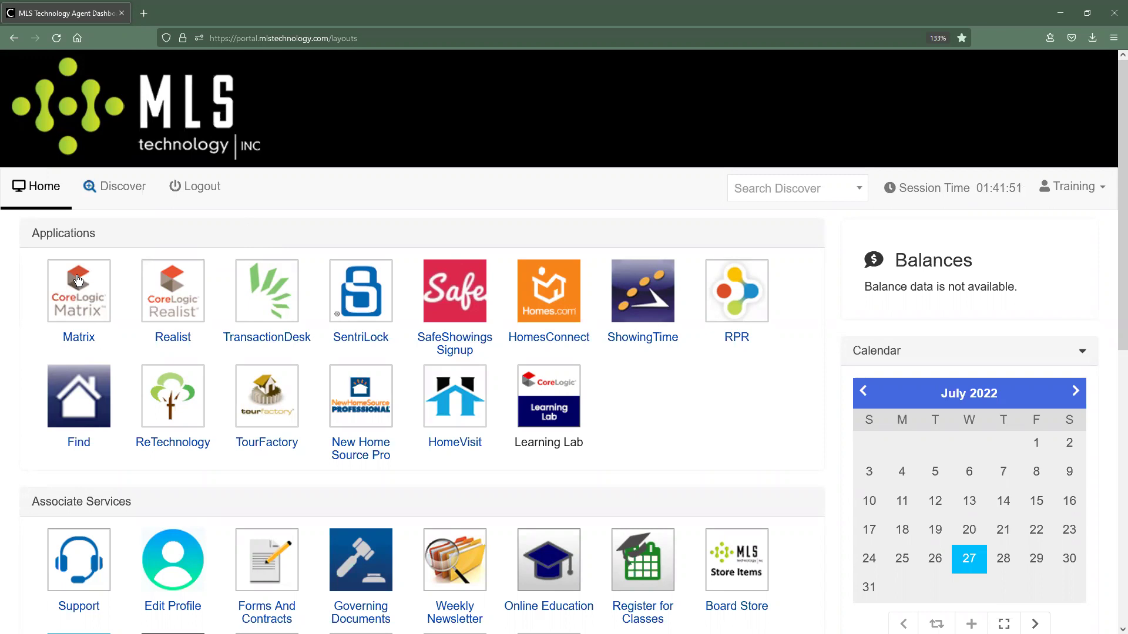
Launch Matrix from the dashboard's Applications list in a new tab and switch to it.
left_click(78, 281)
left_click(78, 12)
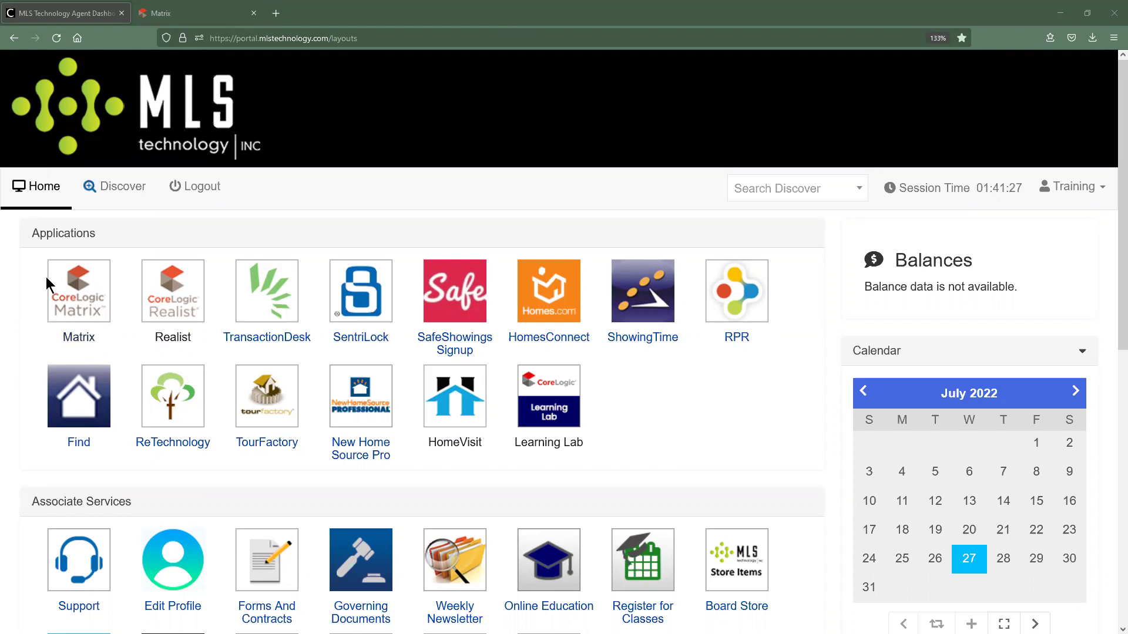
left_click(151, 13)
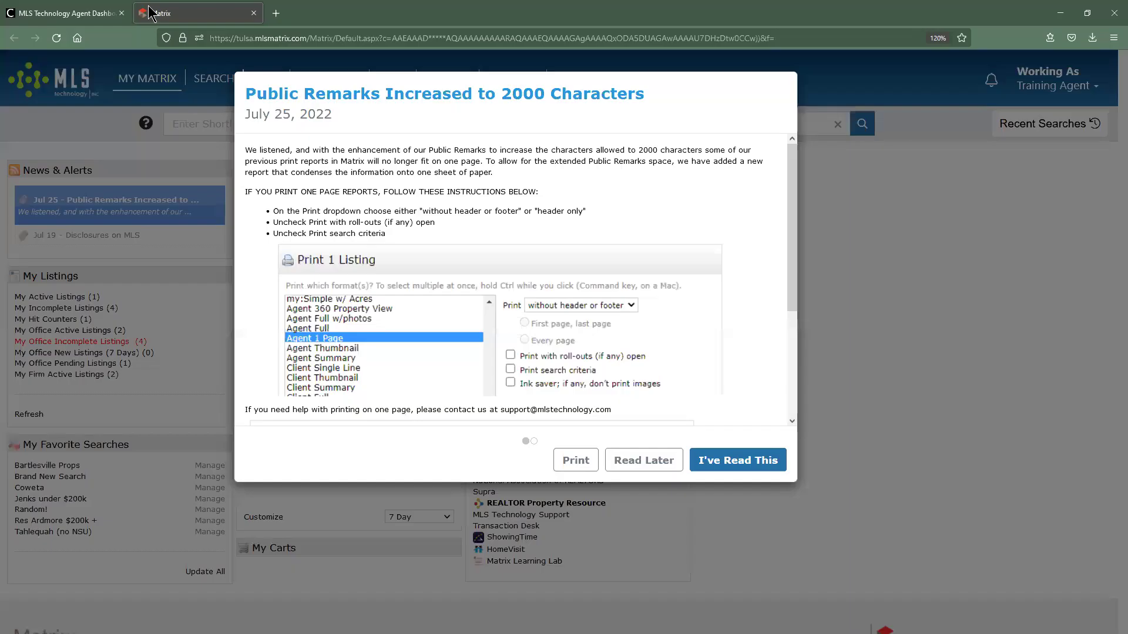
Dismiss the Public Remarks notice with Read Later, browse finance options, and go full screen.
left_click(622, 464)
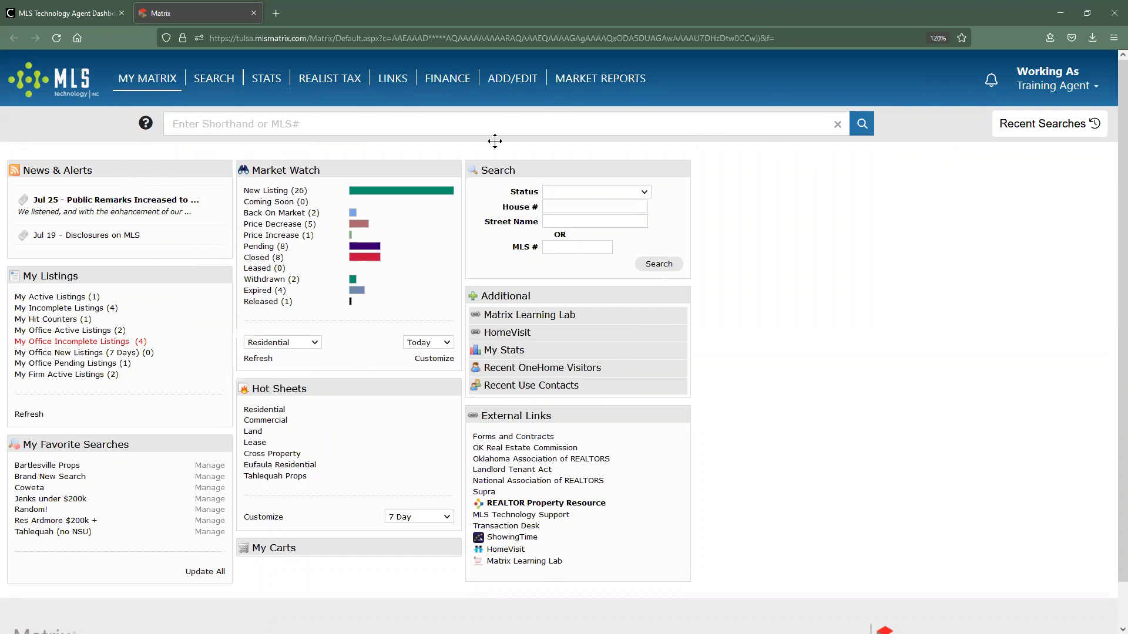
left_click(447, 78)
key("F11")
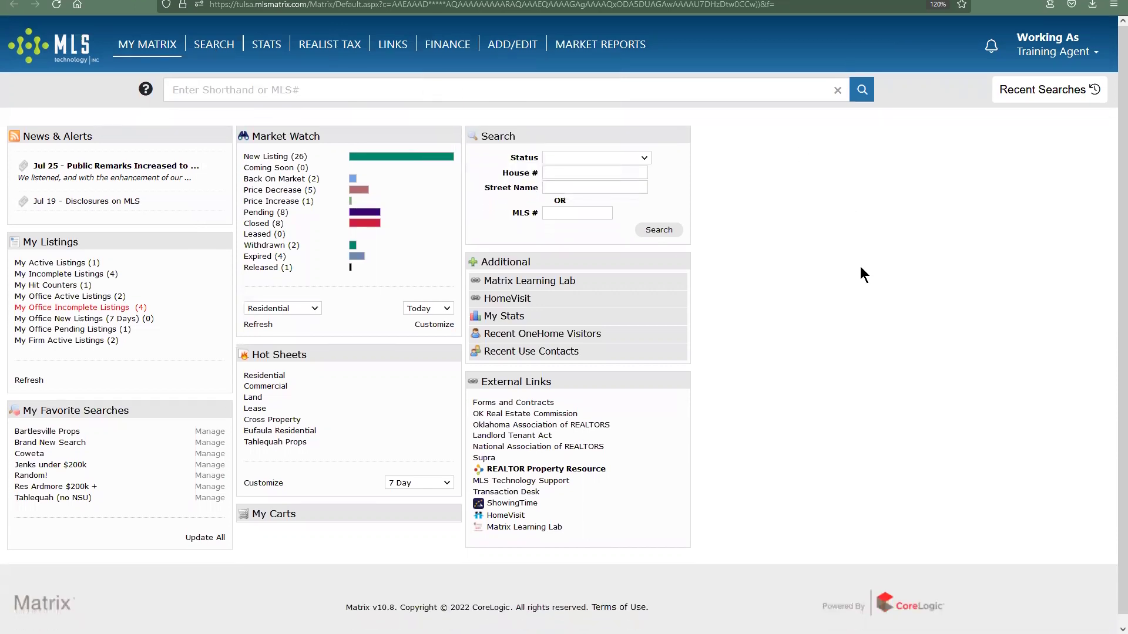
key("ctrl+plus")
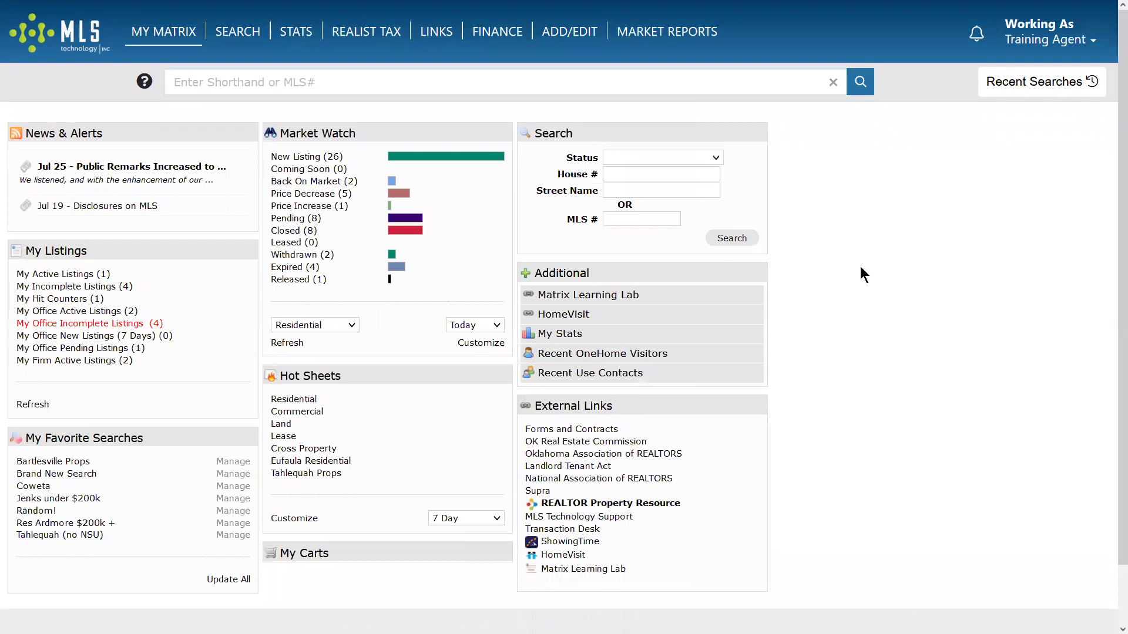
key("ctrl+plus")
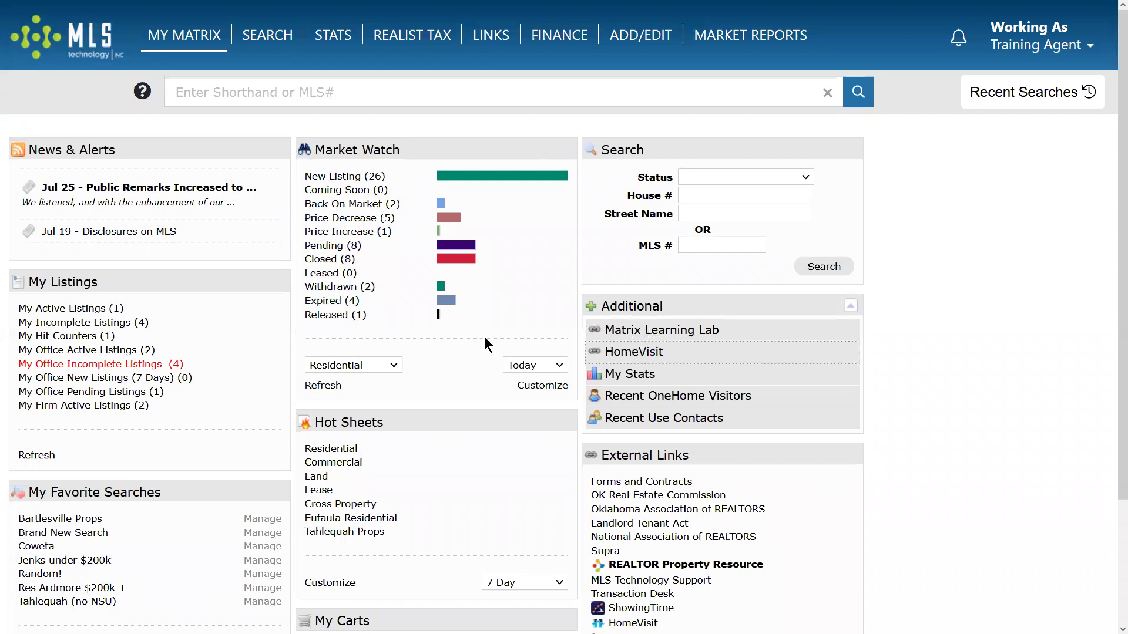
left_click(267, 35)
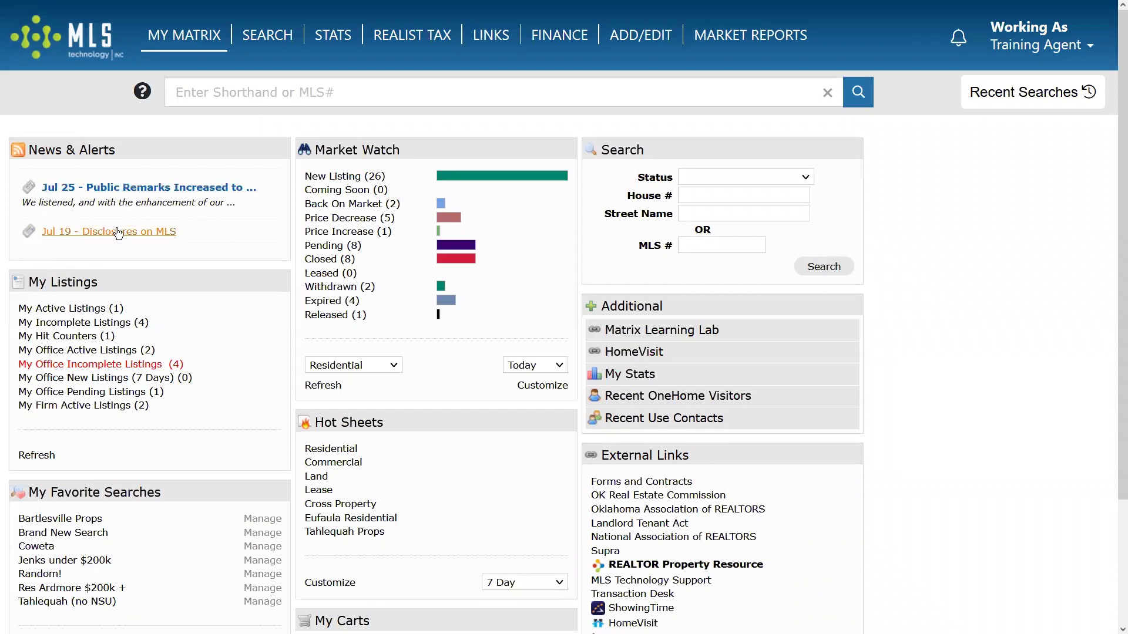
Read through the Disclosures on MLS news alert and close it.
left_click(85, 233)
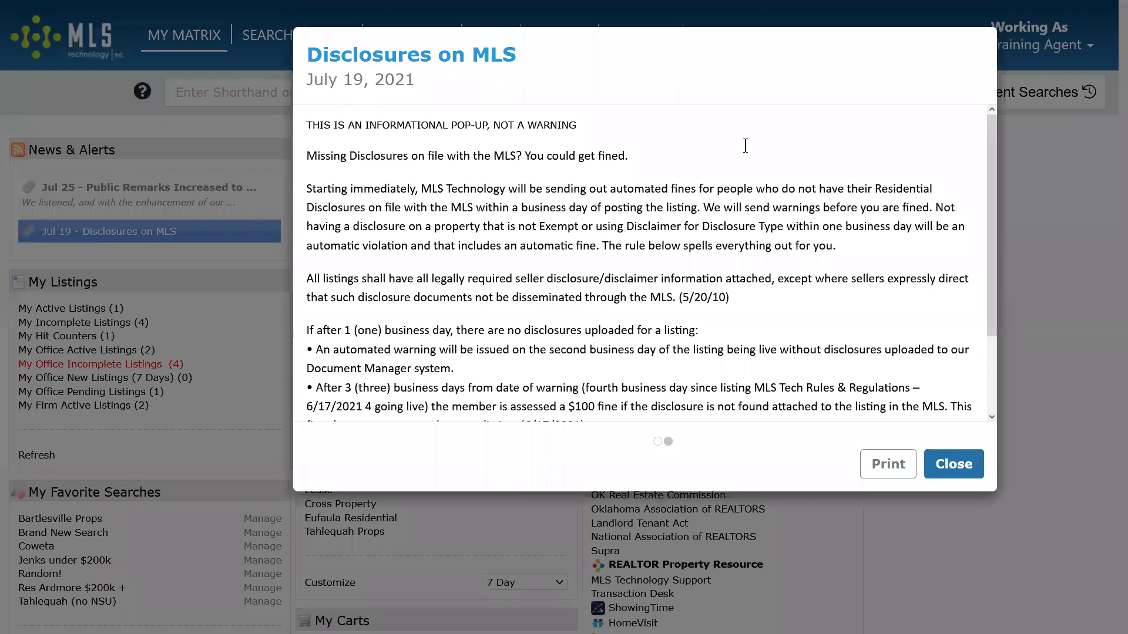
scroll(457, 334, "down", 3)
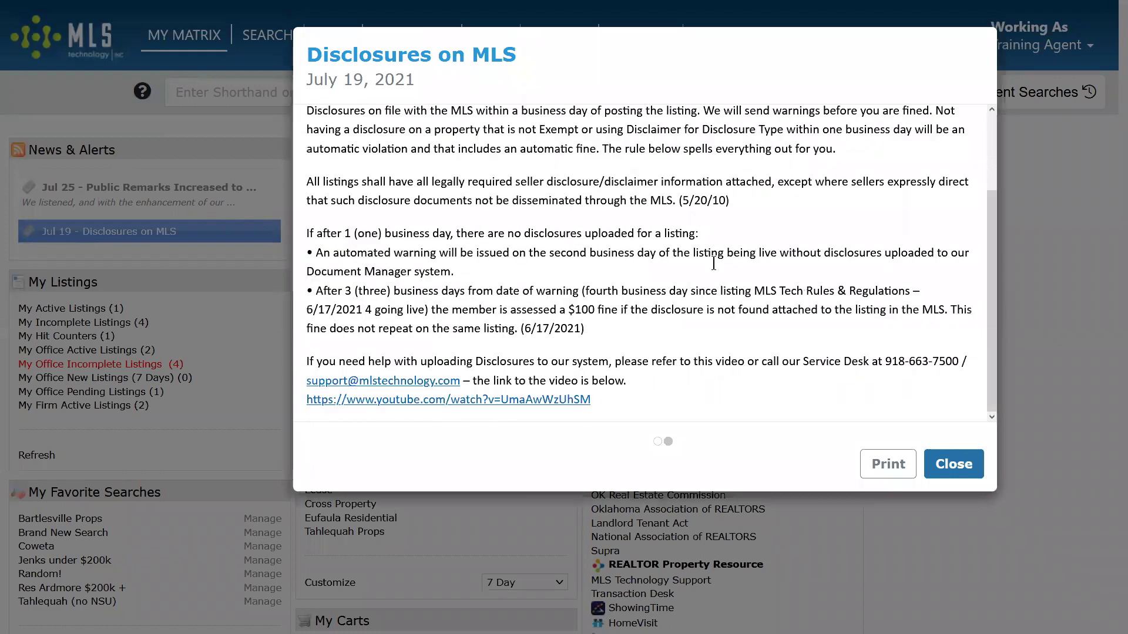
scroll(685, 327, "up", 2)
left_click(975, 477)
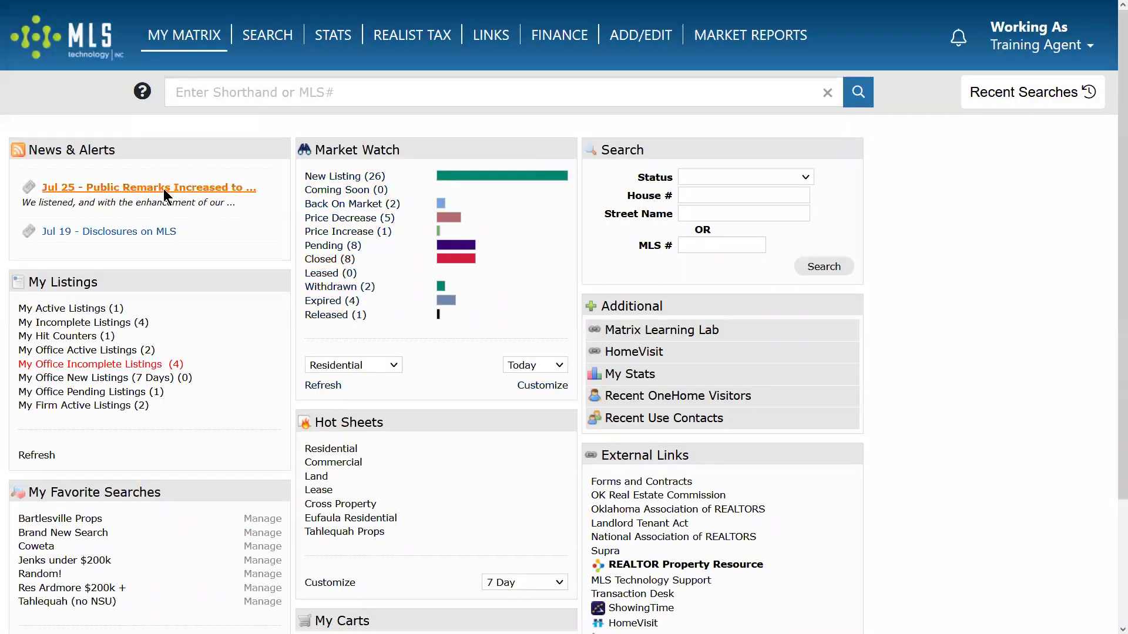
Read the Public Remarks alert, highlighting '2000 Characters' in its title, then close it.
left_click(163, 188)
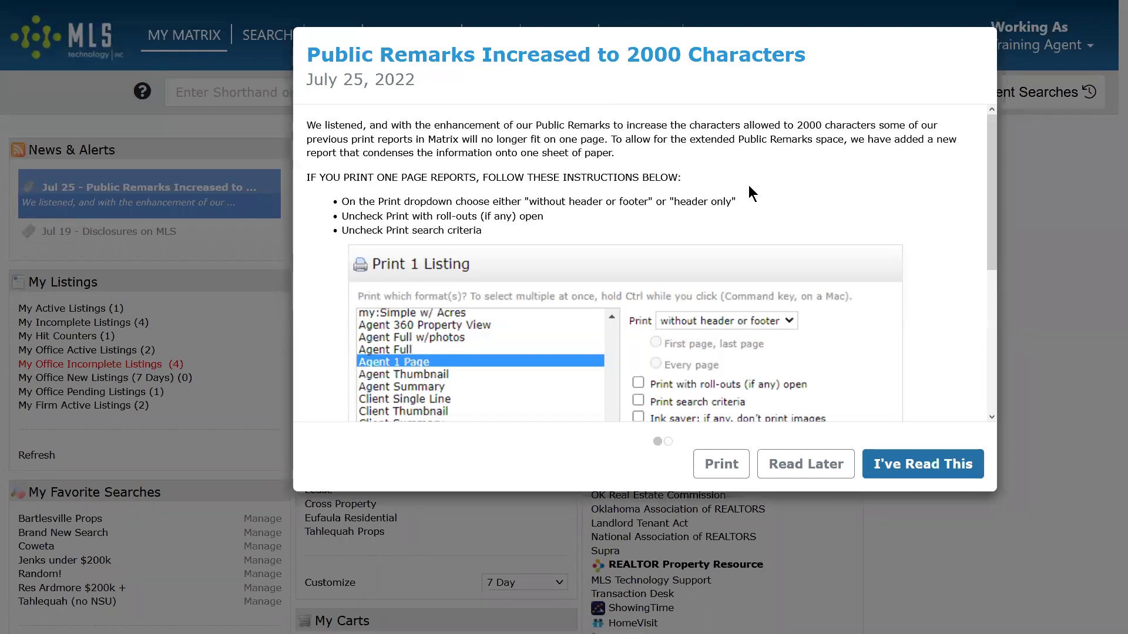
left_click_drag(624, 54, 831, 63)
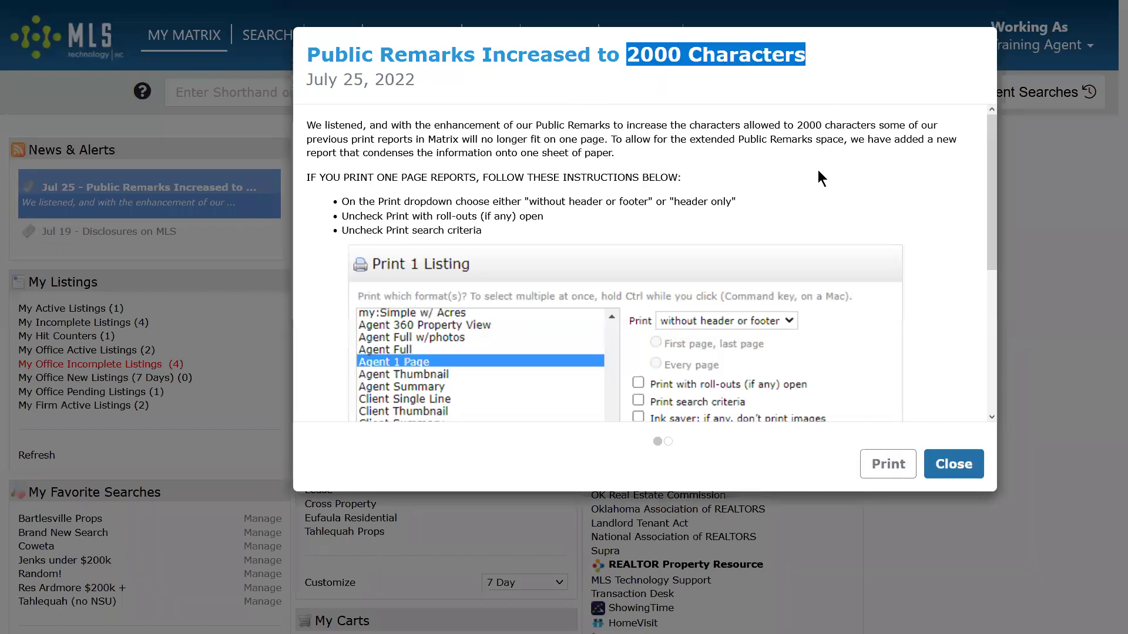
scroll(921, 272, "down", 5)
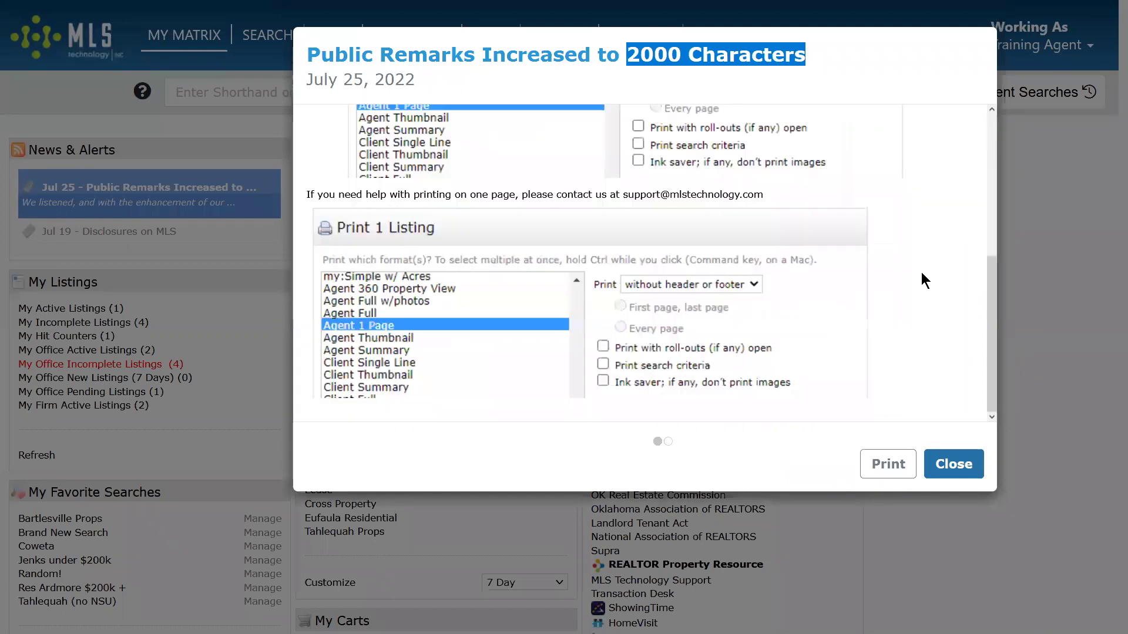
scroll(921, 273, "up", 5)
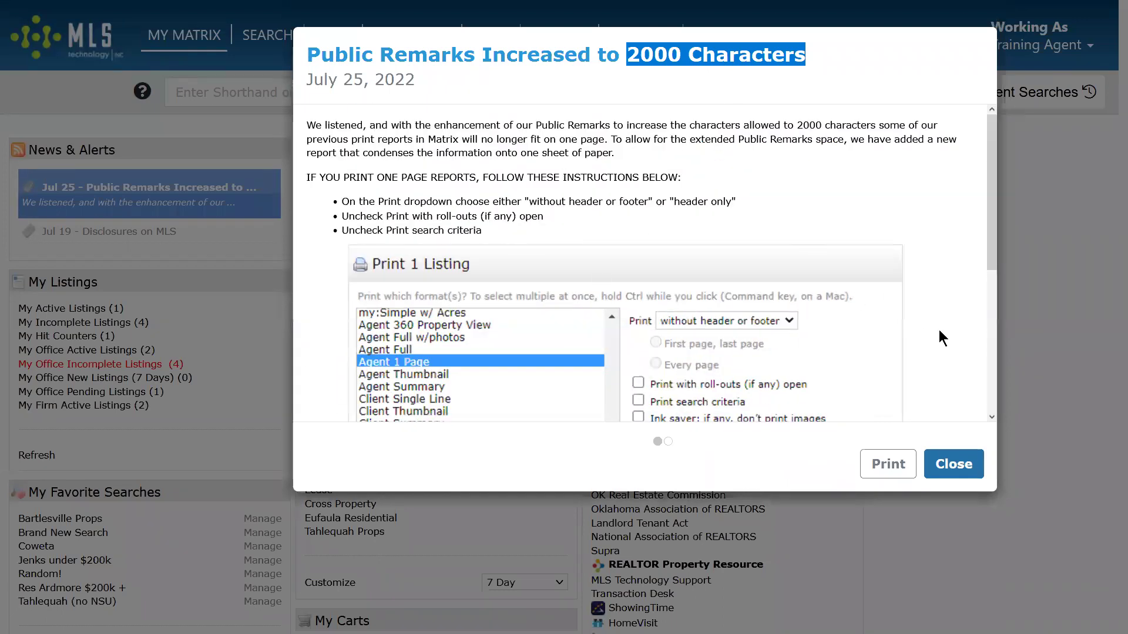
scroll(939, 331, "down", 4)
scroll(938, 331, "up", 4)
left_click(943, 463)
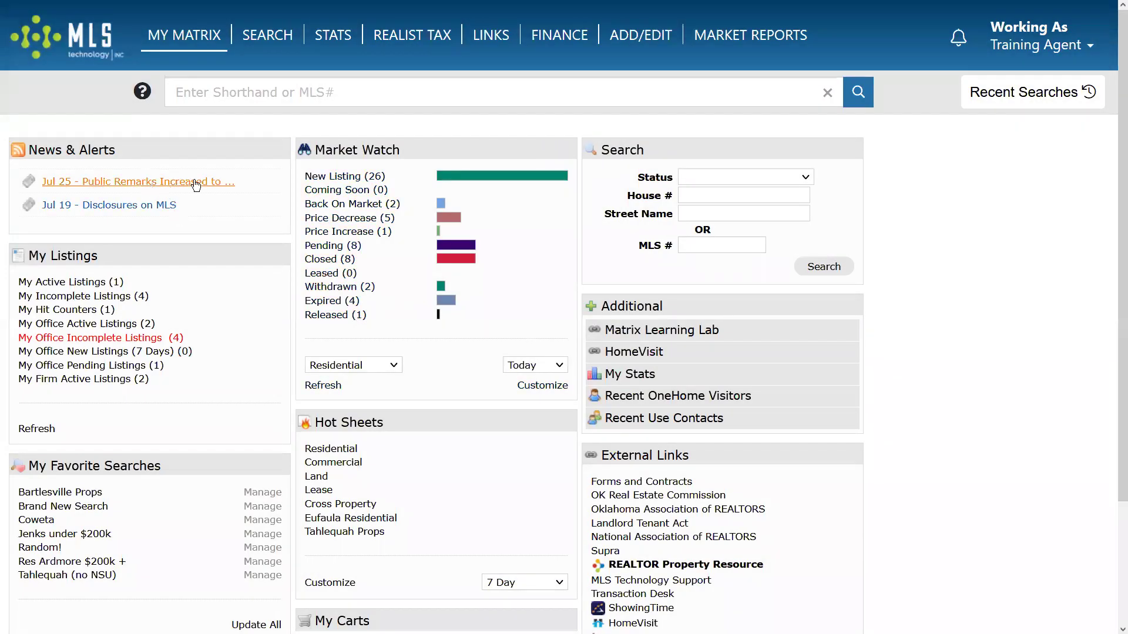
Reopen the Disclosures on MLS alert, highlight its July 19, 2021 date, and close it.
left_click(121, 206)
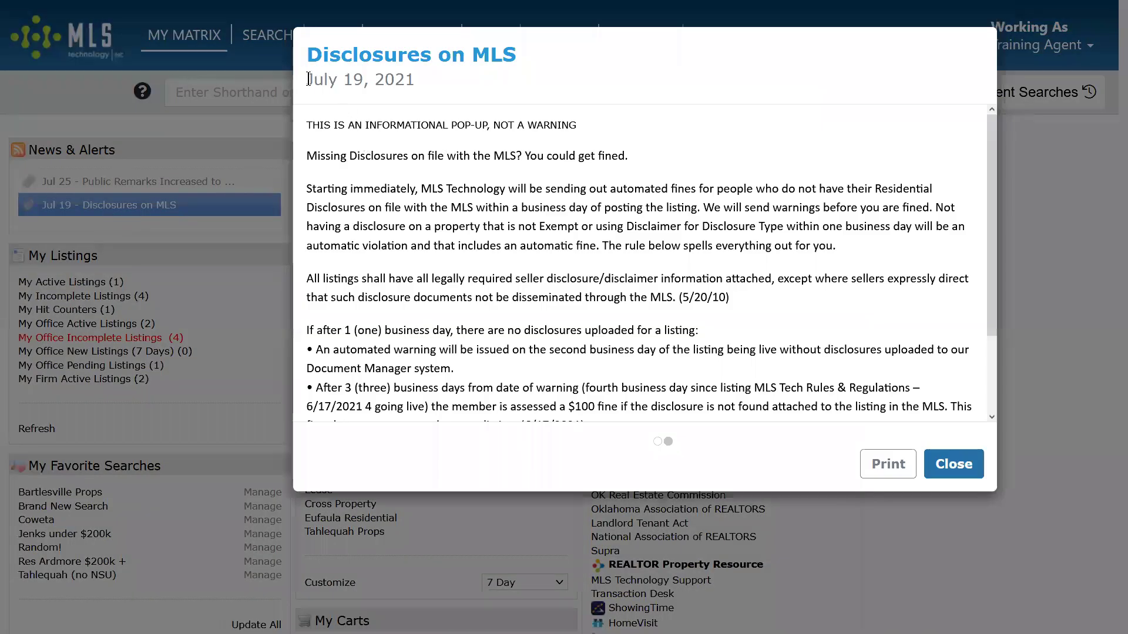
left_click_drag(307, 80, 361, 81)
left_click(393, 82)
double_click(376, 79)
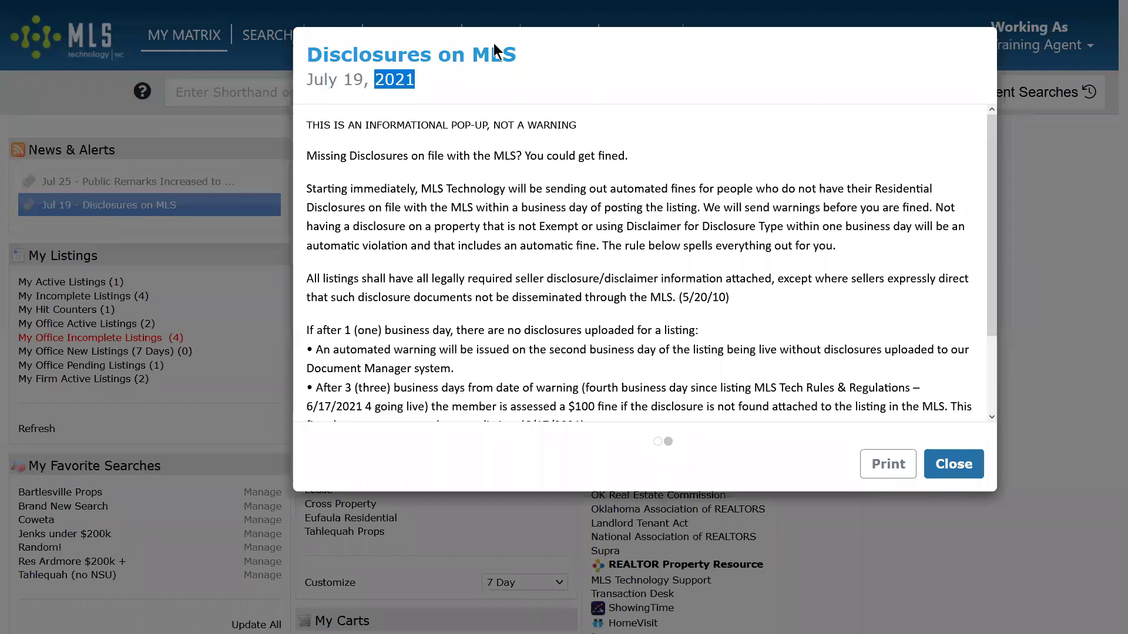
left_click(957, 467)
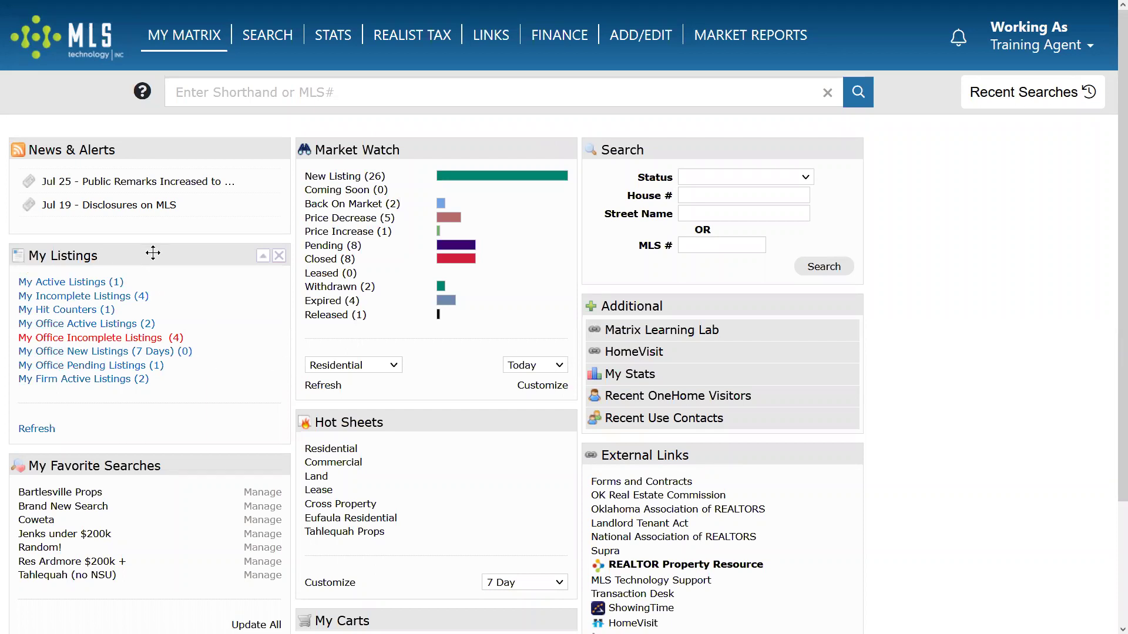
After trying the My Listings panel, drag Hot Sheets to the top of the middle column.
left_click_drag(109, 258, 176, 258)
scroll(997, 312, "down", 3)
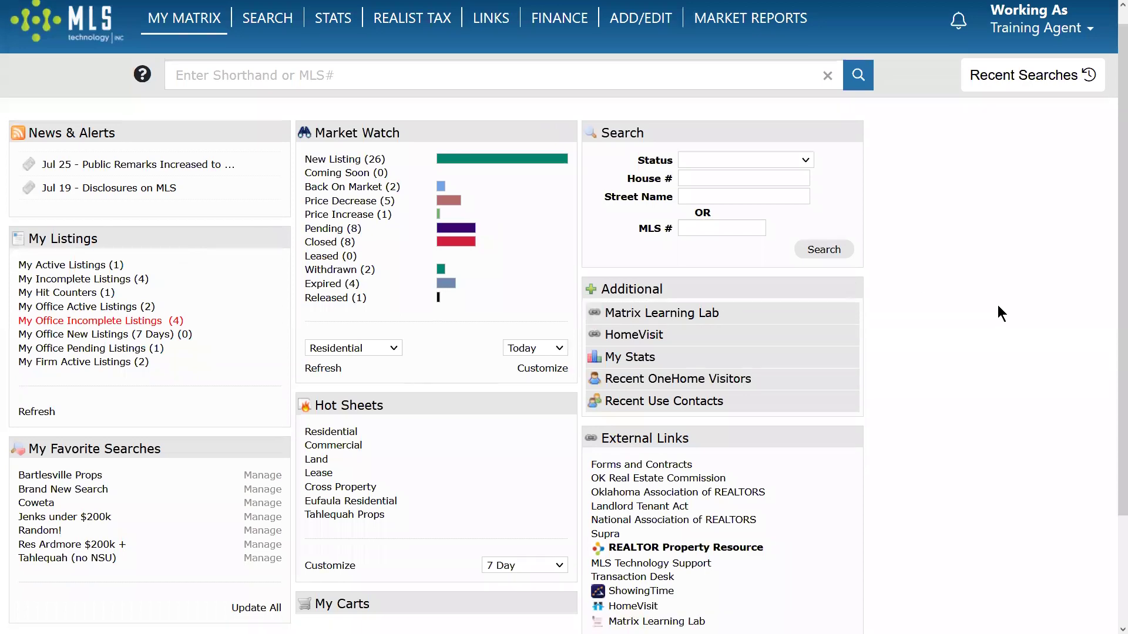
scroll(296, 411, "up", 3)
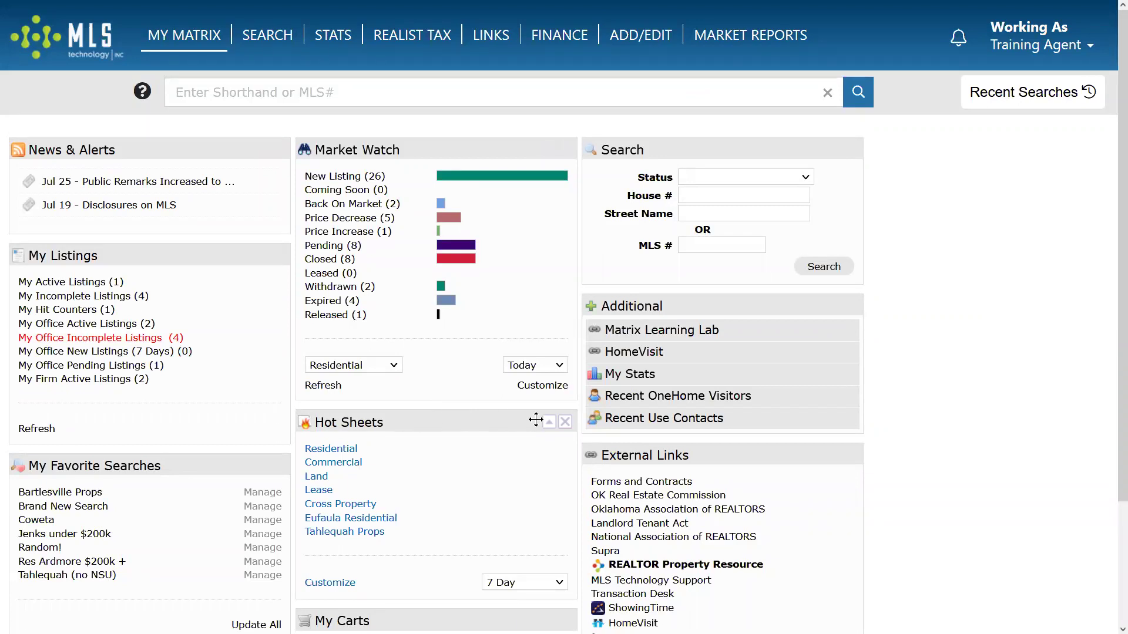
left_click_drag(485, 422, 487, 147)
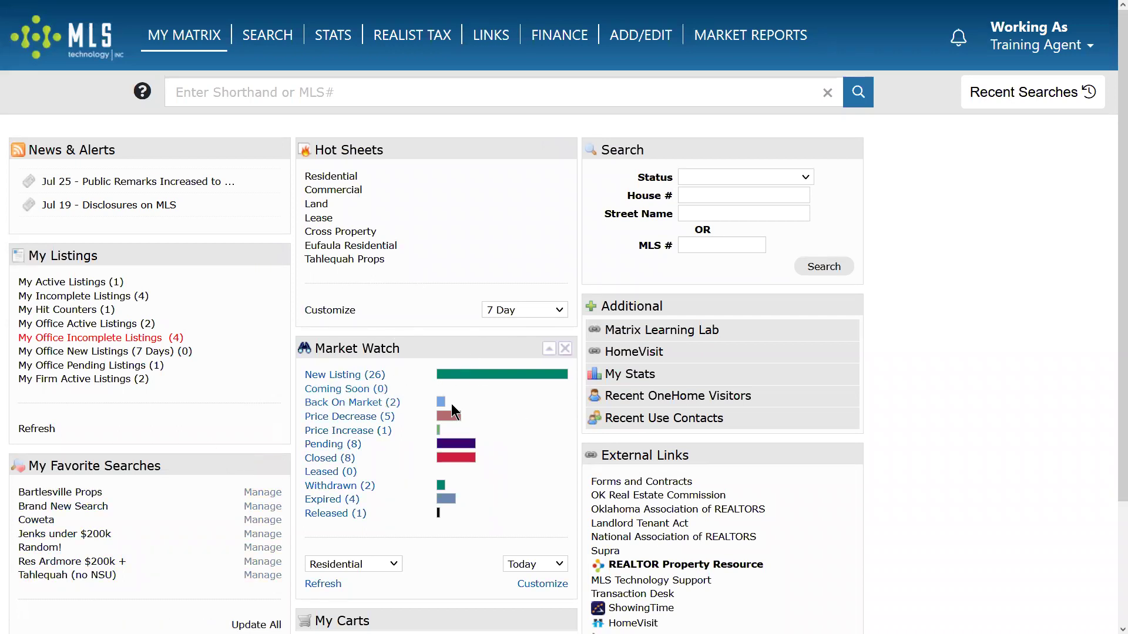
Collapse and re-expand Market Watch, close My Carts, and move External Links above Additional.
left_click(549, 350)
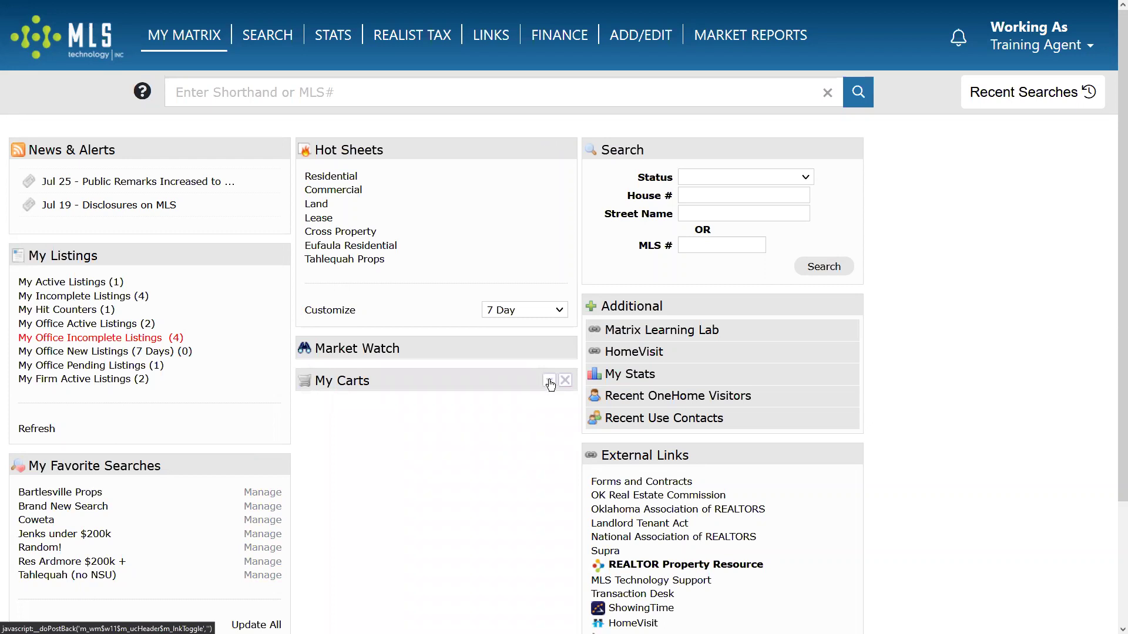
left_click(549, 381)
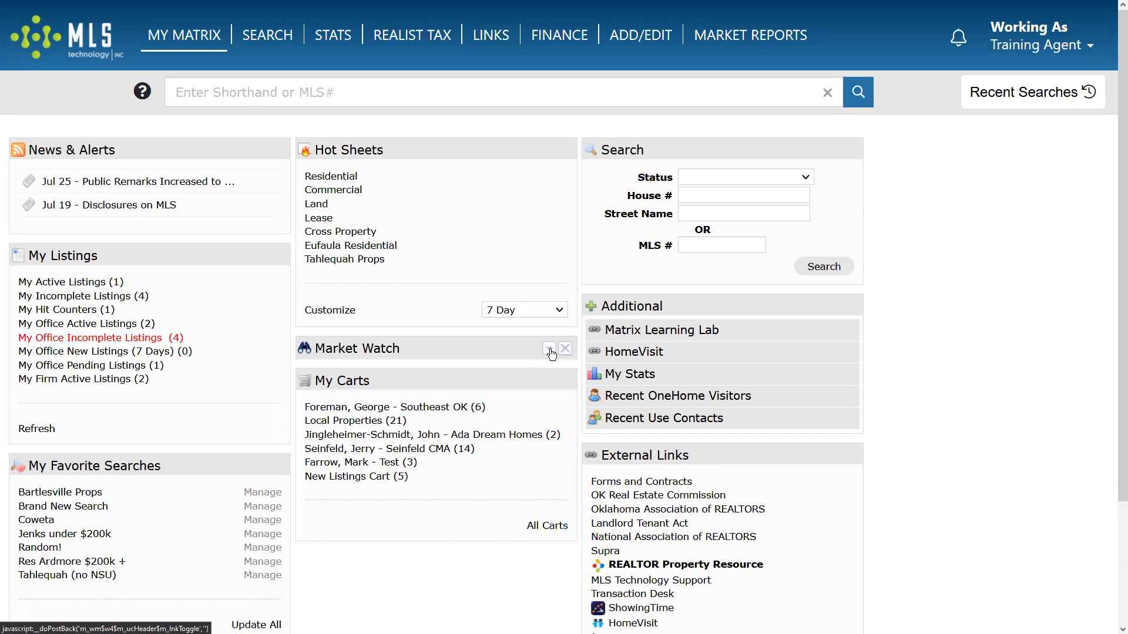
left_click(550, 352)
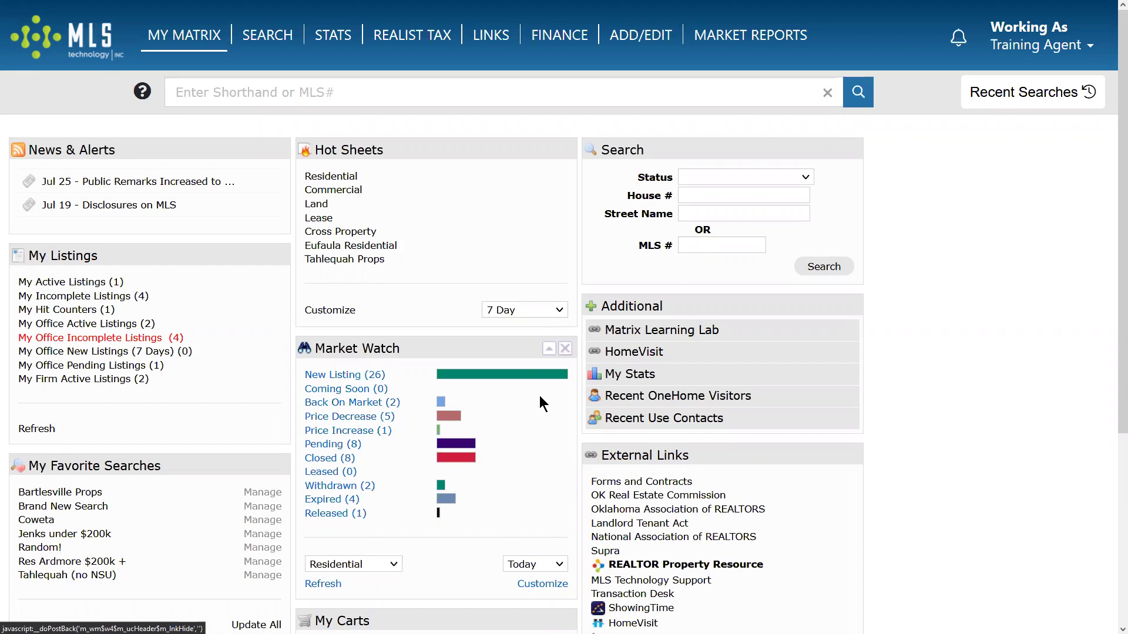
scroll(540, 401, "down", 5)
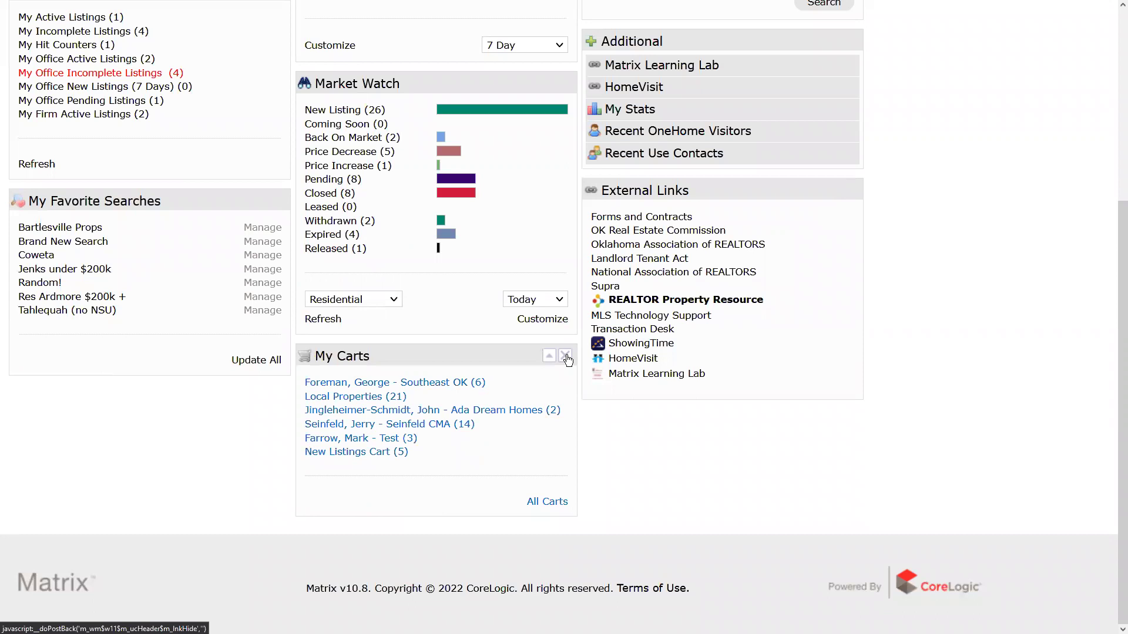
left_click(567, 357)
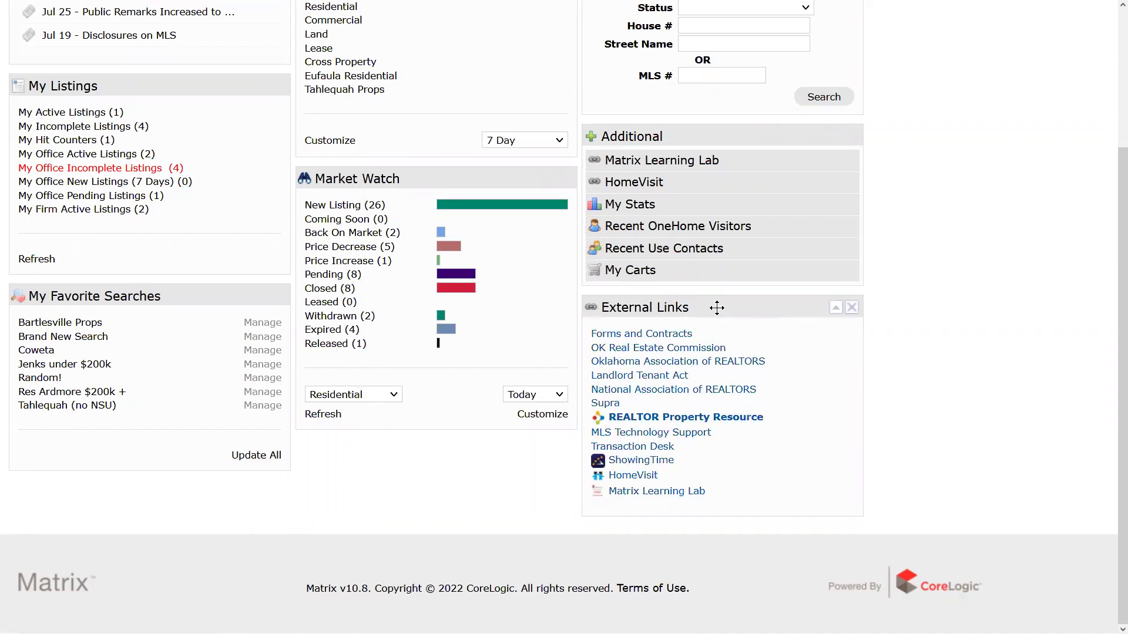
left_click_drag(717, 308, 685, 177)
Pull Learning Lab, HomeVisit, My Stats, OneHome Visitors, Recent Use Contacts and My Carts out as panels.
left_click_drag(708, 433, 154, 531)
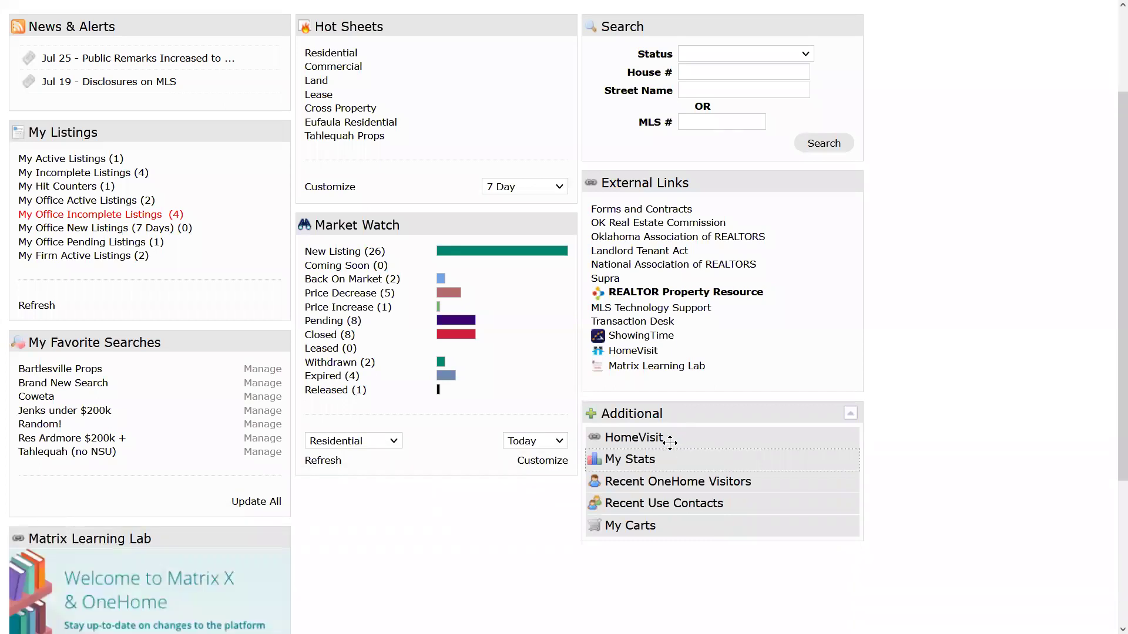
left_click_drag(671, 440, 503, 491)
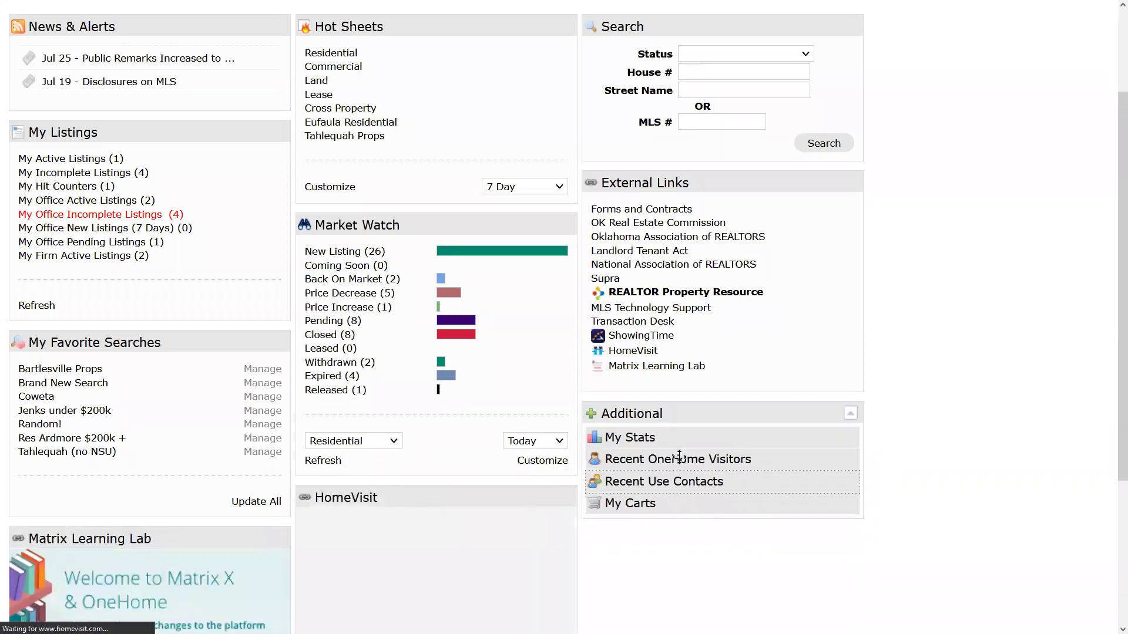
left_click_drag(702, 436, 690, 523)
left_click_drag(685, 438, 684, 569)
left_click_drag(681, 438, 686, 485)
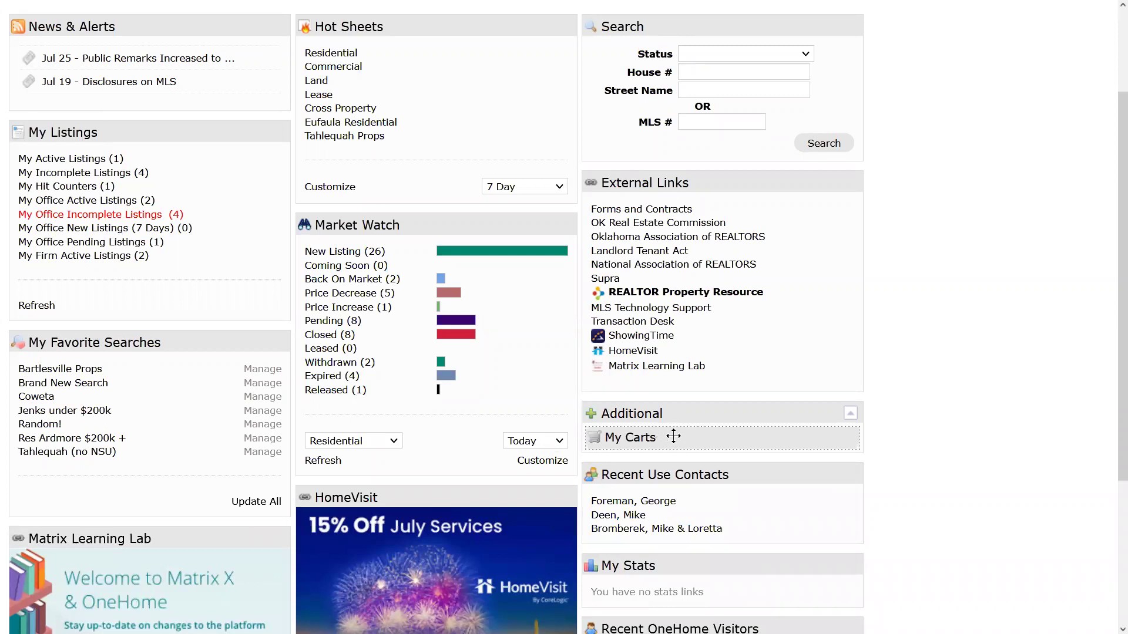
left_click_drag(673, 436, 883, 387)
scroll(883, 386, "down", 5)
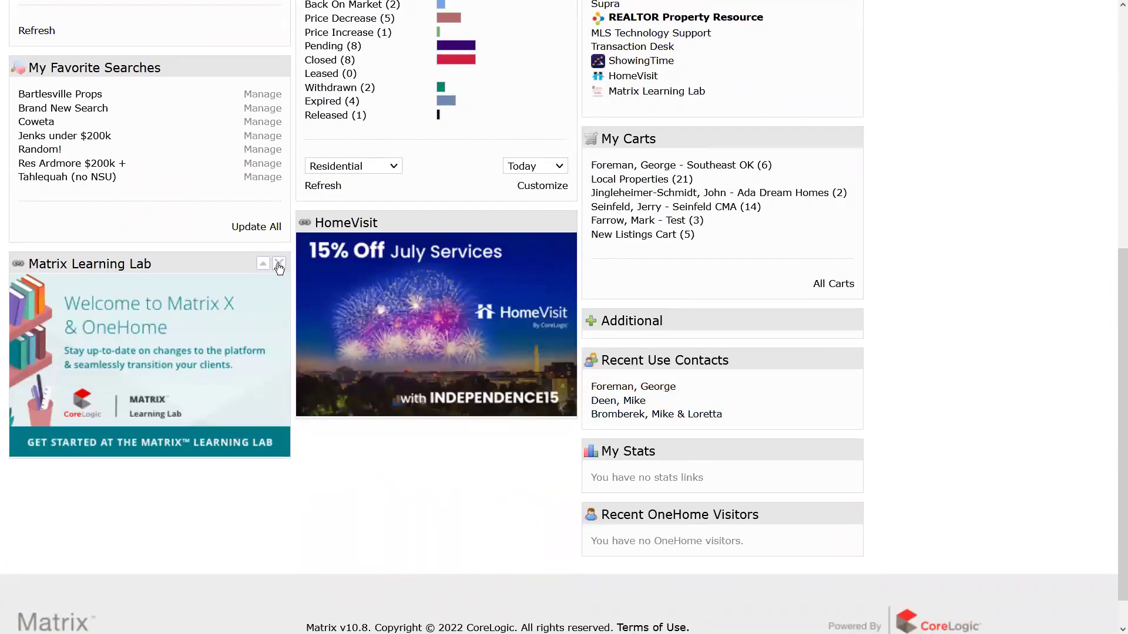
Close the Learning Lab, HomeVisit, Recent Use Contacts, My Stats and Recent OneHome Visitors panels.
left_click(278, 263)
left_click_drag(621, 321, 139, 270)
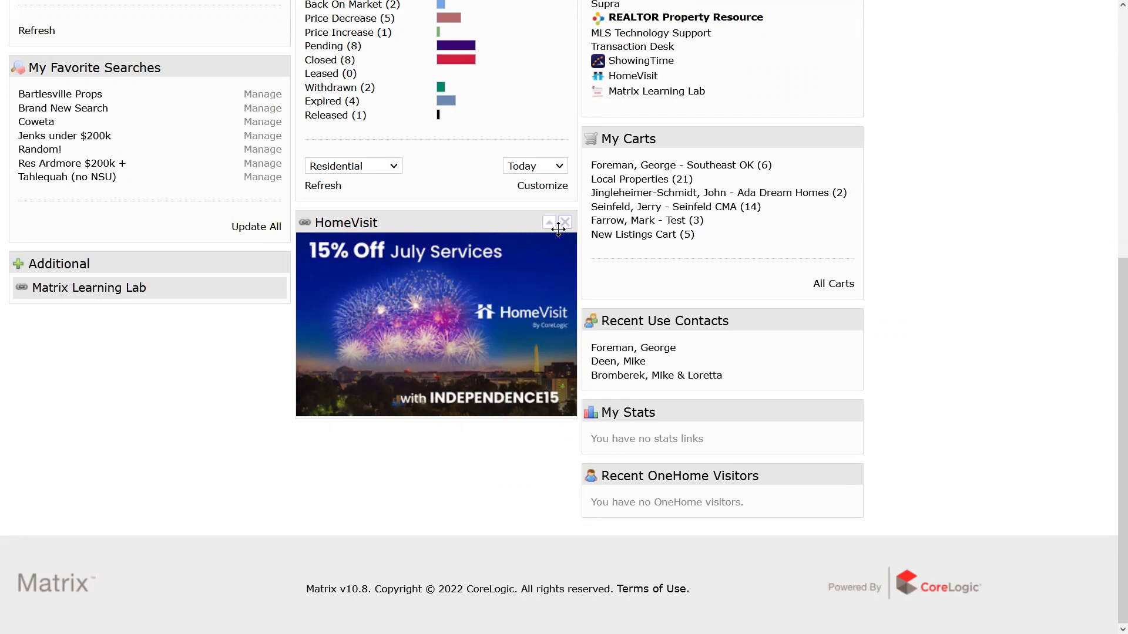
left_click(565, 222)
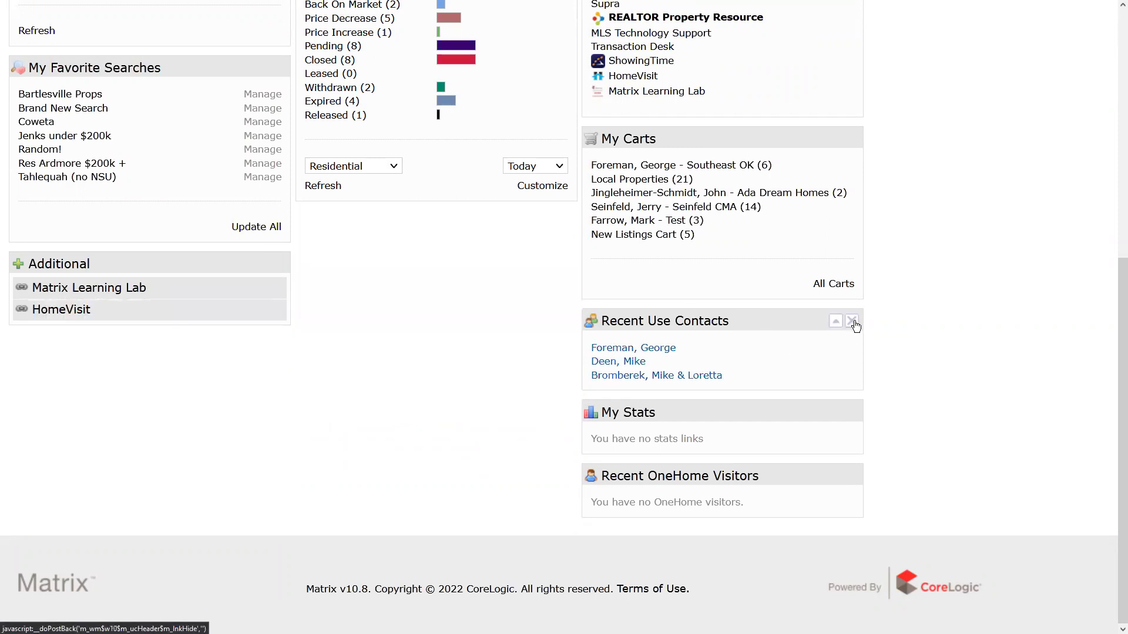
left_click(852, 321)
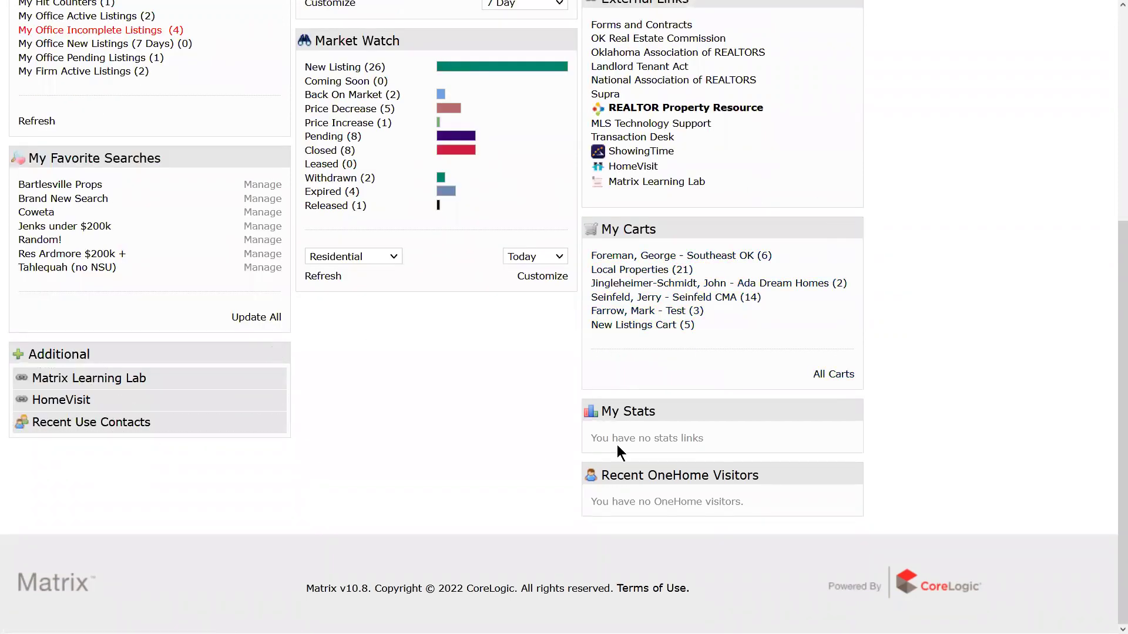
left_click(852, 412)
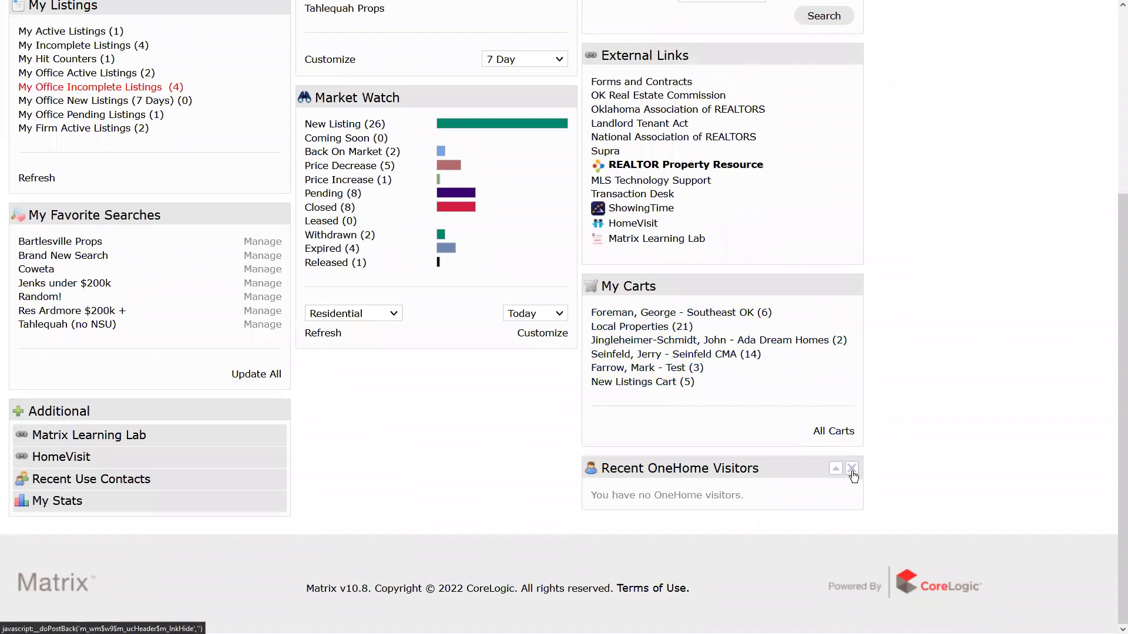
left_click(852, 469)
Move the Additional panel into the middle column and collapse it.
left_click_drag(182, 410, 456, 392)
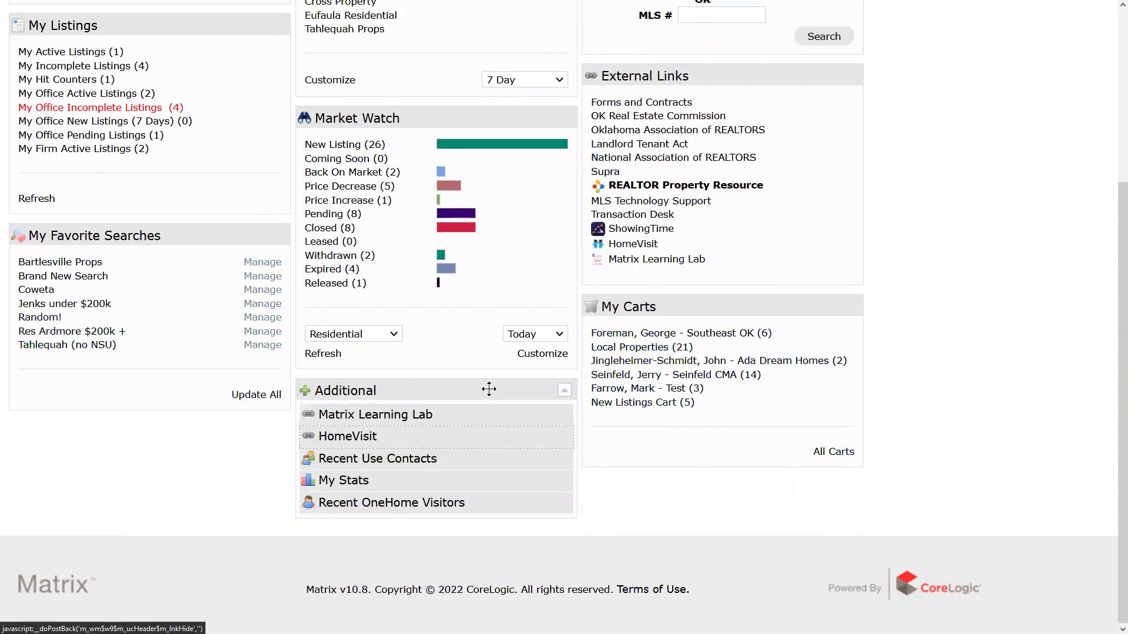
left_click(551, 390)
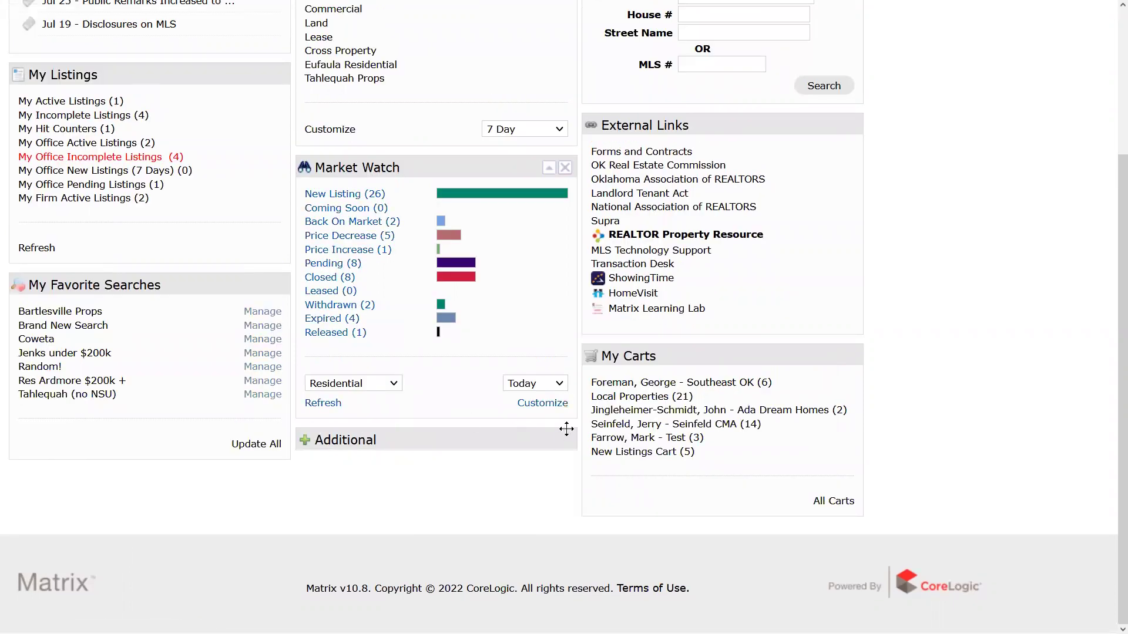
scroll(569, 443, "up", 3)
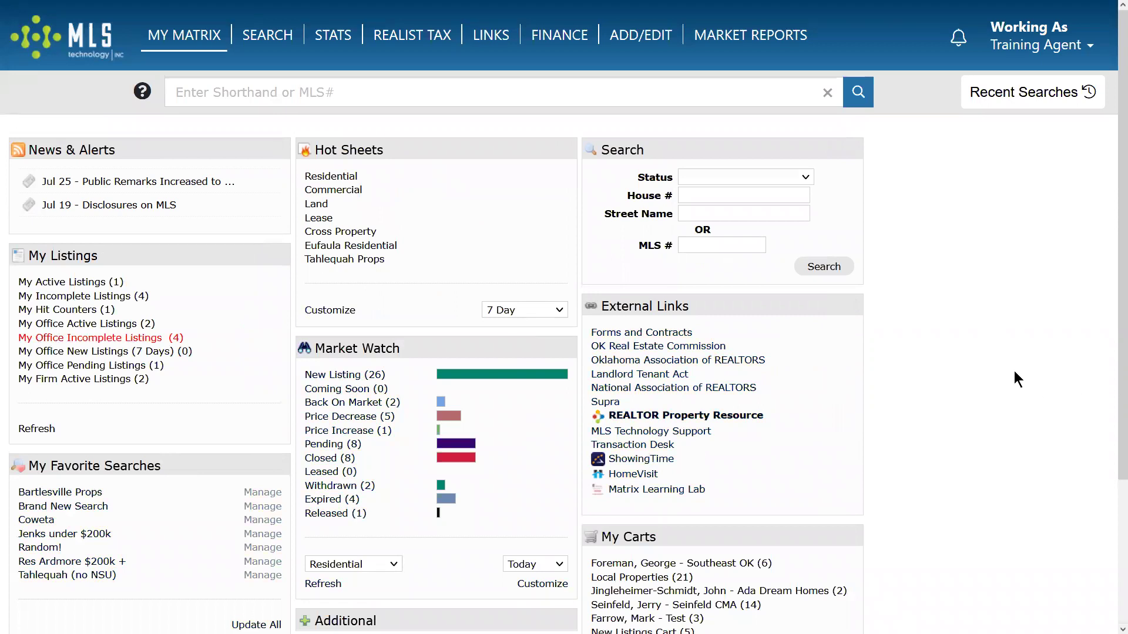
scroll(933, 459, "down", 3)
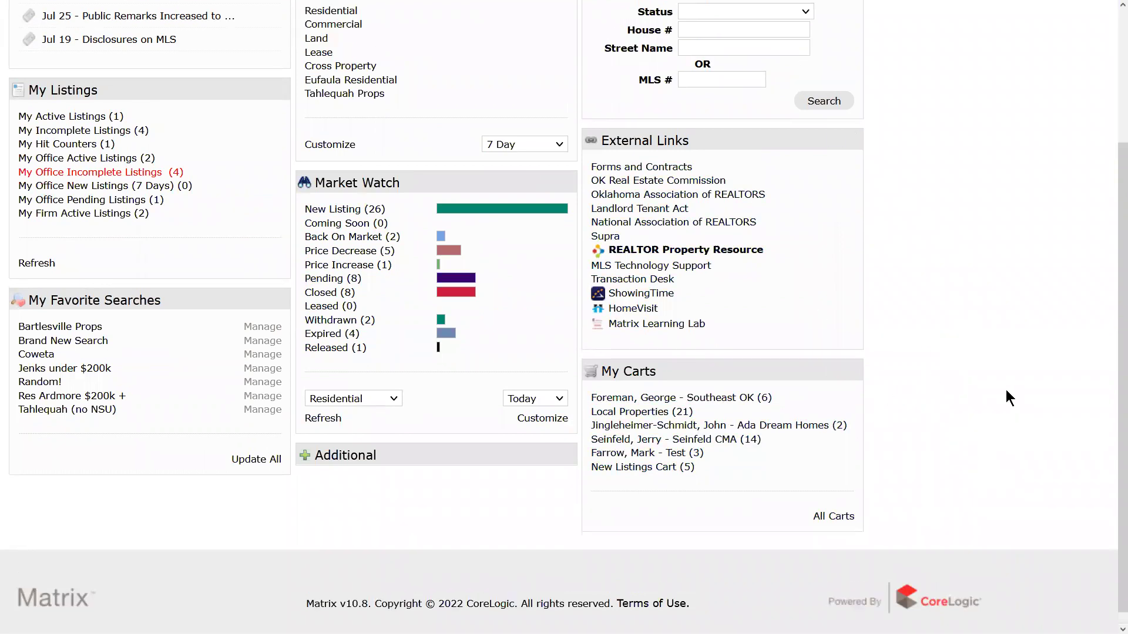
scroll(1006, 391, "up", 3)
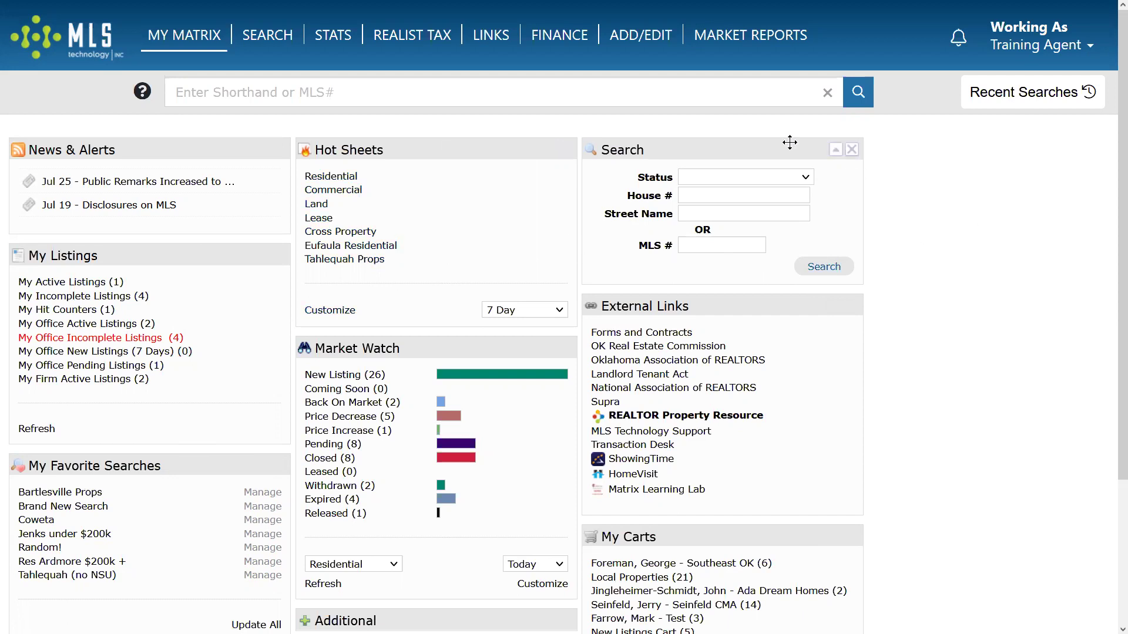
mouse_move(785, 146)
left_mouse_down()
mouse_move(818, 152)
mouse_move(792, 148)
left_mouse_up()
mouse_move(739, 149)
left_mouse_down()
mouse_move(715, 160)
mouse_move(746, 151)
left_mouse_up()
mouse_move(742, 192)
left_click(708, 241)
left_click(703, 194)
left_click(703, 247)
left_click(709, 203)
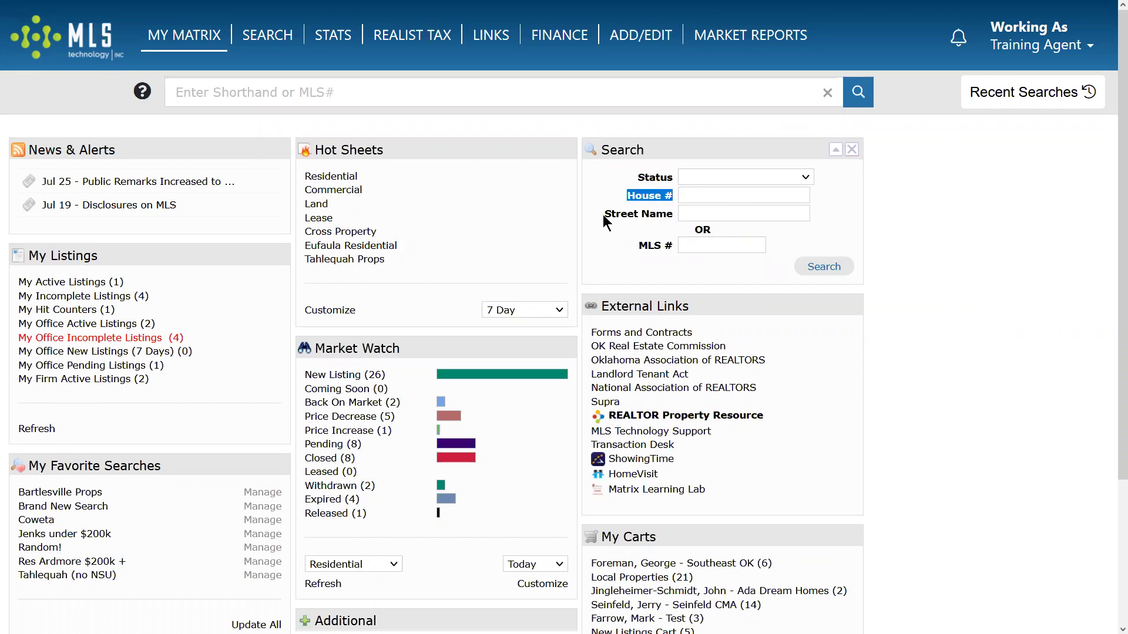
left_click_drag(604, 215, 683, 214)
left_click_drag(637, 247, 666, 262)
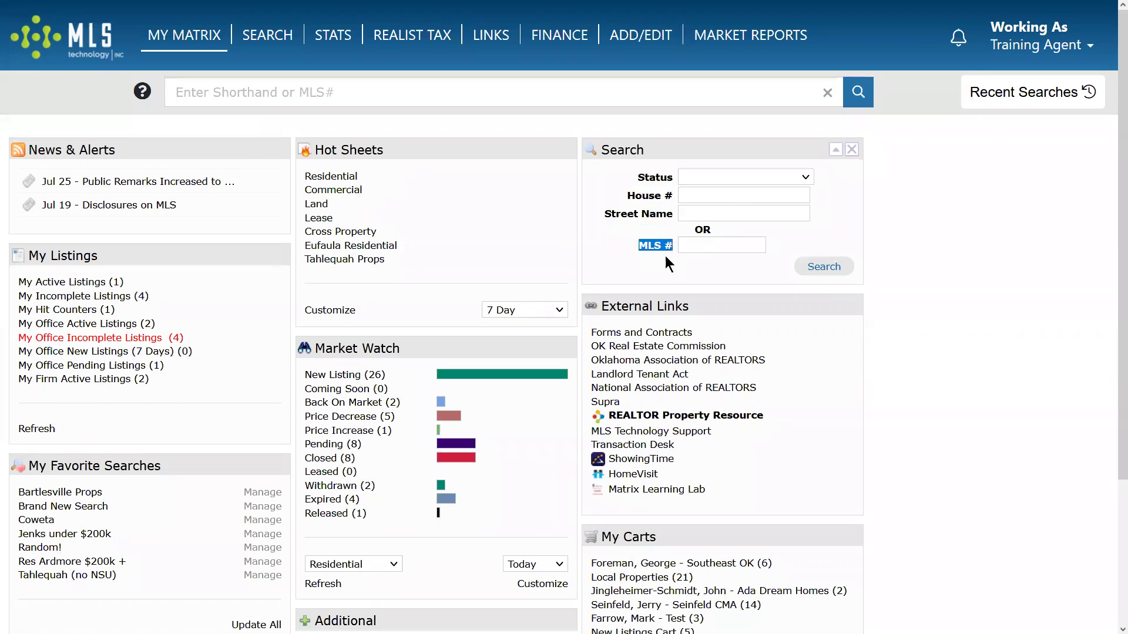
left_click(706, 177)
left_click(752, 192)
left_click(692, 200)
left_click(631, 194)
left_click_drag(631, 195, 671, 196)
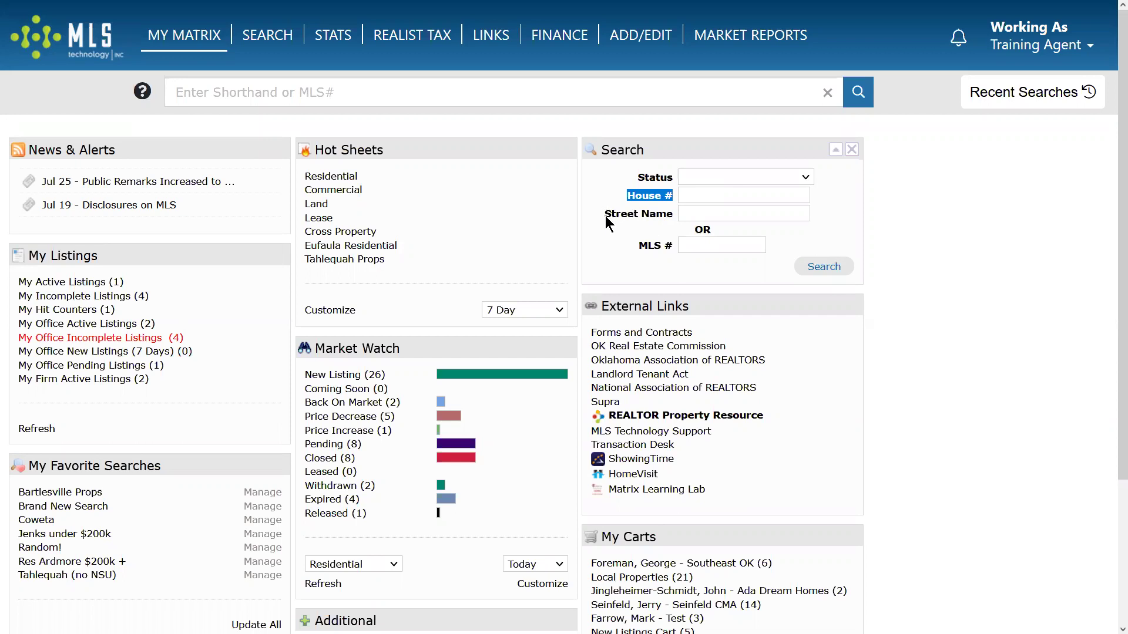
left_click_drag(605, 215, 678, 224)
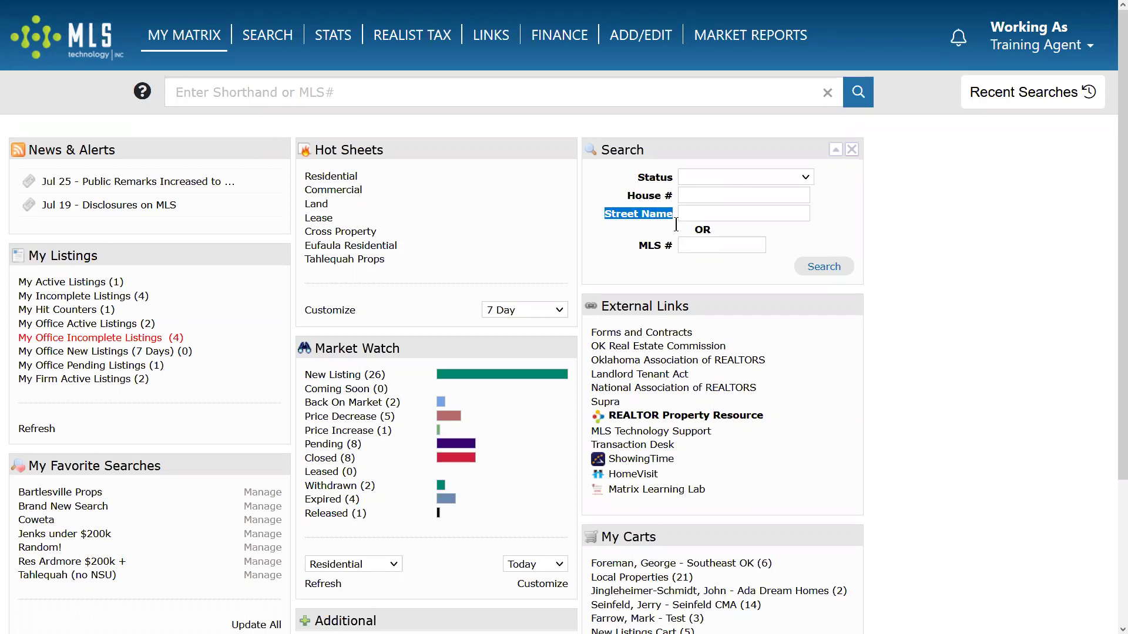
left_click(694, 196)
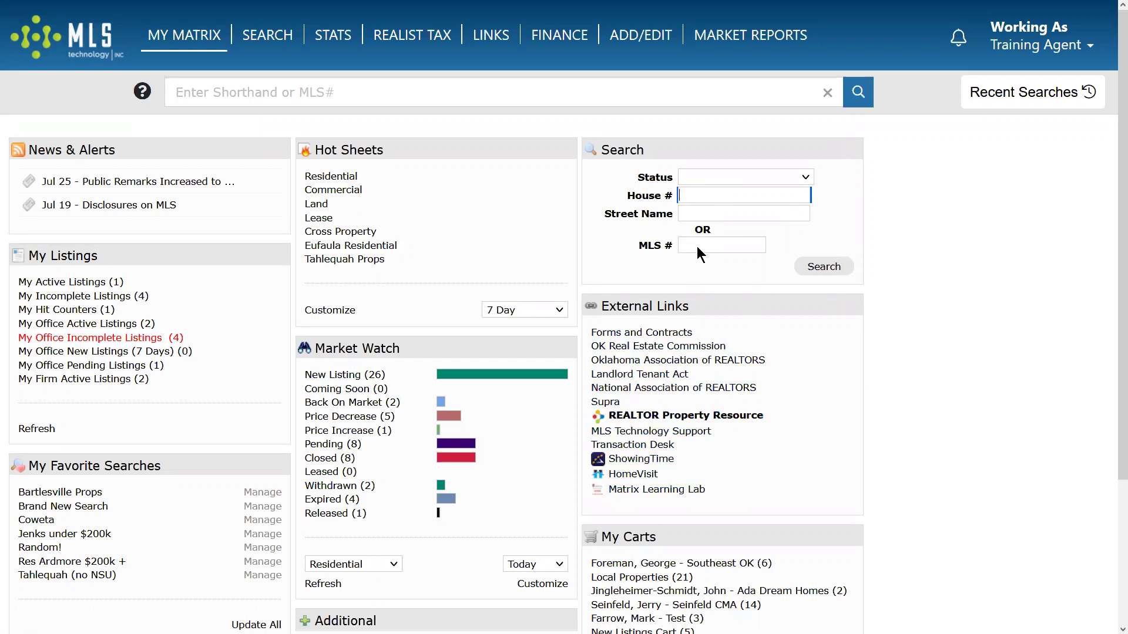
Enter house number 123 and street name 'main' in the quick property search.
type("123")
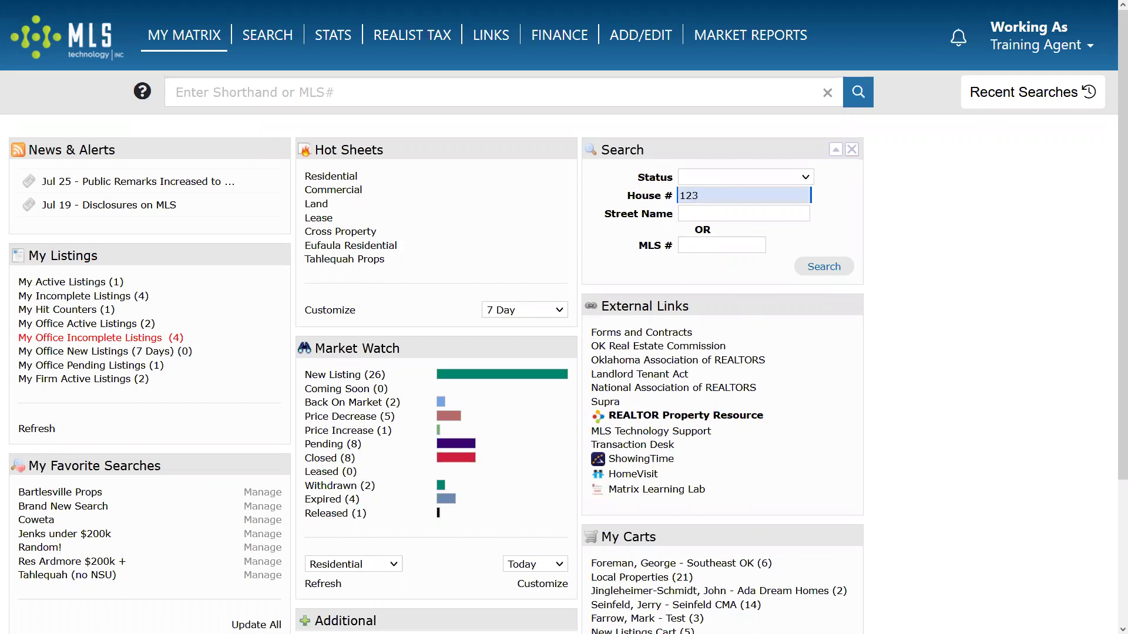
key("Tab")
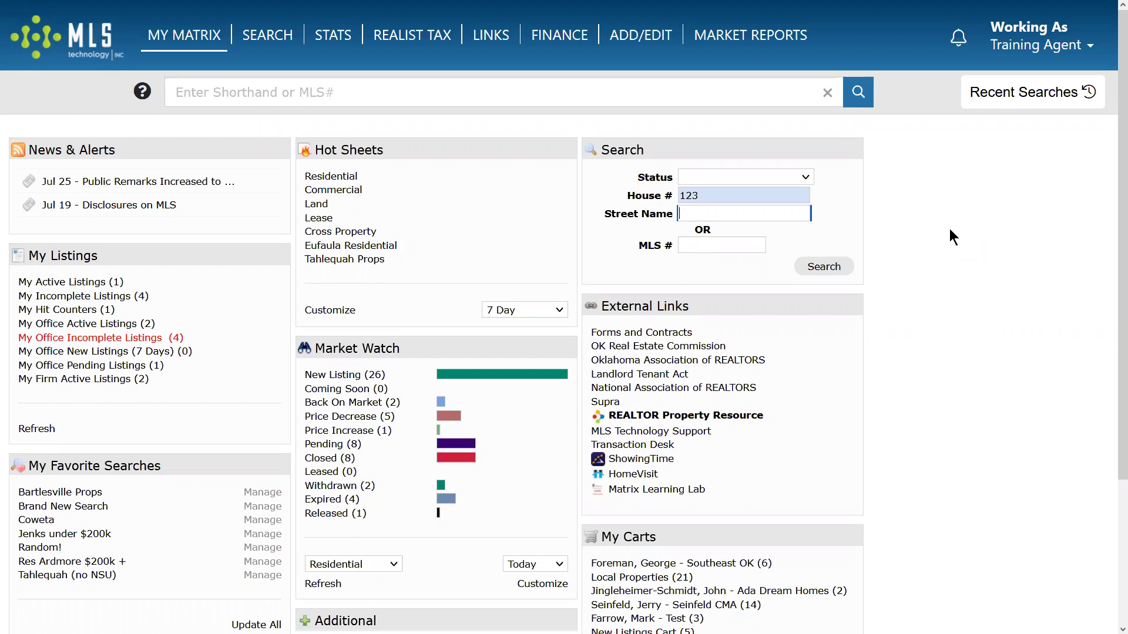
type("main")
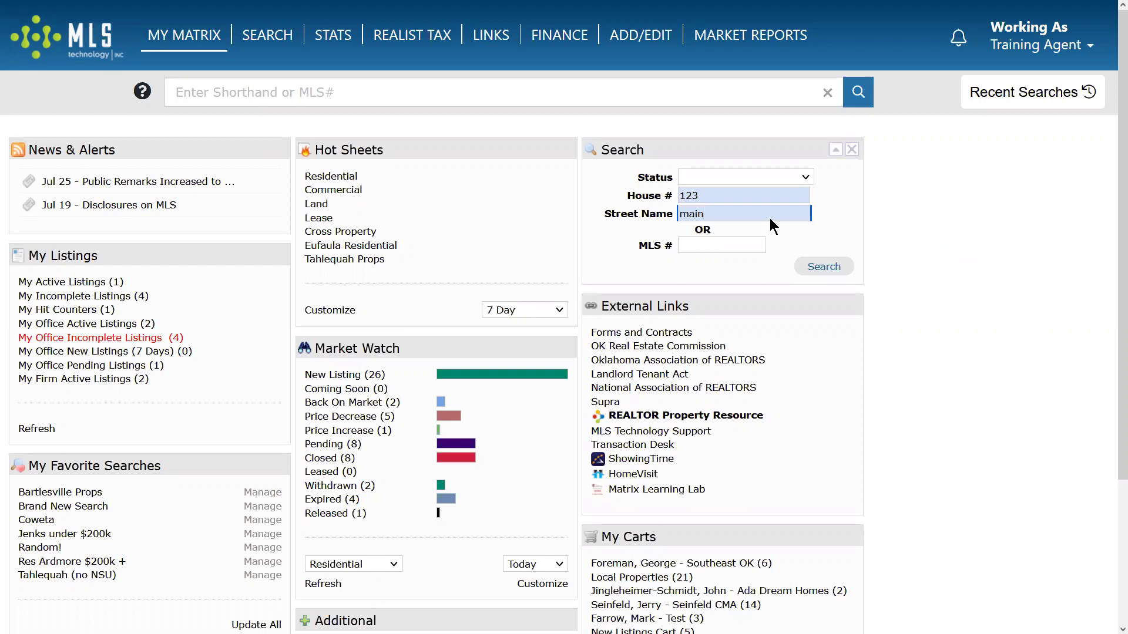
Replace them with house number 33200 and street name 151, then run the search.
left_click_drag(723, 193, 624, 190)
type("33200")
key("Tab")
key("BackSpace")
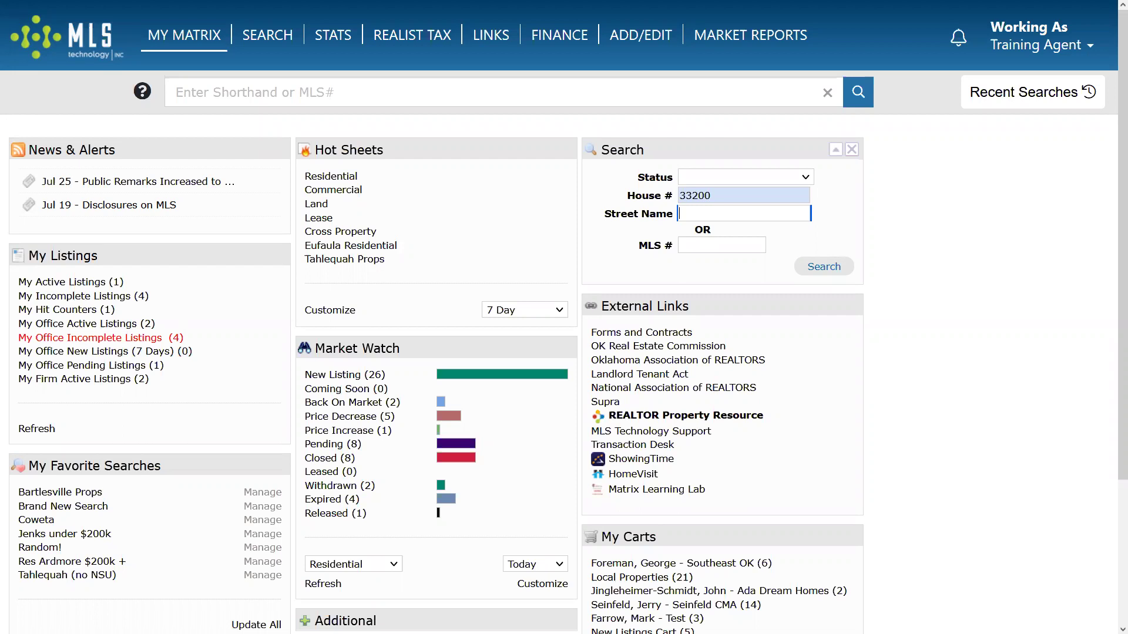
type("151")
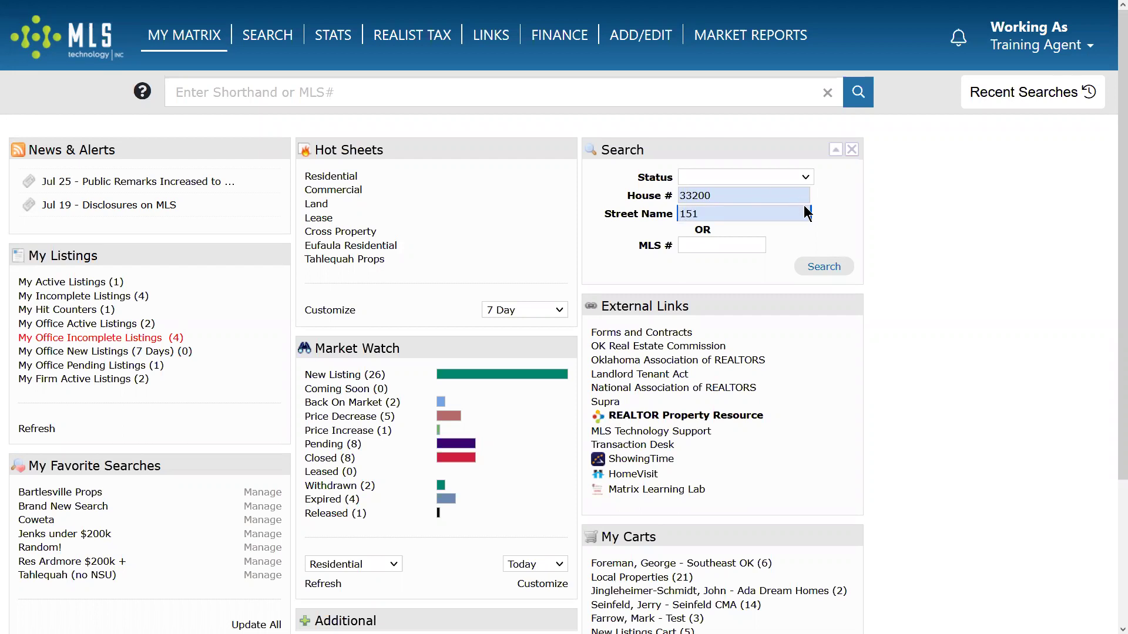
left_click(823, 267)
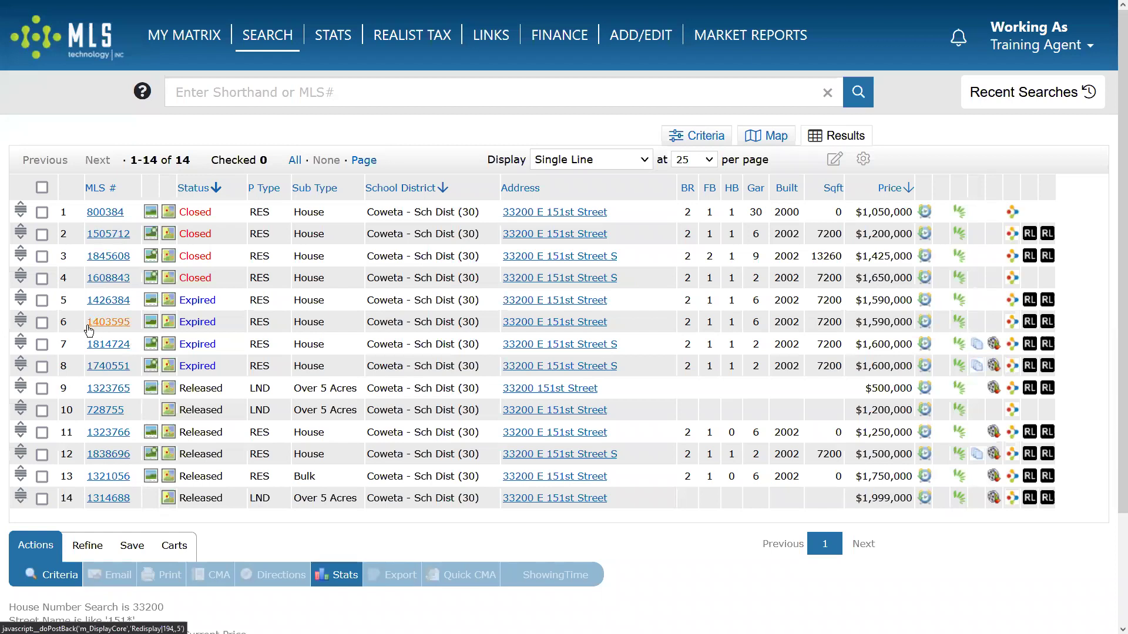
Open the full listing for MLS 800384, check its list date, and return to Single Line results.
left_click(106, 218)
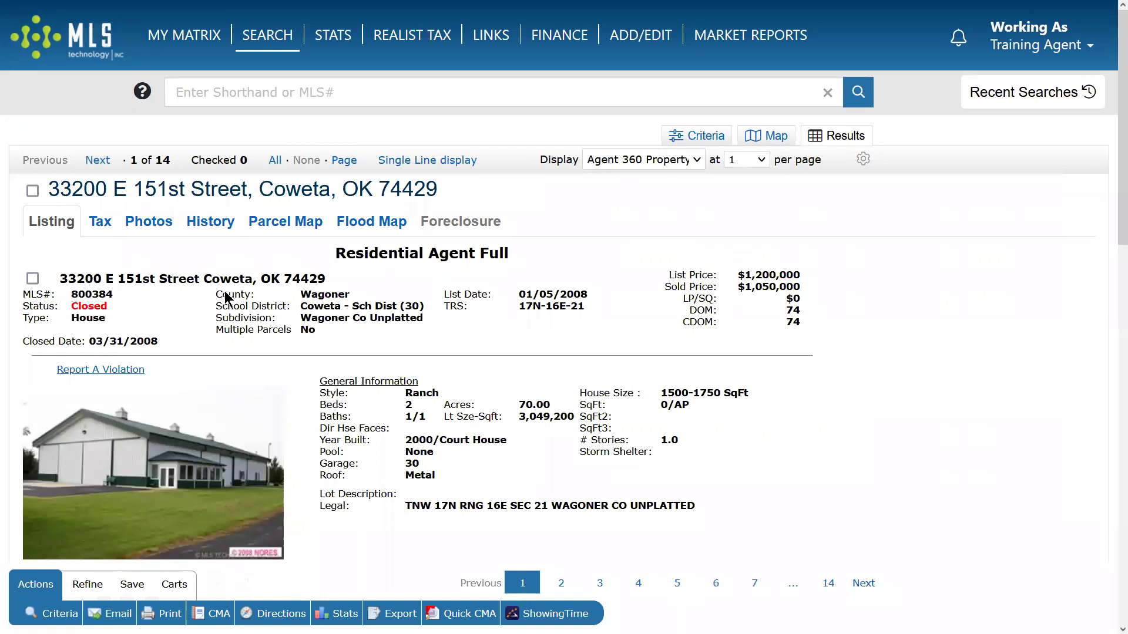
left_click_drag(598, 298, 575, 294)
left_click(65, 300)
left_click(411, 161)
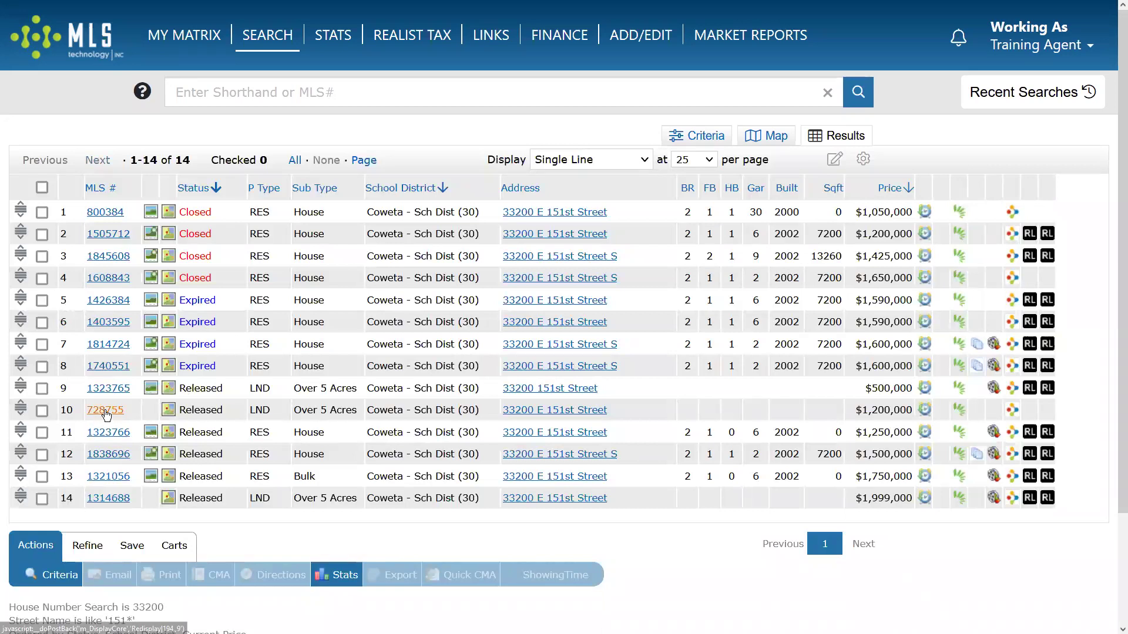
Open the full listing for MLS 728755, check its list date, then go back to My Matrix.
left_click(104, 411)
left_click_drag(587, 294, 604, 297)
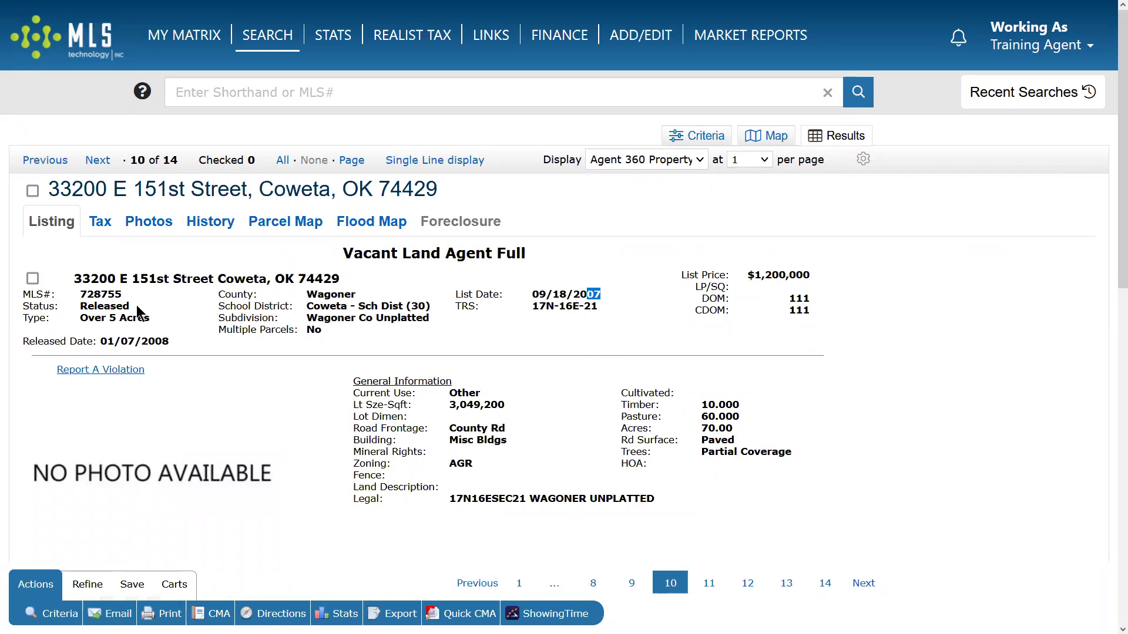
left_click(267, 35)
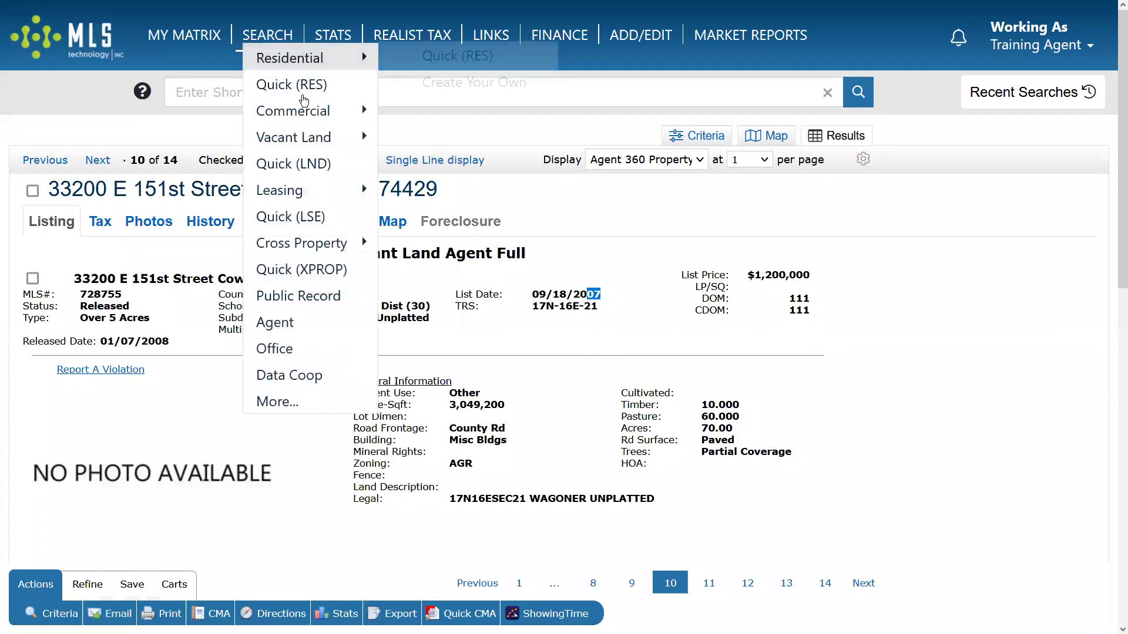
left_click(184, 37)
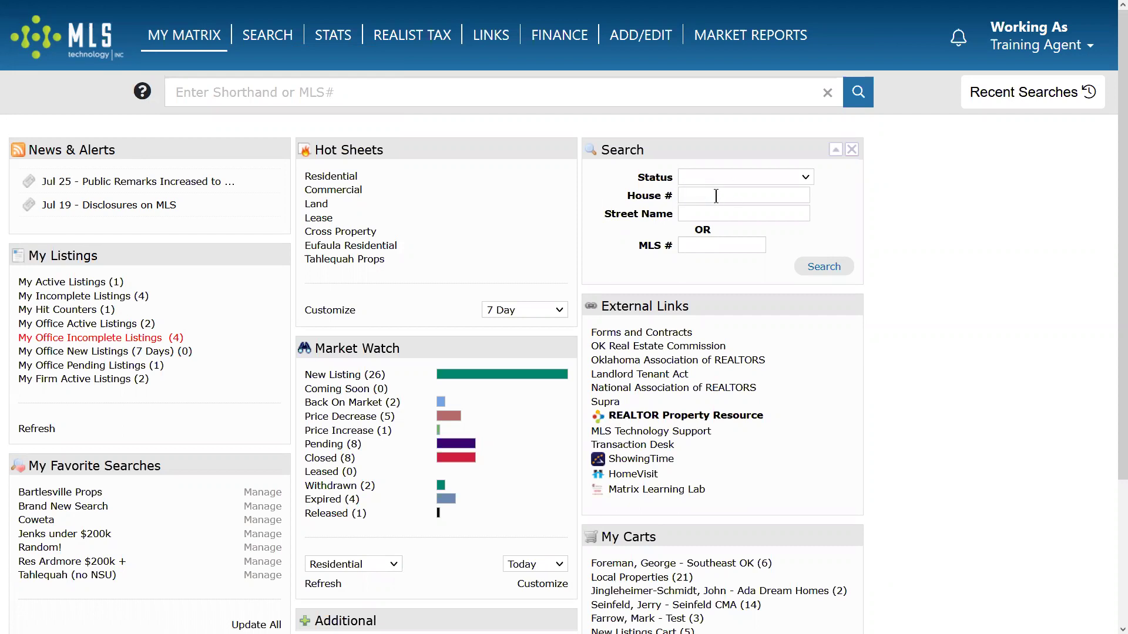
Open the Training Agent user menu at the top right of the dashboard.
left_click(695, 247)
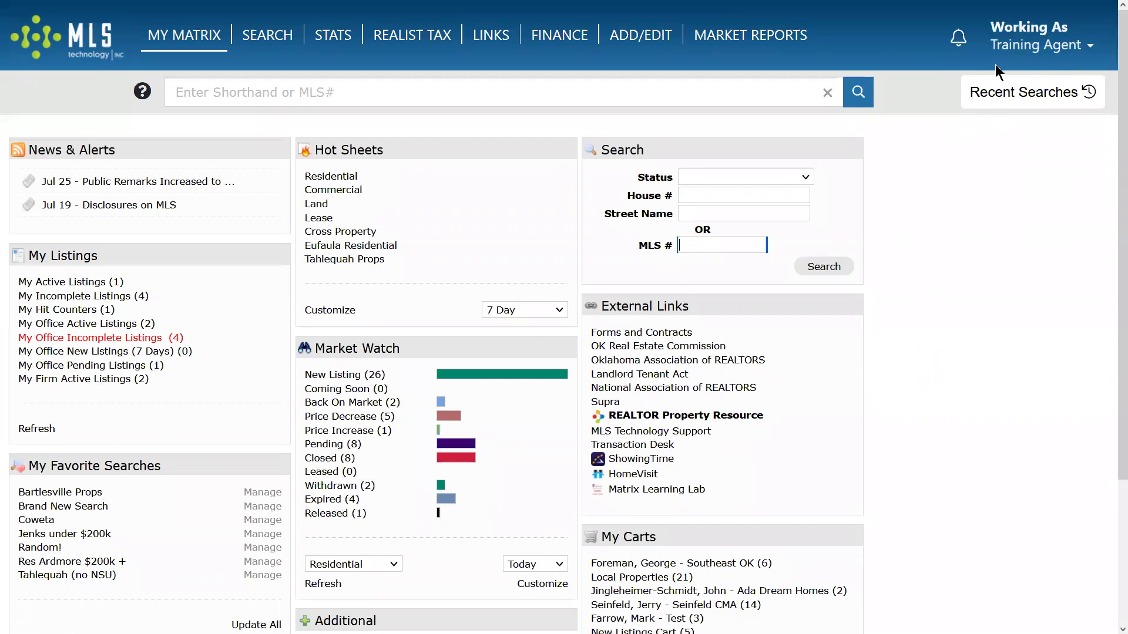
left_click(1091, 52)
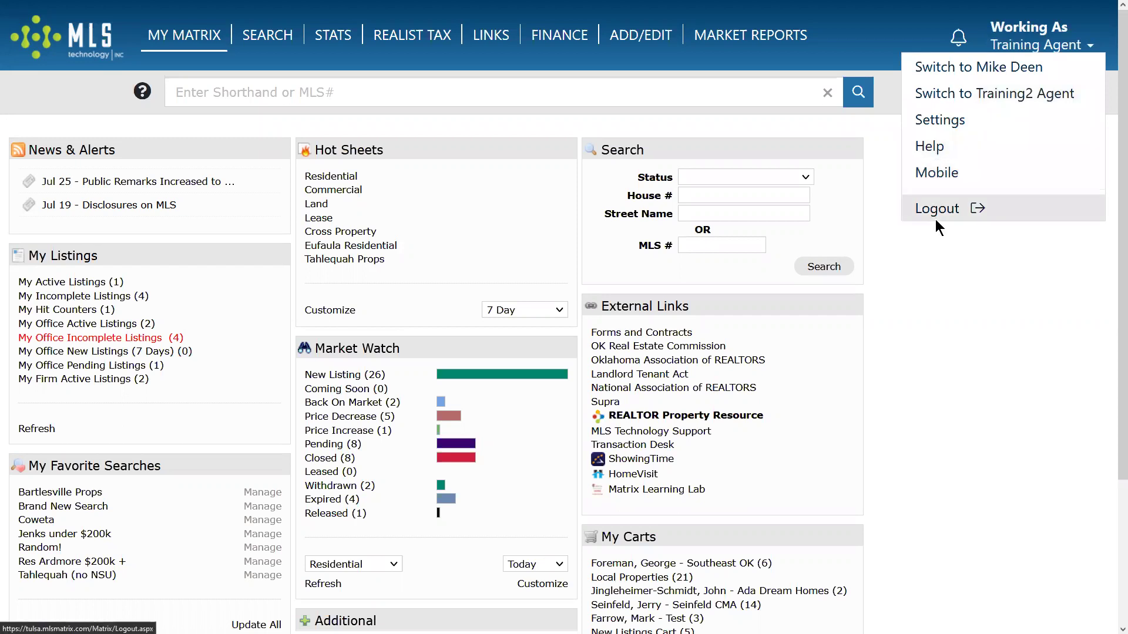
Choose Settings from the Training Agent menu to view hot sheets, custom displays and shortcuts.
left_click(947, 121)
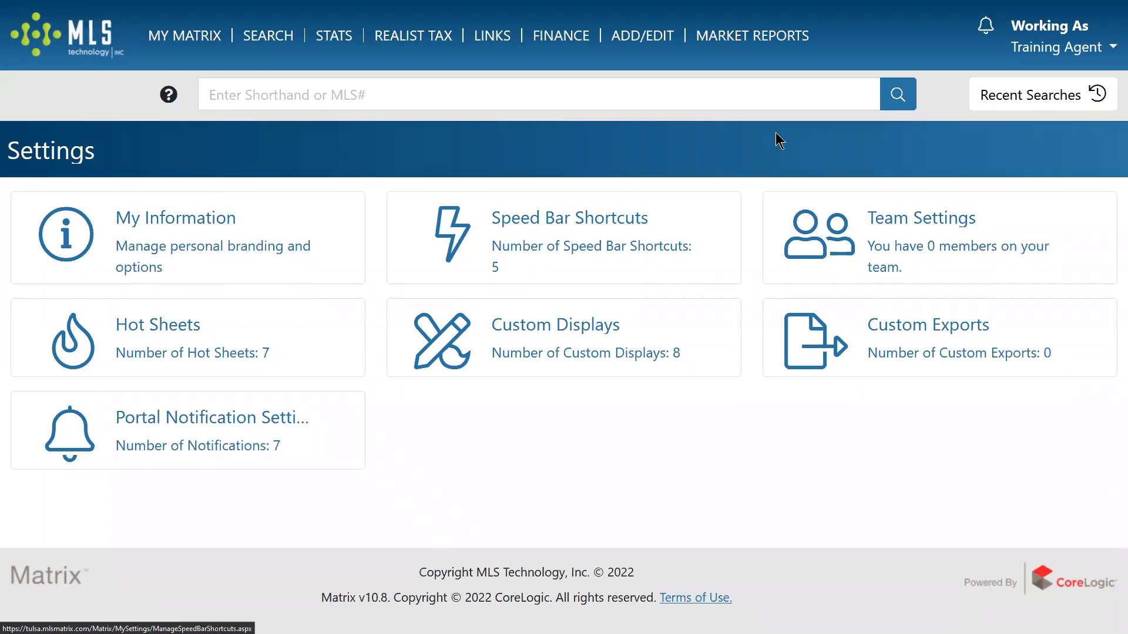
From the Training Agent menu, go to My Information and start editing the cell phone number.
left_click(1113, 48)
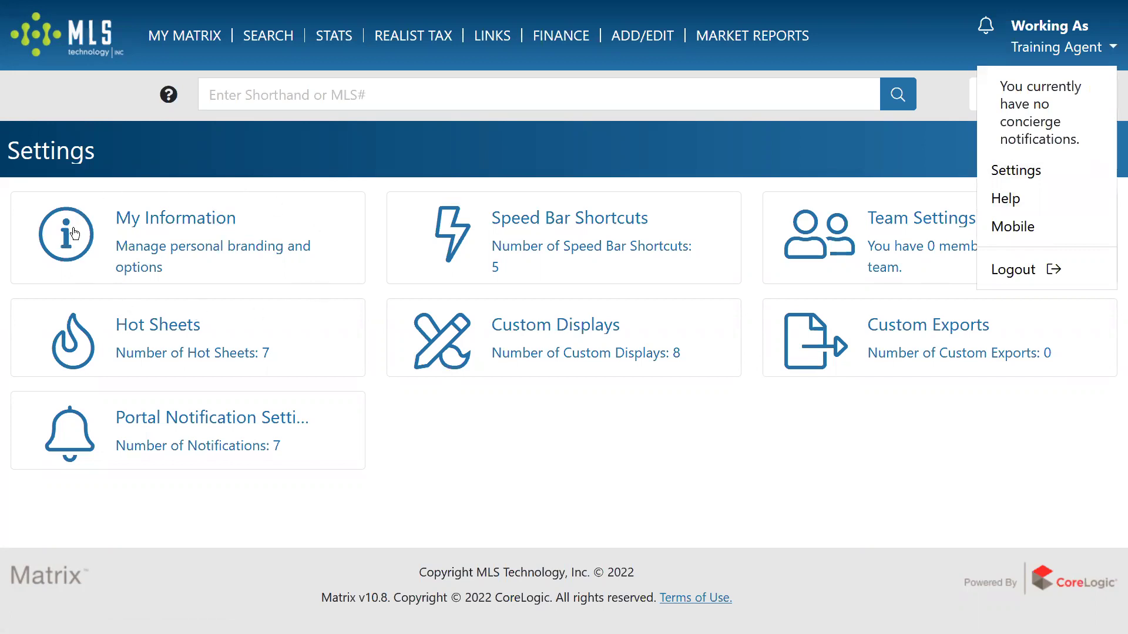
left_click(144, 222)
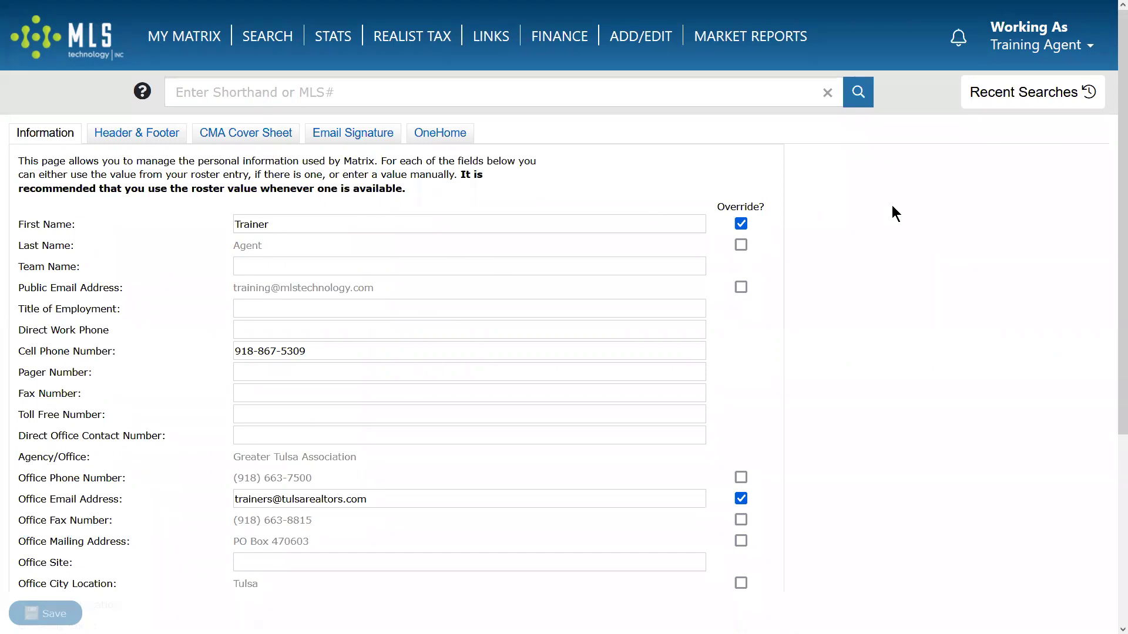
left_click(287, 333)
left_click(334, 352)
left_click(337, 370)
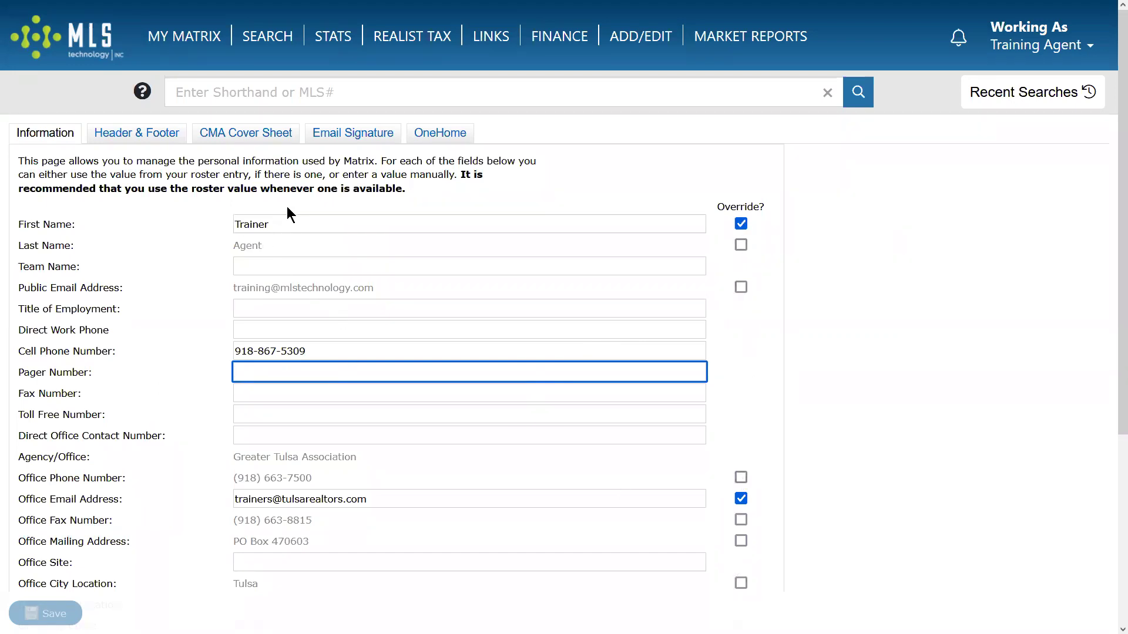
left_click(743, 220)
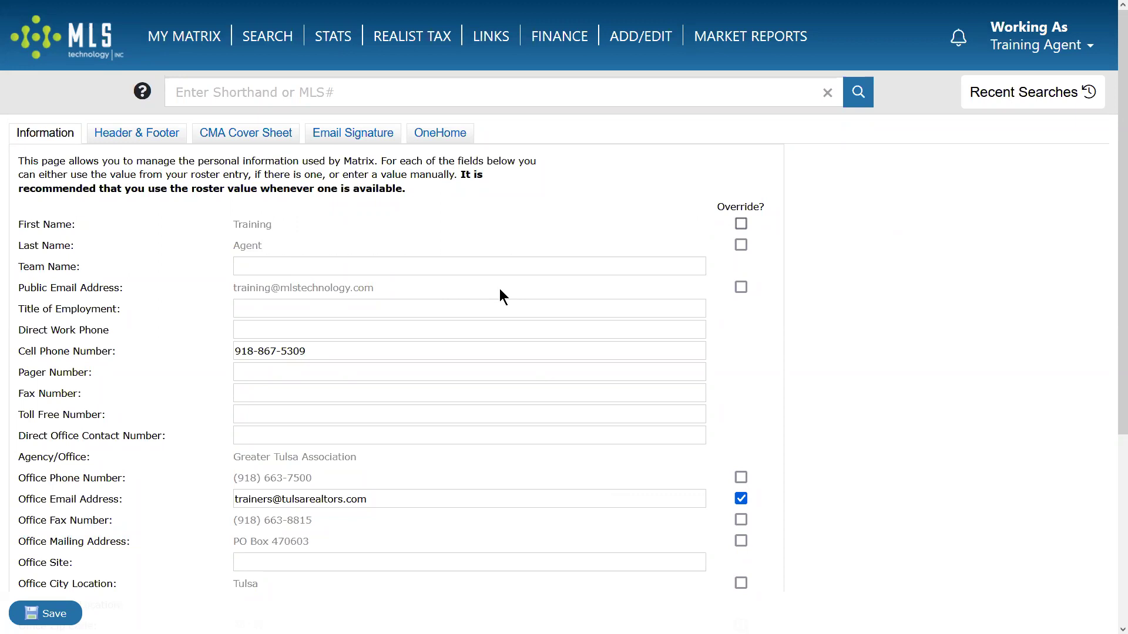
left_click(738, 223)
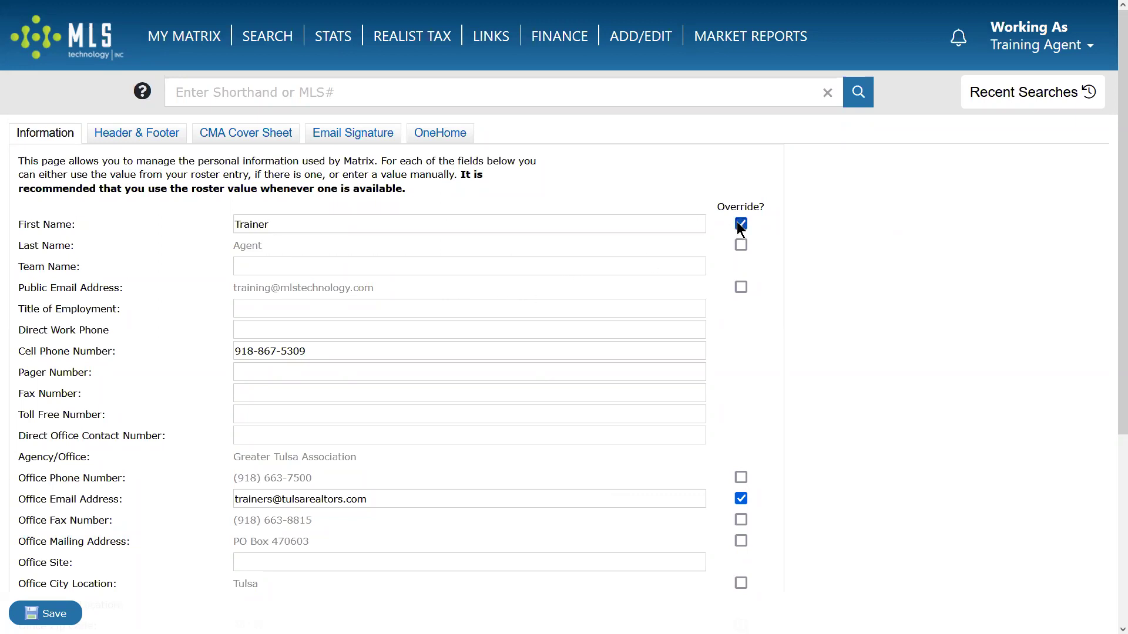
left_click(425, 224)
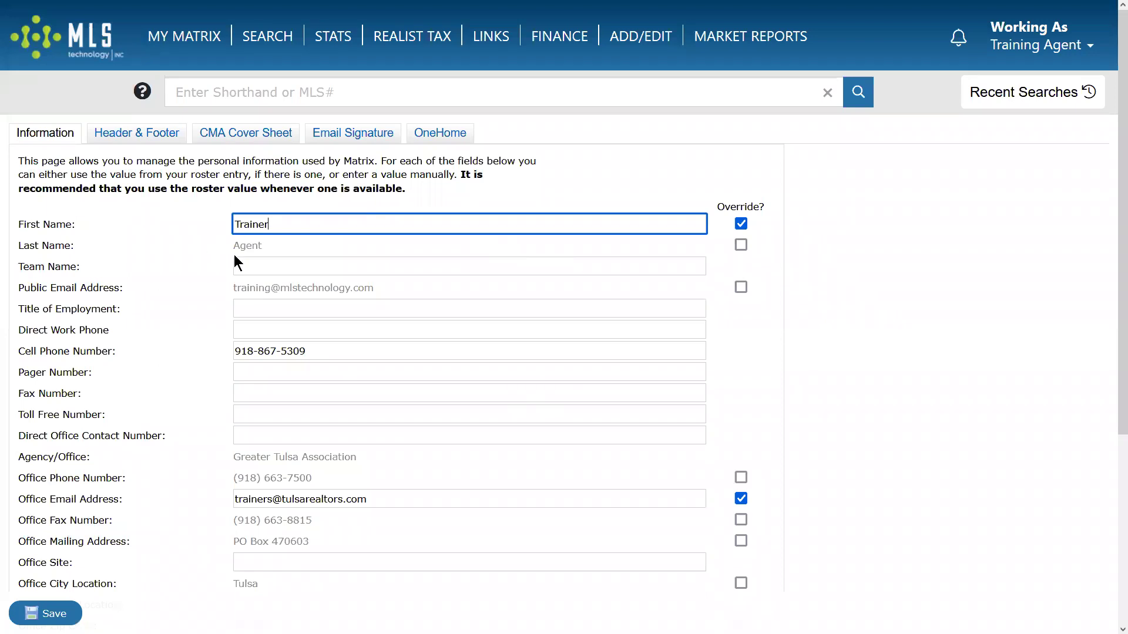
Replace the overridden First Name value with the agent's new first name.
double_click(251, 224)
left_click(195, 222)
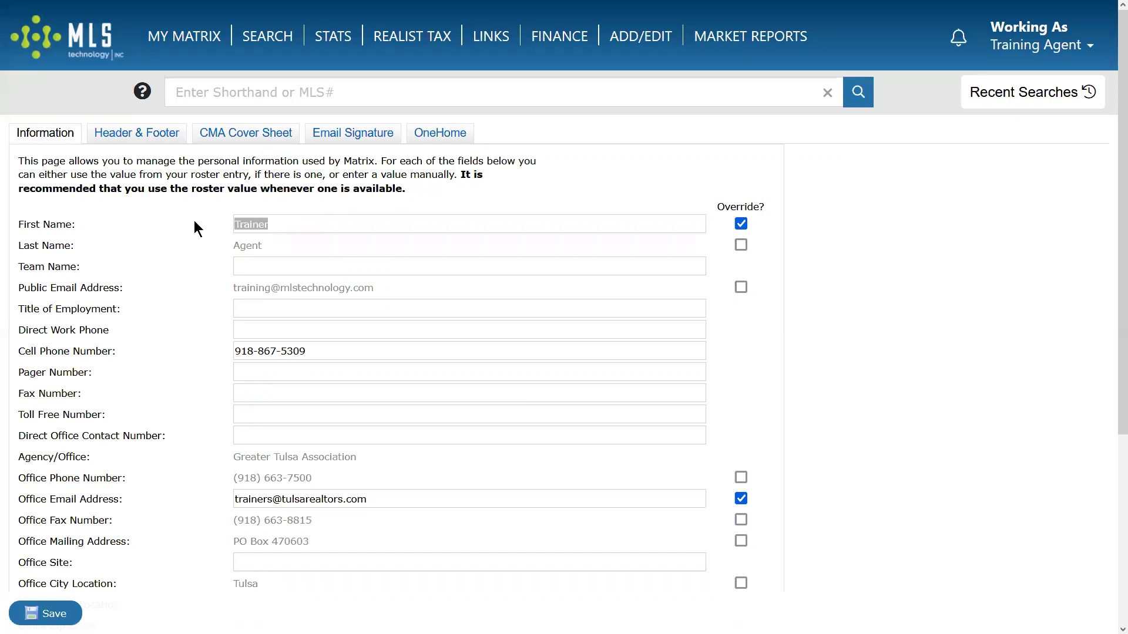
left_click(292, 226)
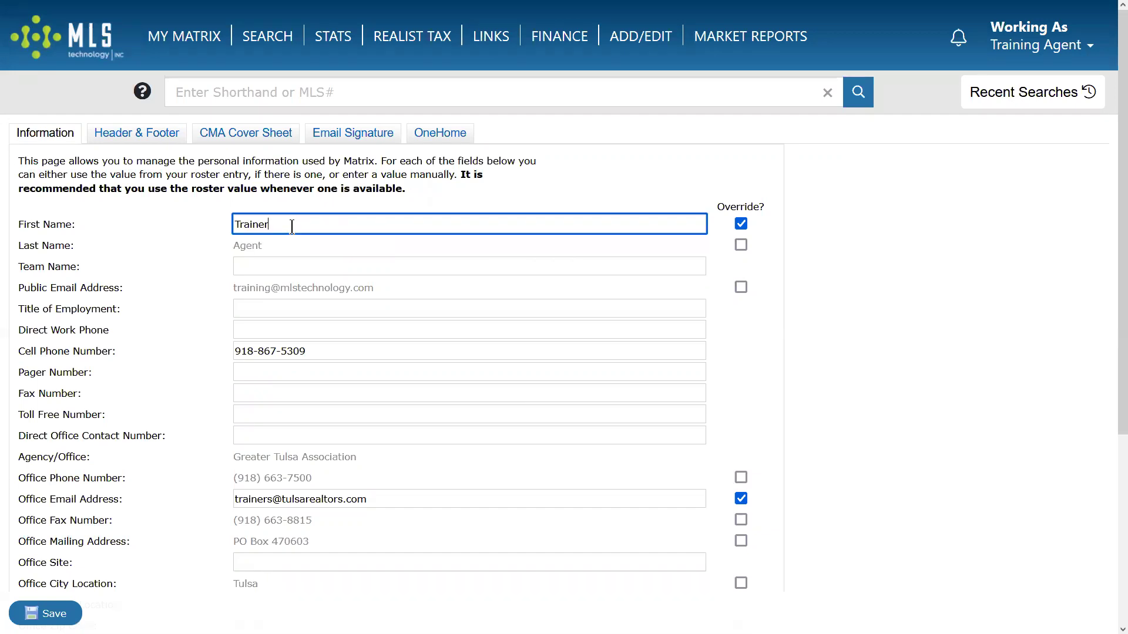
key("BackSpace")
key("BackSpace")
key("BackSpace")
key("BackSpace")
key("BackSpace")
key("BackSpace")
key("BackSpace")
type("Bob")
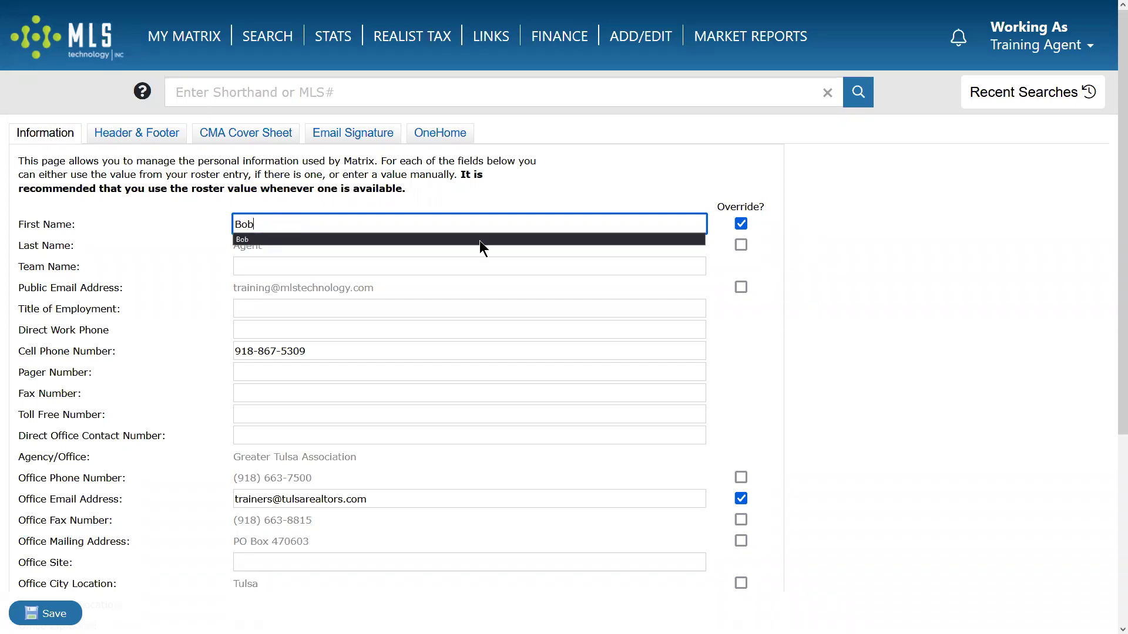
left_click(783, 288)
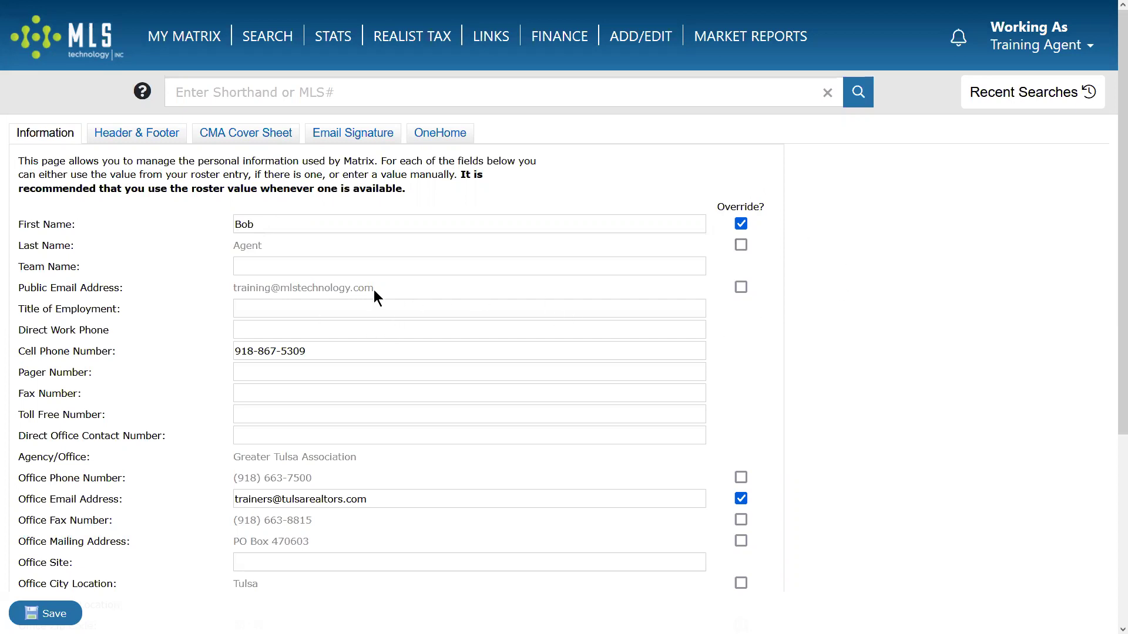
Highlight the roster public email and last name values, then save the personal information.
left_click_drag(380, 288, 224, 283)
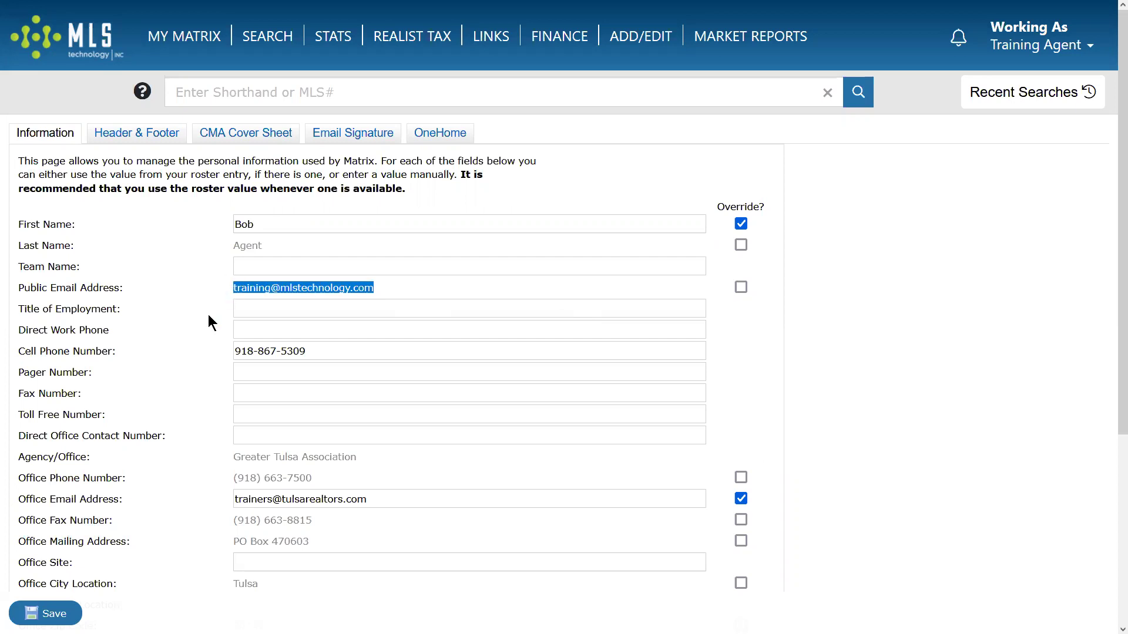
double_click(259, 245)
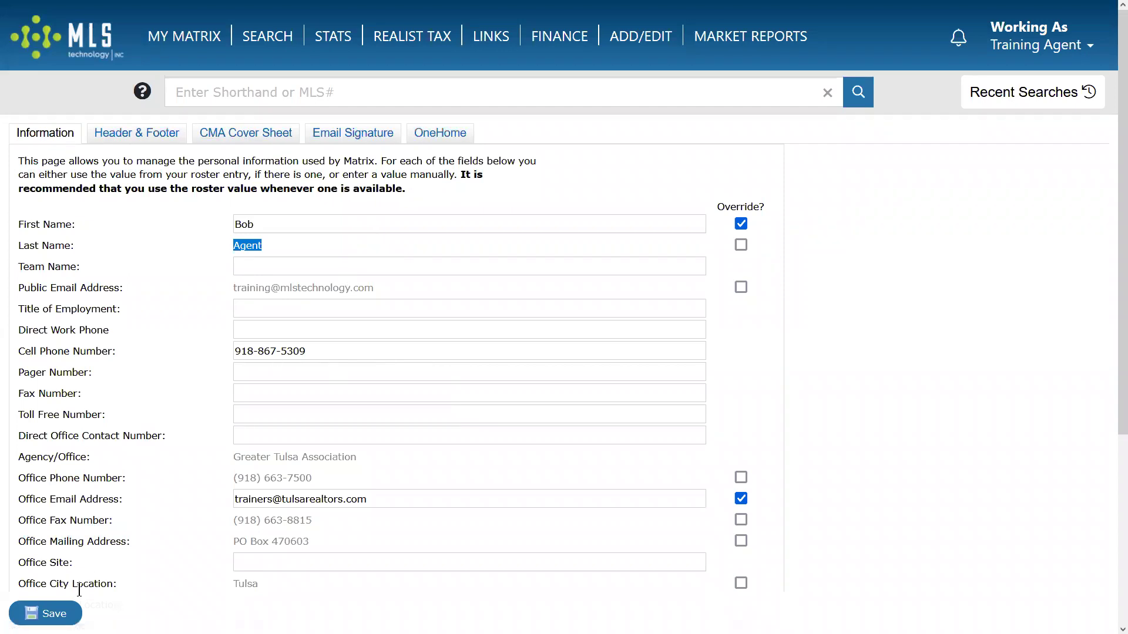
left_click(47, 613)
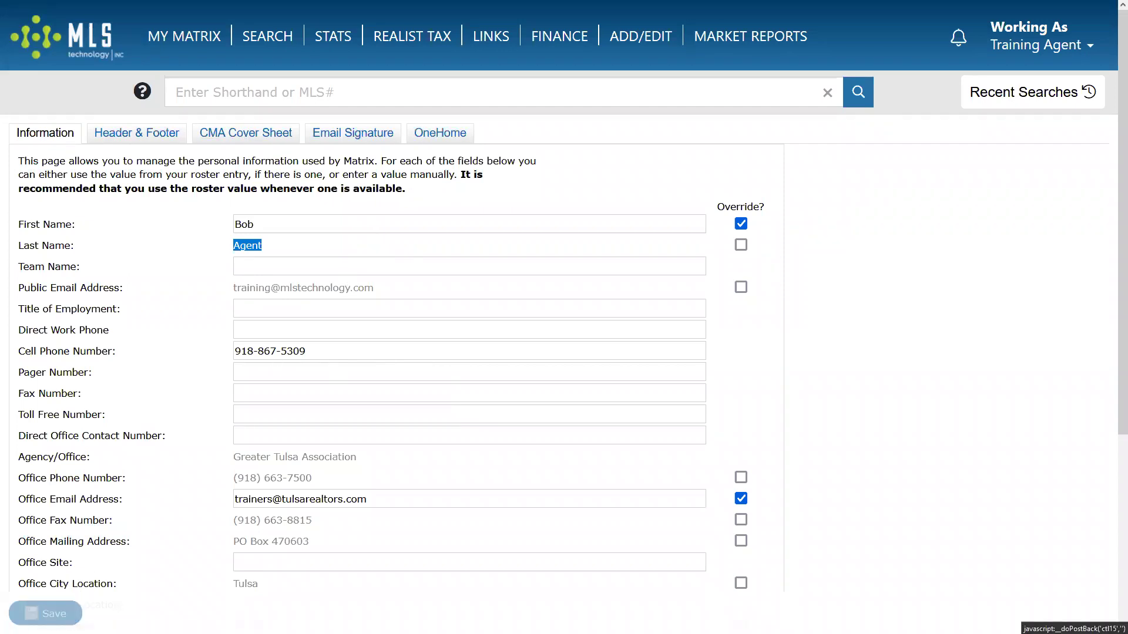
Go to the Header & Footer tab and scroll down to the print header's Branding section.
left_click(140, 135)
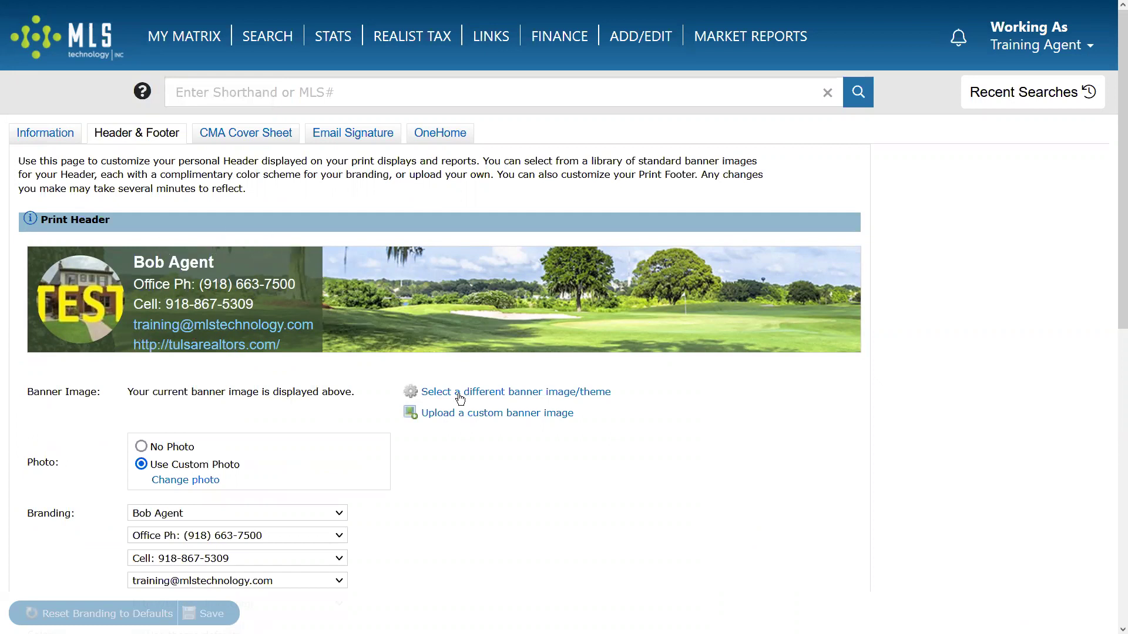
scroll(459, 393, "down", 5)
scroll(275, 264, "up", 5)
scroll(301, 302, "down", 1)
scroll(301, 302, "down", 3)
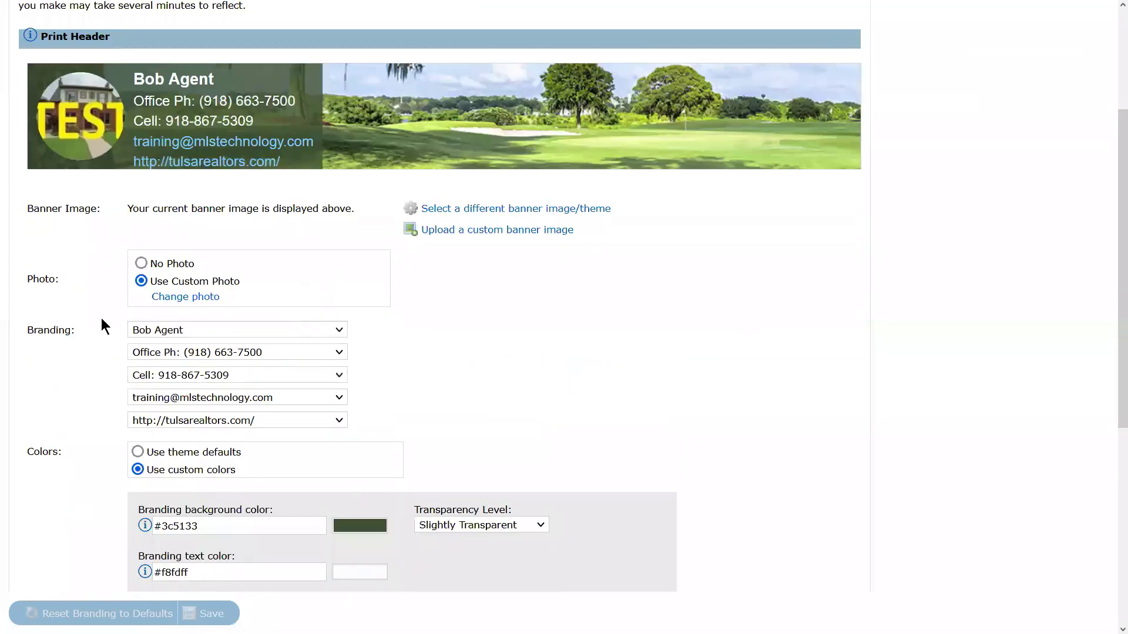
left_click_drag(27, 329, 83, 336)
Set branding lines two, three and four to cell phone, office email and PO Box address.
left_click(280, 353)
left_click(238, 445)
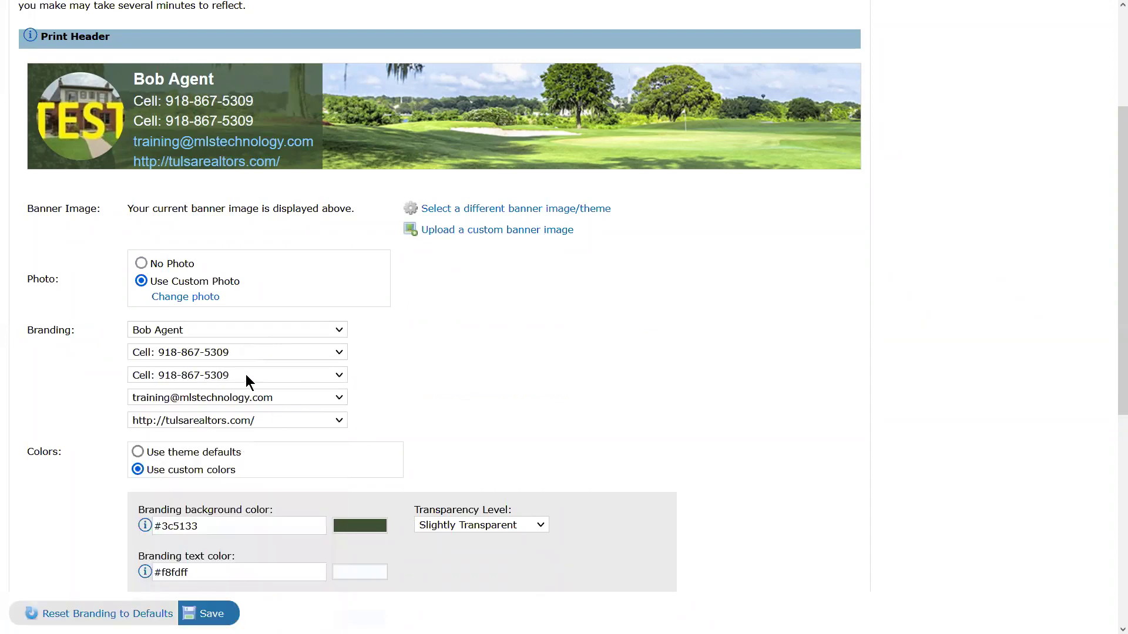
left_click(246, 376)
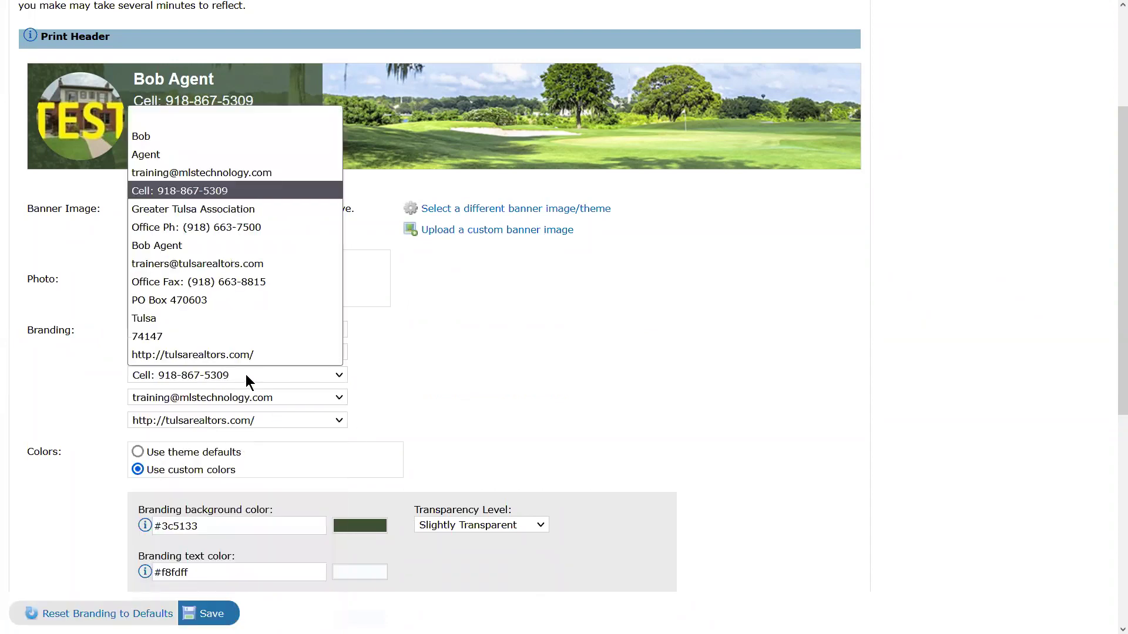
left_click(207, 266)
left_click(289, 399)
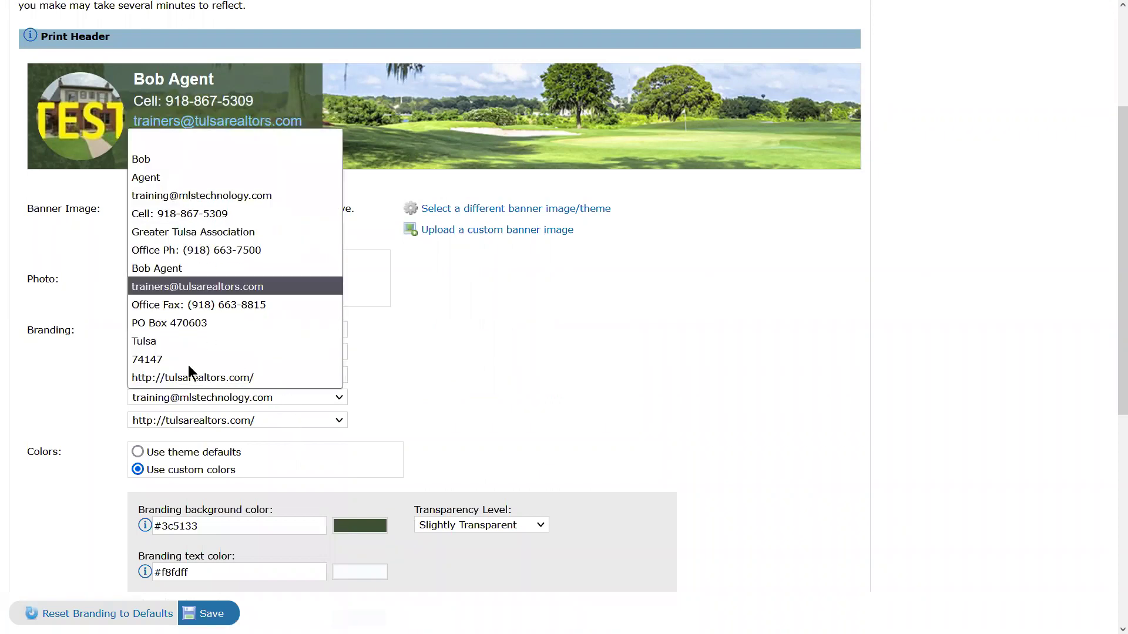
left_click(186, 324)
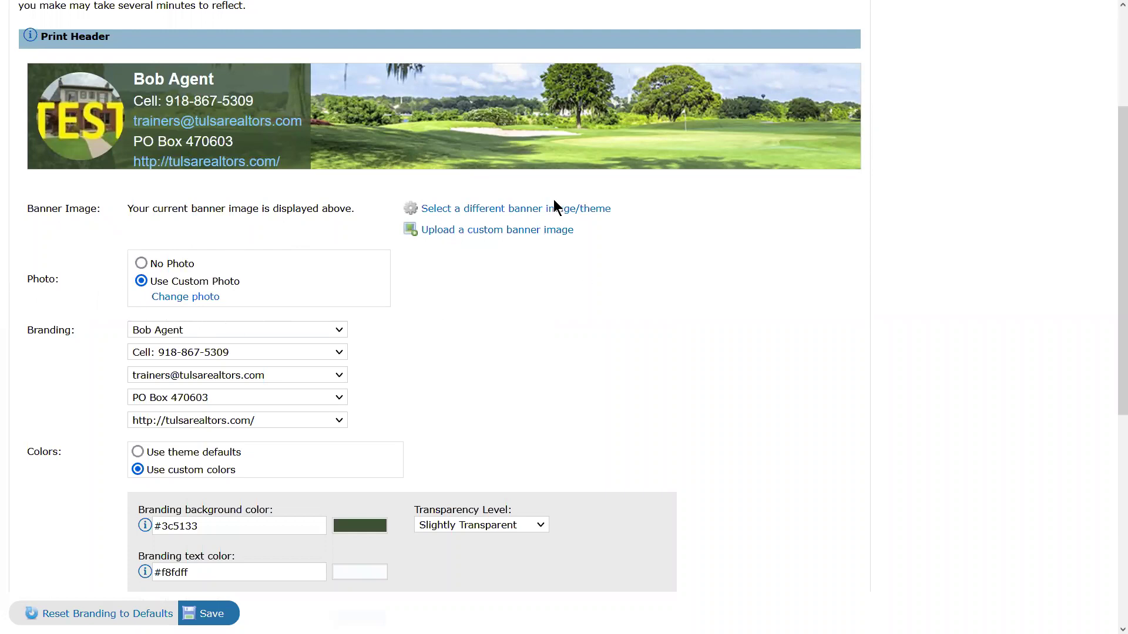
left_click(517, 211)
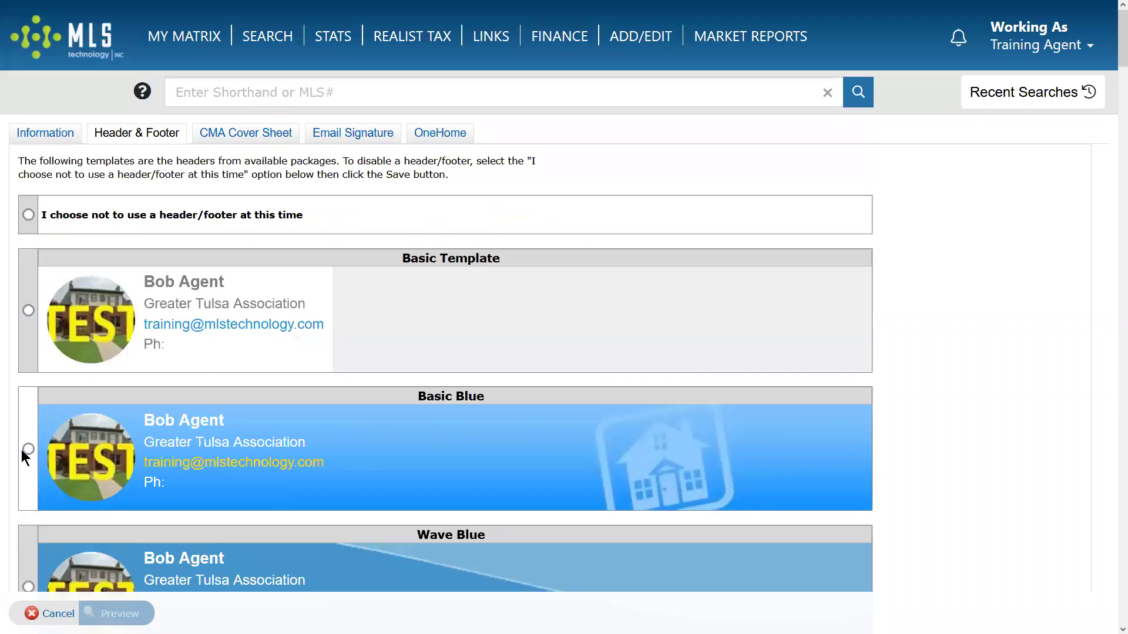
Select the Angle Orange banner template and preview it on the print header.
left_click(28, 310)
scroll(201, 403, "down", 8)
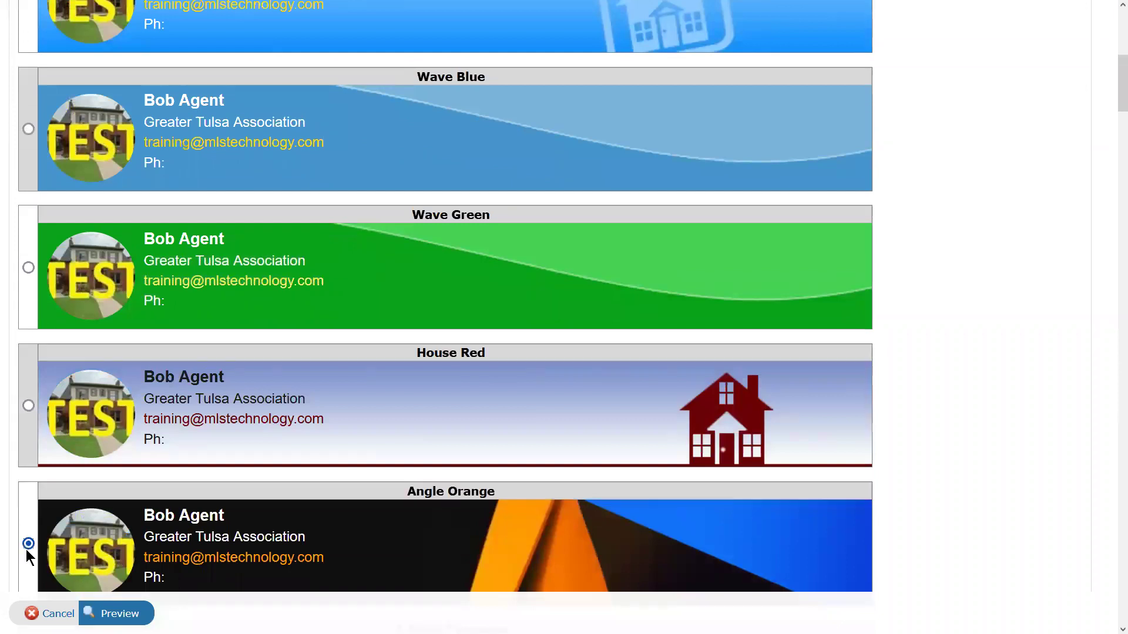
left_click(117, 613)
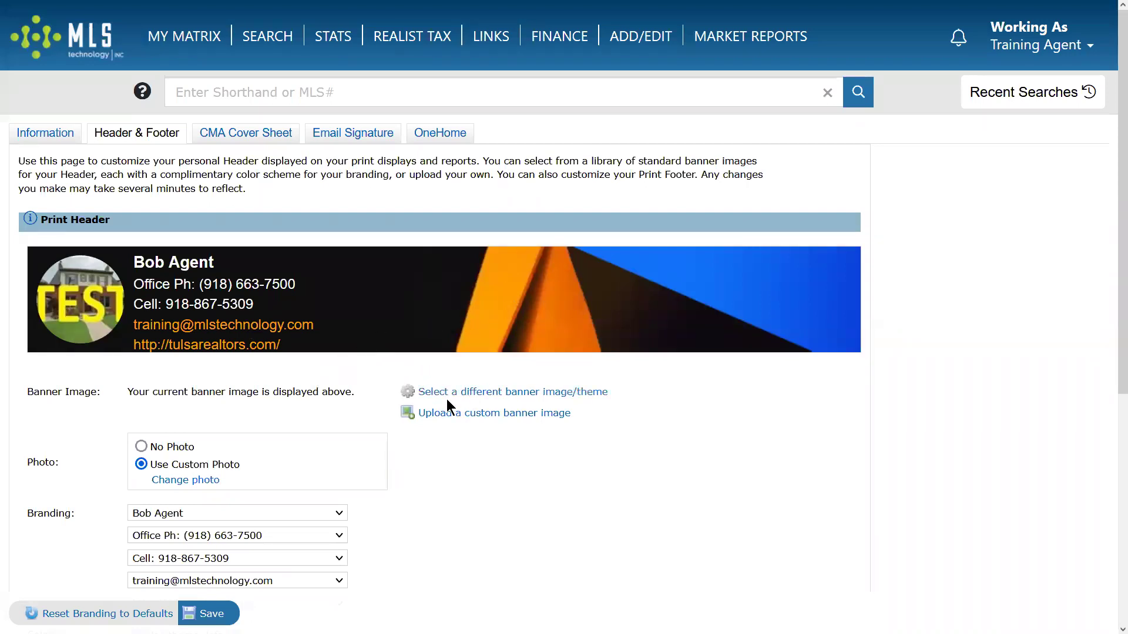
left_click(485, 397)
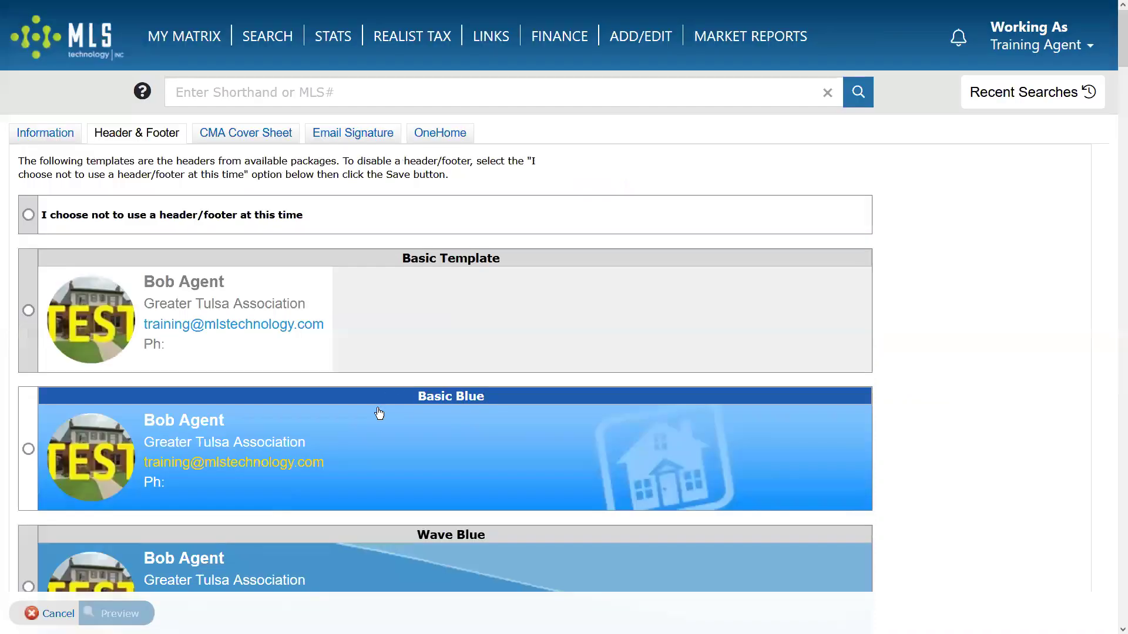
Select the Lakeside Town 2 banner from the theme list and preview it on the header.
scroll(379, 415, "down", 9)
scroll(380, 411, "down", 20)
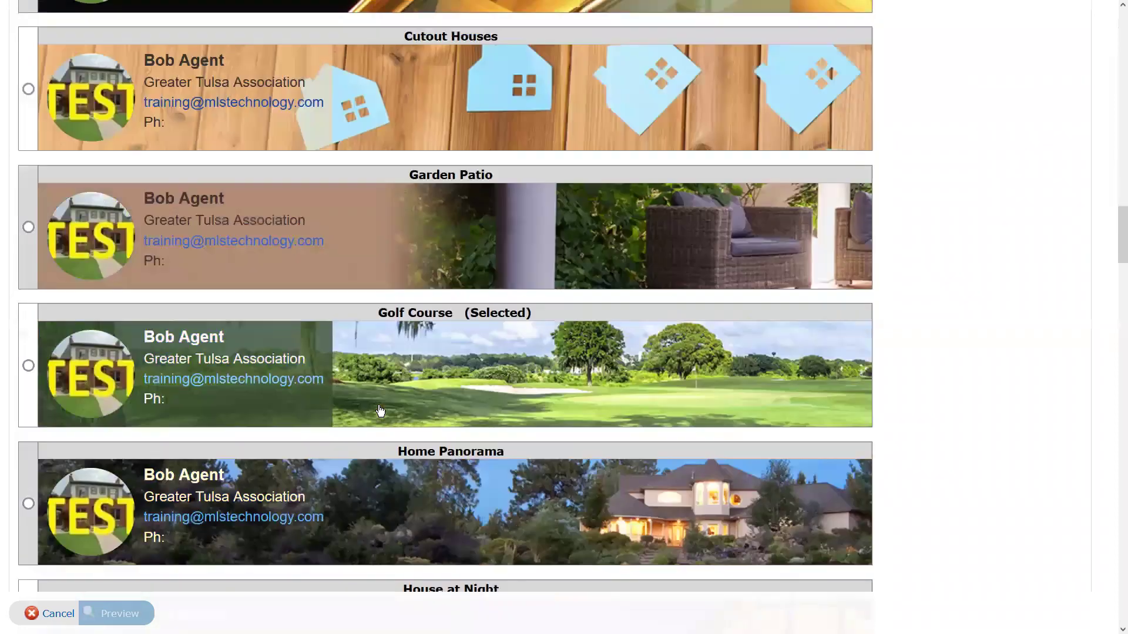
scroll(380, 412, "down", 6)
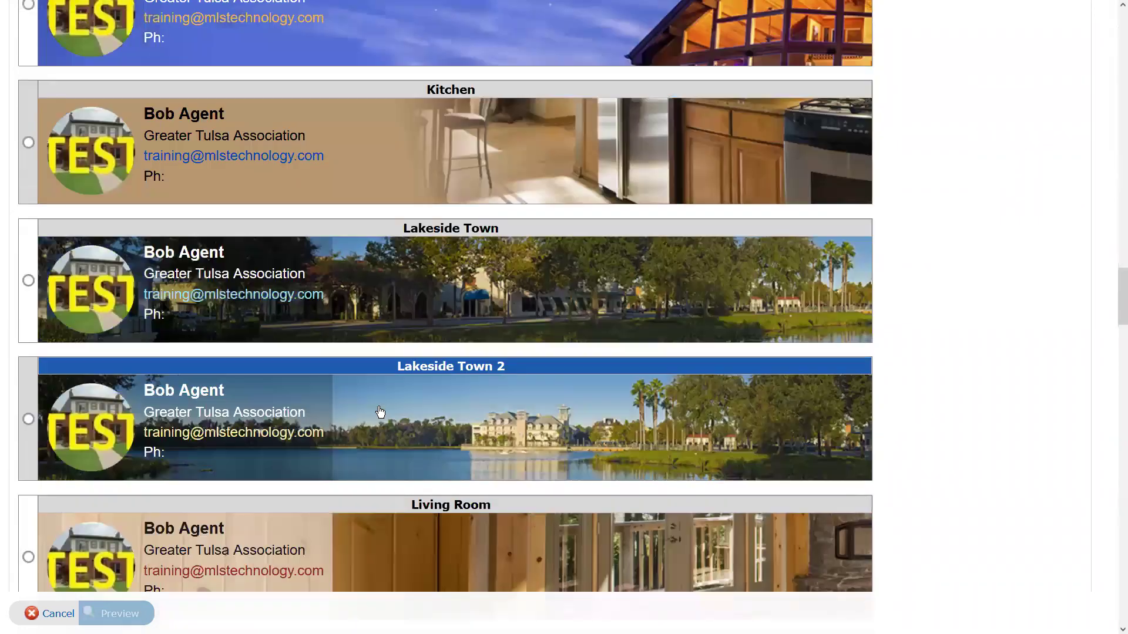
scroll(380, 411, "down", 8)
scroll(381, 411, "up", 3)
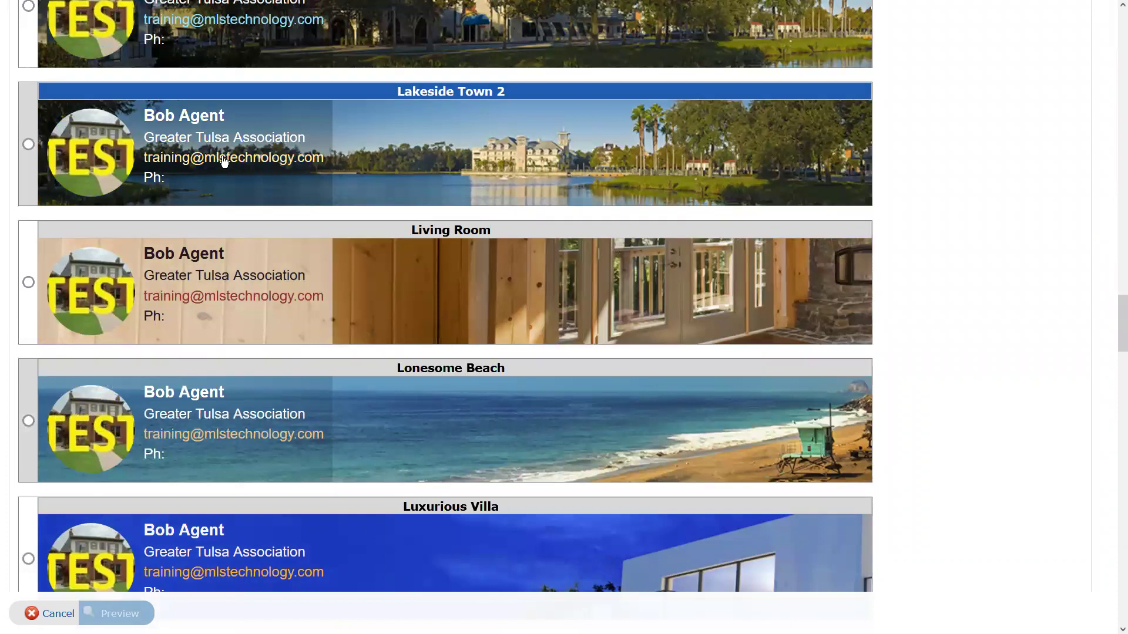
left_click(28, 144)
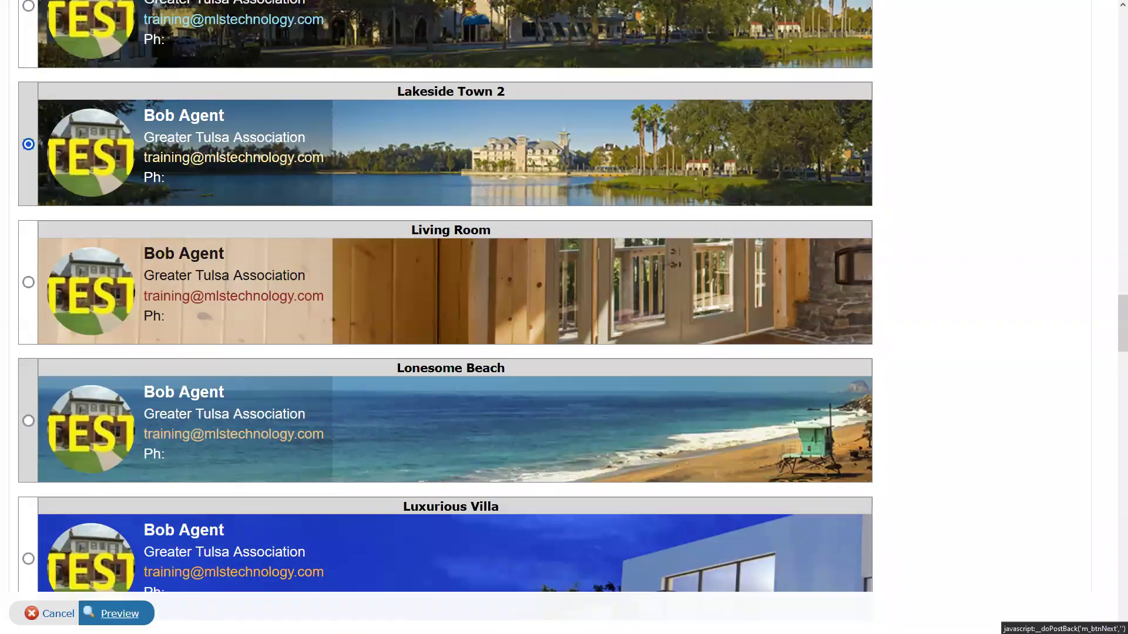
left_click(117, 613)
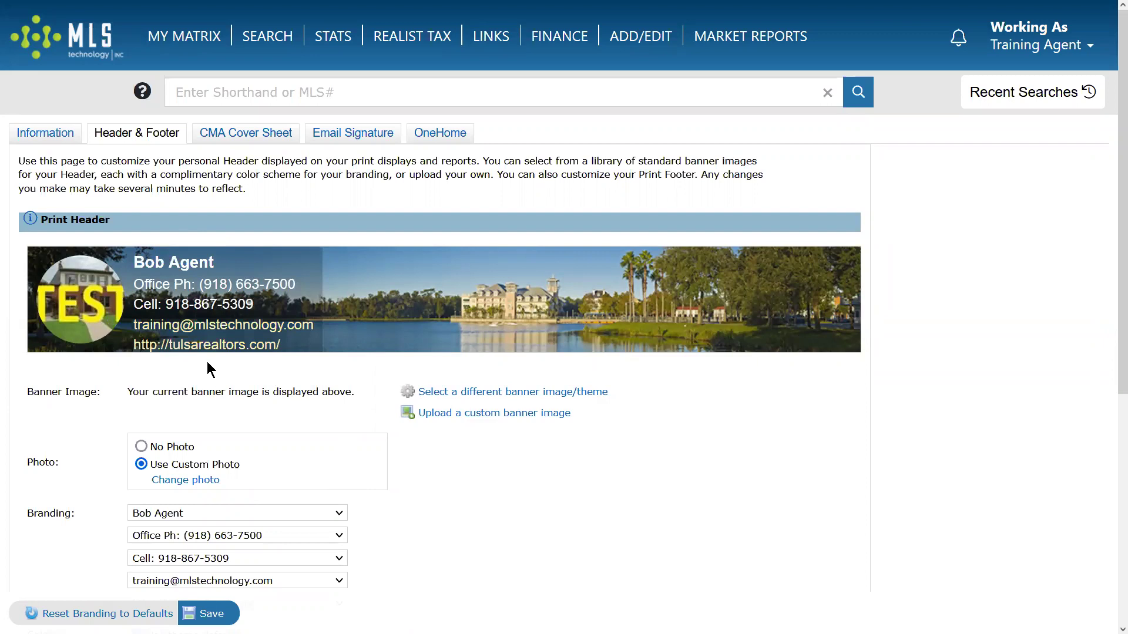
scroll(387, 435, "down", 5)
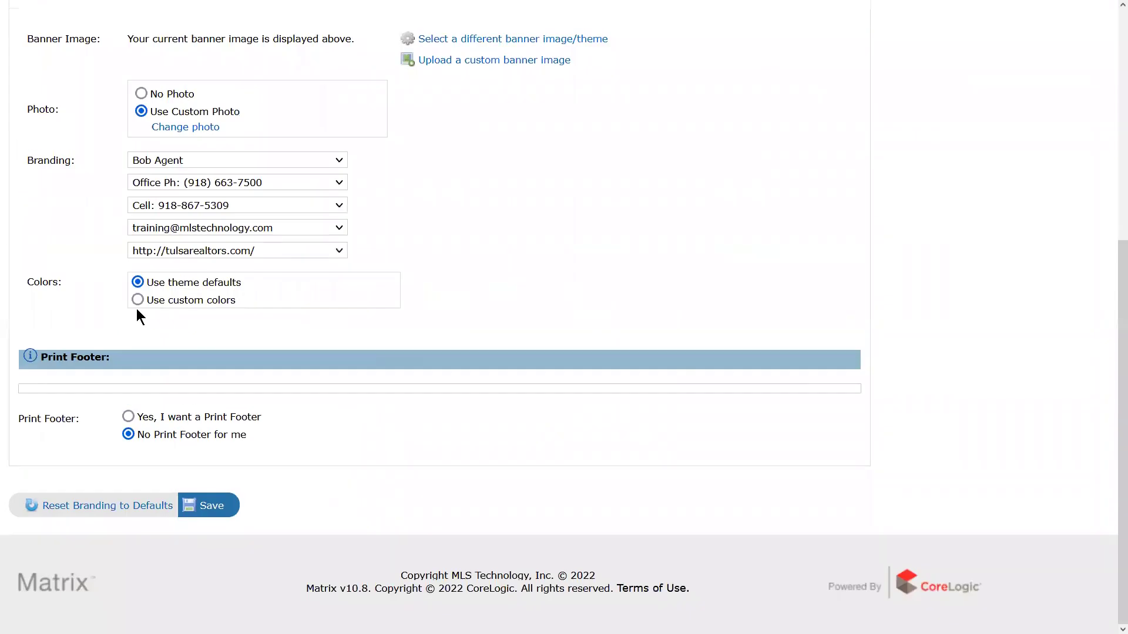
left_click(136, 300)
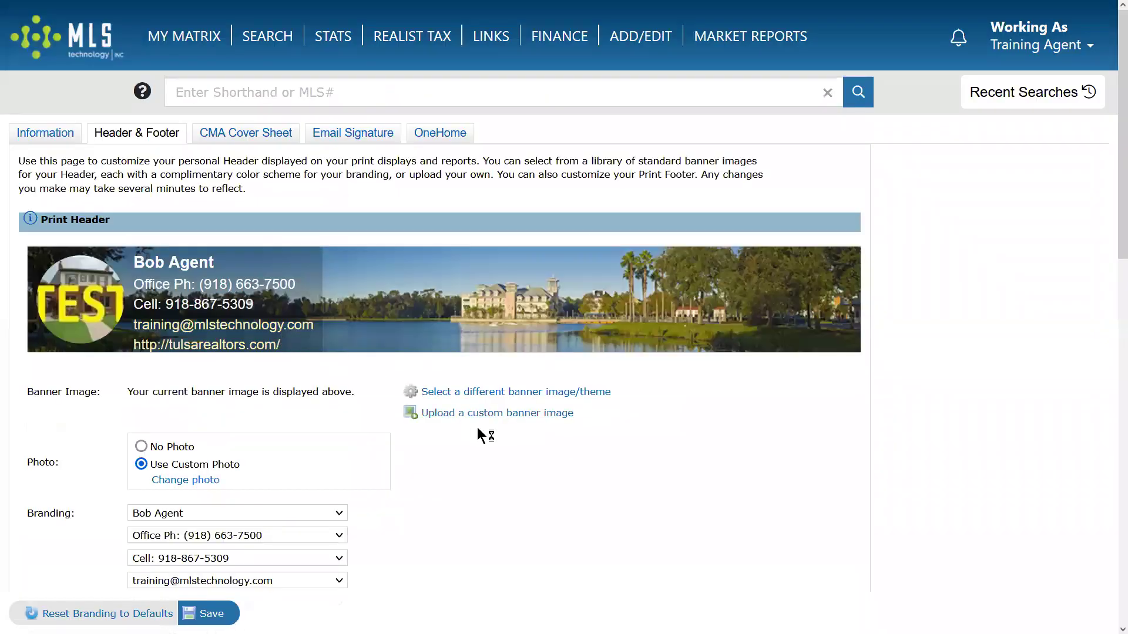
scroll(449, 435, "up", 4)
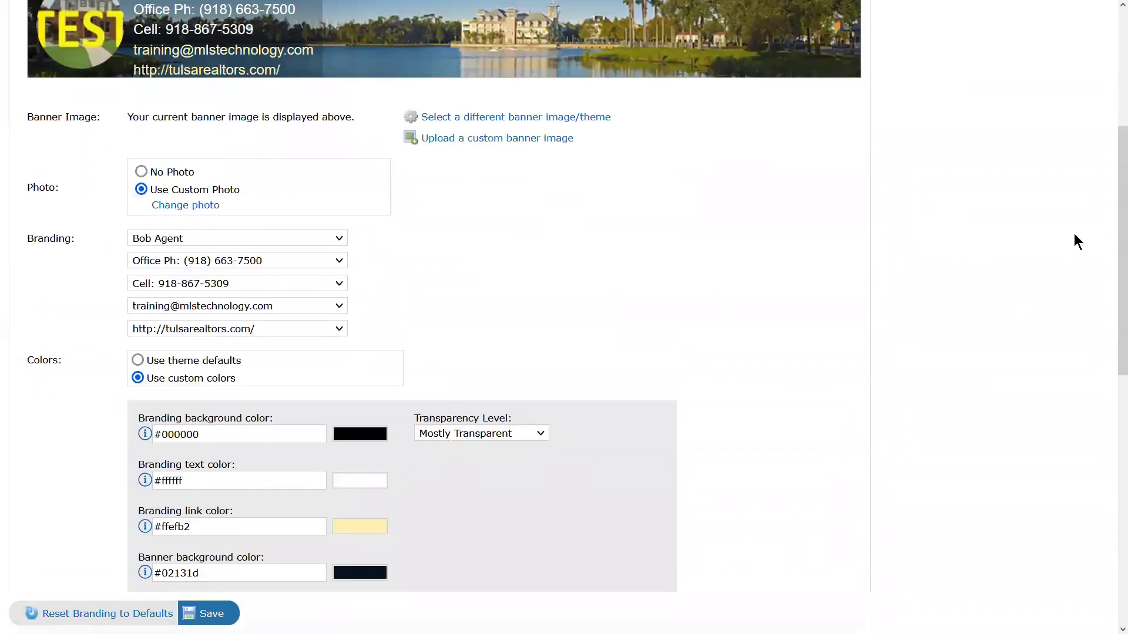
left_click_drag(1112, 235, 1109, 225)
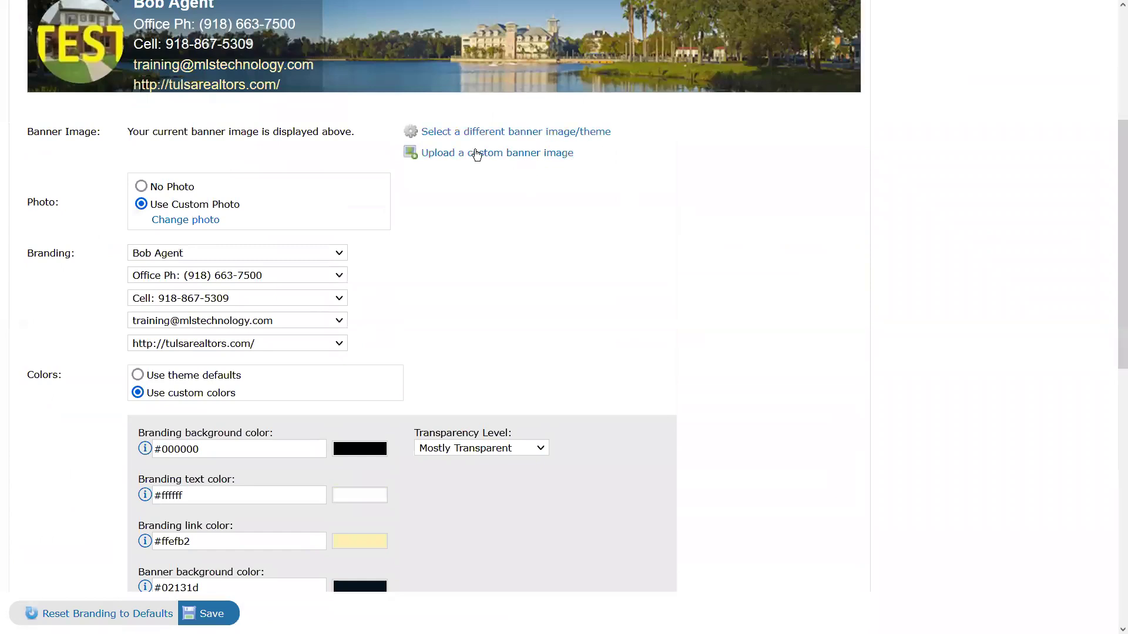
scroll(457, 316, "down", 3)
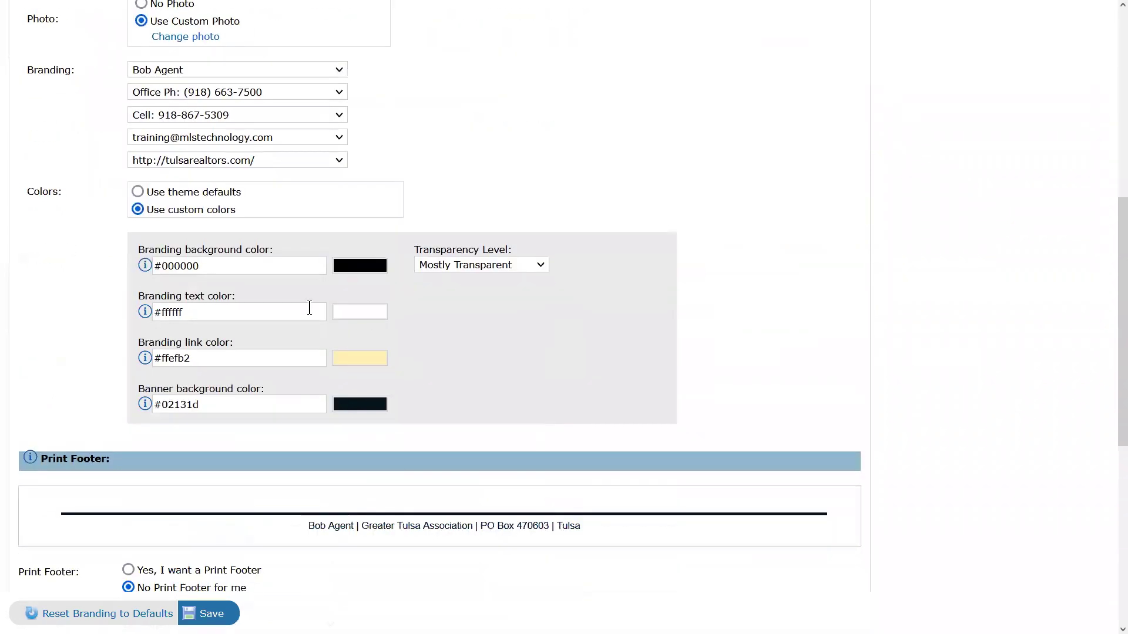
scroll(400, 318, "down", 3)
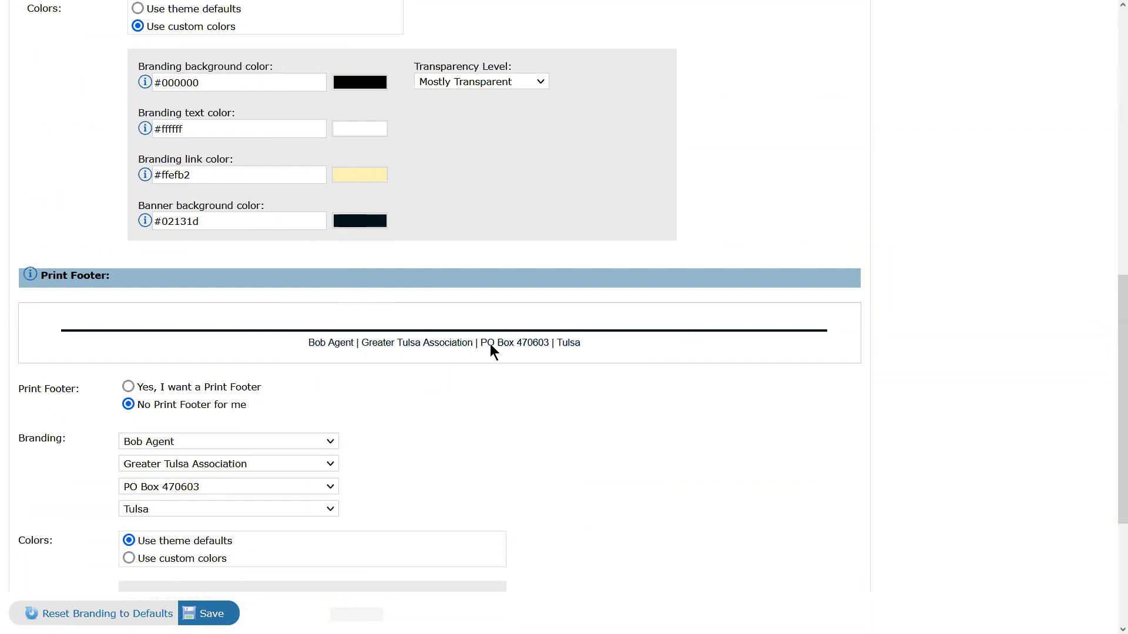
scroll(653, 399, "up", 10)
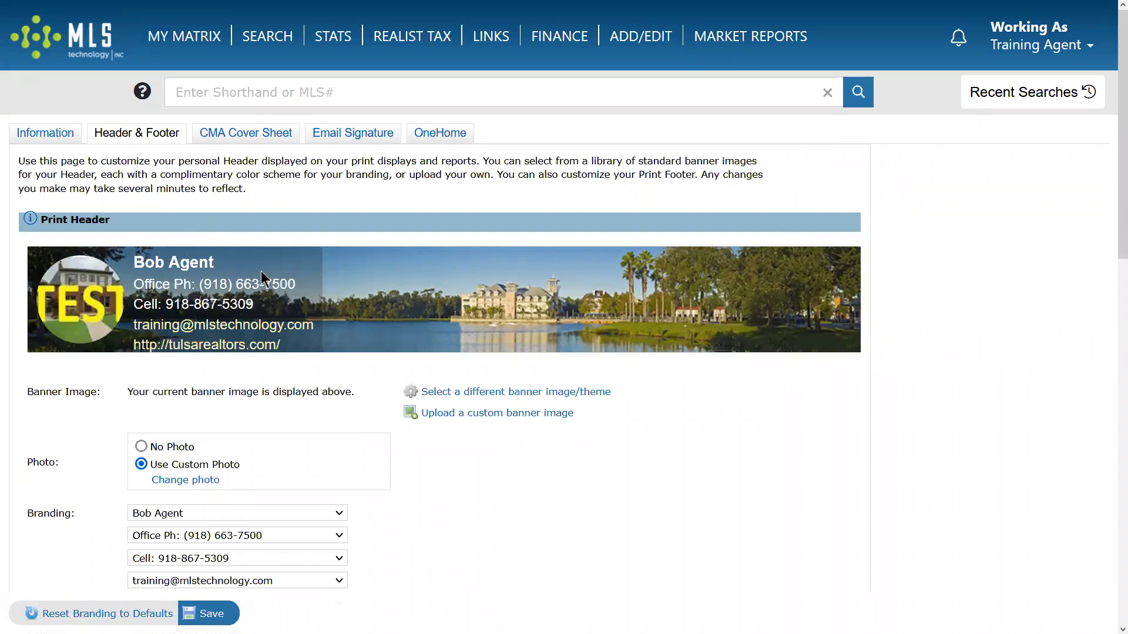
double_click(54, 220)
left_click(258, 135)
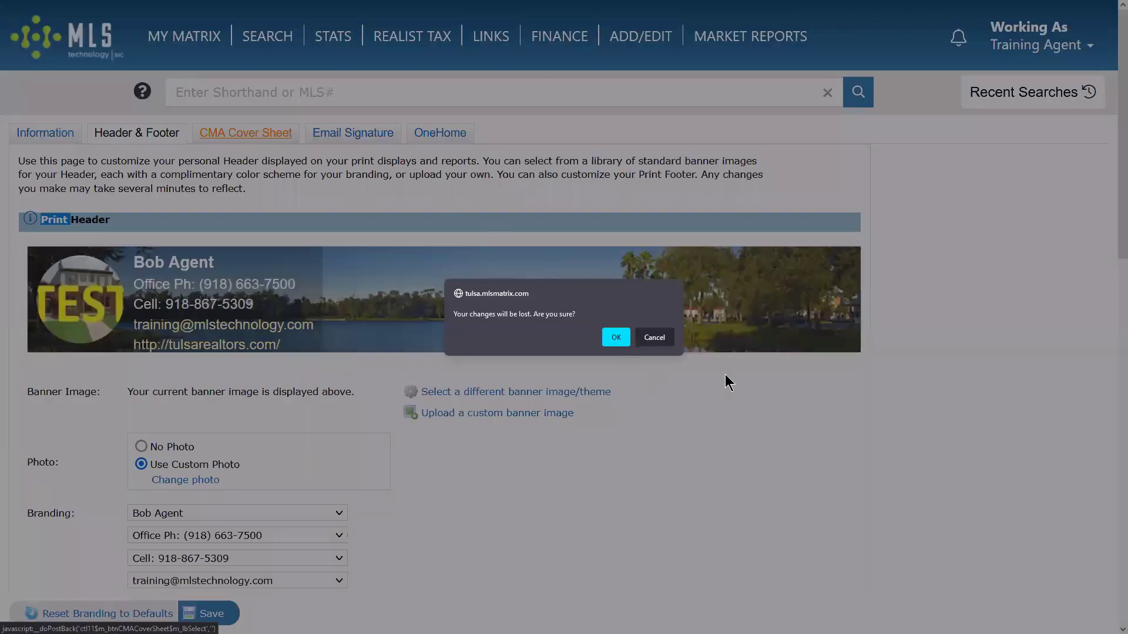
Discard the unsaved header changes, review the CMA Cover Sheet settings, then go to Email Signature.
left_click(617, 338)
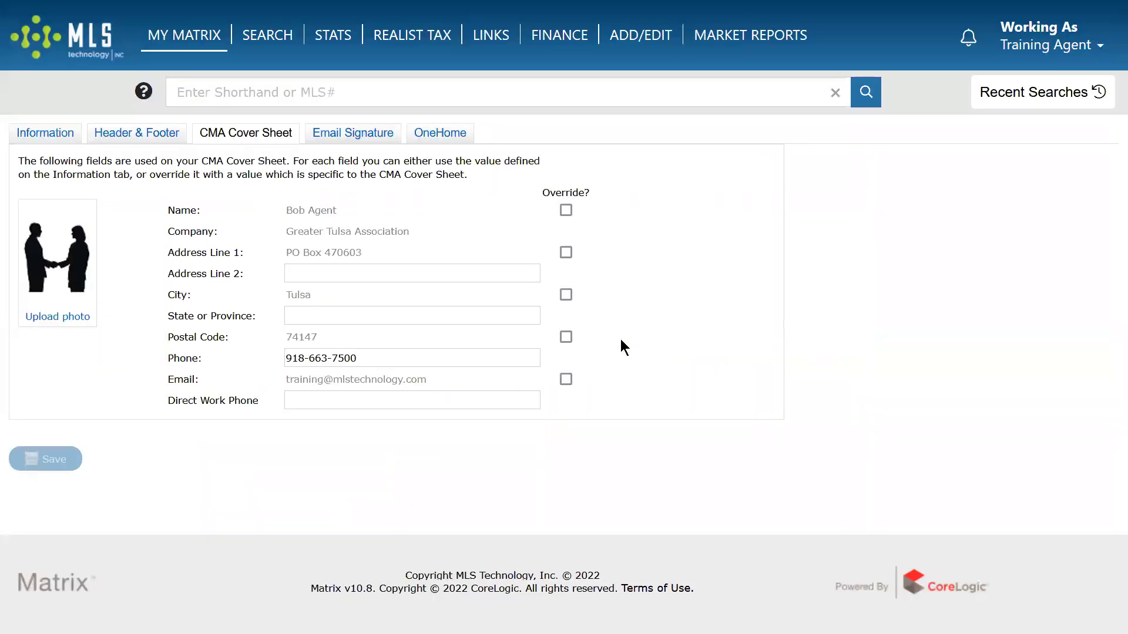
double_click(213, 134)
left_click(351, 135)
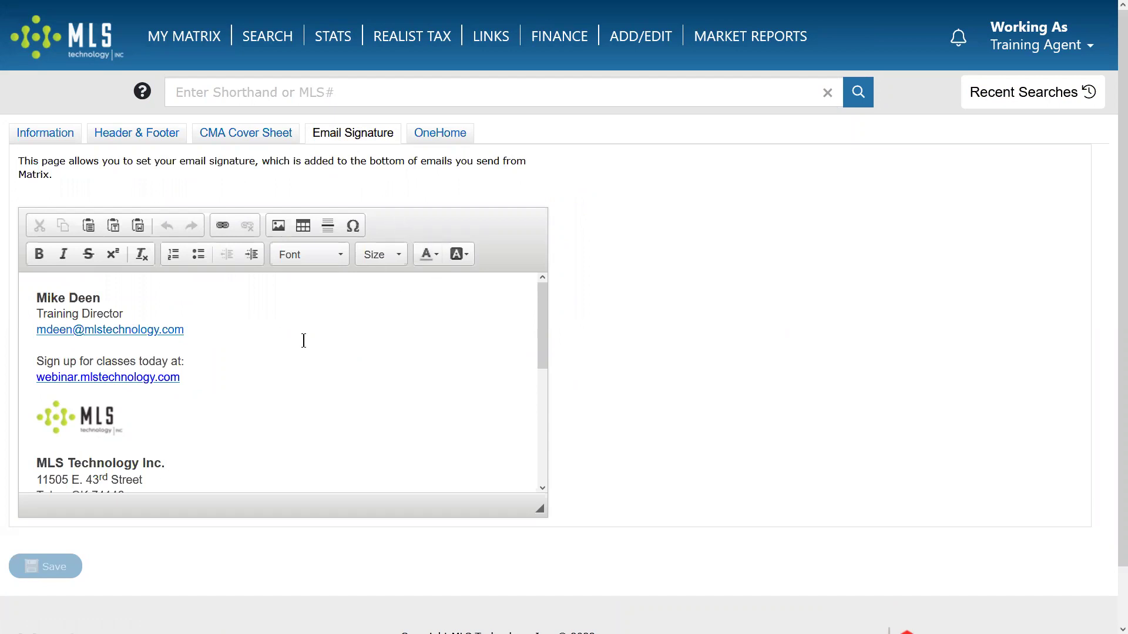
triple_click(230, 314)
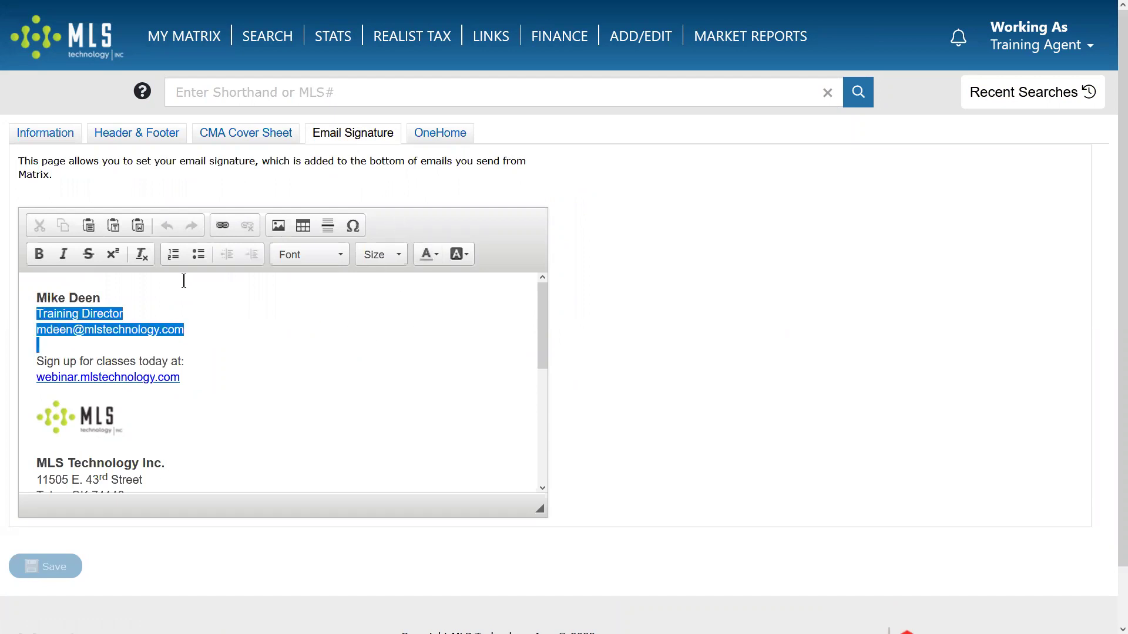
left_click(77, 301)
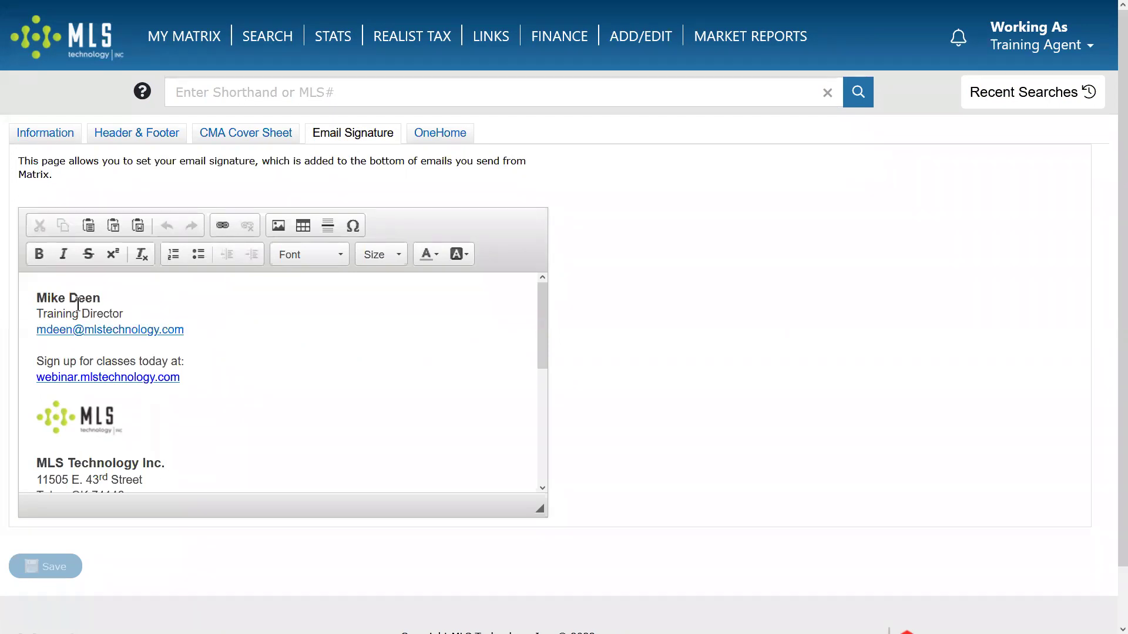
triple_click(42, 299)
left_click(266, 317, "shift")
left_click(262, 319)
left_click(109, 424)
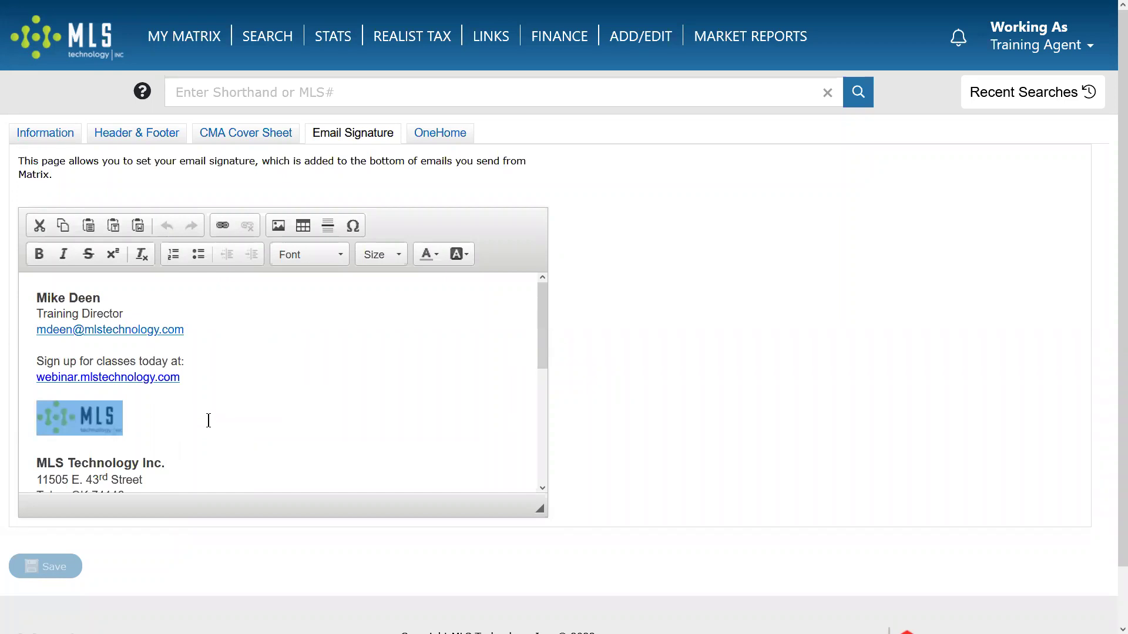
left_click(226, 418)
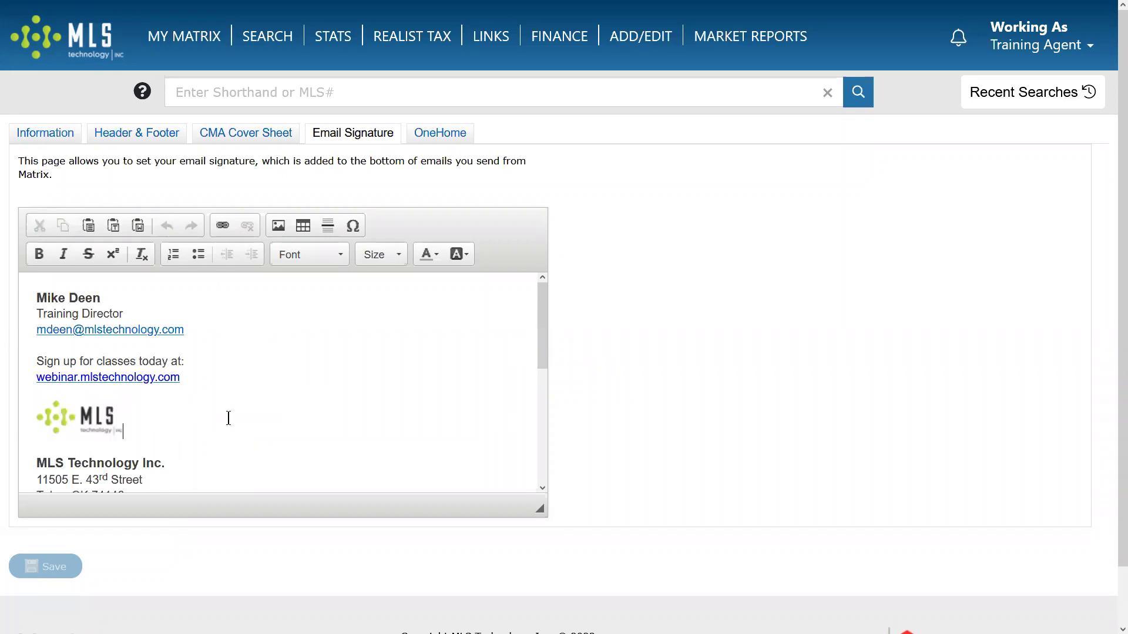
left_click(281, 227)
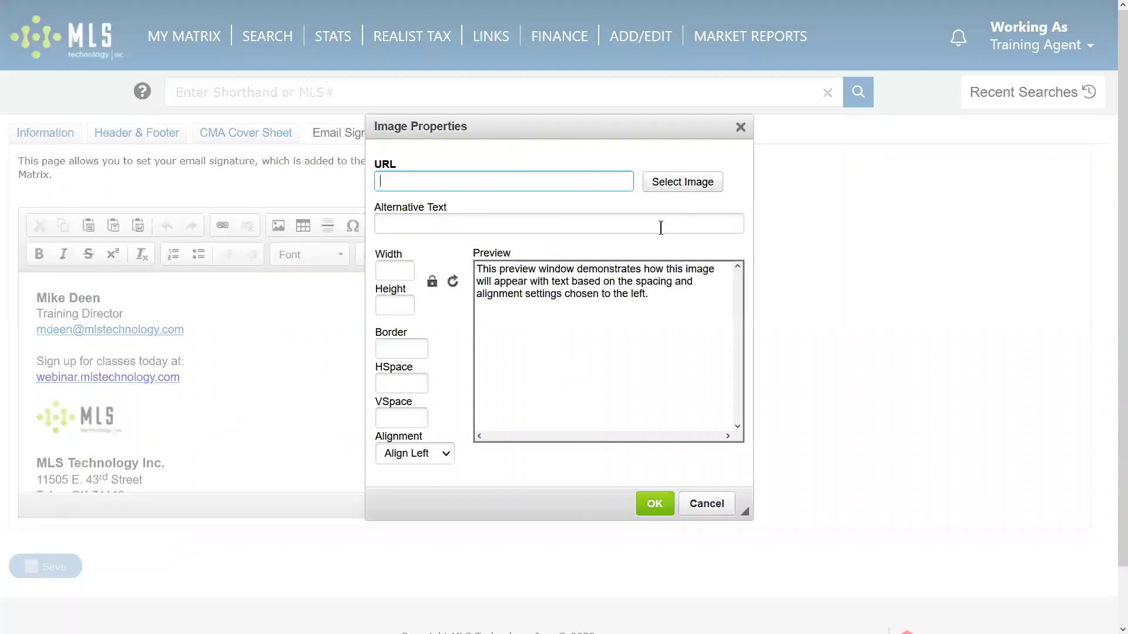
left_click(733, 508)
scroll(343, 382, "down", 5)
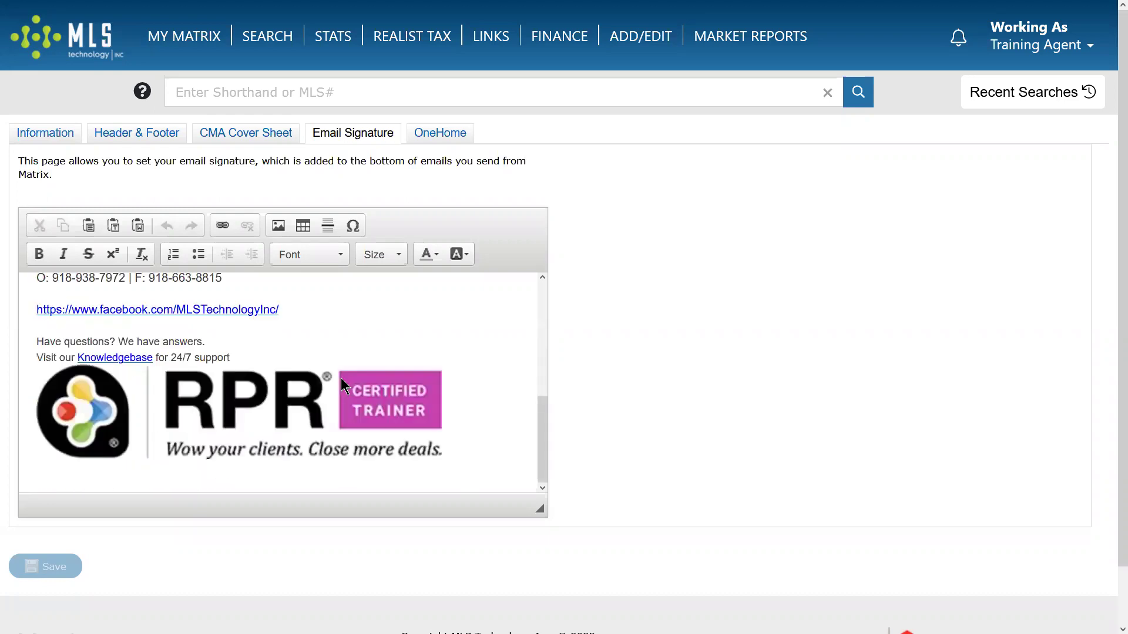
scroll(460, 403, "up", 5)
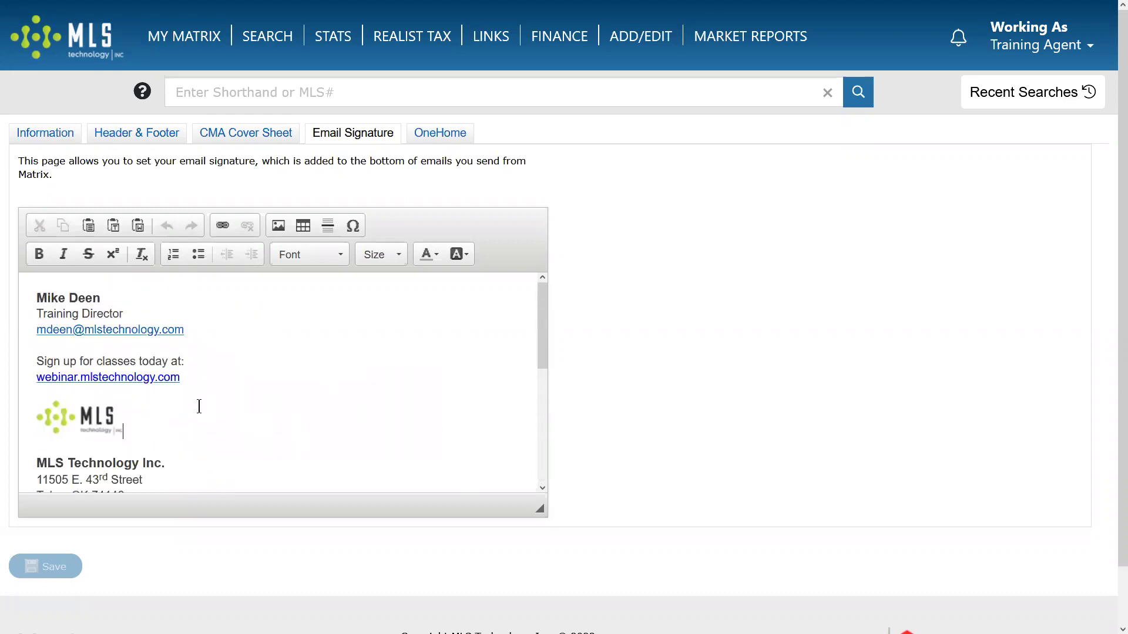
left_click(468, 410)
Go to the OneHome tab and scroll through its Photo and Contact Information sections.
left_click(443, 137)
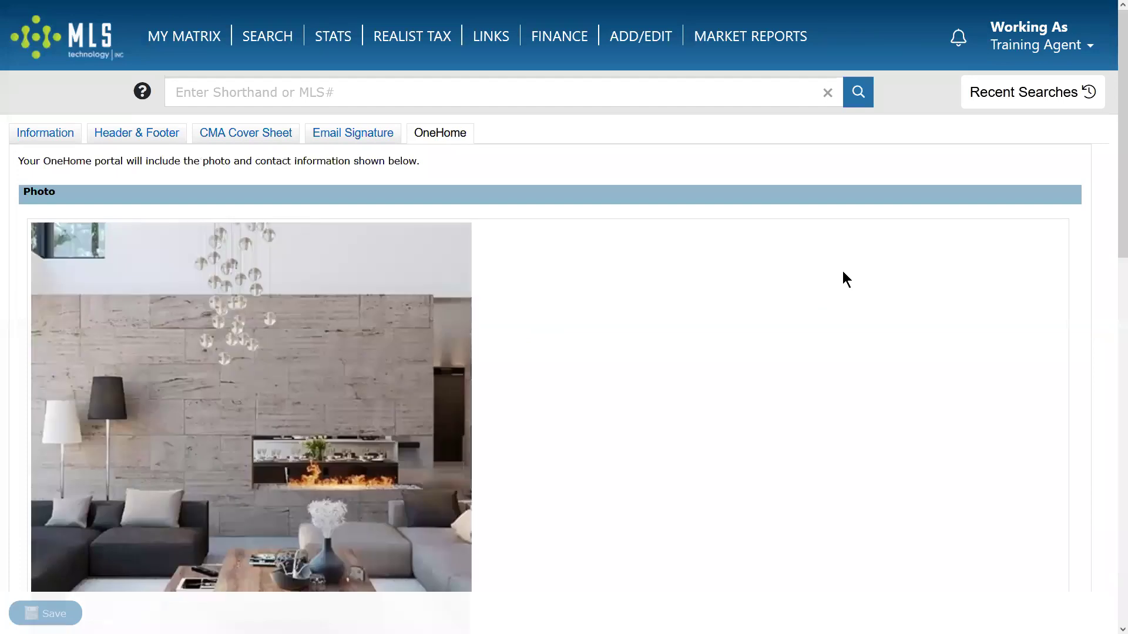
scroll(837, 276, "down", 6)
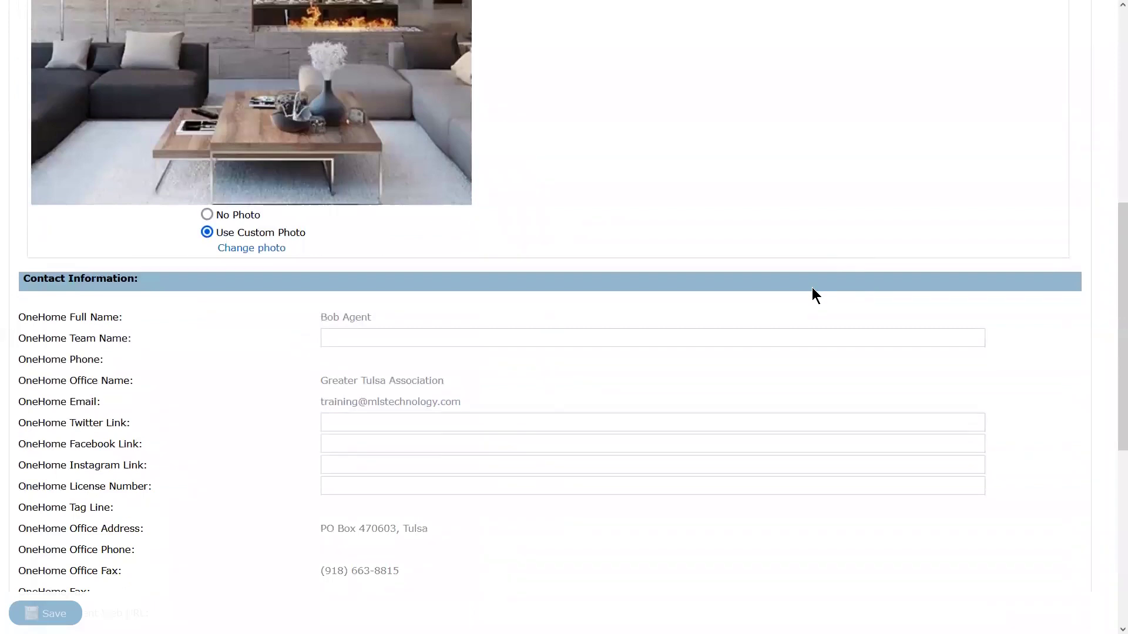
scroll(811, 295, "up", 7)
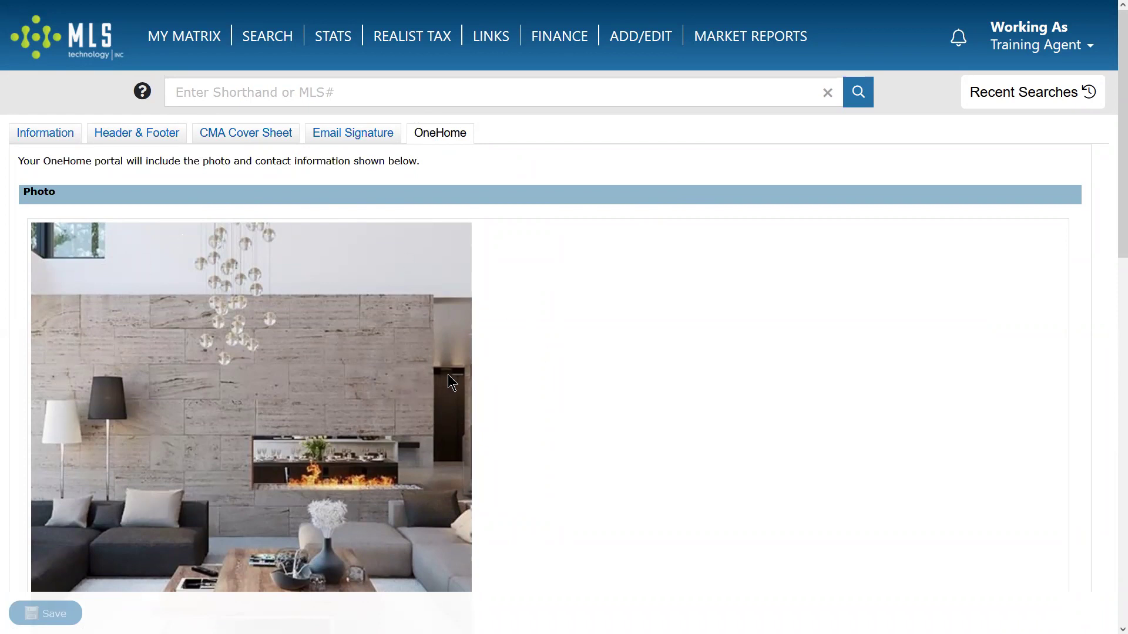
scroll(481, 368, "down", 3)
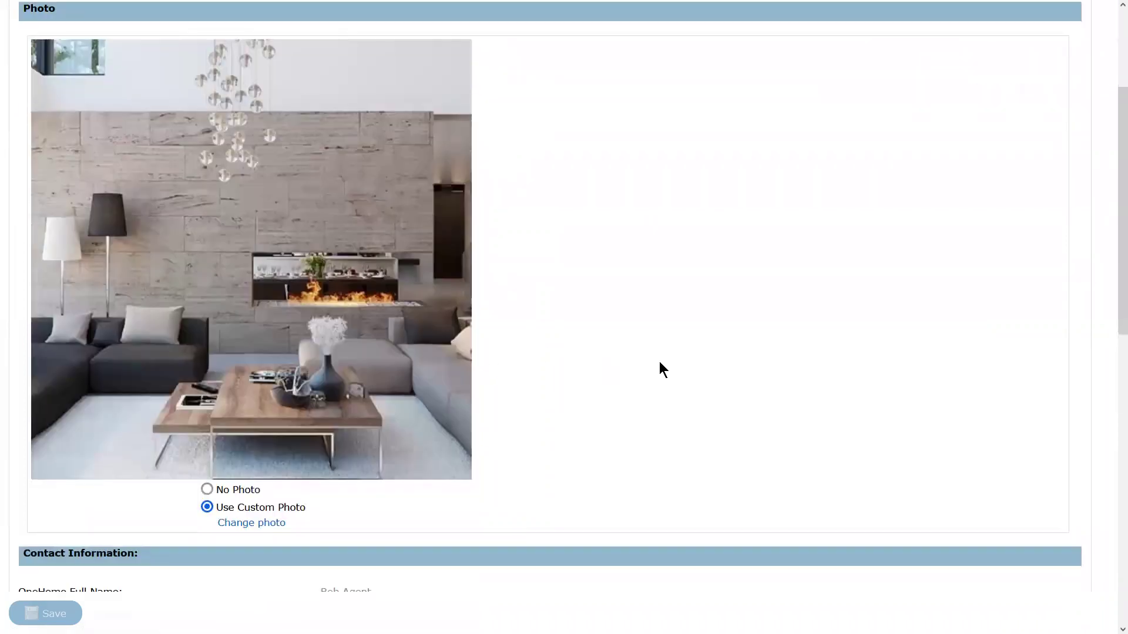
scroll(693, 387, "up", 3)
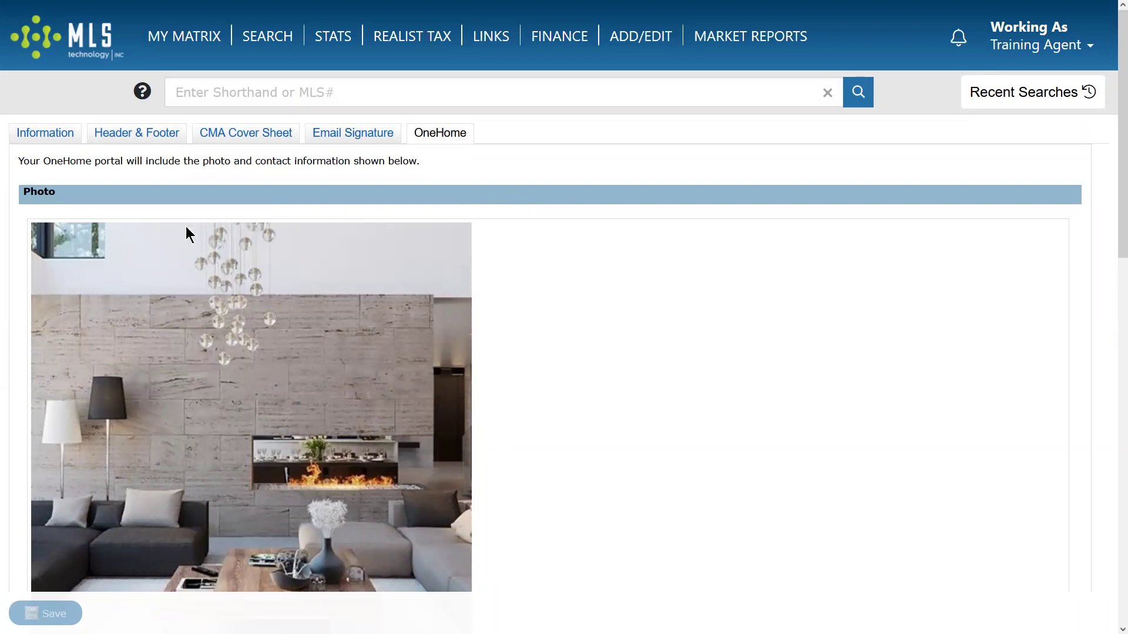
scroll(721, 389, "down", 3)
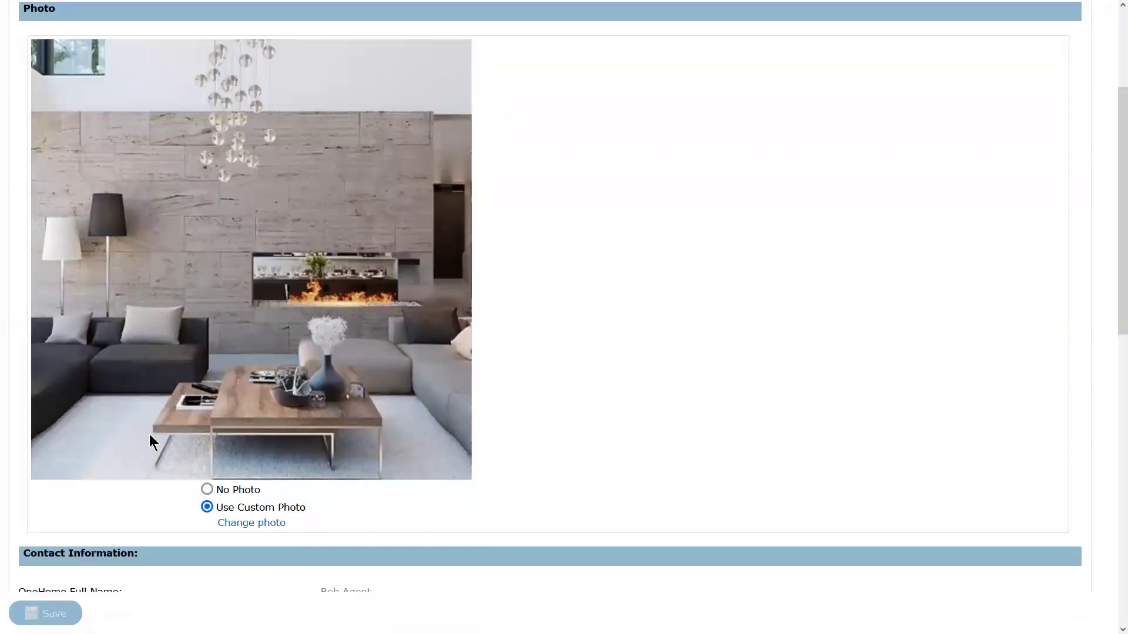
scroll(619, 259, "up", 3)
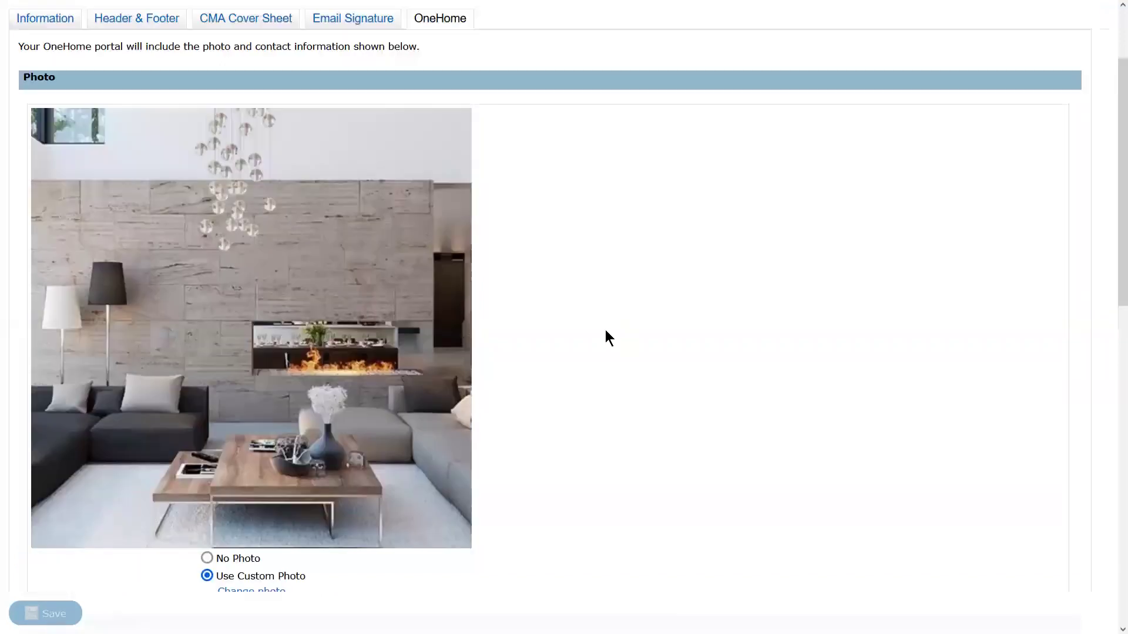
scroll(525, 341, "down", 4)
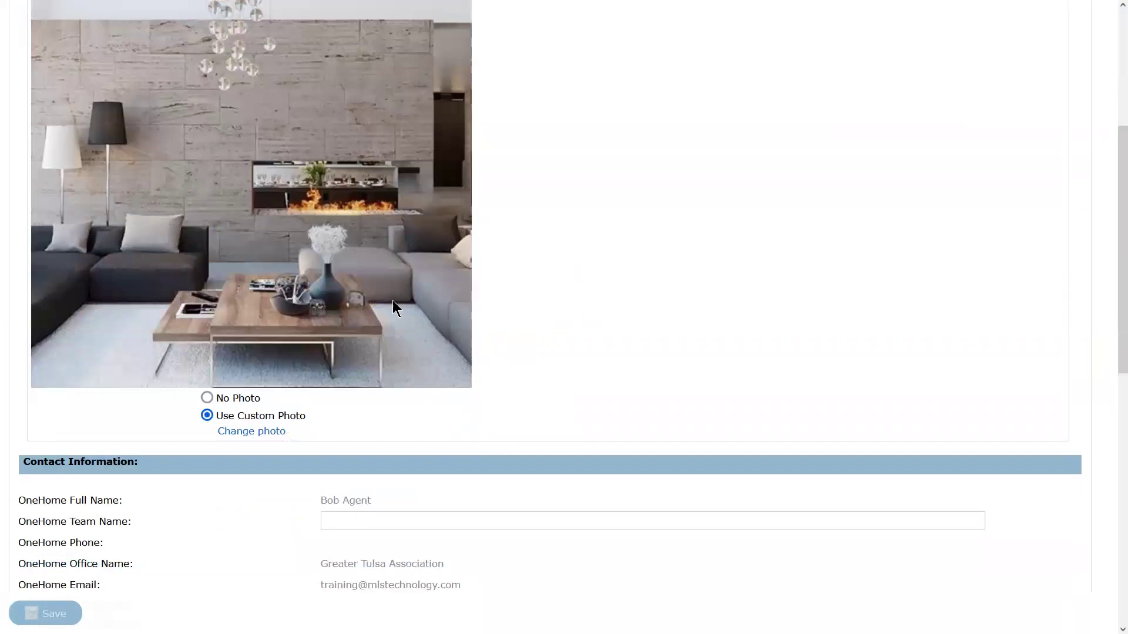
scroll(654, 340, "up", 2)
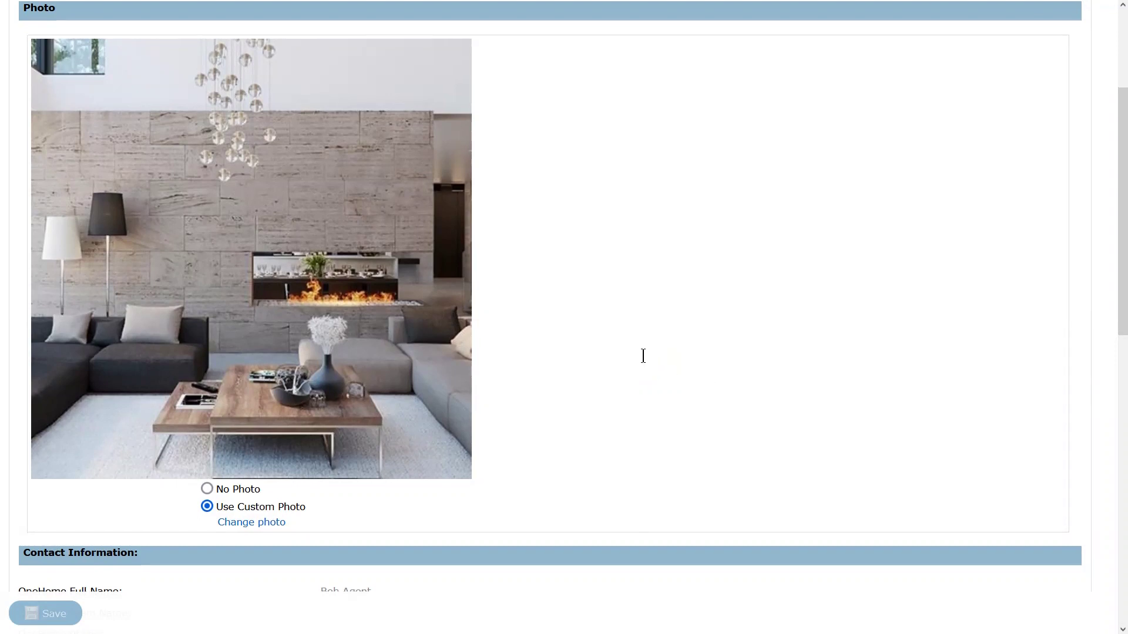
Scroll the OneHome profile back to the top, then return to the personal information settings.
scroll(642, 355, "down", 8)
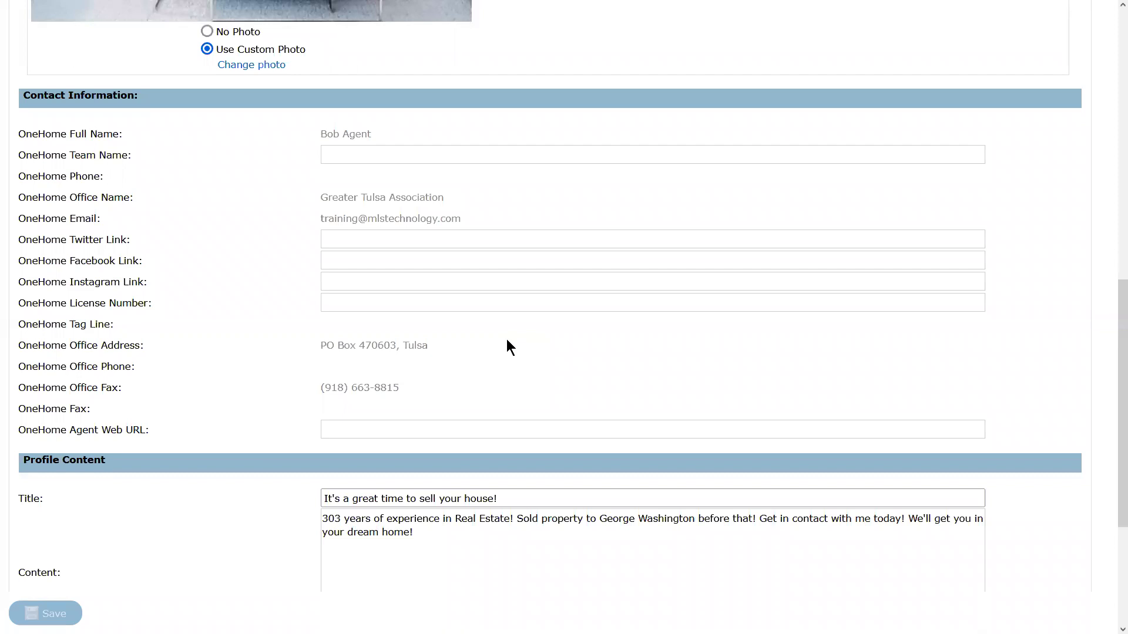
scroll(516, 352, "down", 2)
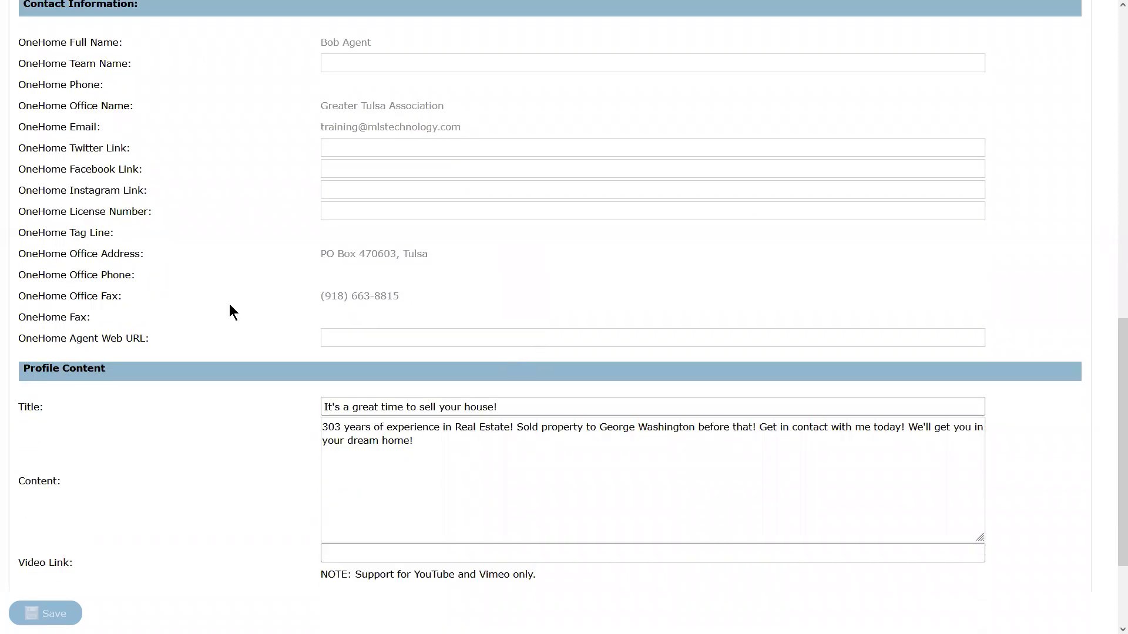
scroll(232, 308, "up", 12)
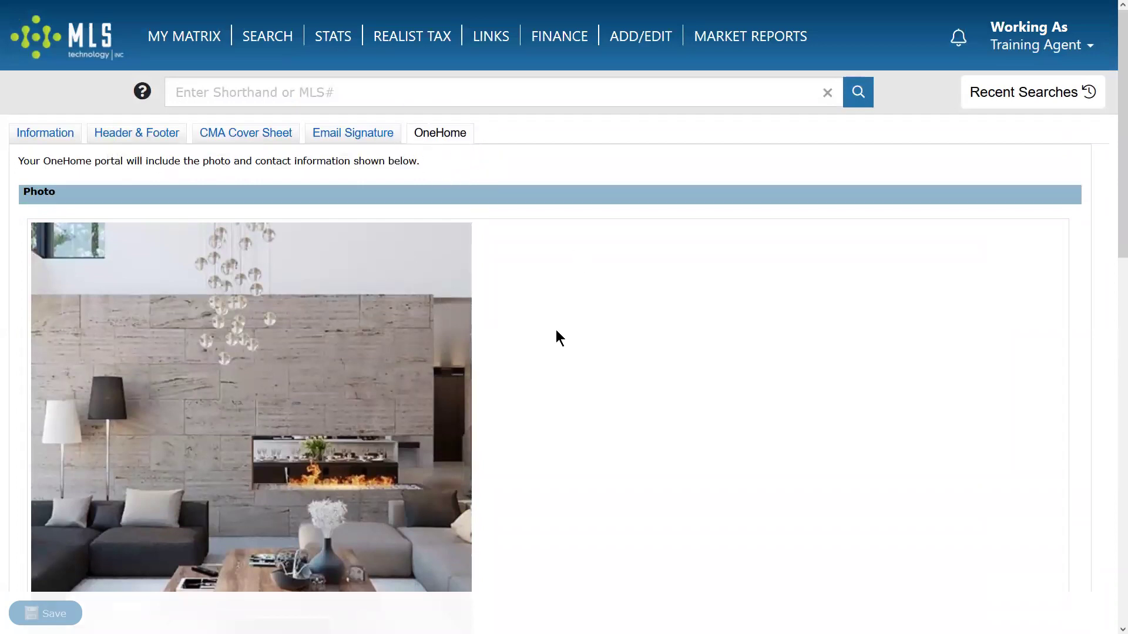
scroll(521, 355, "down", 6)
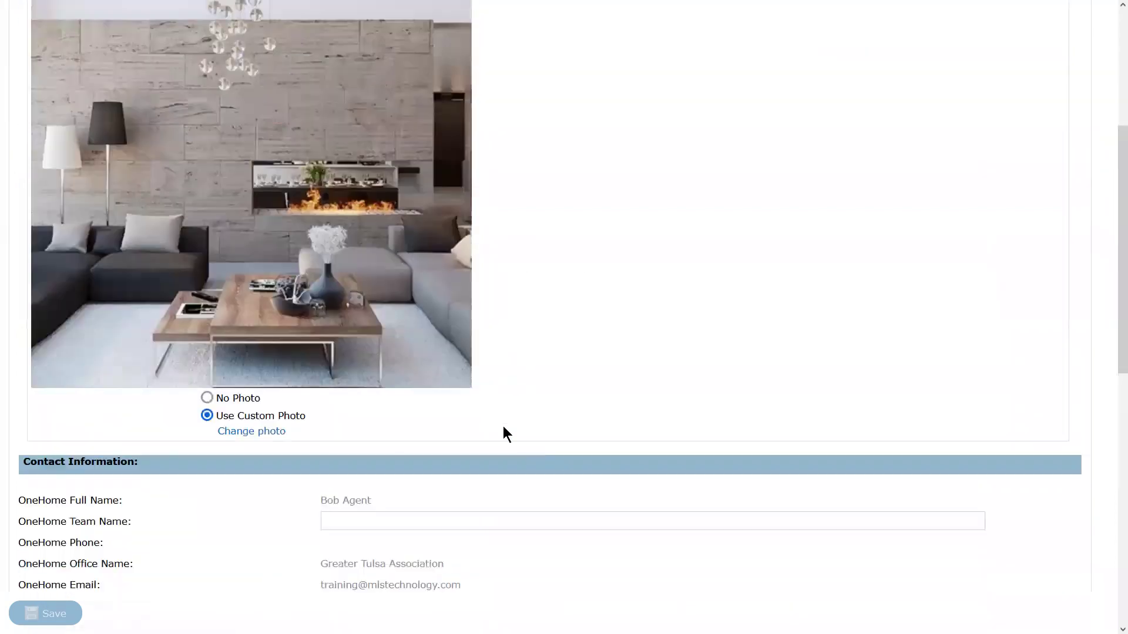
scroll(504, 435, "down", 6)
scroll(423, 453, "down", 5)
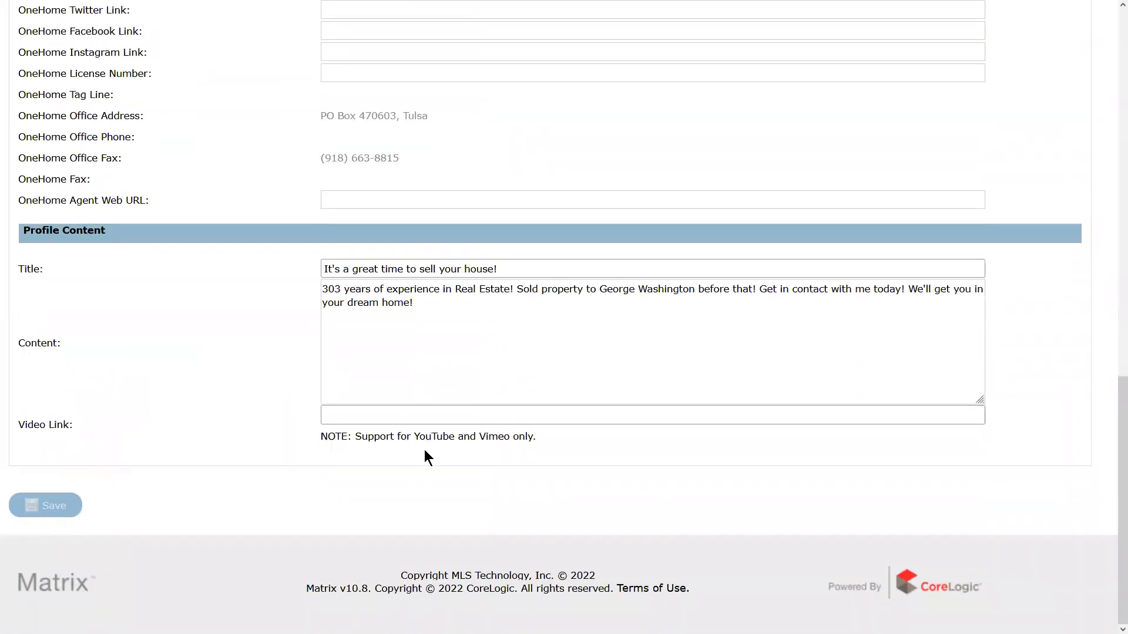
scroll(421, 457, "up", 6)
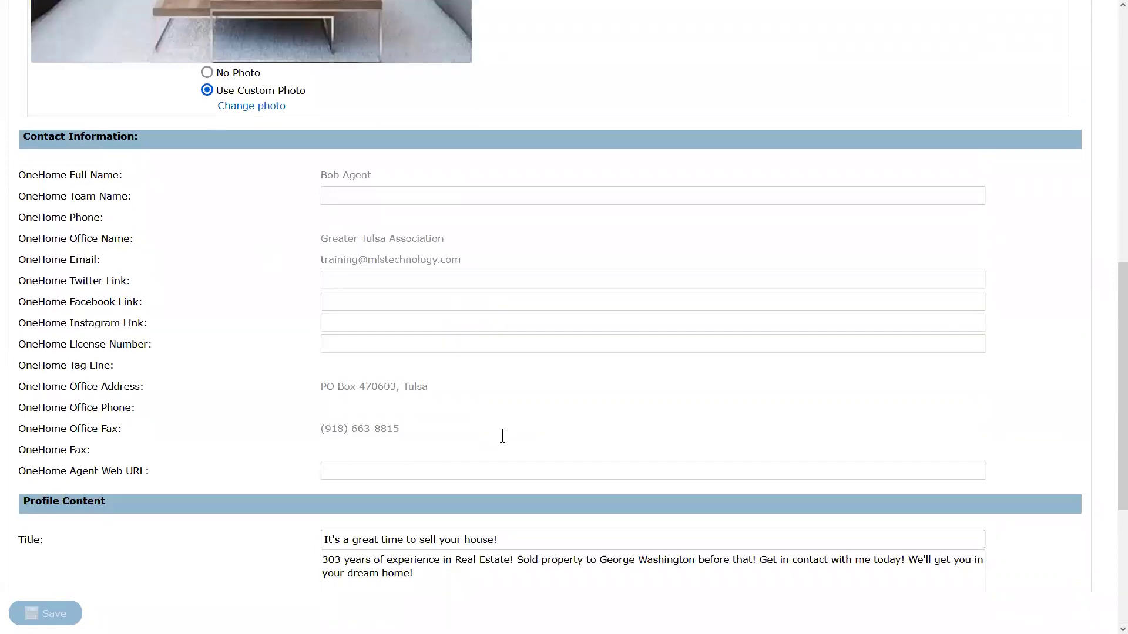
scroll(411, 364, "down", 4)
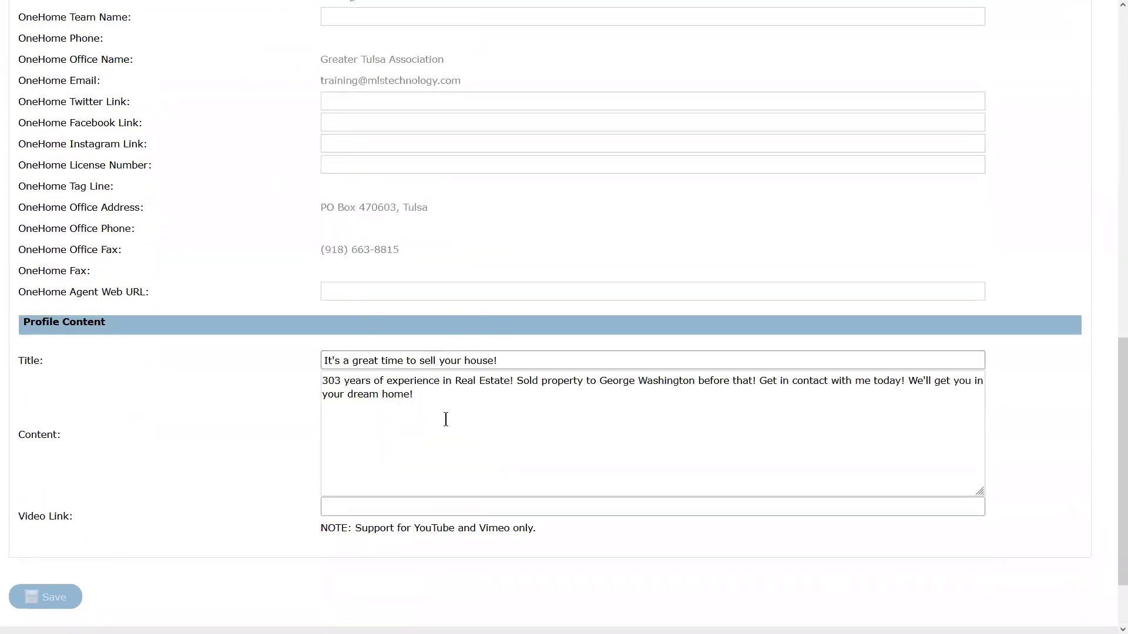
scroll(504, 494, "up", 15)
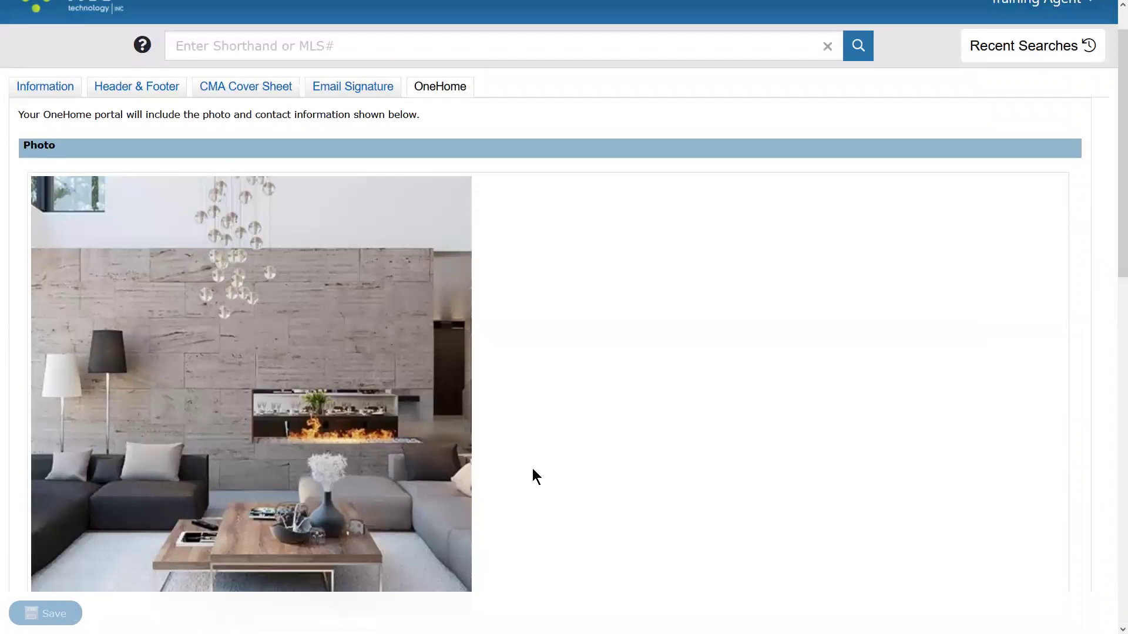
scroll(652, 356, "up", 1)
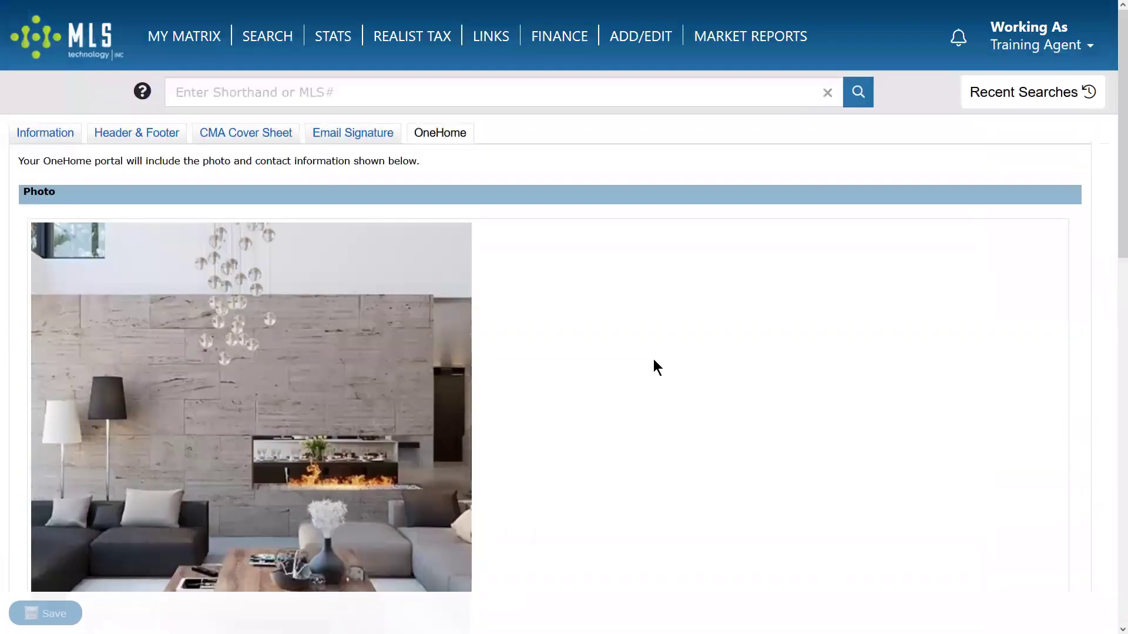
left_click(50, 135)
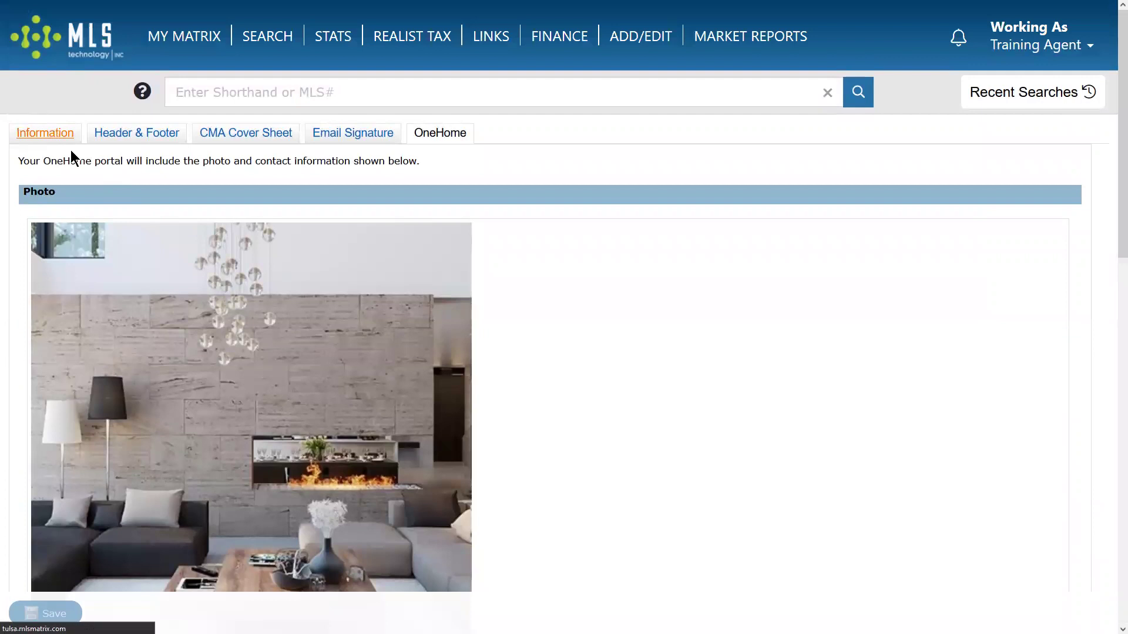
left_click(113, 133)
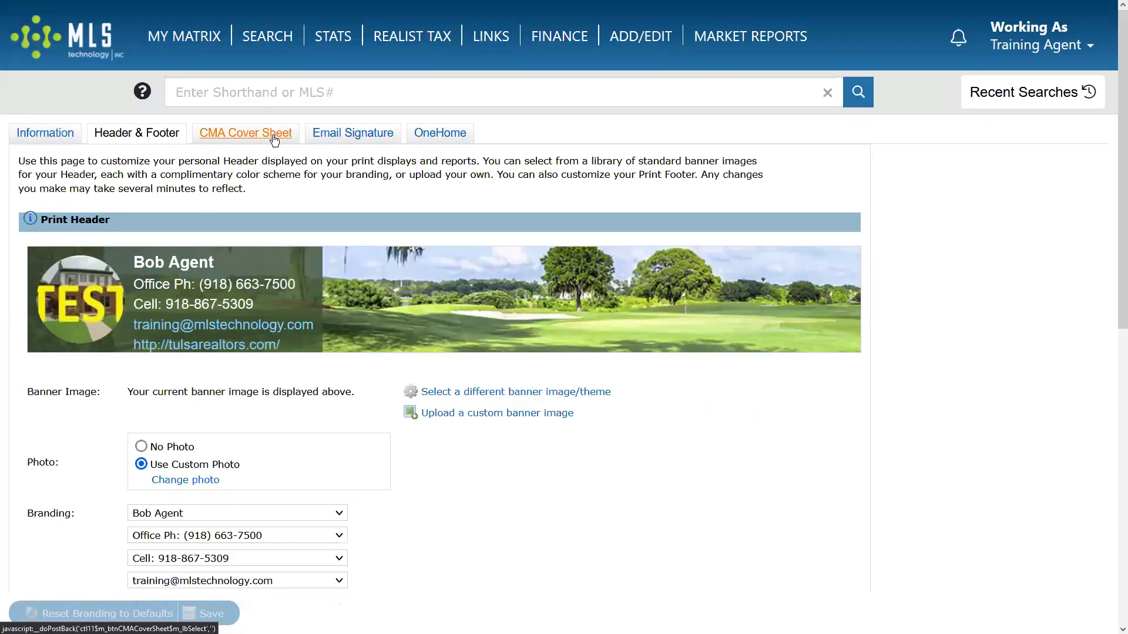
left_click(271, 136)
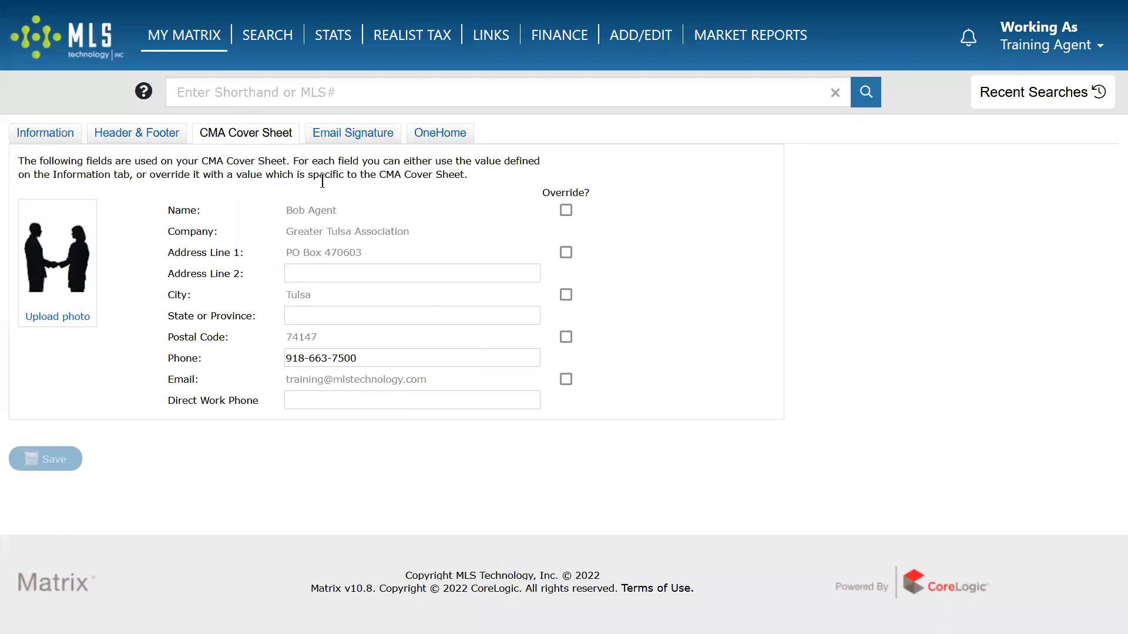
left_click(348, 135)
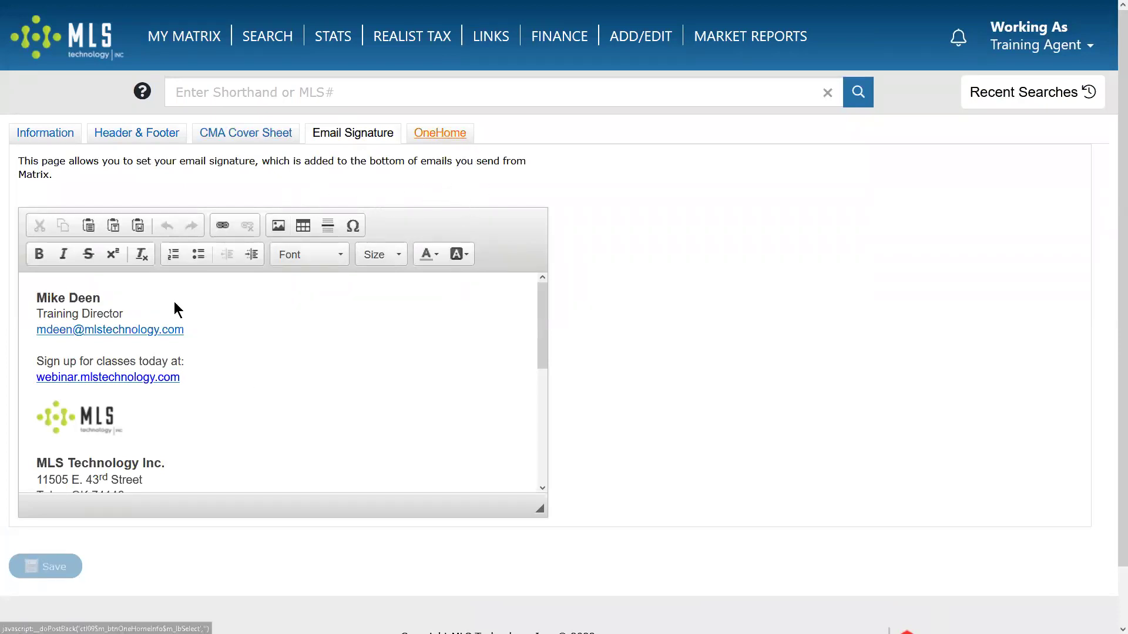
scroll(231, 442, "down", 5)
scroll(276, 444, "up", 5)
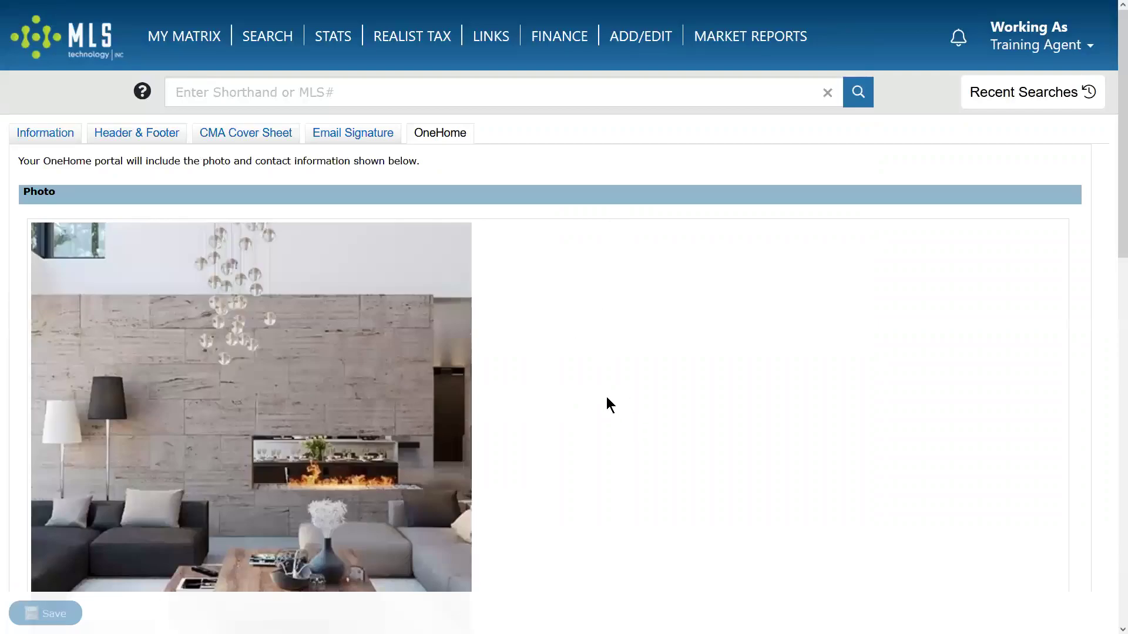
Select and deselect the Profile Content text, then head to MY MATRIX > Home.
scroll(592, 460, "down", 10)
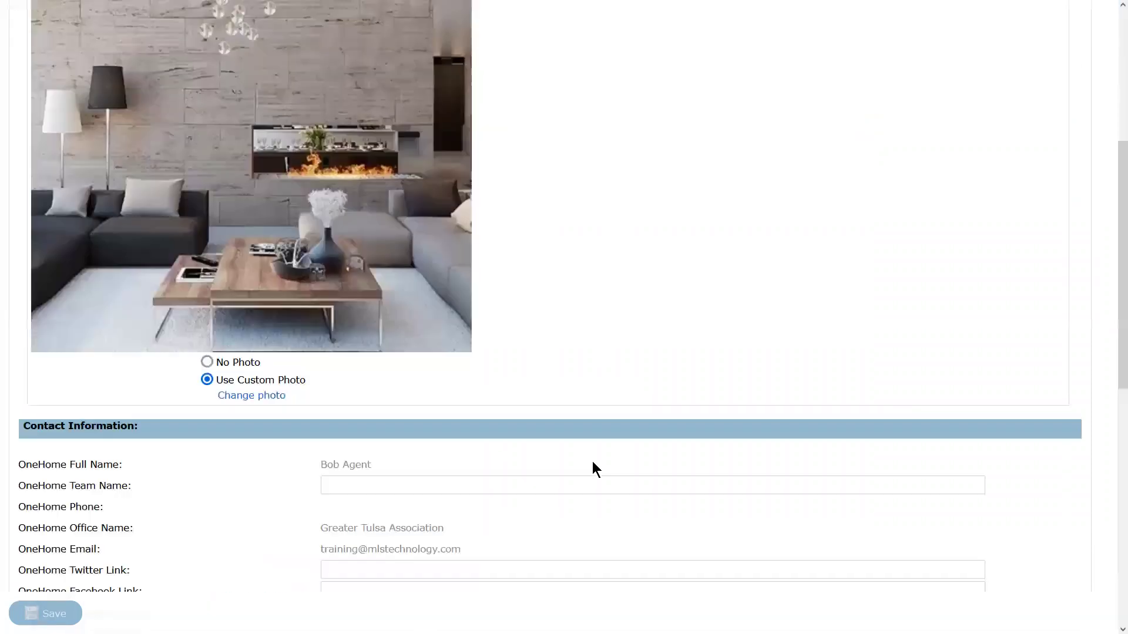
scroll(593, 461, "up", 10)
scroll(592, 460, "down", 10)
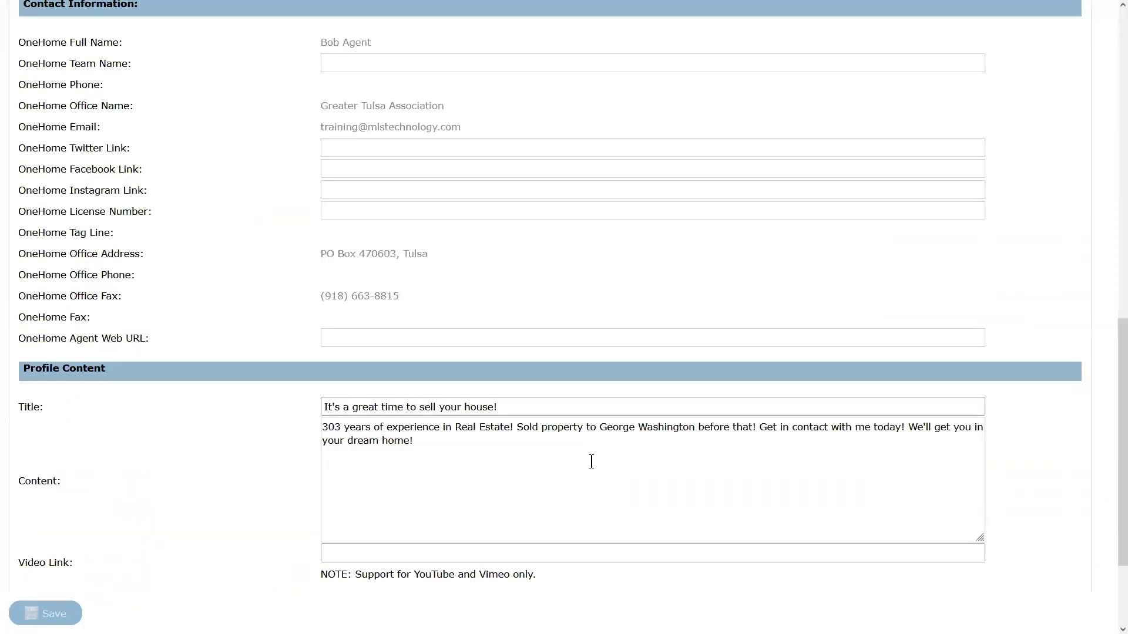
left_click_drag(520, 382, 359, 308)
left_click(581, 393)
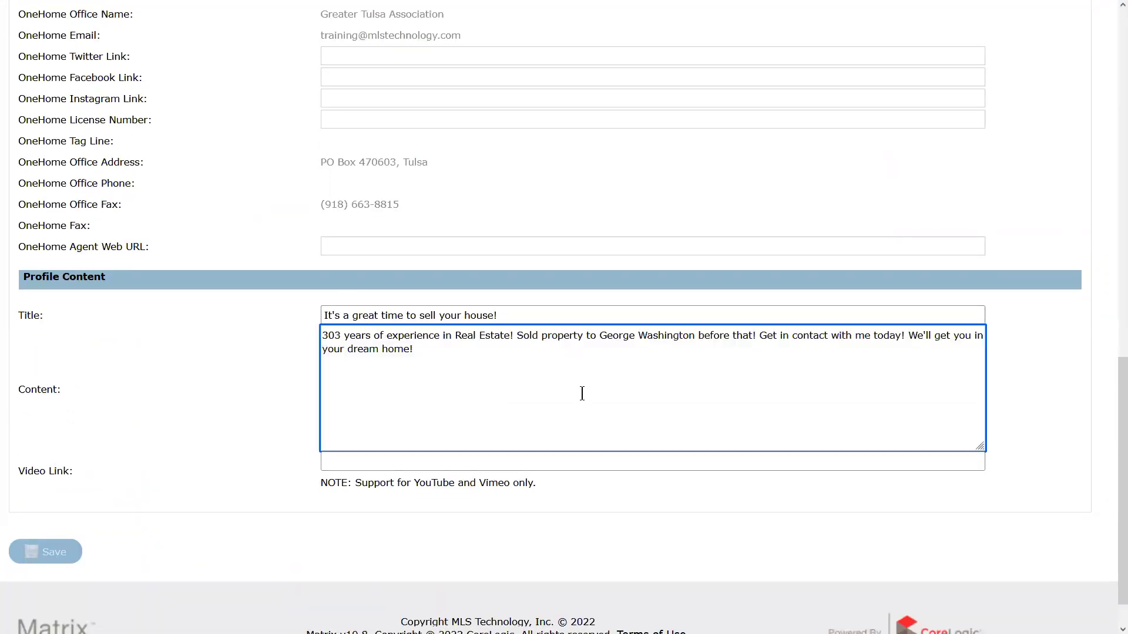
scroll(611, 445, "up", 10)
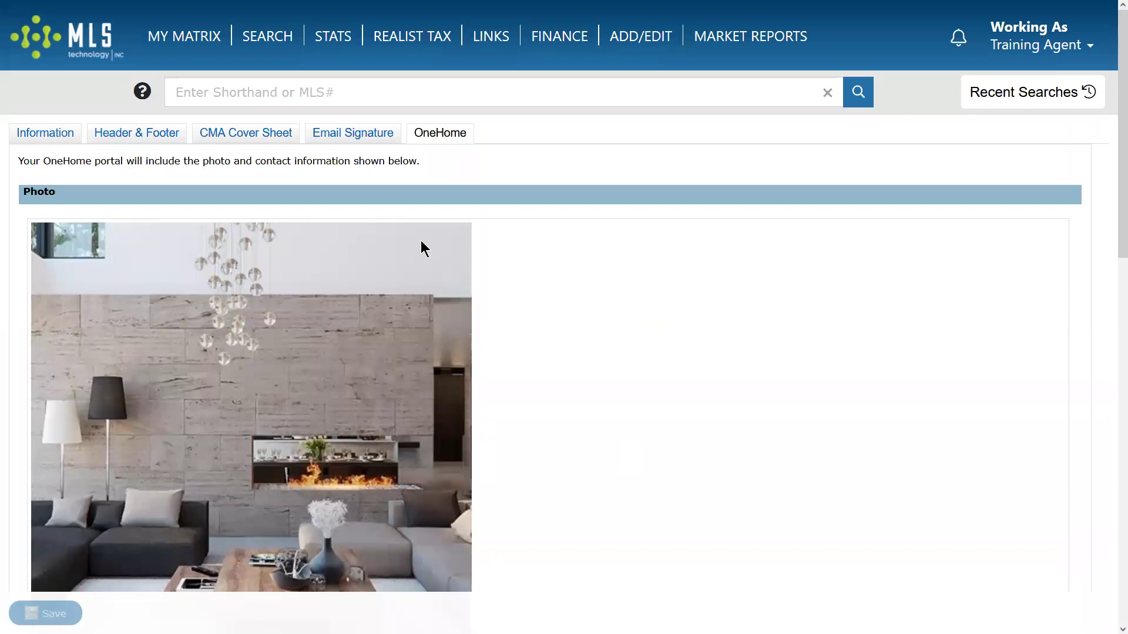
mouse_move(184, 44)
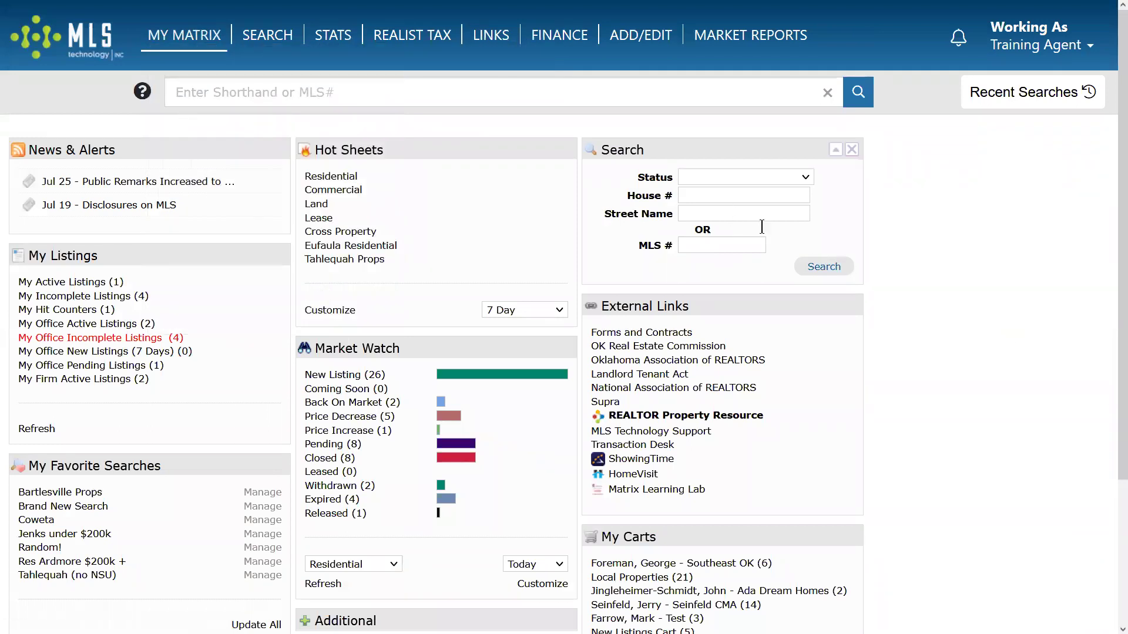
left_click(700, 198)
left_click(707, 214)
left_click(716, 194)
left_click(715, 214)
left_click(725, 174)
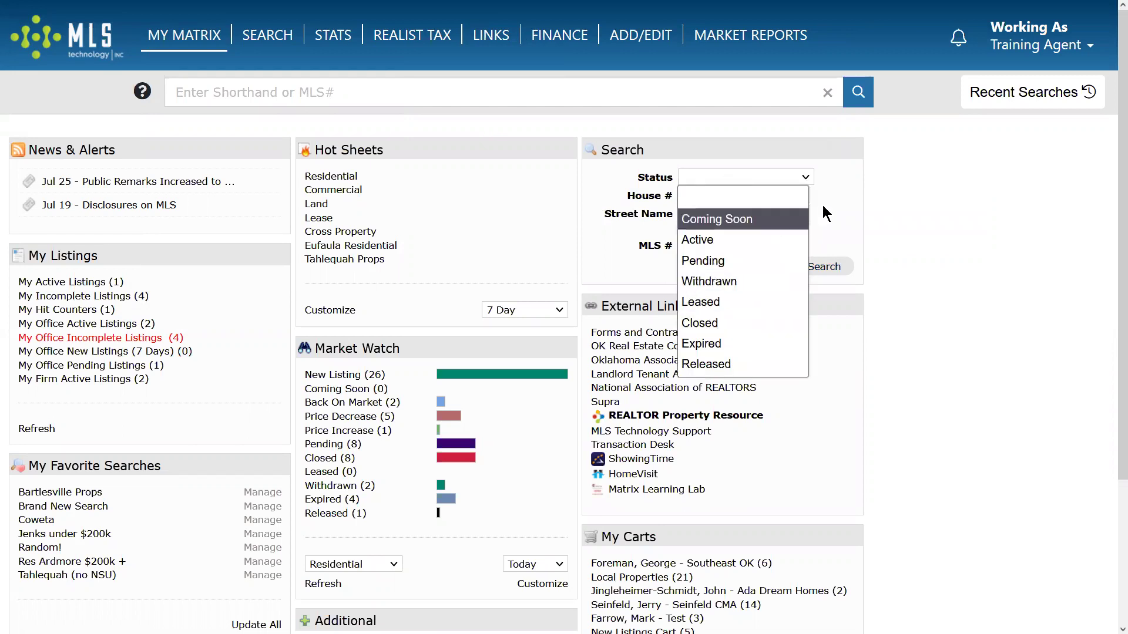
left_click(841, 211)
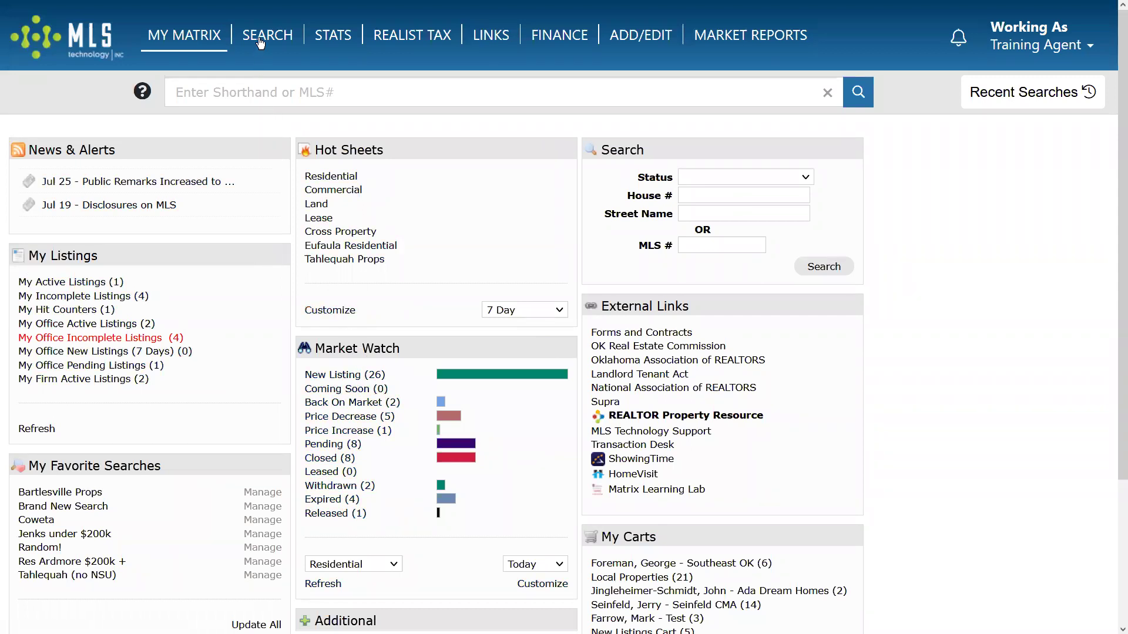
Show the SEARCH menu's Residential and Commercial submenus with their Quick and Create Your Own searches.
mouse_move(262, 39)
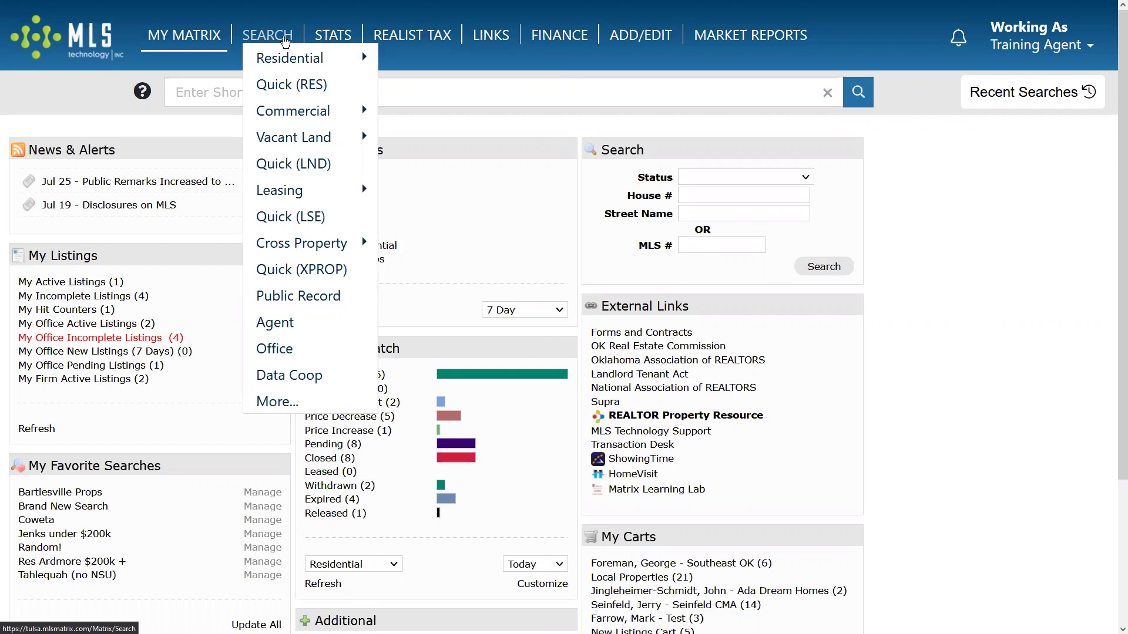
mouse_move(309, 58)
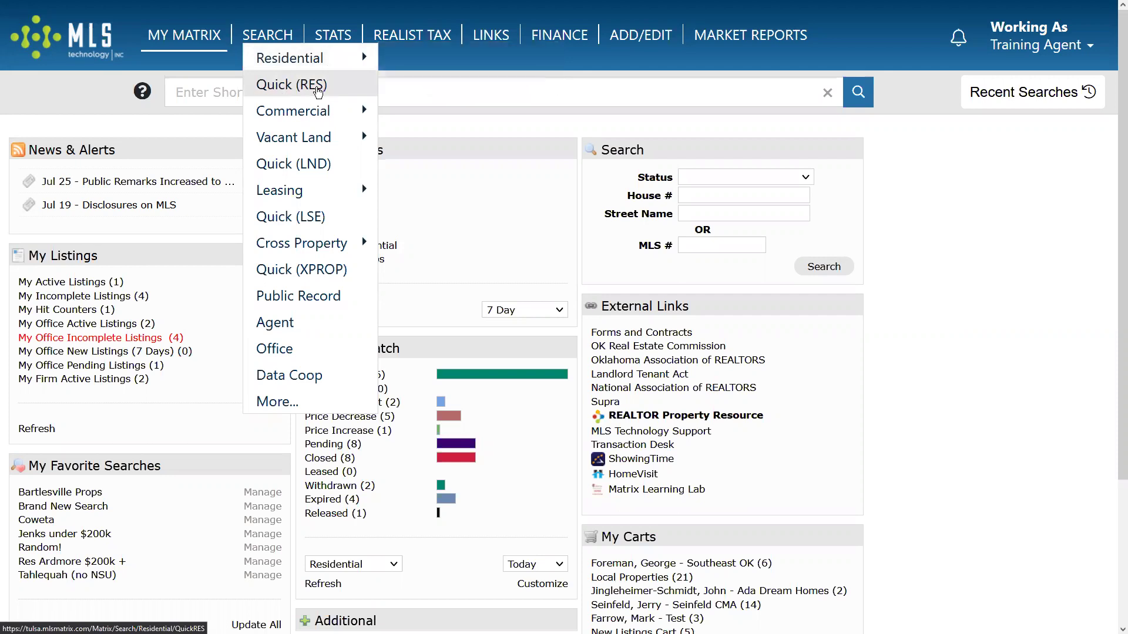
mouse_move(317, 115)
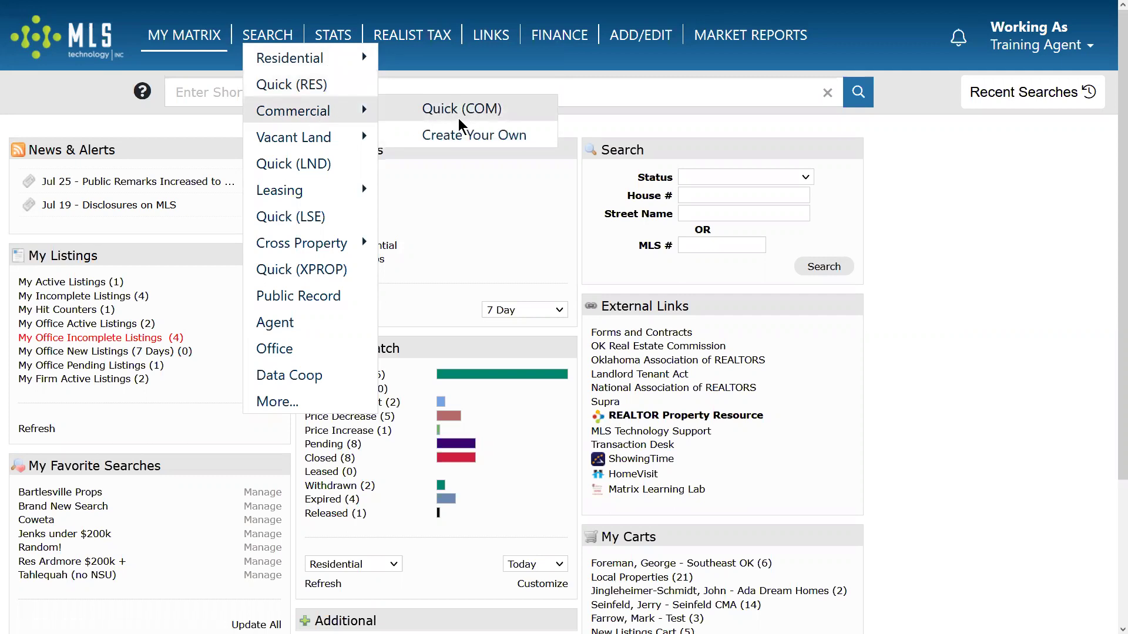
mouse_move(306, 135)
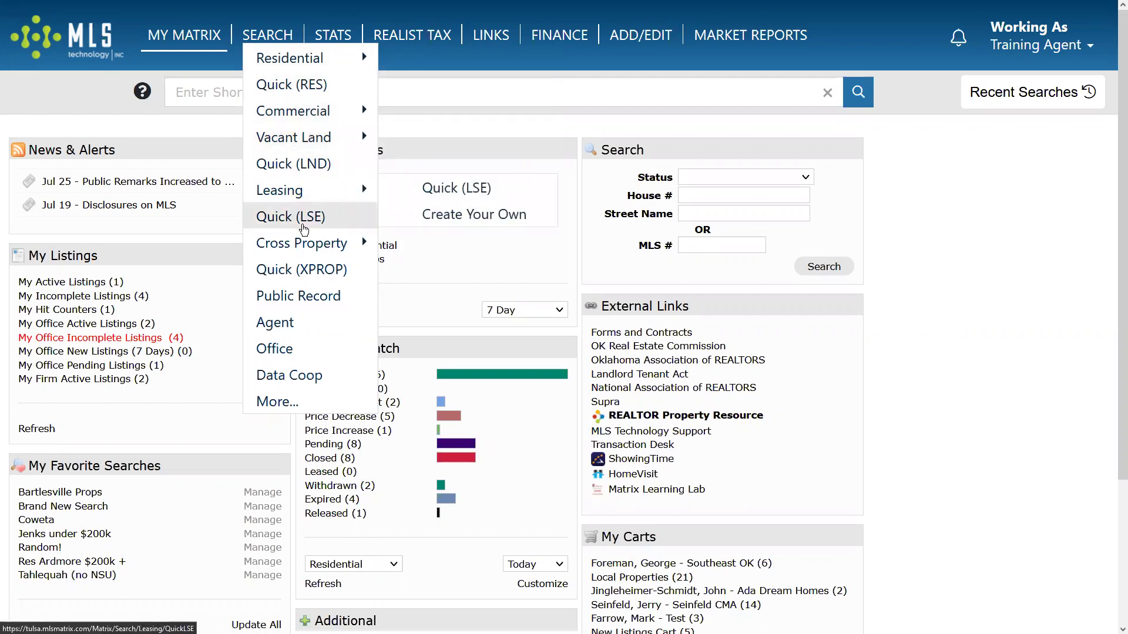
Browse the Vacant Land, Leasing and Residential submenus, ending on Cross Property's Quick (XPROP) option.
mouse_move(293, 71)
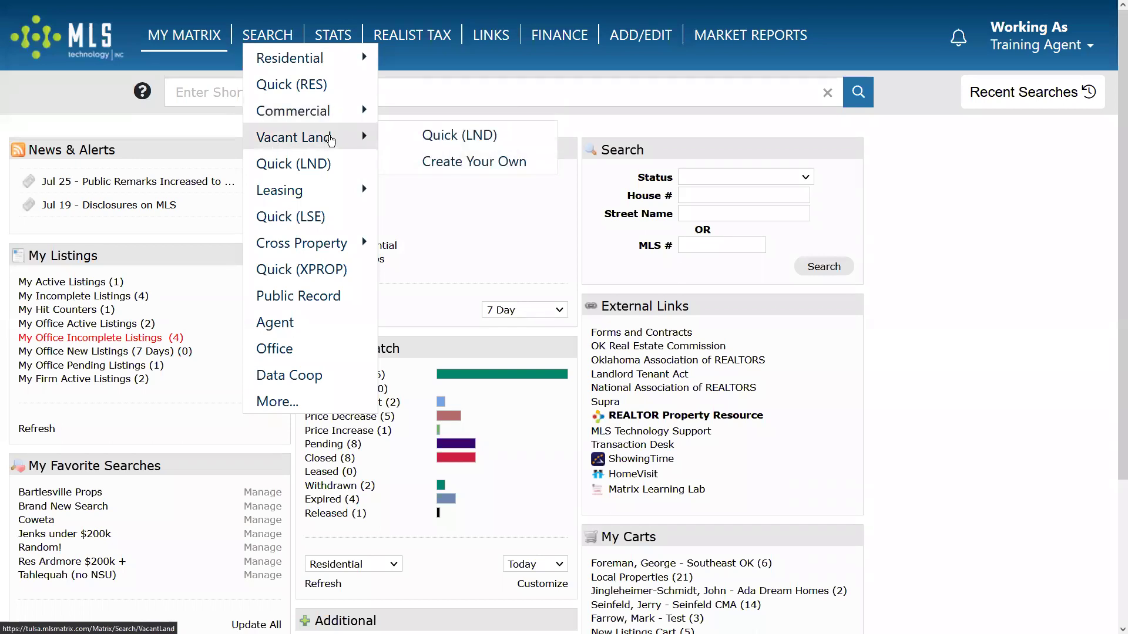
mouse_move(274, 201)
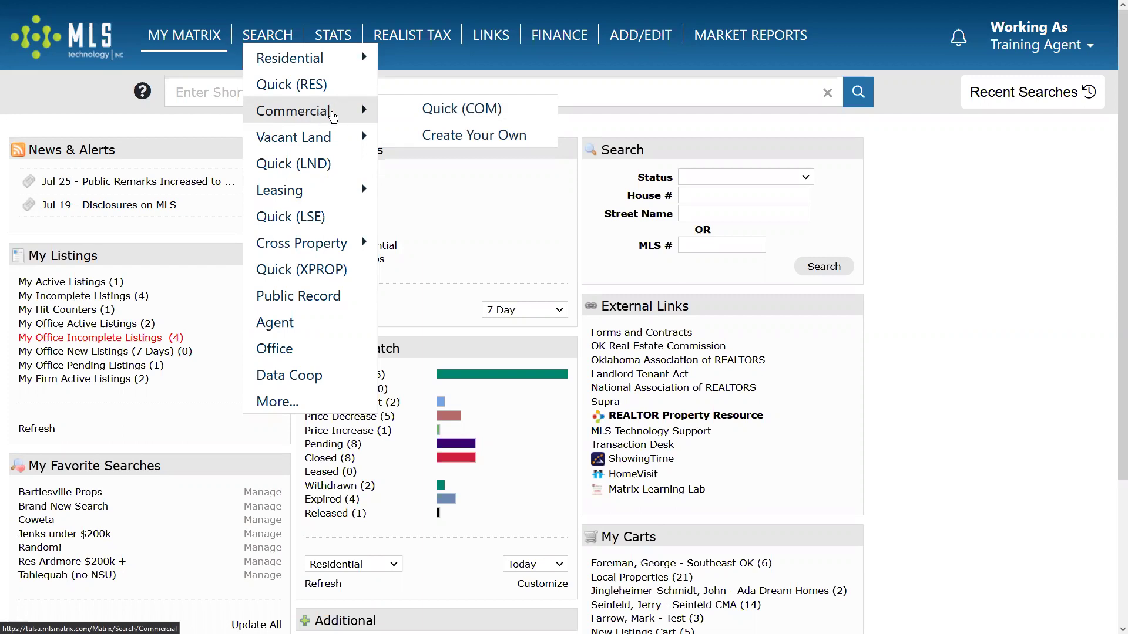
mouse_move(322, 197)
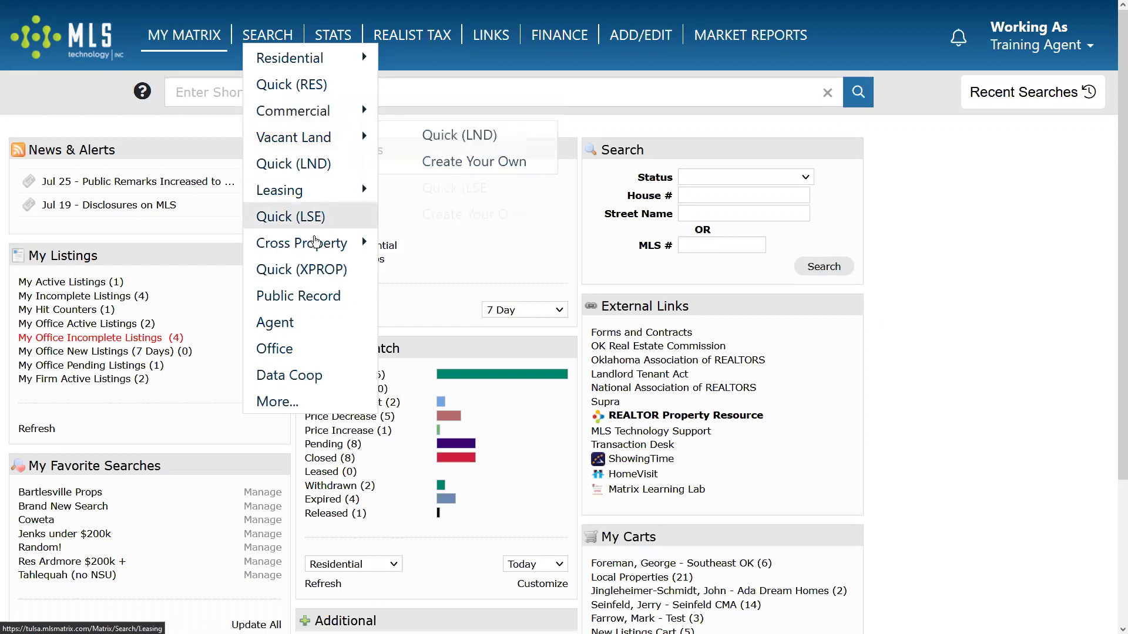
mouse_move(310, 250)
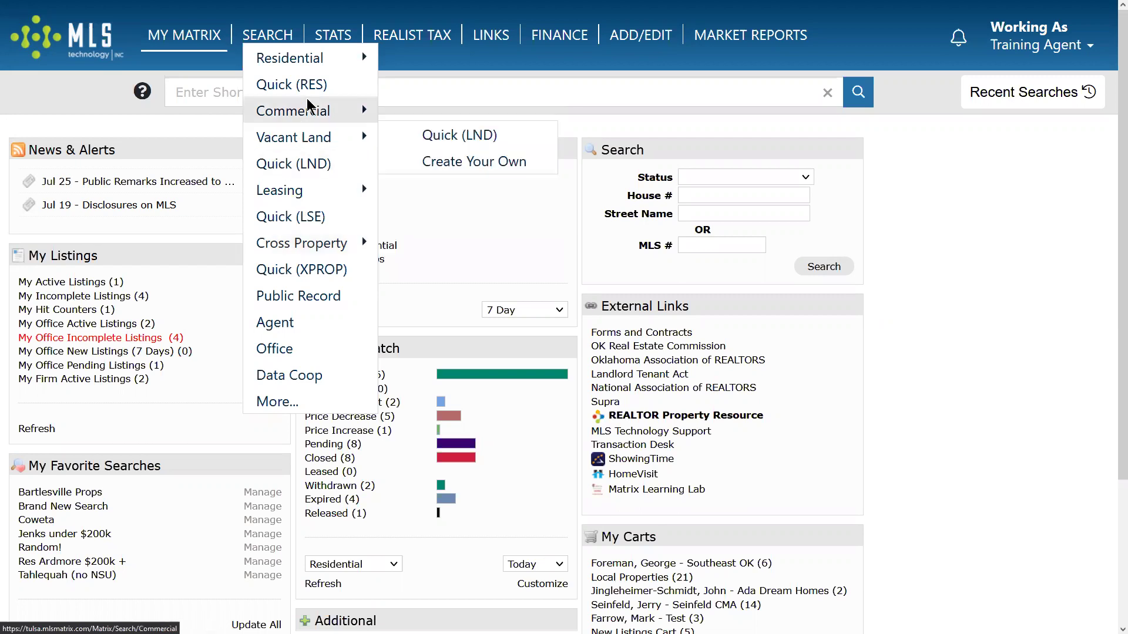
mouse_move(260, 56)
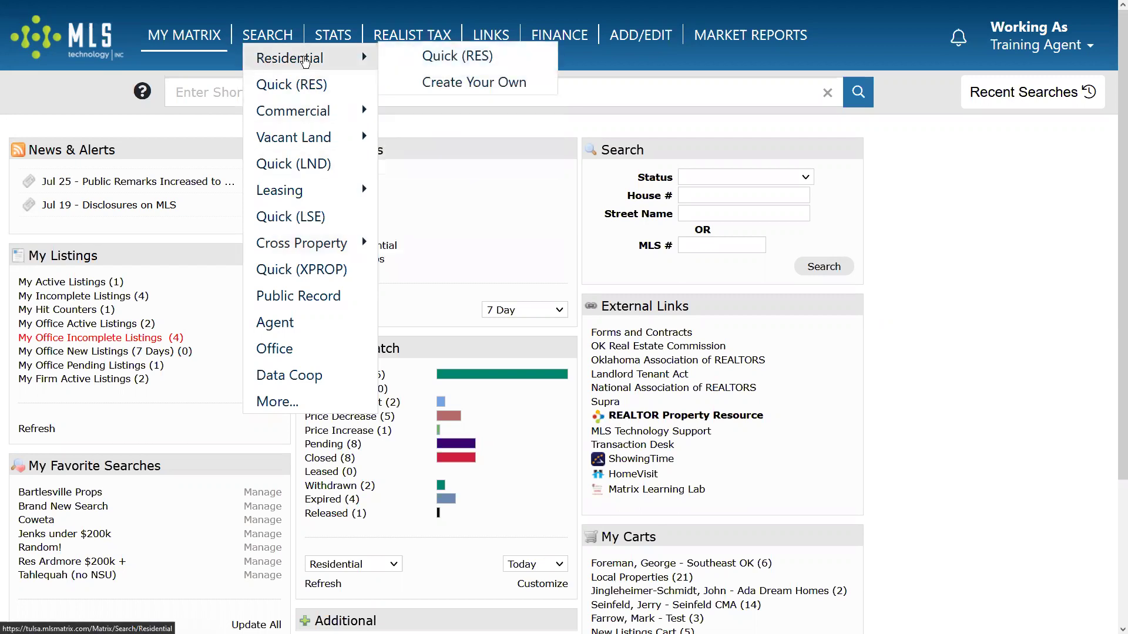
mouse_move(277, 143)
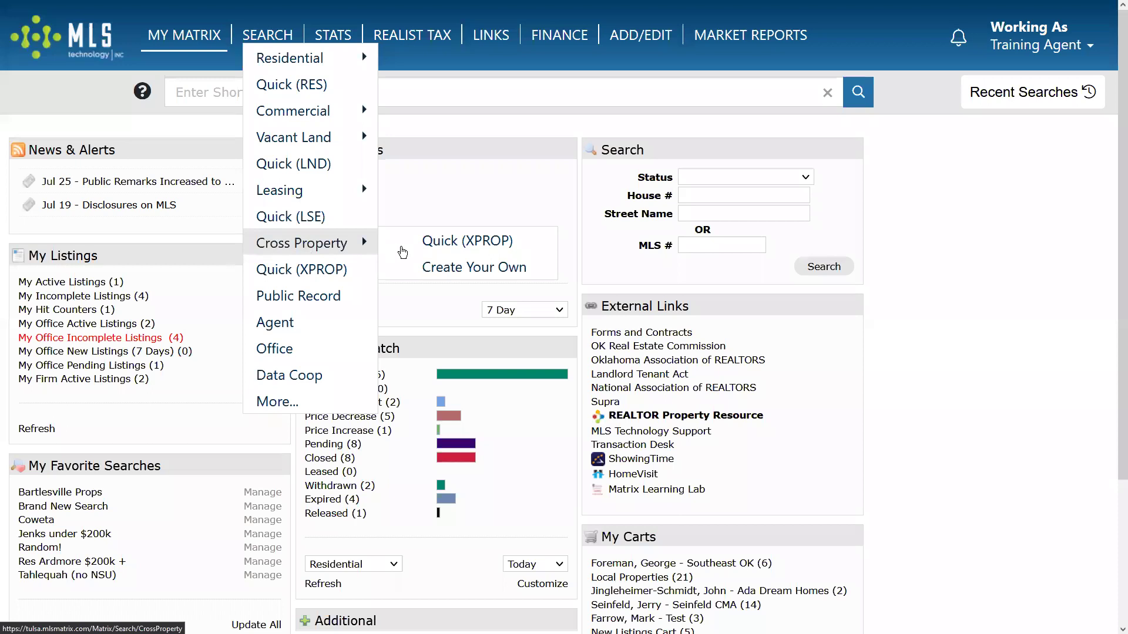
Open the Quick Cross Property search form and select Residential as the property type.
left_click(402, 251)
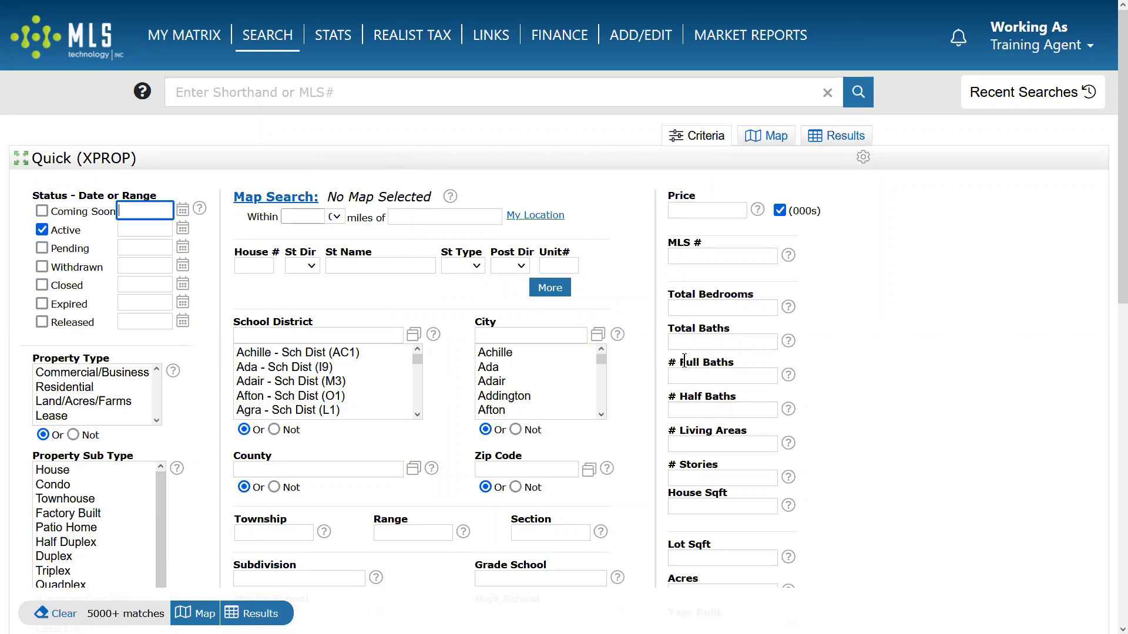
scroll(684, 367, "down", 3)
scroll(686, 379, "down", 6)
left_click(75, 385)
left_click(79, 402)
left_click(80, 390)
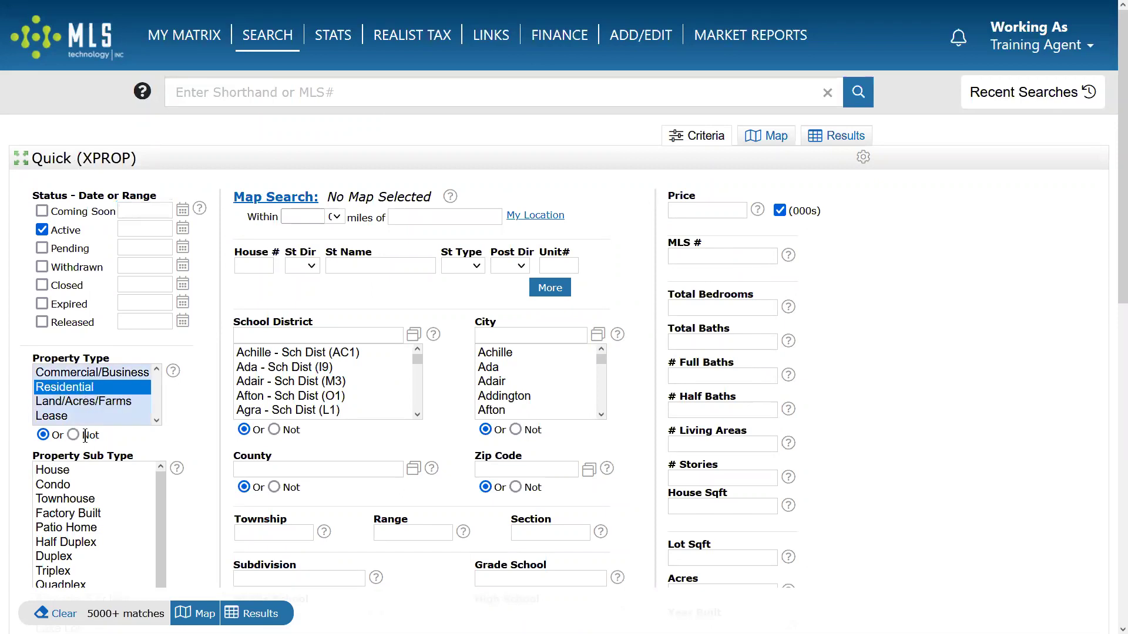
Settle the property types on Residential plus Land/Acres/Farms, leaving Commercial/Business and Lease out.
scroll(205, 376, "down", 3)
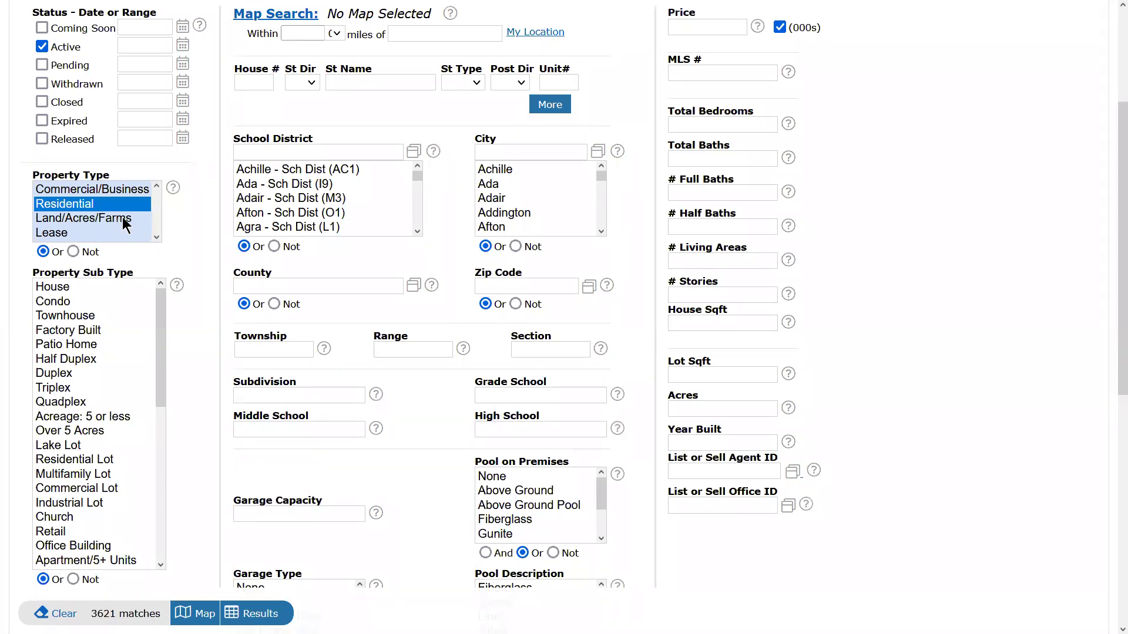
left_click(124, 226, "ctrl")
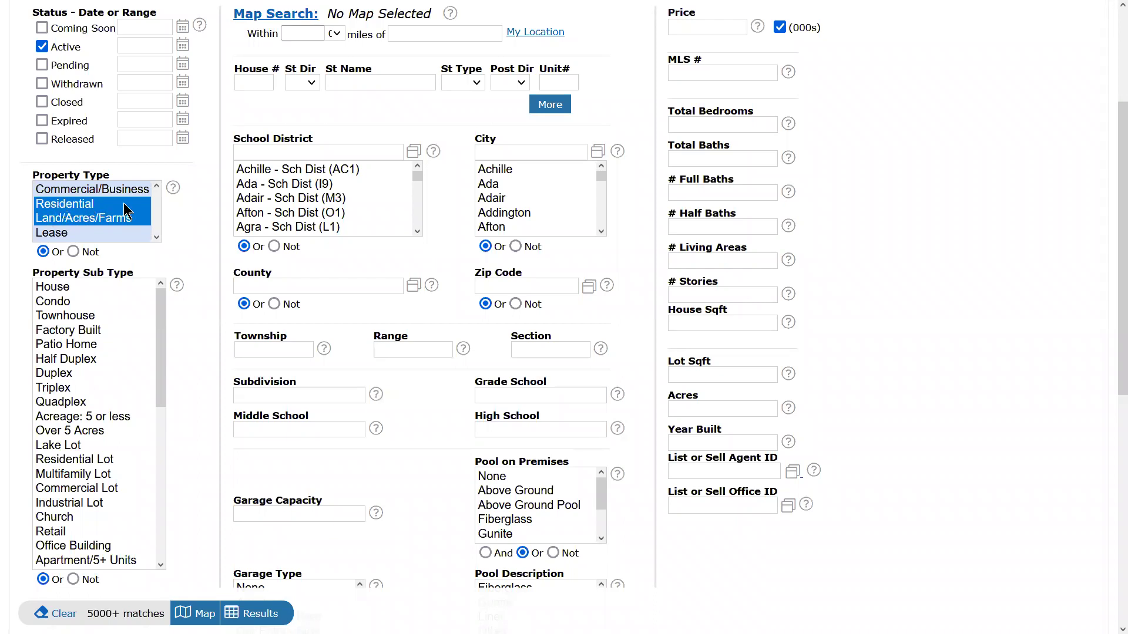
left_click(83, 194, "ctrl")
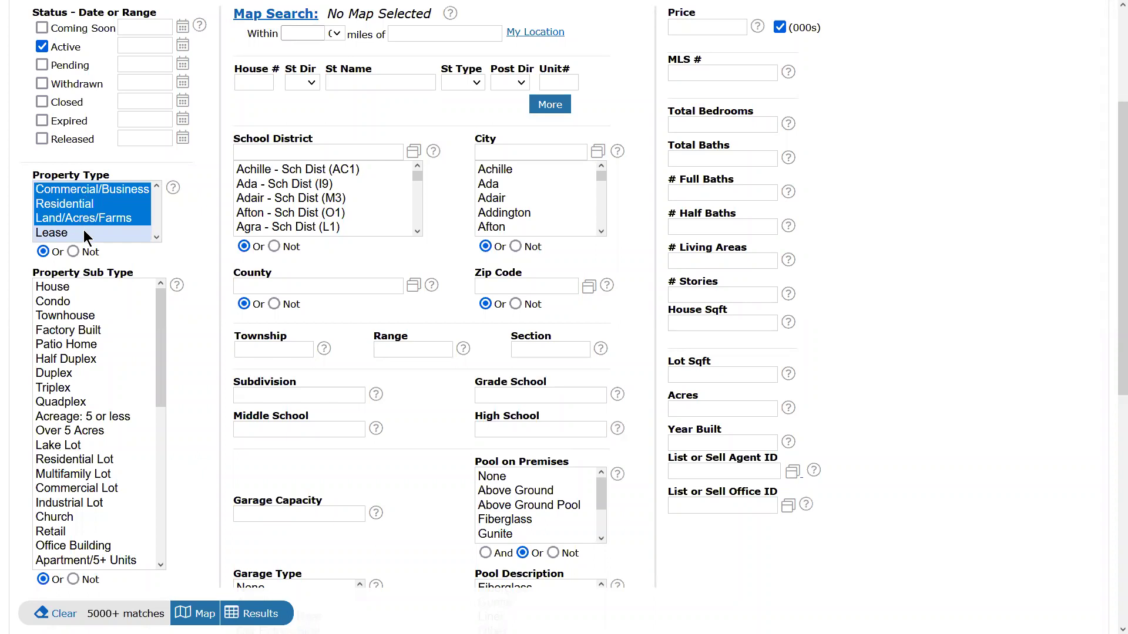
left_click(83, 233, "ctrl")
left_click(93, 189, "ctrl")
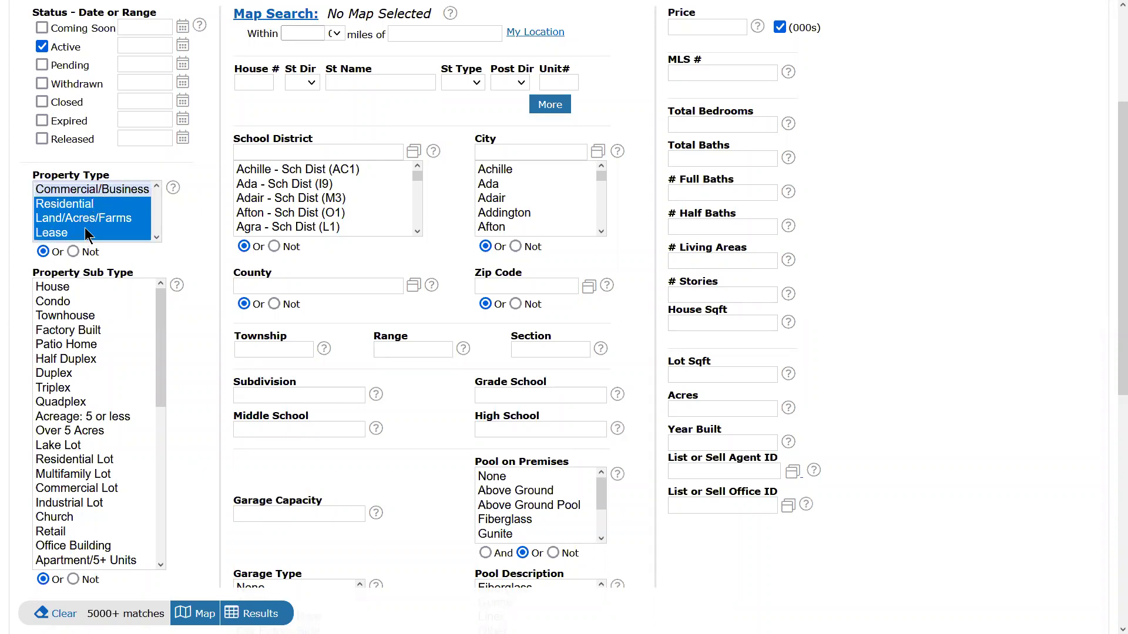
left_click(87, 233, "ctrl")
left_click(93, 188, "ctrl")
left_click(93, 188, "ctrl")
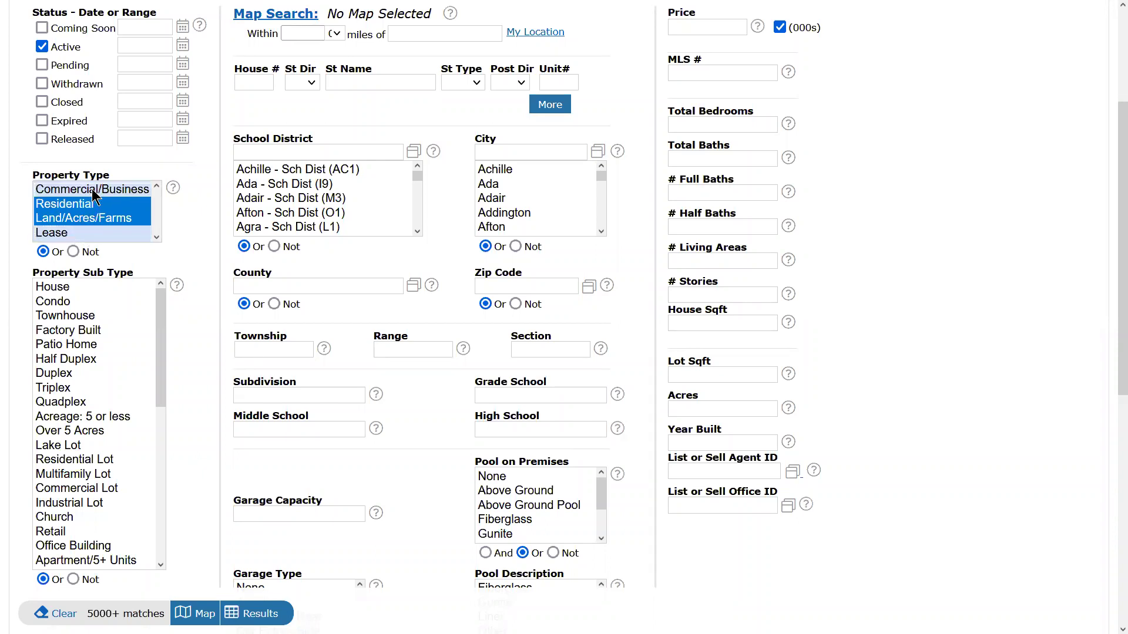
left_click(88, 206, "ctrl")
left_click(89, 219, "ctrl")
left_click(92, 206, "ctrl")
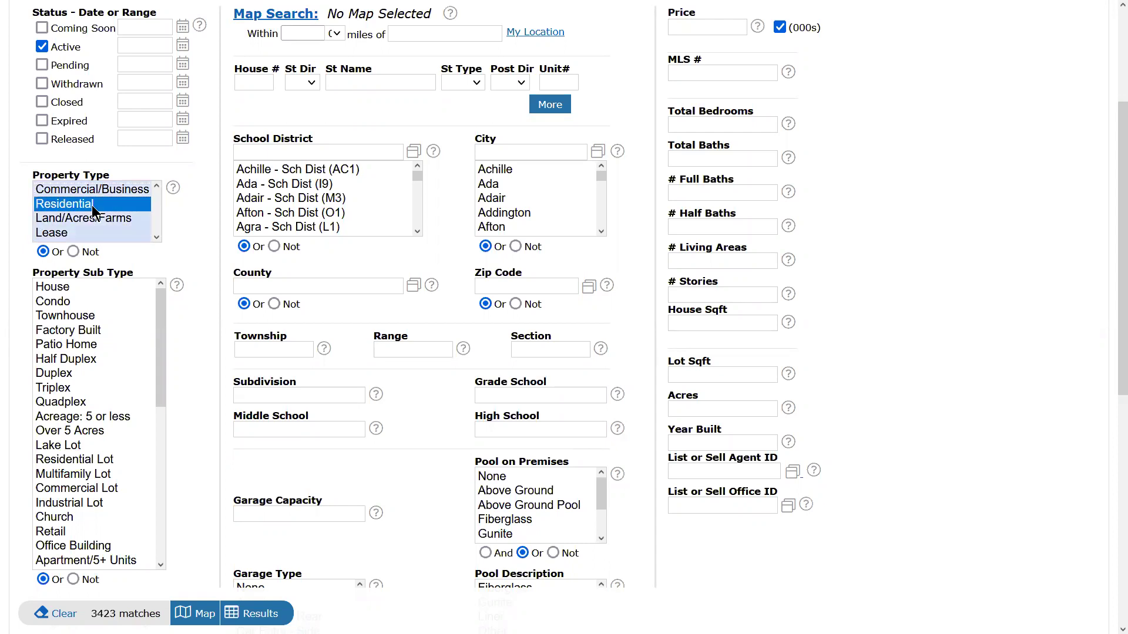
left_click(93, 215, "ctrl")
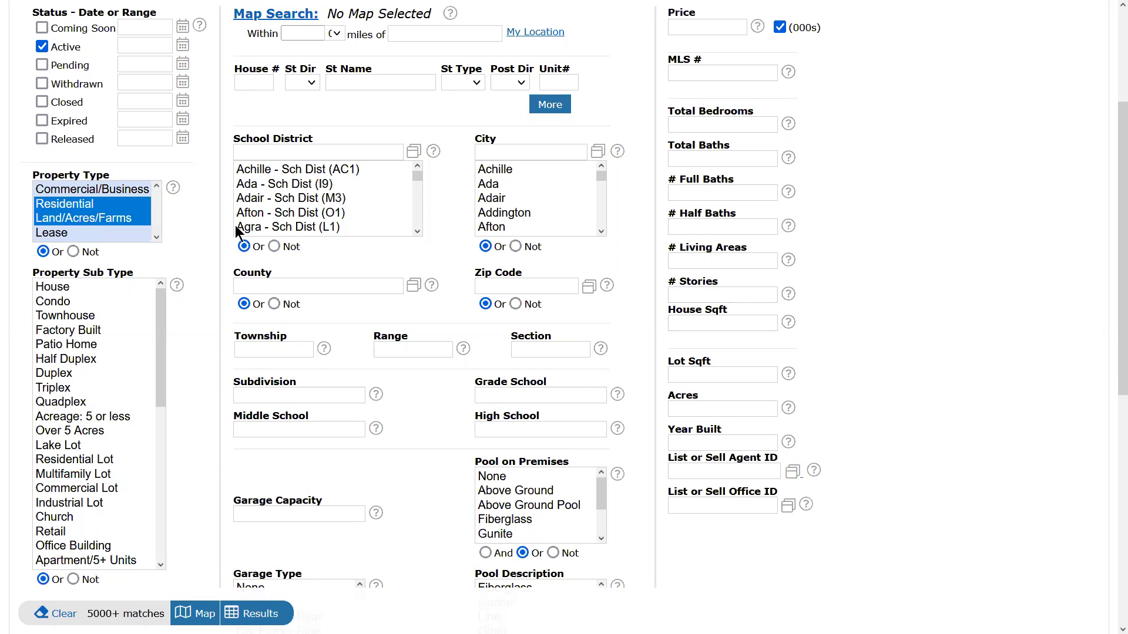
Set the city to Ada and show the 124 matching listings.
left_click(500, 152)
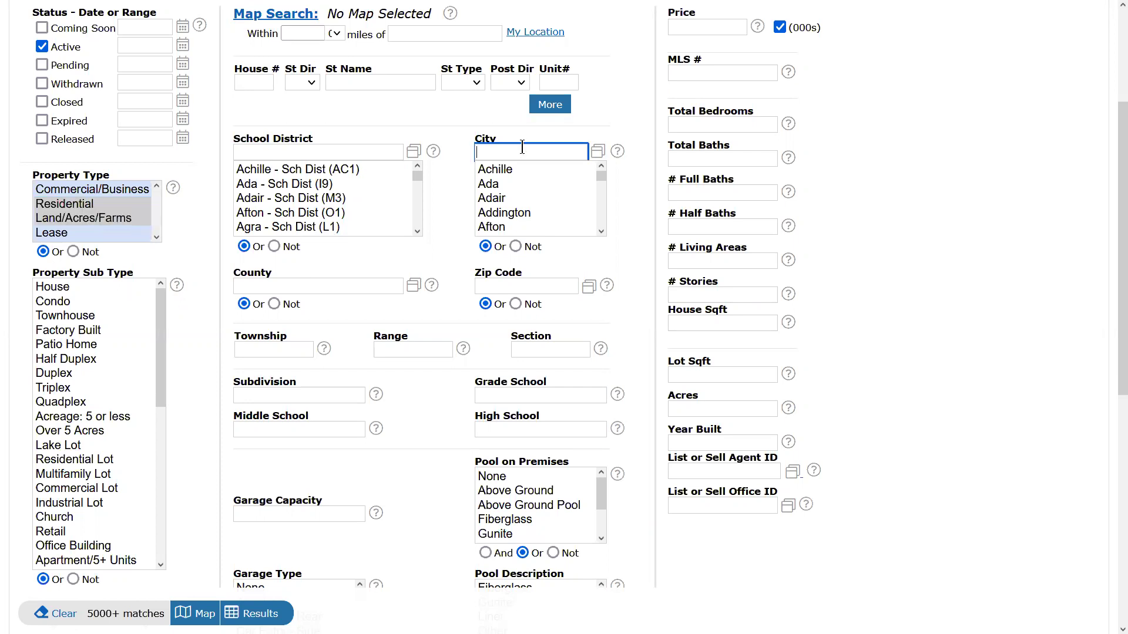
left_click(494, 184)
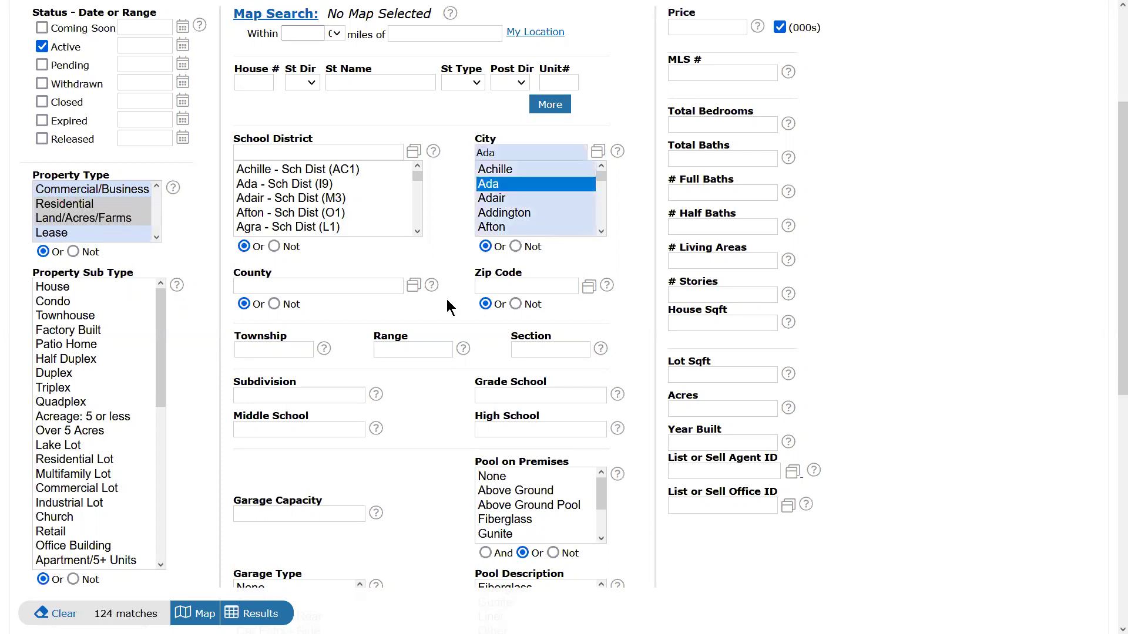
left_click(259, 614)
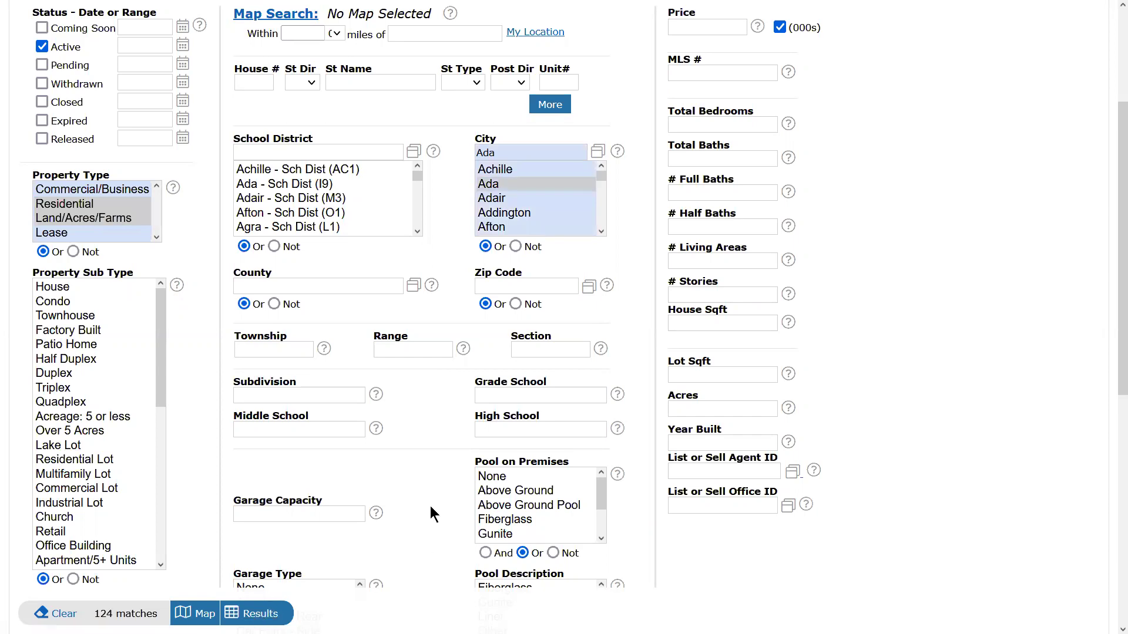
Highlight the House and Residential Lot sub types in the first Ada results rows.
scroll(358, 450, "up", 3)
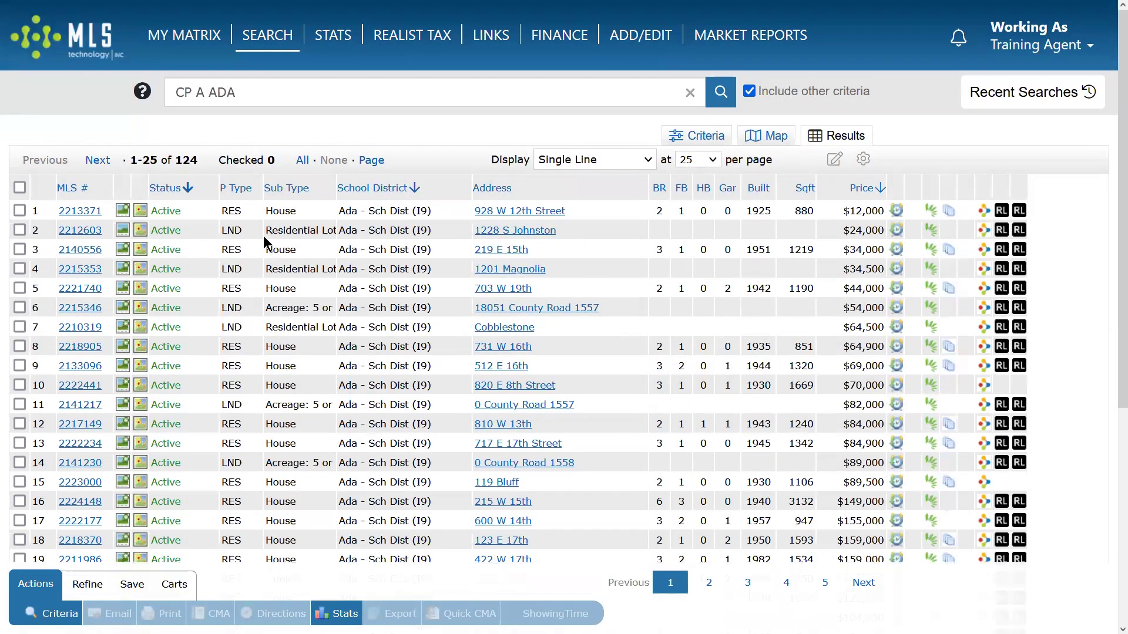
left_click_drag(228, 211, 285, 212)
left_click(222, 213)
double_click(281, 211)
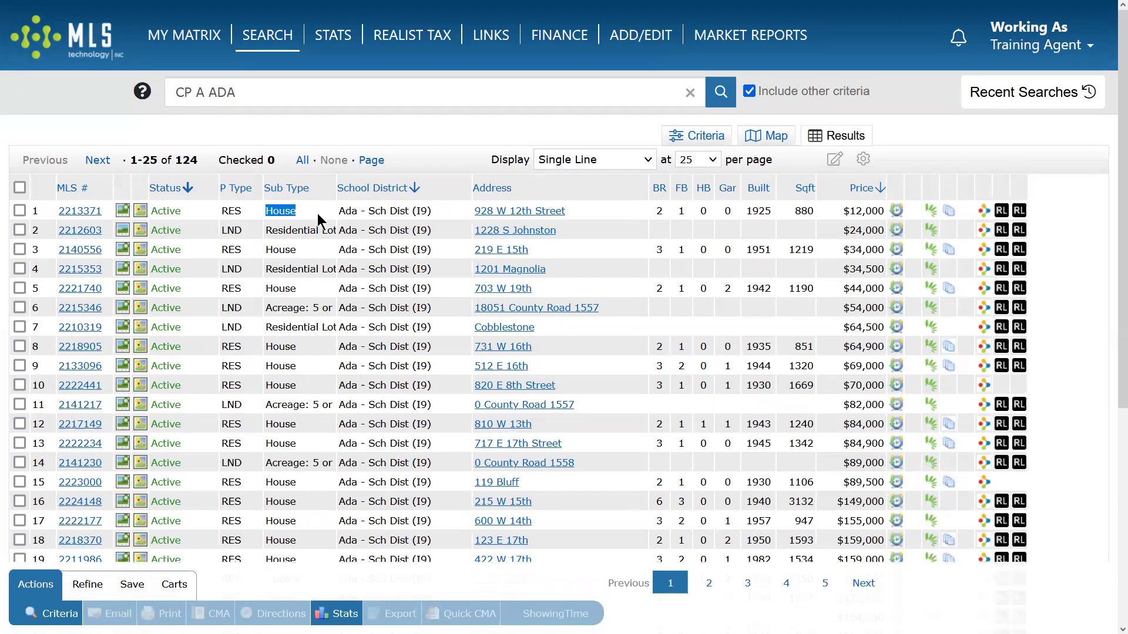
left_click_drag(272, 230, 305, 231)
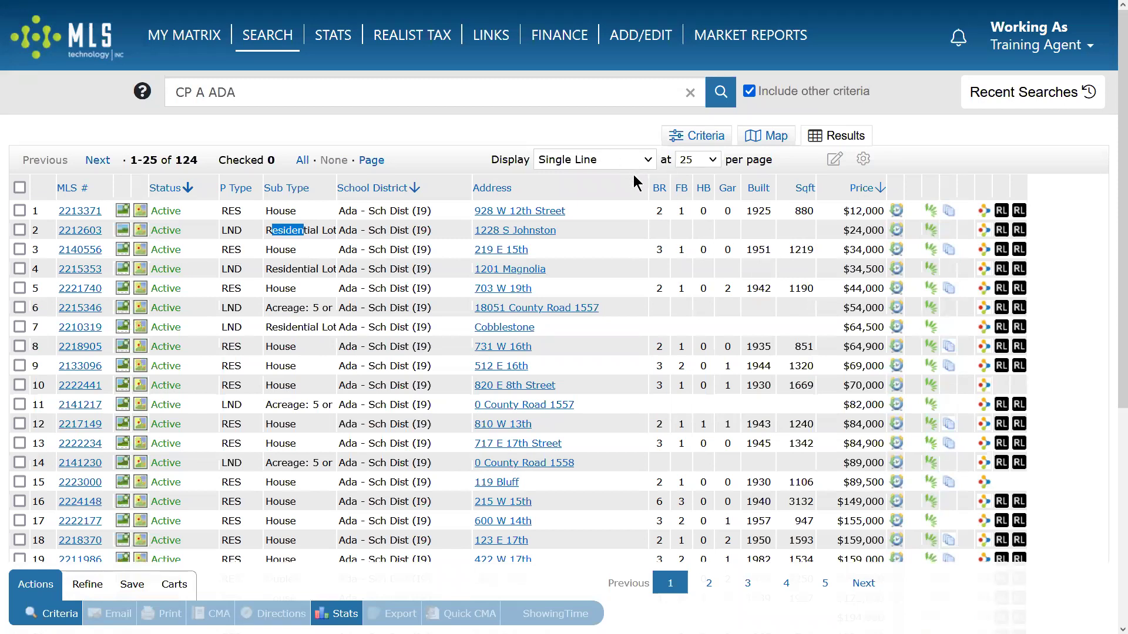
Return to the My Matrix home page.
mouse_move(260, 39)
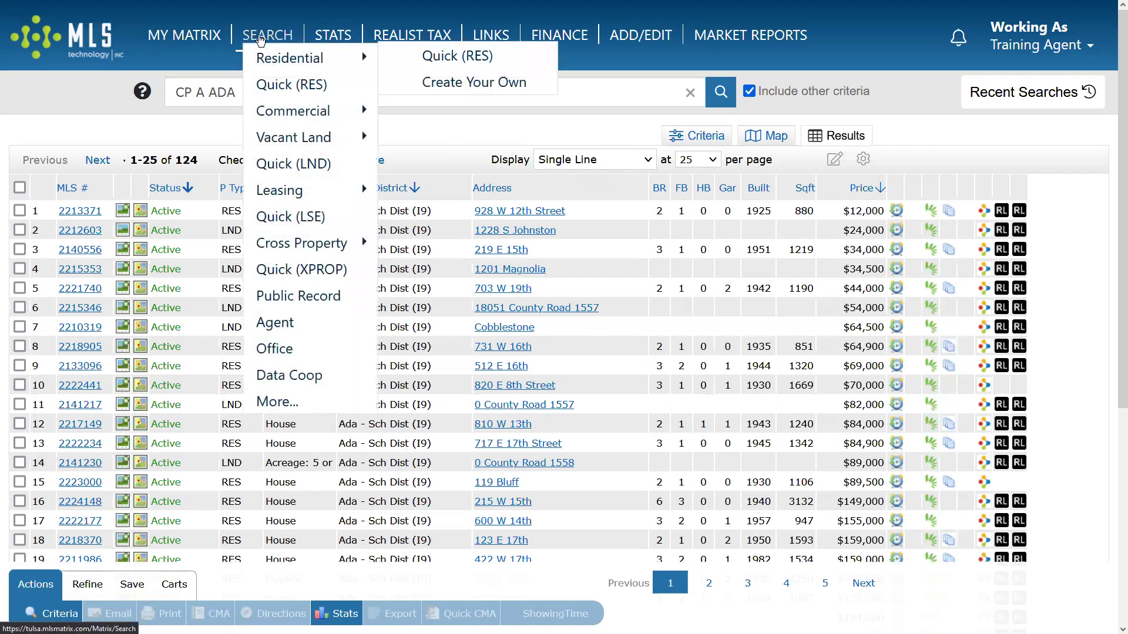
mouse_move(197, 40)
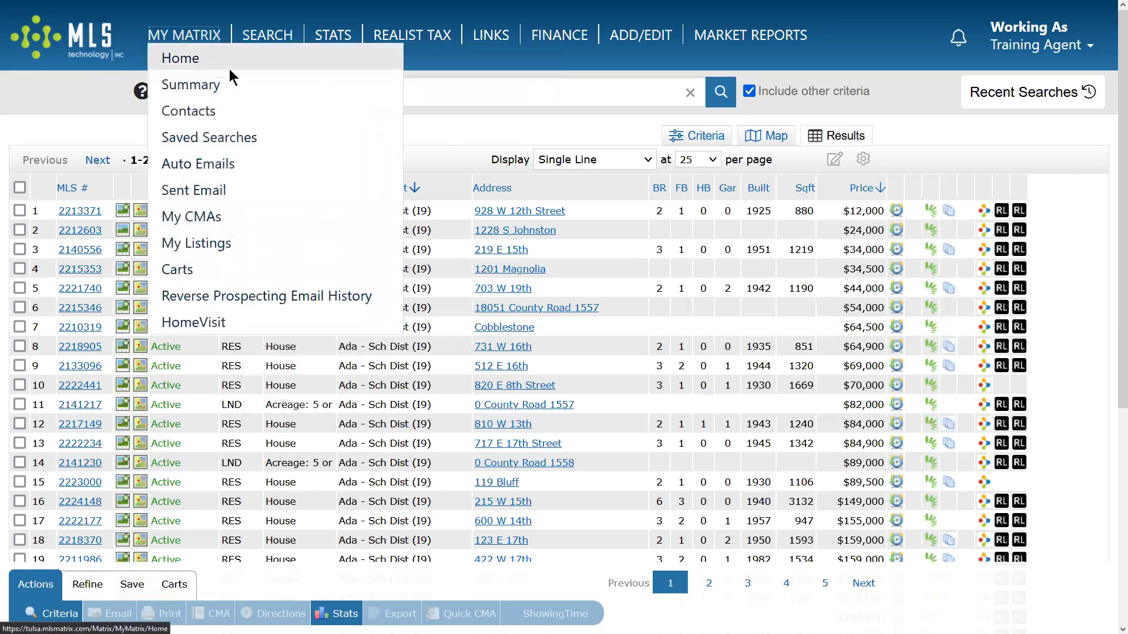
left_click(229, 69)
Open the Public Record tax search, then the Quick agent search form.
mouse_move(267, 36)
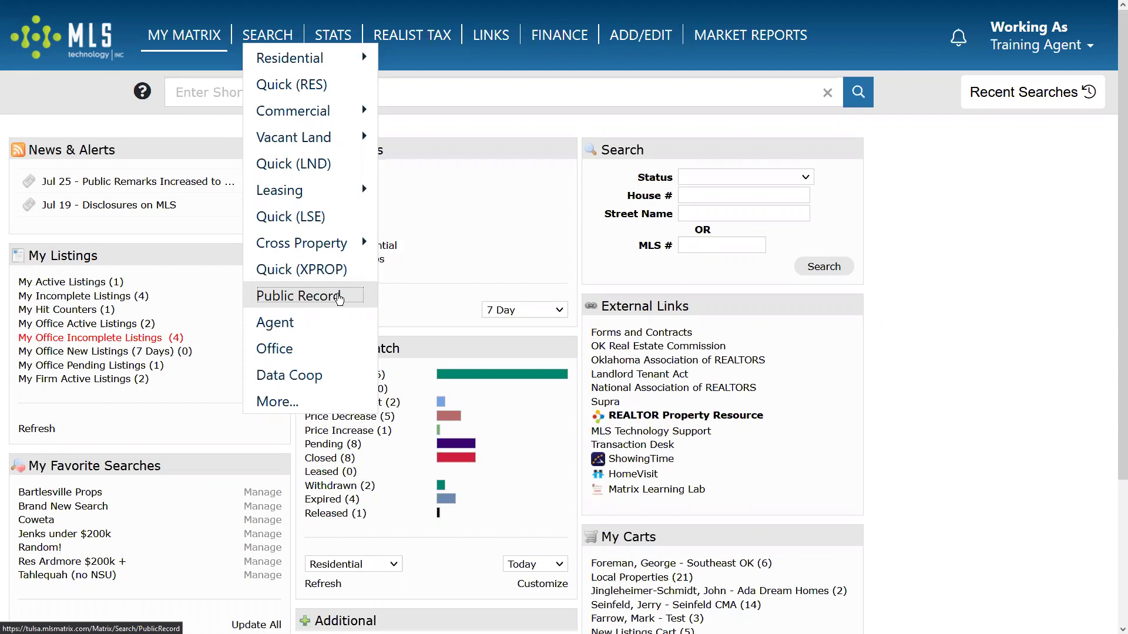
left_click(339, 299)
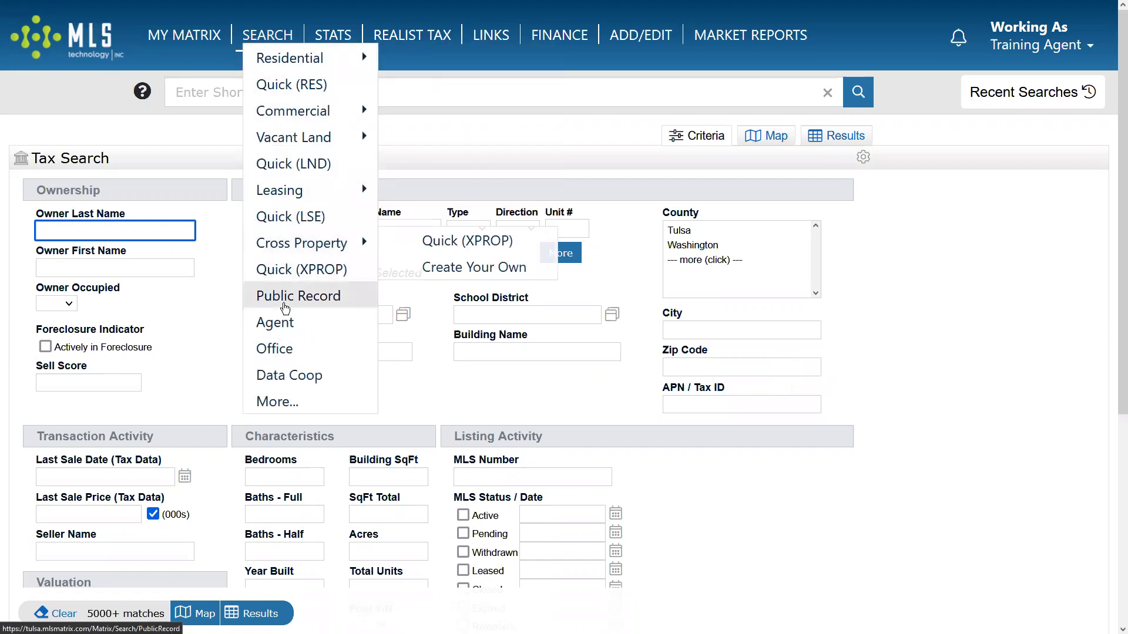
left_click(276, 322)
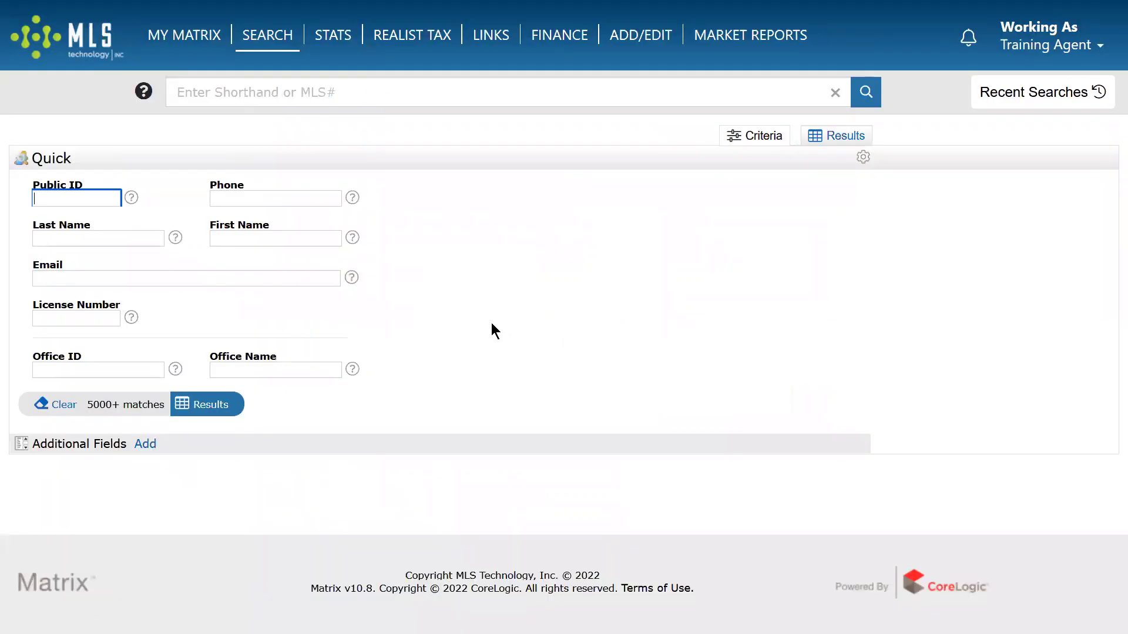
Search agents by the agent's last name and highlight the name in the results.
left_click(126, 240)
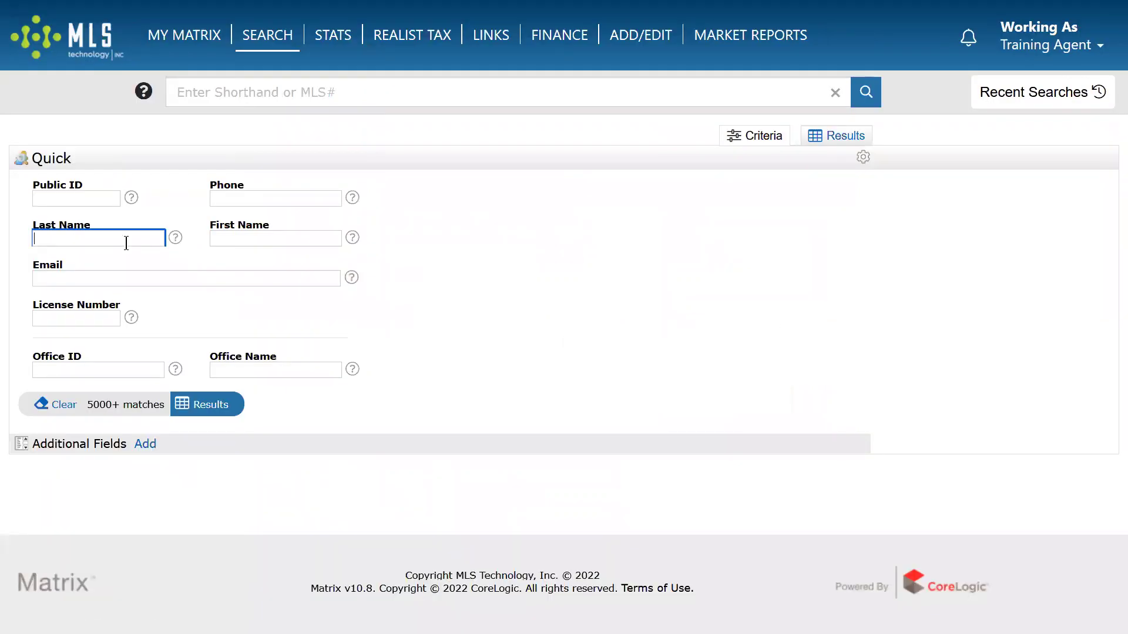
type("urie")
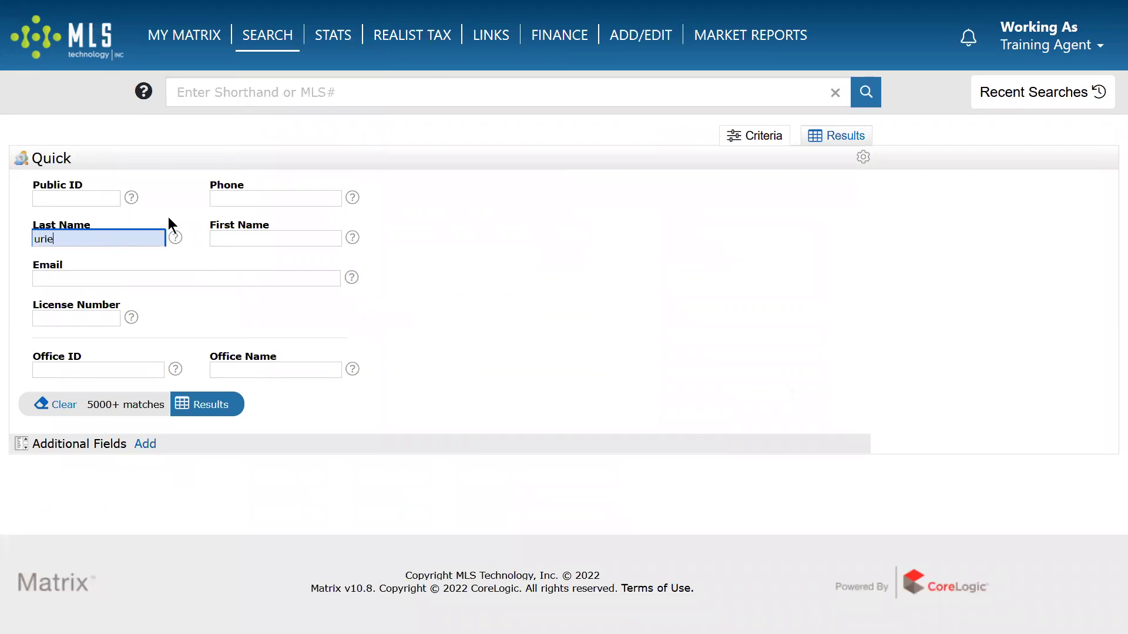
left_click(210, 407)
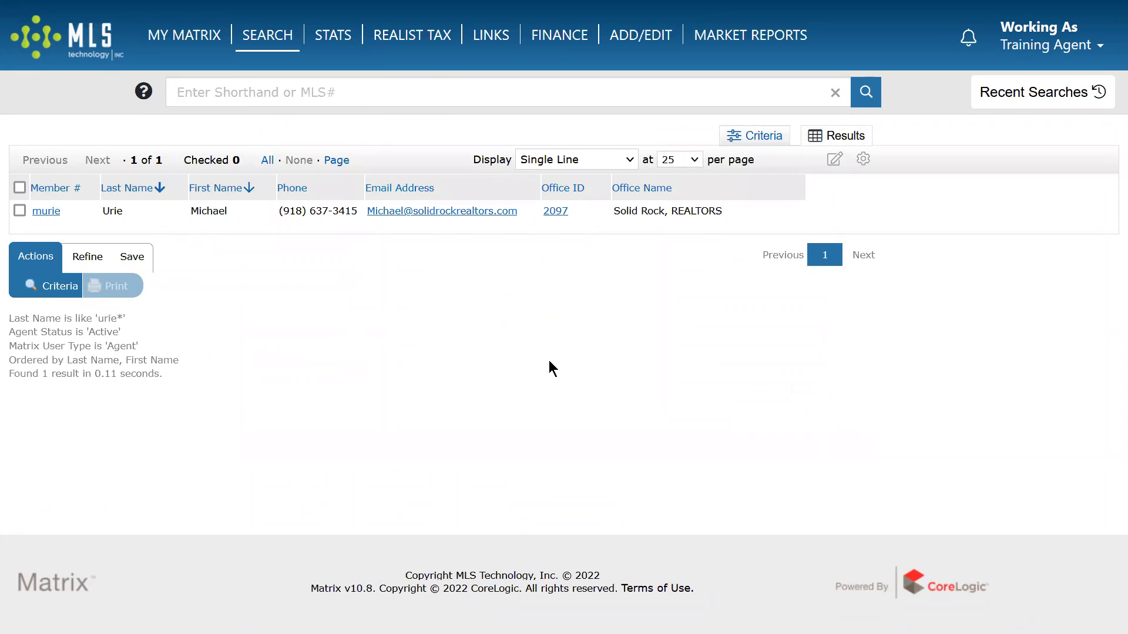
left_click_drag(103, 209, 228, 213)
left_click(217, 226)
Open the agent's full details and show their two active listings.
left_click(45, 213)
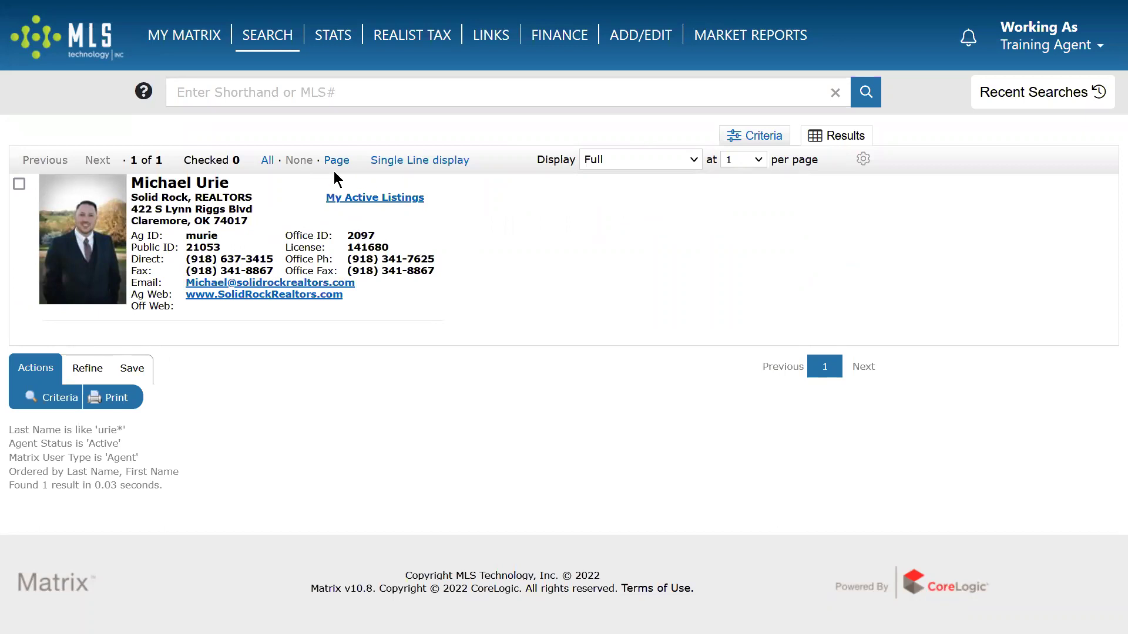
left_click(362, 198)
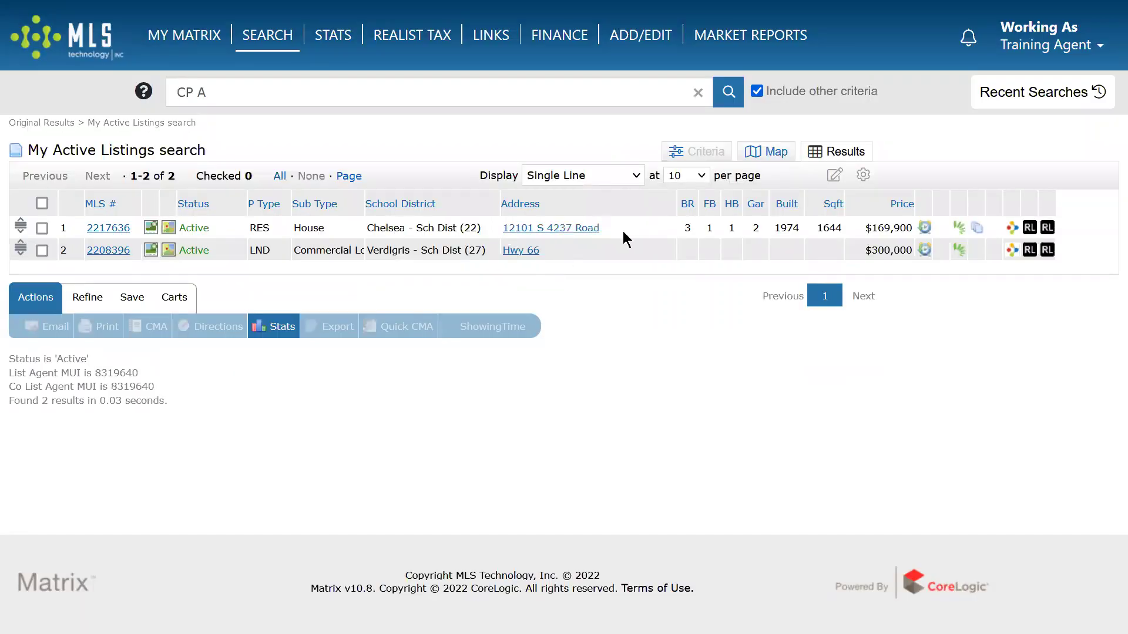
left_click_drag(626, 231, 517, 234)
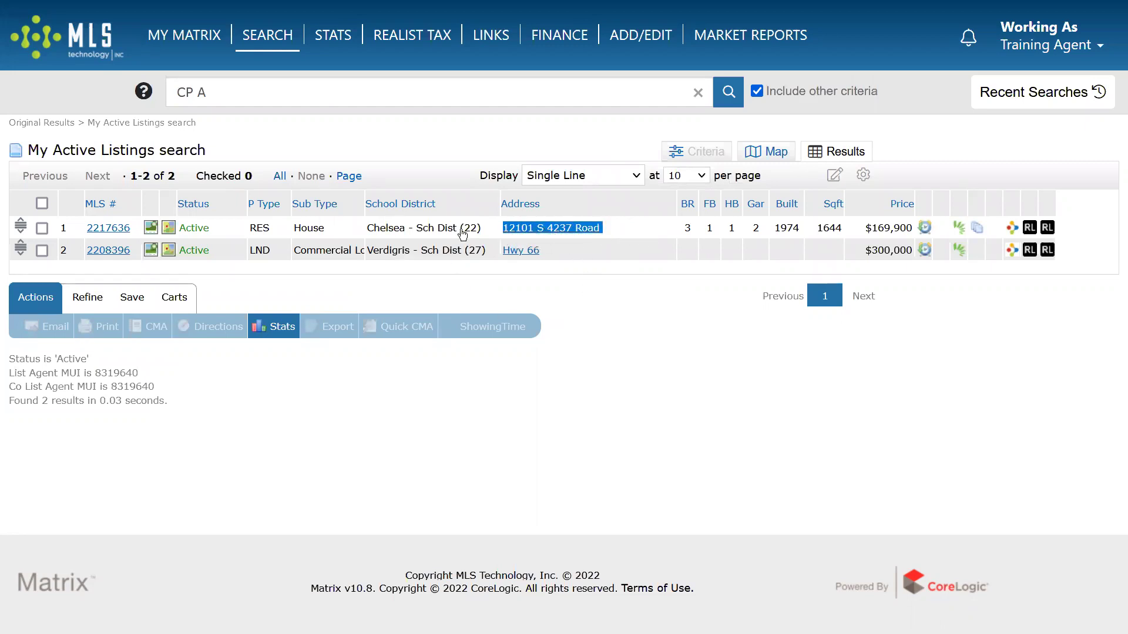
left_click(664, 294)
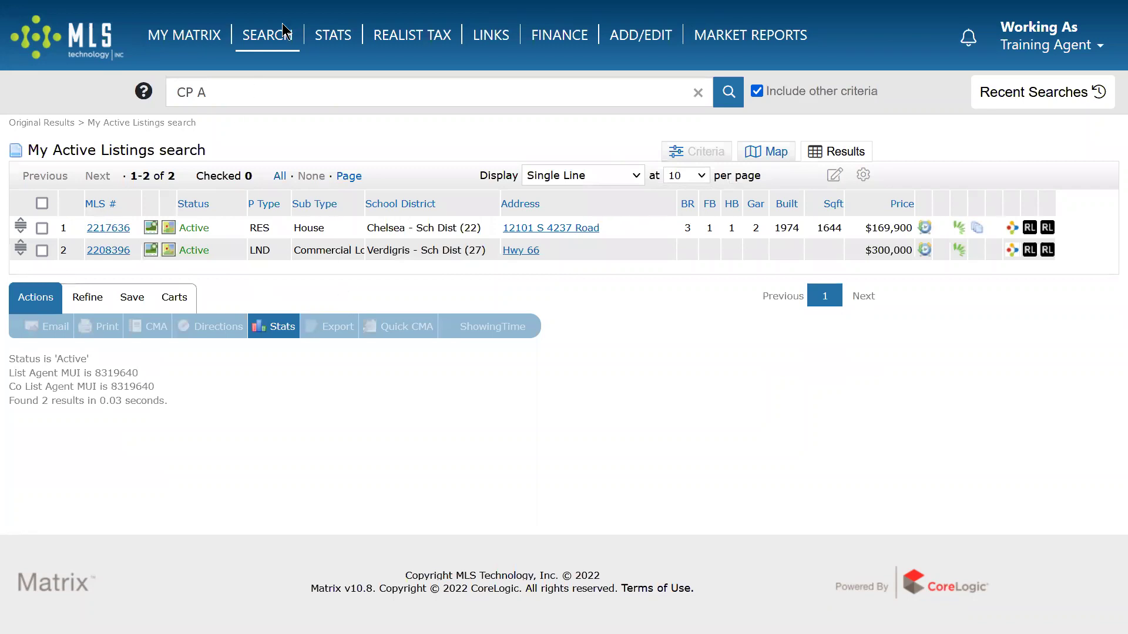
mouse_move(285, 33)
left_click(277, 347)
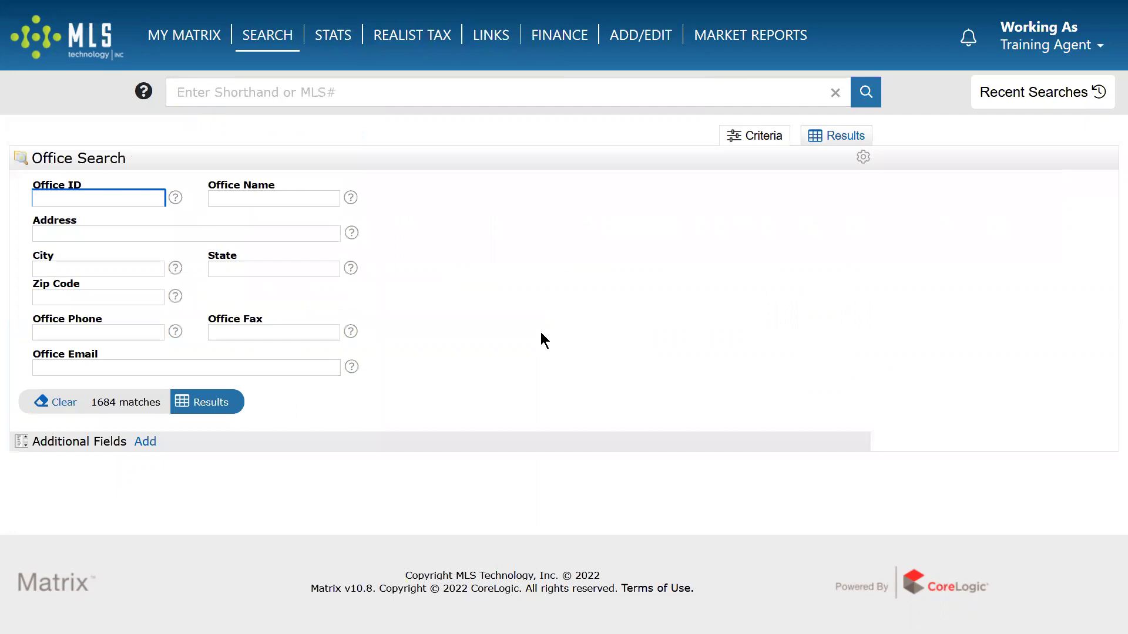
Search offices named 'solid rock*' to list the six matching Solid Rock offices.
left_click(285, 199)
type("solid r")
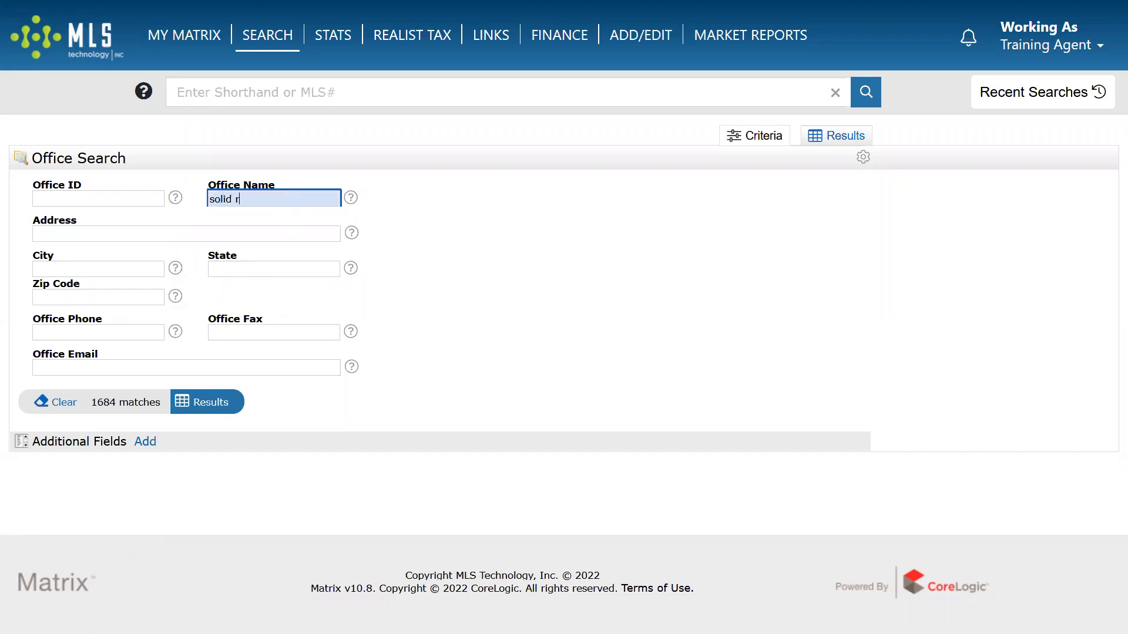
type("ock*")
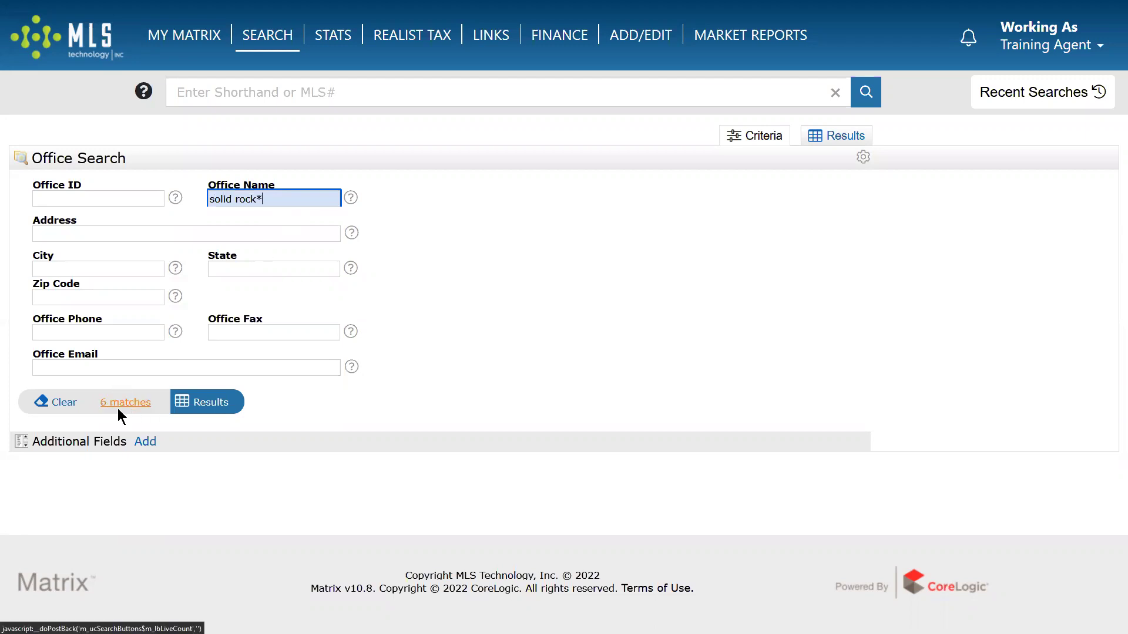
left_click(214, 407)
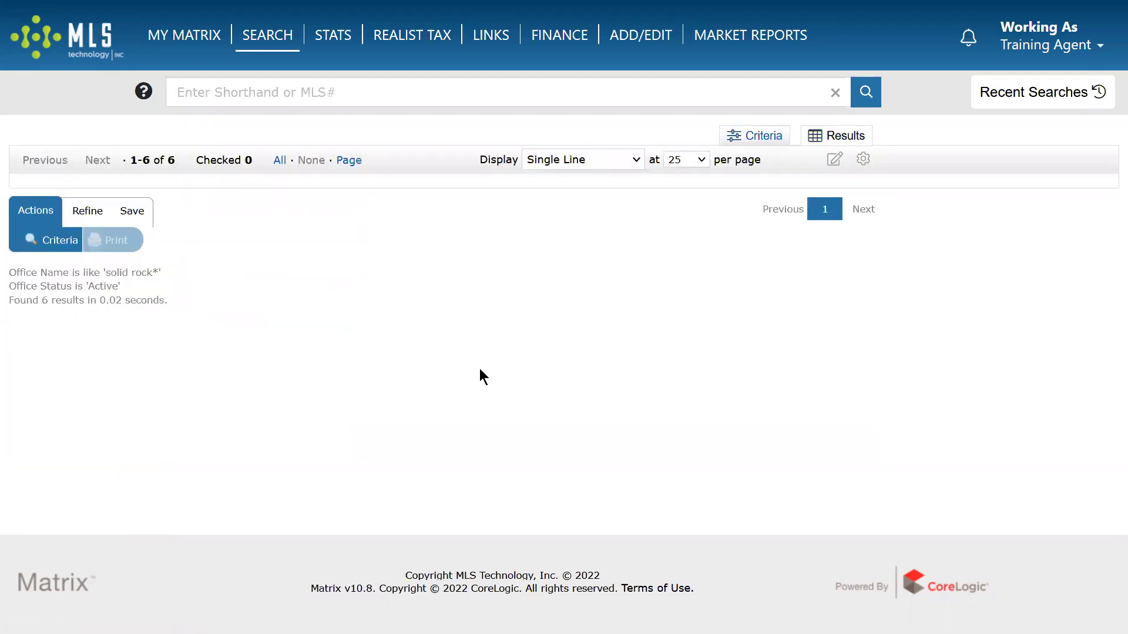
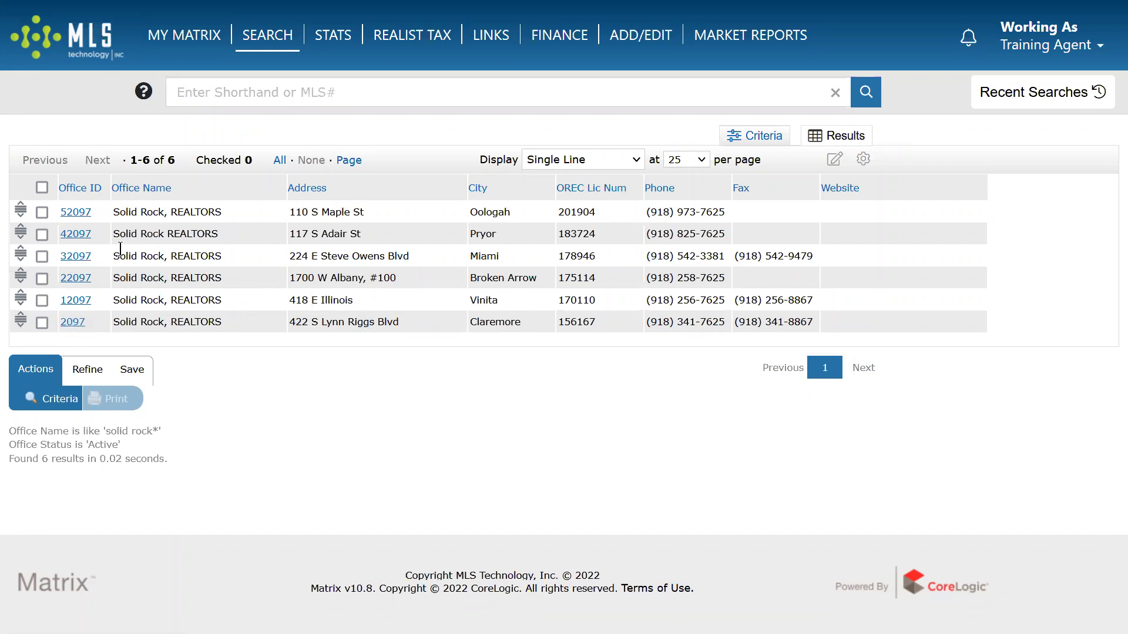
Drill from Oologah office 52097 to its agents' active listings, which come up empty.
left_click(76, 212)
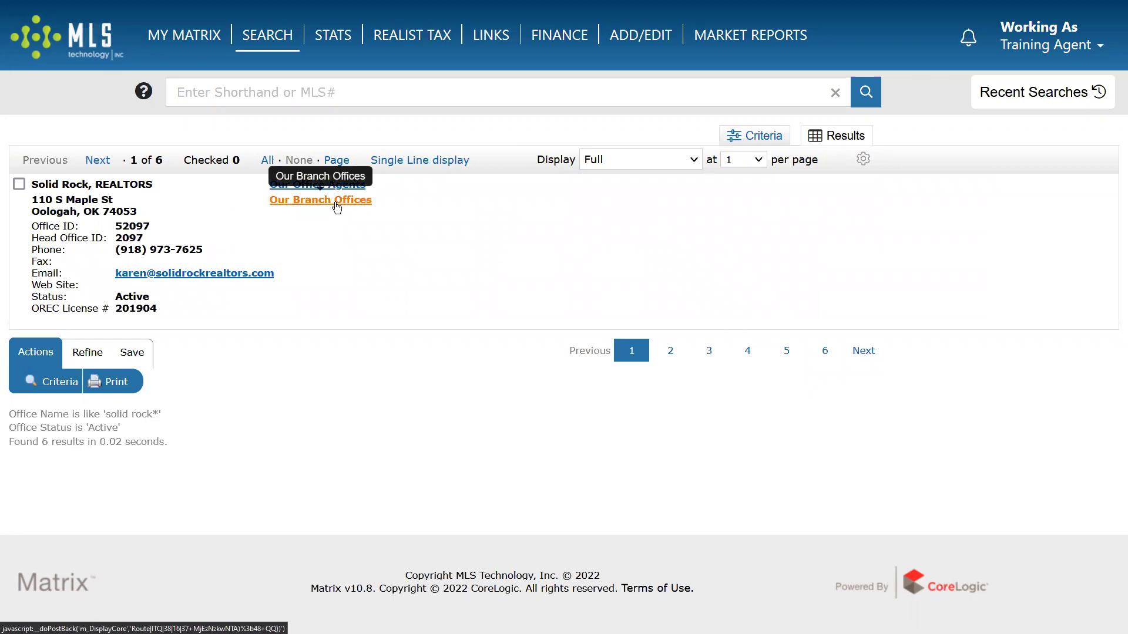
left_click(314, 185)
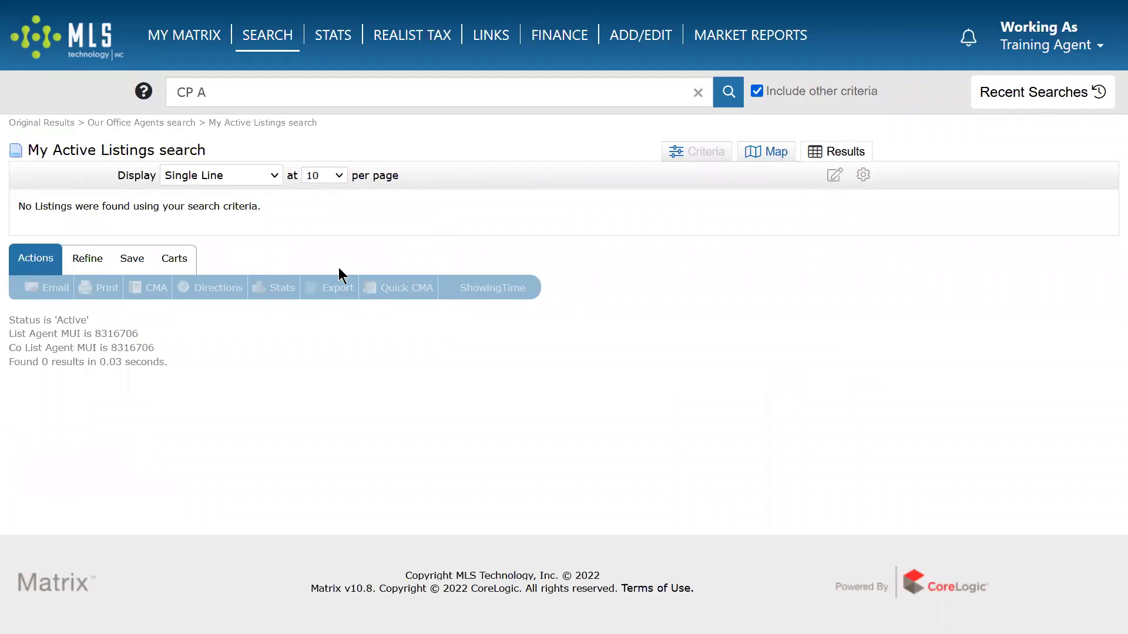
mouse_move(267, 41)
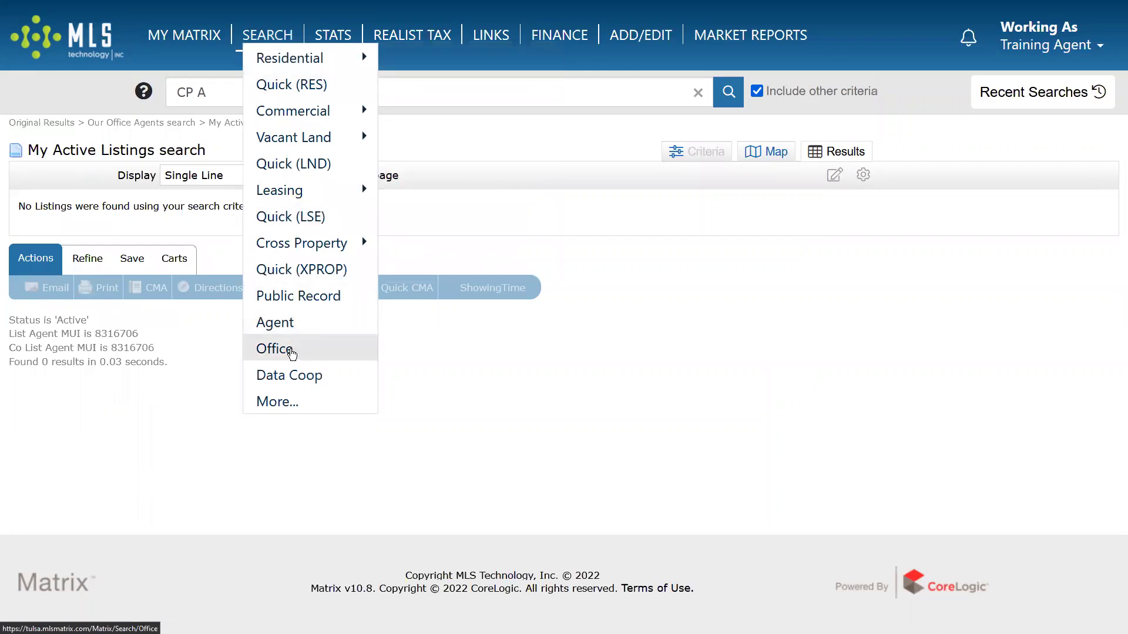
left_click(311, 382)
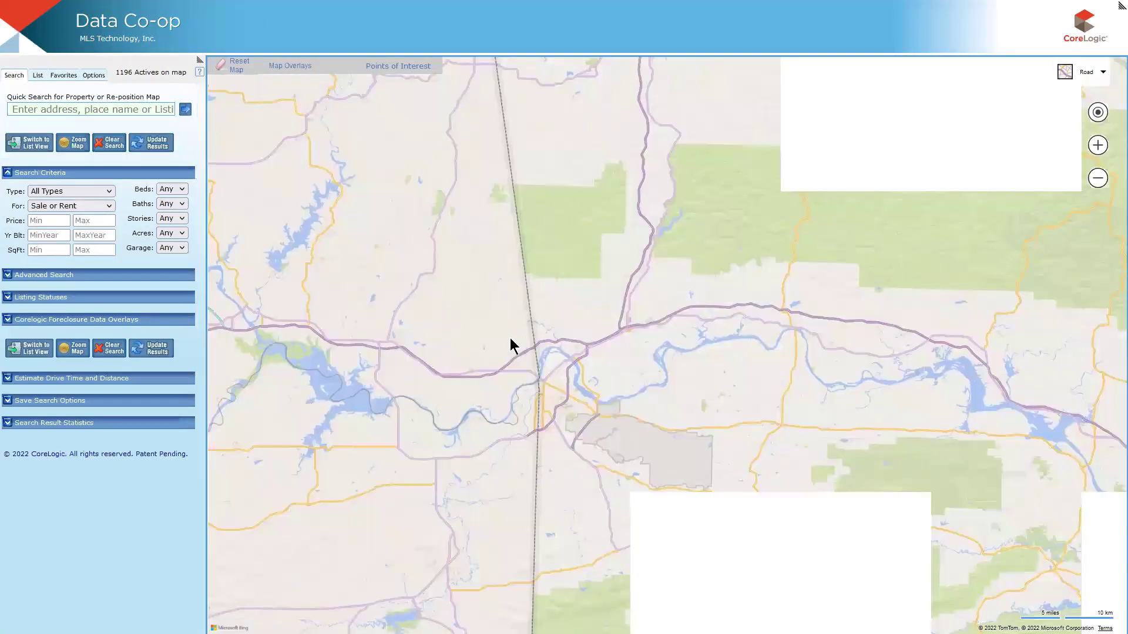
Zoom out the Data Co-op map and pan across Tulsa, Broken Arrow and Oklahoma City clusters.
left_click(1102, 181)
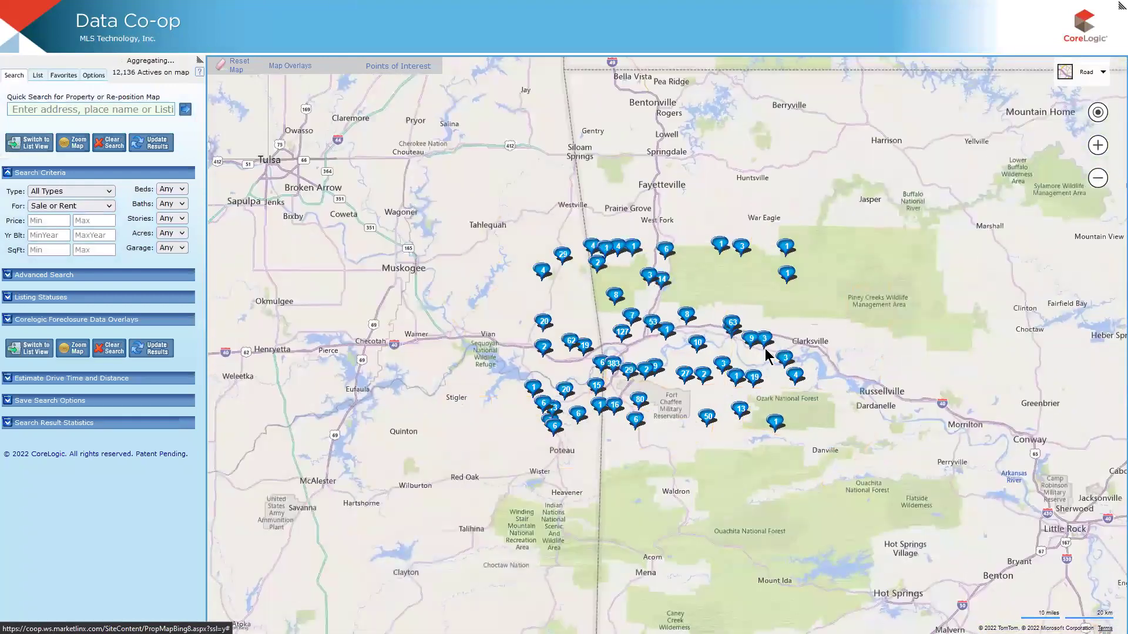
left_click_drag(419, 243, 871, 294)
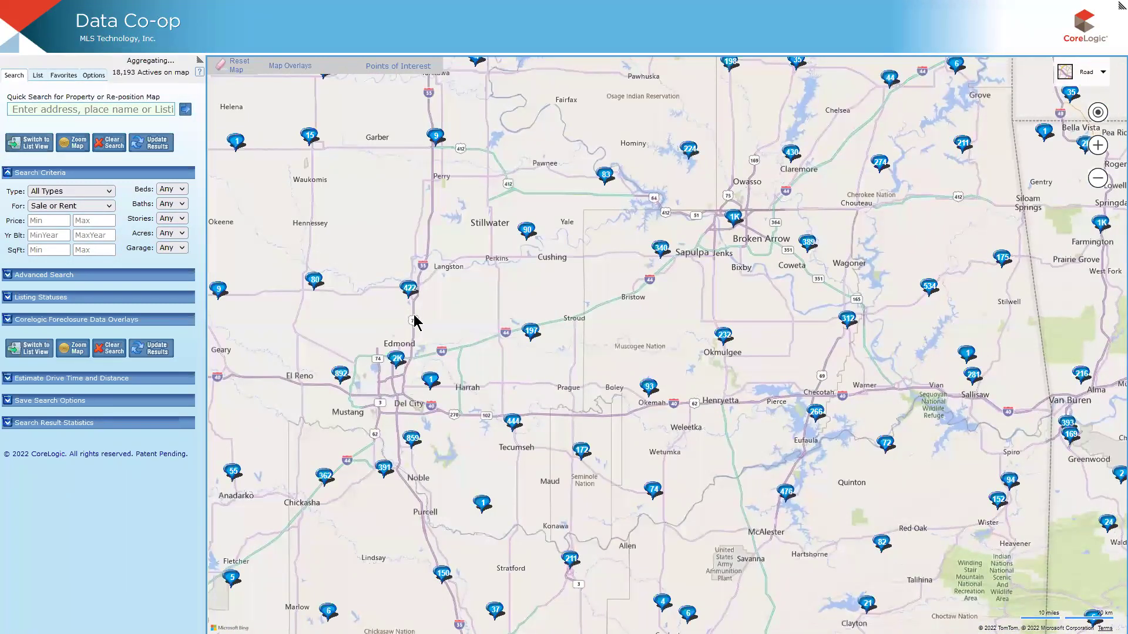
left_click_drag(994, 407, 750, 347)
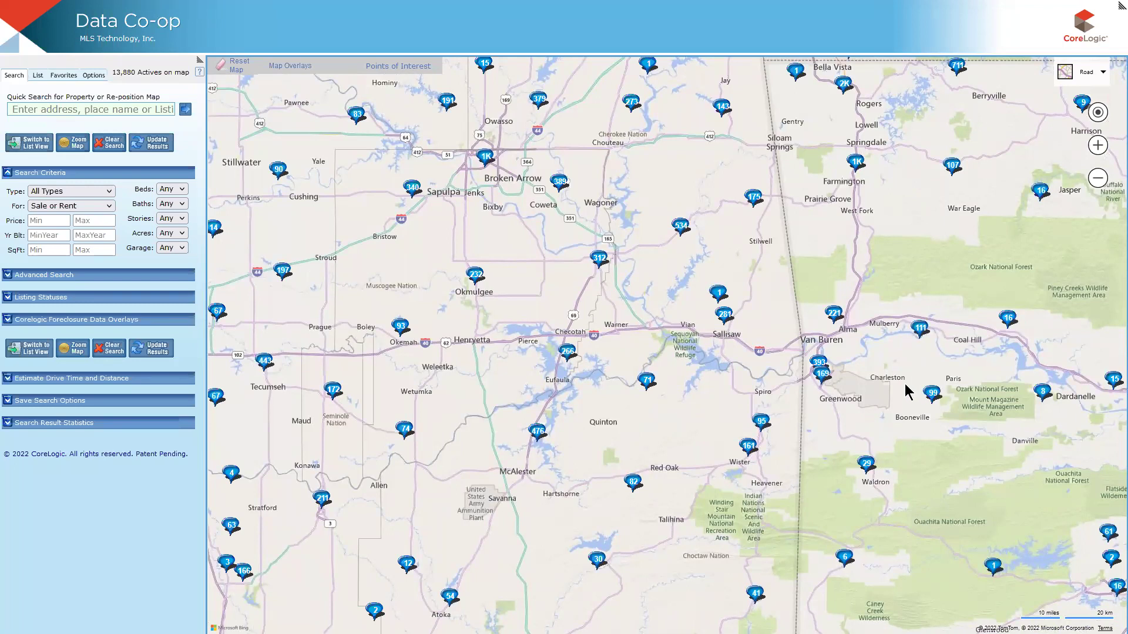
left_click_drag(423, 314, 516, 309)
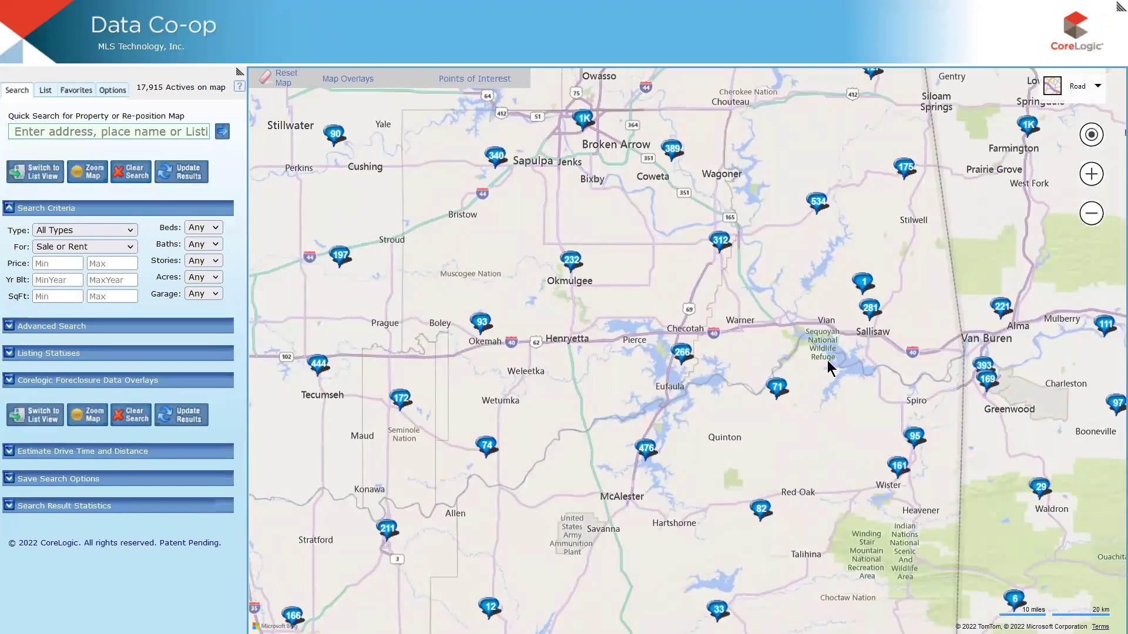
left_click_drag(861, 297, 765, 340)
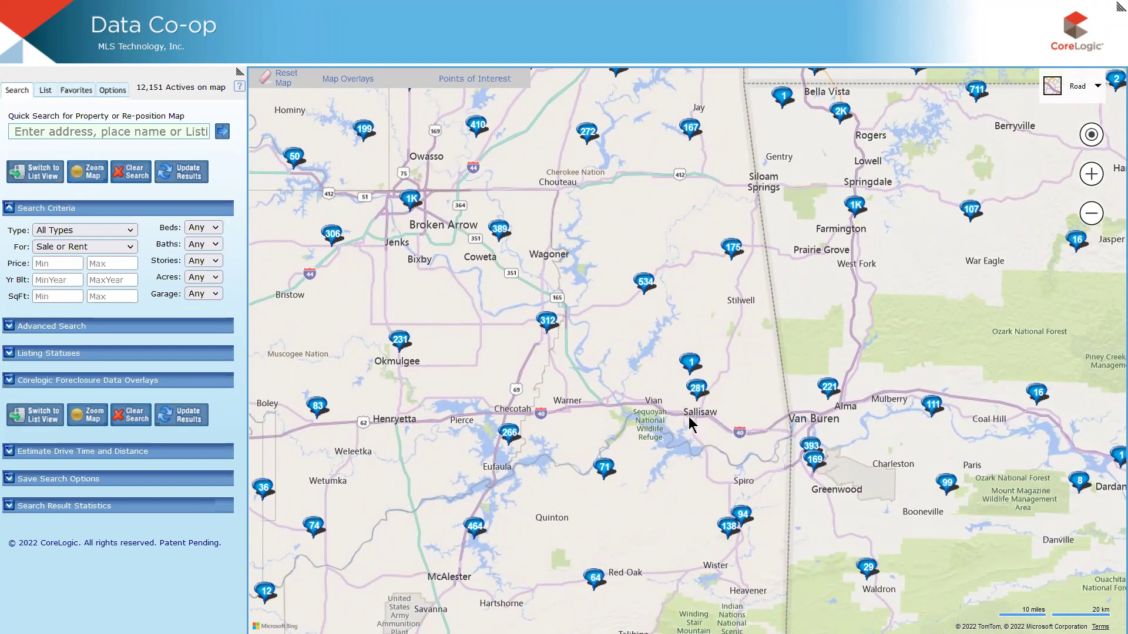
left_click_drag(468, 335, 907, 398)
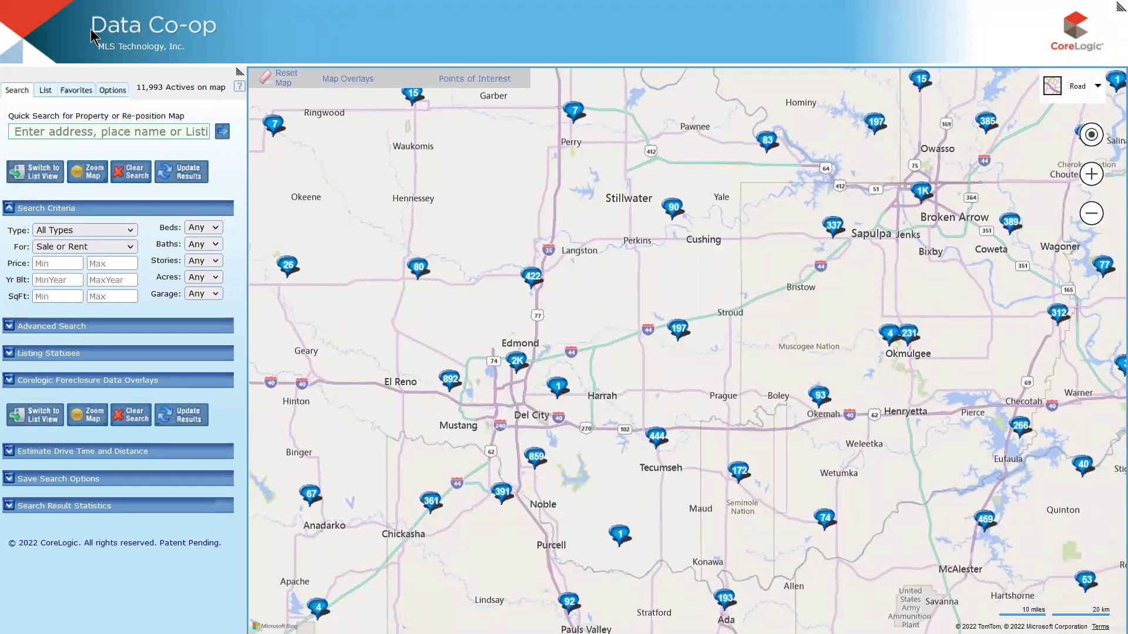
Return to the Matrix My Active Listings results showing 0 found.
mouse_move(348, 79)
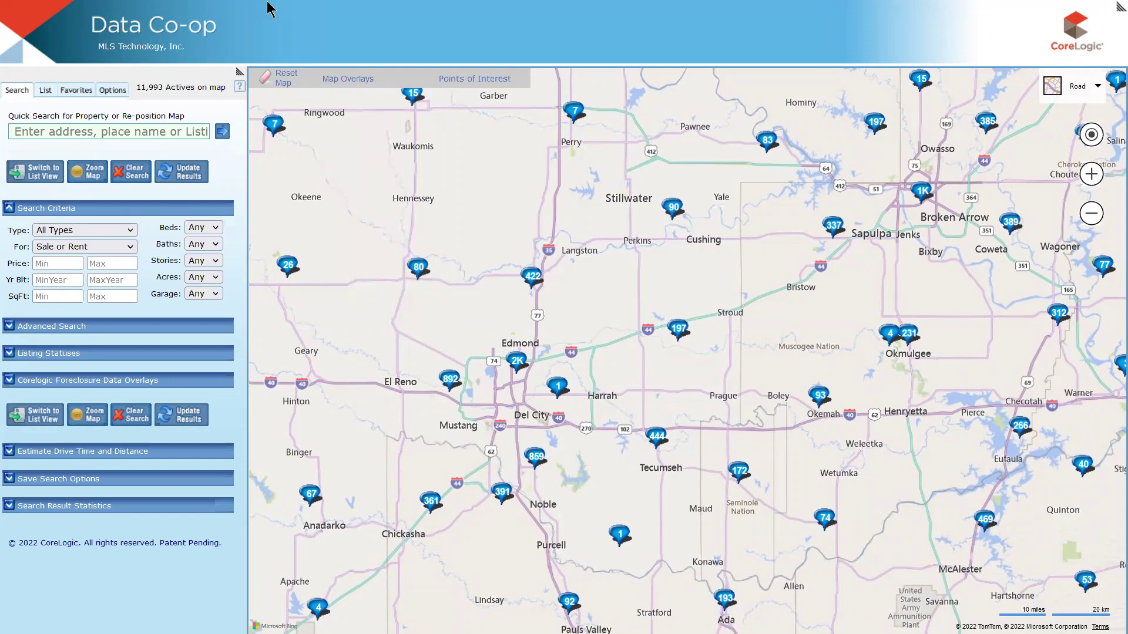
mouse_move(268, 8)
left_click(370, 11)
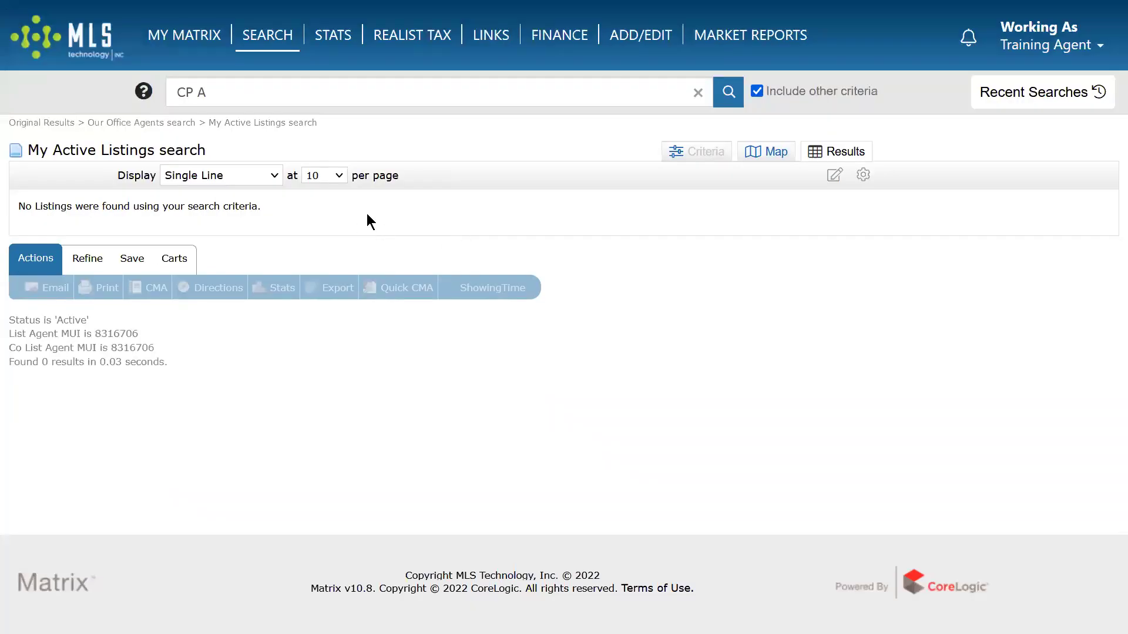
Search offices by name 'sol' with the trailing wildcard to list the Solid Rock offices.
mouse_move(272, 36)
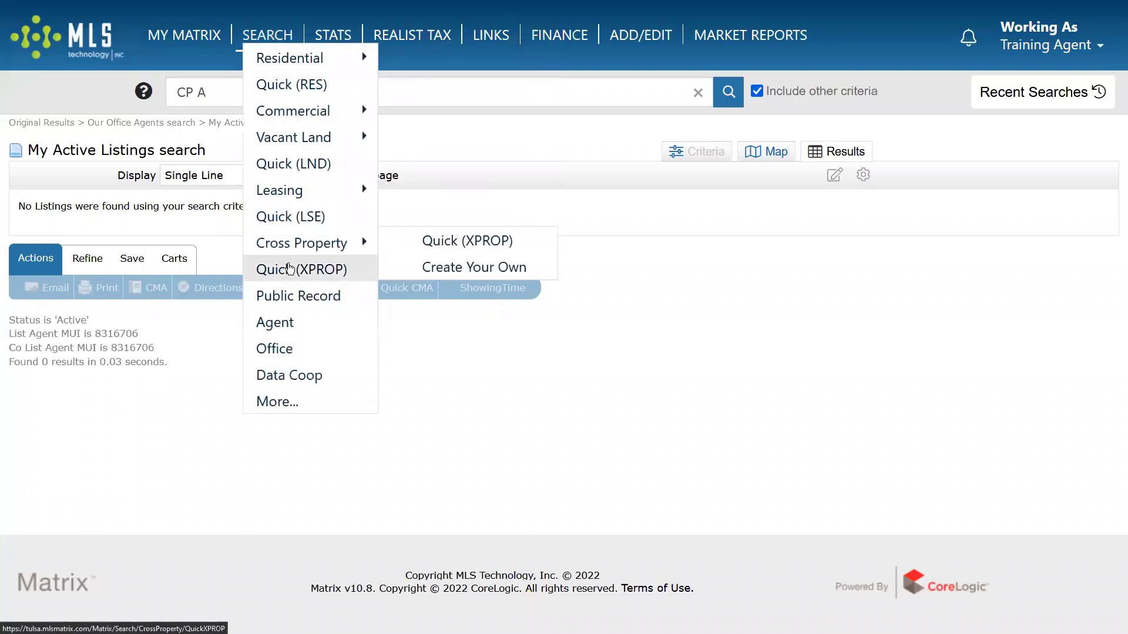
left_click(282, 350)
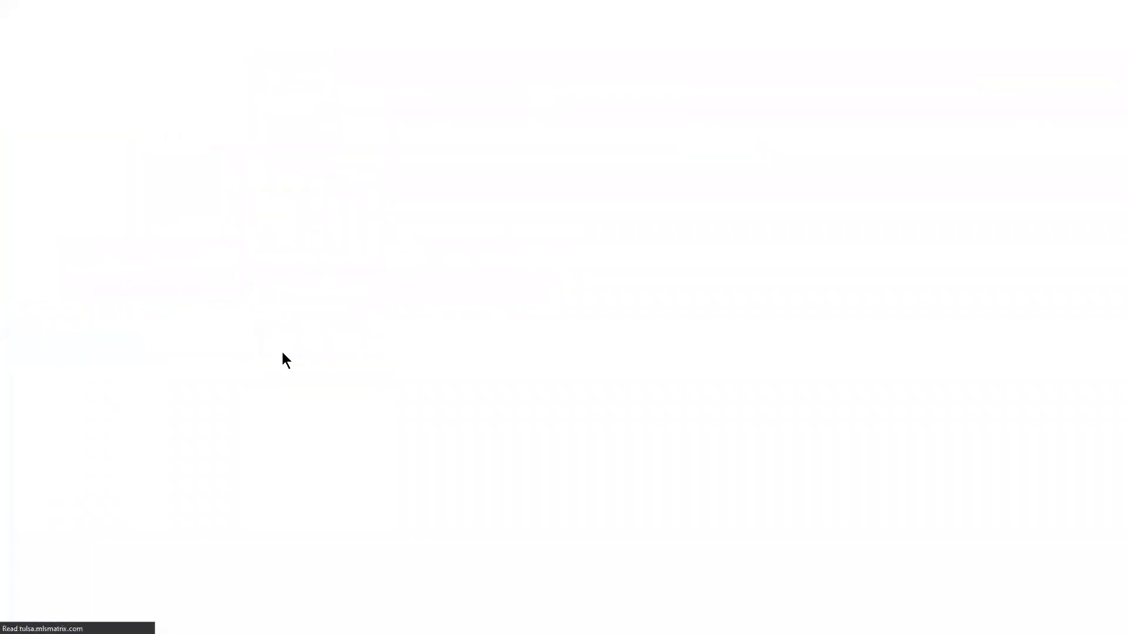
left_click(247, 200)
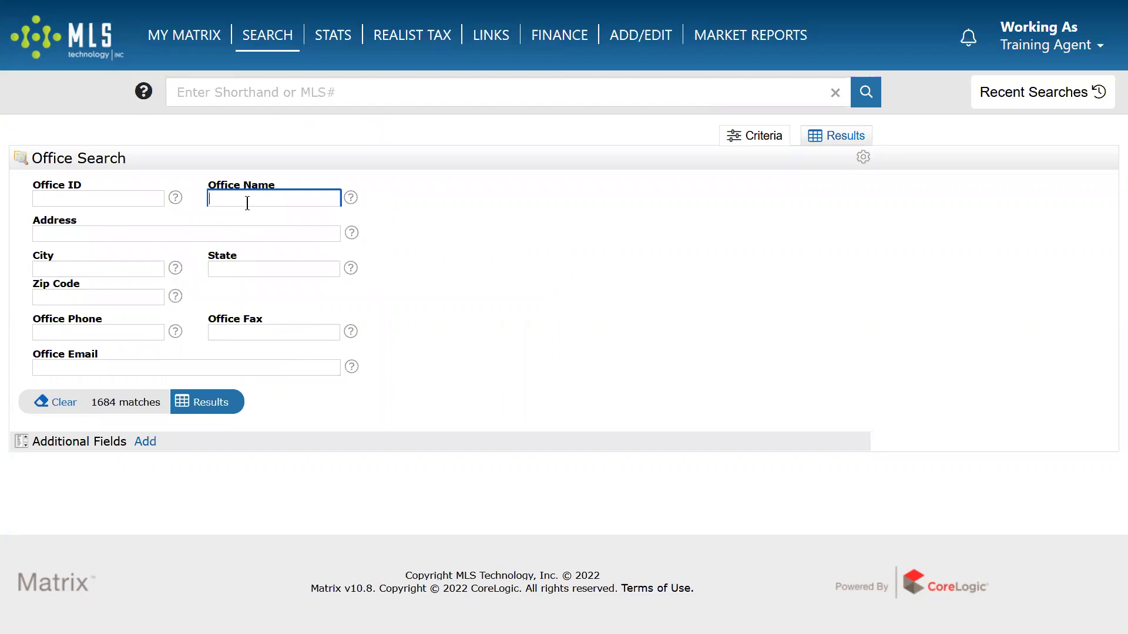
type("solid*")
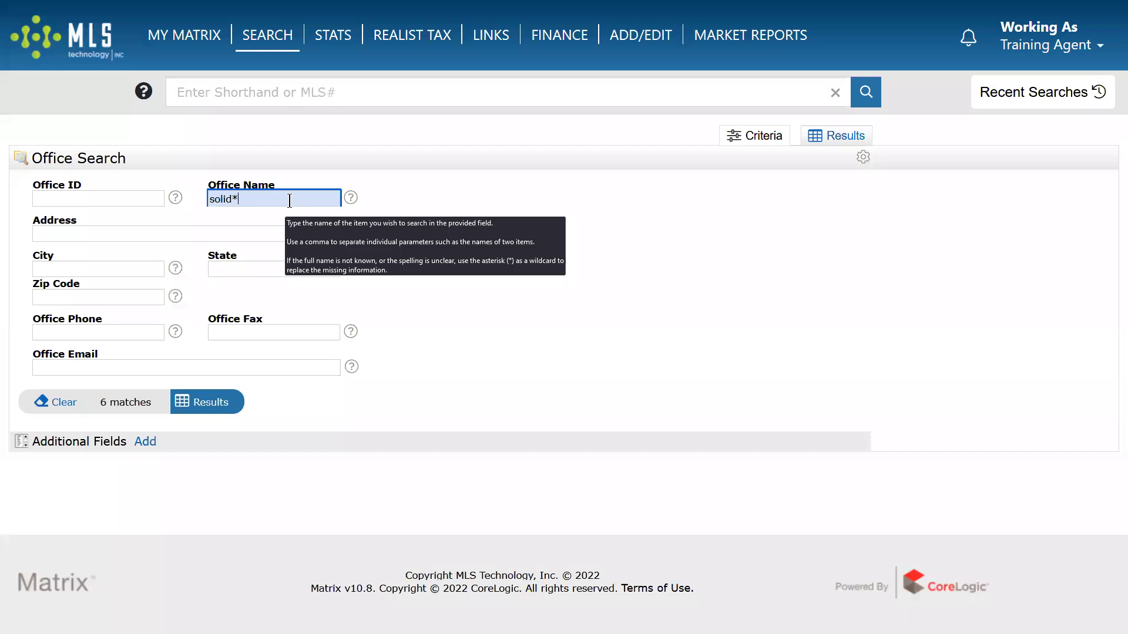
left_click_drag(233, 199, 333, 189)
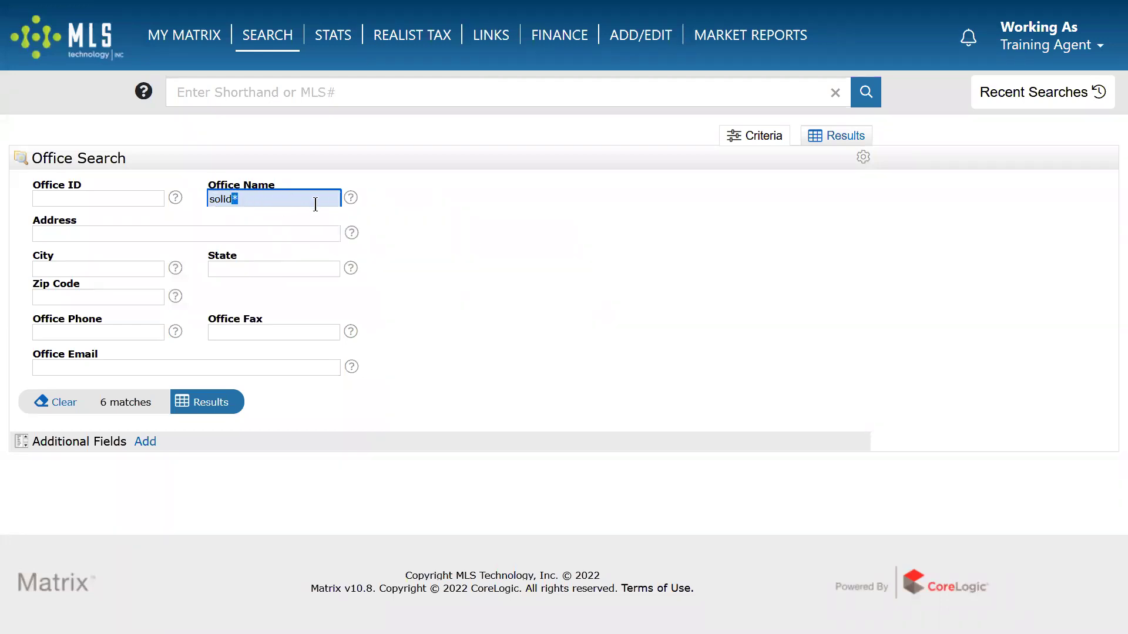
left_click(236, 200)
left_click_drag(232, 199, 409, 226)
left_click(202, 404)
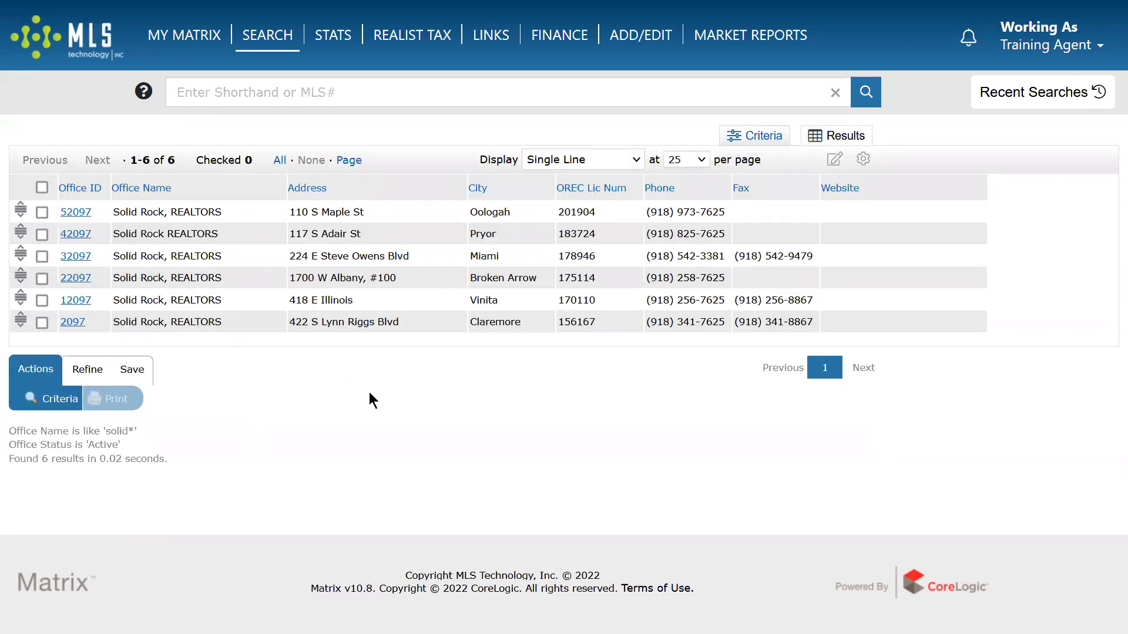
Change the office name to 'kel' to list the 23 Keller Williams offices.
left_click(755, 136)
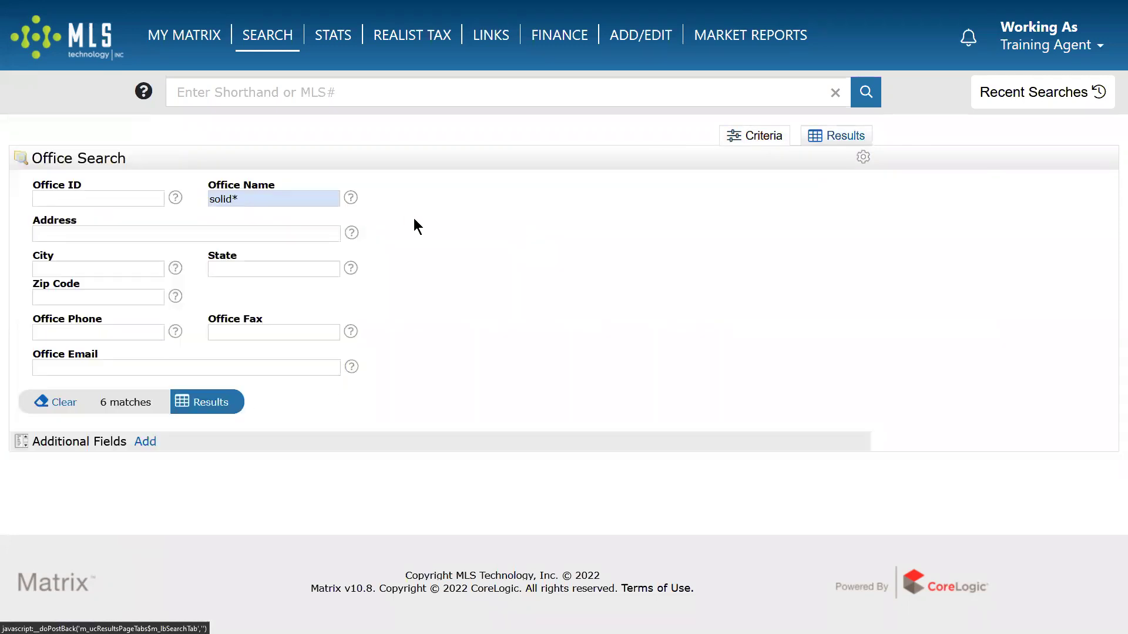
left_click(261, 198)
type("keller williams")
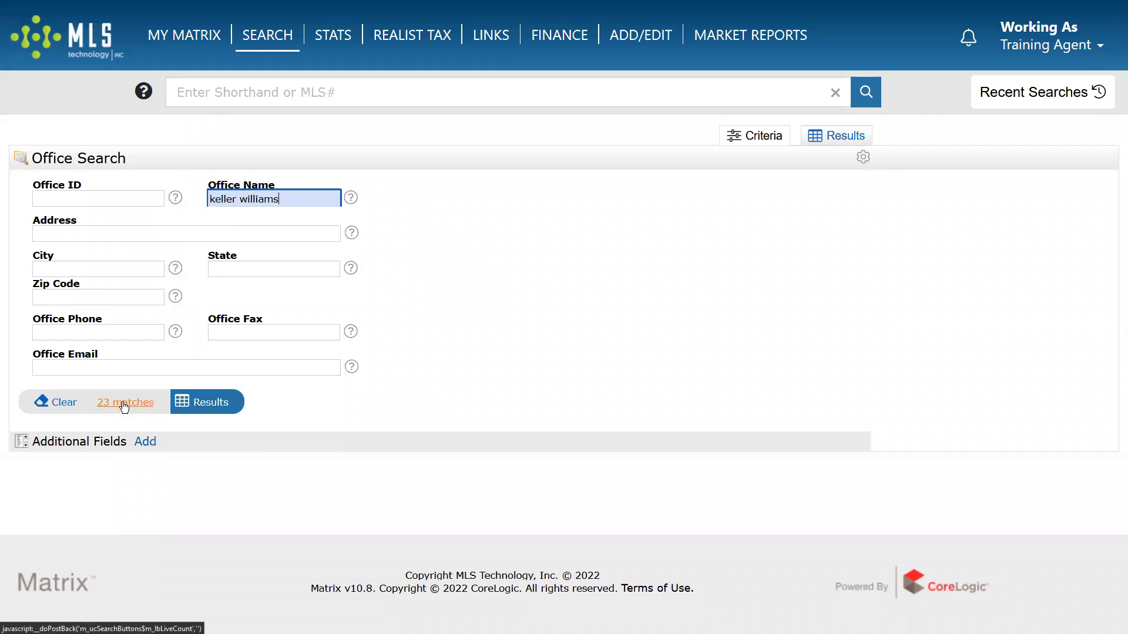
left_click(213, 406)
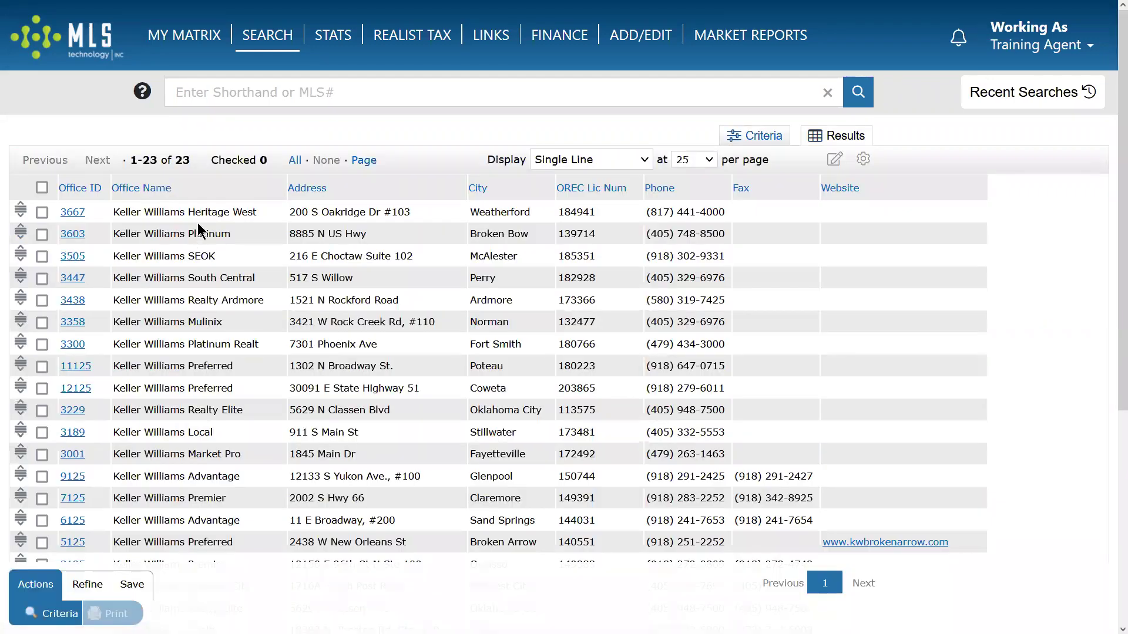
left_click_drag(188, 213, 255, 212)
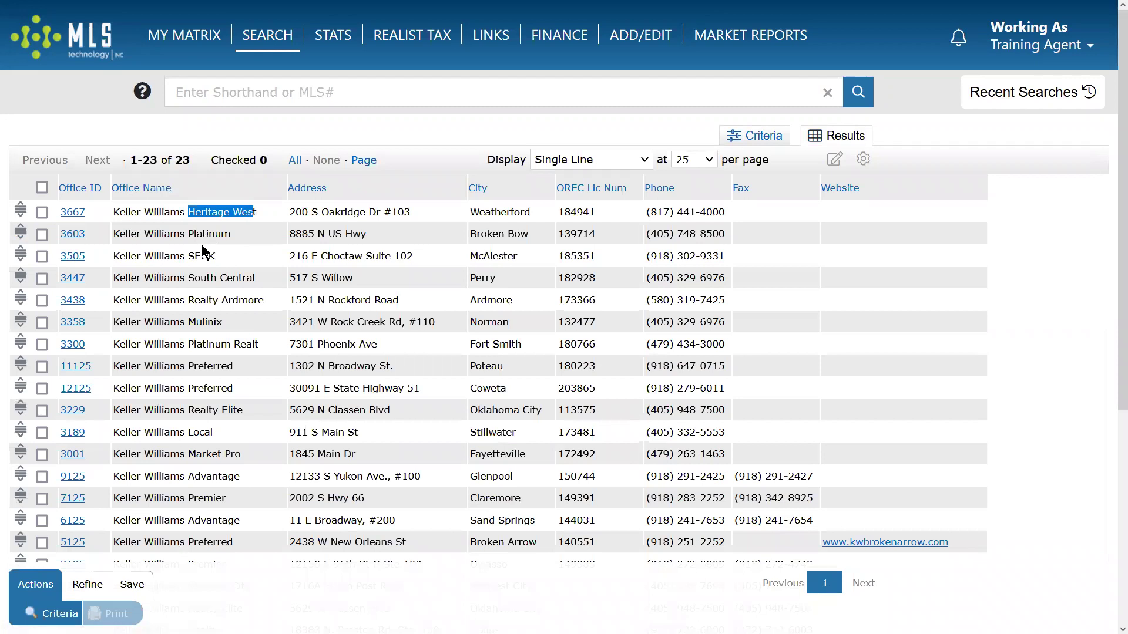
double_click(188, 234)
left_click_drag(187, 257, 310, 267)
left_click(206, 301)
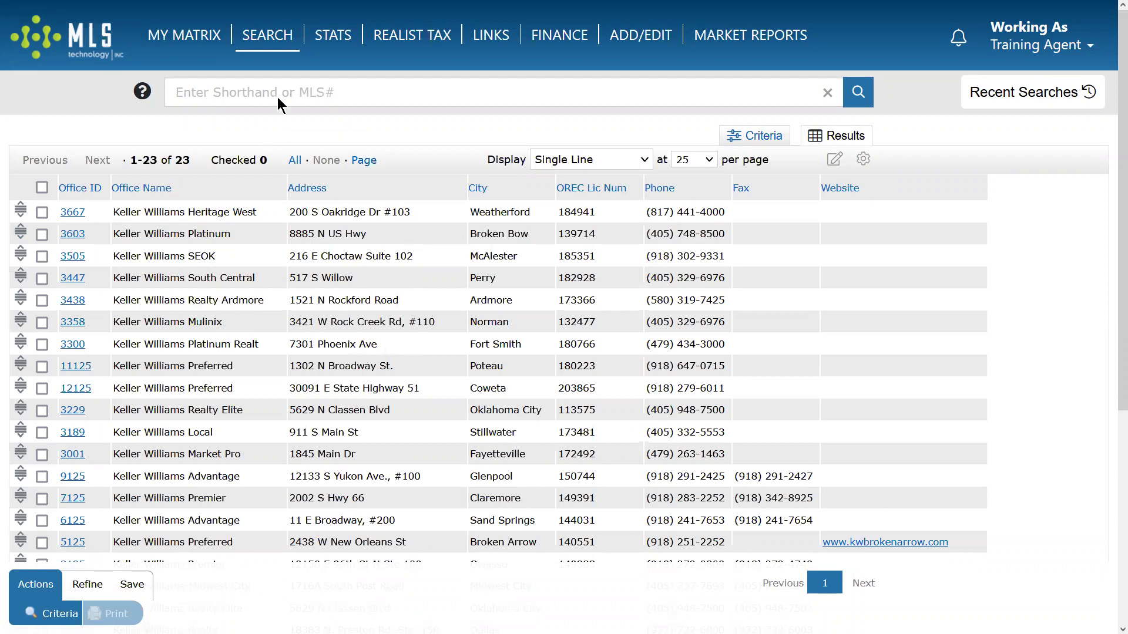
mouse_move(282, 35)
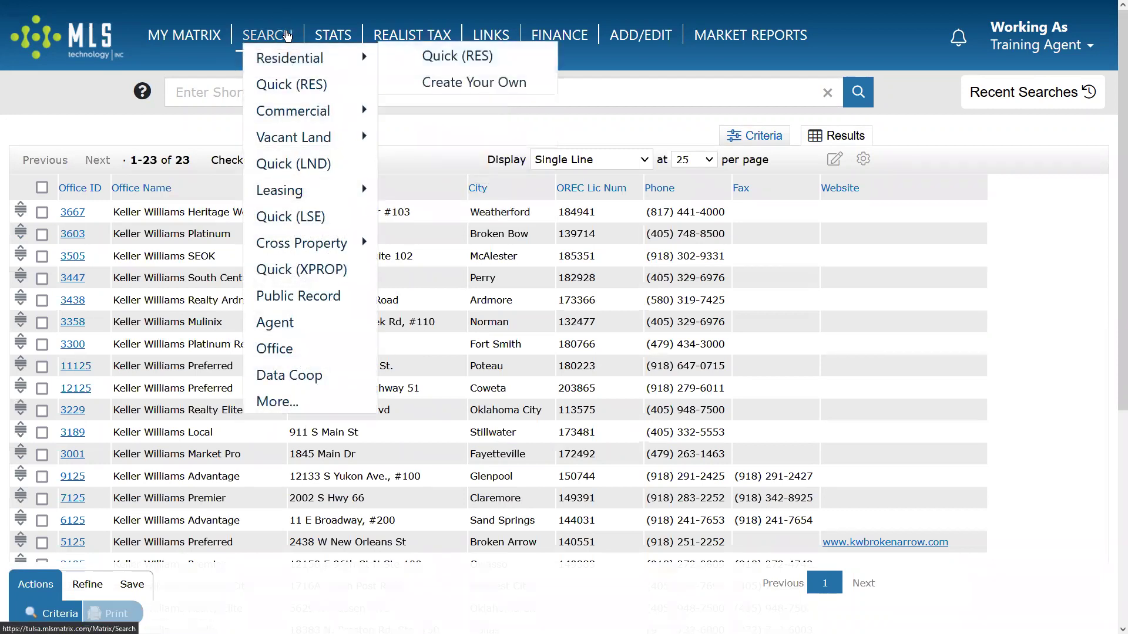
Reach the Open House search form (654 matches) at the bottom of the SEARCH > More list.
mouse_move(306, 113)
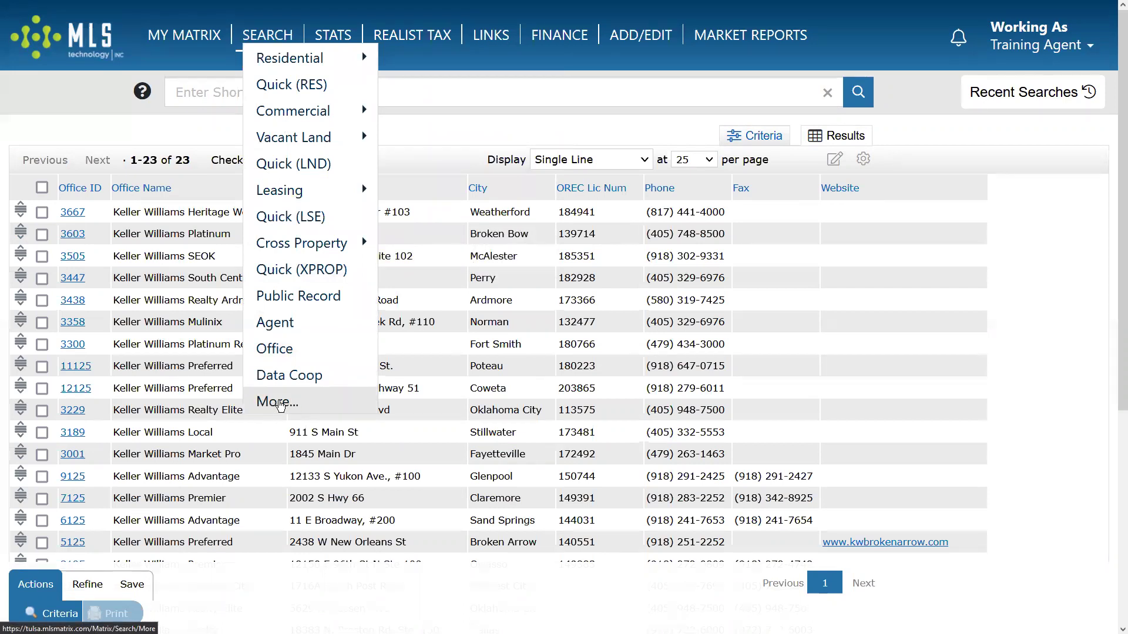
left_click(279, 403)
scroll(299, 394, "down", 5)
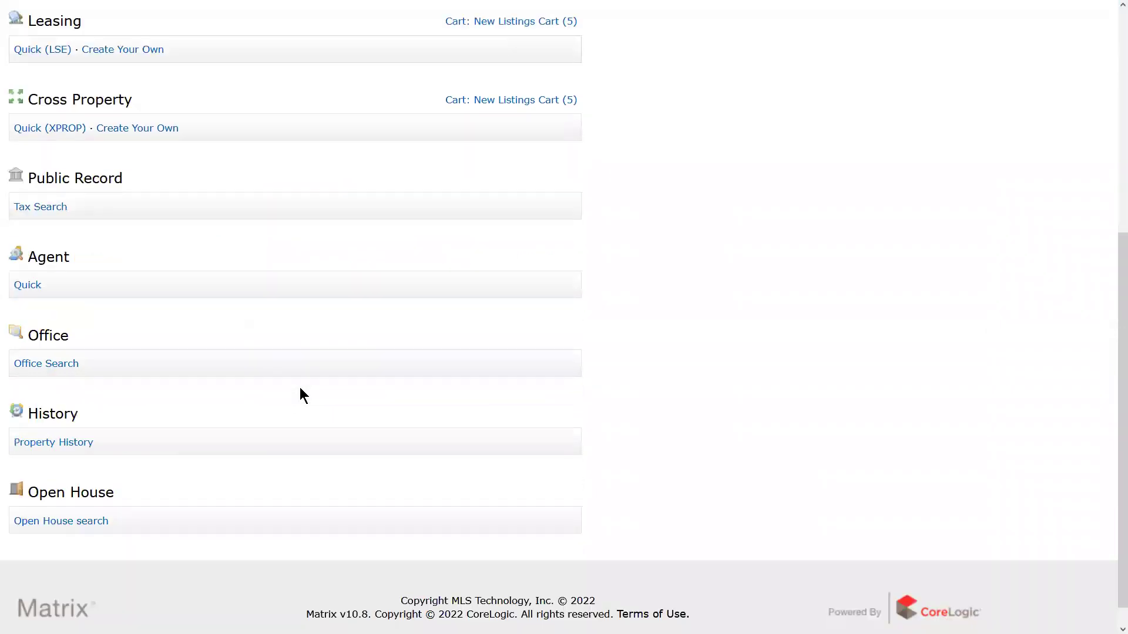
scroll(300, 389, "down", 1)
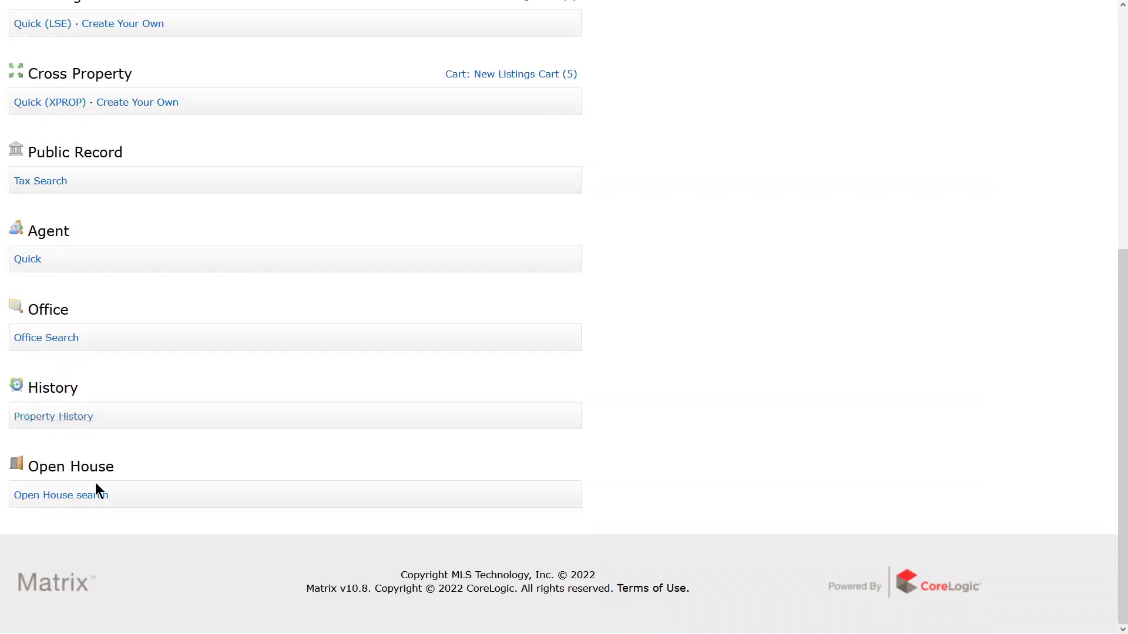
left_click(28, 496)
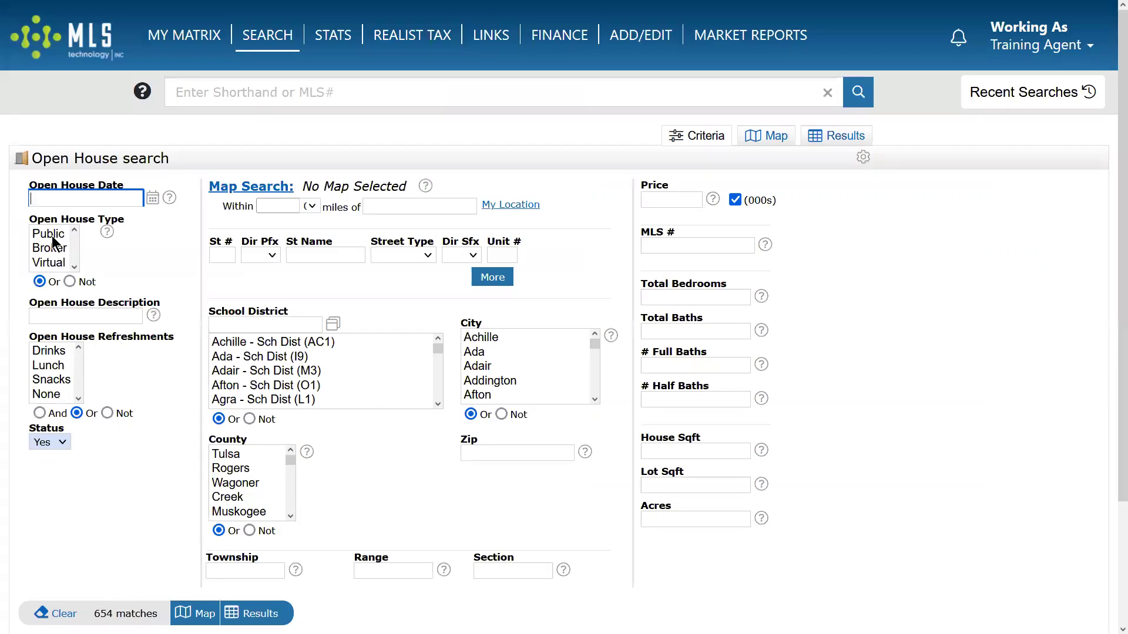
Search Public open houses offering Drinks in Tulsa, showing 6 results in the grid.
left_click(52, 234)
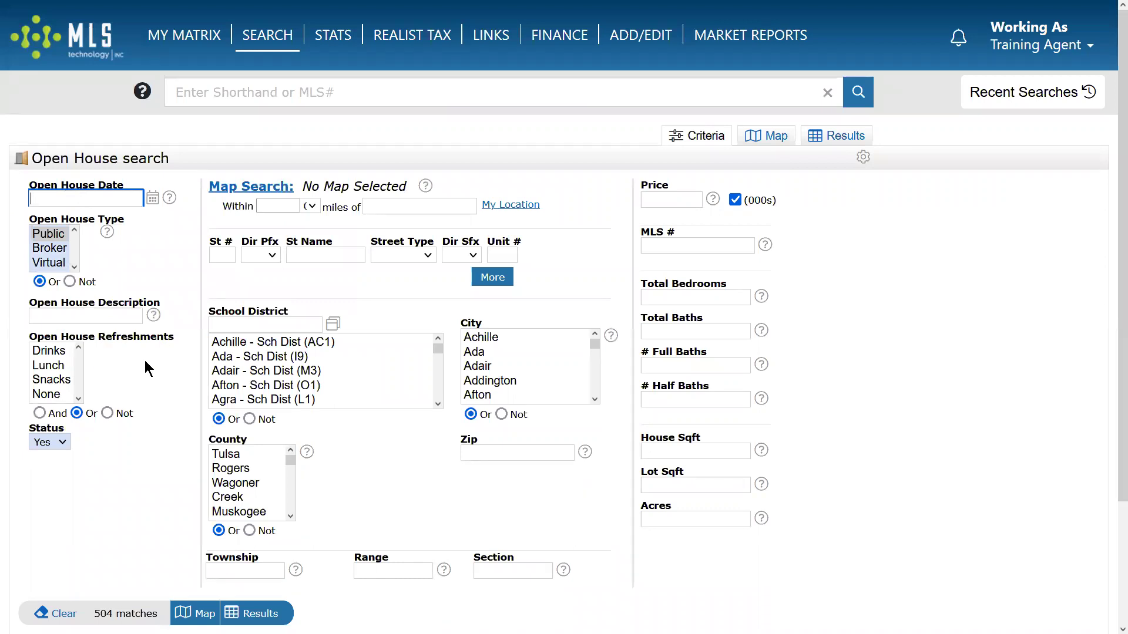
left_click(45, 351)
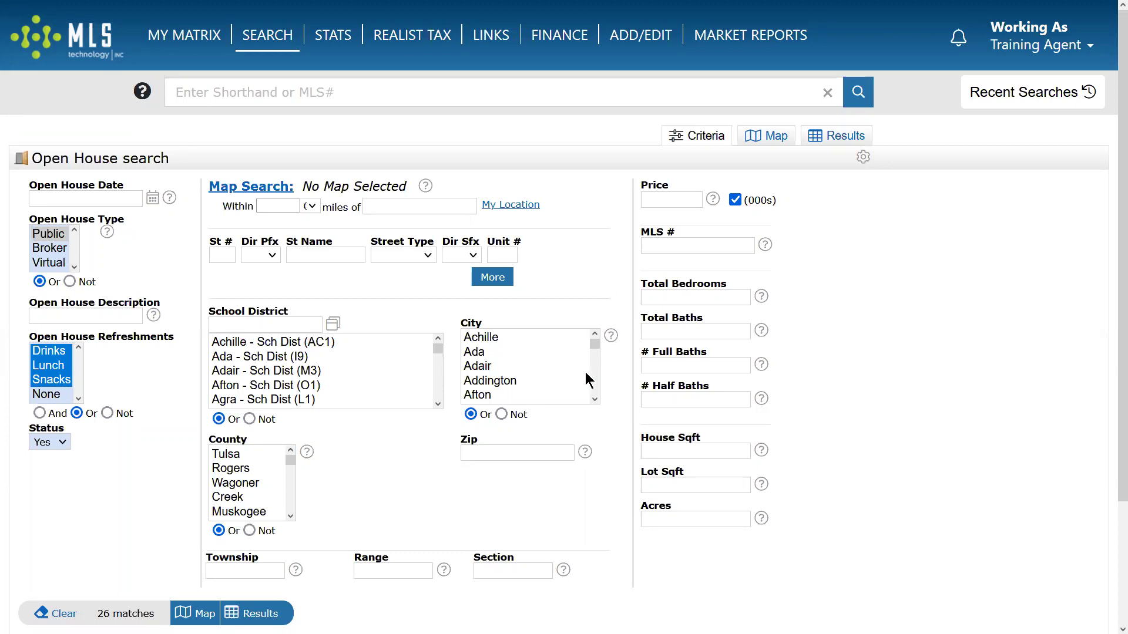
left_click(558, 379)
type("tul")
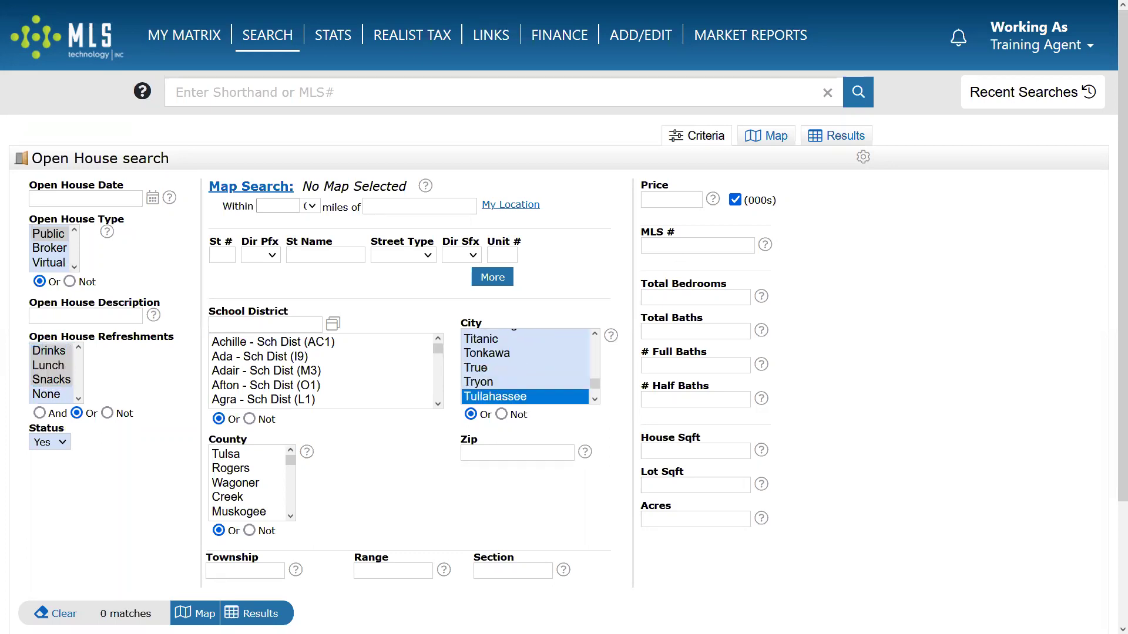
type("s")
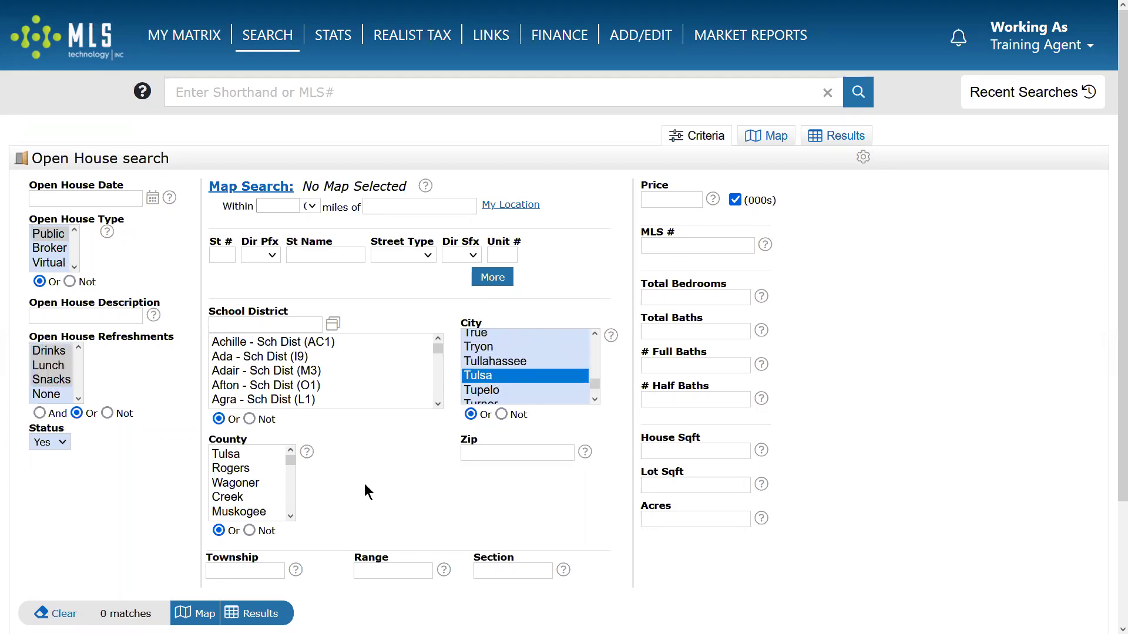
left_click(257, 614)
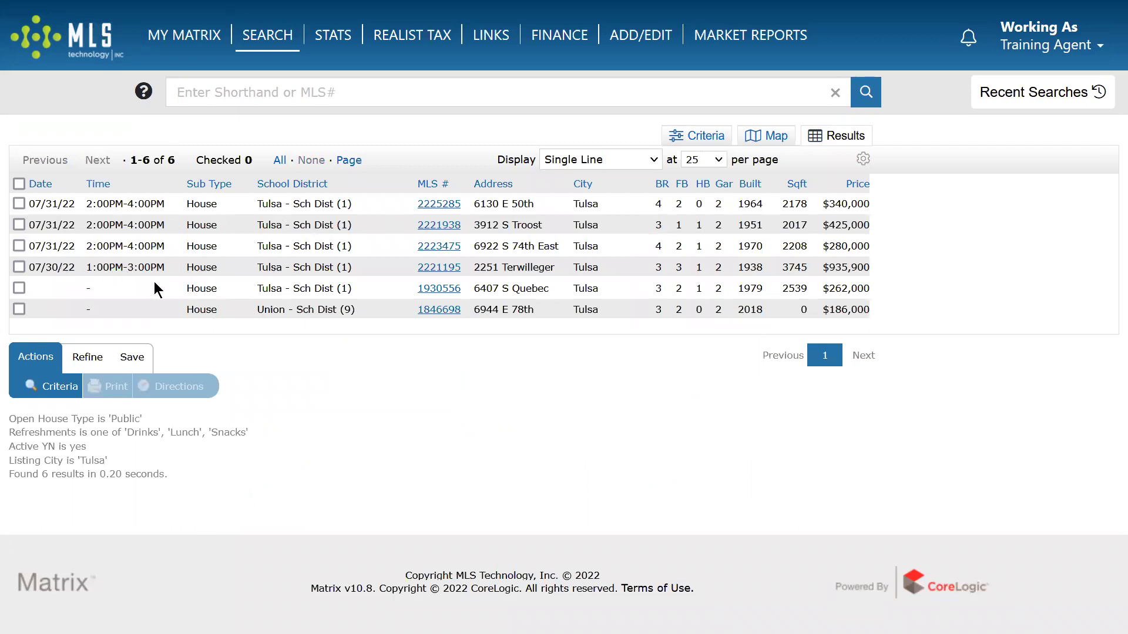
left_click_drag(45, 267, 351, 265)
left_click(391, 249)
Open the Quick (RES) search form, briefly visiting the custom residential search page.
mouse_move(262, 40)
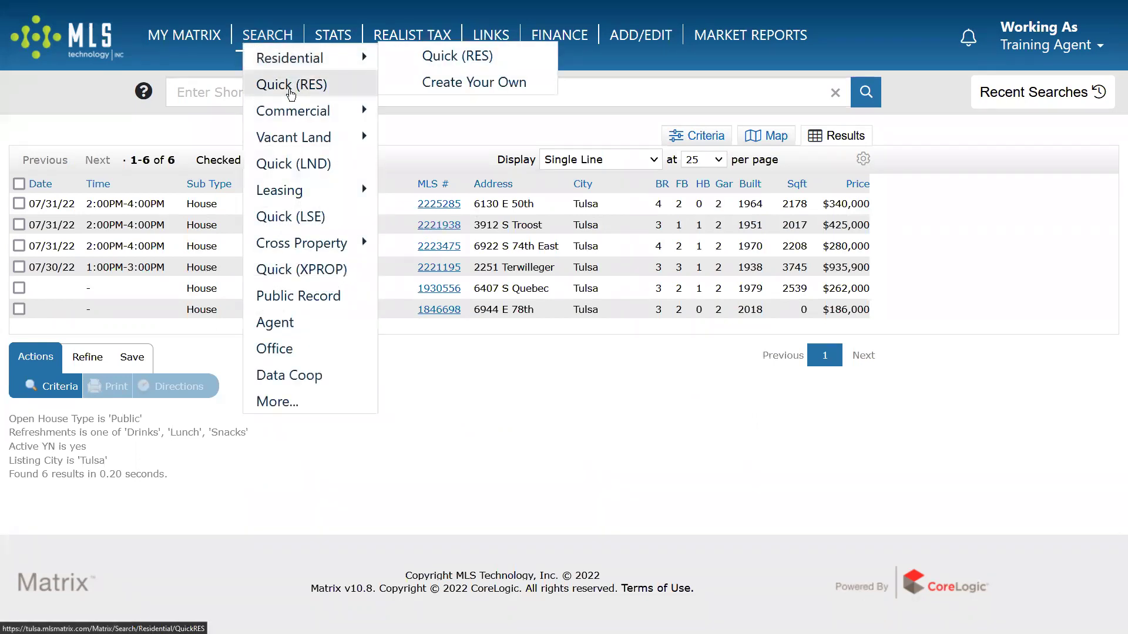
left_click(289, 87)
left_click(816, 321)
mouse_move(248, 44)
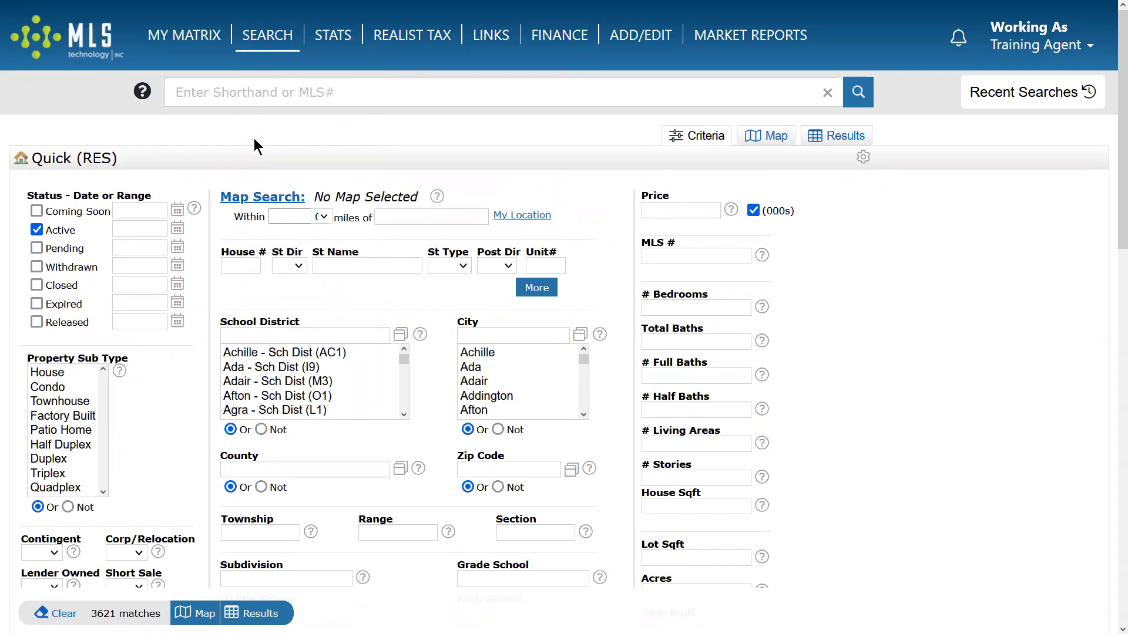
mouse_move(167, 52)
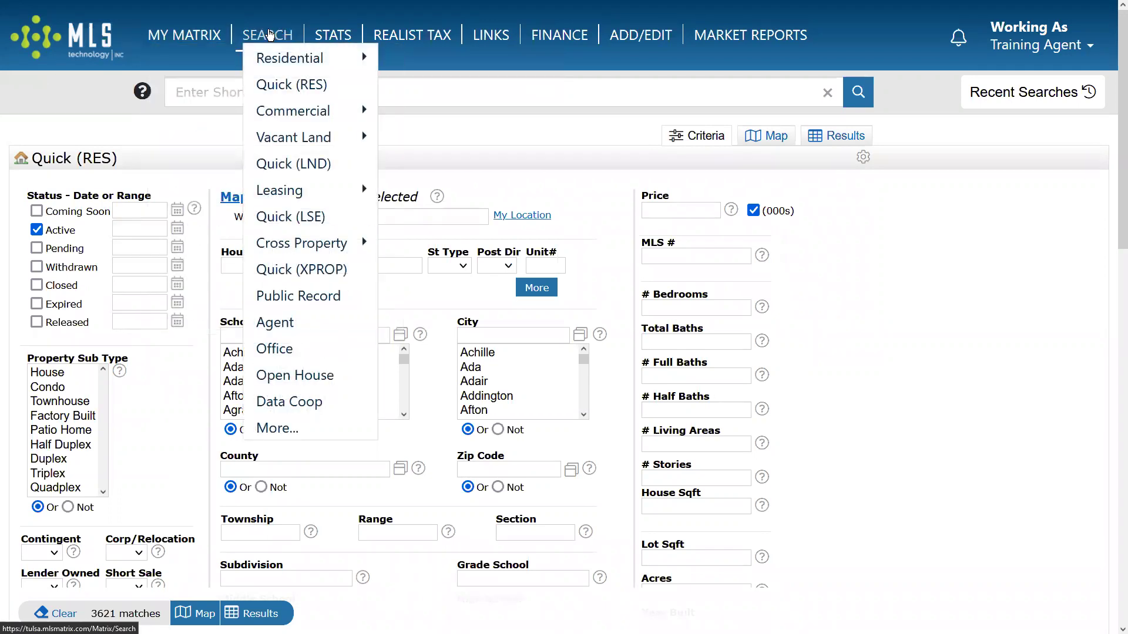
mouse_move(305, 58)
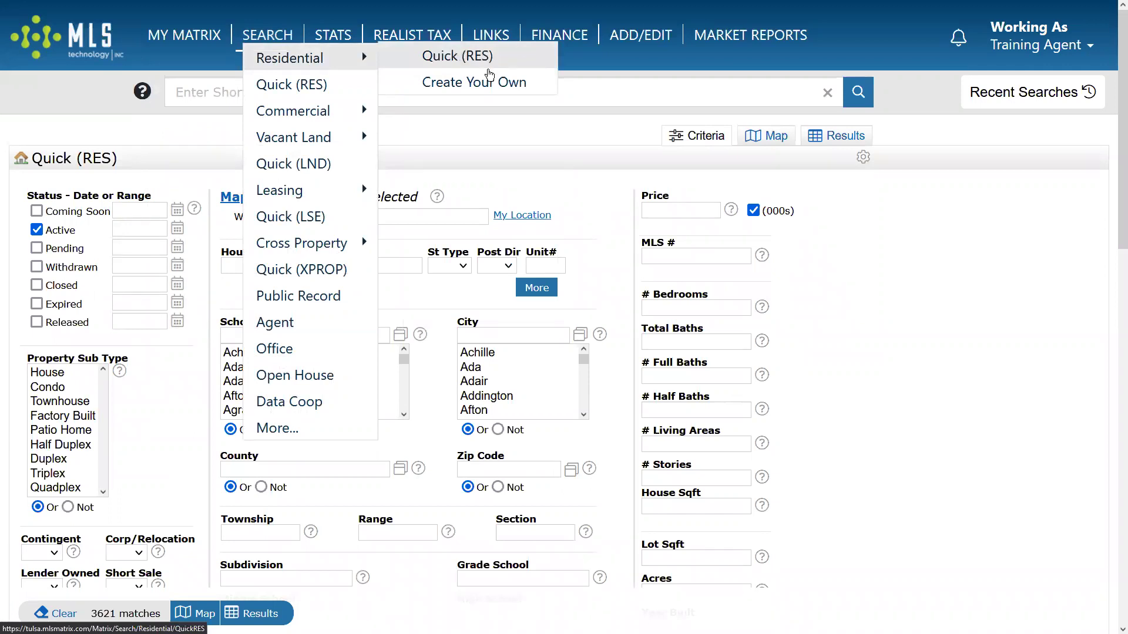
left_click(470, 87)
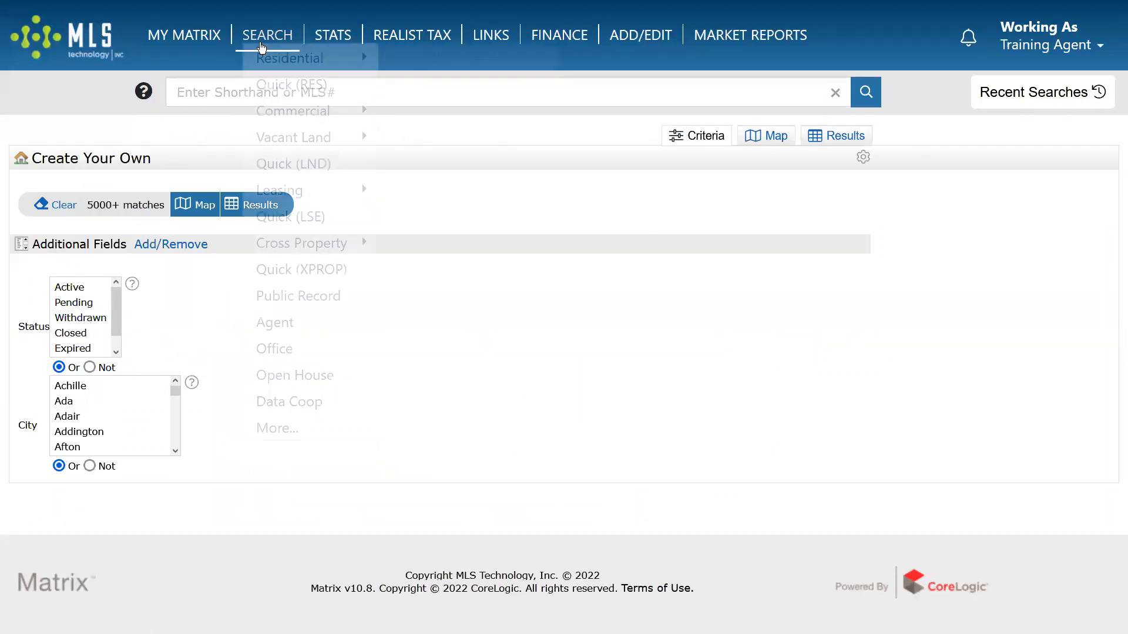
mouse_move(306, 57)
left_click(456, 59)
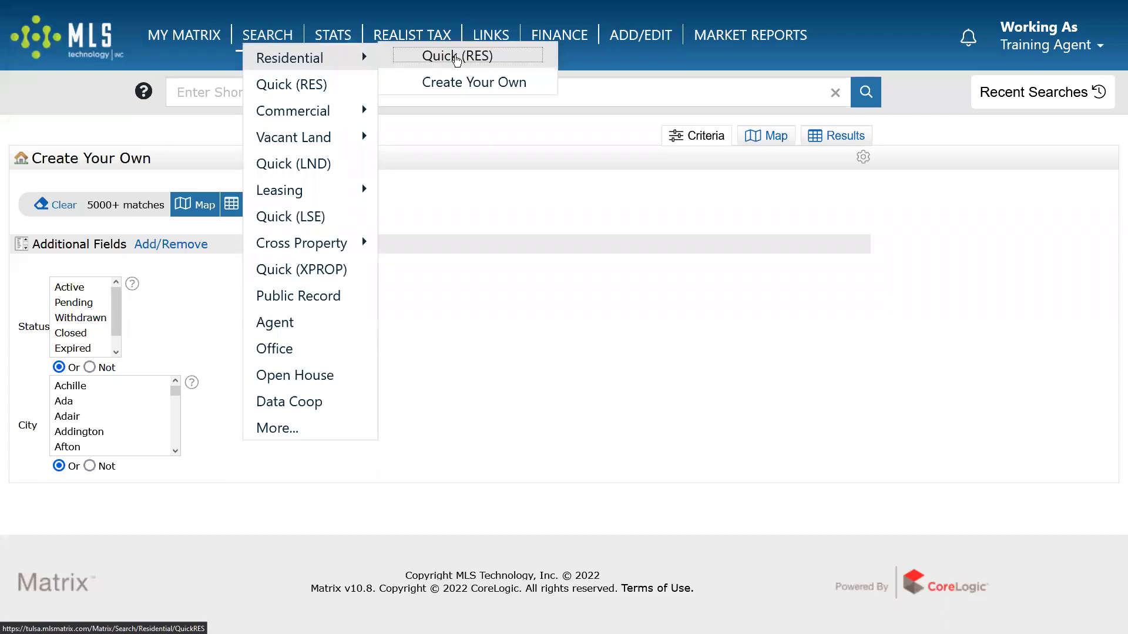
Include Pending and Closed listings and inspect the Pending 0-180 day date range.
mouse_move(269, 38)
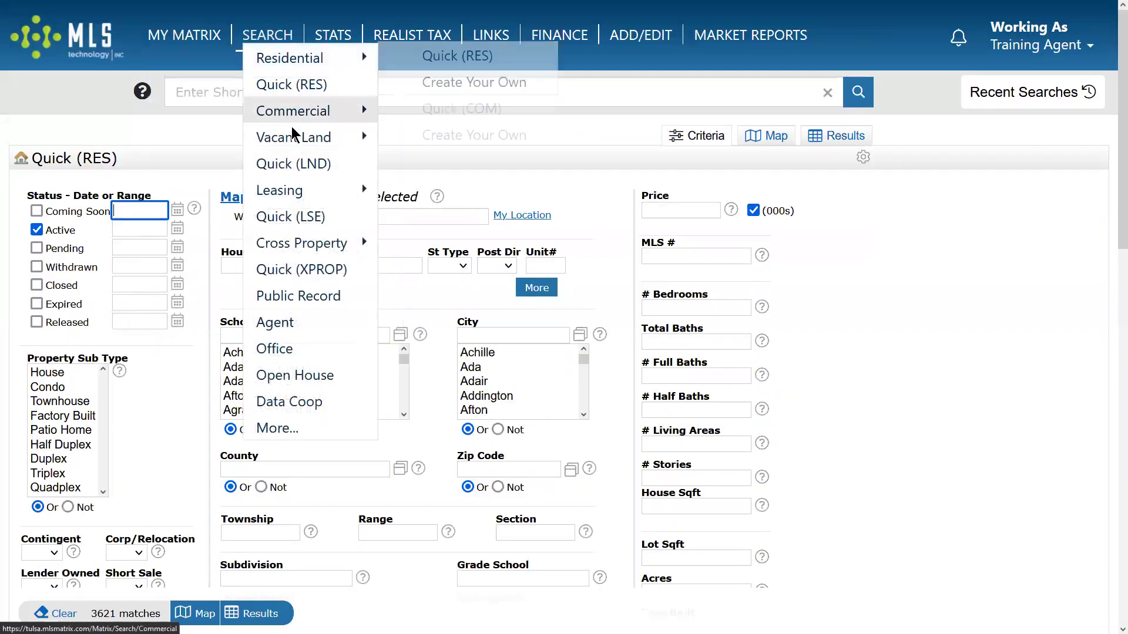
mouse_move(323, 242)
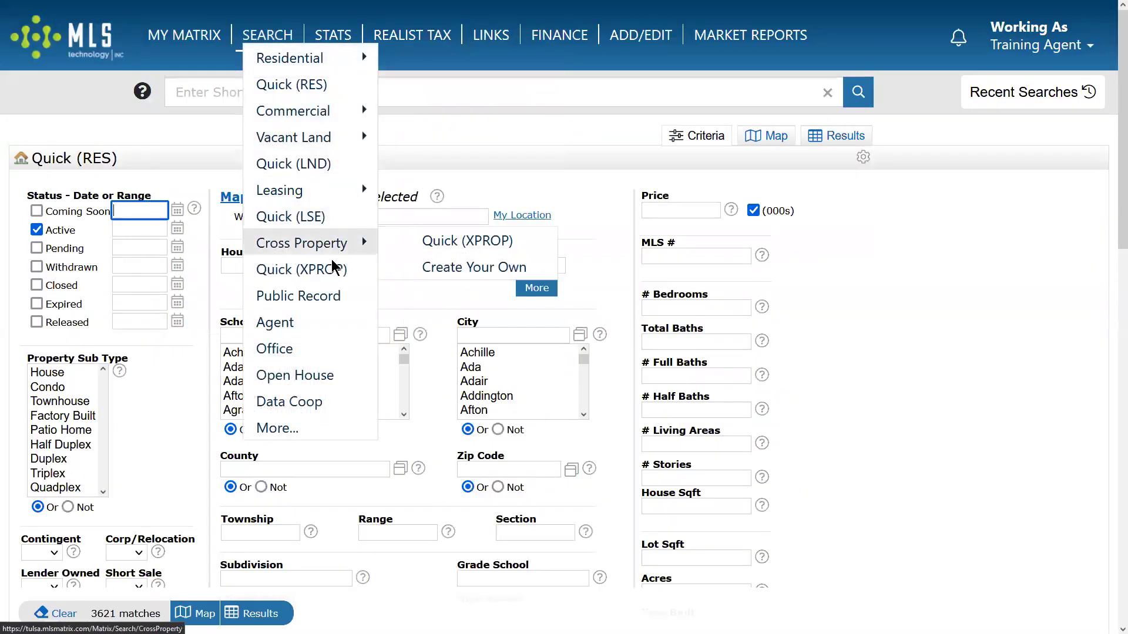
mouse_move(298, 111)
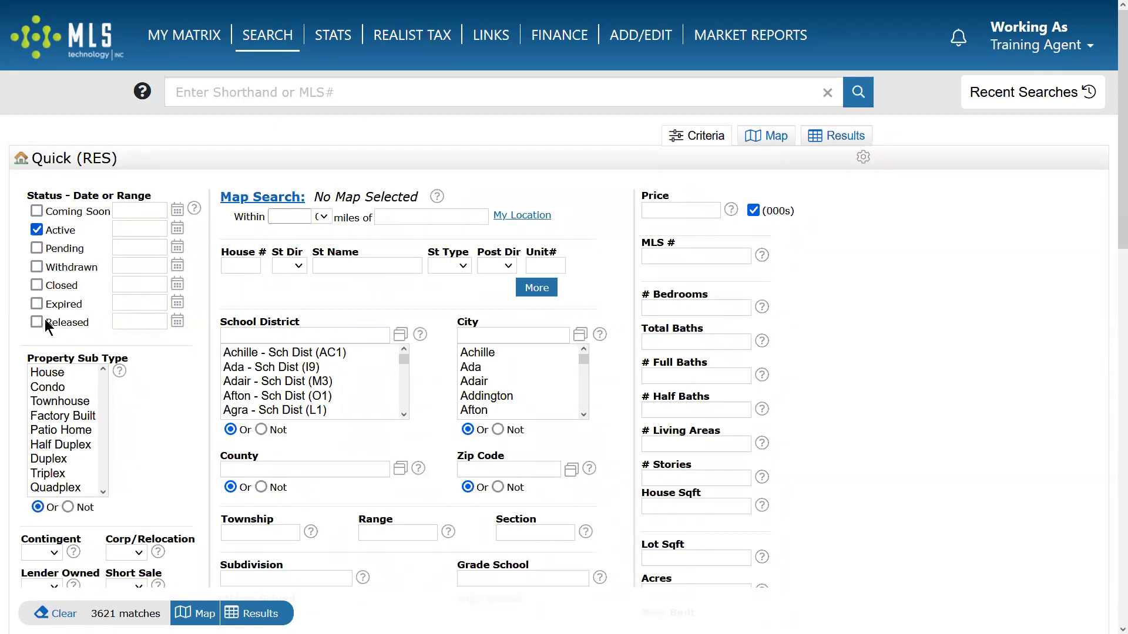
left_click(37, 248)
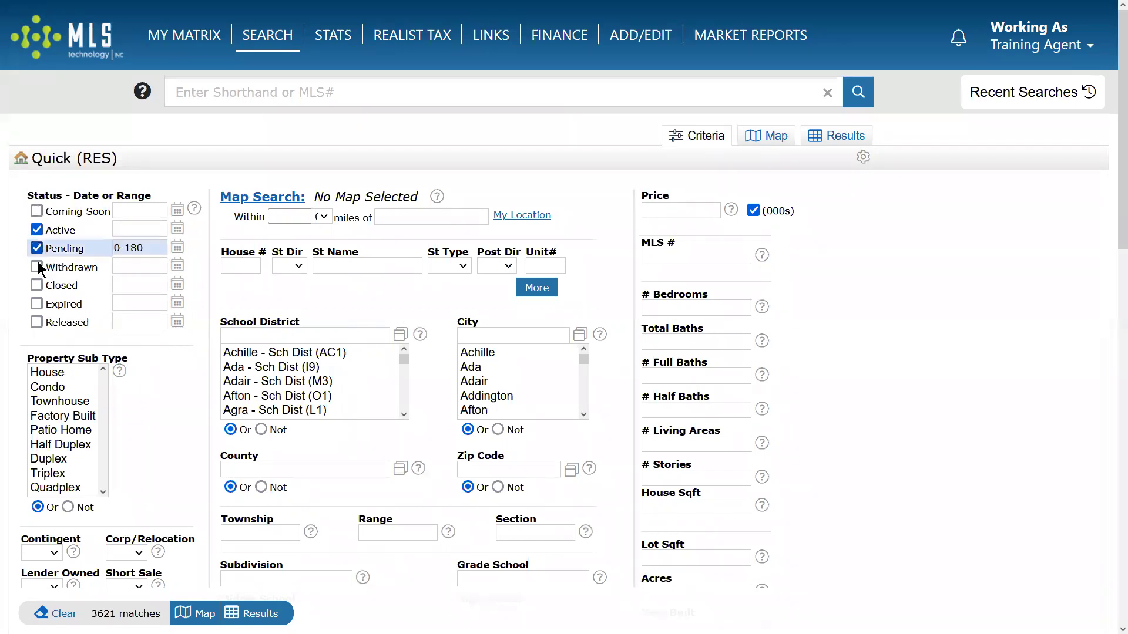
left_click(36, 285)
left_click(126, 247)
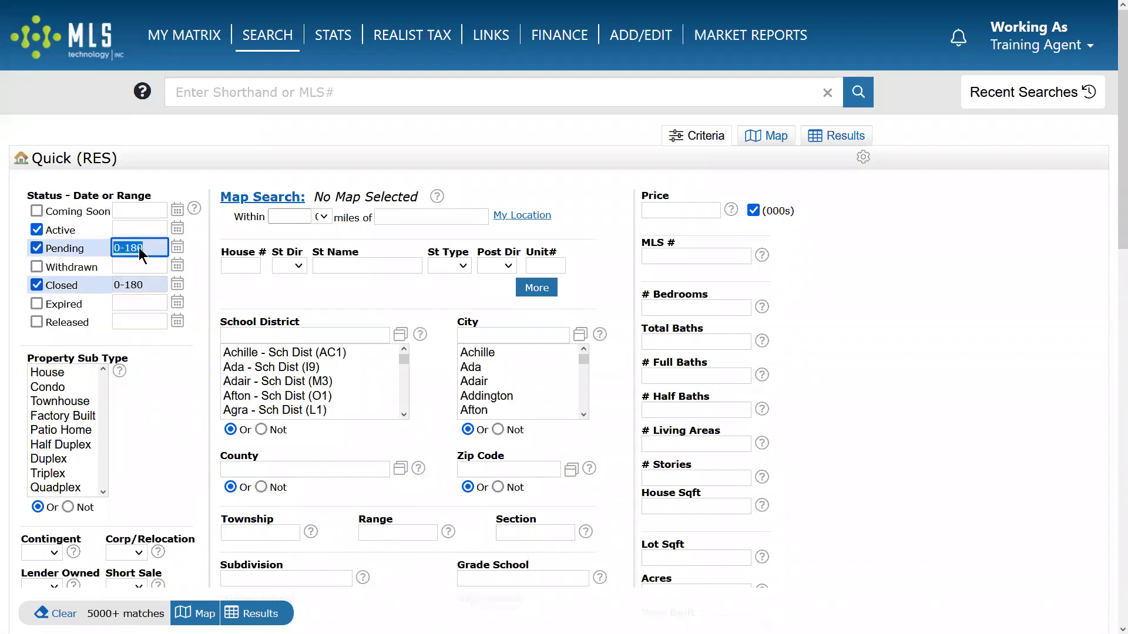
left_click(116, 248)
left_click_drag(179, 243, 188, 308)
left_click(128, 247)
Remove Pending and Closed again, leaving Active only at 3621 matches, and preview the Closed date picker.
left_click(37, 247)
left_click(36, 284)
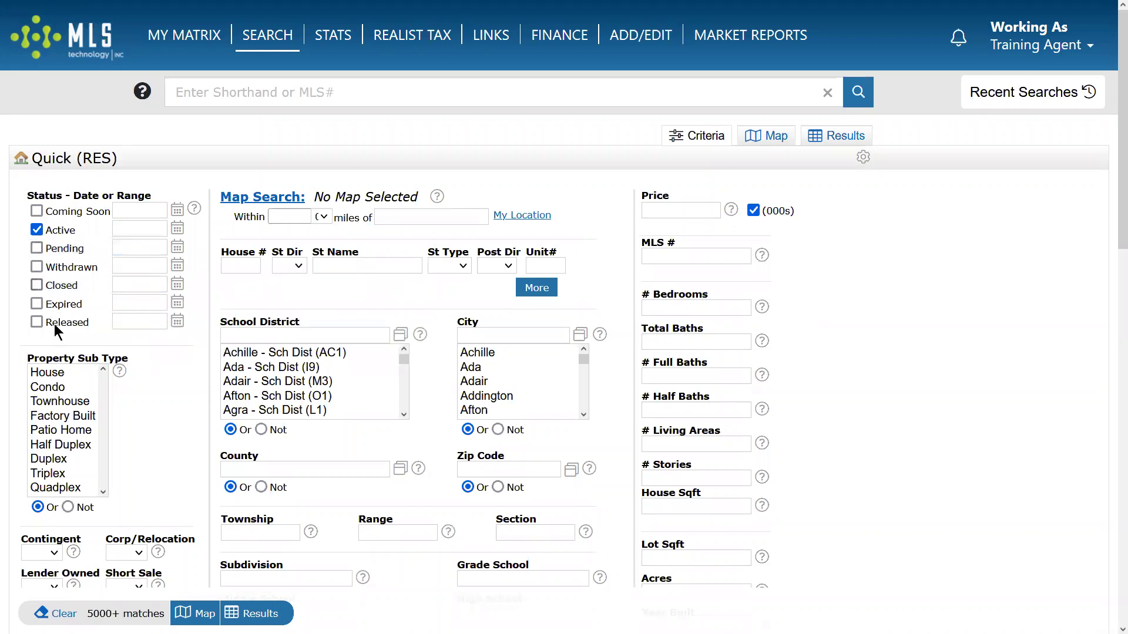
left_click(37, 284)
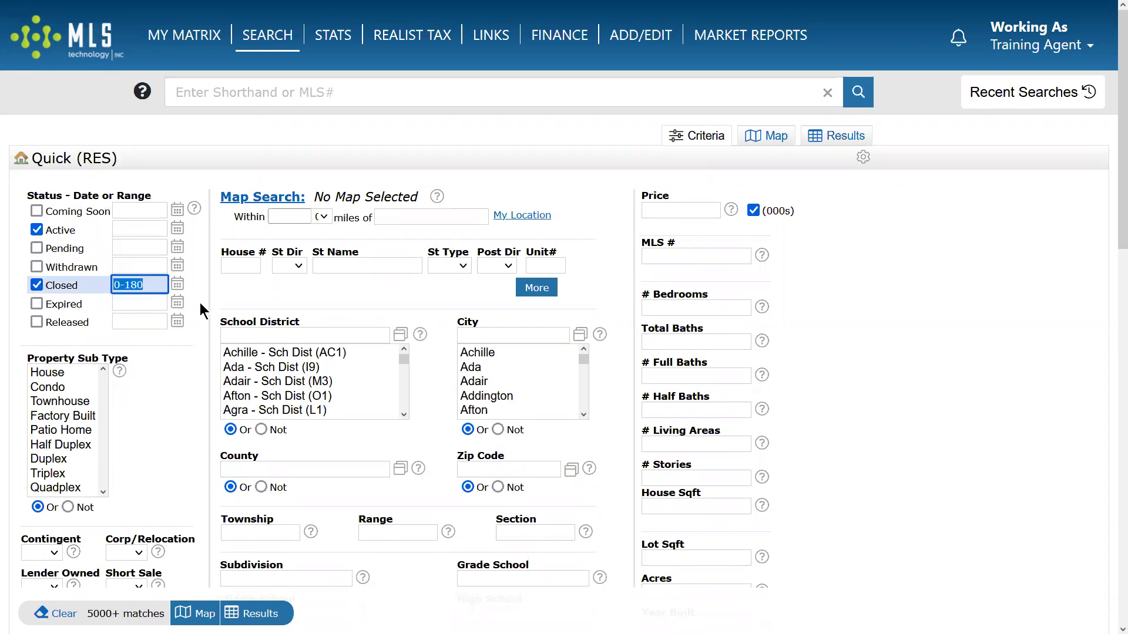
left_click(50, 284)
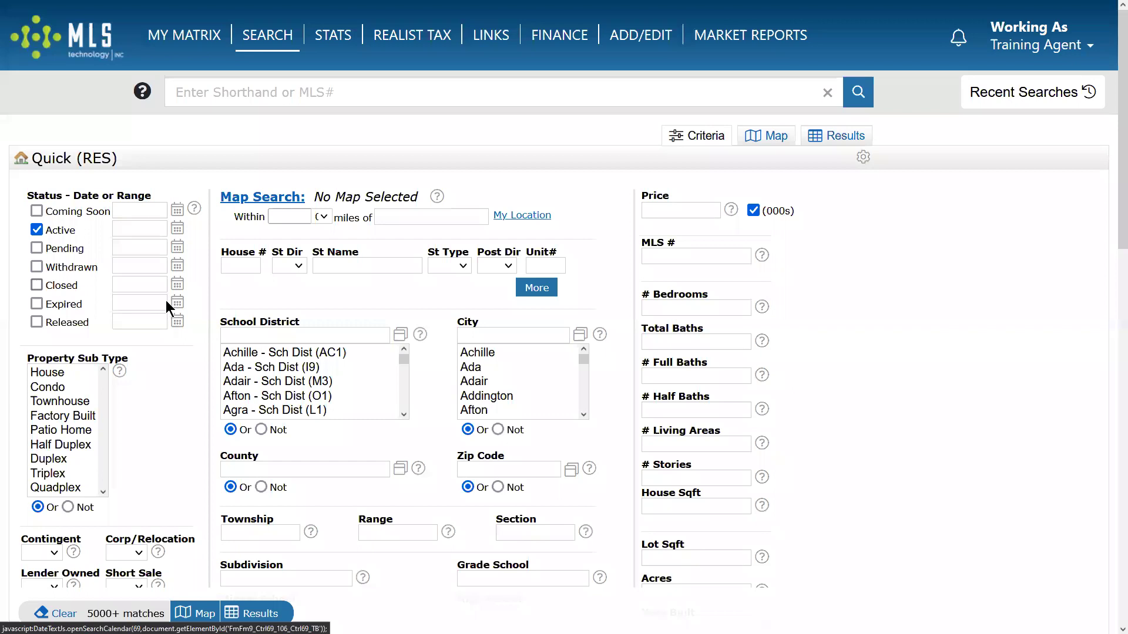
left_click(178, 284)
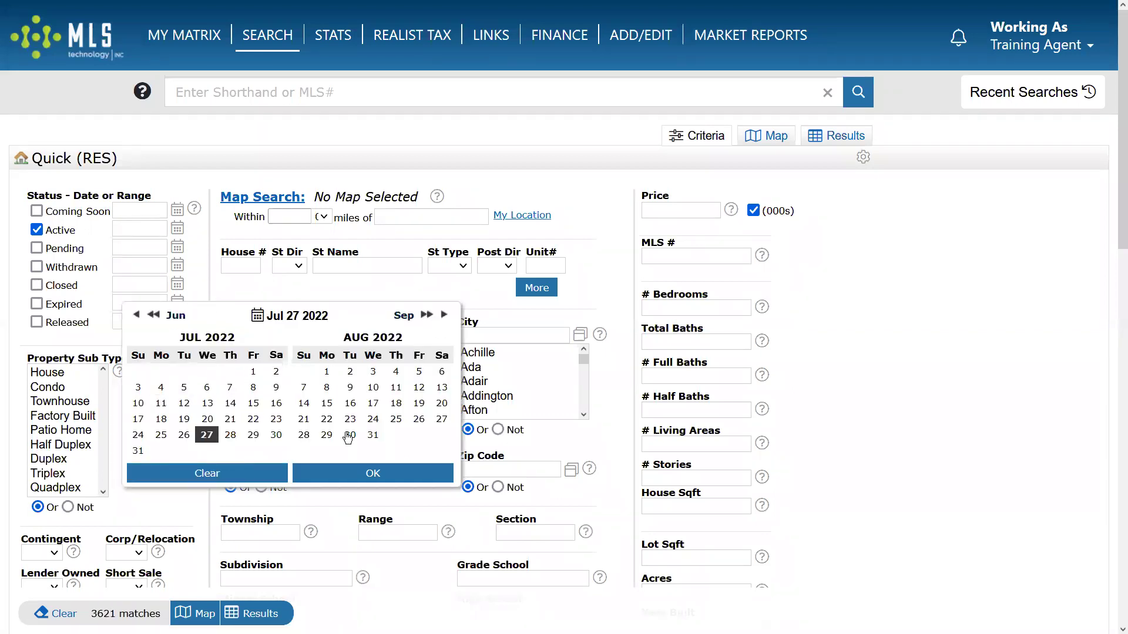
left_click(198, 279)
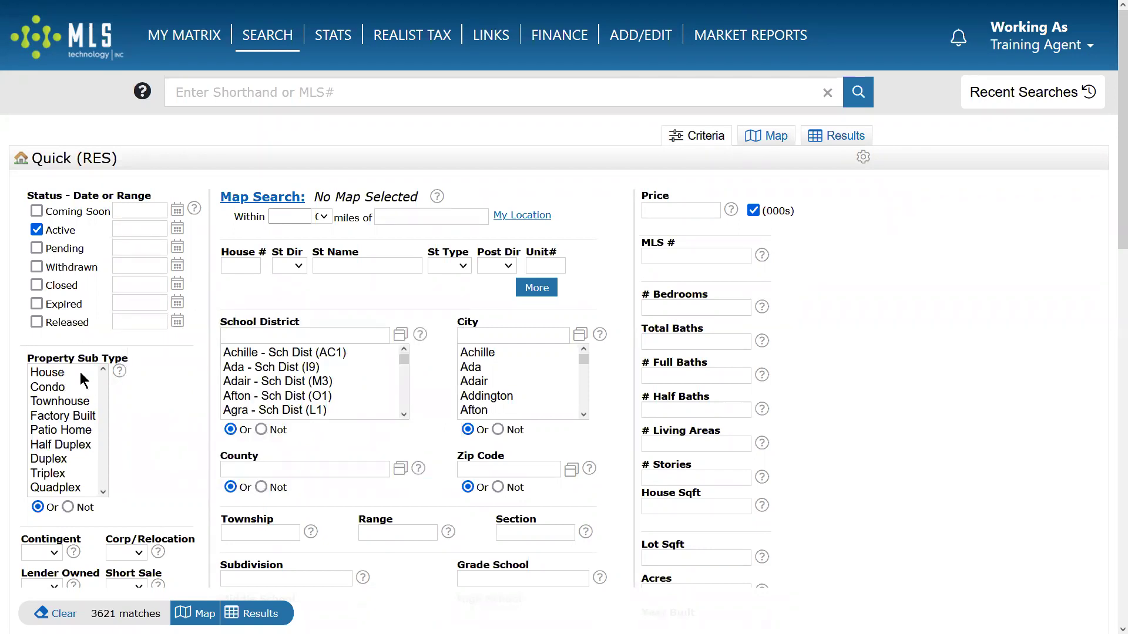
mouse_move(282, 44)
double_click(98, 158)
scroll(159, 460, "down", 2)
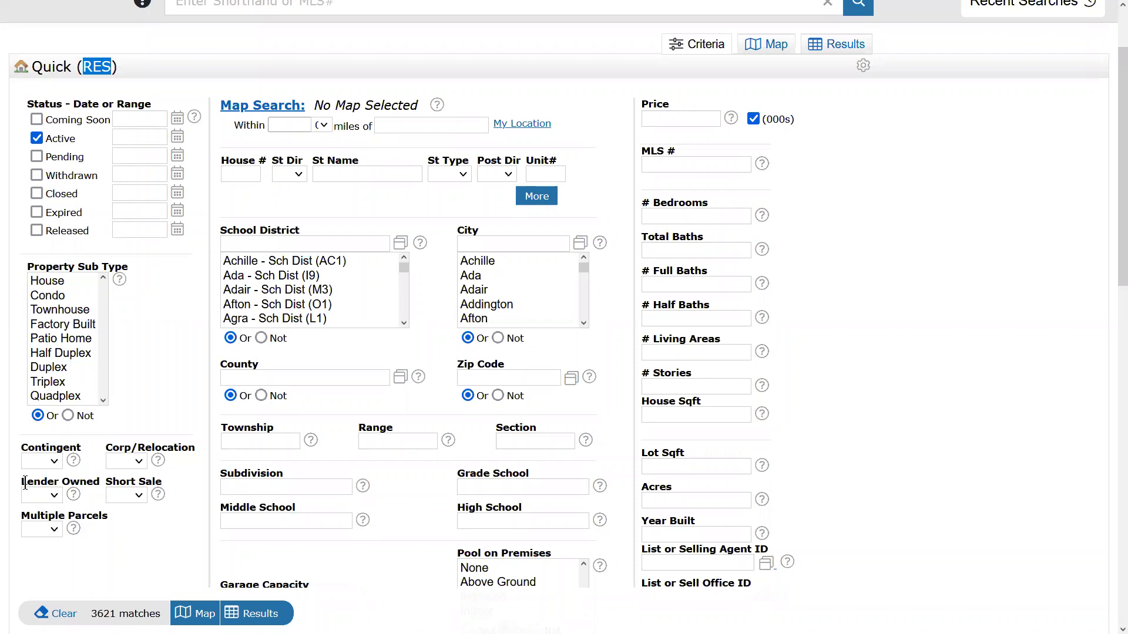
left_click_drag(22, 482, 96, 481)
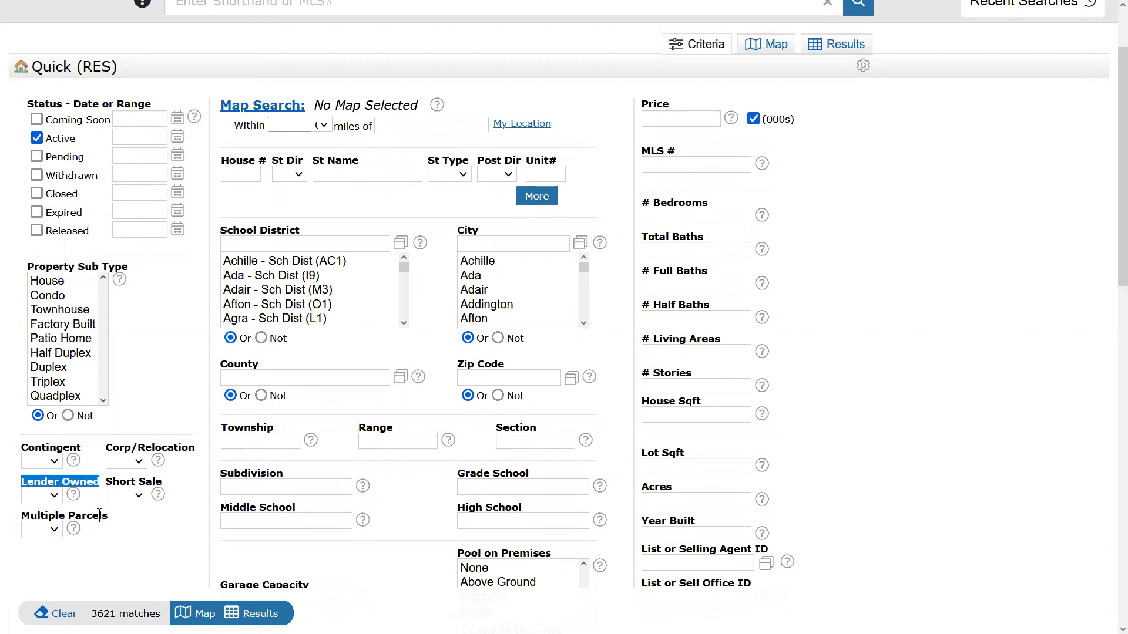
left_click_drag(22, 482, 99, 481)
left_click(43, 495)
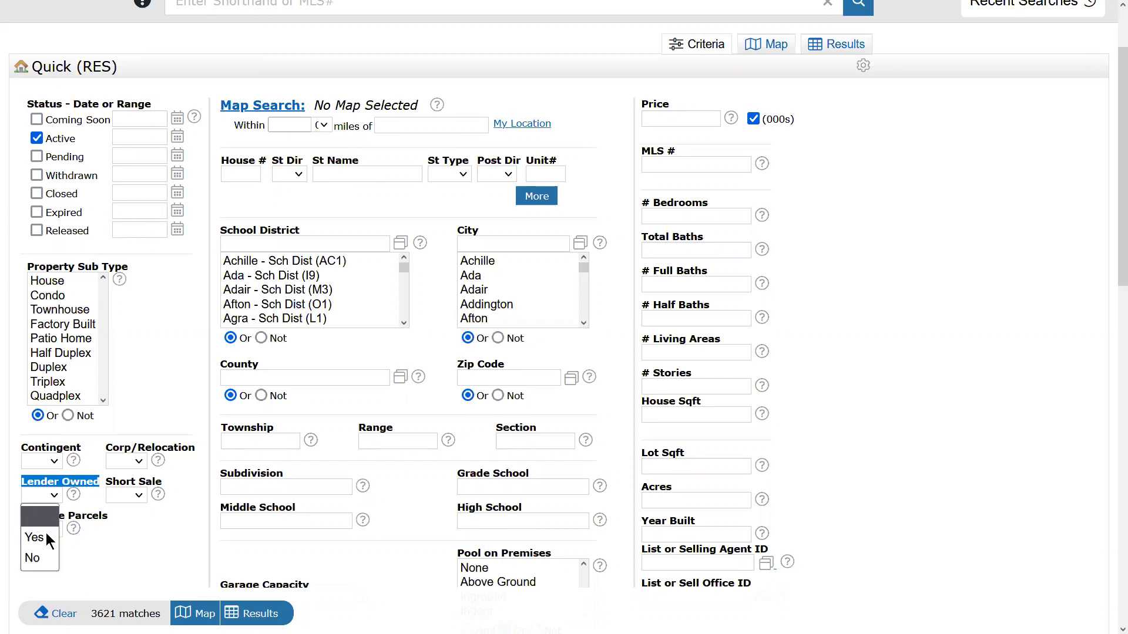
left_click(46, 537)
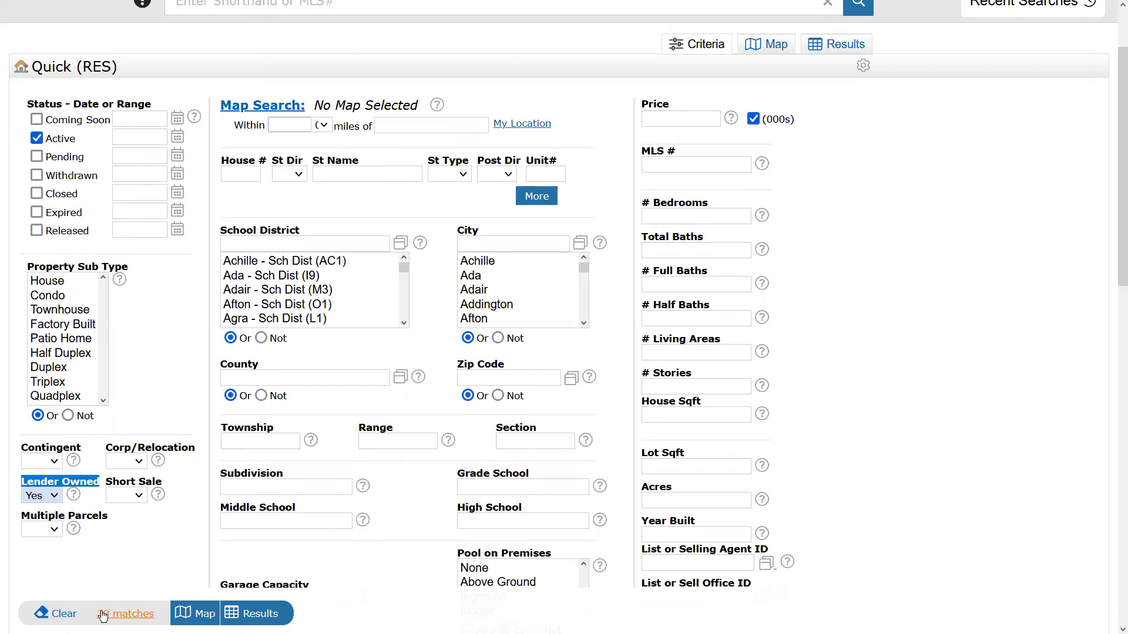
left_click(52, 497)
left_click(50, 518)
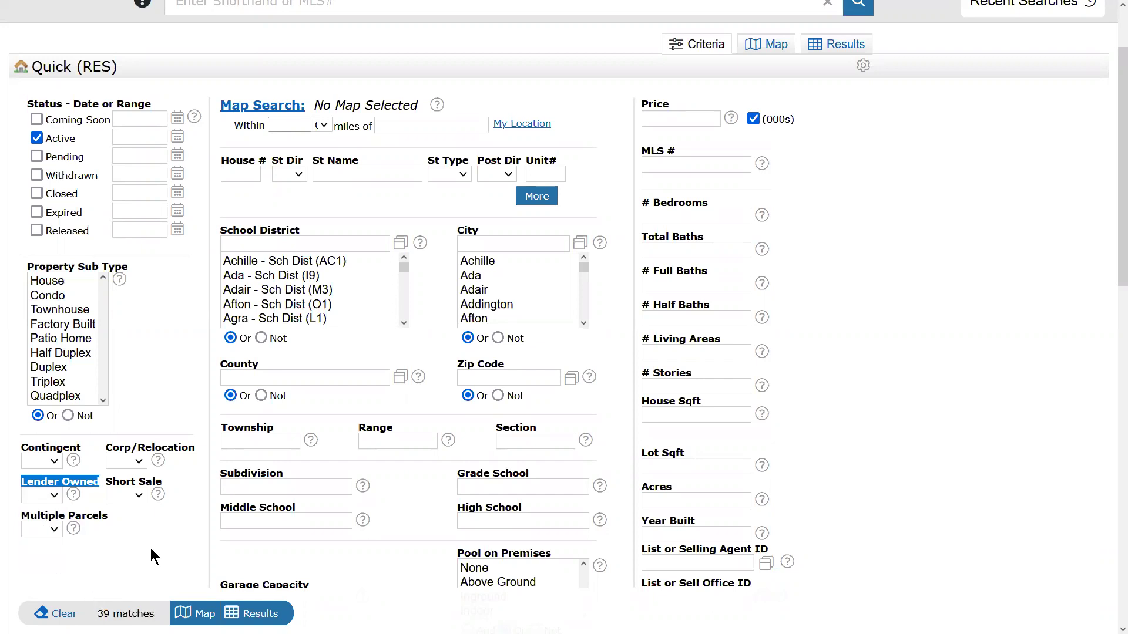
left_click(168, 555)
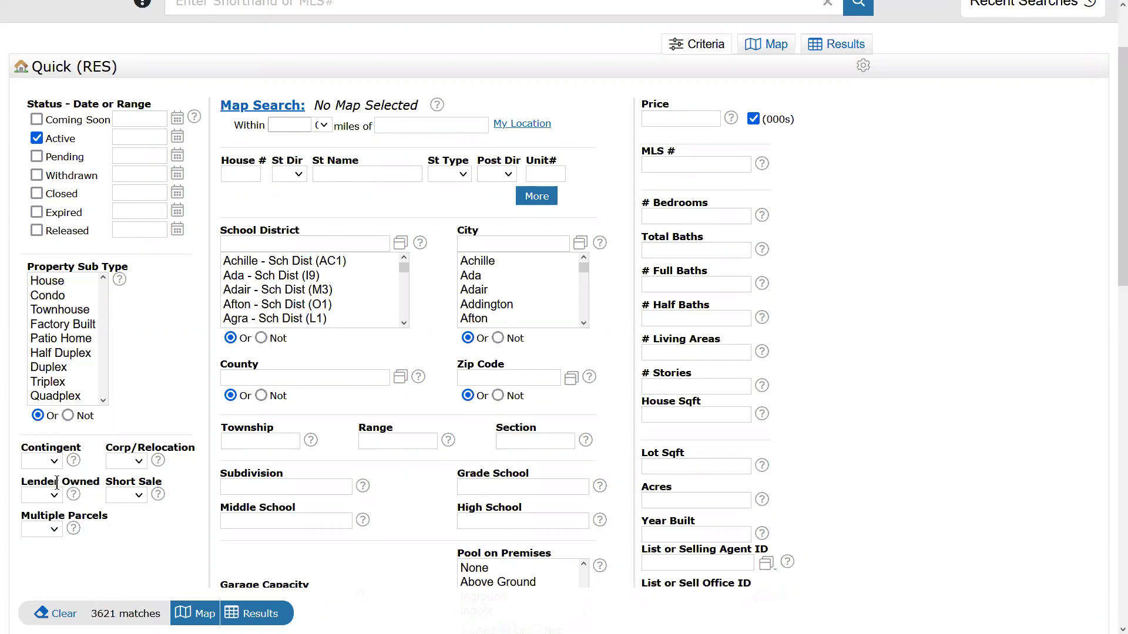
left_click_drag(23, 483, 98, 486)
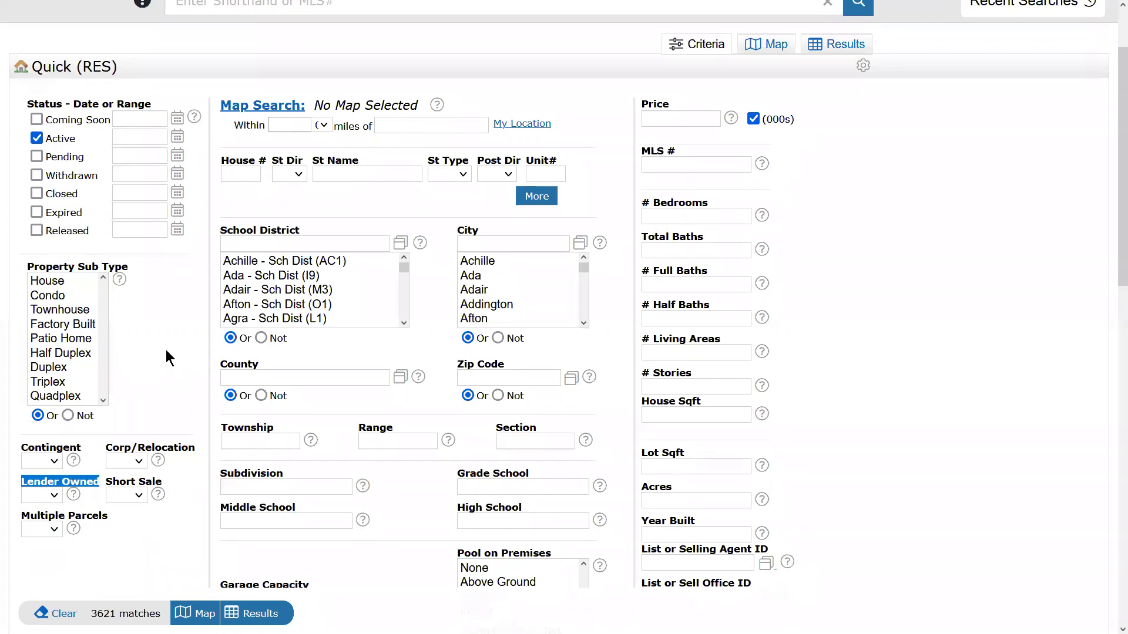
left_click(158, 306)
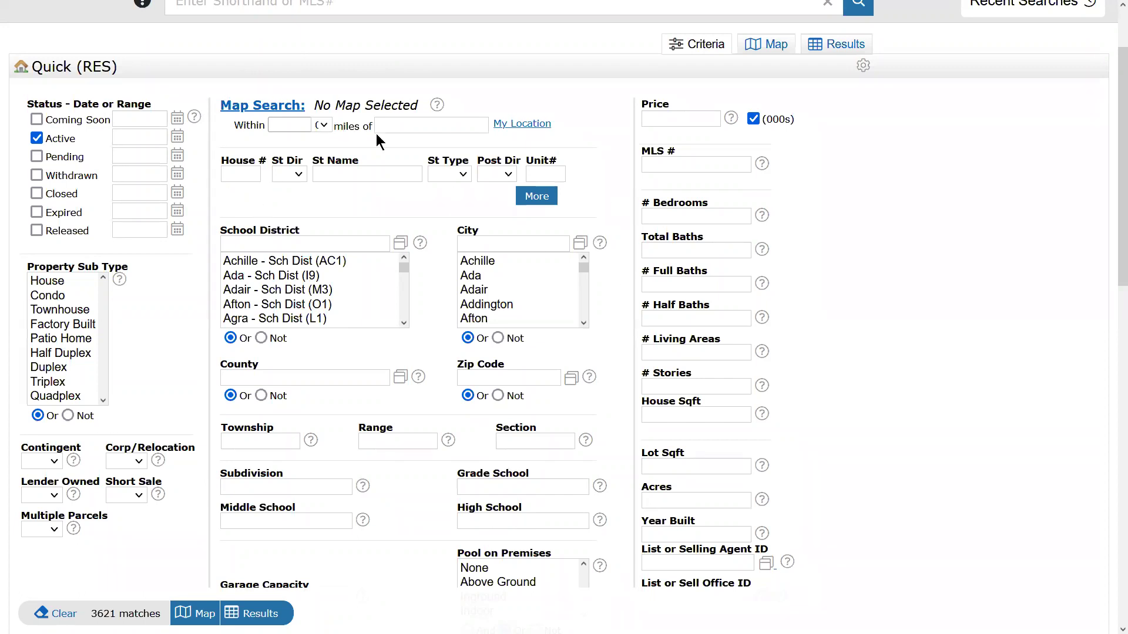
left_click(542, 197)
left_click(542, 213)
left_click(542, 229)
left_click(541, 246)
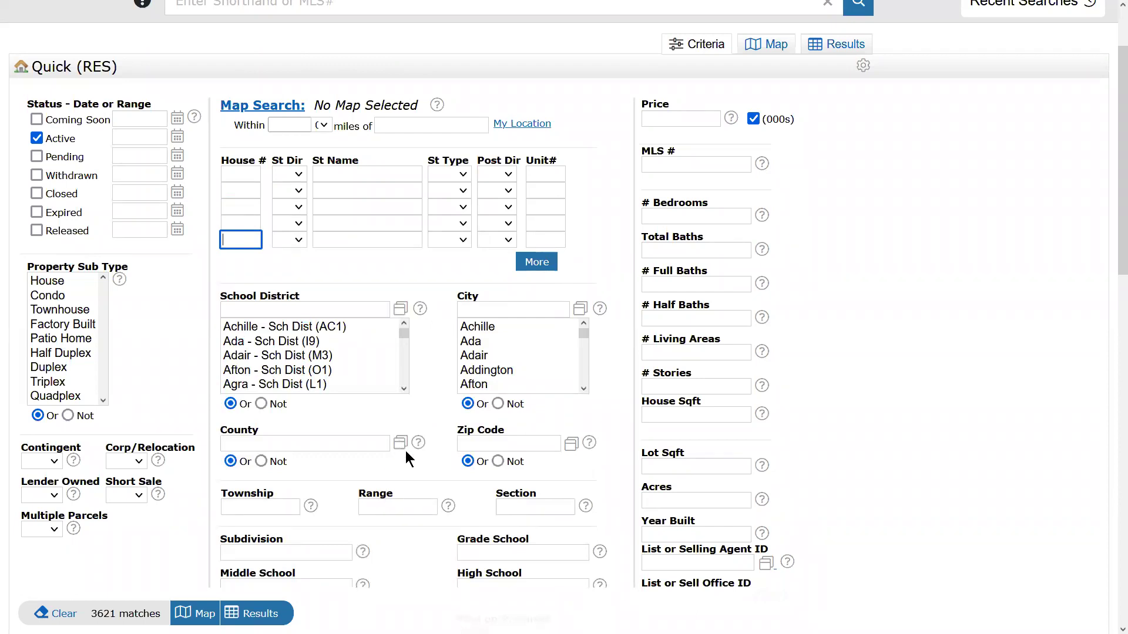
scroll(404, 440, "down", 6)
scroll(399, 433, "up", 3)
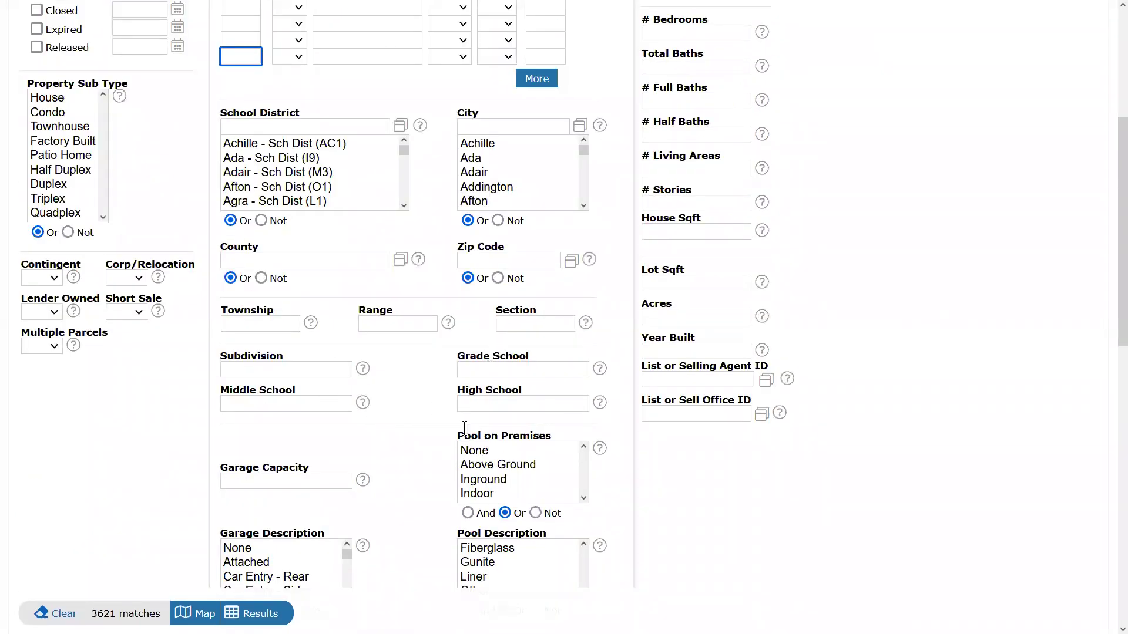
scroll(404, 394, "down", 5)
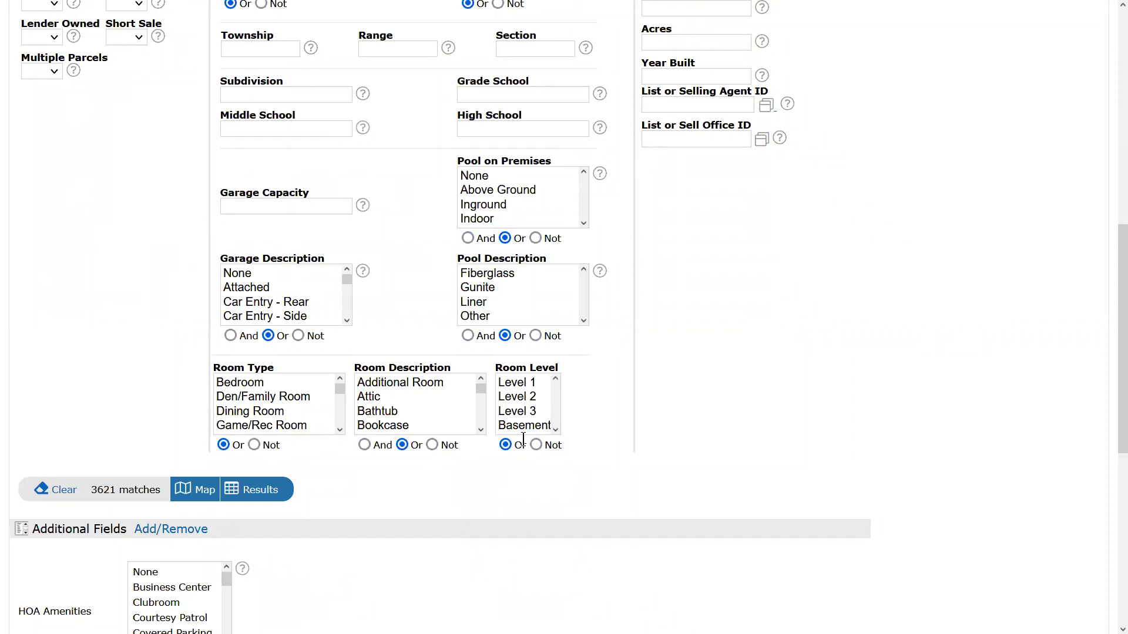
scroll(591, 446, "up", 8)
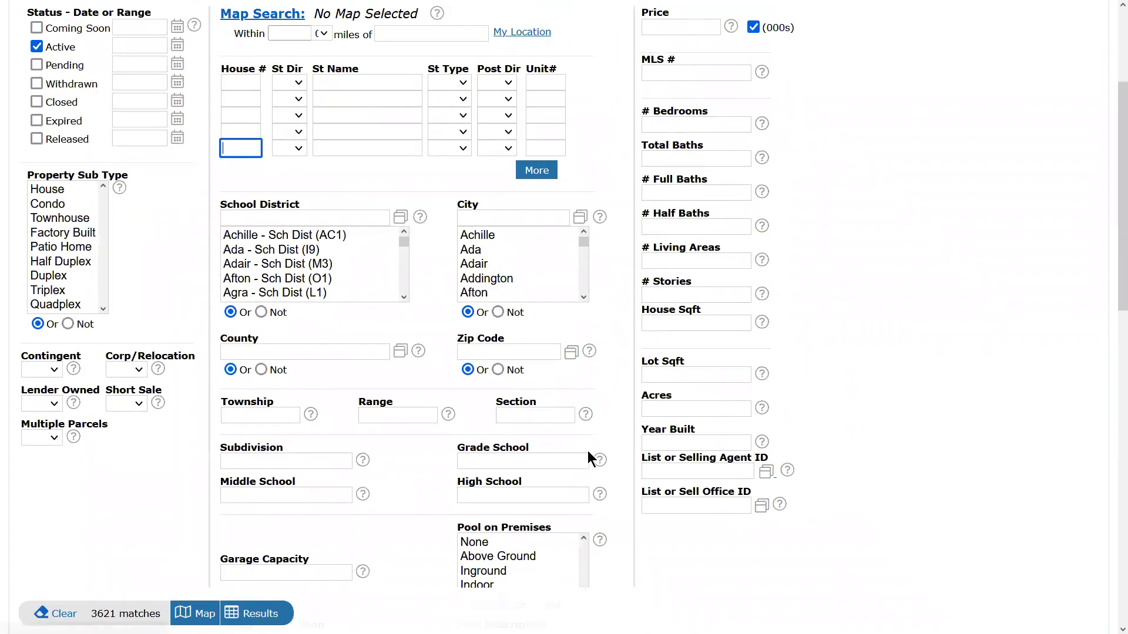
scroll(585, 450, "up", 2)
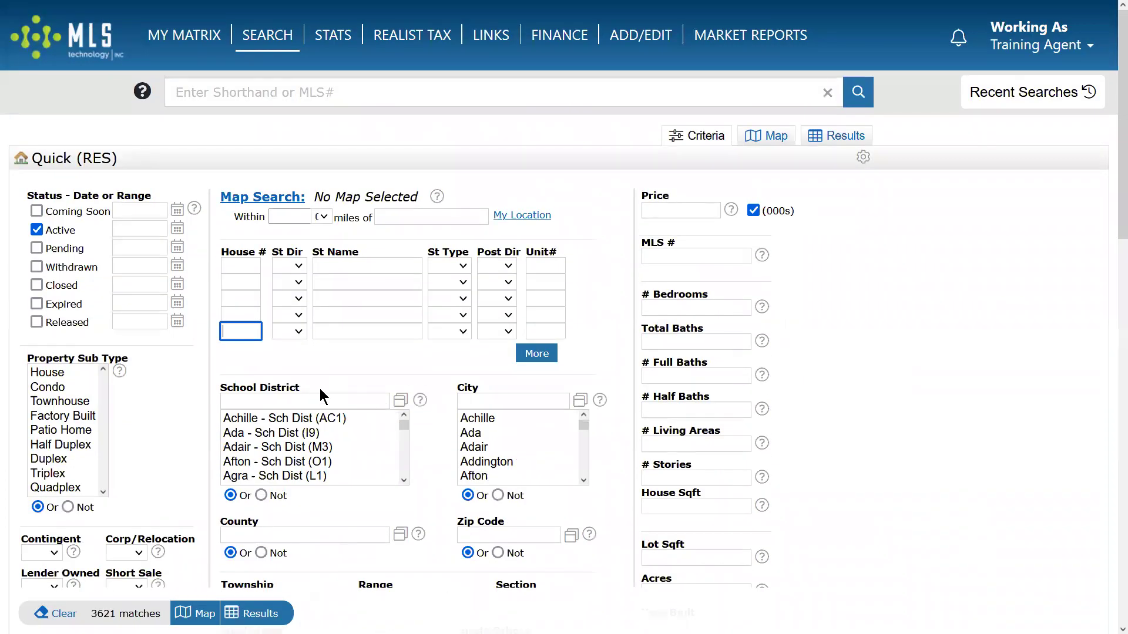
scroll(319, 389, "down", 2)
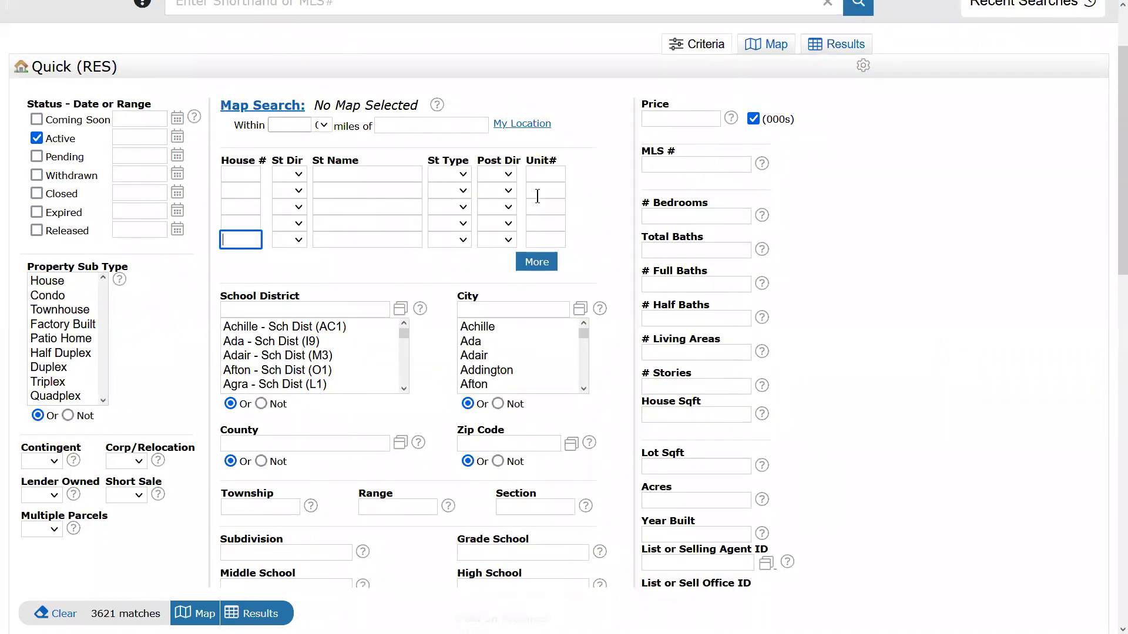
left_click_drag(619, 494, 221, 100)
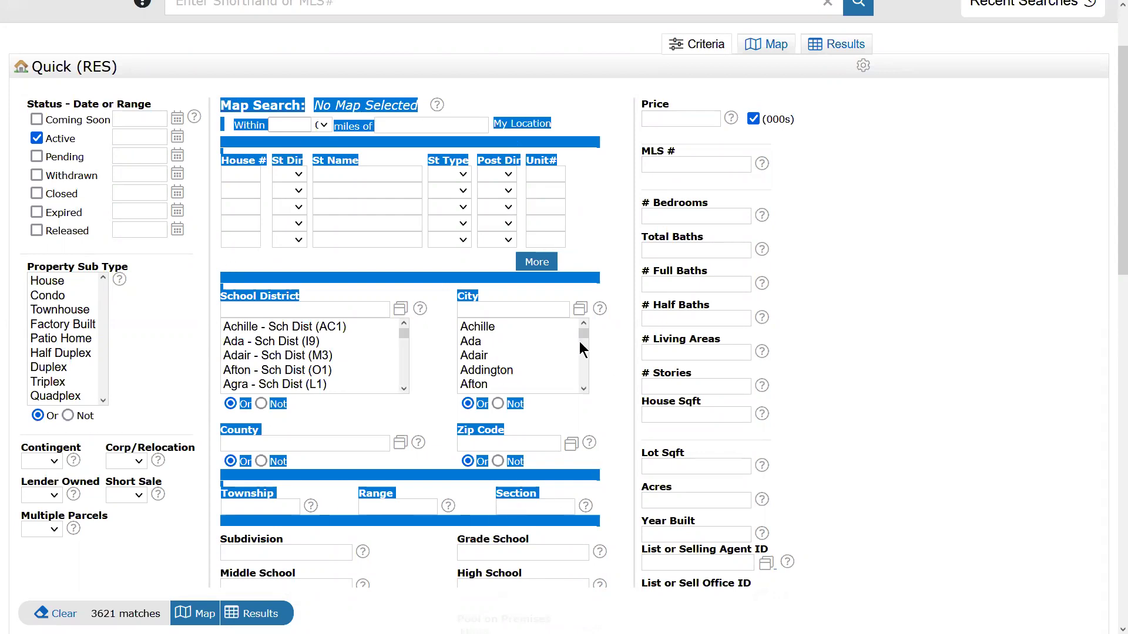
left_click(614, 386)
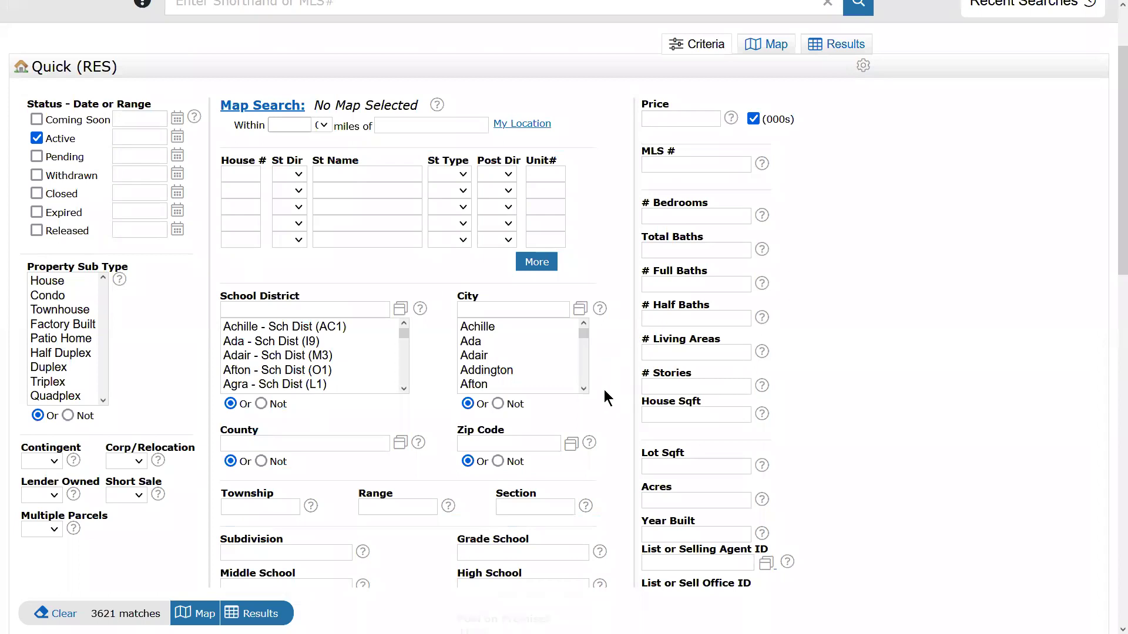
scroll(604, 389, "down", 8)
left_click_drag(227, 192, 599, 447)
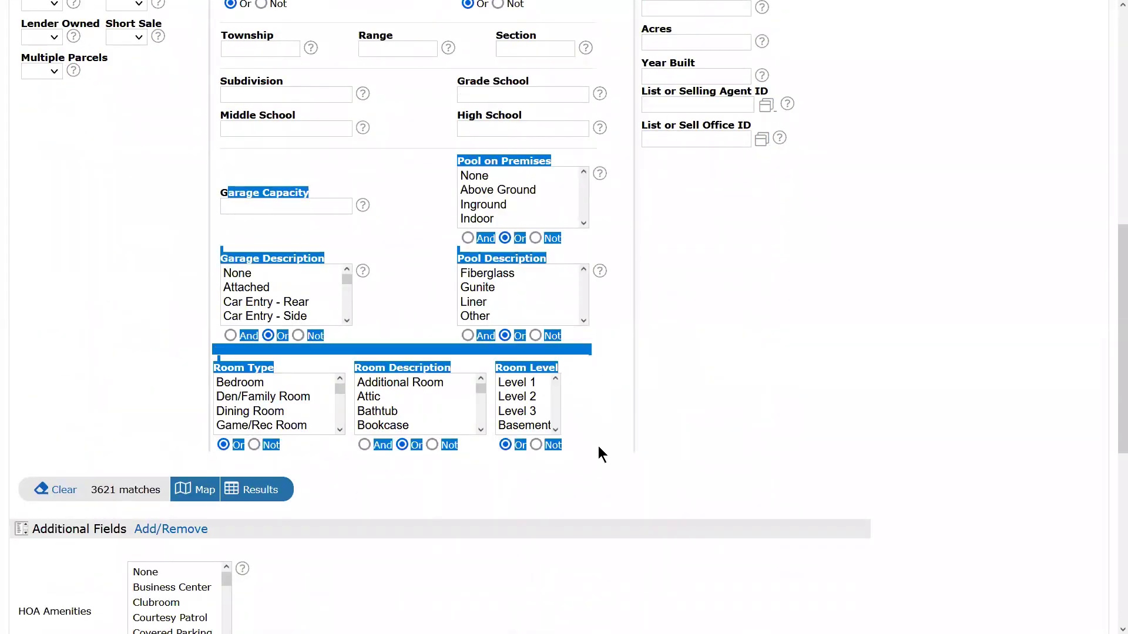
left_click(415, 239)
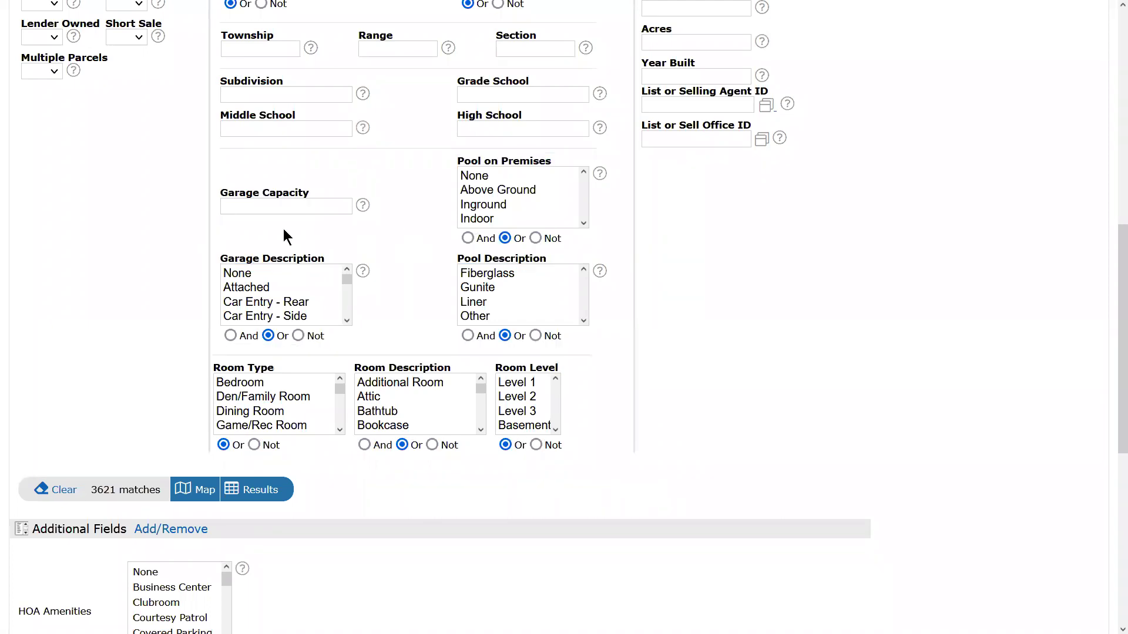
left_click_drag(245, 189, 584, 457)
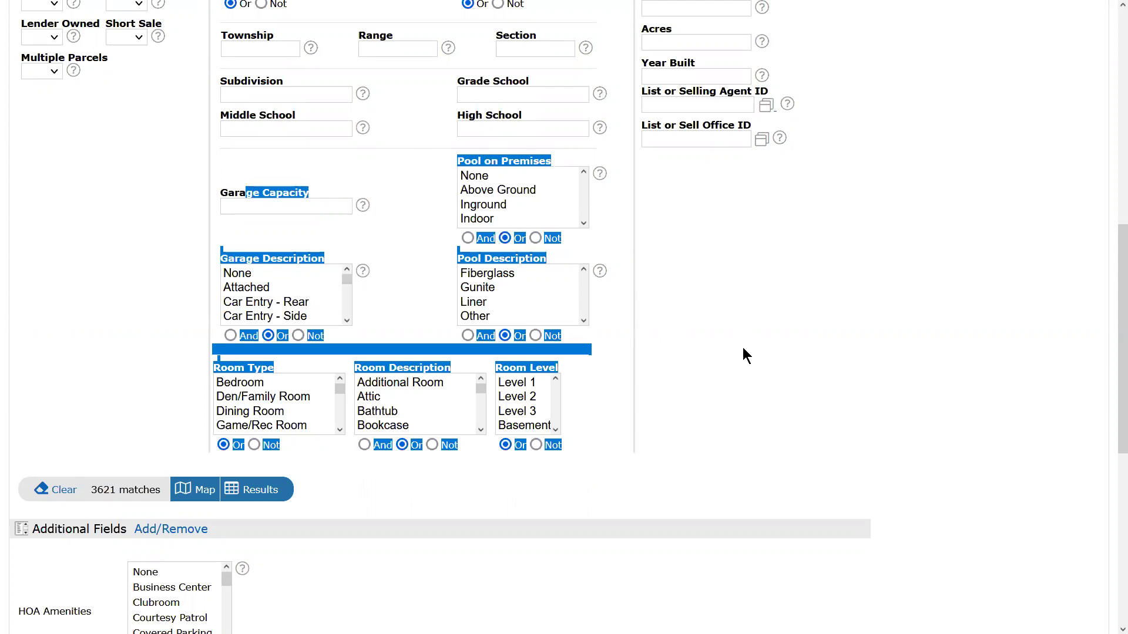
scroll(742, 347, "up", 10)
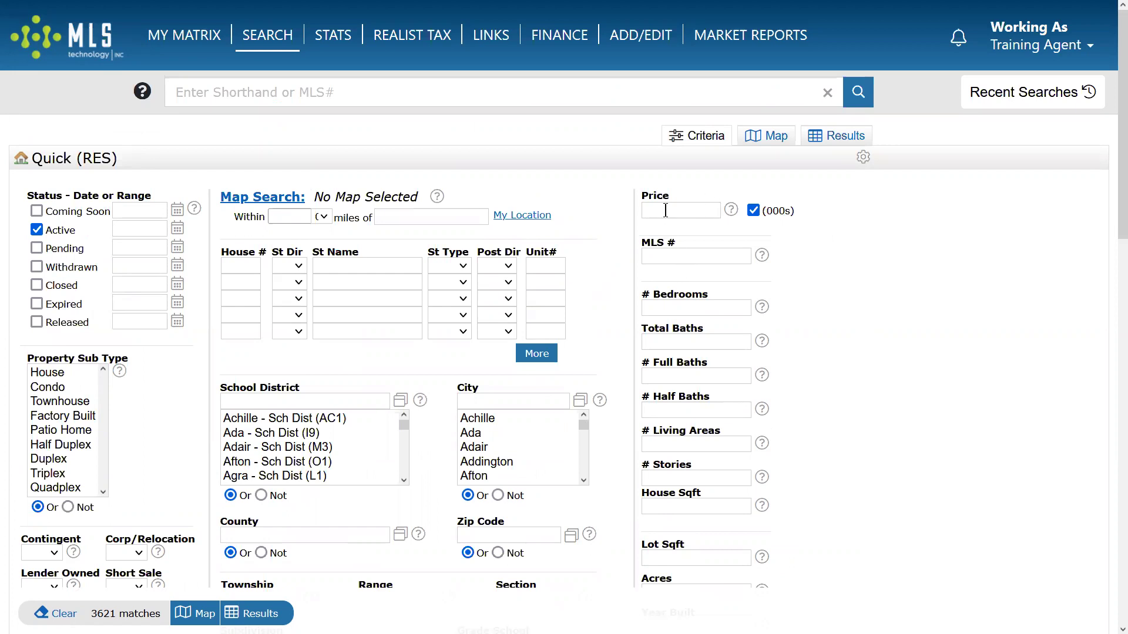
scroll(422, 418, "down", 4)
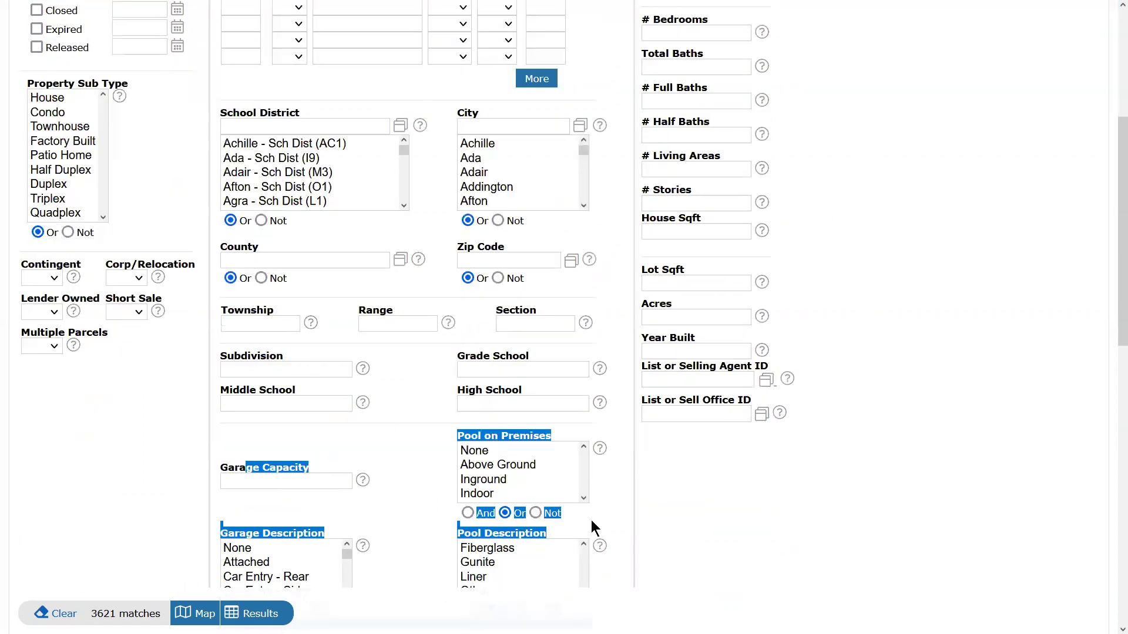
left_click(701, 513)
scroll(703, 517, "up", 4)
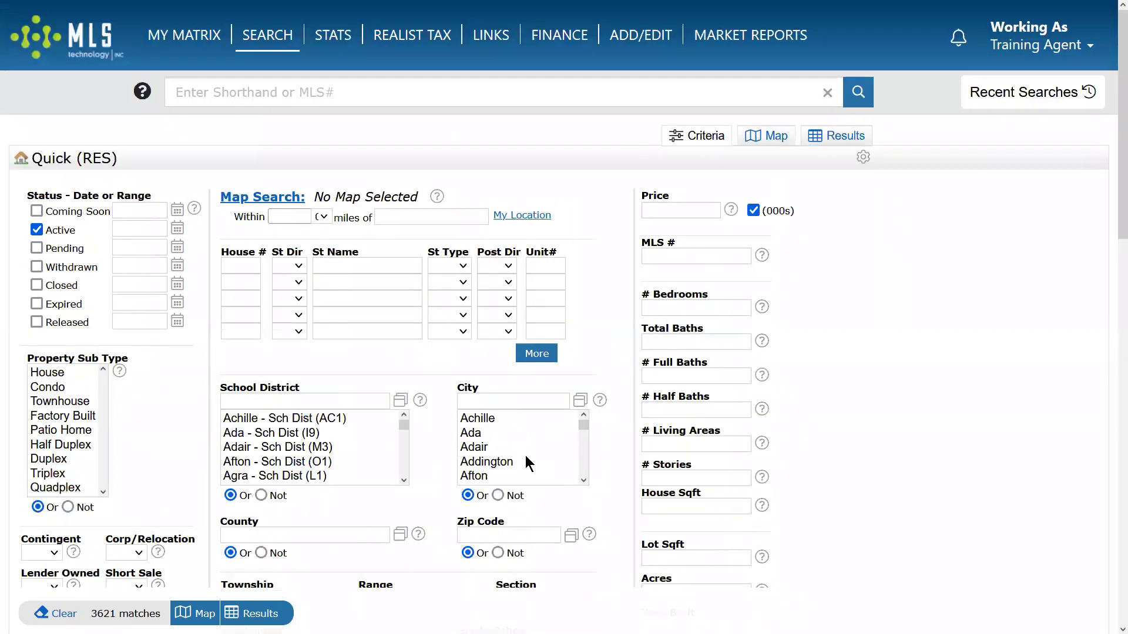
left_click(676, 211)
left_click(701, 308)
left_click(672, 479)
left_click(675, 507)
scroll(829, 436, "down", 3)
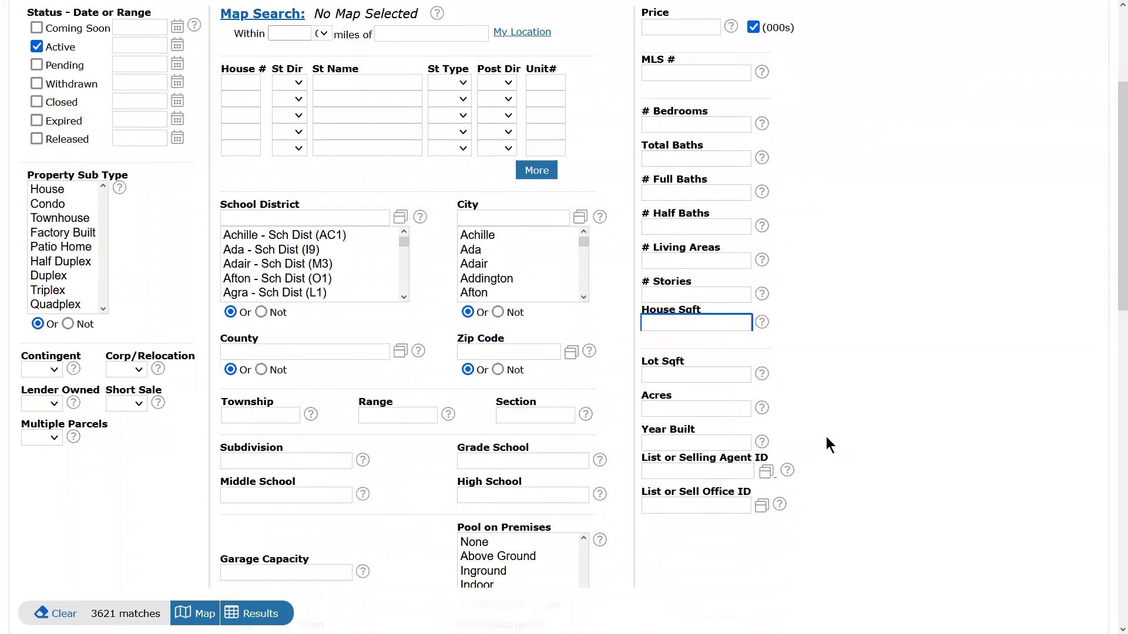
scroll(824, 436, "up", 3)
left_click(679, 213)
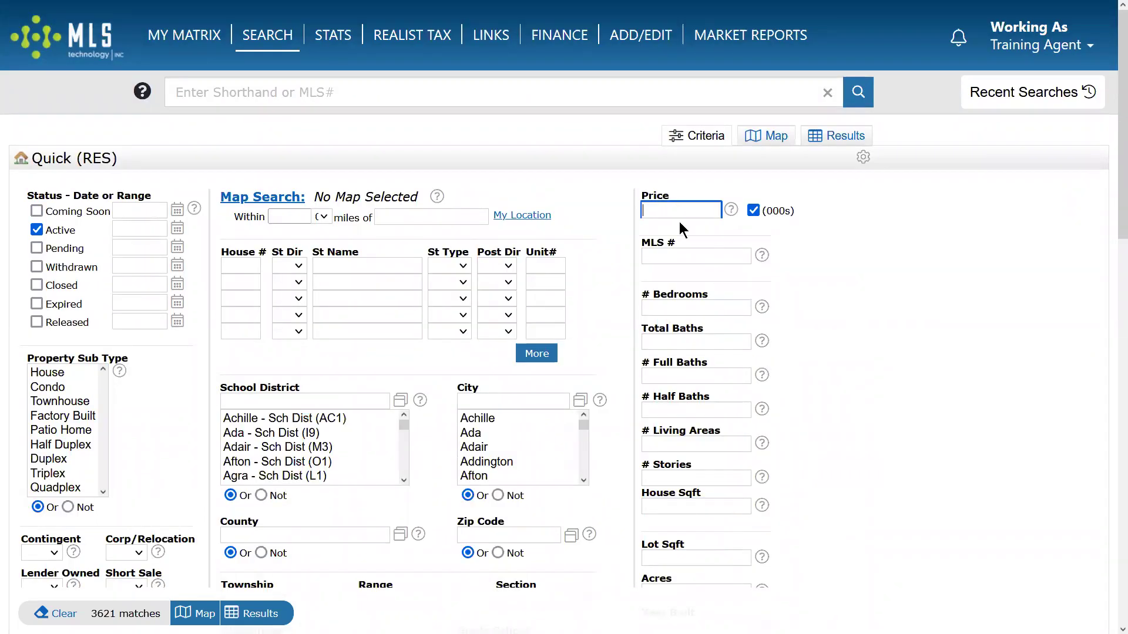
Enter a price range of 200-300 (thousands), cutting matches to 808.
left_click(707, 308)
left_click(712, 345)
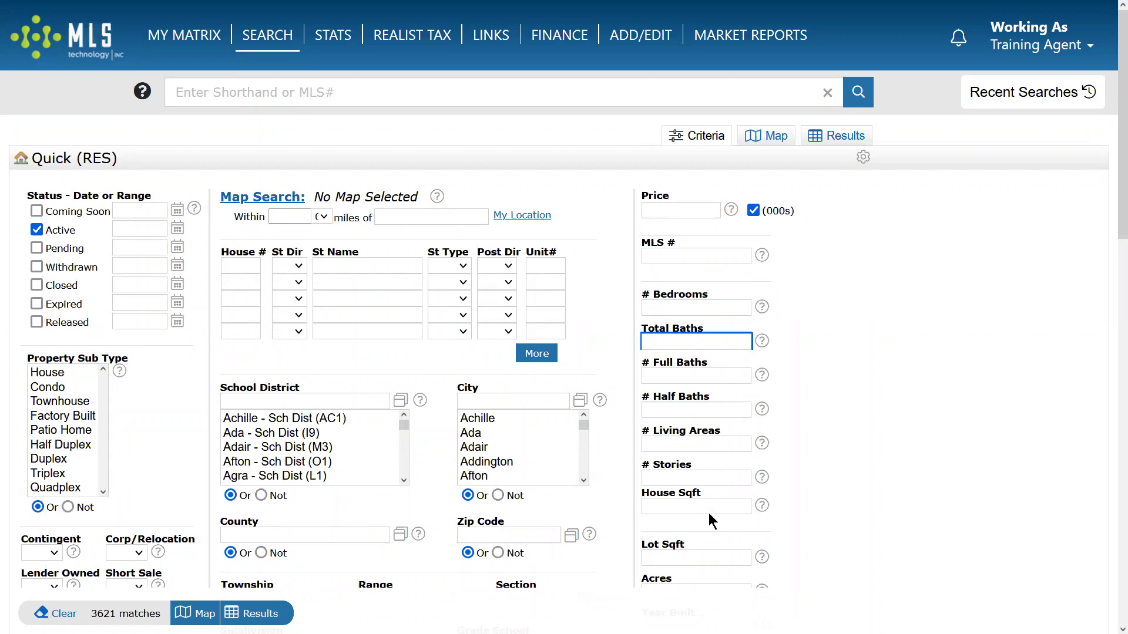
mouse_move(695, 509)
left_click(667, 211)
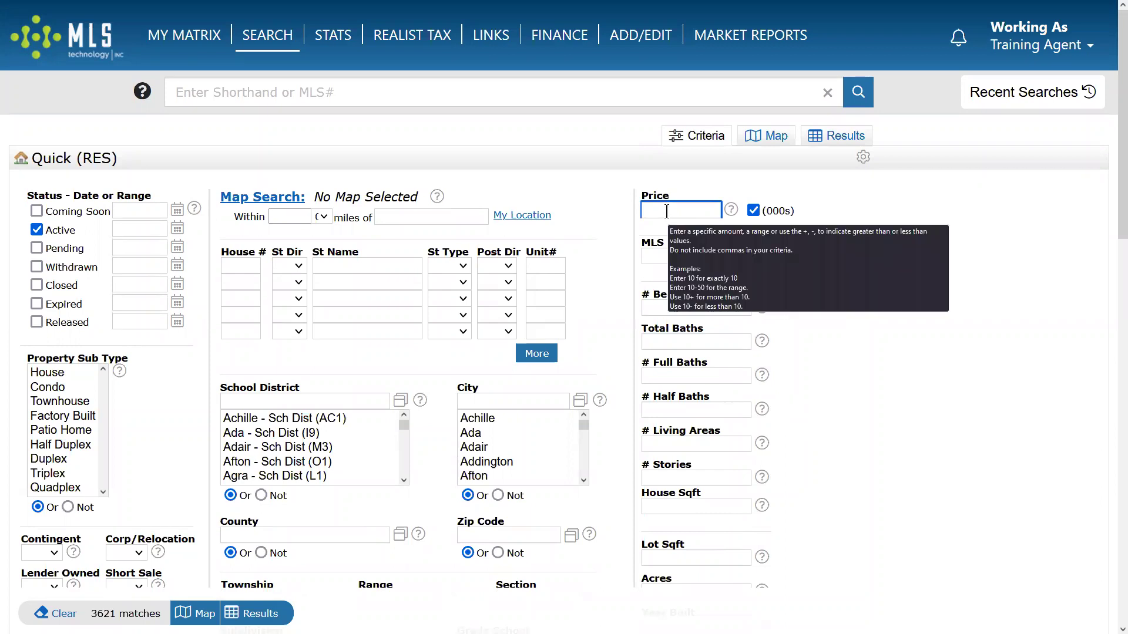
type("200")
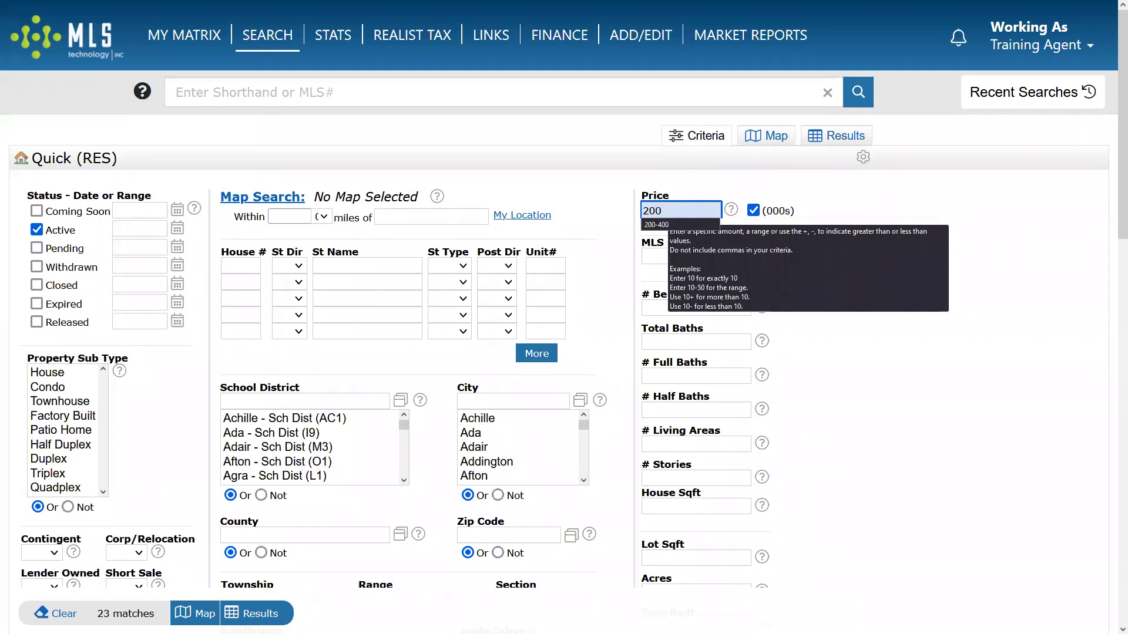
type("-300")
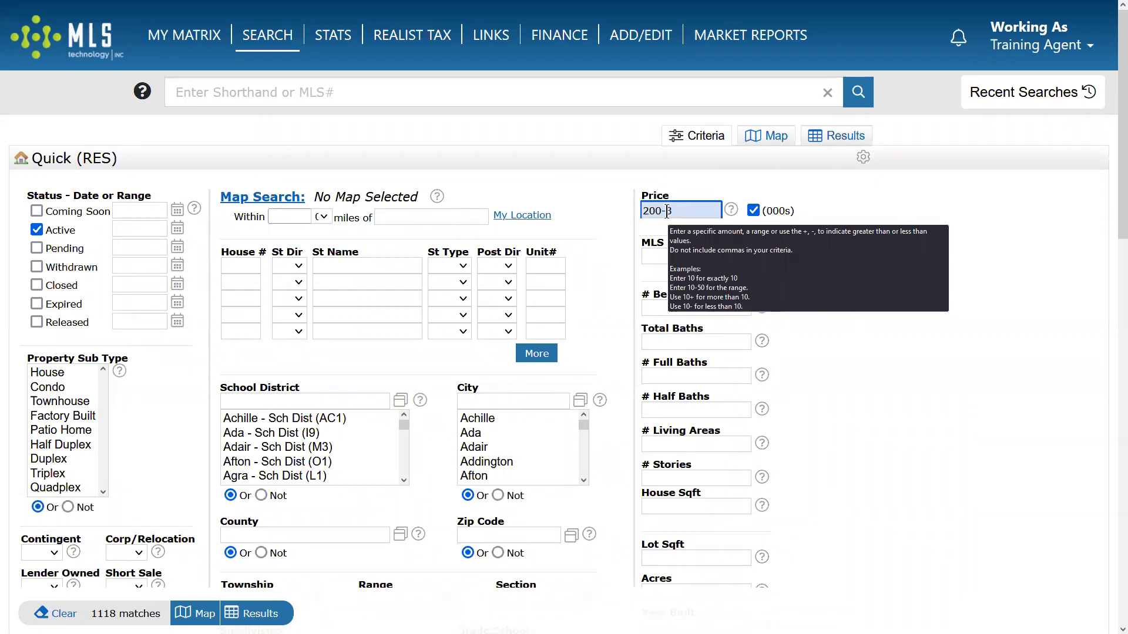
left_click(896, 219)
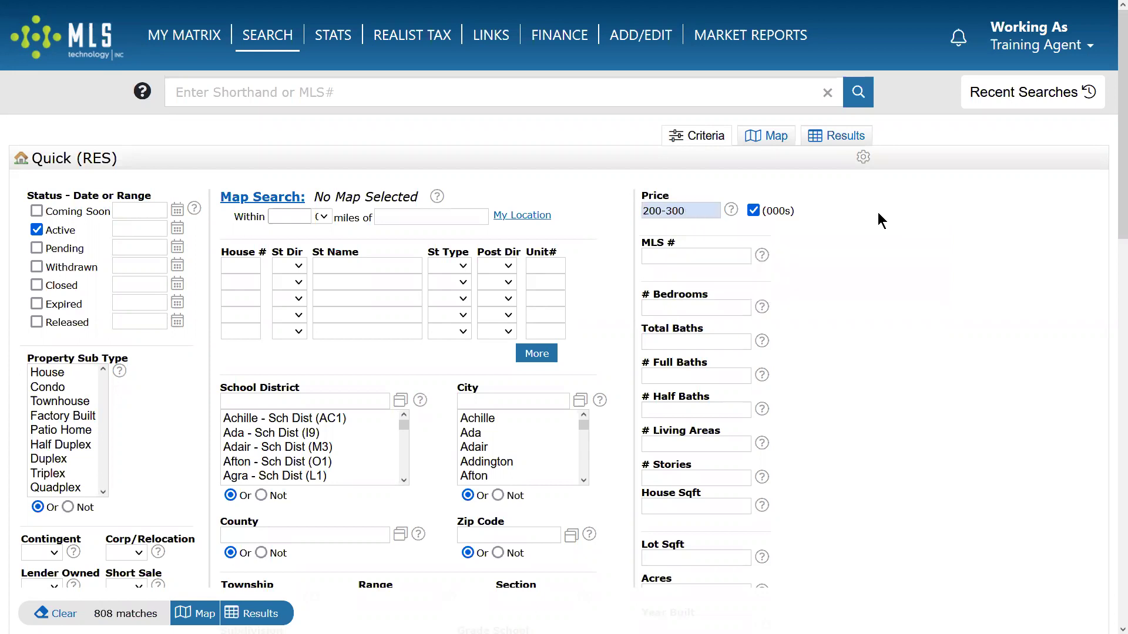
Show how the 200-300 price value works by briefly adding zeros, then removing them.
left_click(649, 211)
left_click(753, 210)
left_click_drag(681, 211, 648, 211)
left_click(691, 211)
type("000")
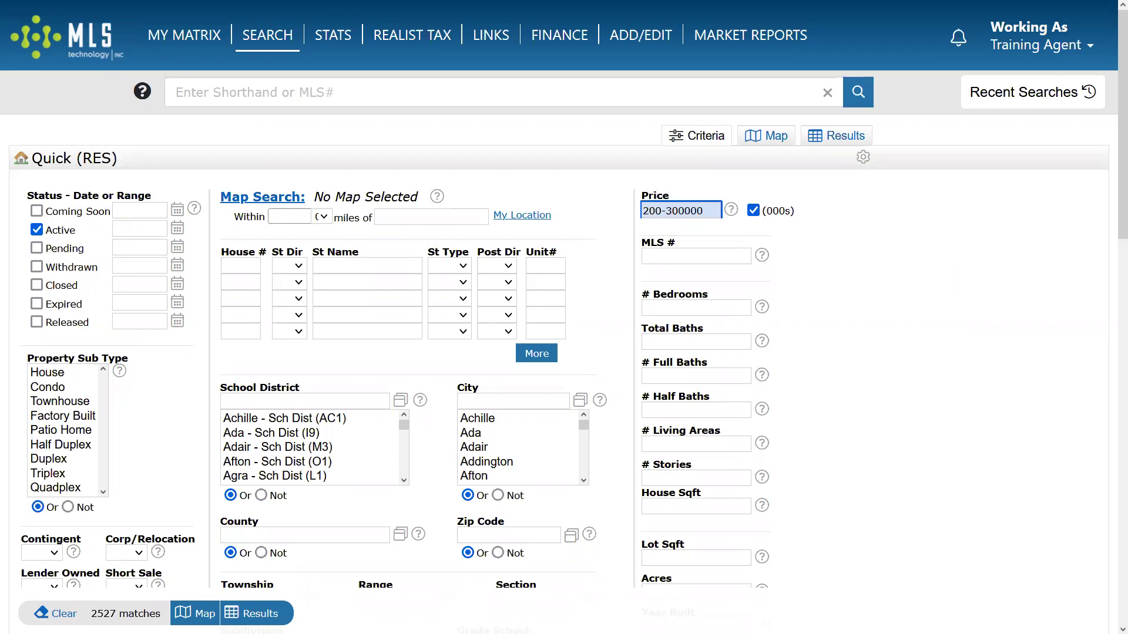
key("BackSpace")
key("BackSpace")
key("BackSpace")
left_click(675, 304)
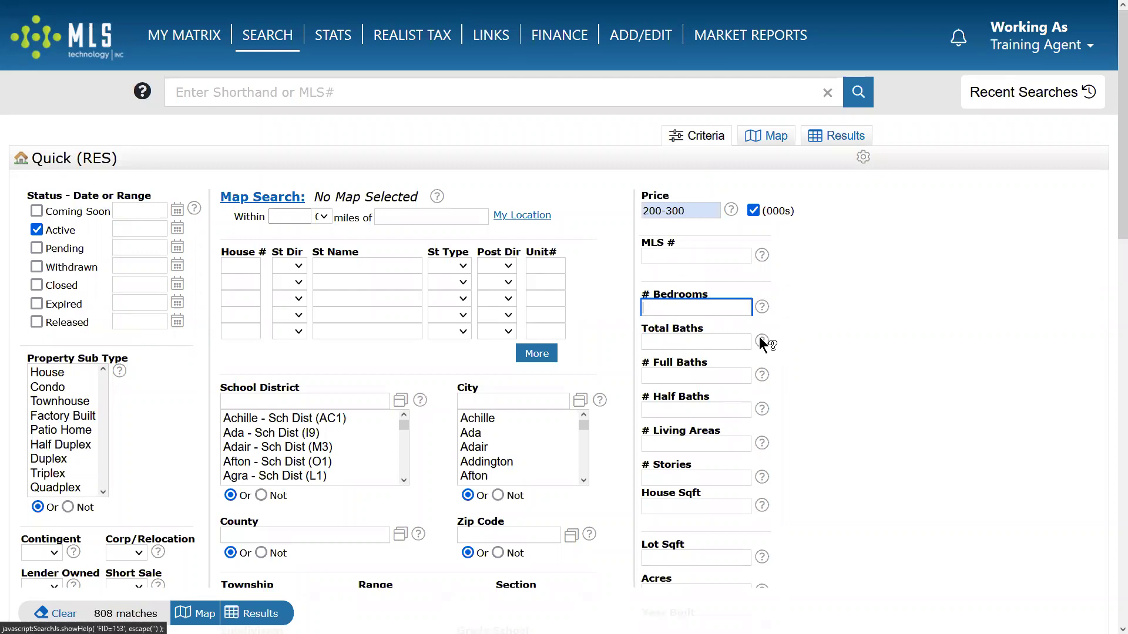
mouse_move(753, 343)
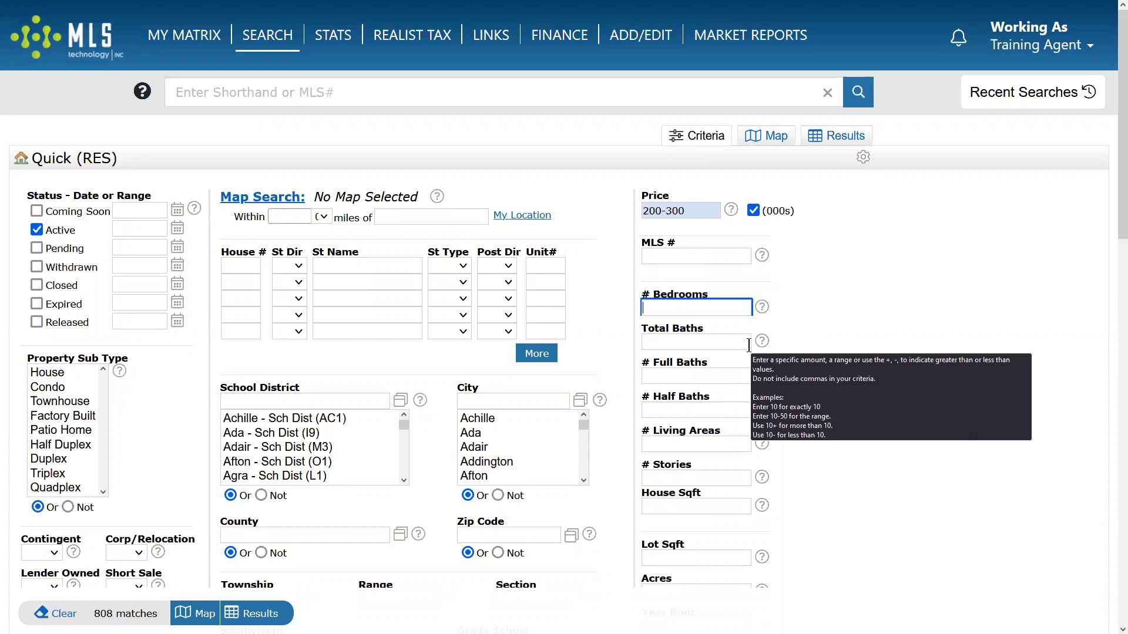
Require at least 3 bedrooms by entering 3+.
type("3")
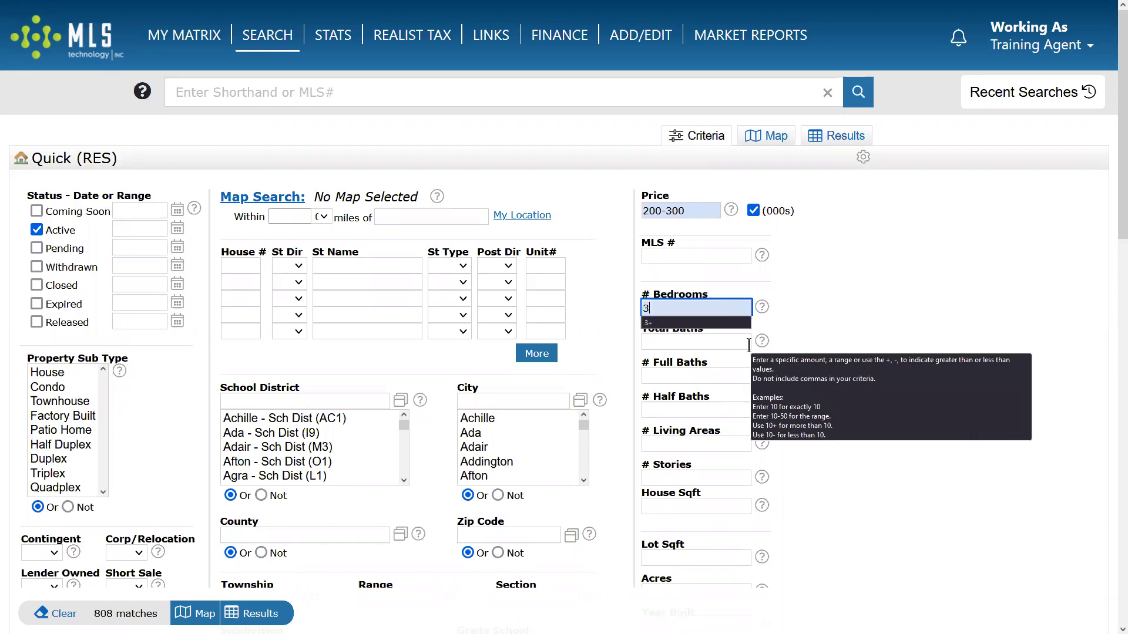
type("+")
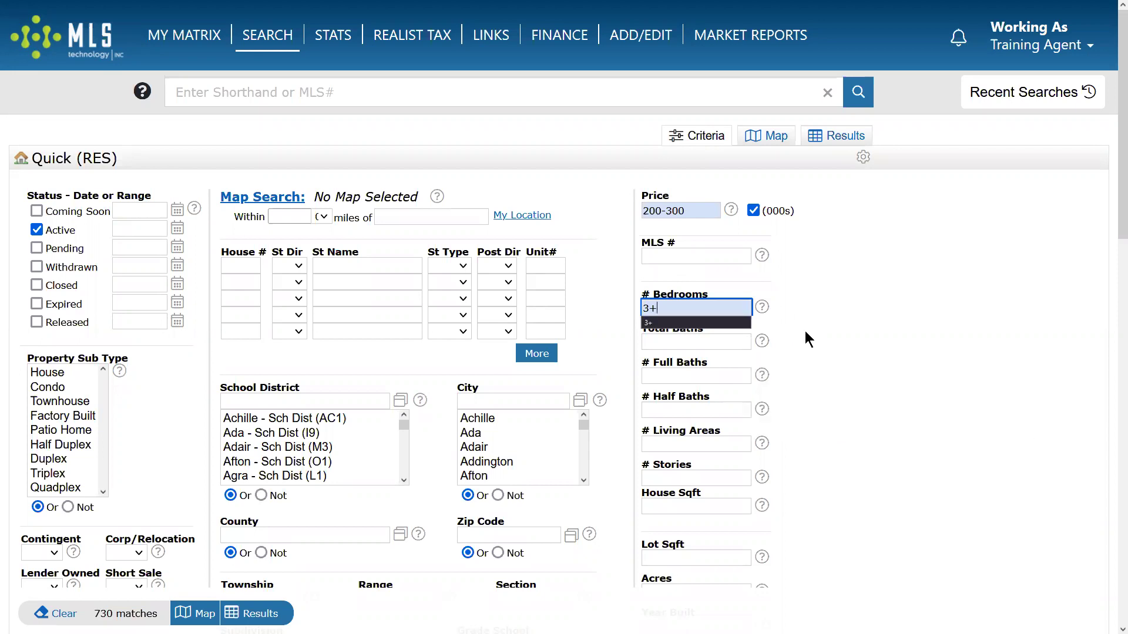
left_click(805, 333)
left_click_drag(650, 308, 639, 309)
key("shift+Right")
key("shift+Right")
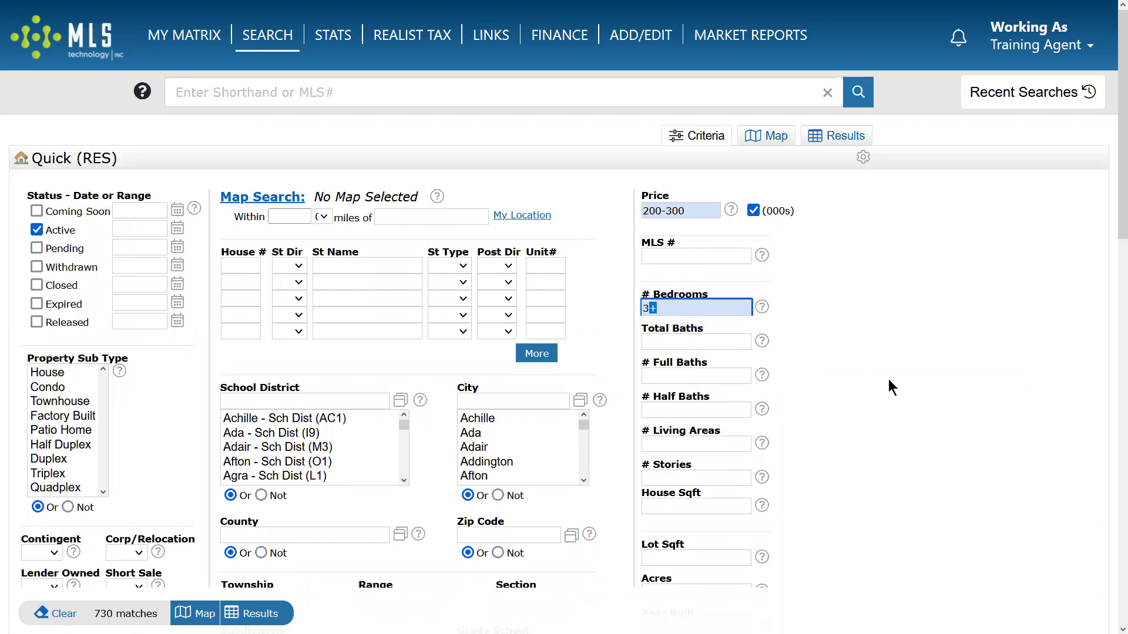
Cap total baths at 3 with 3-, leaving 709 matches, then clear the 200-300 price.
left_click(656, 342)
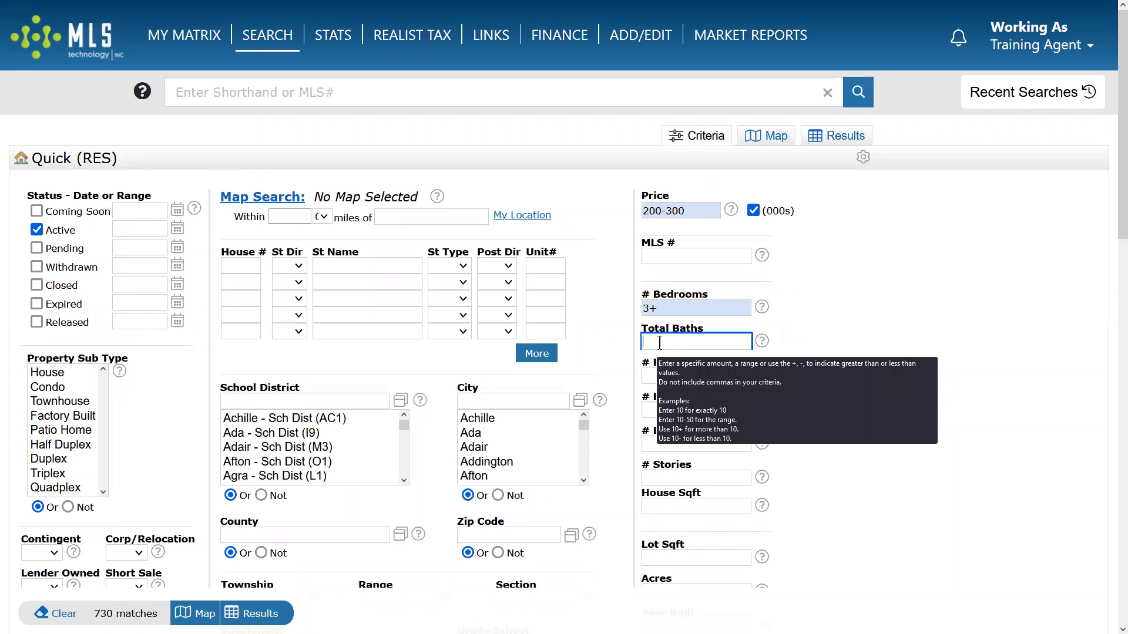
type("3-")
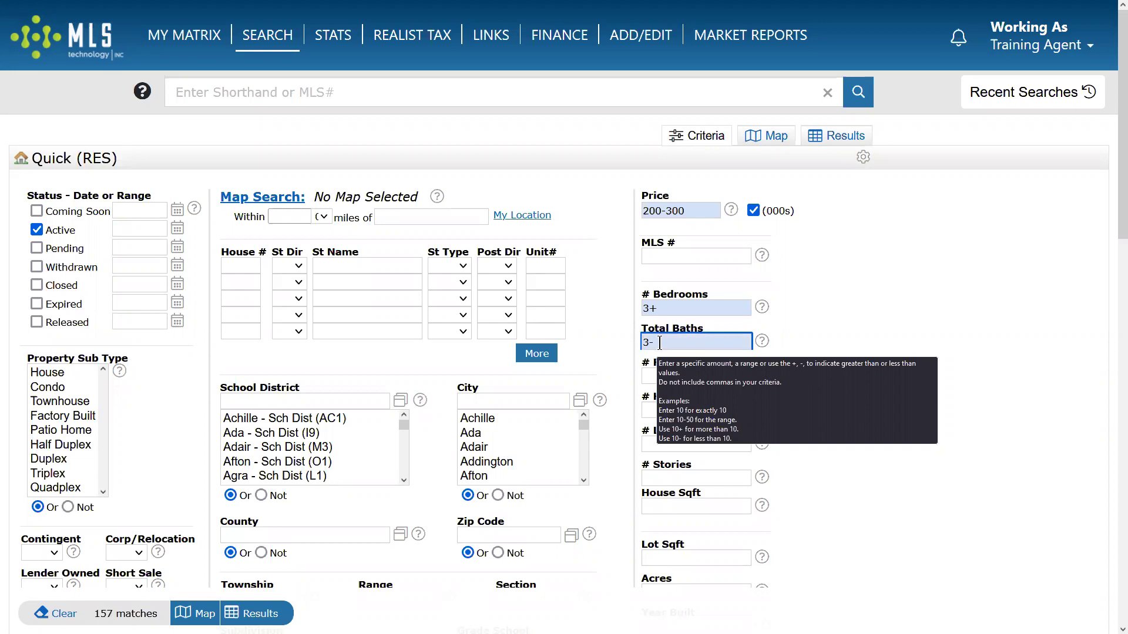
left_click(859, 336)
left_click(643, 340)
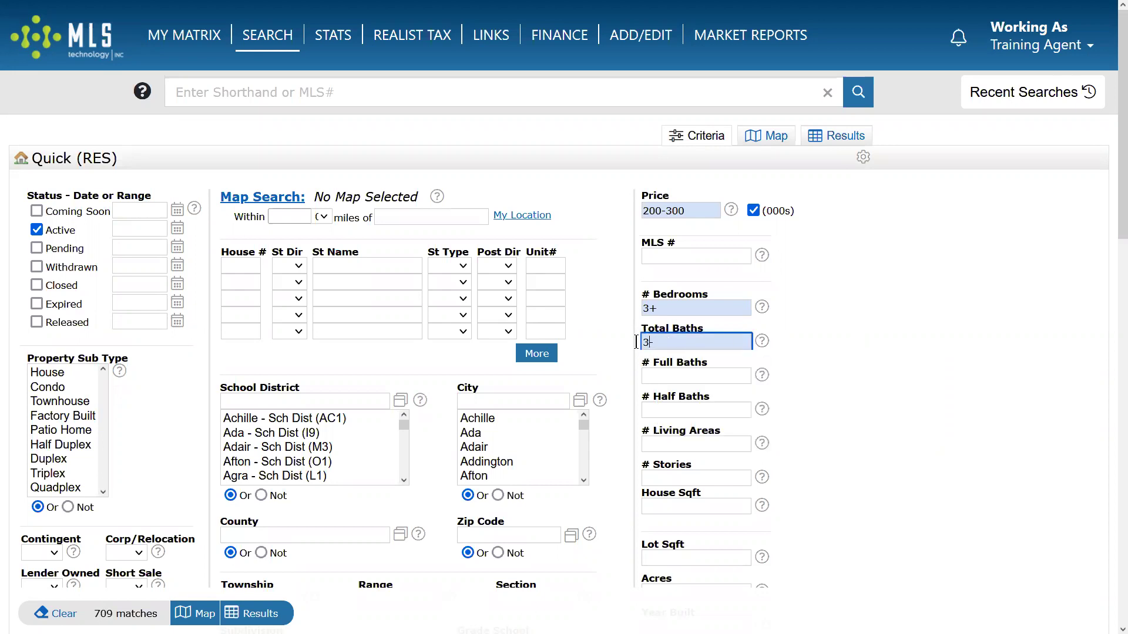
left_click(648, 343)
left_click_drag(649, 308, 657, 308)
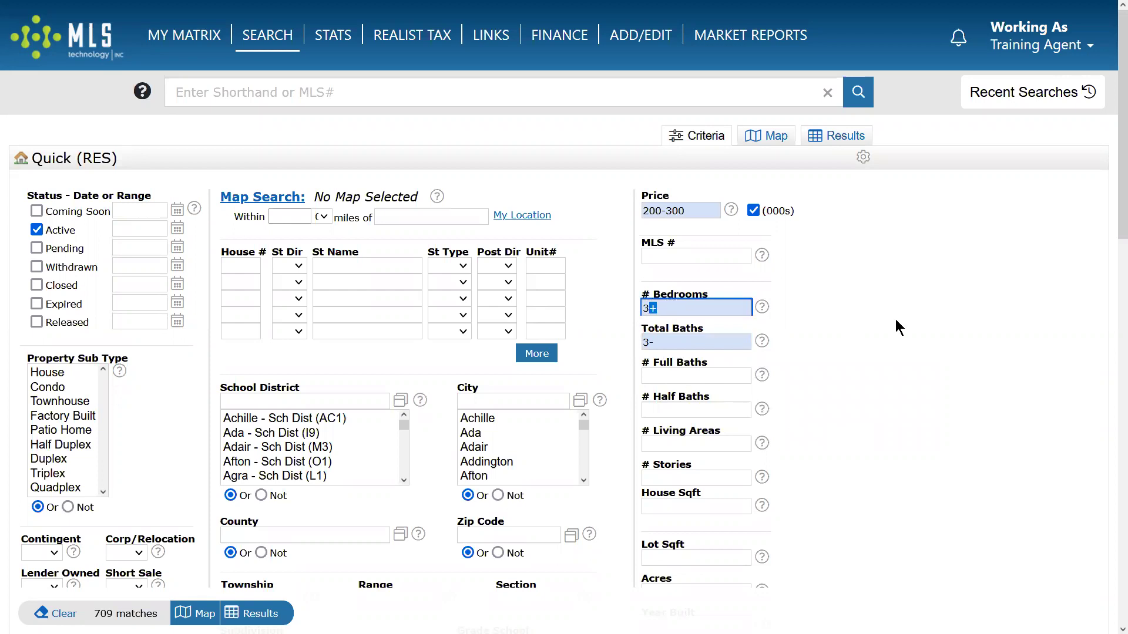
triple_click(694, 210)
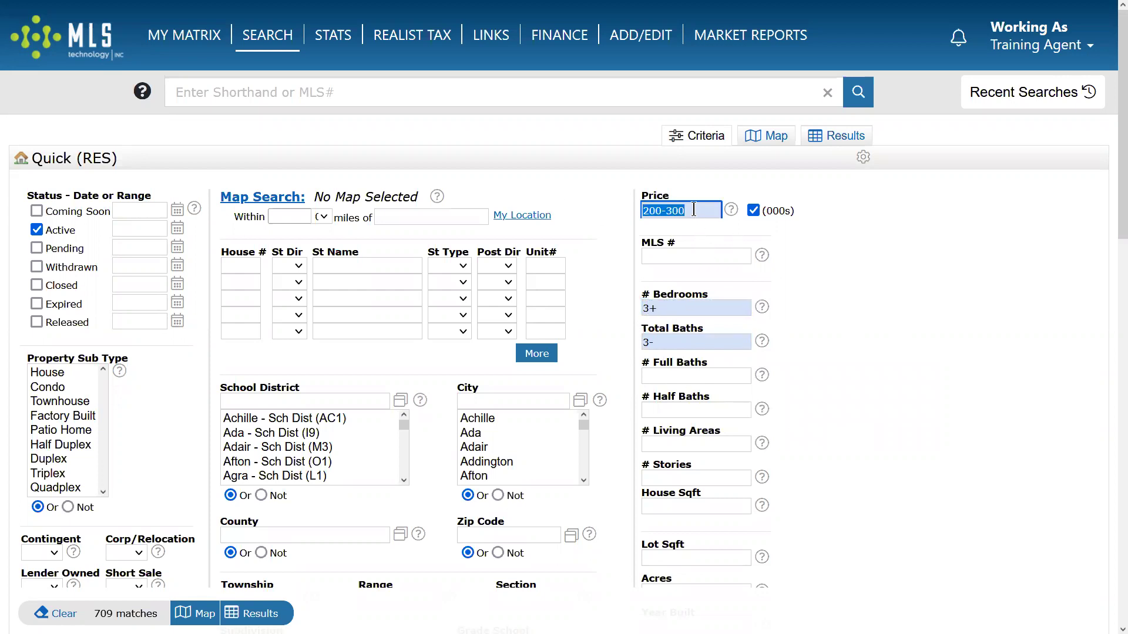
key("BackSpace")
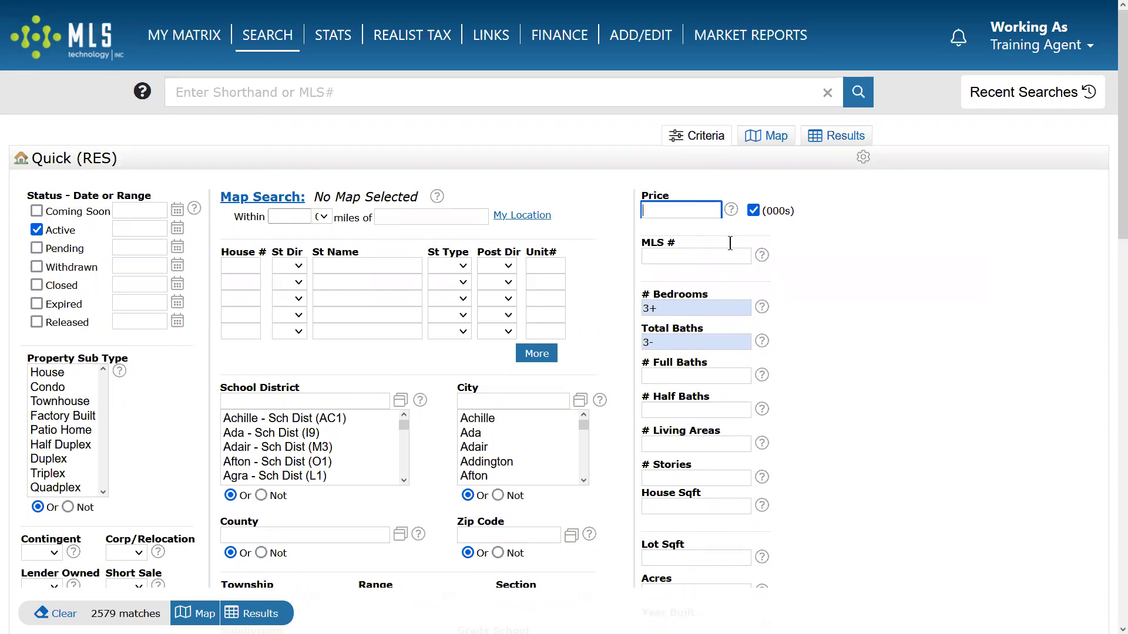
Set the price to a 1500+ (thousands) minimum, leaving 37 matches.
type("1500+")
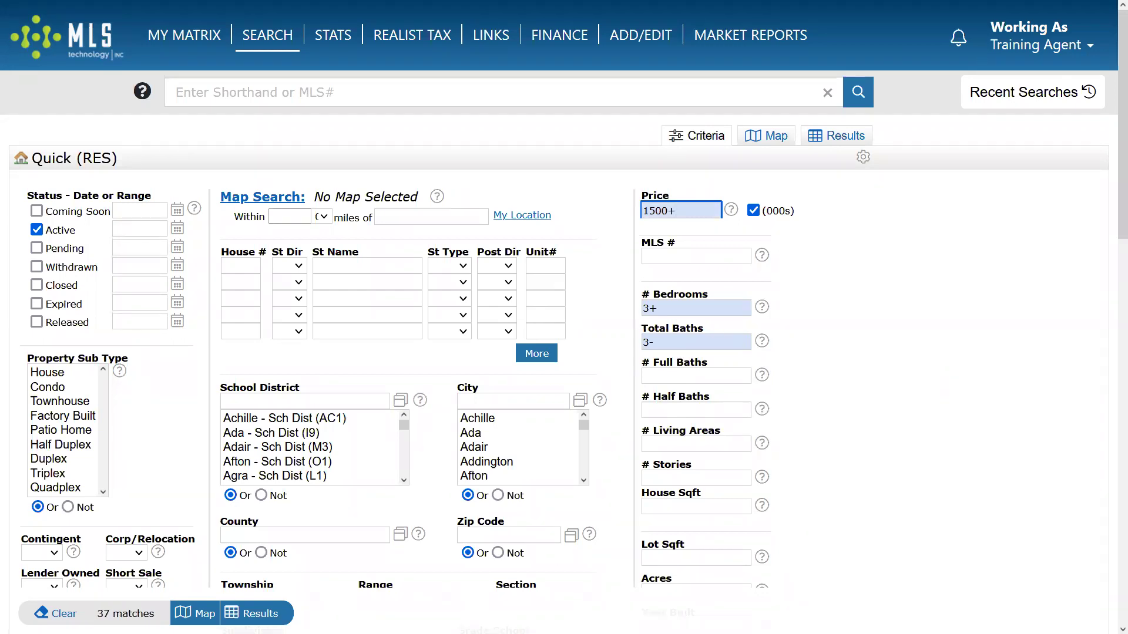
left_click(767, 207)
double_click(645, 342)
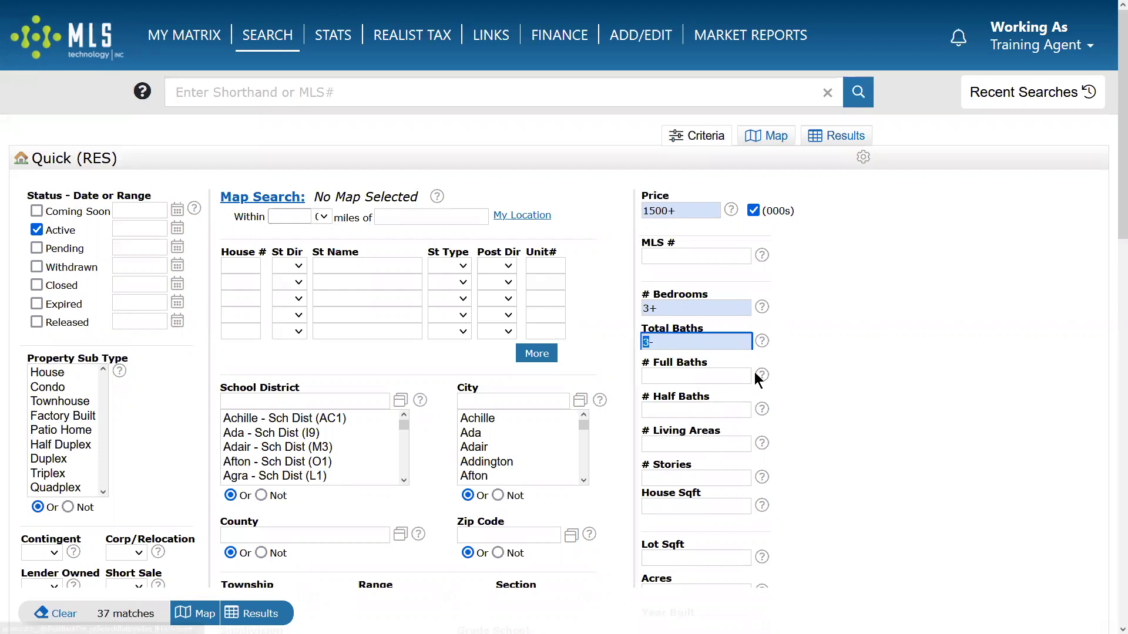
left_click(833, 343)
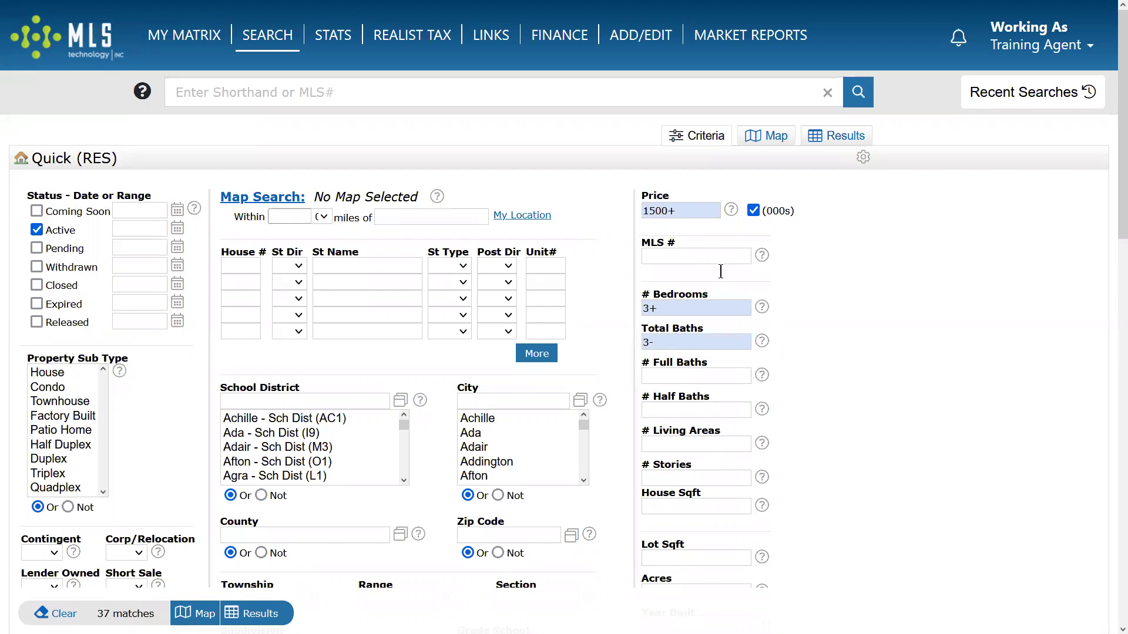
scroll(681, 307, "down", 3)
Enter 1.5 in # Stories, narrowing the search to 1 match.
left_click(682, 293)
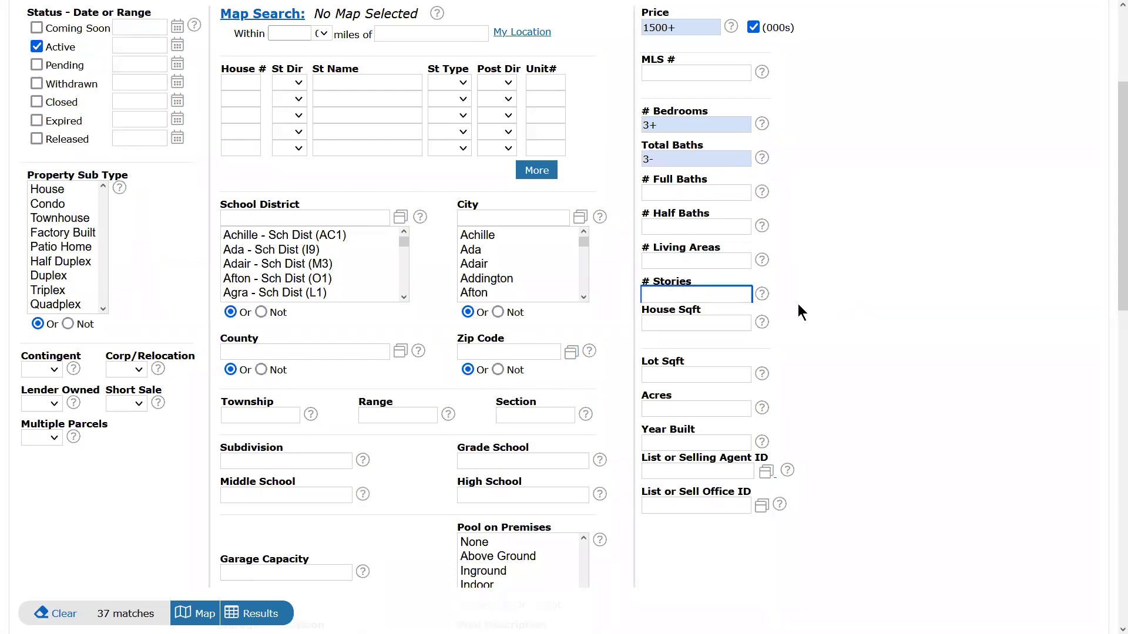
type("1.5")
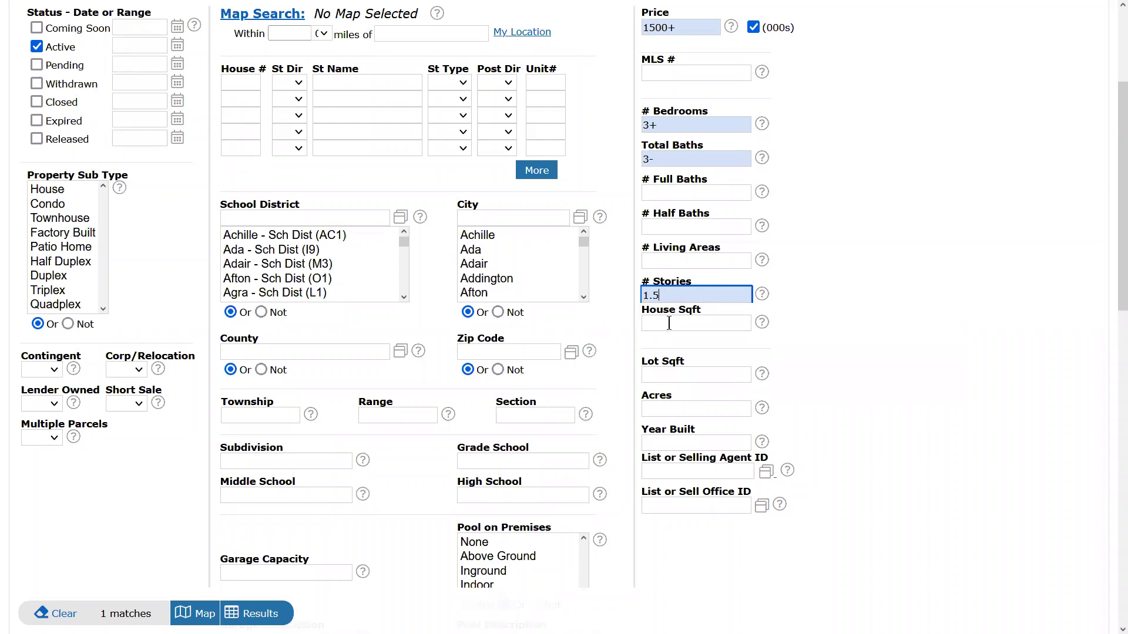
mouse_move(669, 323)
left_click_drag(652, 297, 670, 295)
left_click(674, 297)
Replace the # Stories value with .9, dropping matches to 0.
key("ctrl+a")
key("BackSpace")
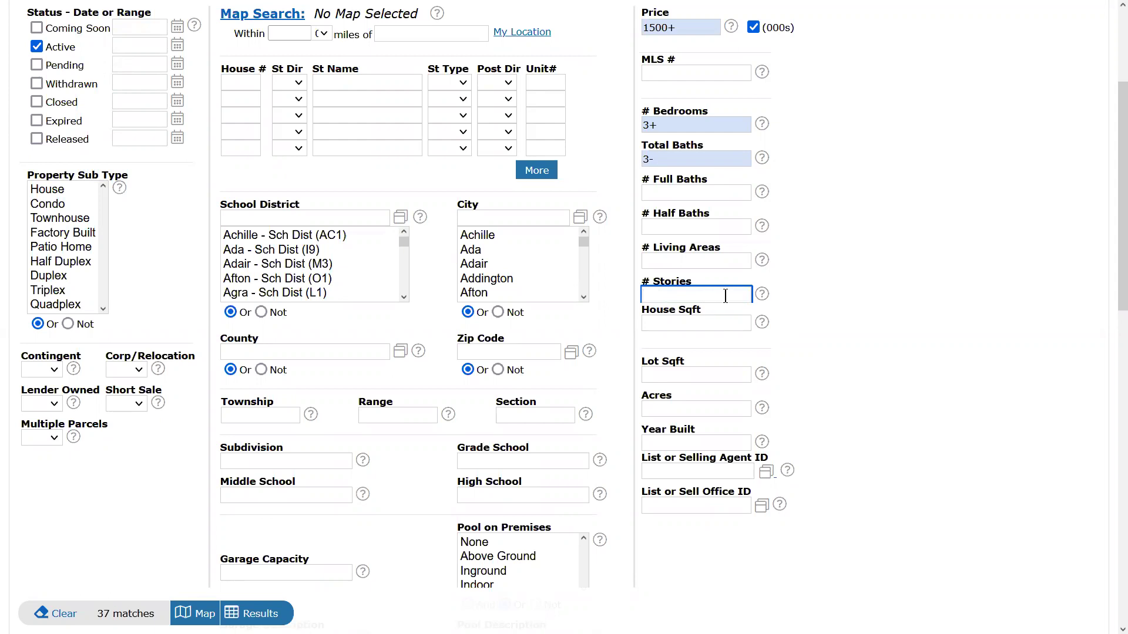
type(".9")
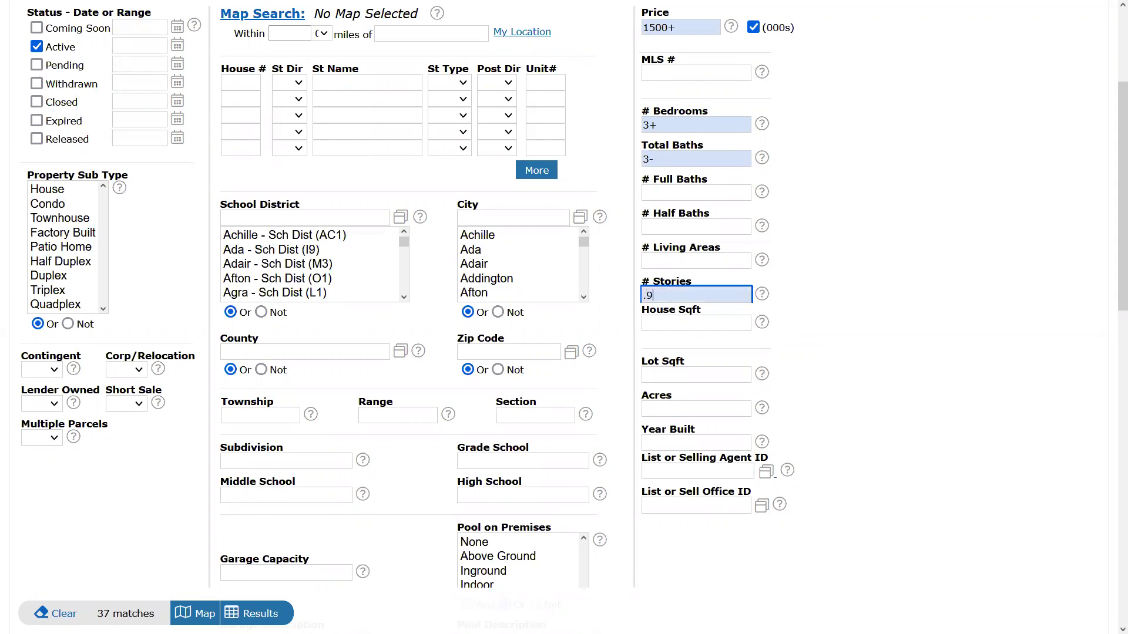
left_click(697, 161)
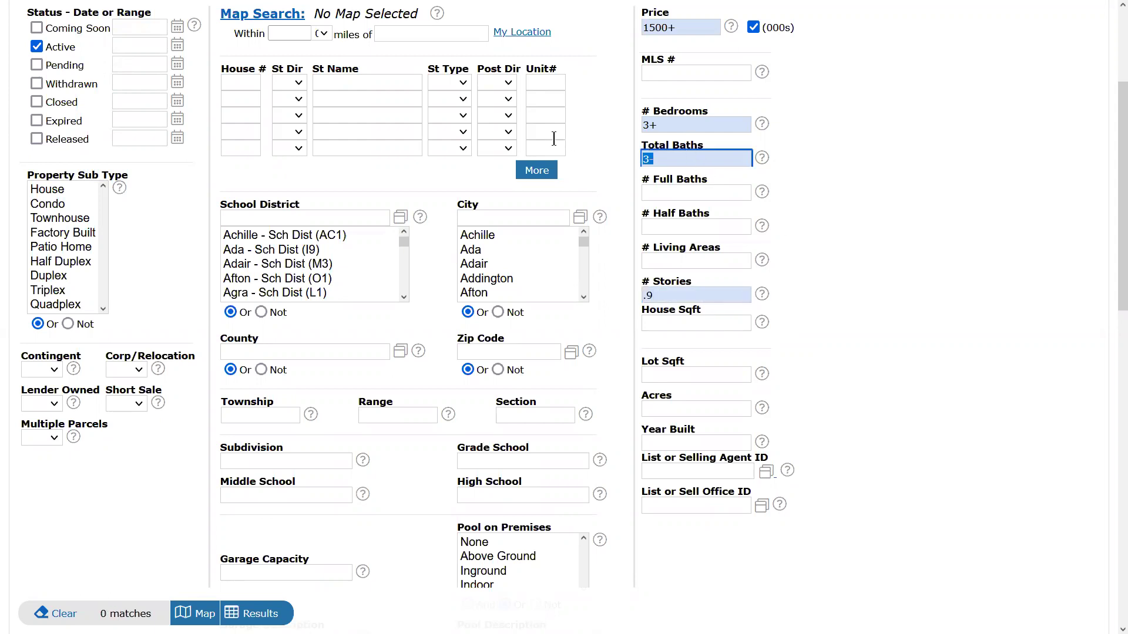
Clear the Total Baths, # Bedrooms and Price criteria.
key("BackSpace")
key("shift+Tab")
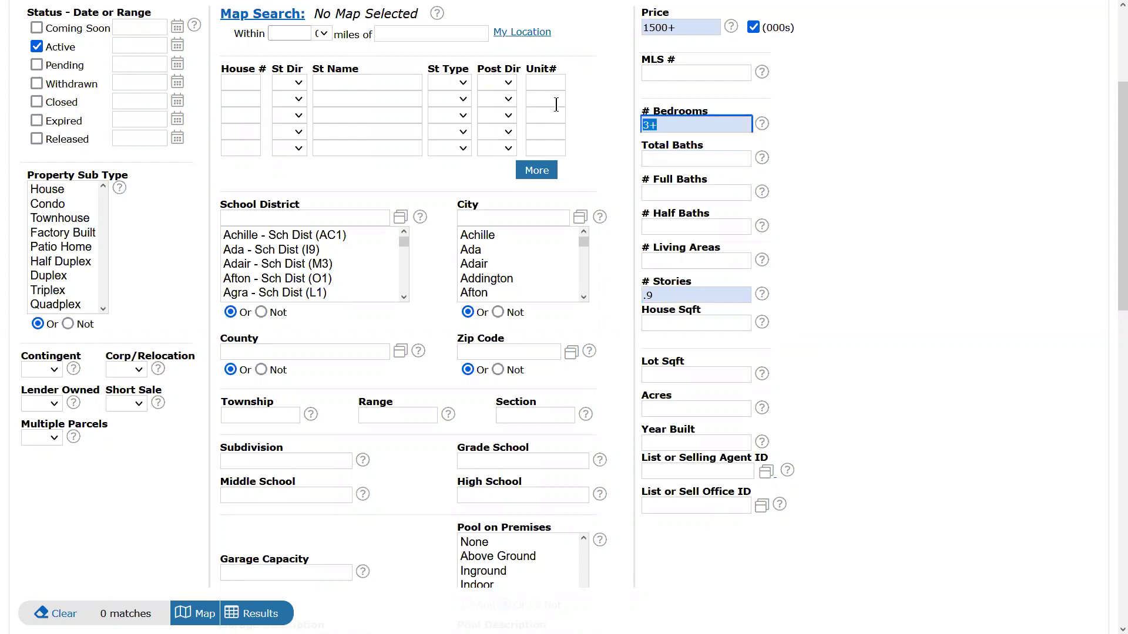
key("BackSpace")
key("shift+Tab")
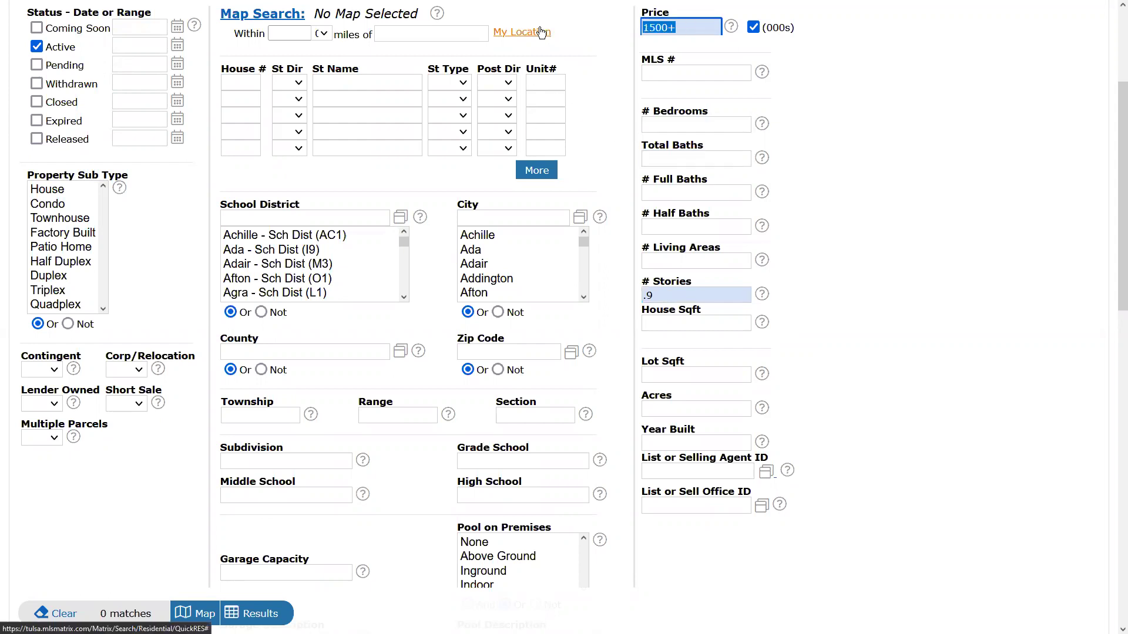
key("BackSpace")
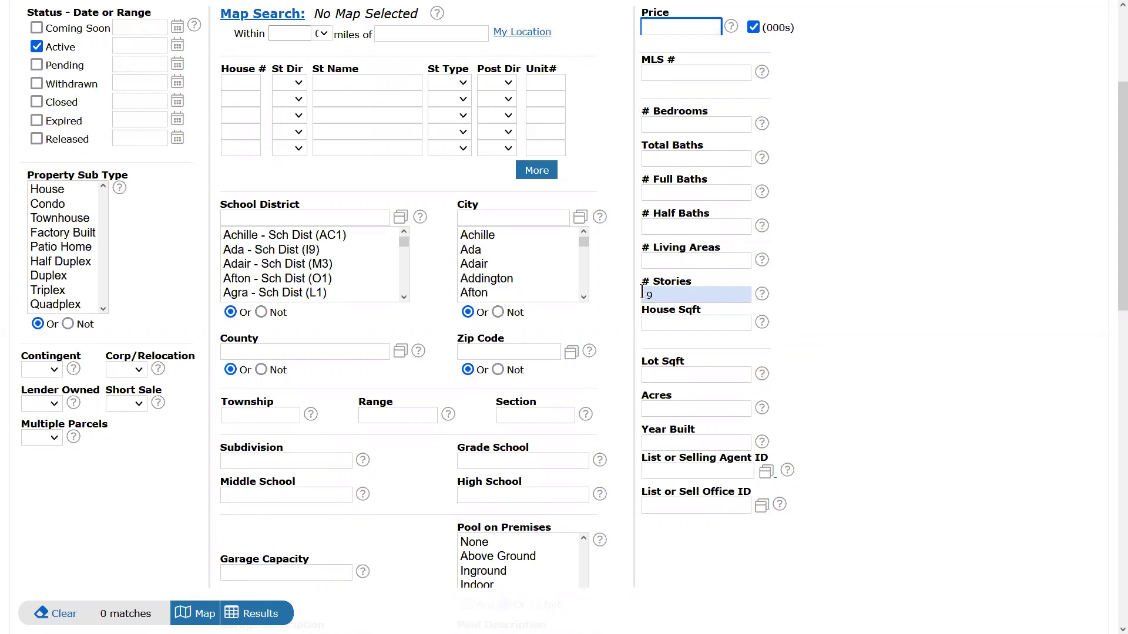
Change # Stories to .9- (0.9 or less) and show the 5 matching listings.
left_click(667, 292)
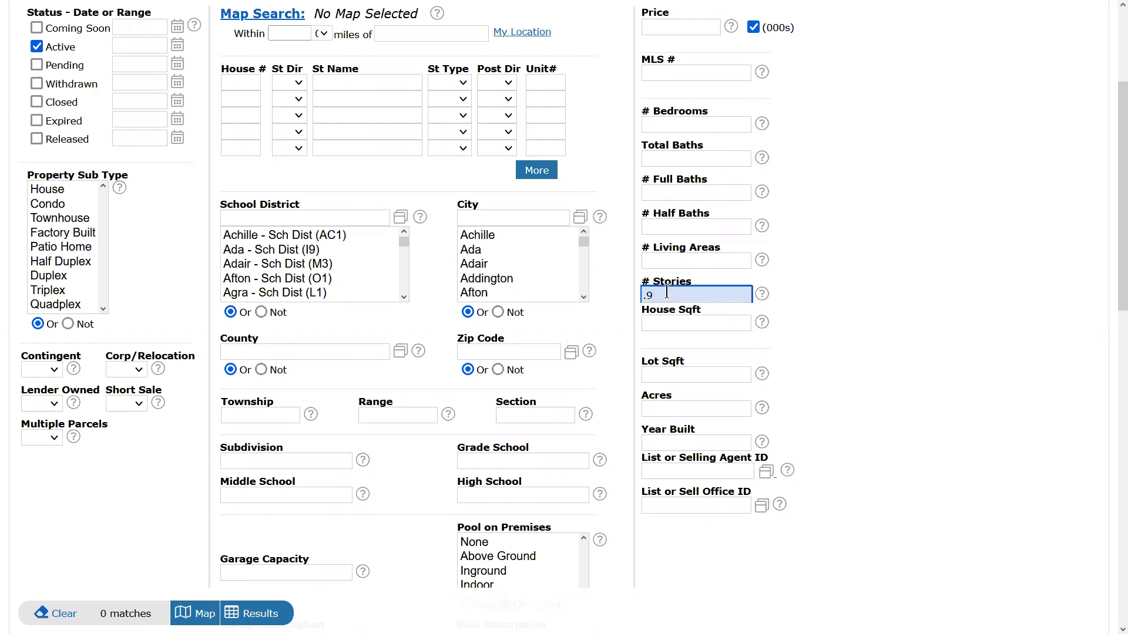
double_click(670, 292)
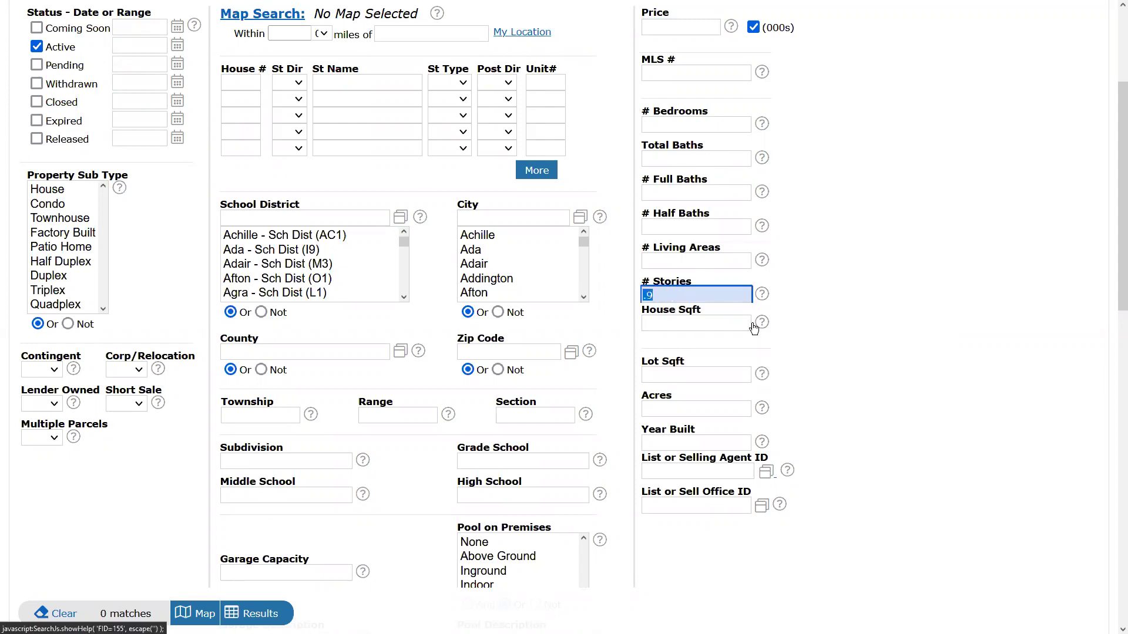
mouse_move(754, 327)
key("End")
type("-")
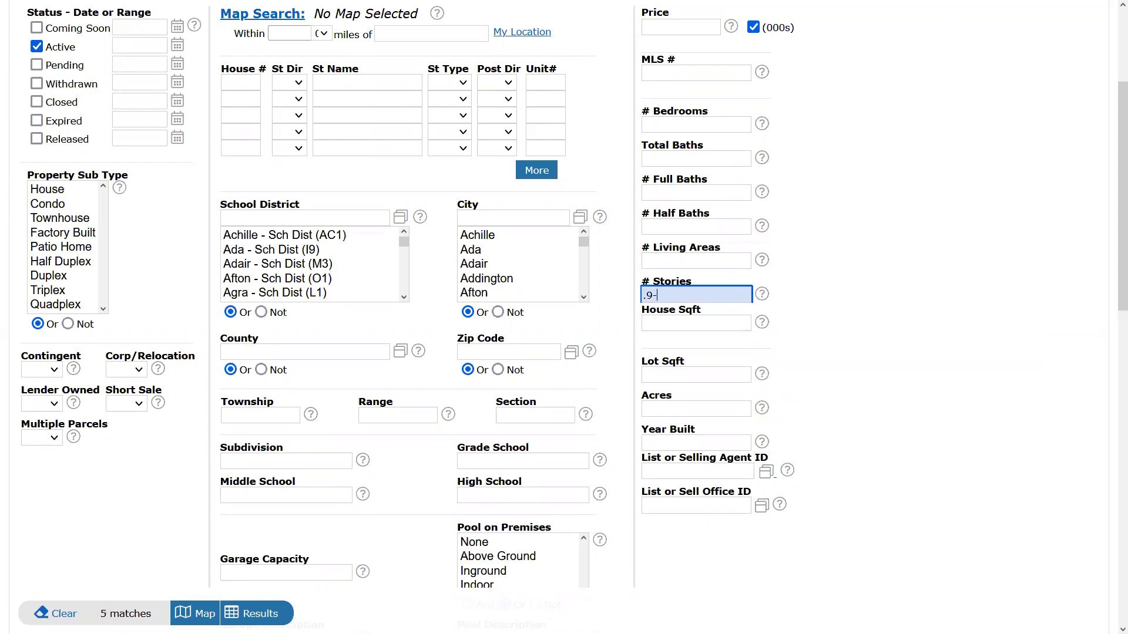
left_click(267, 621)
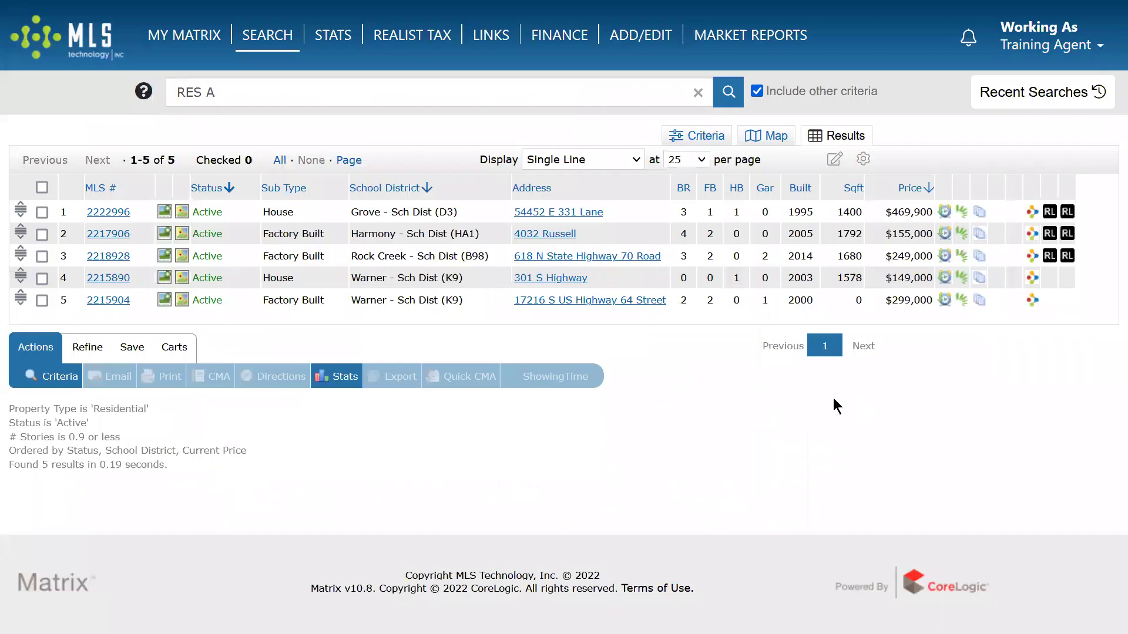
Open MLS# 2222996 and check its stories value of 0.0.
left_click(108, 211)
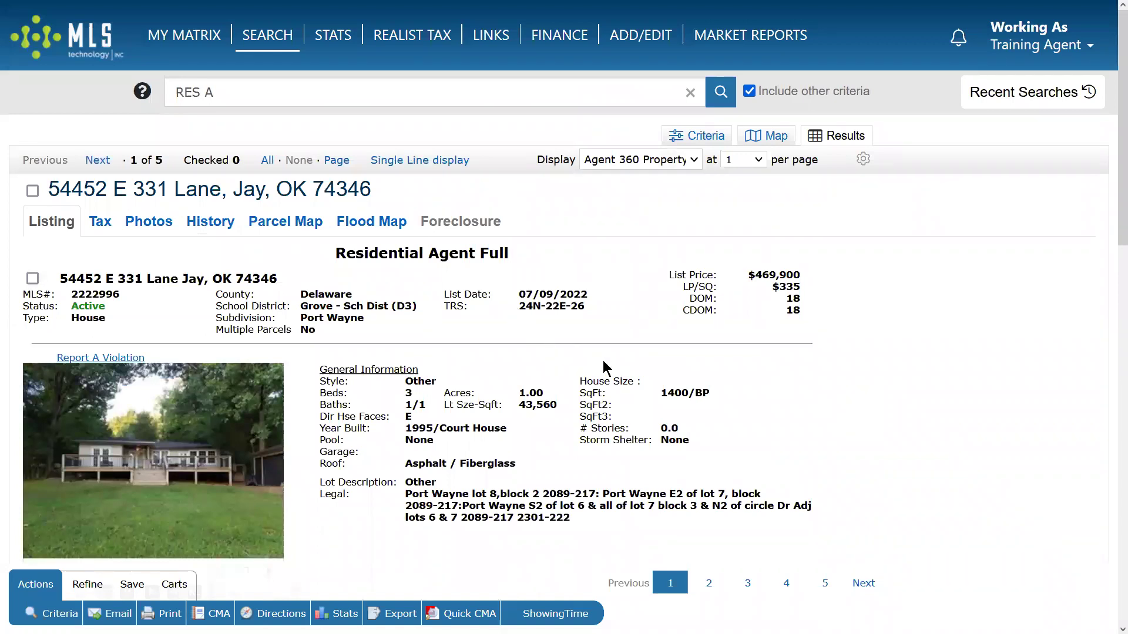
left_click_drag(655, 430, 703, 437)
mouse_move(211, 460)
left_click(585, 482)
Back on the criteria form, delete the .9- # Stories value.
left_click(699, 135)
double_click(696, 478)
key("BackSpace")
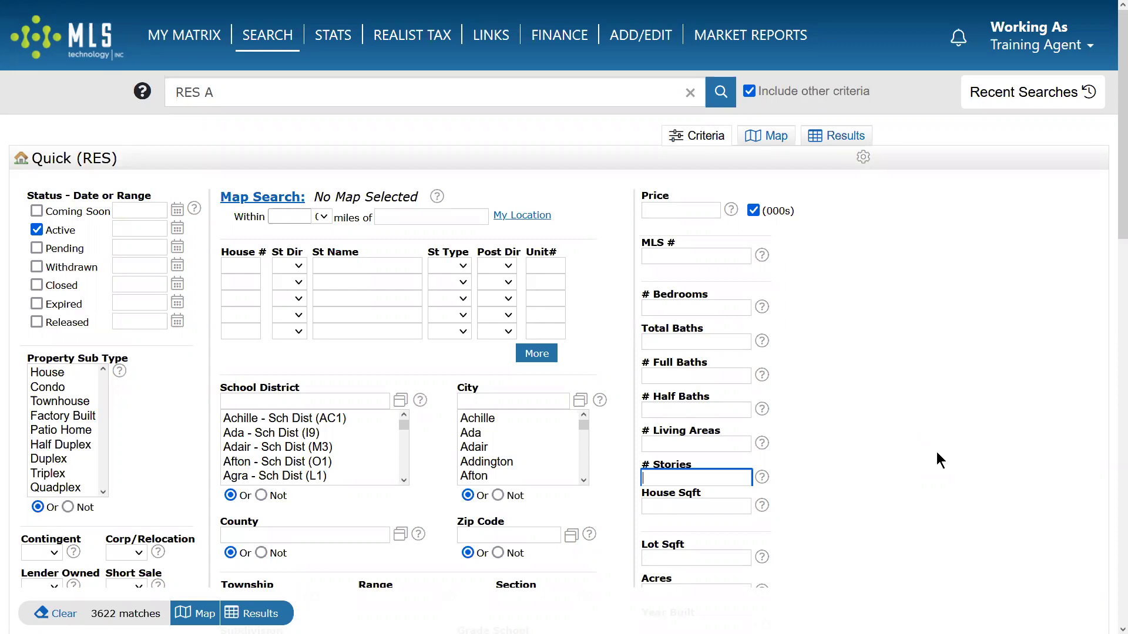
left_click(666, 507)
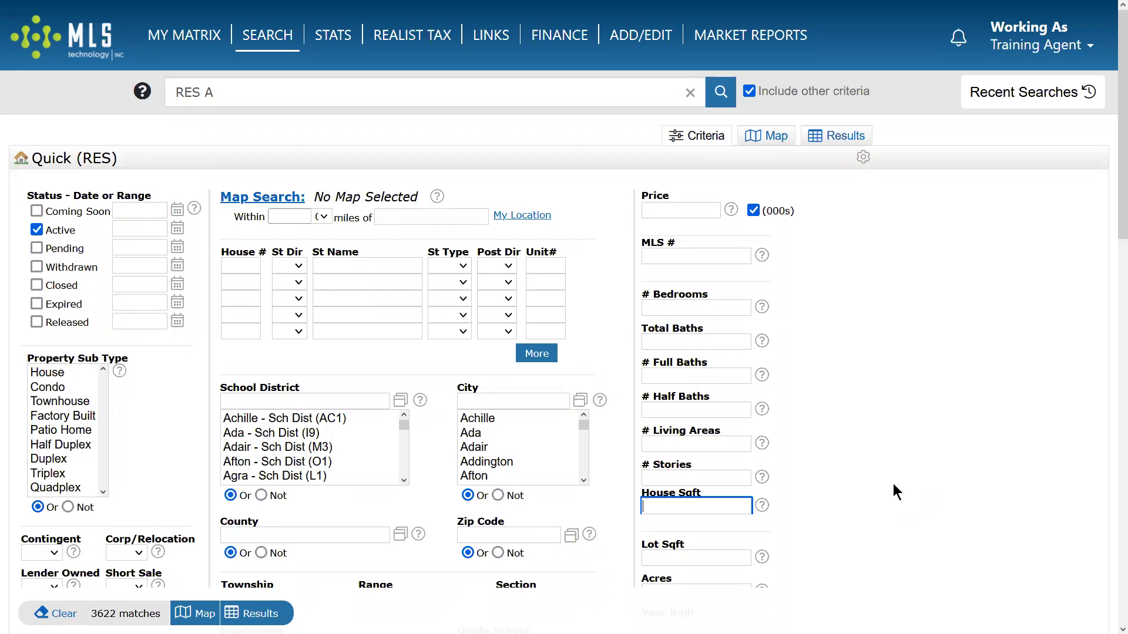
Select Ada in the City list.
type("0")
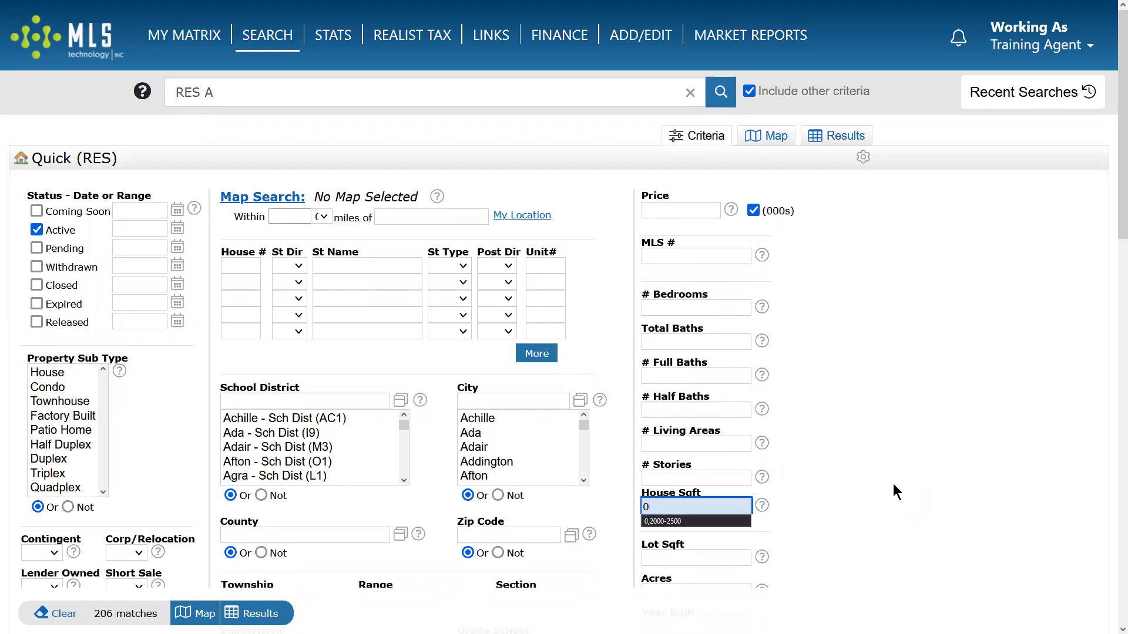
double_click(687, 462)
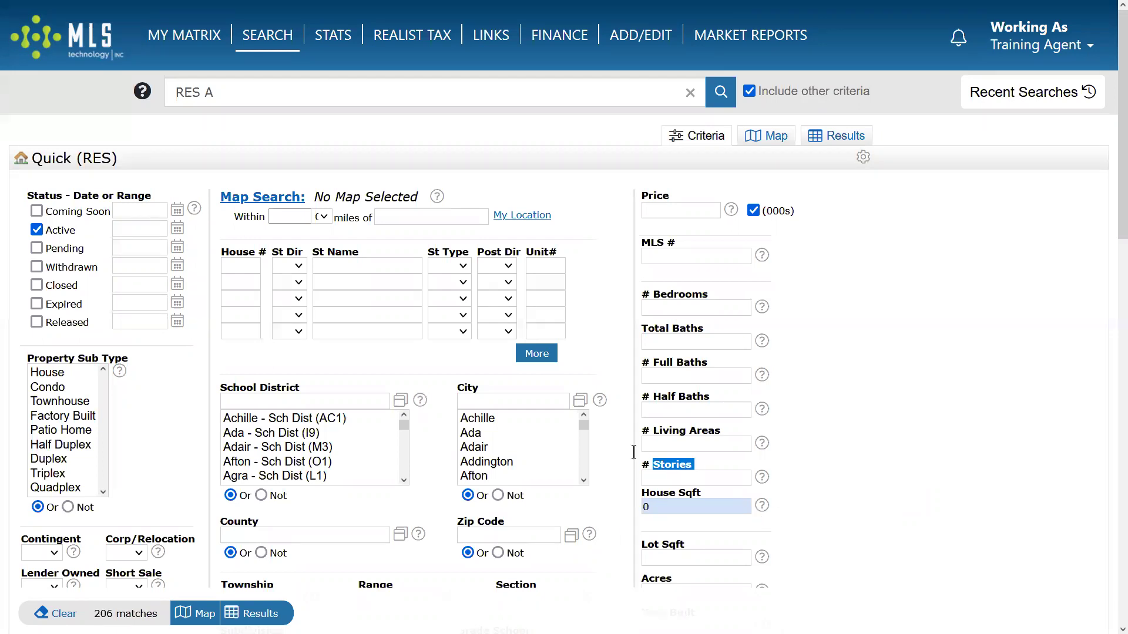
left_click(652, 504)
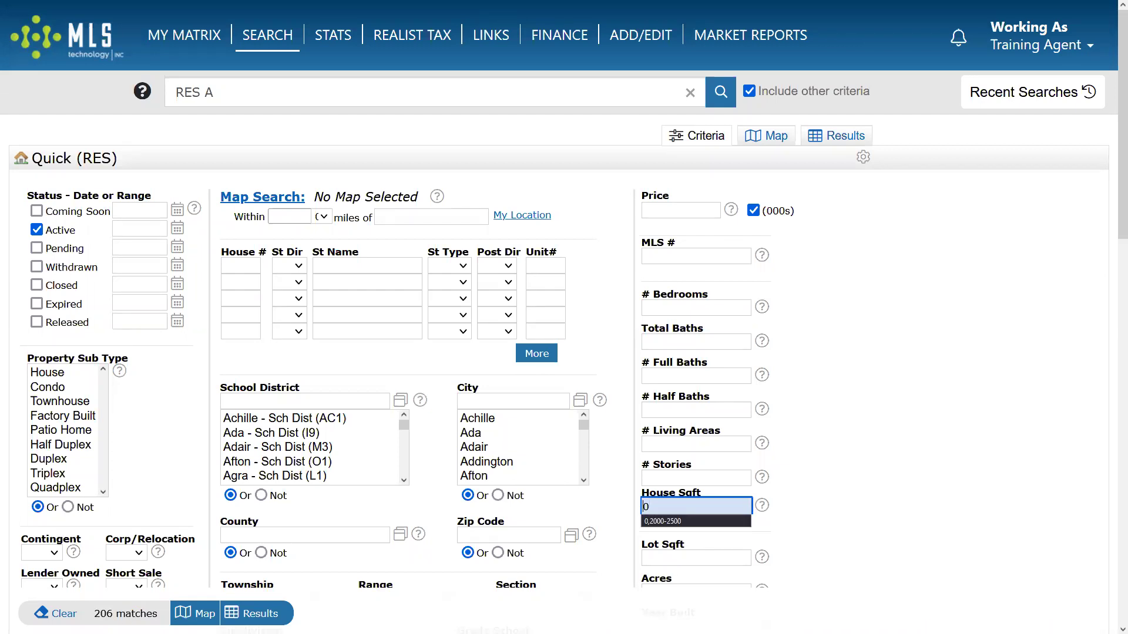
left_click(893, 452)
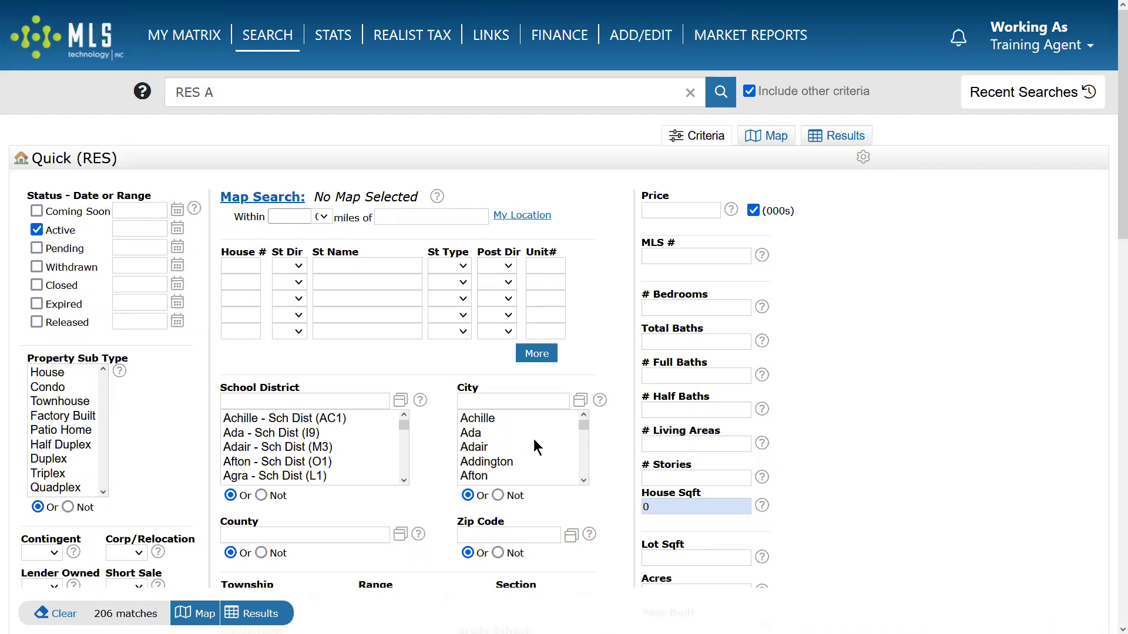
left_click(486, 431)
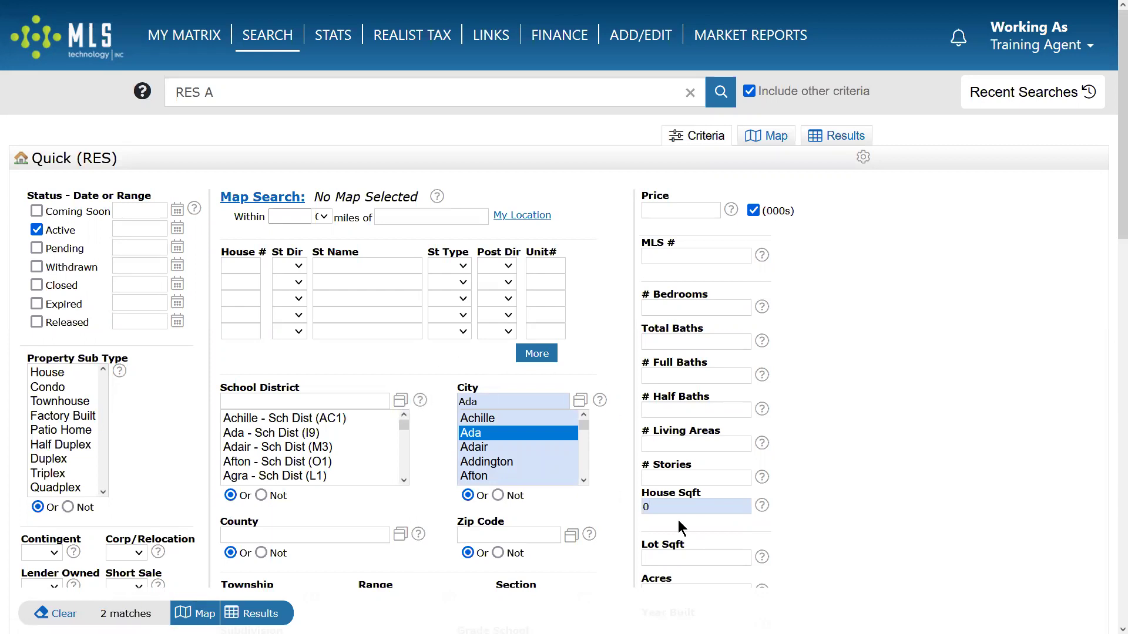
Enter 0,2000-2500 in House Sqft and show the 11 Ada results.
left_click(663, 506)
type("0,")
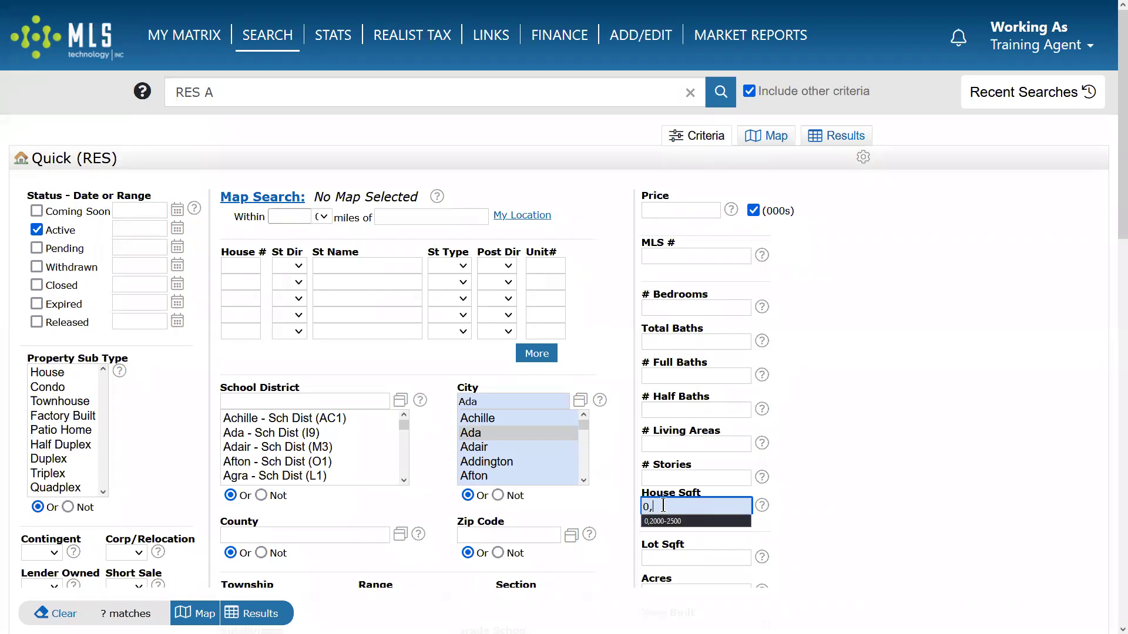
left_click(662, 521)
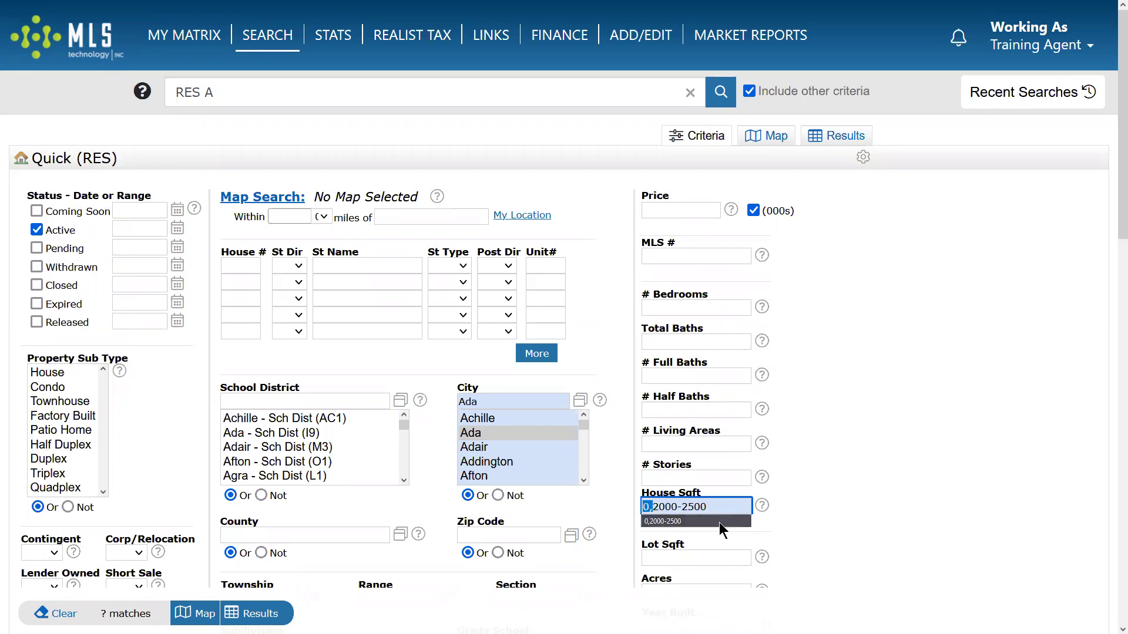
left_click(836, 512)
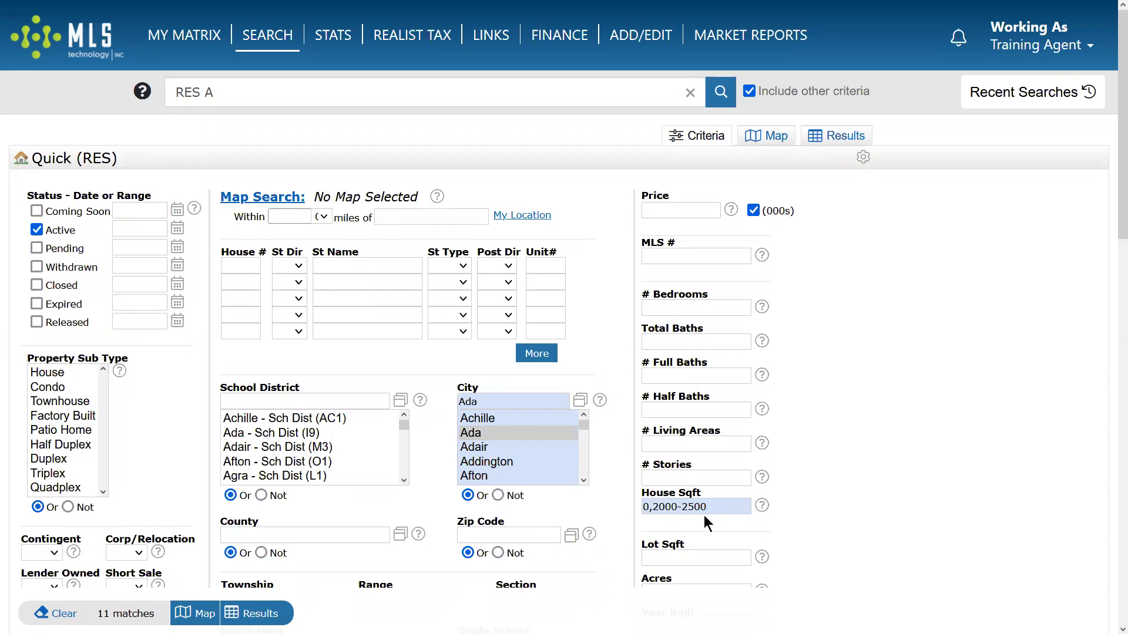
left_click(659, 506)
left_click(258, 612)
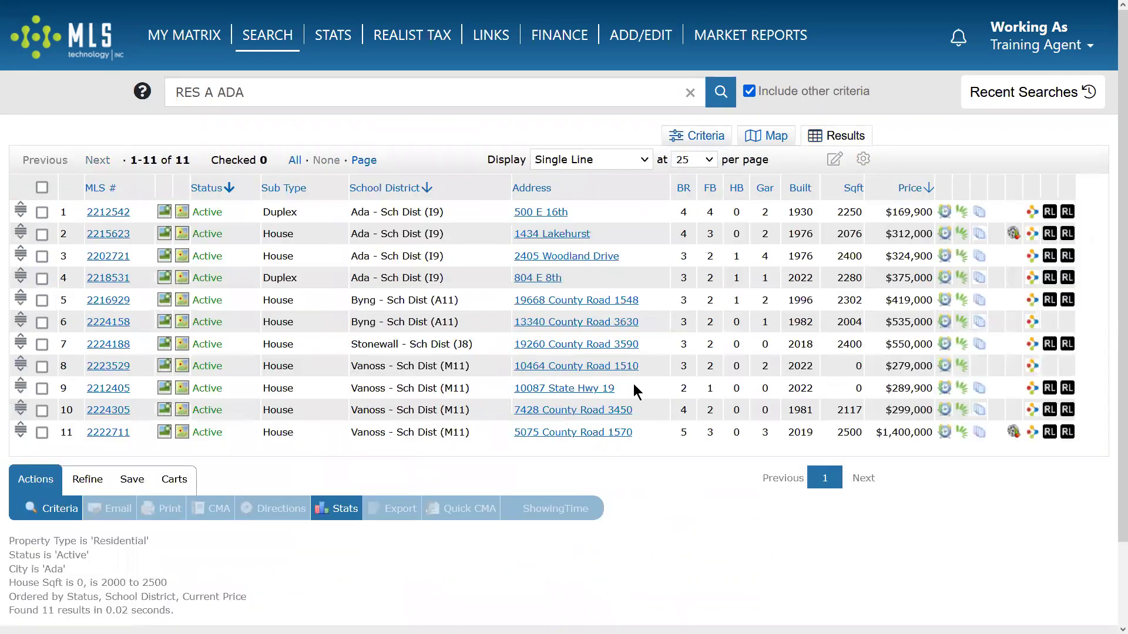
left_click(108, 366)
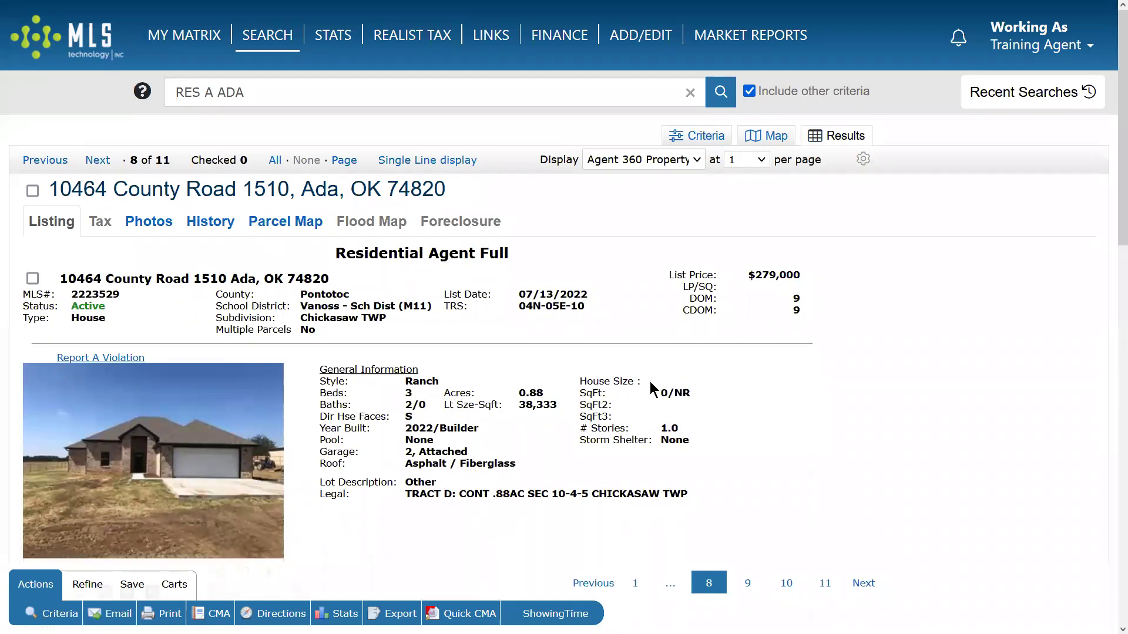
left_click(97, 161)
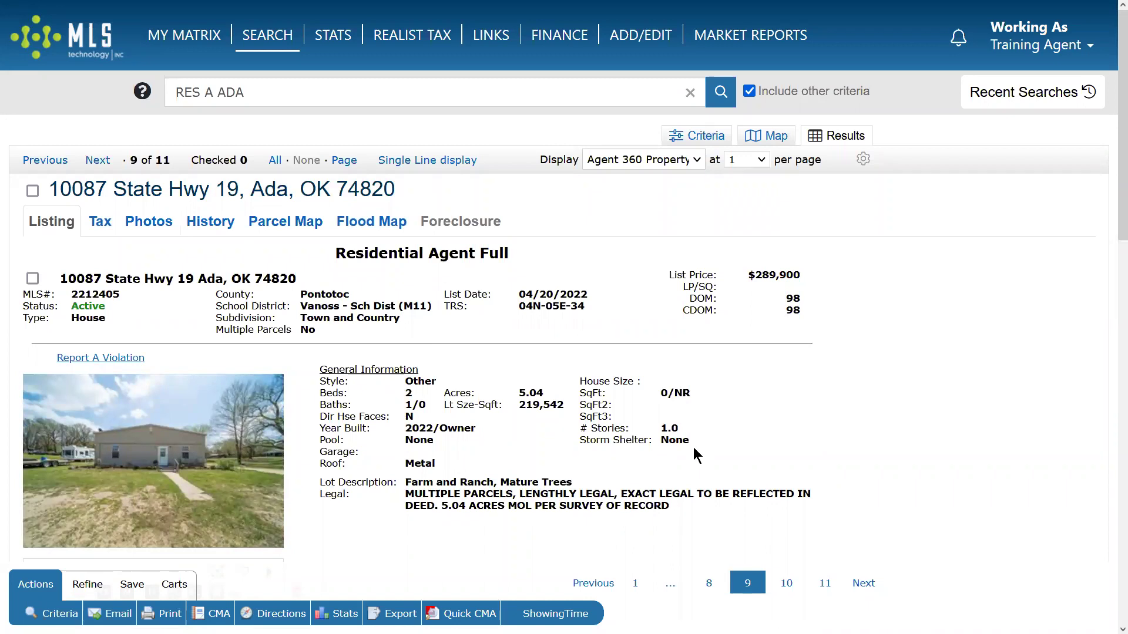
left_click(681, 136)
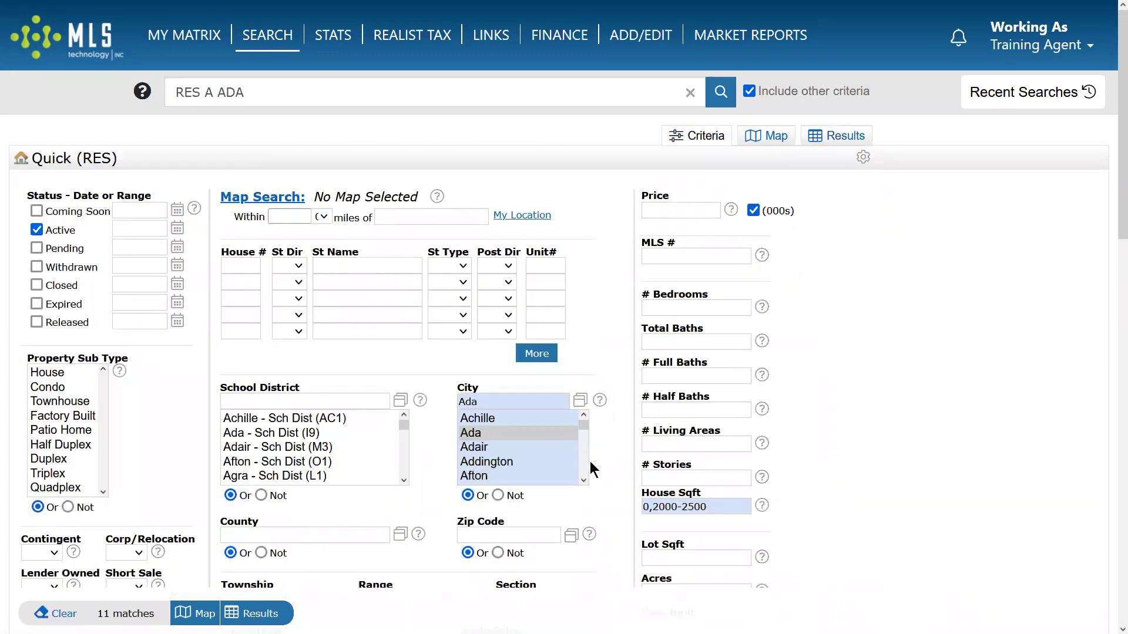
left_click_drag(517, 402, 408, 401)
type("broken")
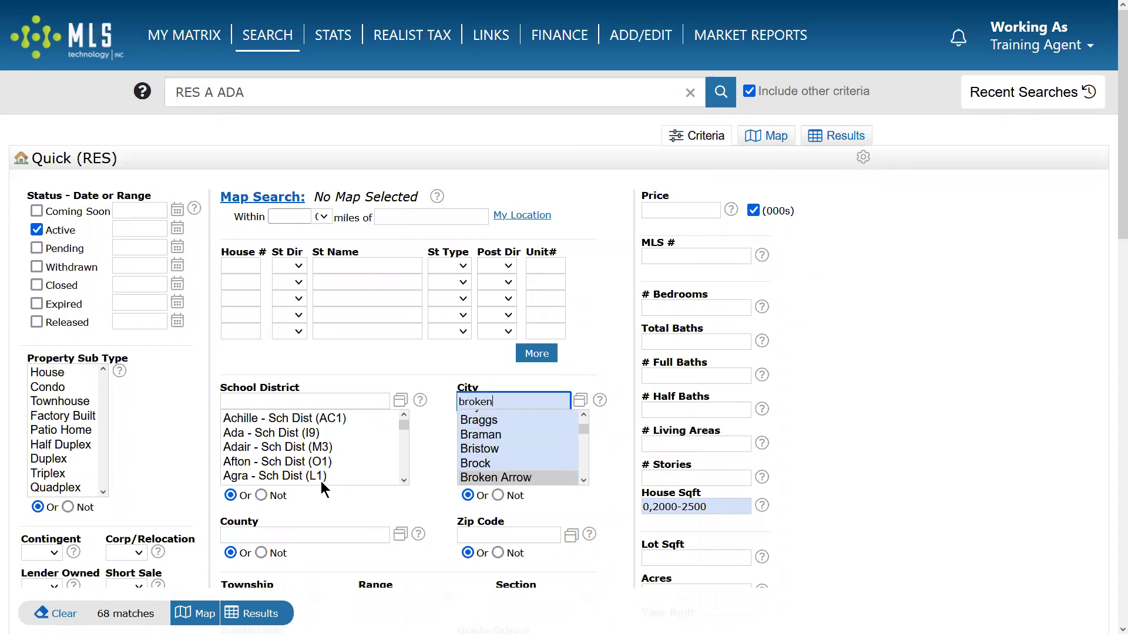
left_click(259, 613)
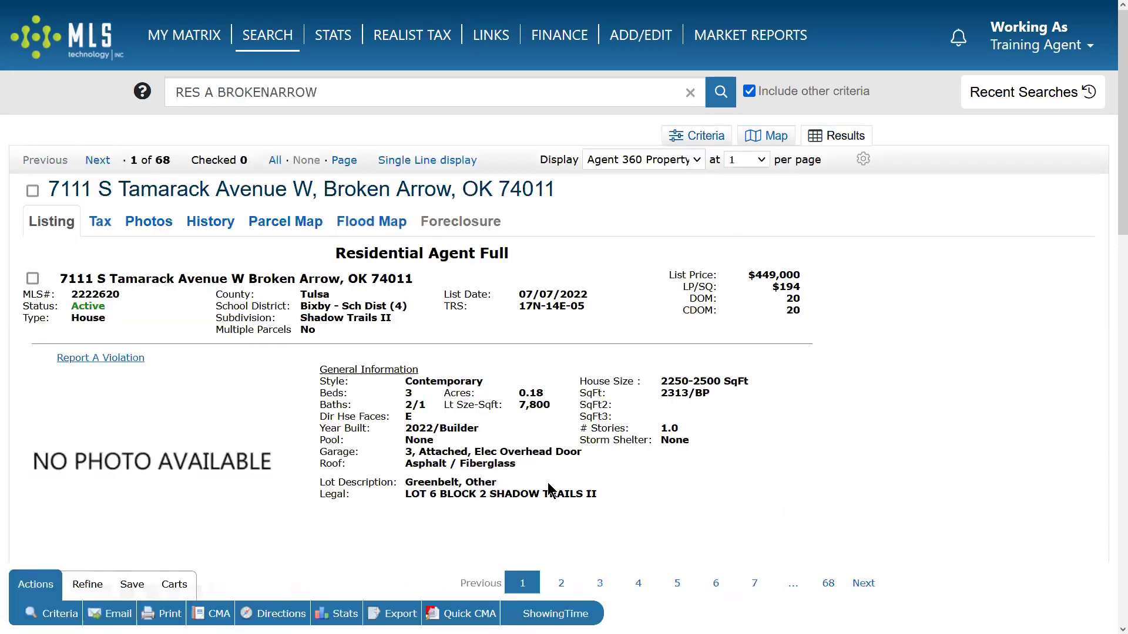
left_click(433, 161)
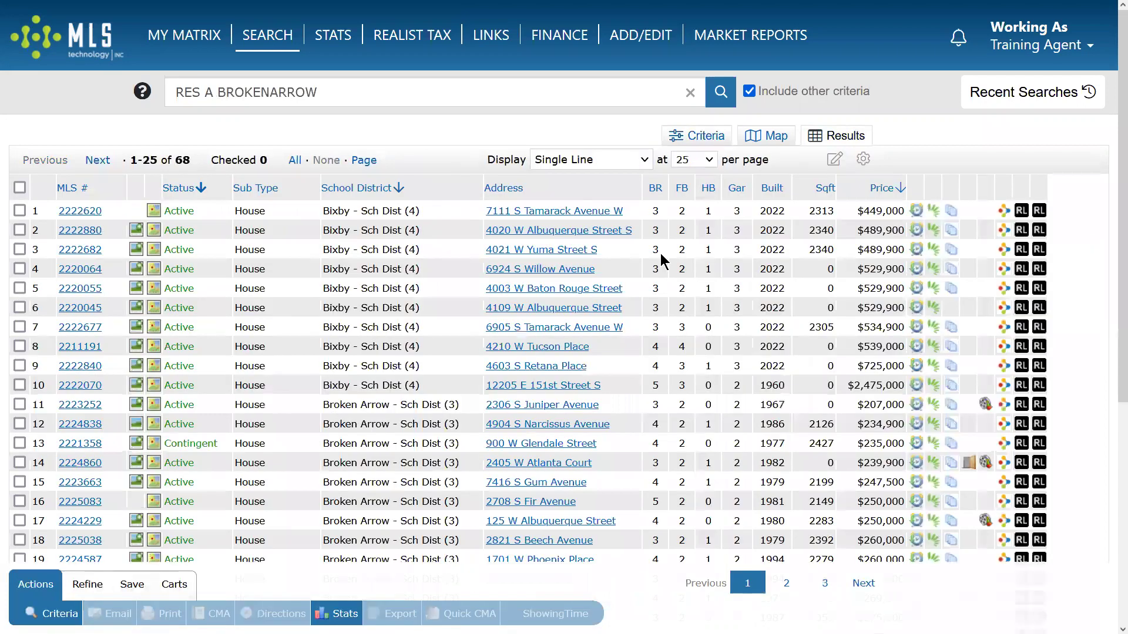
left_click(81, 269)
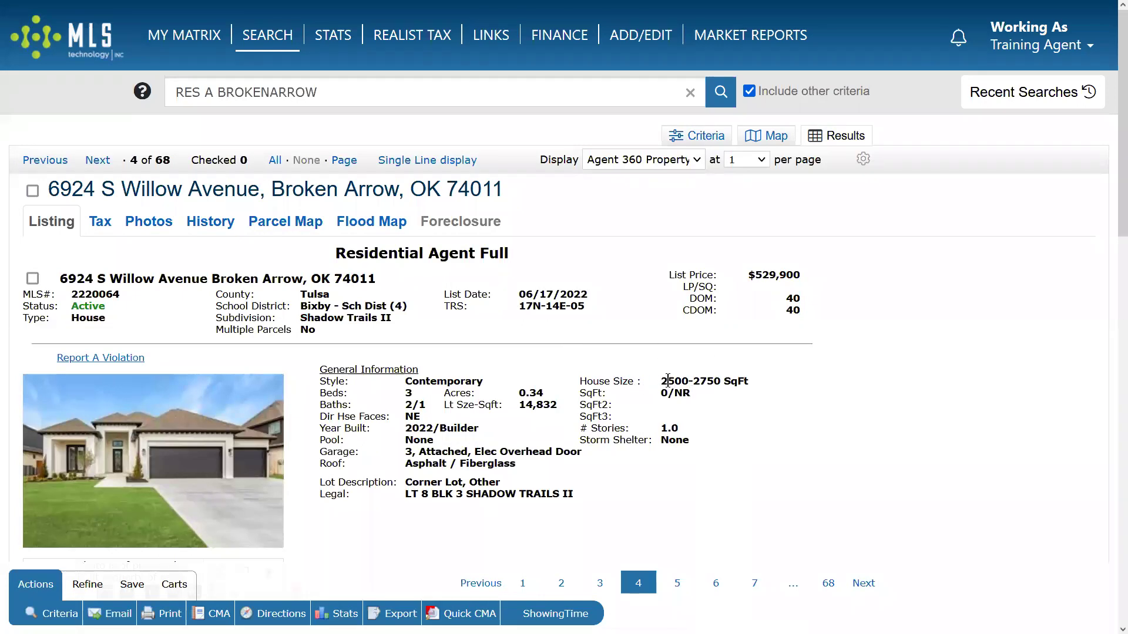
Highlight the listing's 2500-2750 SqFt (NR) house size, then return to the criteria form.
left_click_drag(661, 379, 717, 379)
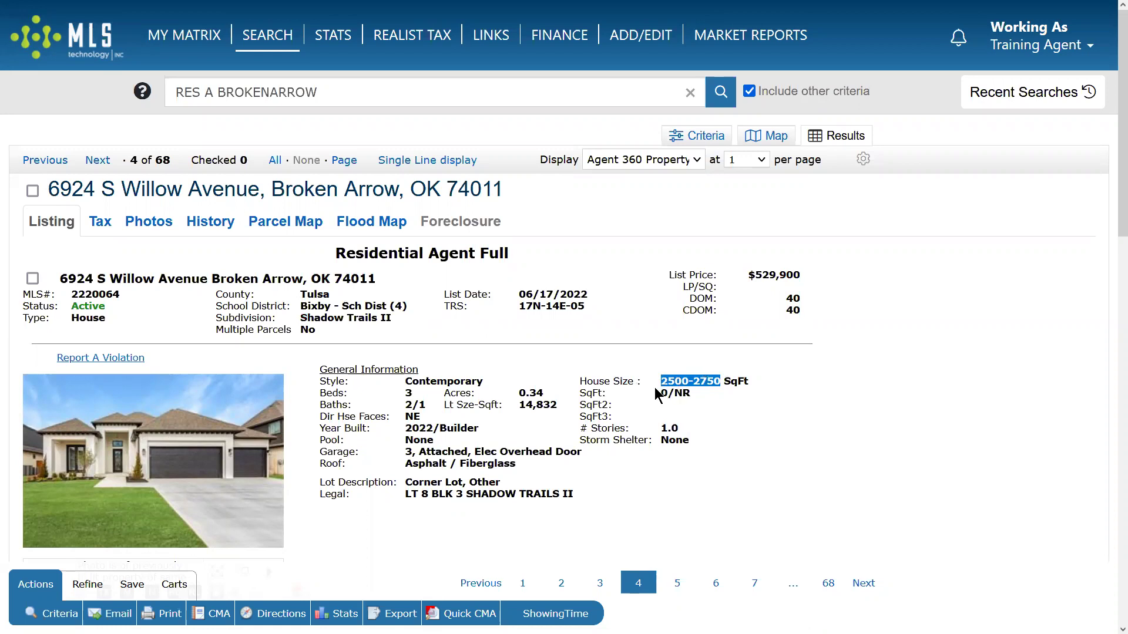
left_click_drag(766, 383, 583, 383)
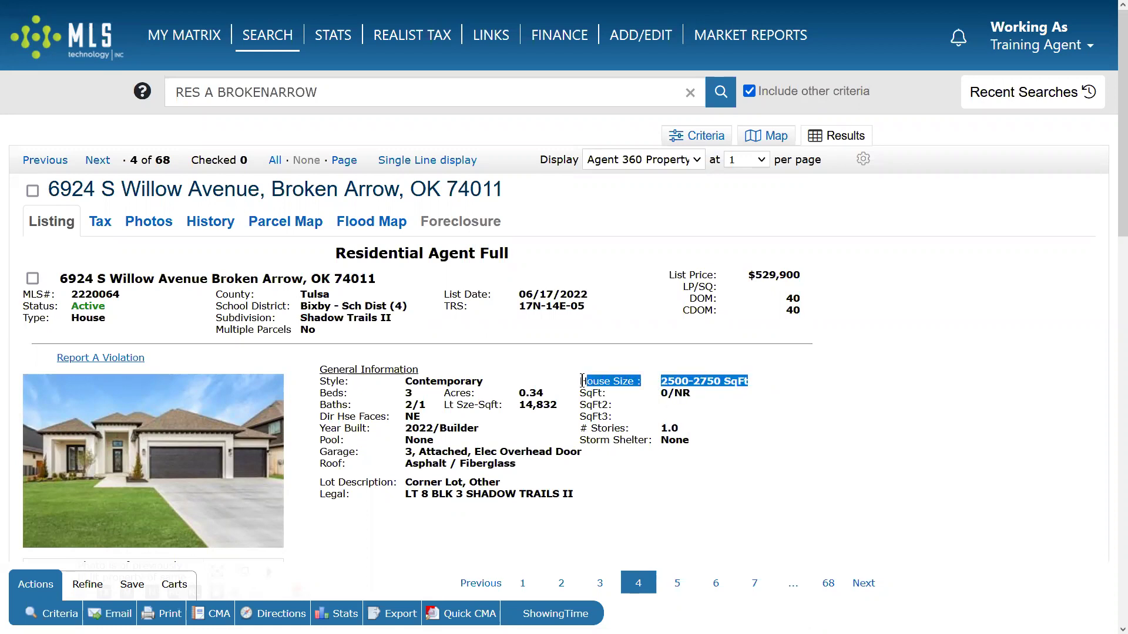
double_click(681, 393)
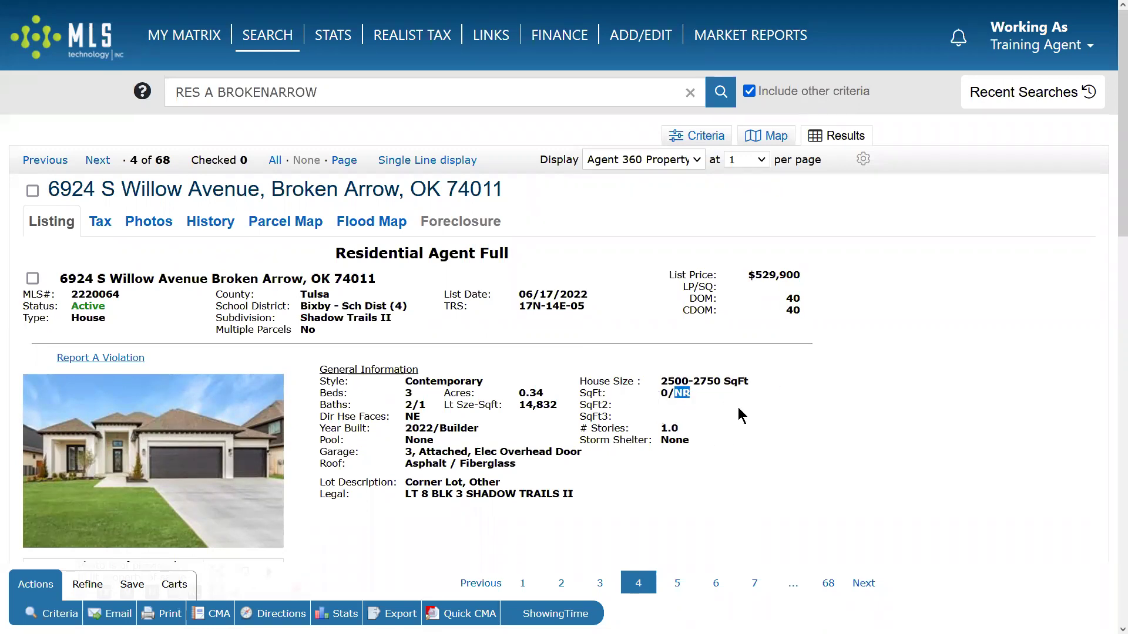
left_click_drag(757, 383, 676, 399)
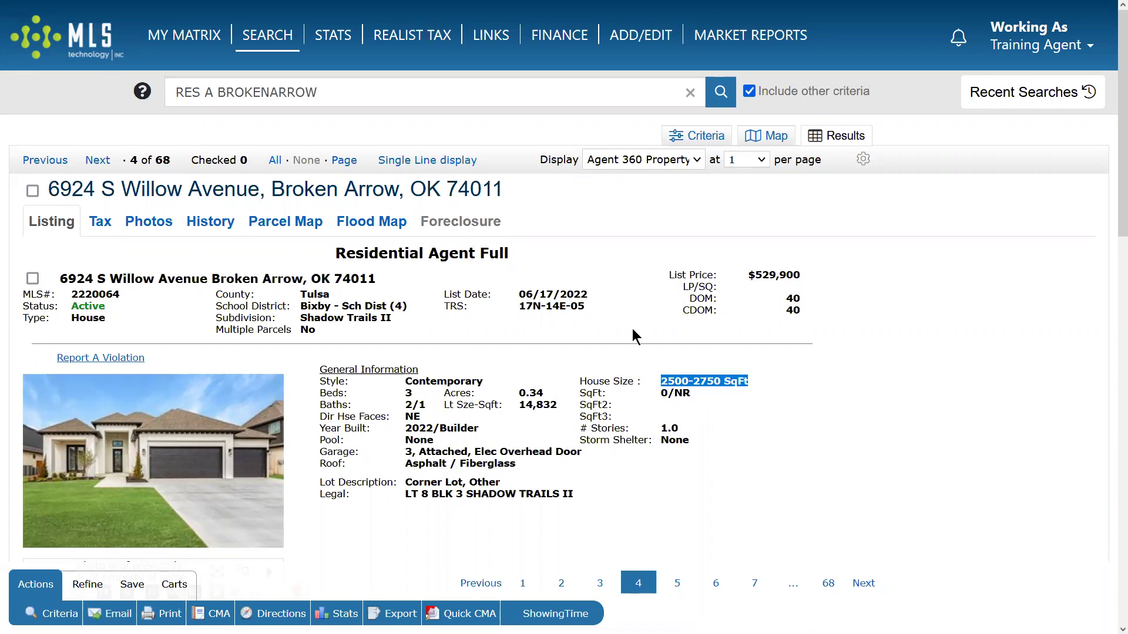
left_click(699, 137)
left_click_drag(653, 508, 612, 505)
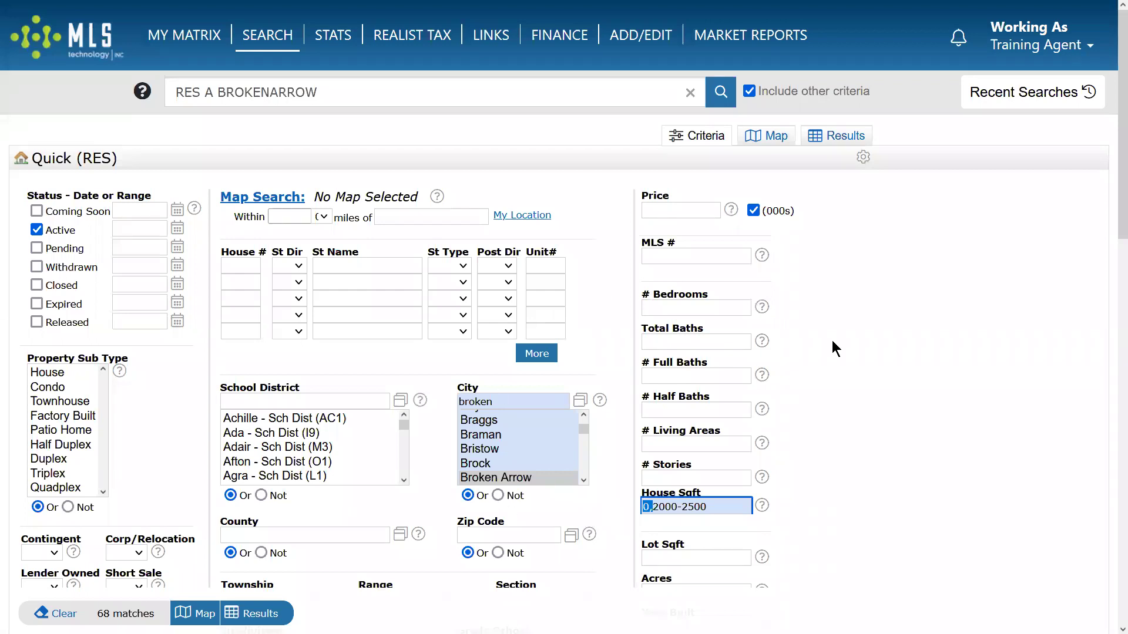
Delete the 'broken' City filter and the House Sqft range.
left_click(656, 505)
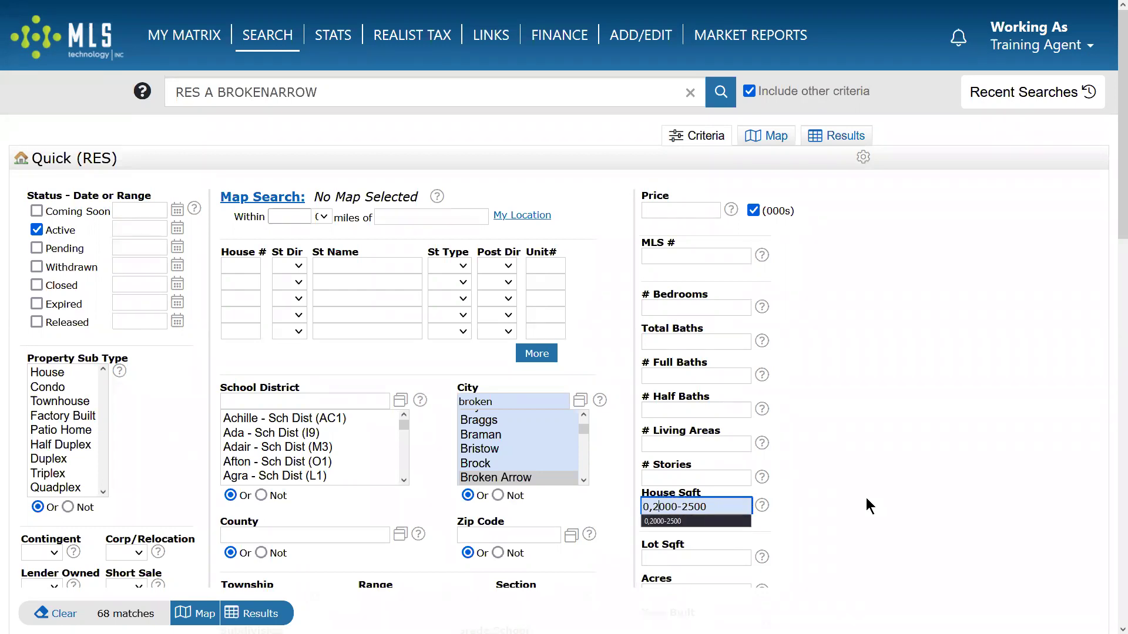
scroll(869, 507, "down", 3)
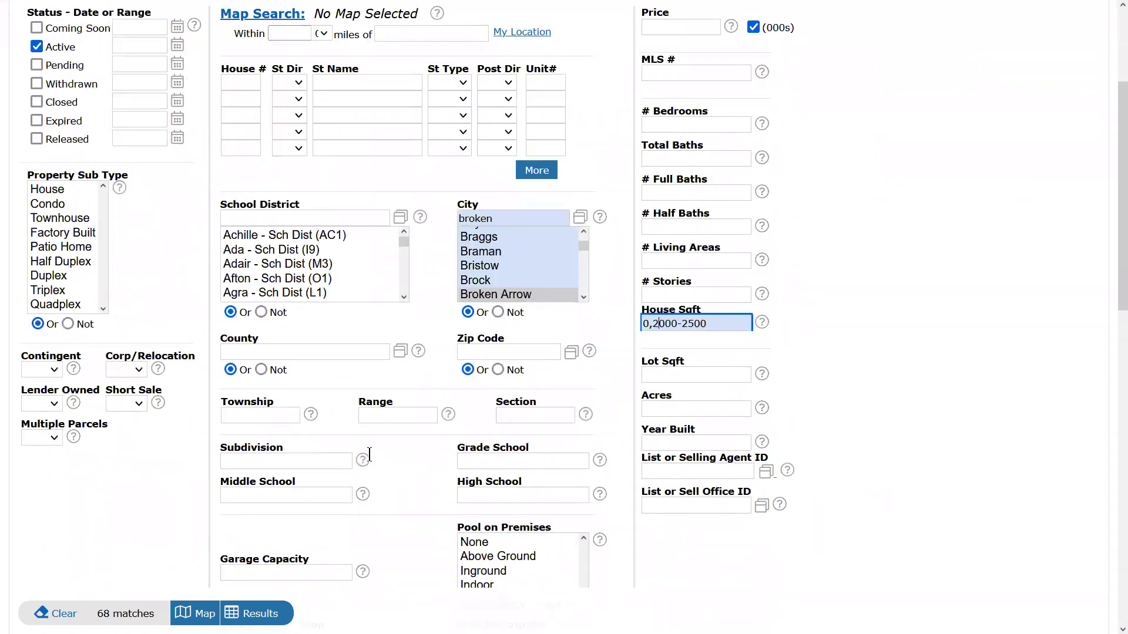
left_click(287, 460)
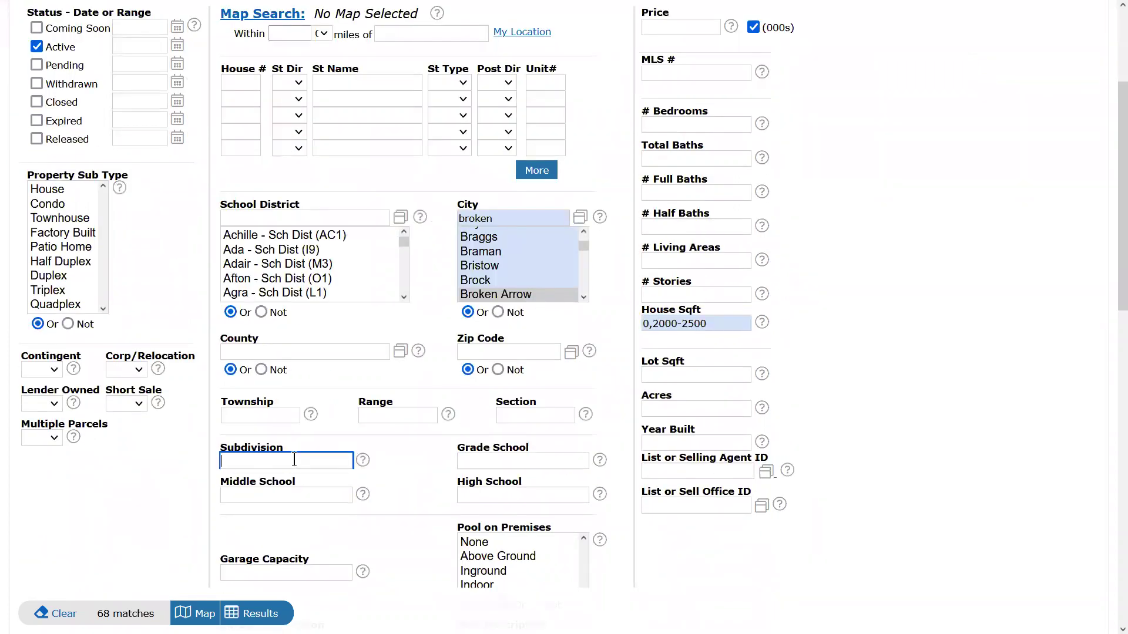
left_click(436, 474)
left_click(508, 218)
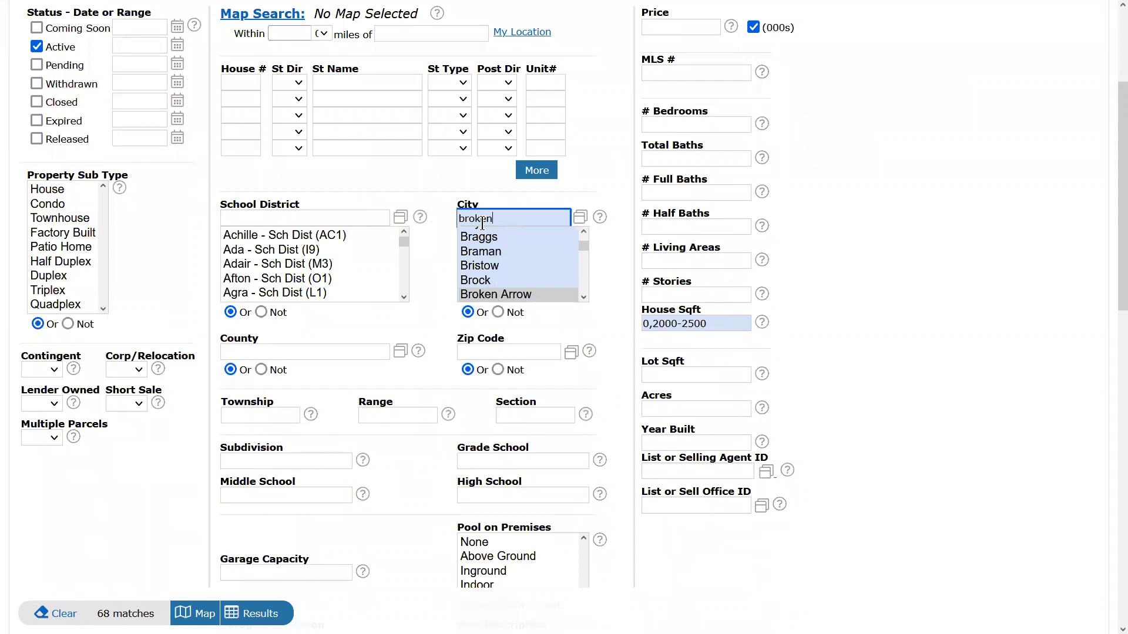
key("BackSpace")
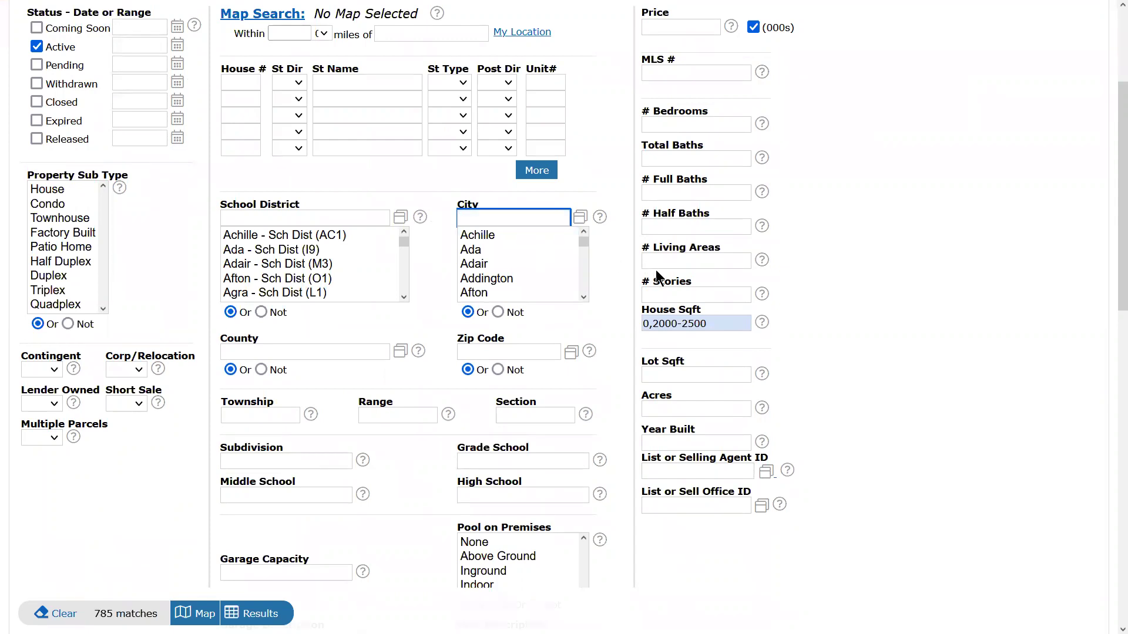
left_click_drag(708, 323, 677, 323)
key("BackSpace")
key("BackSpace")
key("BackSpace")
key("BackSpace")
key("BackSpace")
key("BackSpace")
key("BackSpace")
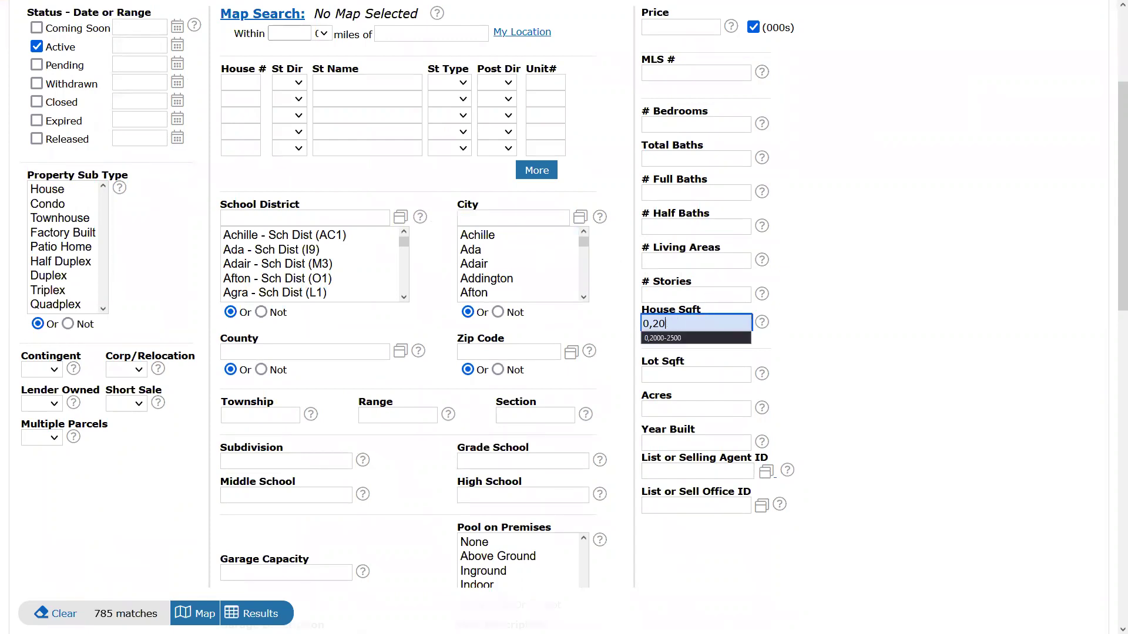
left_click(271, 219)
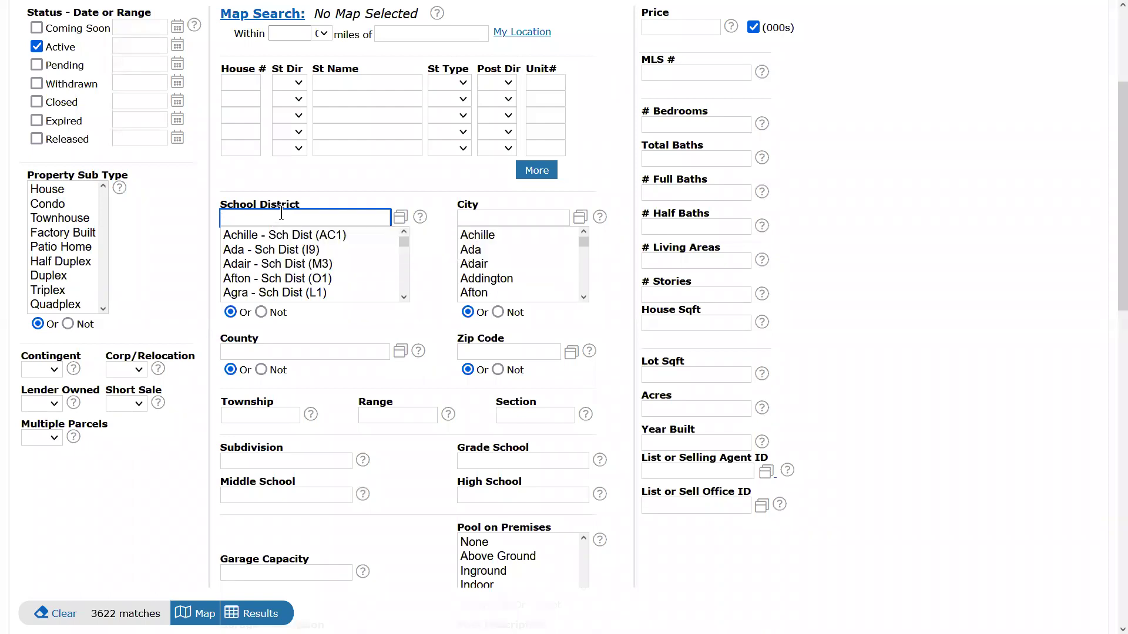
type("ada")
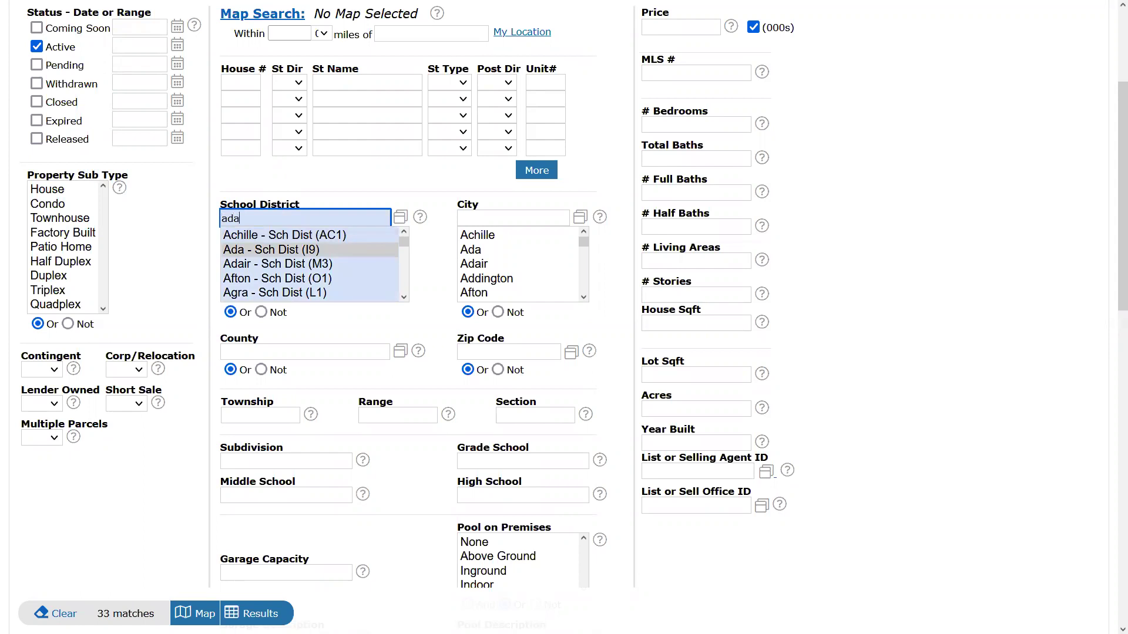
type(",latta")
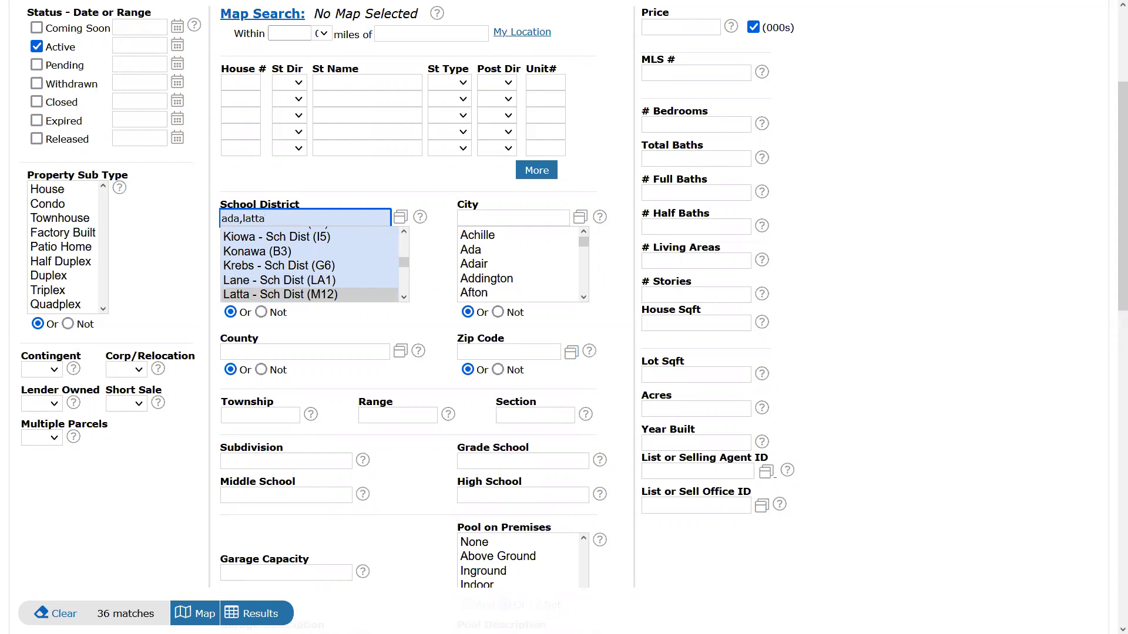
left_click(677, 321)
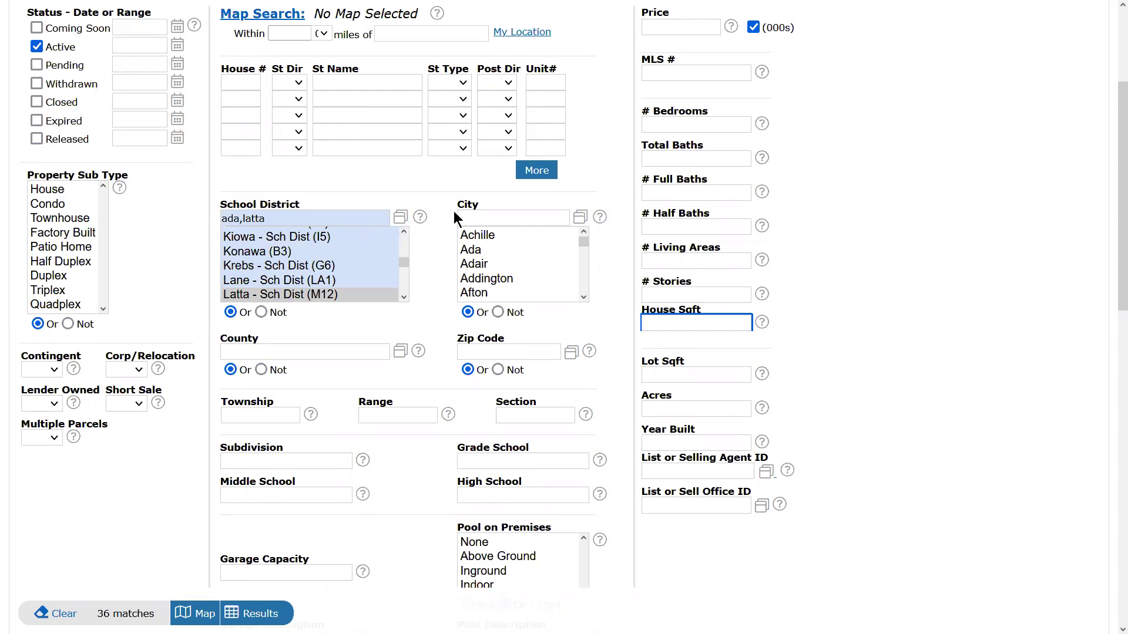
left_click(475, 251)
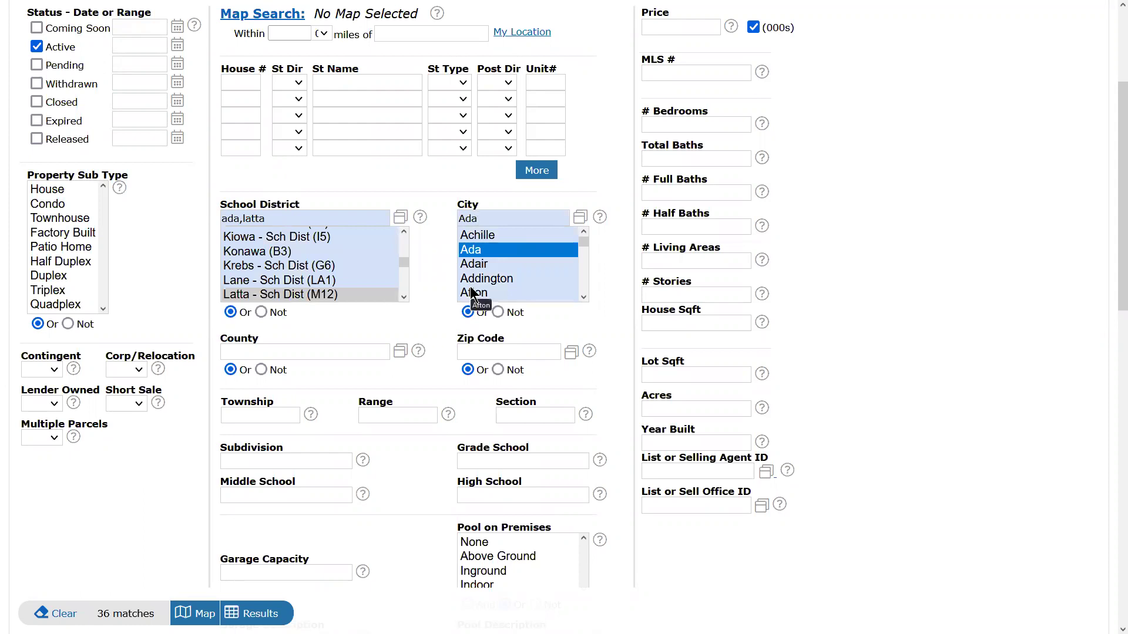
left_click(268, 265)
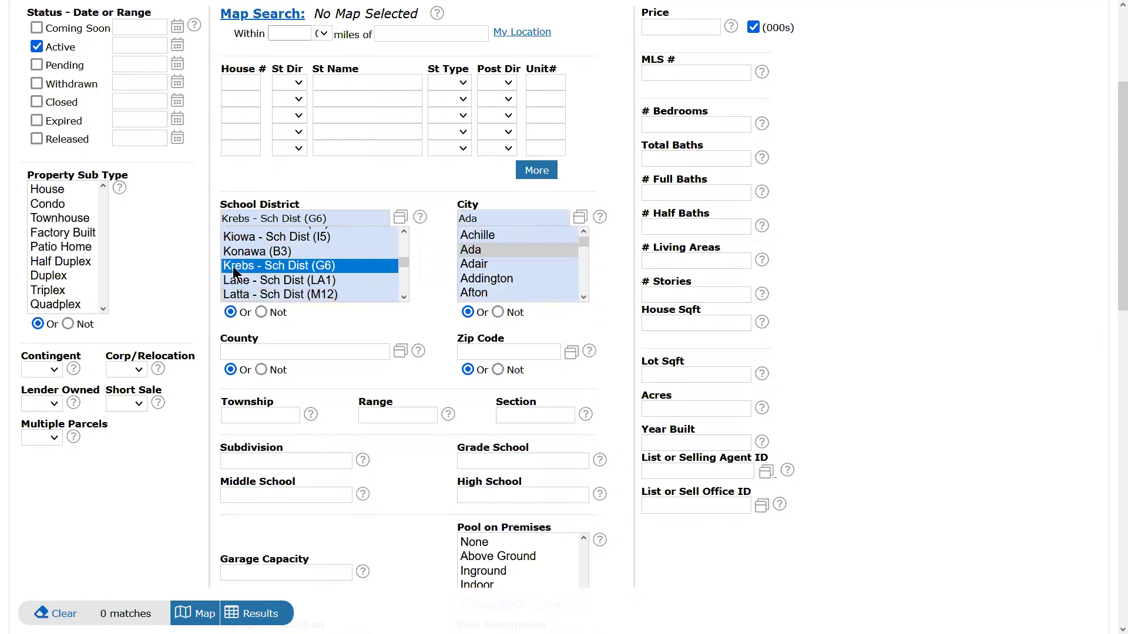
left_click(276, 282, "ctrl")
left_click_drag(275, 237, 276, 298)
left_click(275, 296)
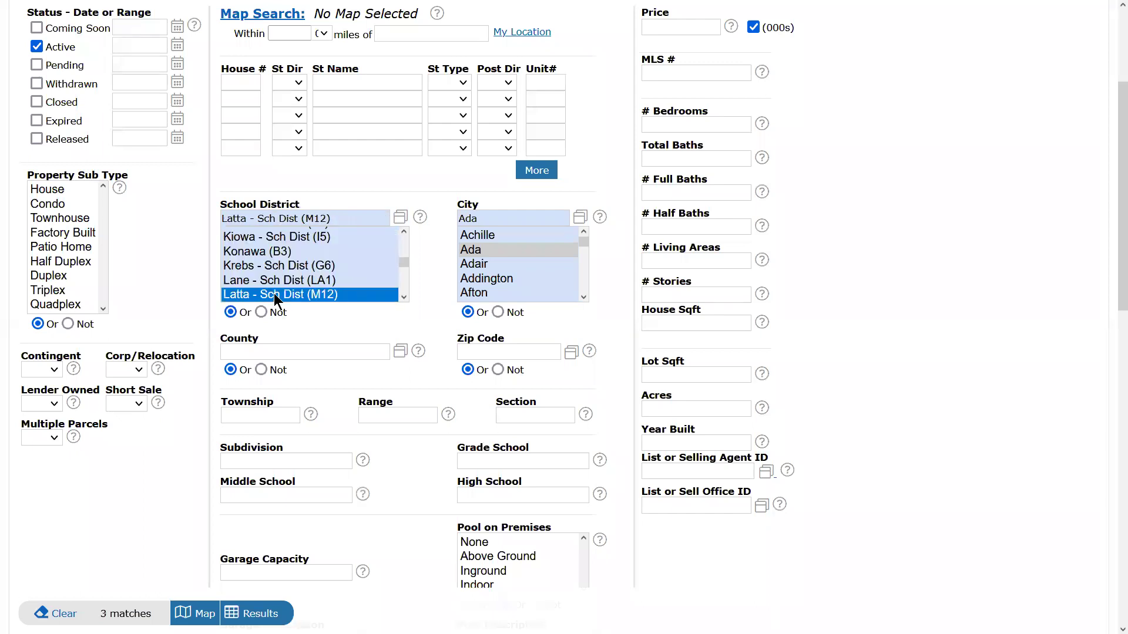
left_click(305, 294, "ctrl")
left_click(488, 249, "ctrl")
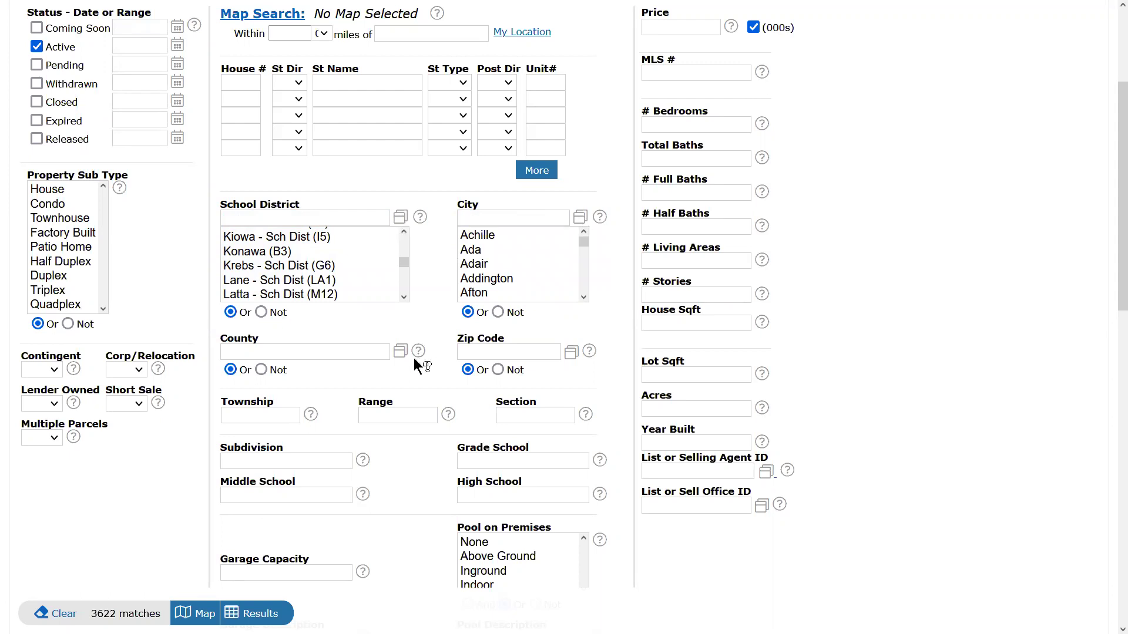
left_click(401, 222)
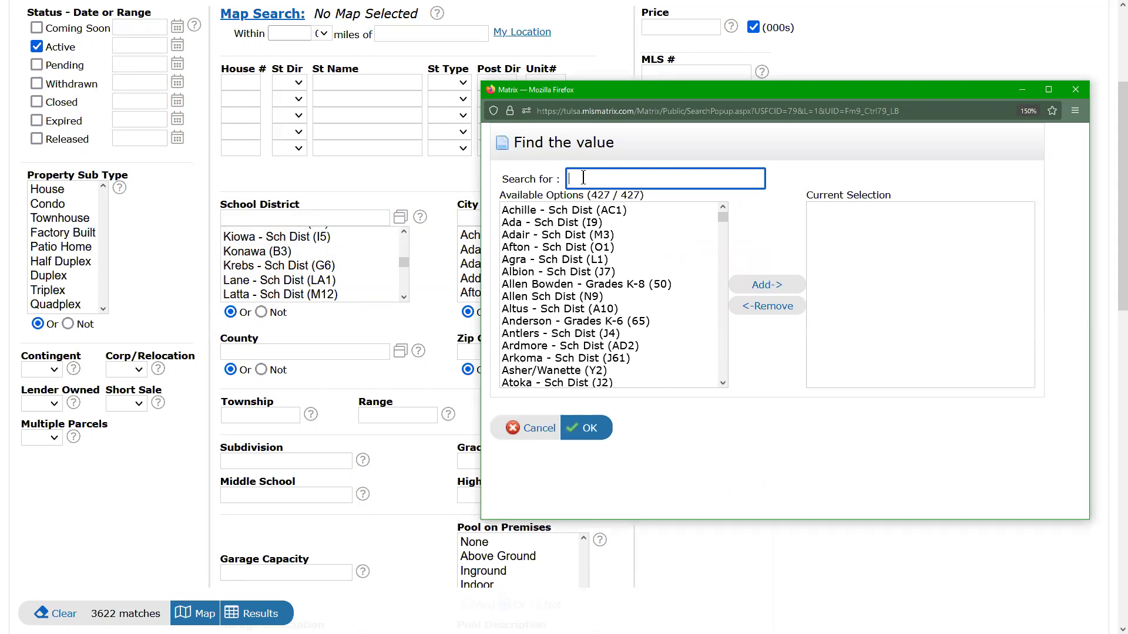
Add Ada - Sch Dist (I9) and Latta - Sch Dist (M12) as School District criteria.
type("ada")
left_click(554, 209)
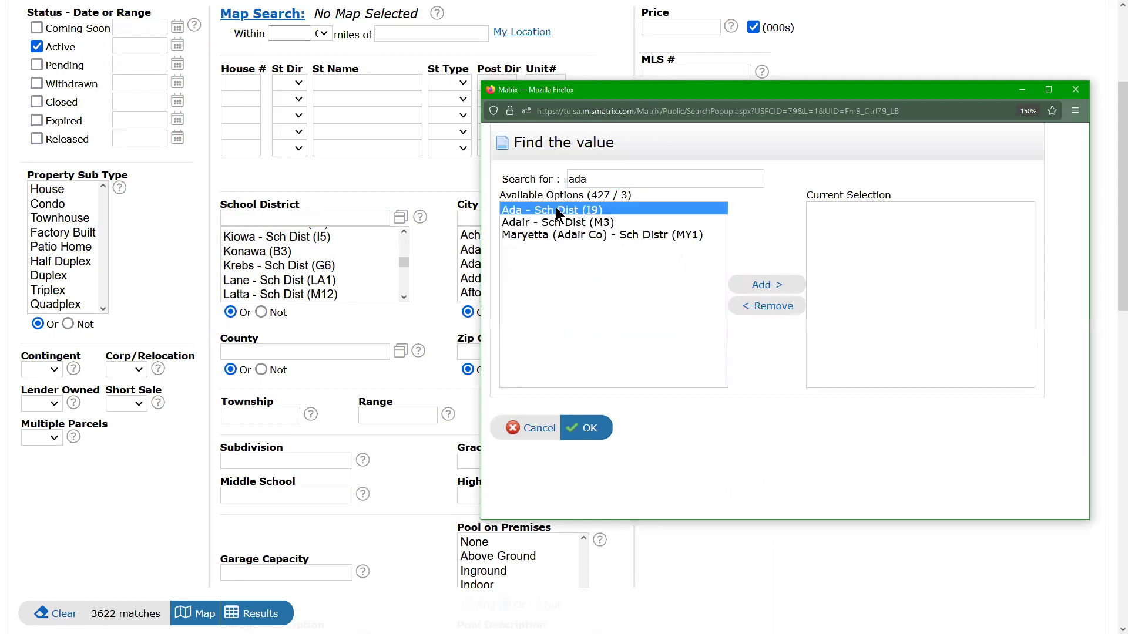
left_click(767, 286)
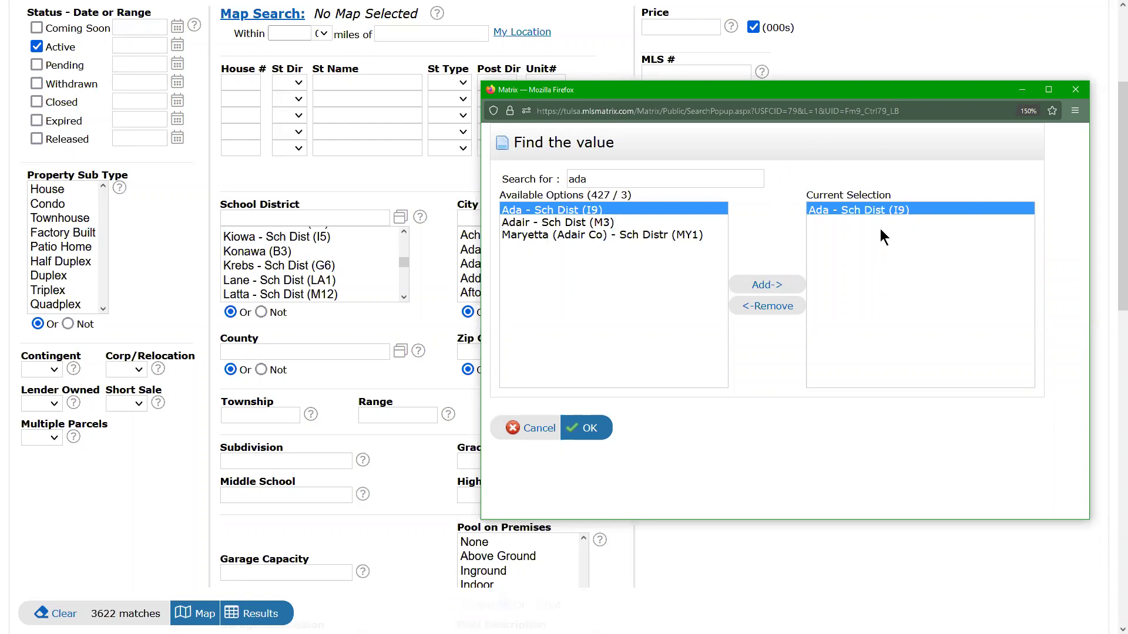
left_click(581, 179)
double_click(581, 179)
type("latta")
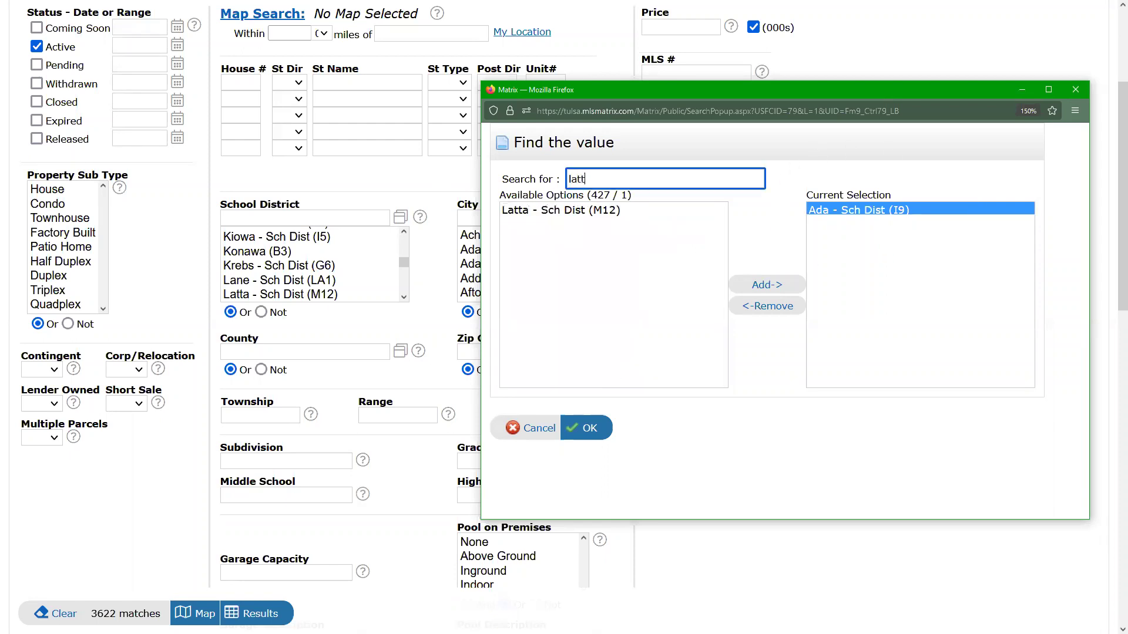
left_click(597, 216)
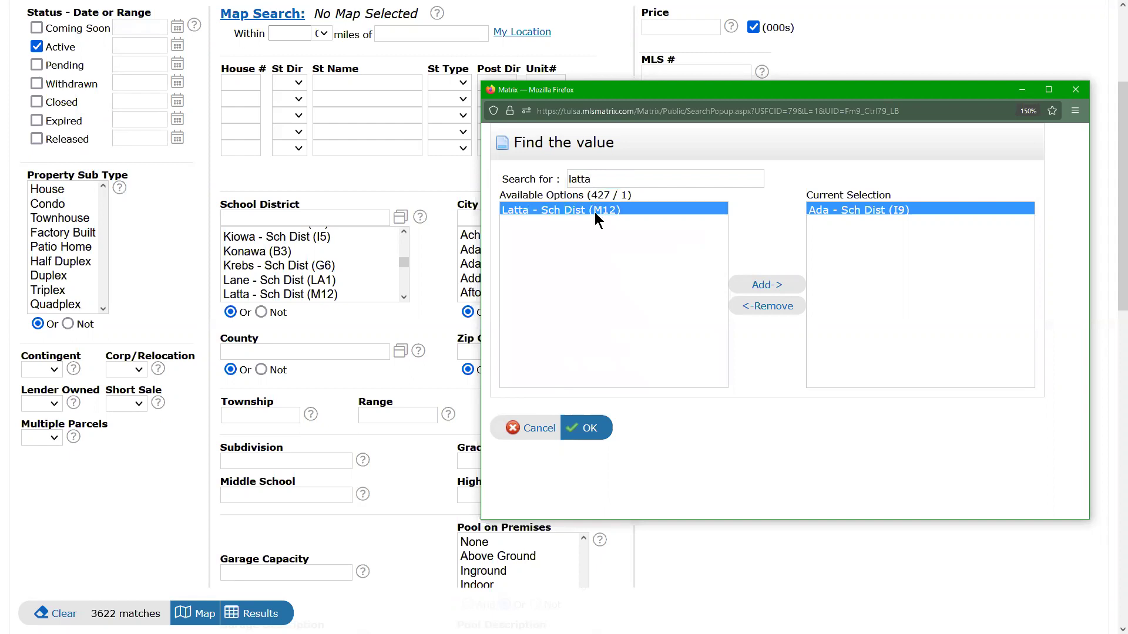
left_click(777, 289)
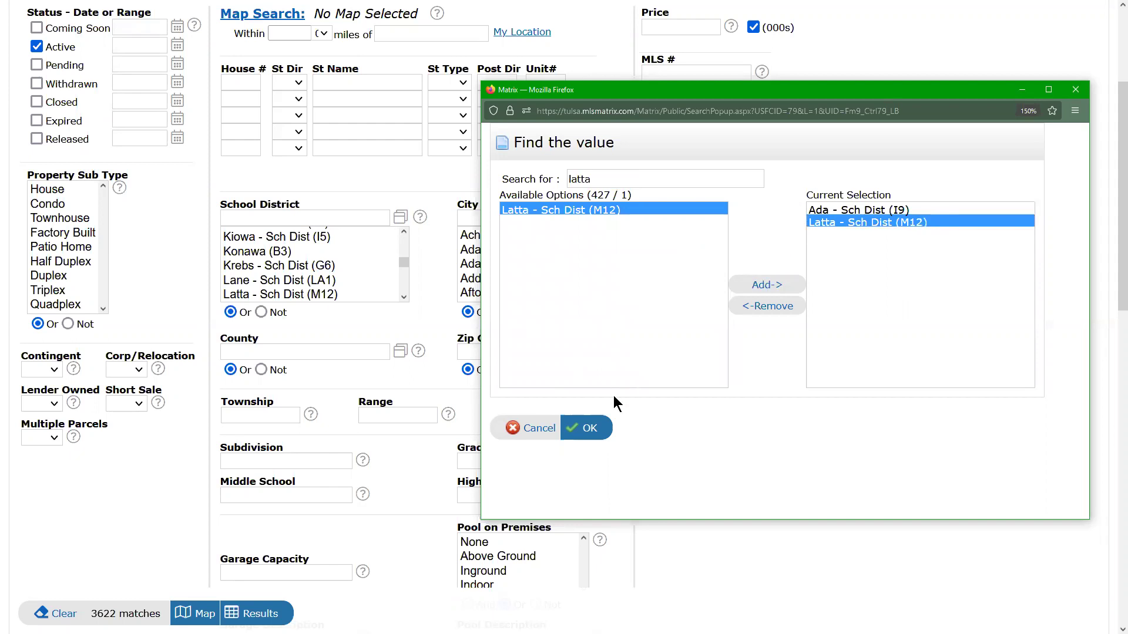
left_click(586, 431)
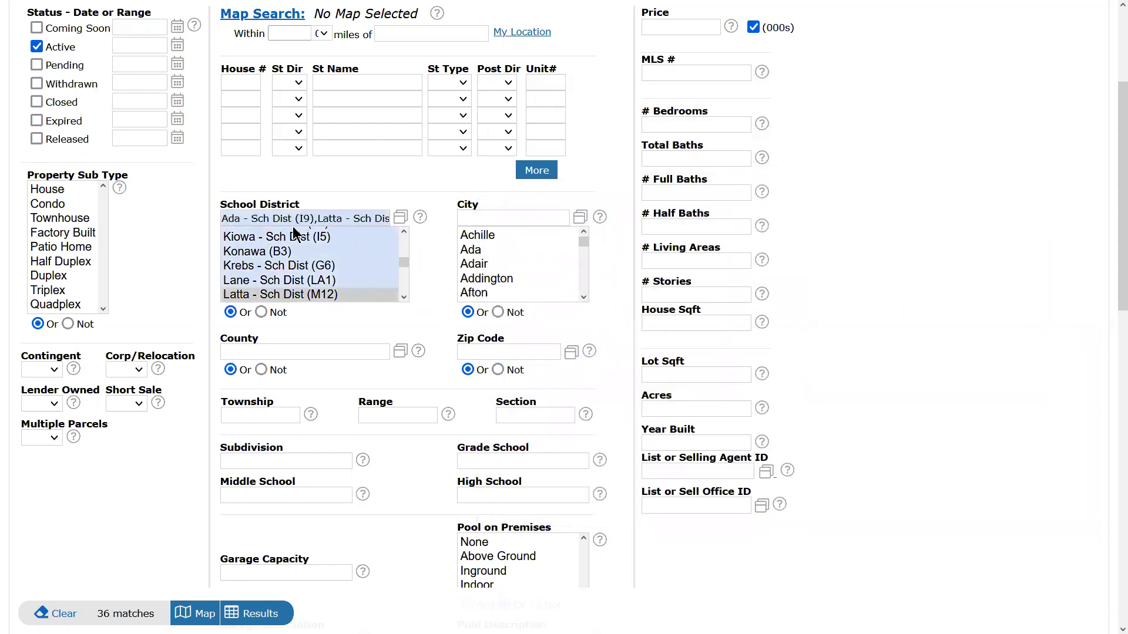
Try euf,tah,mc in City, then clear City and the Ada/Latta School District entries.
left_click(510, 219)
type("euf")
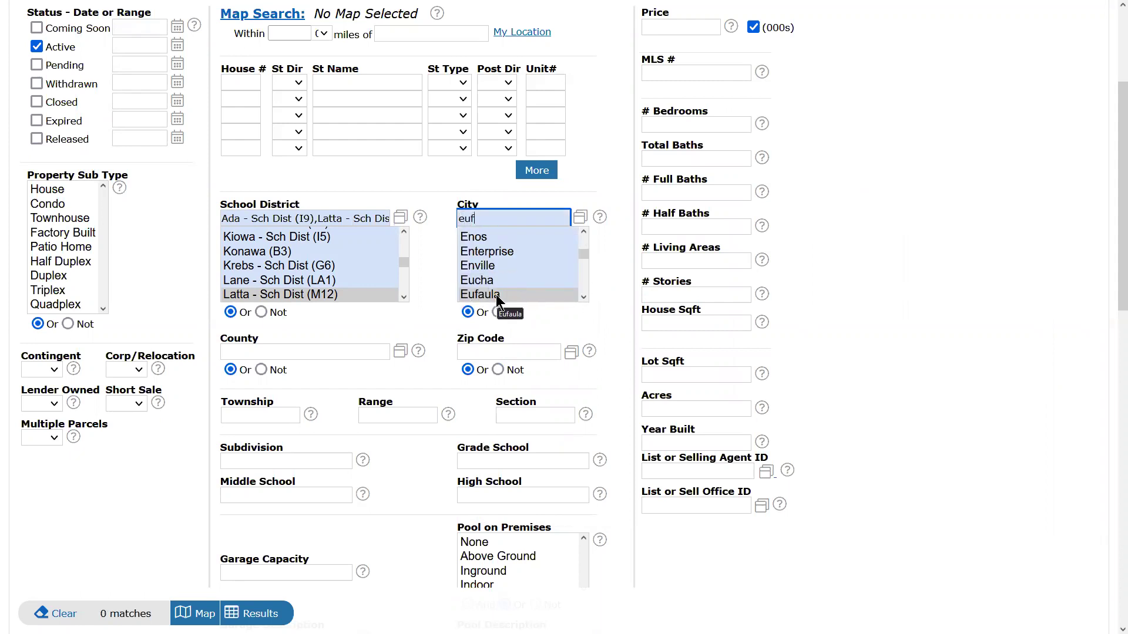
type(",tah")
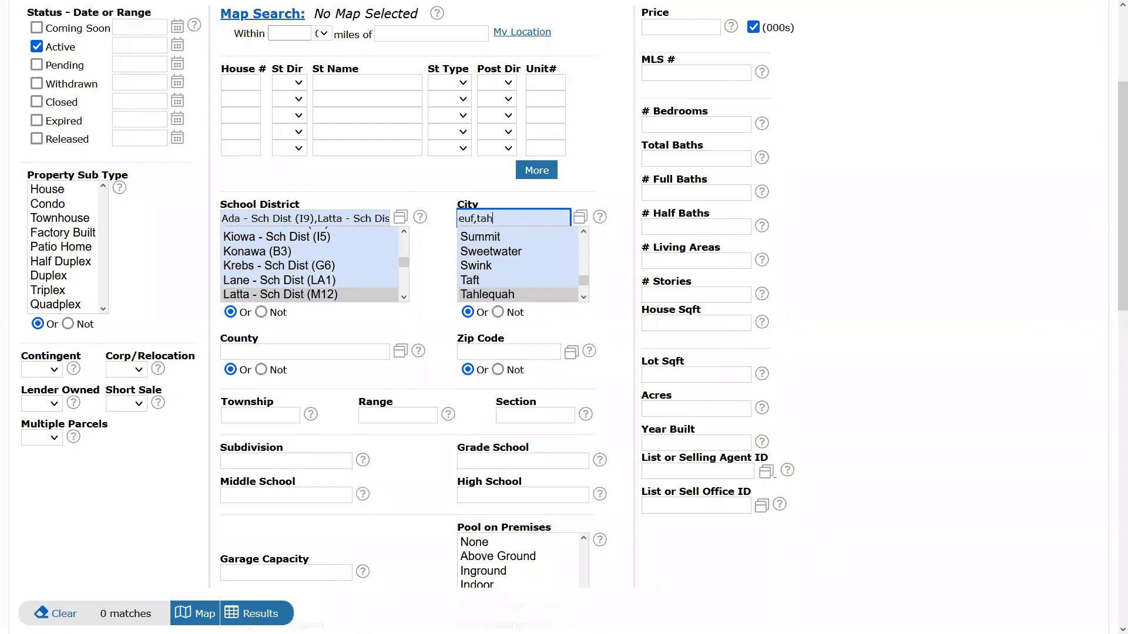
type(",mc")
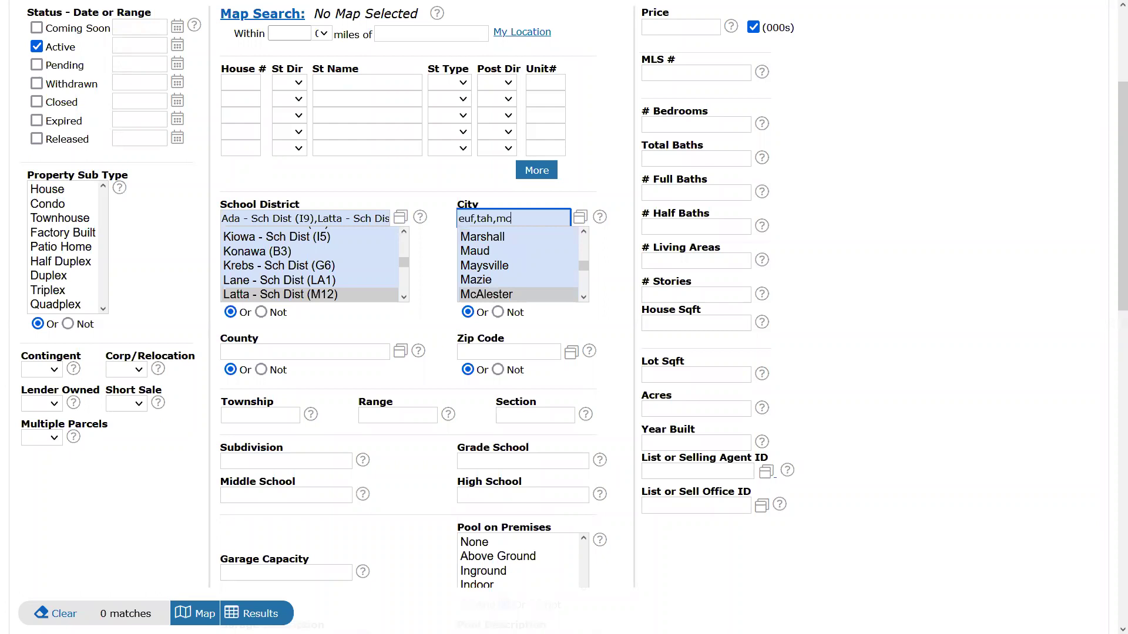
left_click(617, 253)
left_click_drag(509, 218, 475, 219)
key("ctrl+a")
key("BackSpace")
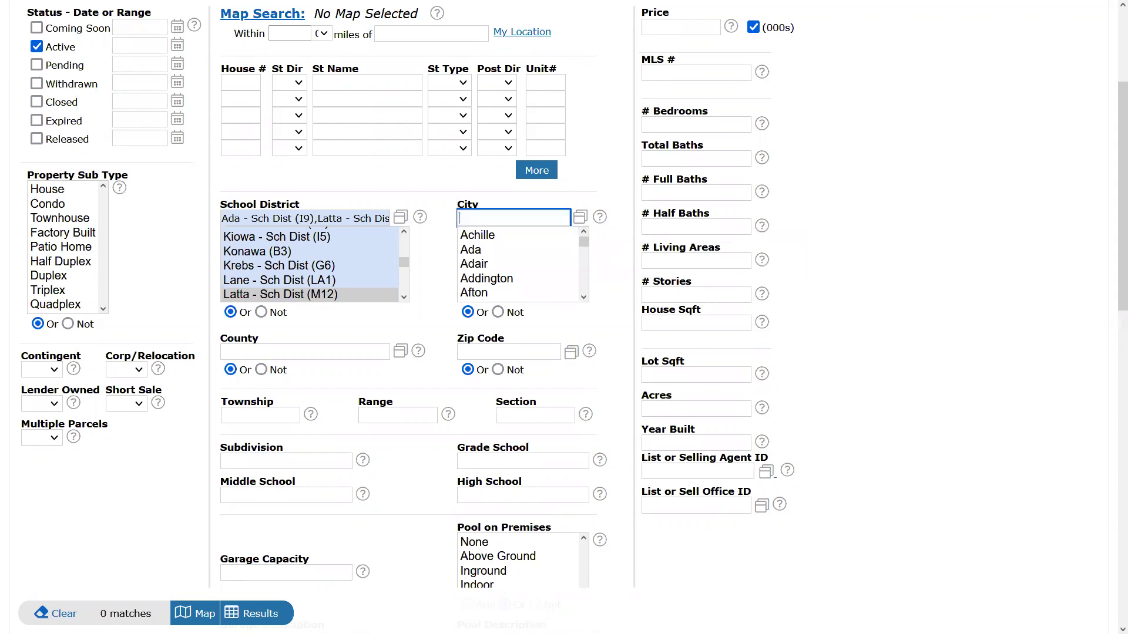
left_click(286, 223)
key("ctrl+a")
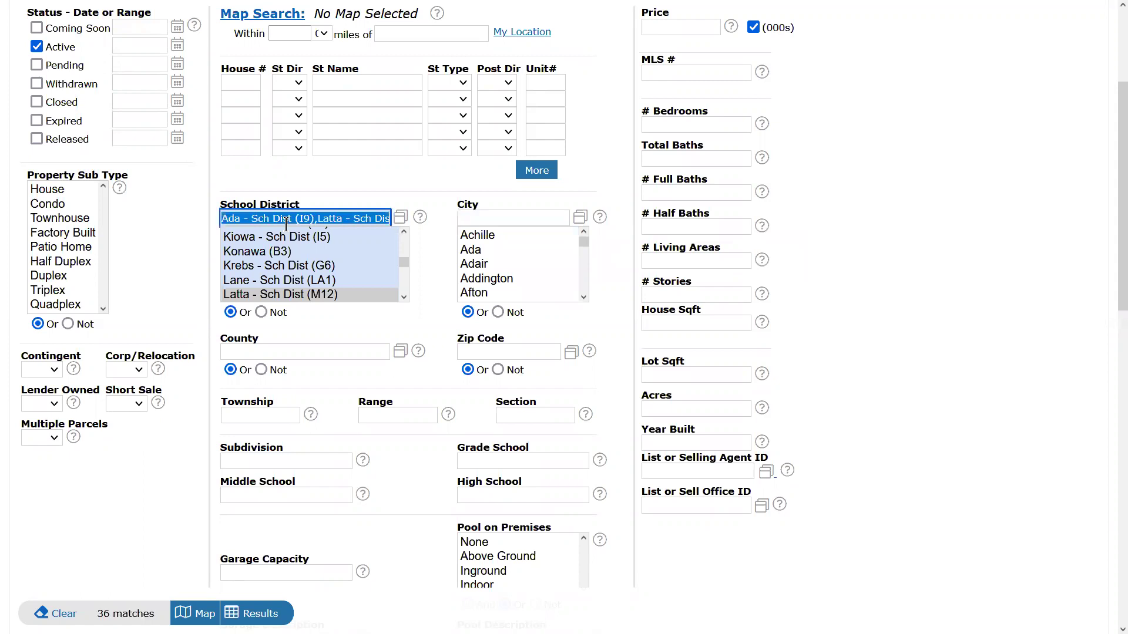
key("BackSpace")
Type adair in City, then delete it so City is empty again.
left_click(482, 218)
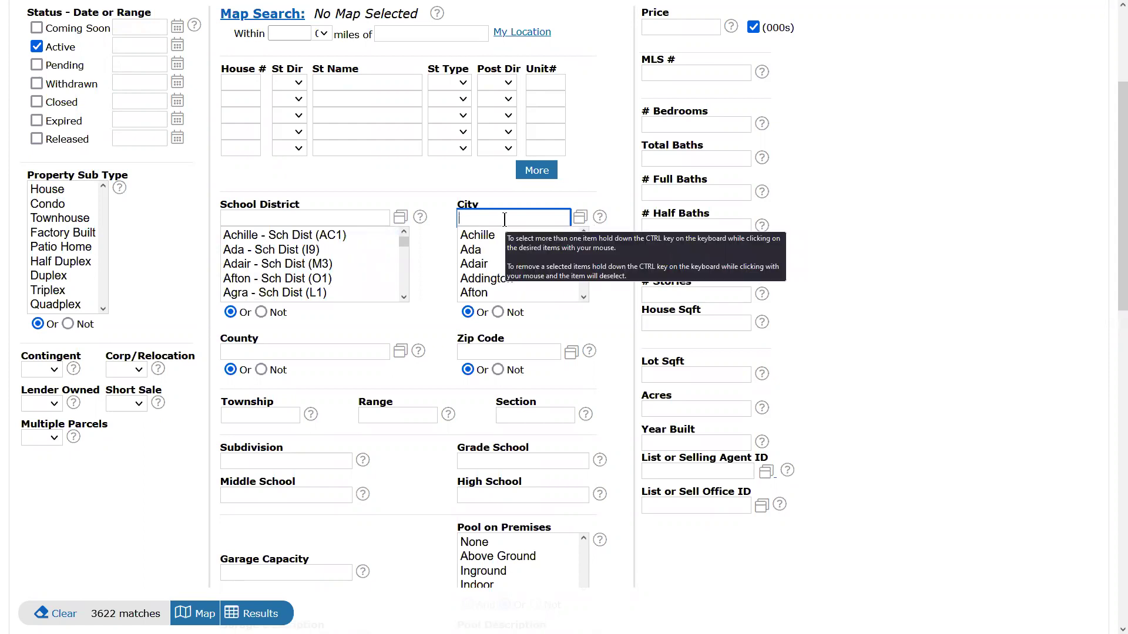
type("adai")
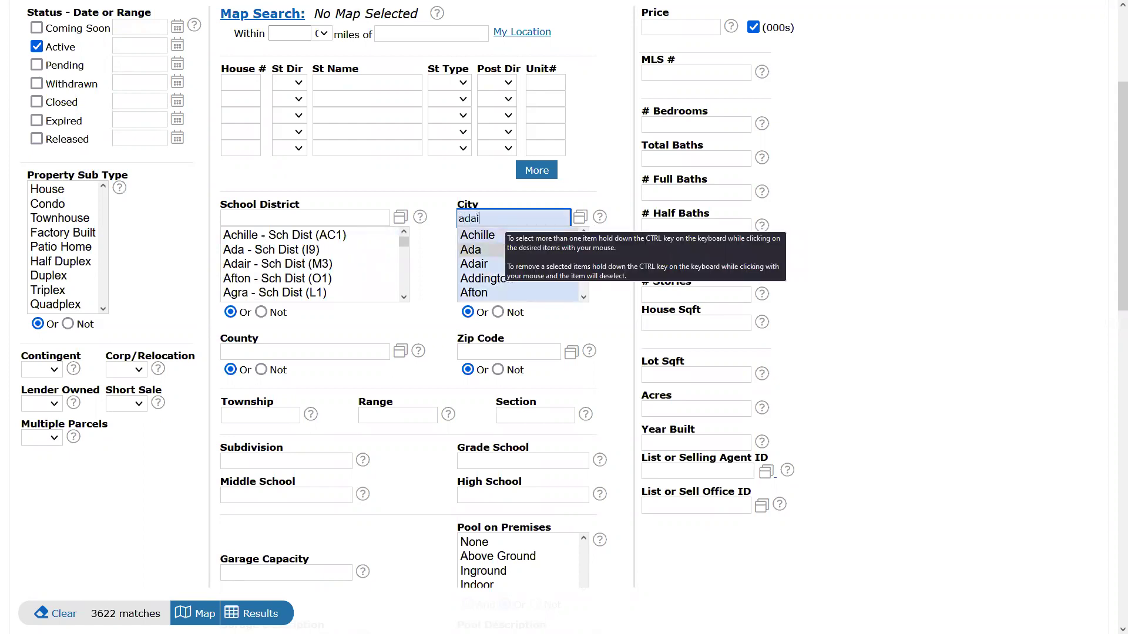
type("t")
key("BackSpace")
type("r")
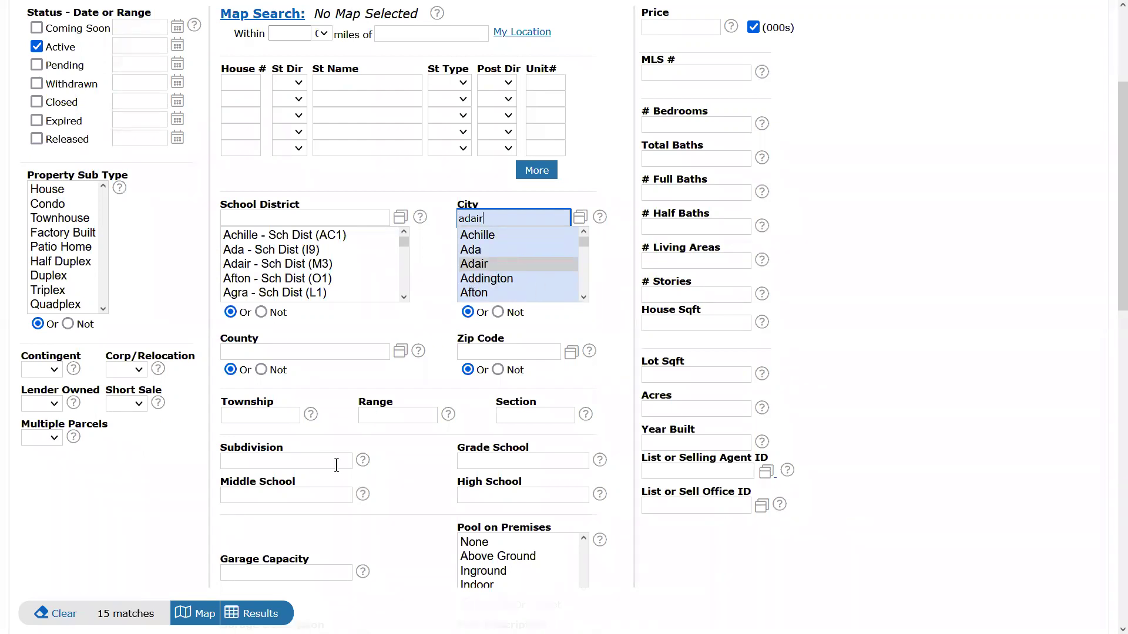
left_click(289, 463)
left_click(499, 219)
key("BackSpace")
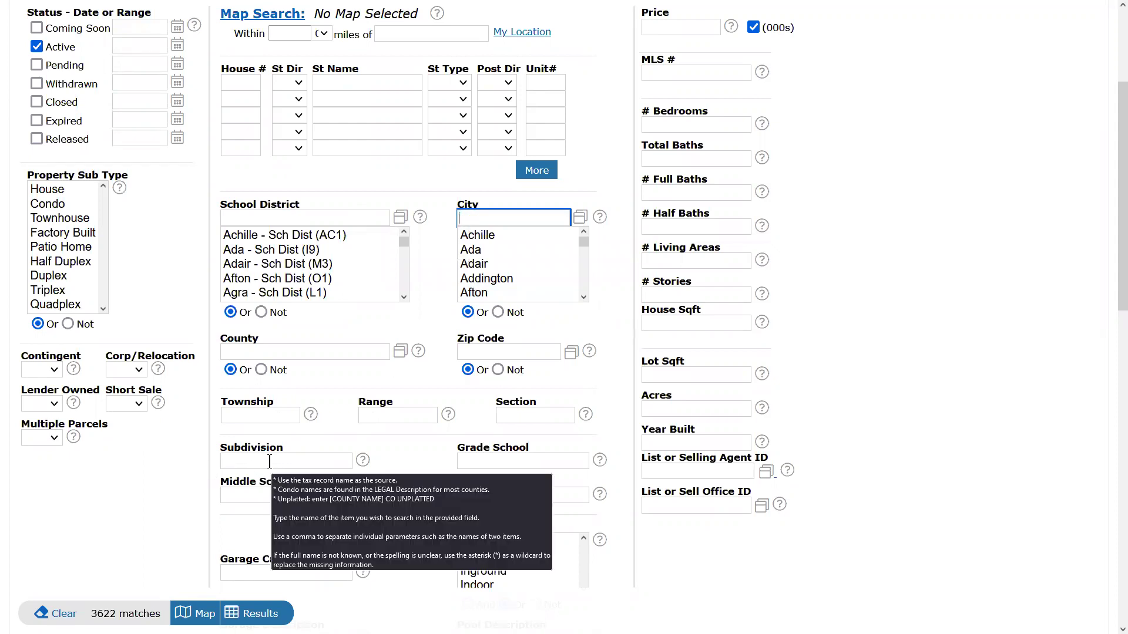
left_click(333, 464)
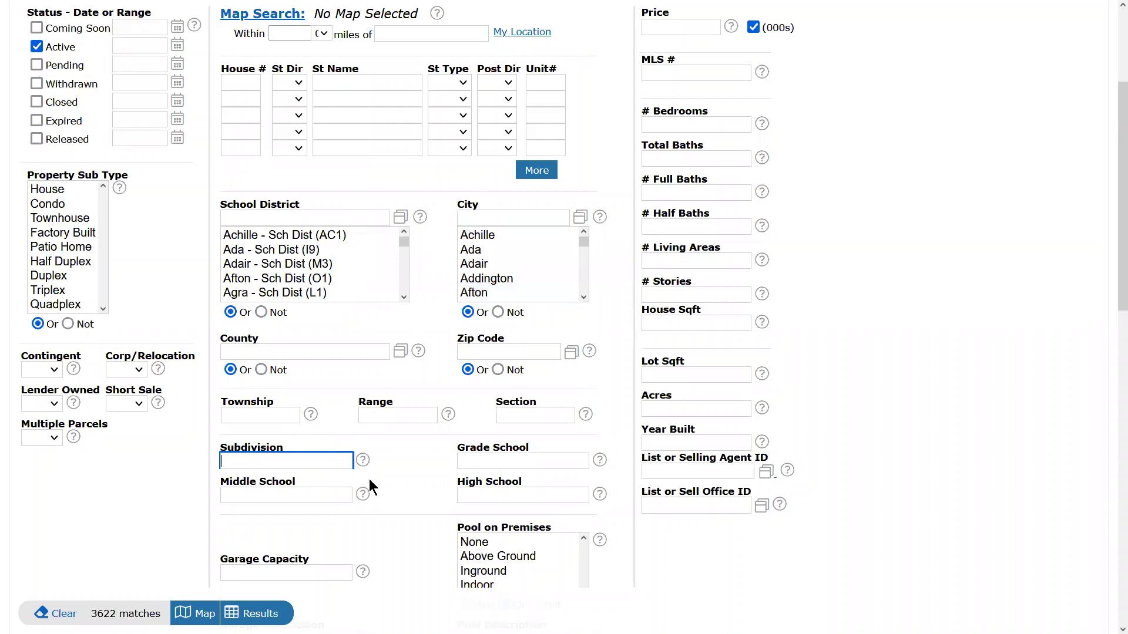
Enter *turtle creek* in Subdivision, using the asterisks as wildcards around the name.
mouse_move(361, 489)
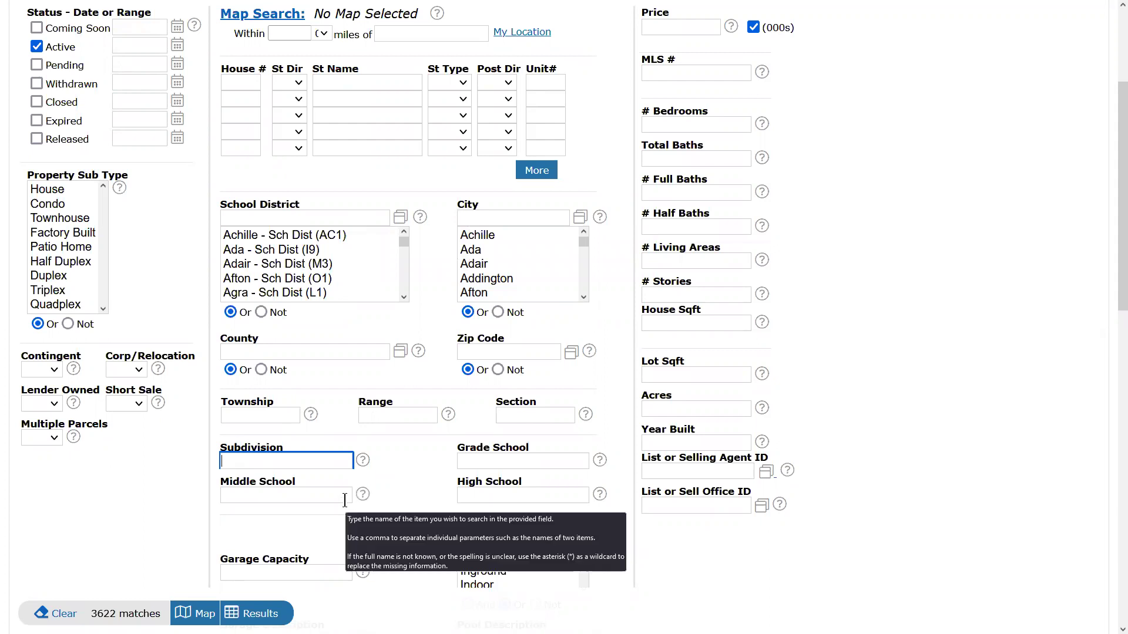
type("*")
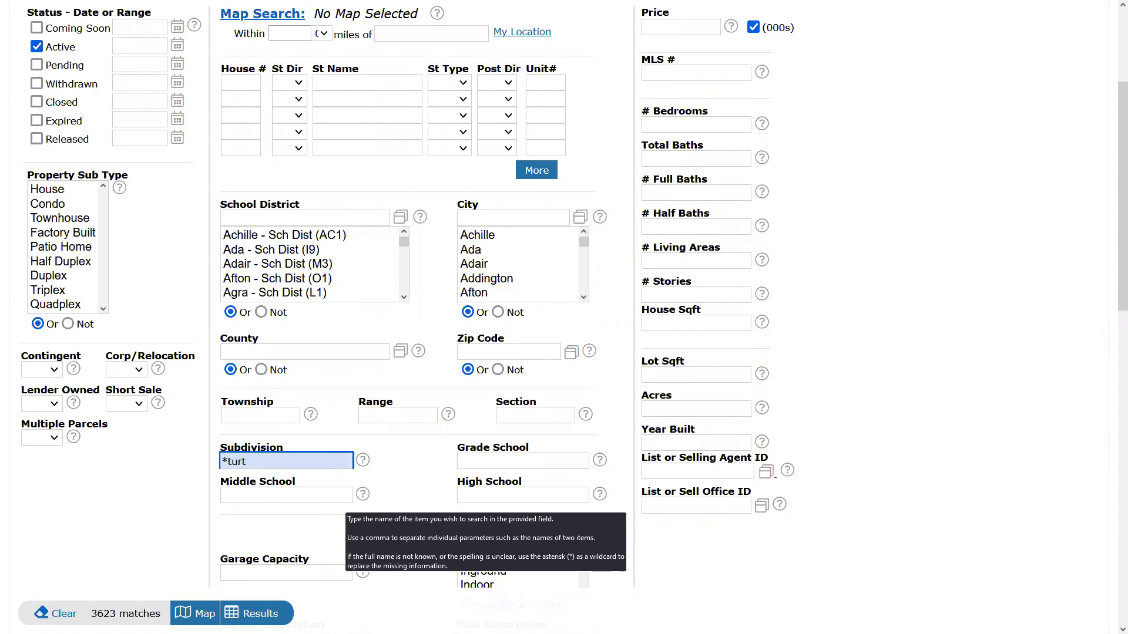
type("turtle creek*")
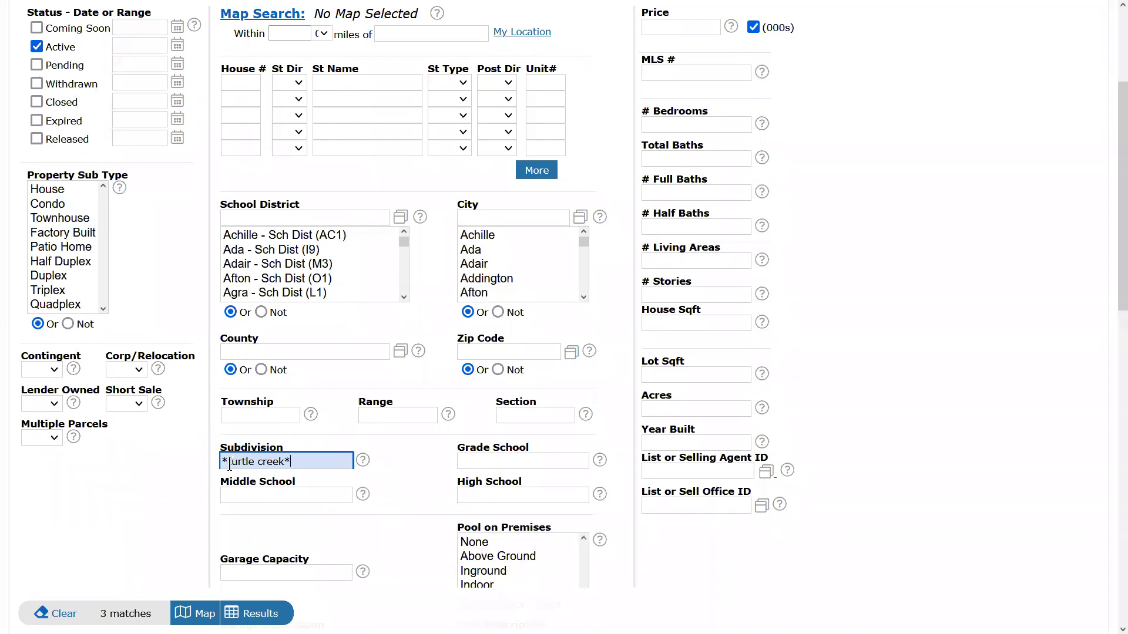
left_click_drag(228, 463, 222, 463)
left_click(223, 463)
left_click_drag(226, 463, 299, 463)
left_click_drag(228, 463, 198, 462)
left_click_drag(285, 462, 356, 510)
left_click_drag(228, 462, 286, 462)
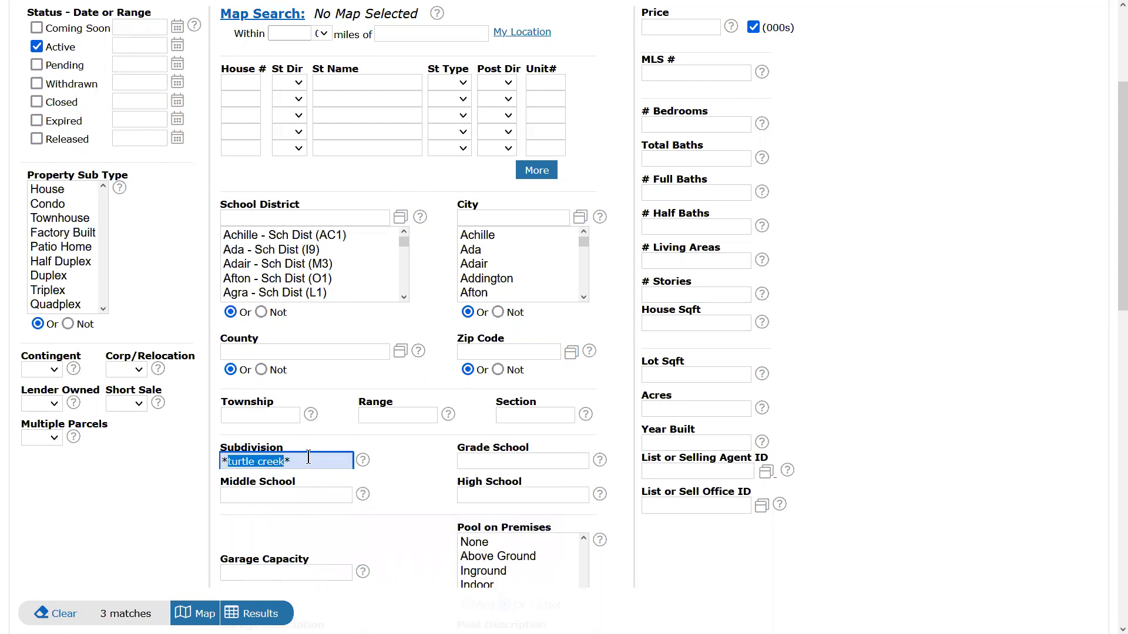
left_click(205, 613)
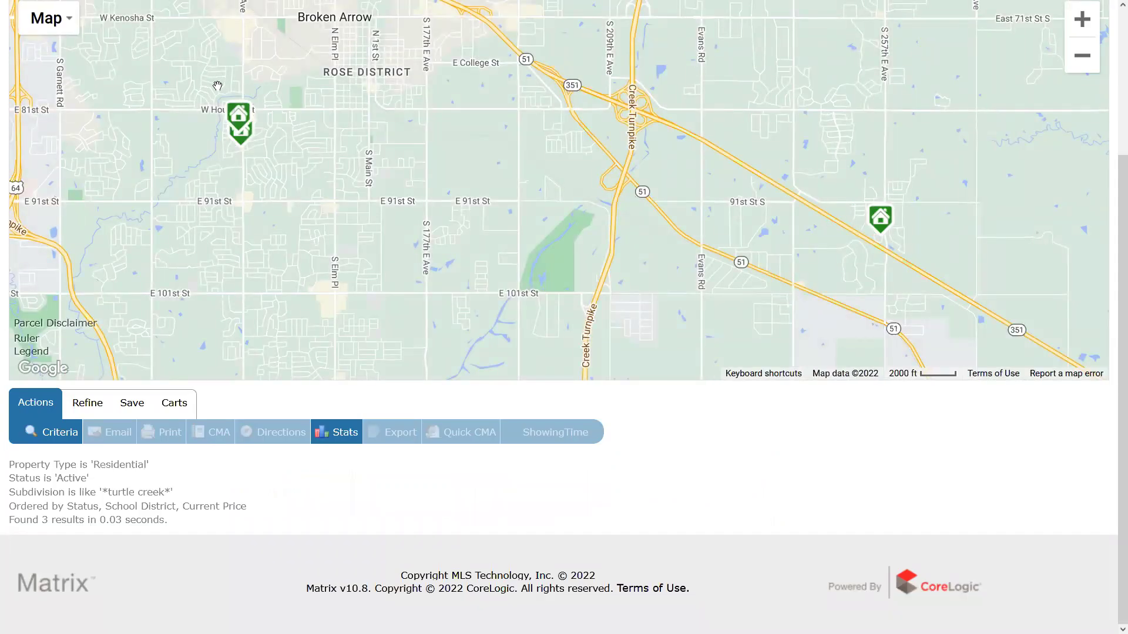
View the three Turtle Creek listings on the map and zoom in on the eastern marker.
mouse_move(234, 138)
mouse_move(880, 239)
left_click_drag(871, 169, 873, 192)
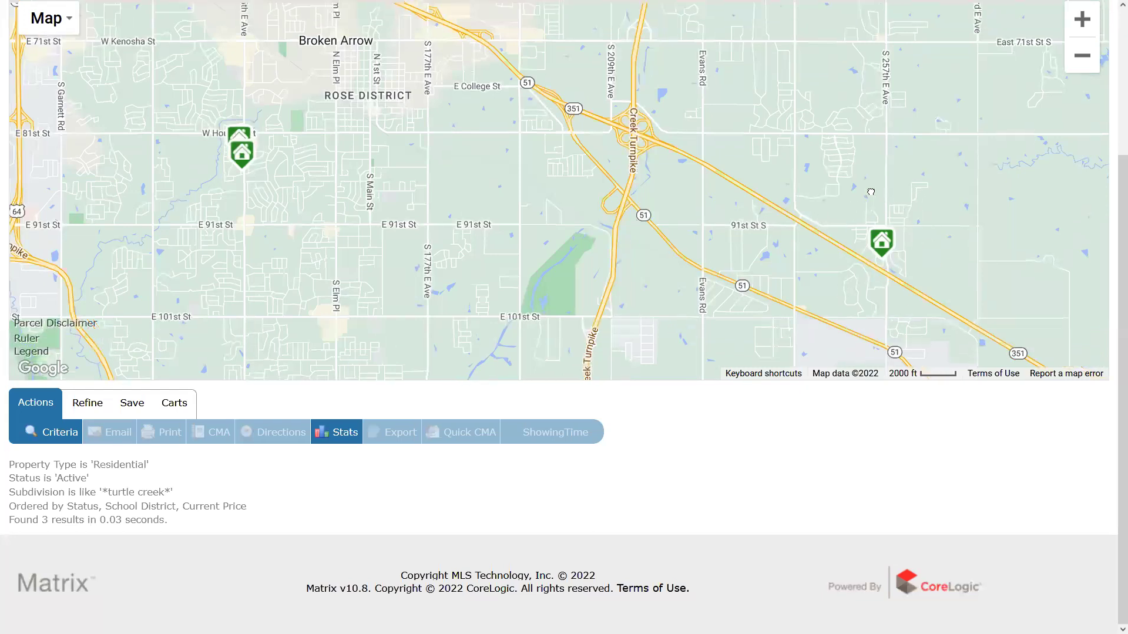
scroll(1012, 503, "up", 5)
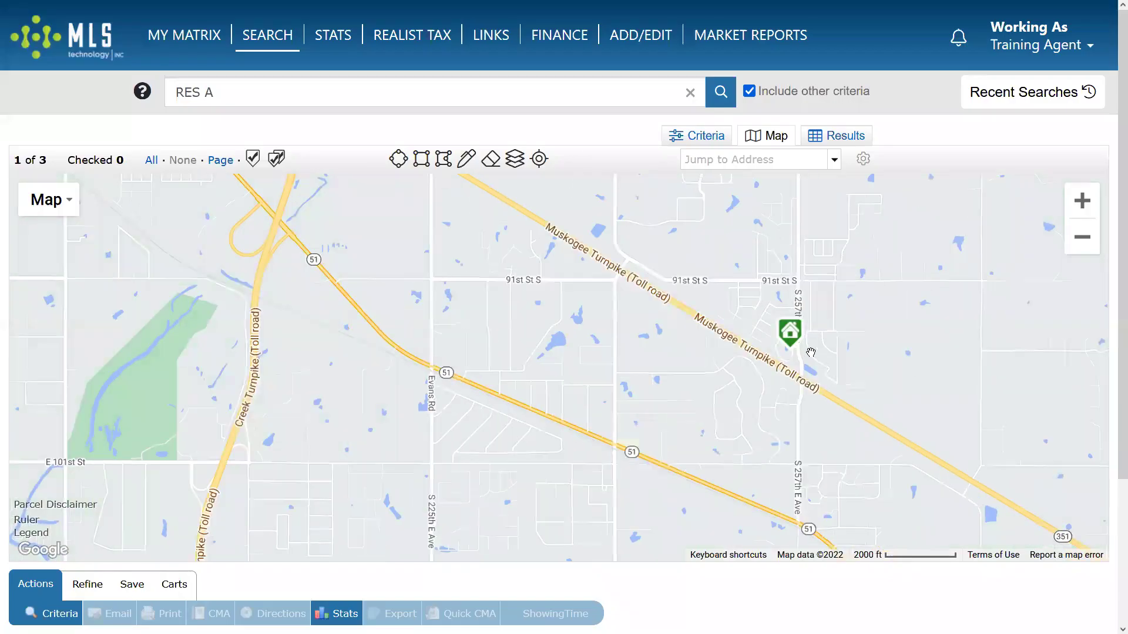
left_click(709, 136)
Draw a map rectangle around the eastern listing, narrowing matches to 1.
scroll(263, 363, "down", 5)
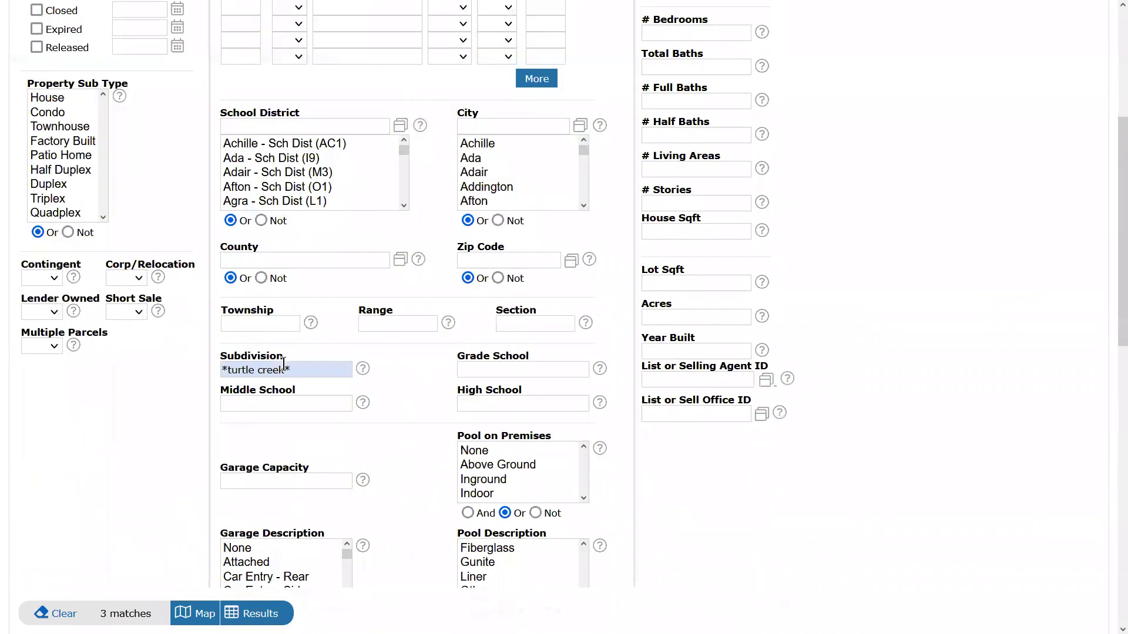
scroll(420, 404, "up", 3)
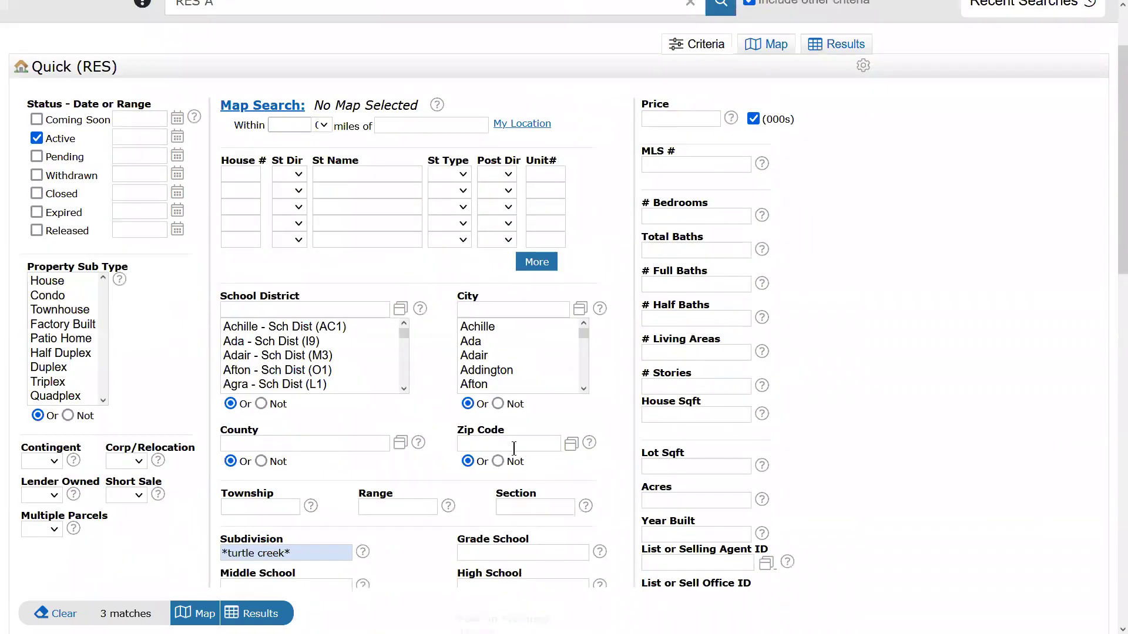
scroll(413, 260, "up", 2)
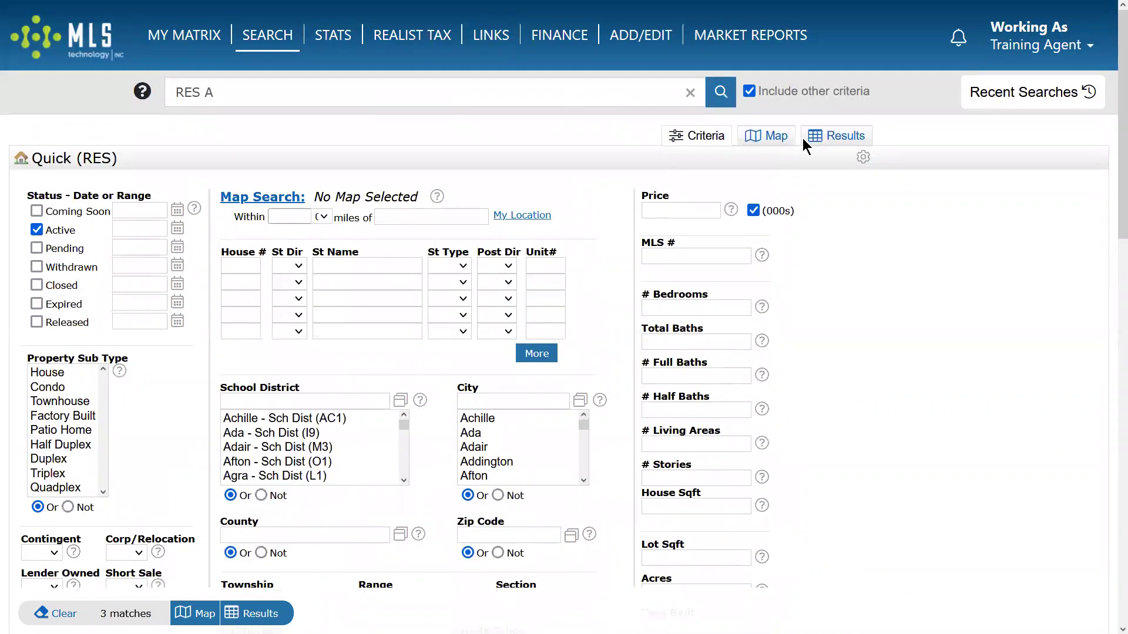
left_click(770, 135)
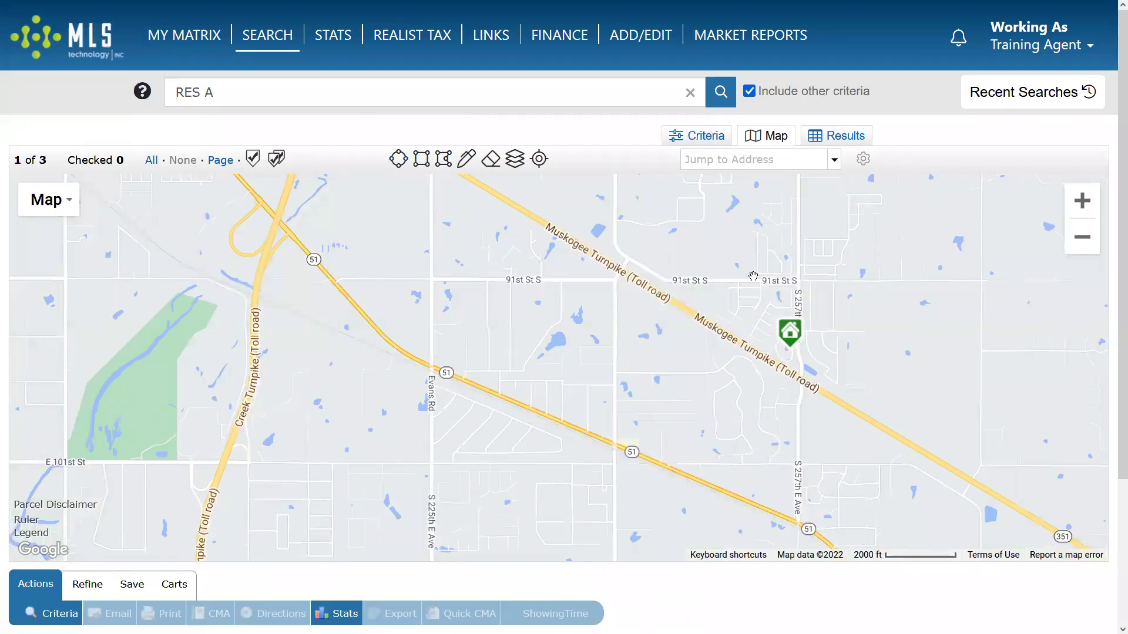
left_click(421, 159)
left_click_drag(669, 236, 924, 406)
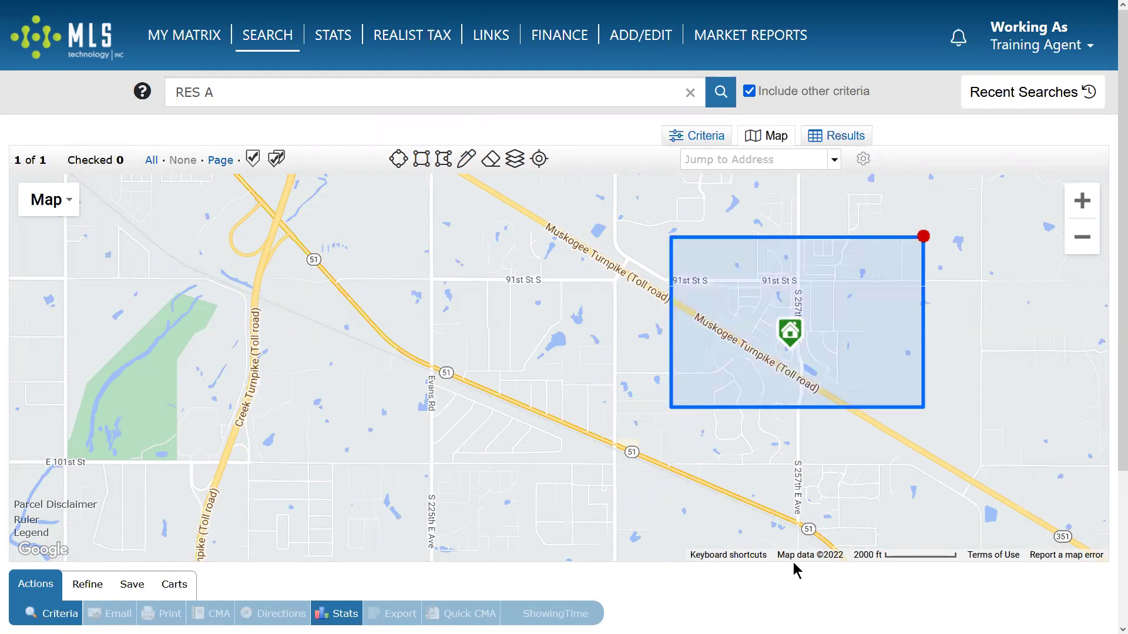
left_click(716, 140)
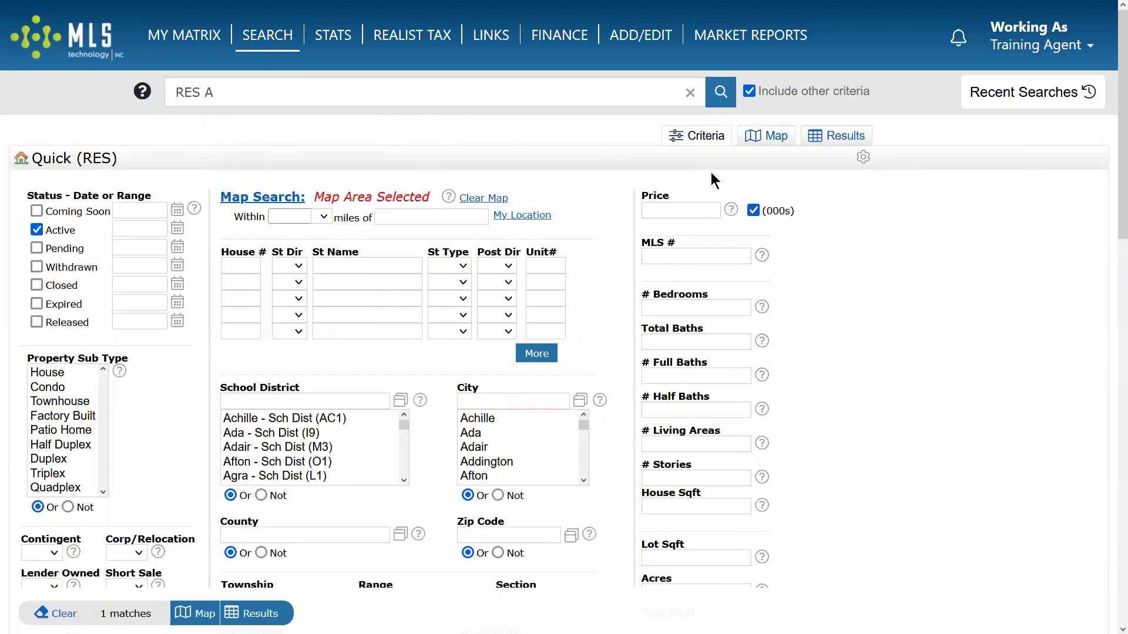
Remove the Turtle Creek subdivision criterion from the search.
scroll(600, 251, "down", 5)
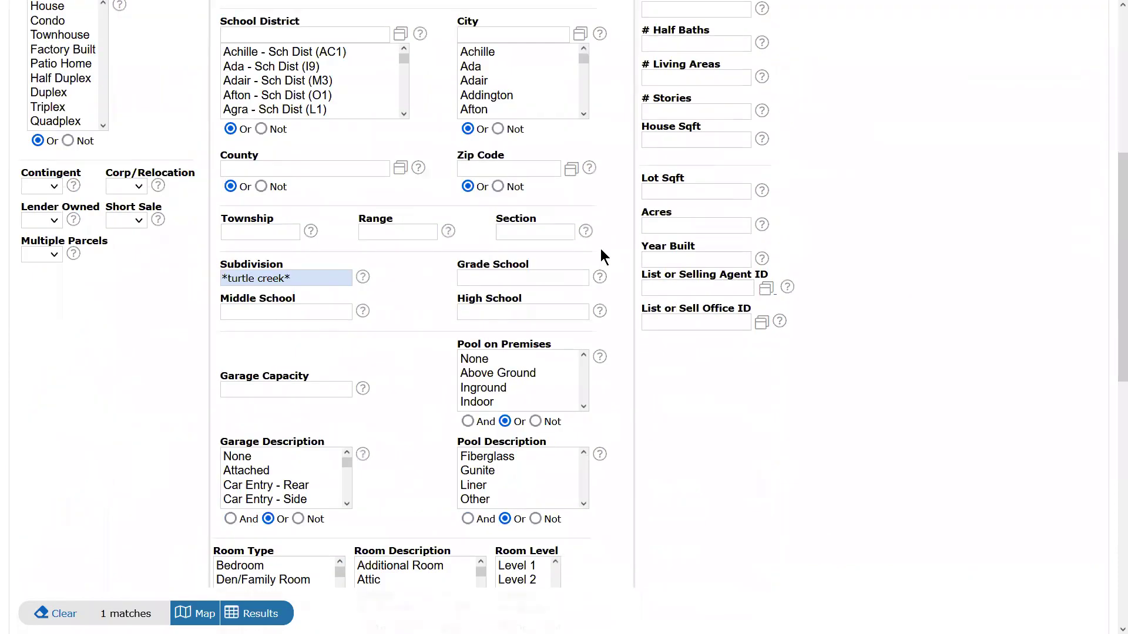
left_click_drag(304, 277, 108, 269)
key("BackSpace")
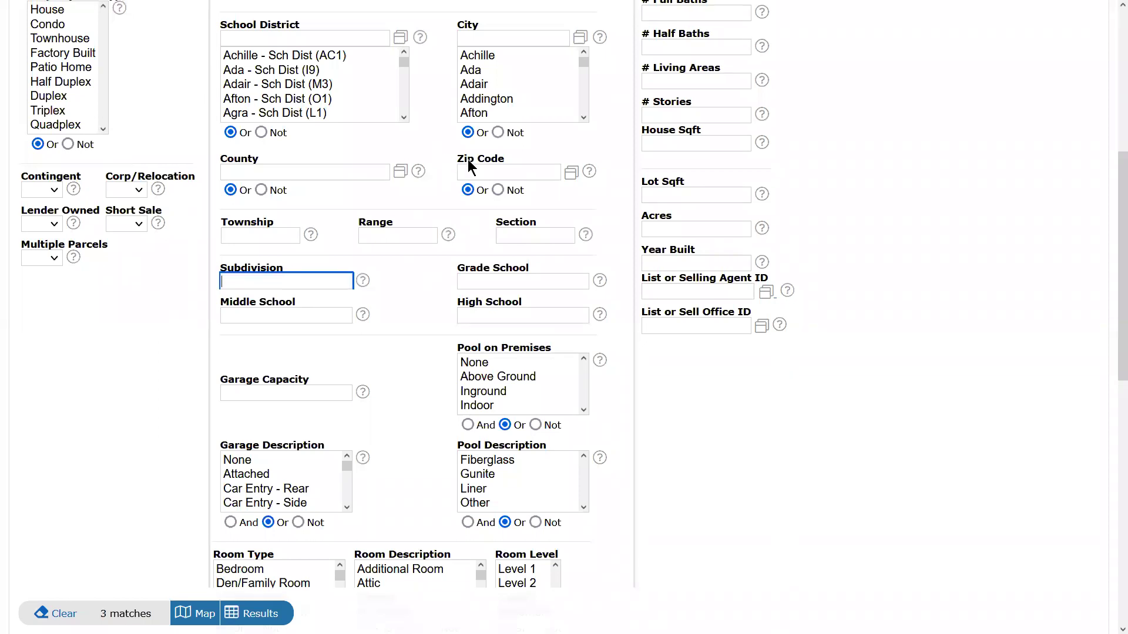
scroll(529, 177, "up", 6)
Set Price to 250-350, Bedrooms to 4+ and Total Baths to 3+.
left_click(671, 210)
type("250-")
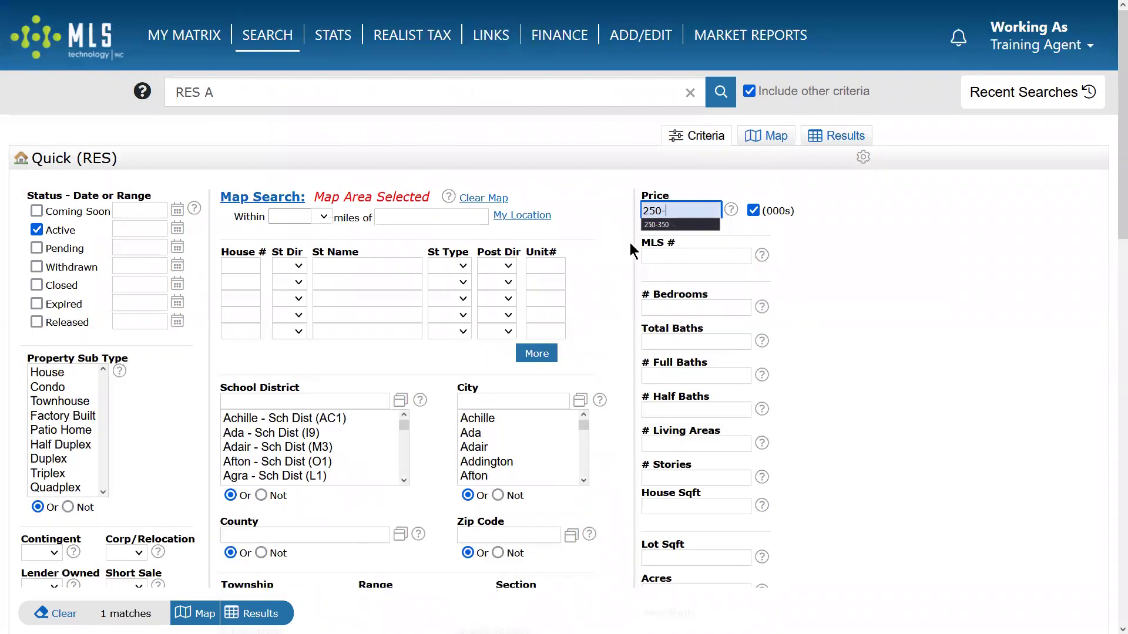
left_click(661, 225)
left_click(668, 306)
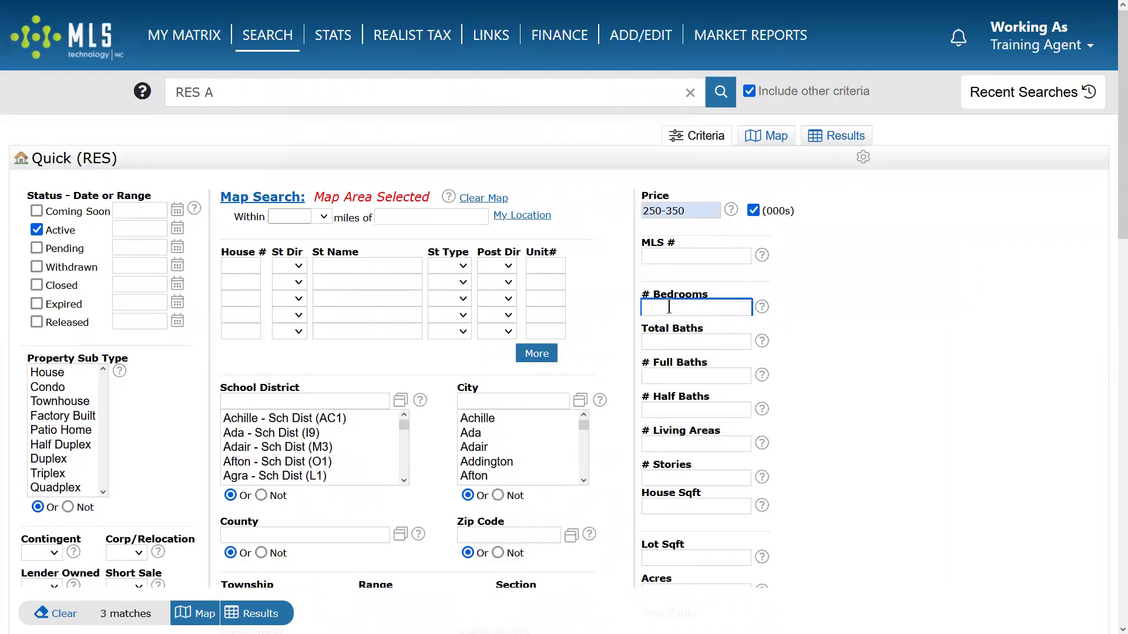
type("4+")
left_click(655, 343)
type("3+")
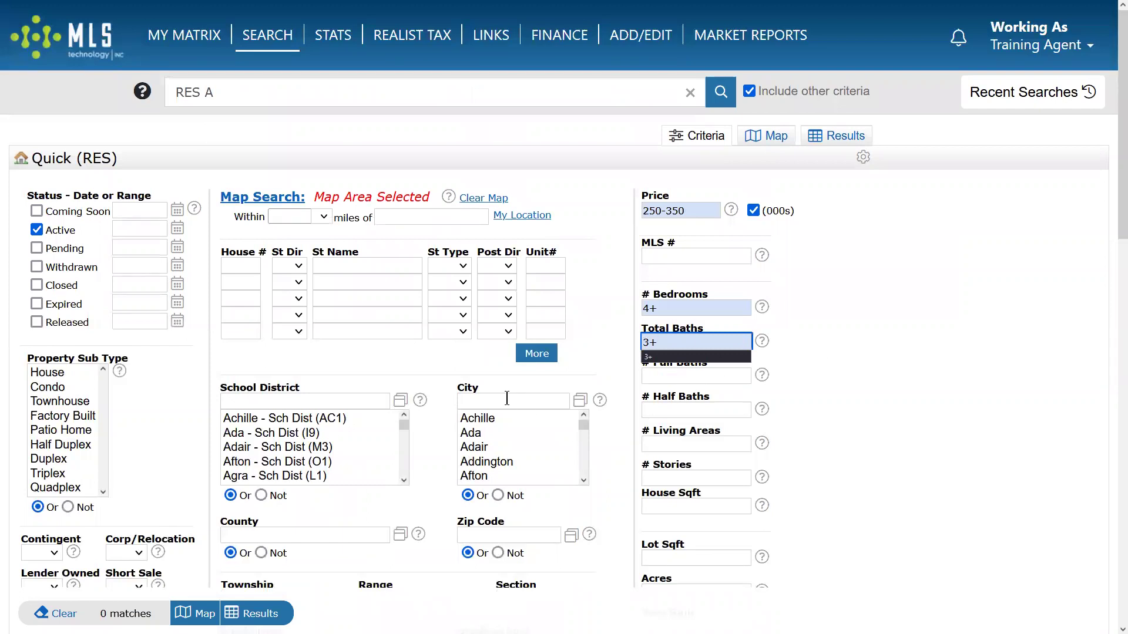
Clear the drawn map area, set City to Broken Arrow, and check the matches on the map.
left_click(493, 201)
left_click(519, 400)
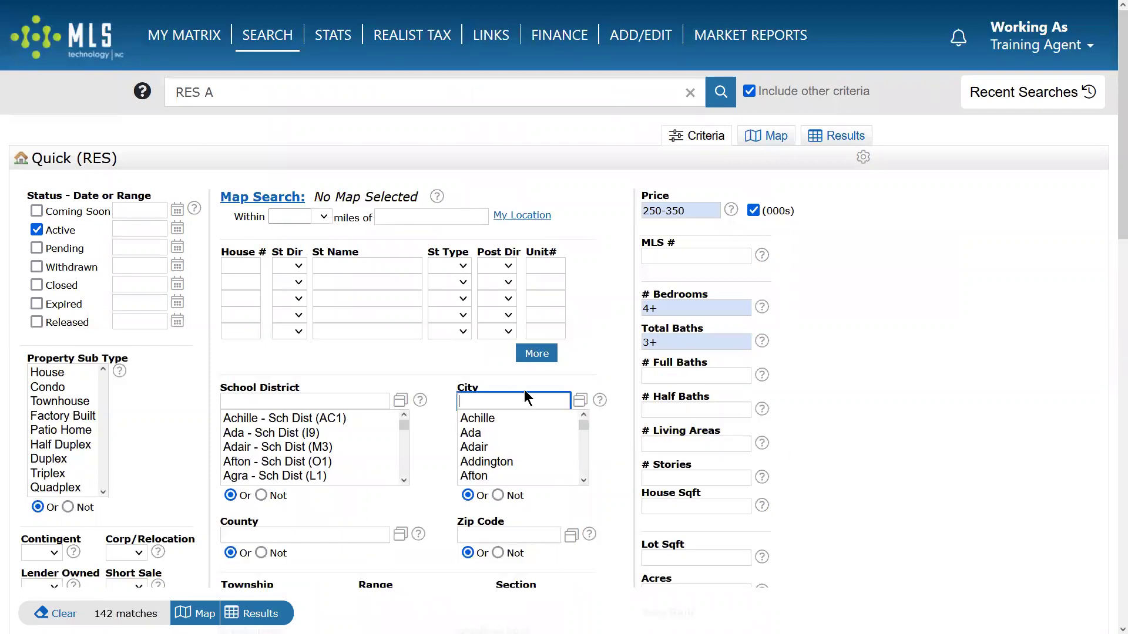
type("broken")
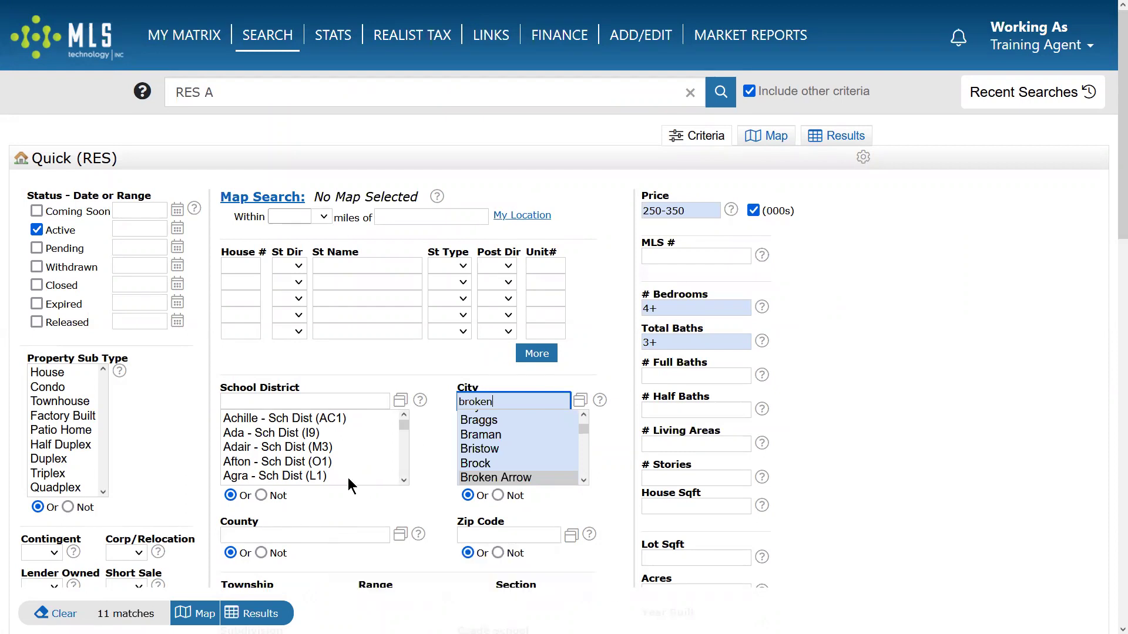
left_click(769, 136)
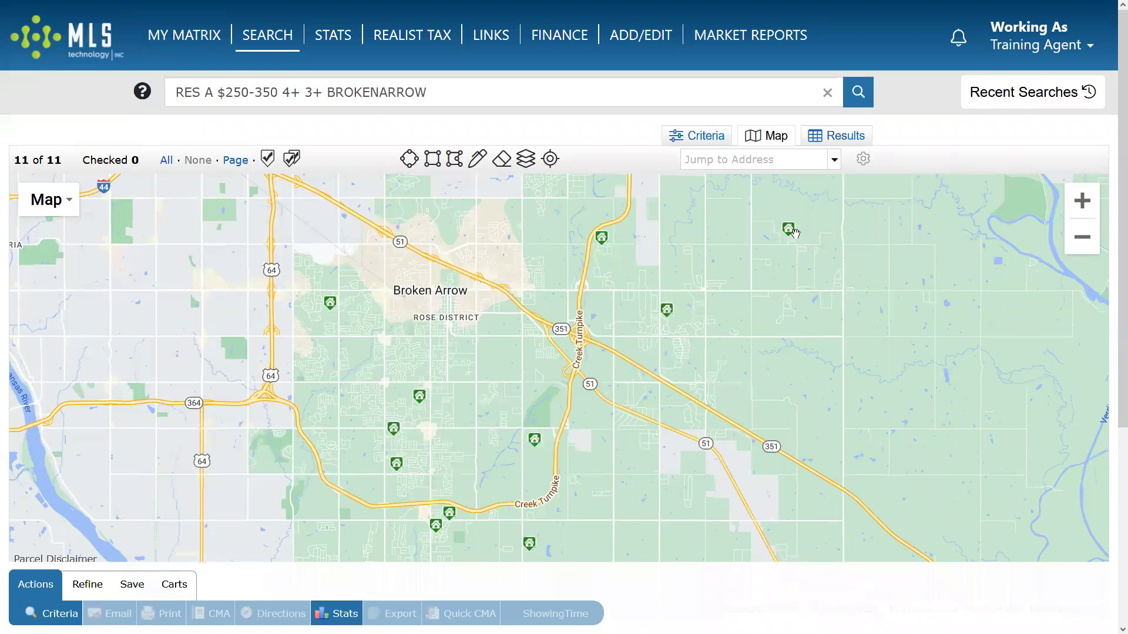
left_click(696, 135)
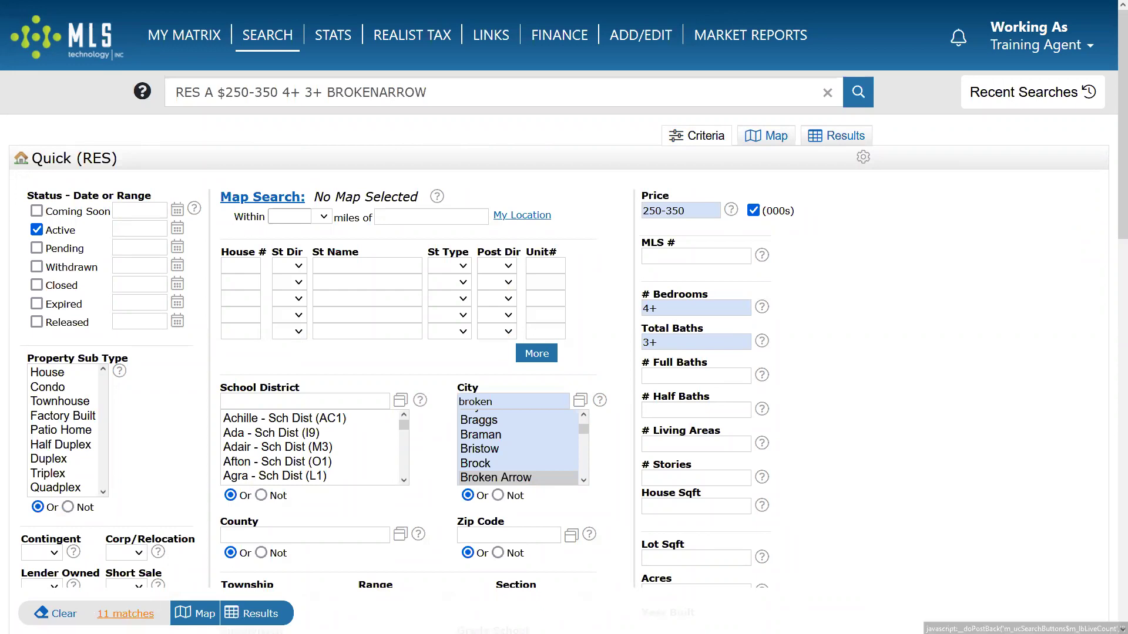
left_click(839, 136)
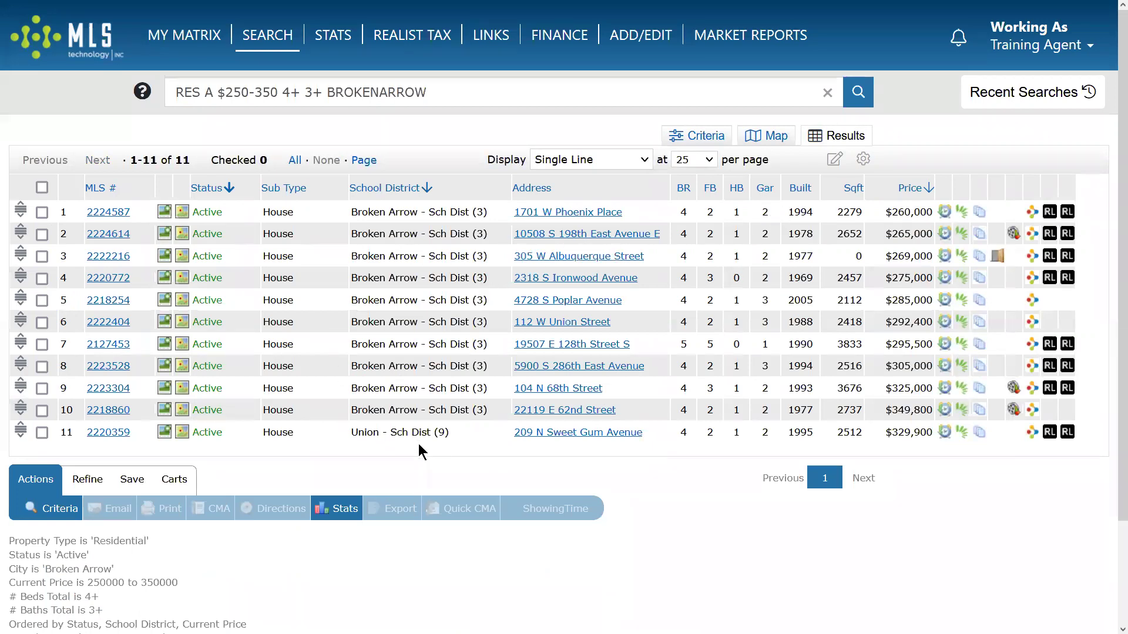
Reset the results display settings to the system Search defaults.
left_click(864, 162)
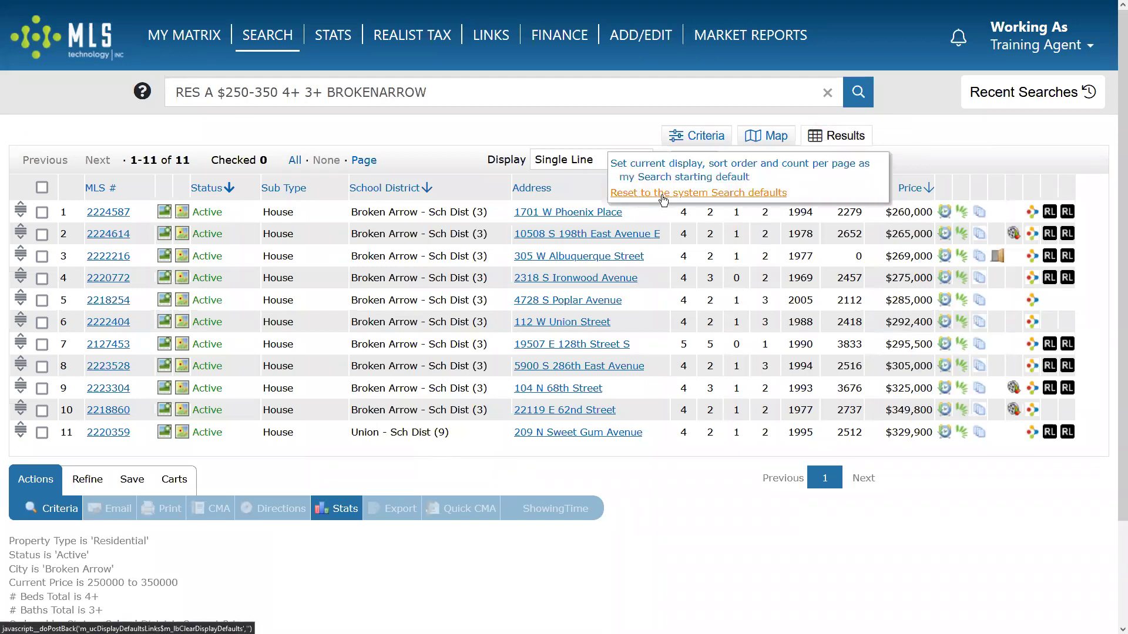
left_click(663, 195)
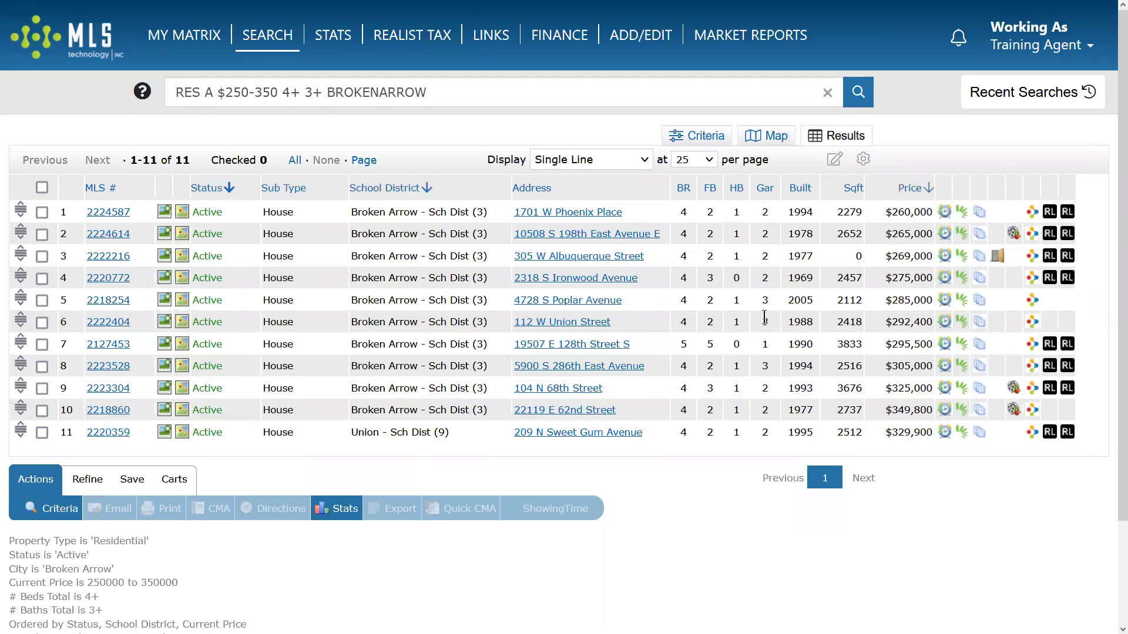
Sort by bedrooms, full baths, half baths, garage, year built, square footage and price.
left_click(683, 188)
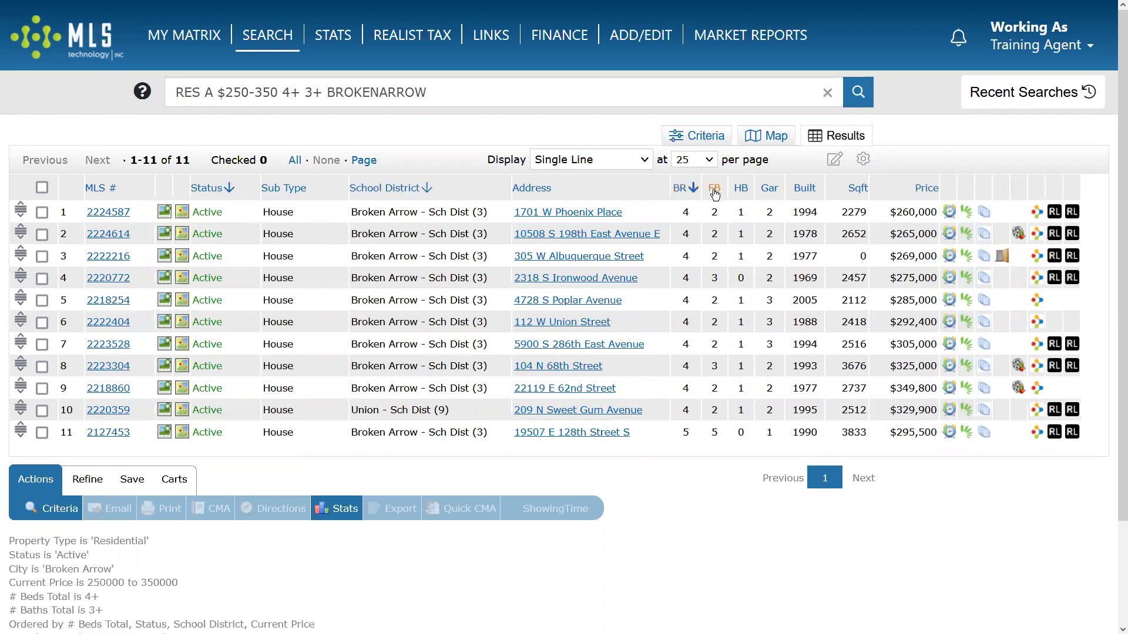
left_click(715, 189)
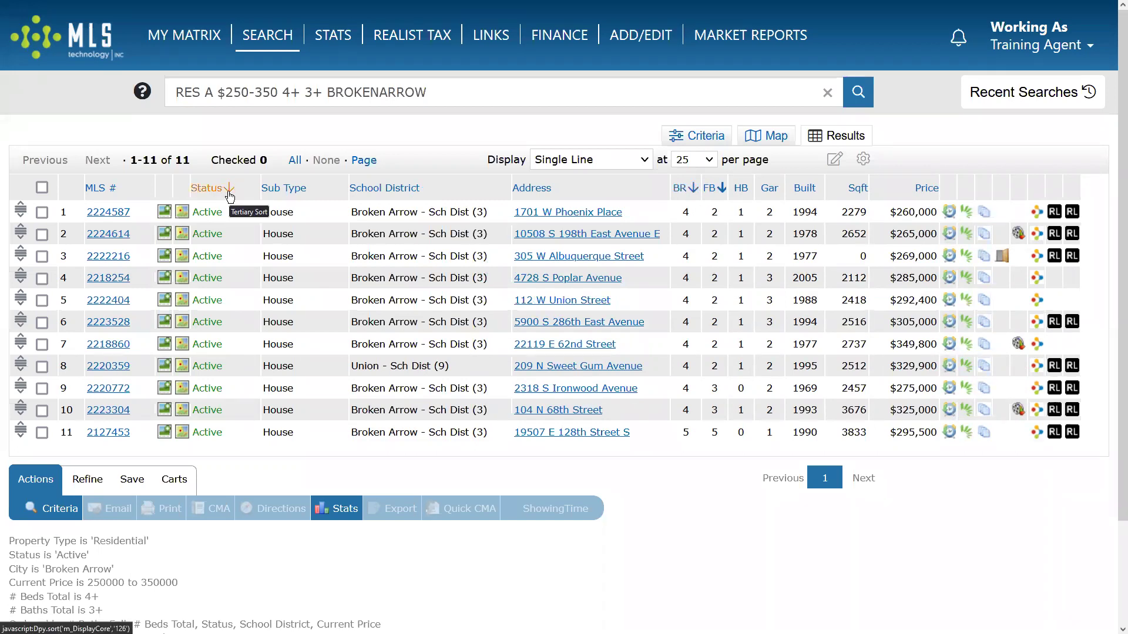
left_click(739, 189)
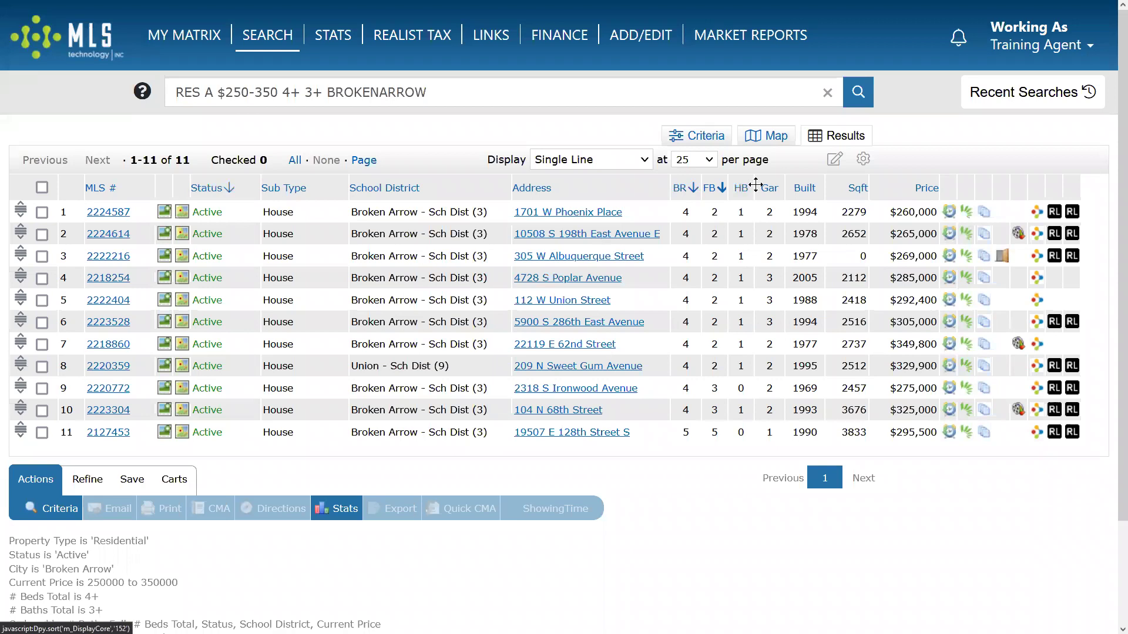
left_click(773, 191)
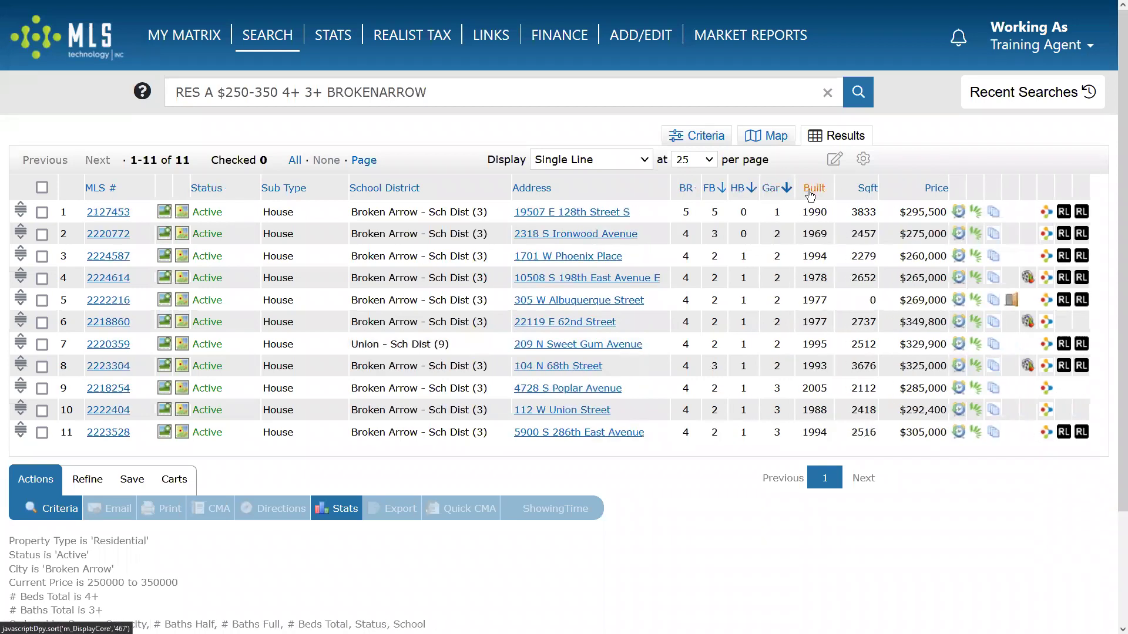
left_click(867, 189)
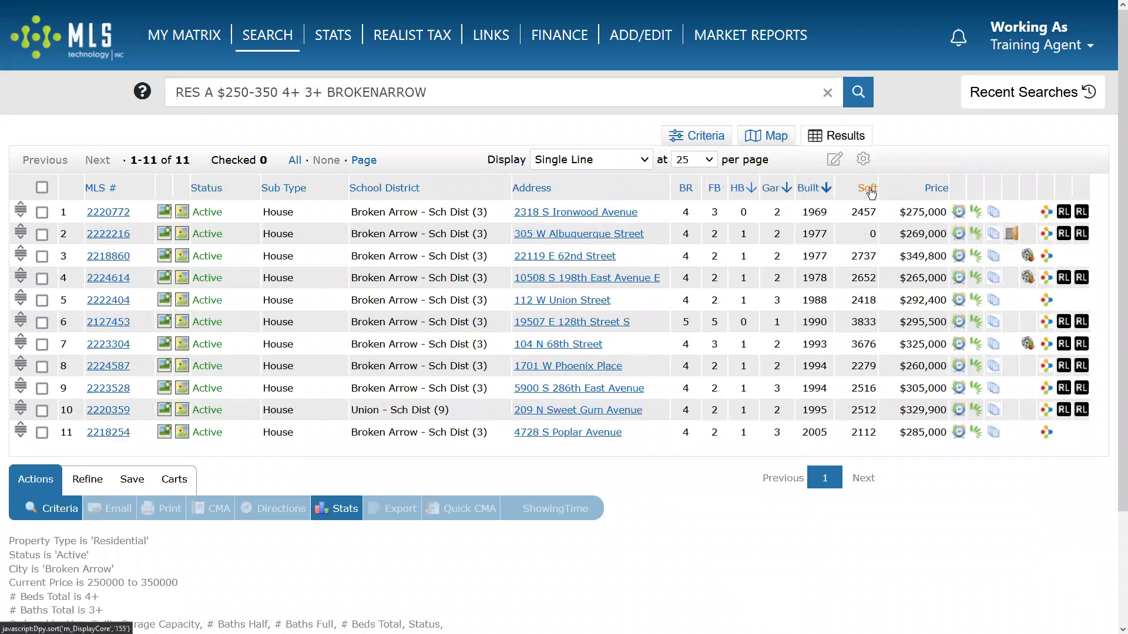
left_click(934, 189)
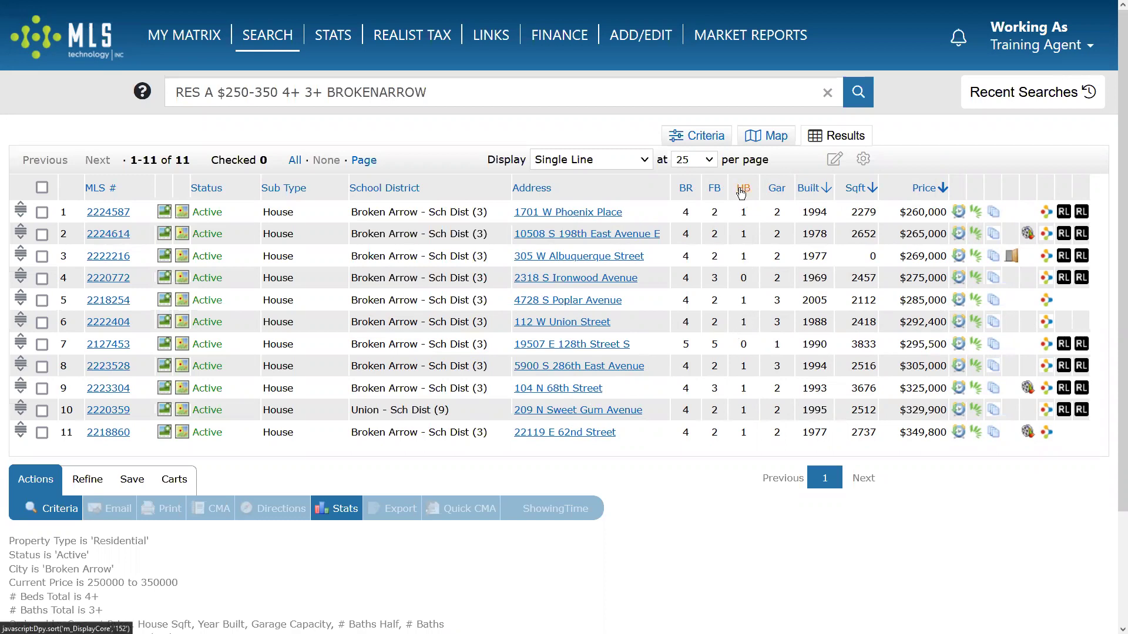
Re-sort by half baths, full baths, then bedrooms descending so the 5-bedroom home leads.
left_click(741, 193)
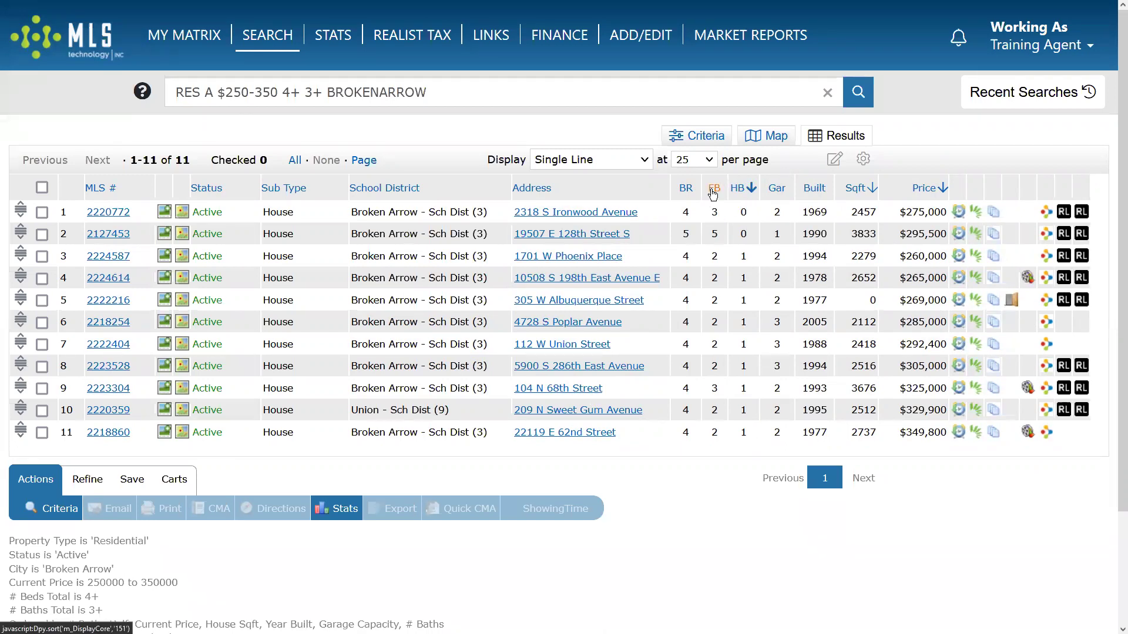
left_click(712, 189)
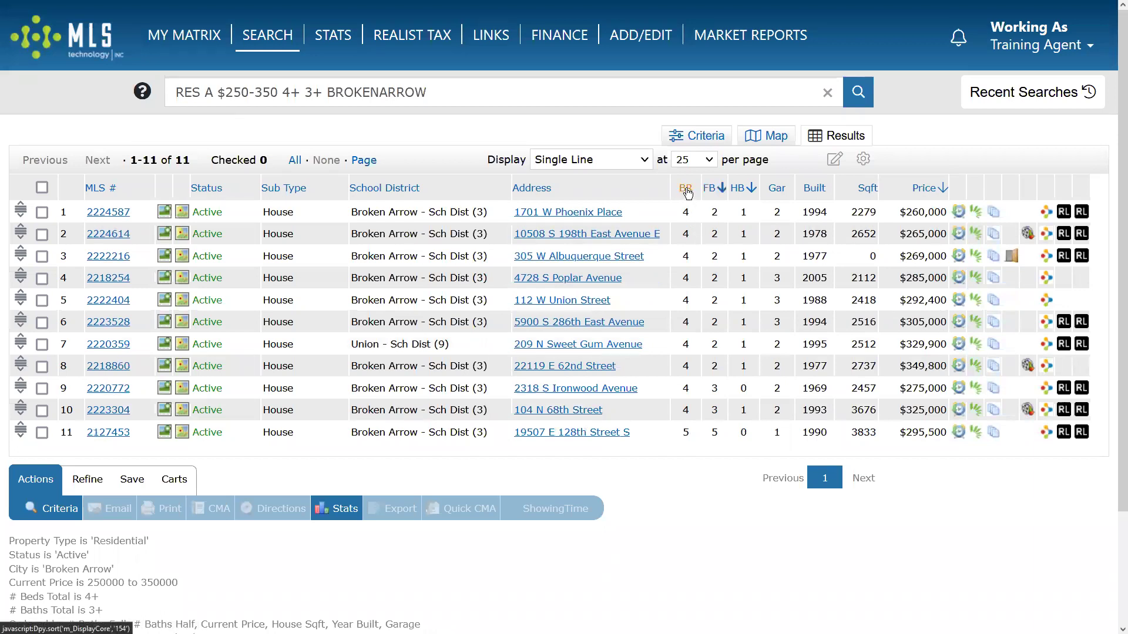
left_click(686, 192)
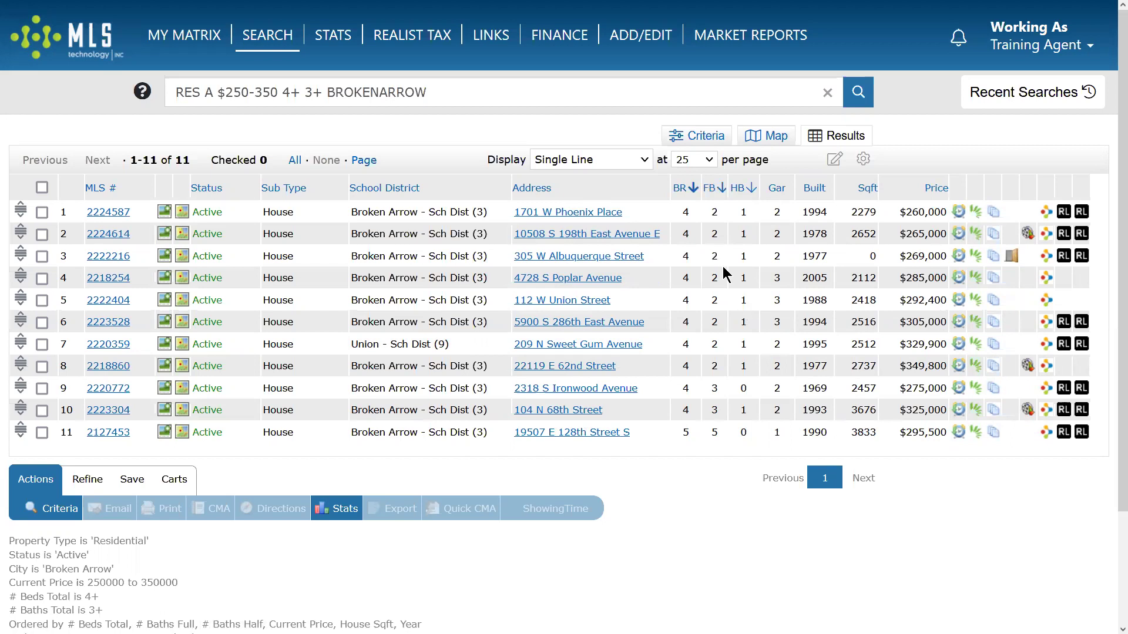
left_click(693, 190)
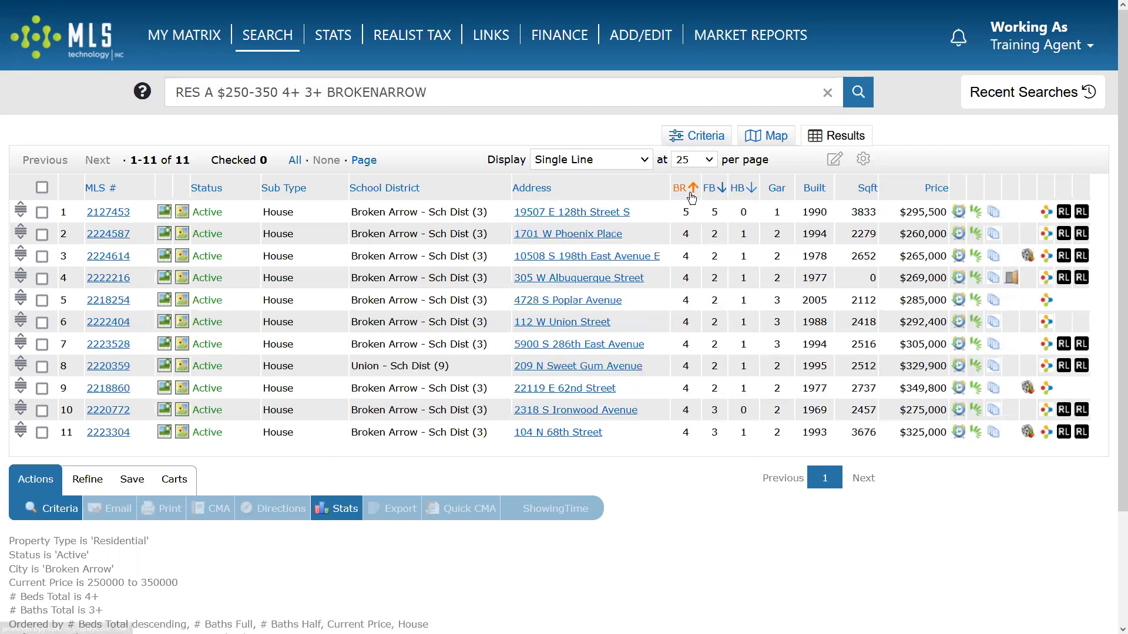
left_click(722, 189)
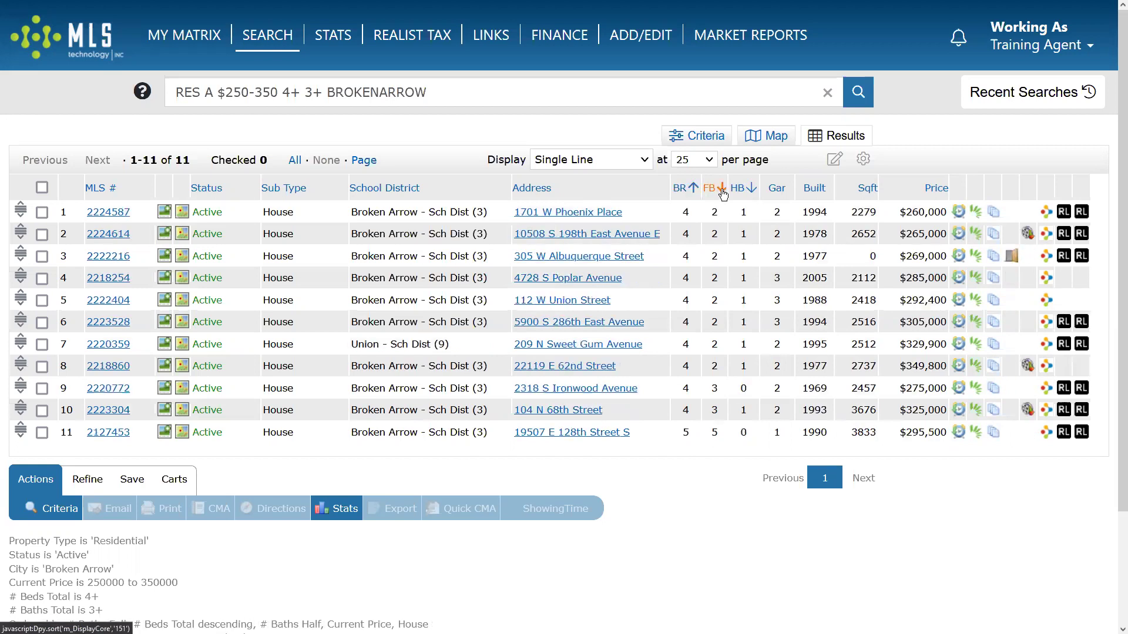
left_click(722, 189)
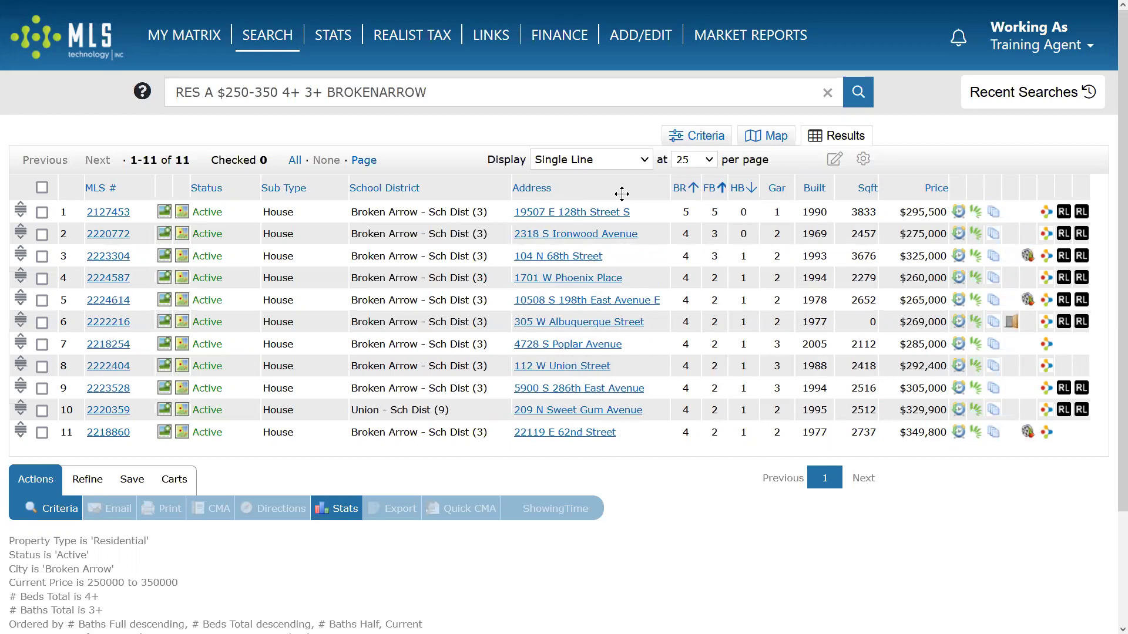
left_click(753, 189)
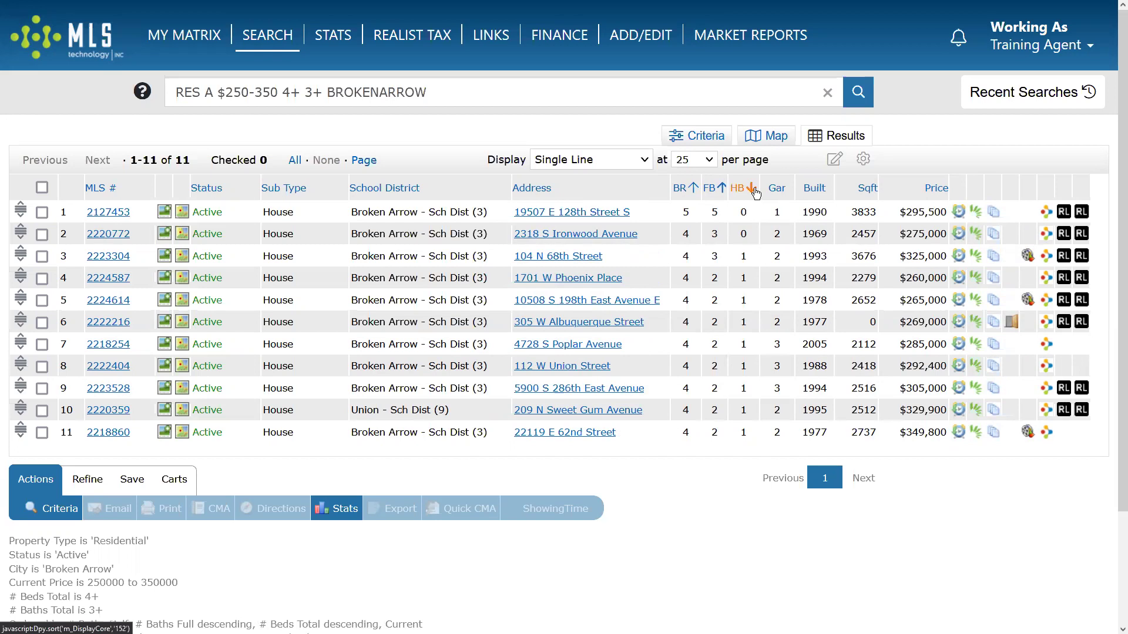
left_click(755, 191)
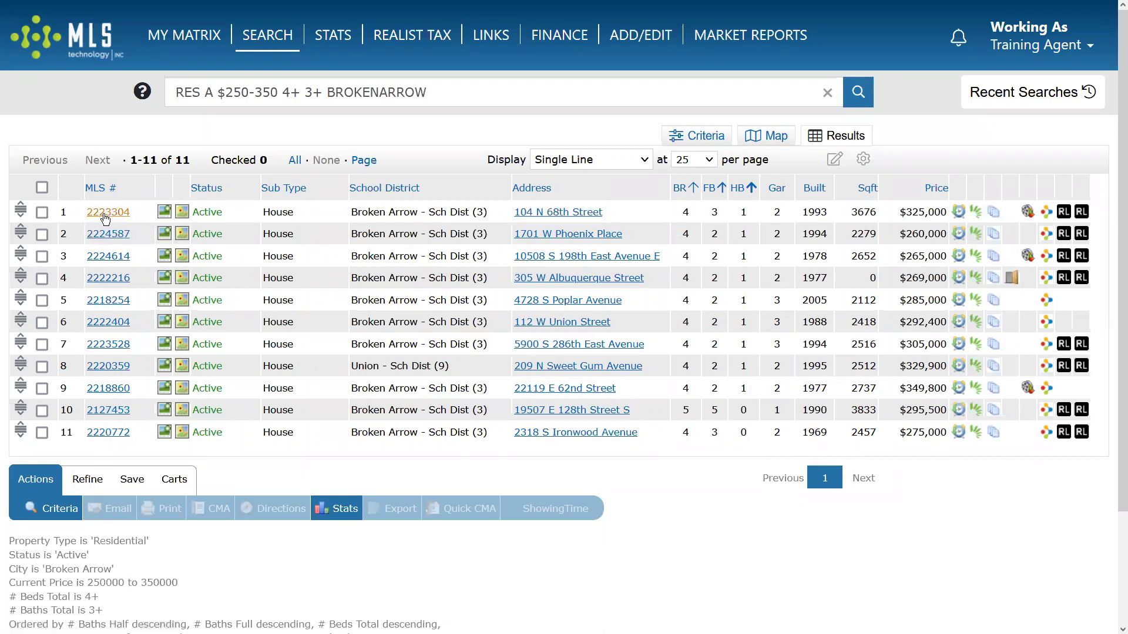
left_click(106, 213)
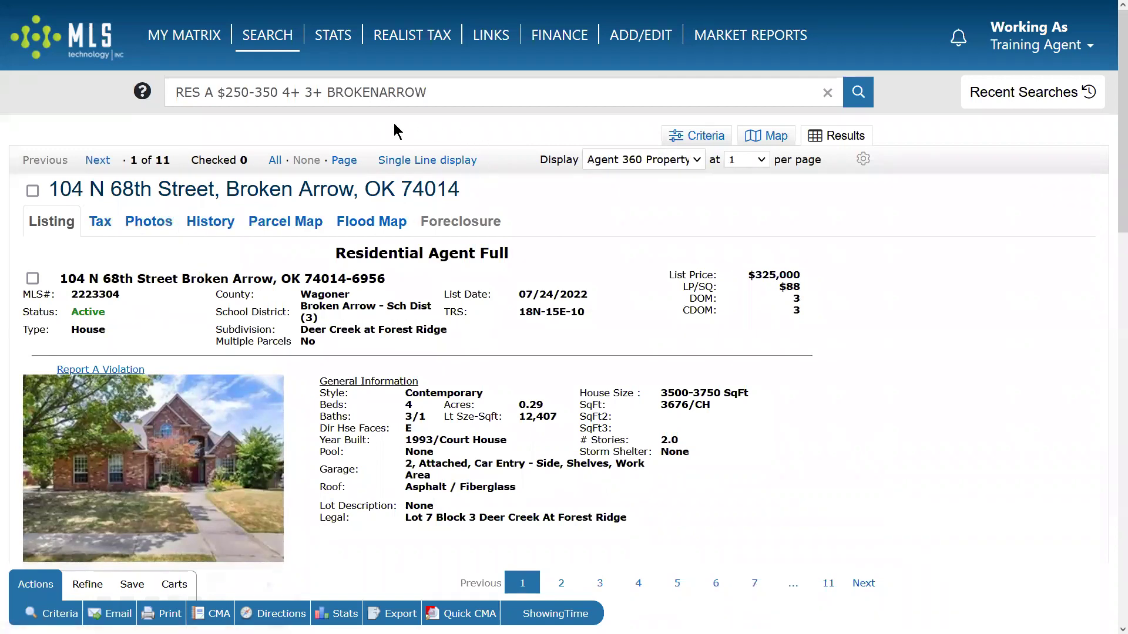
left_click(464, 165)
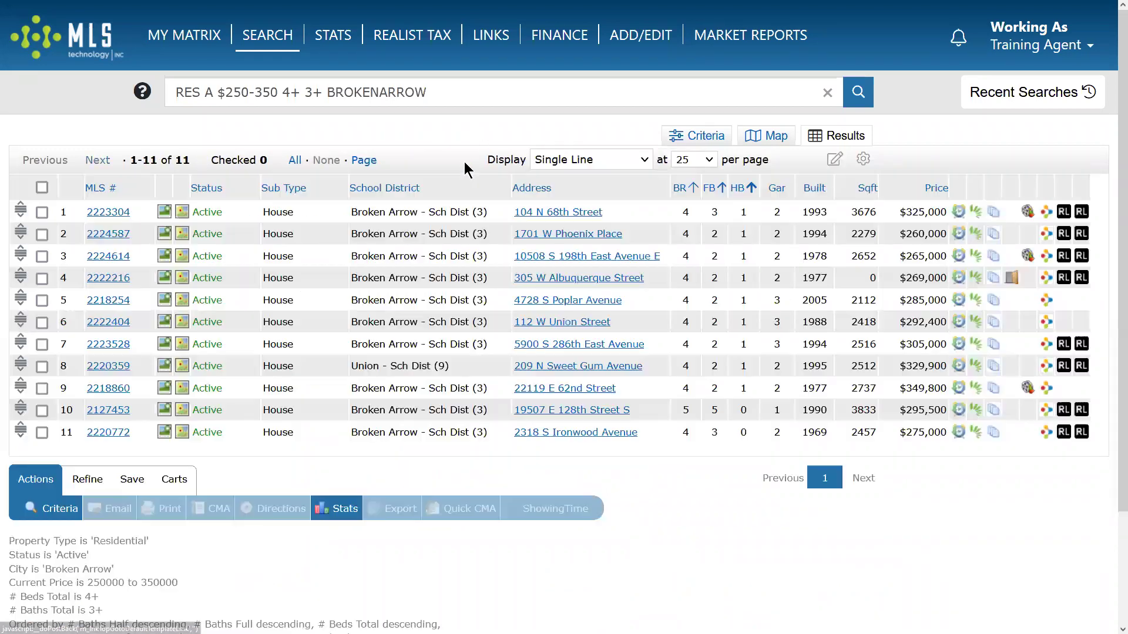
left_click(110, 234)
left_click(415, 160)
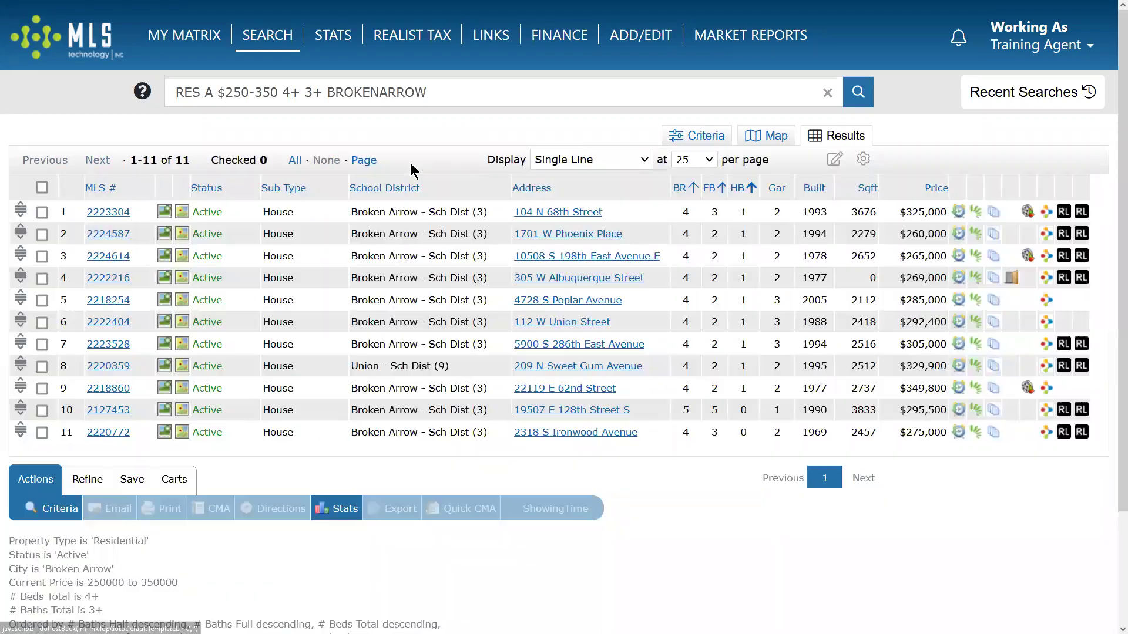
left_click(114, 257)
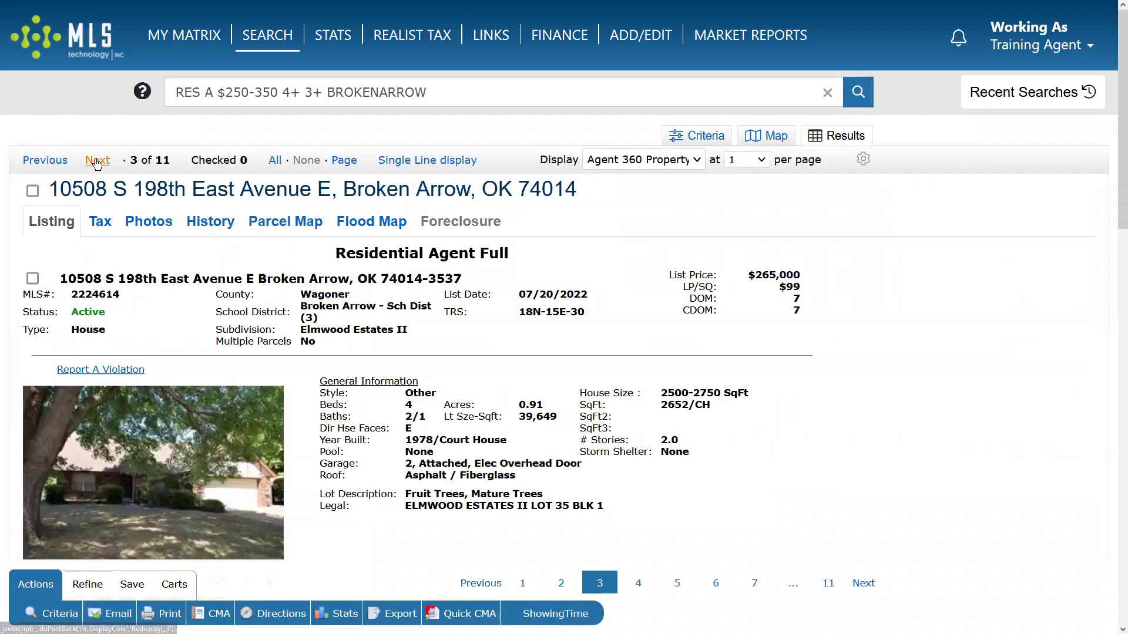
left_click(97, 161)
left_click(98, 161)
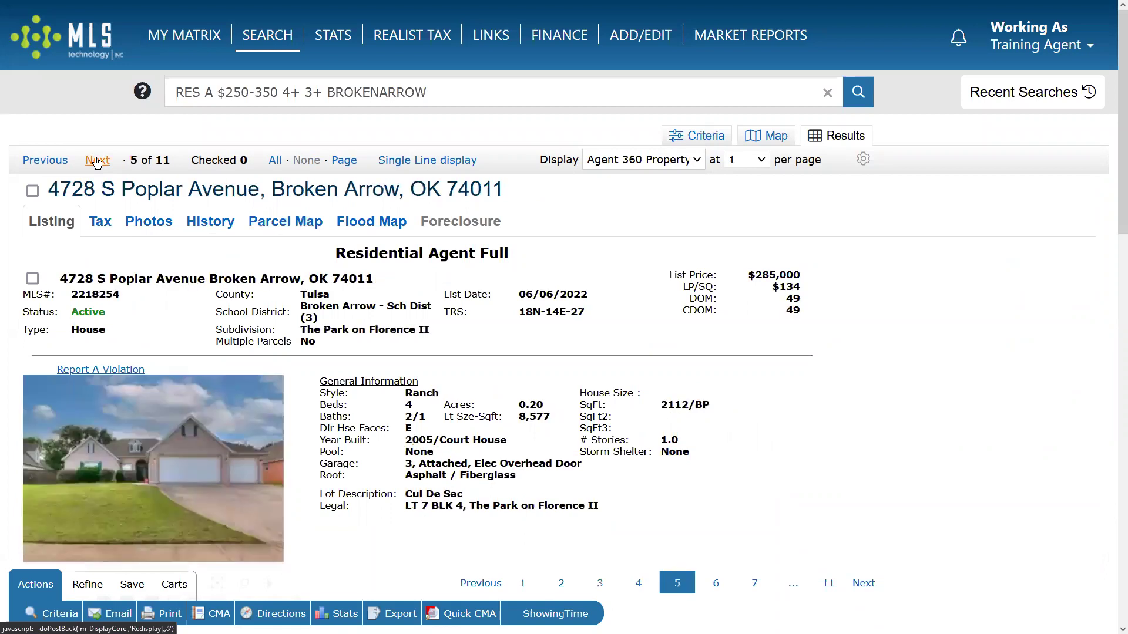
left_click(98, 161)
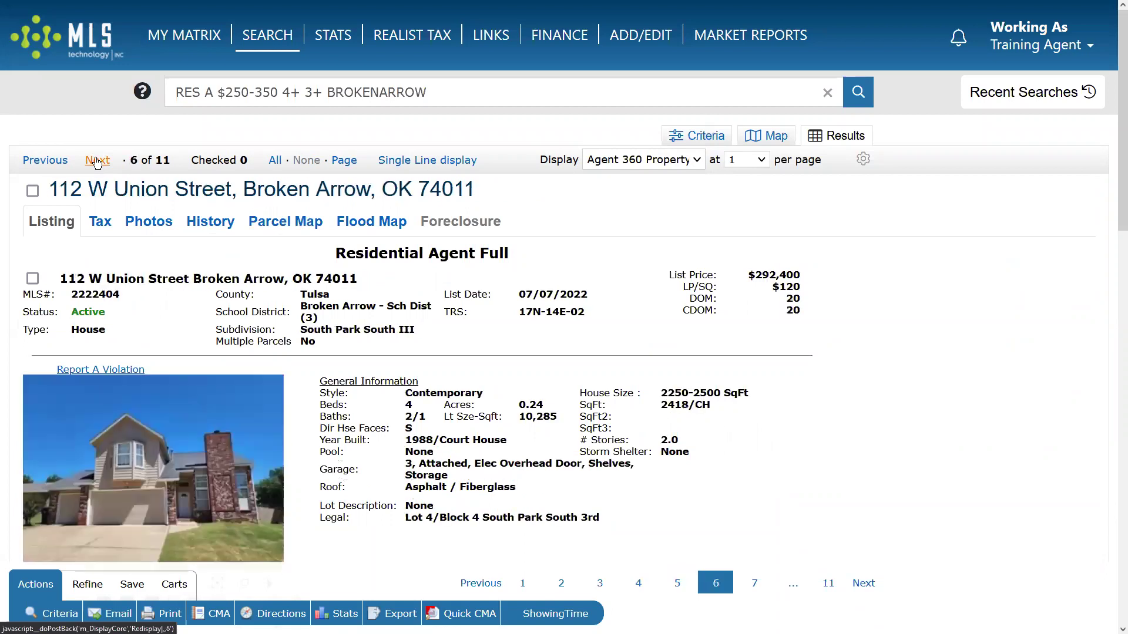
left_click(406, 160)
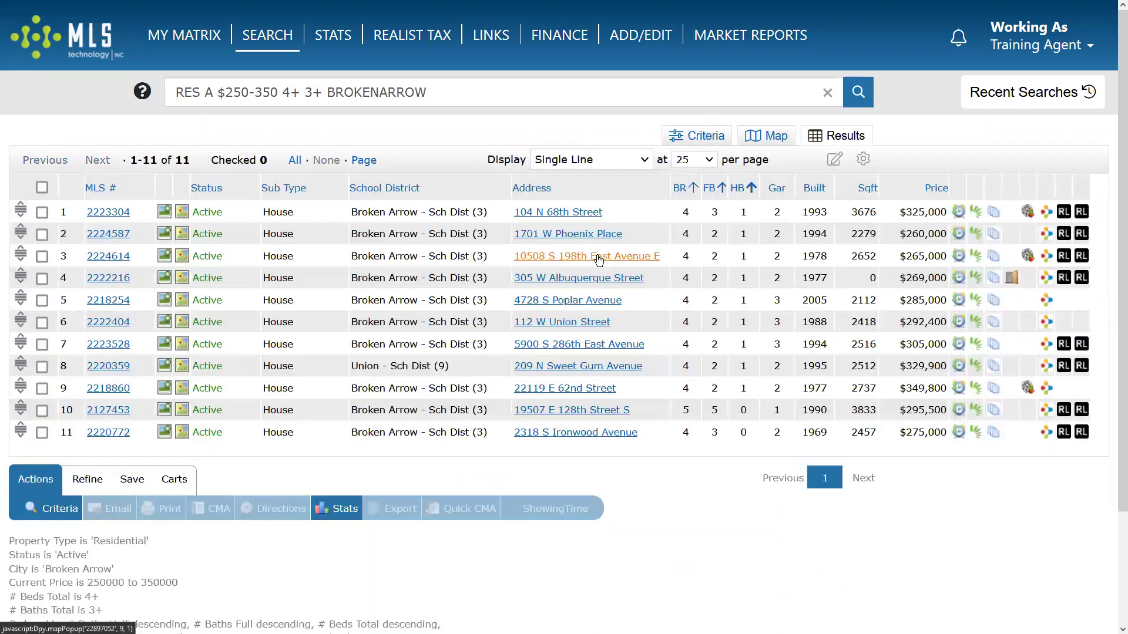
left_click(167, 217)
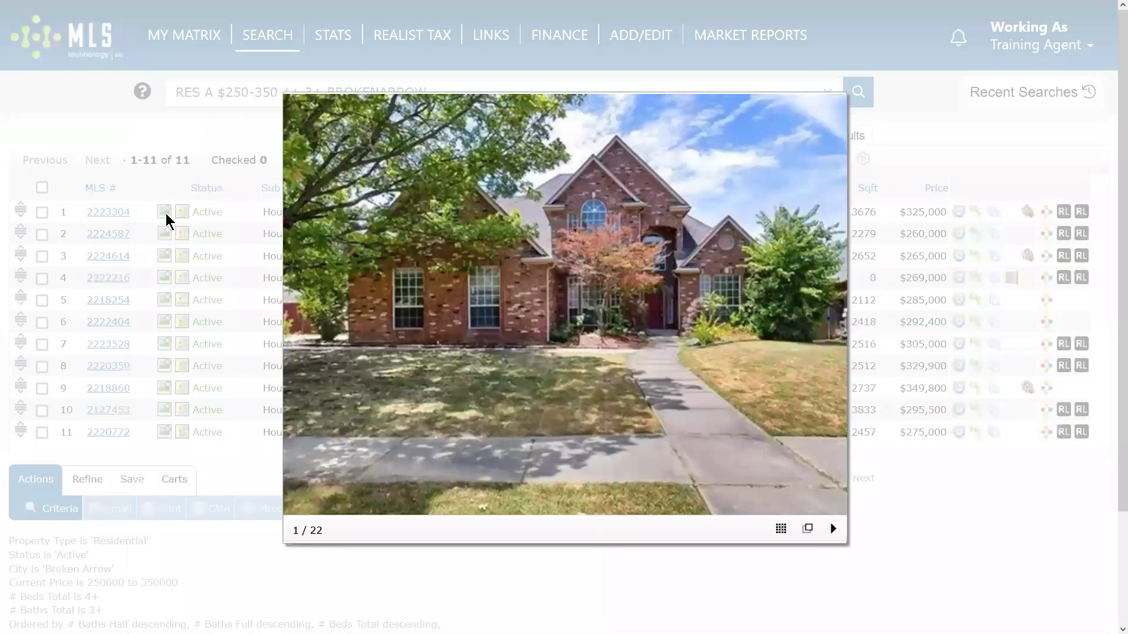
left_click(830, 319)
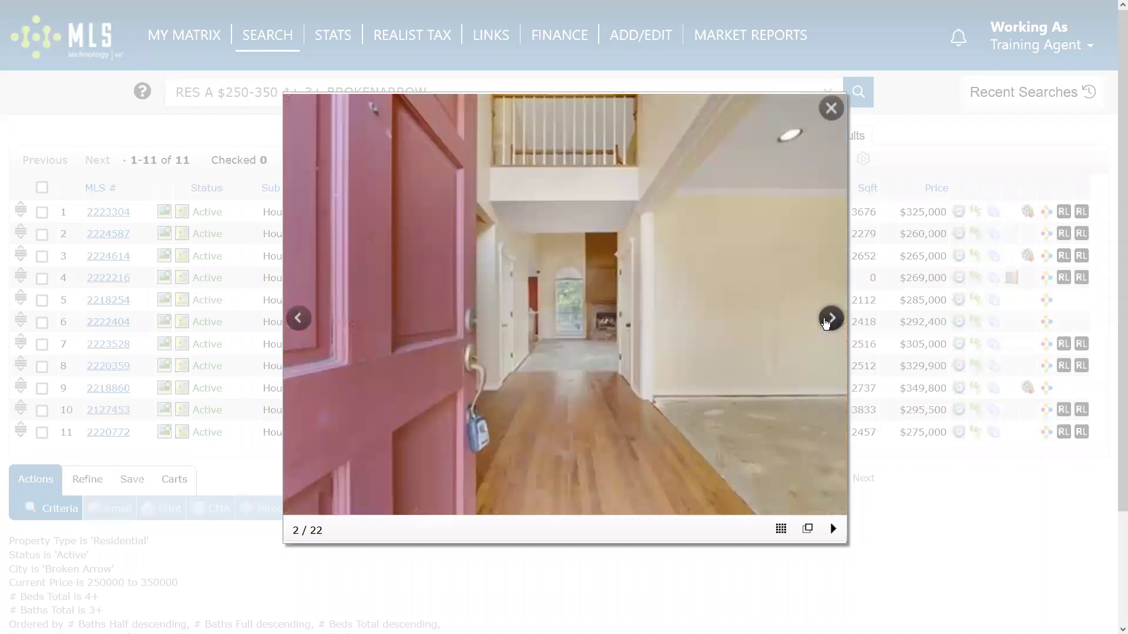
left_click(829, 319)
left_click(827, 320)
left_click(827, 320)
left_click(828, 319)
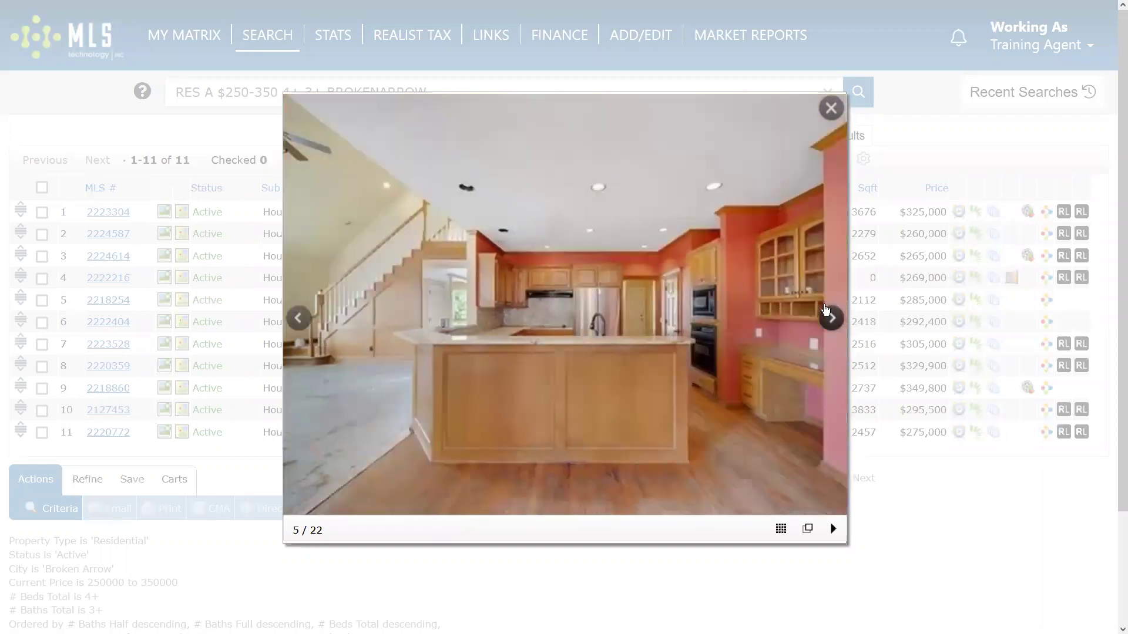
left_click(830, 108)
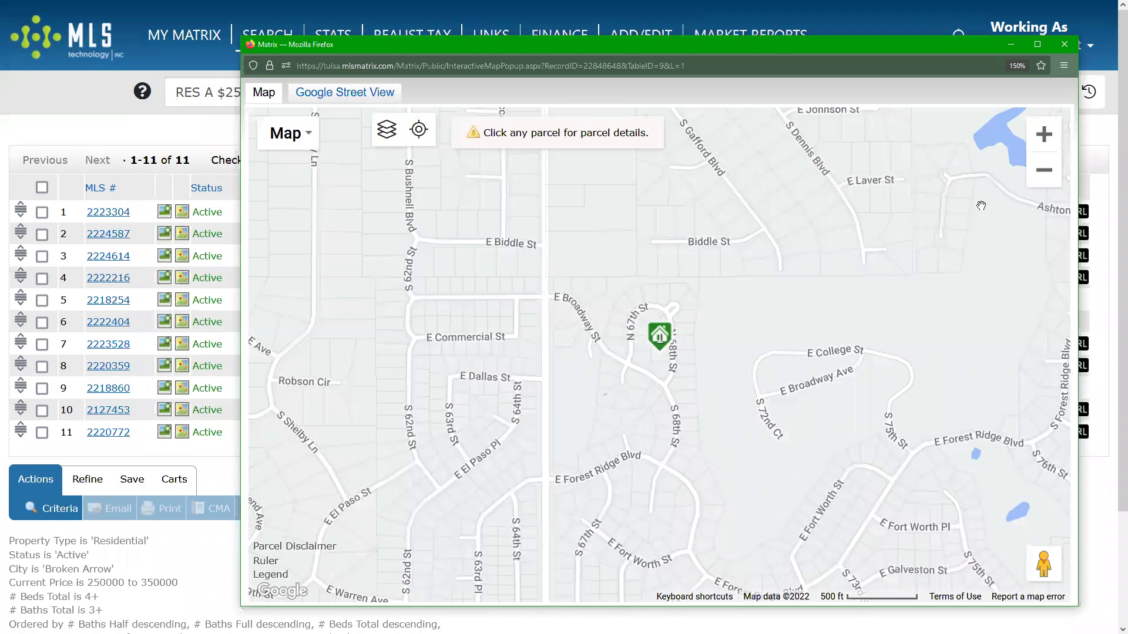
Zoom the map out and back in on the house, and toggle the Layers panel.
left_click(1044, 170)
left_click(1044, 170)
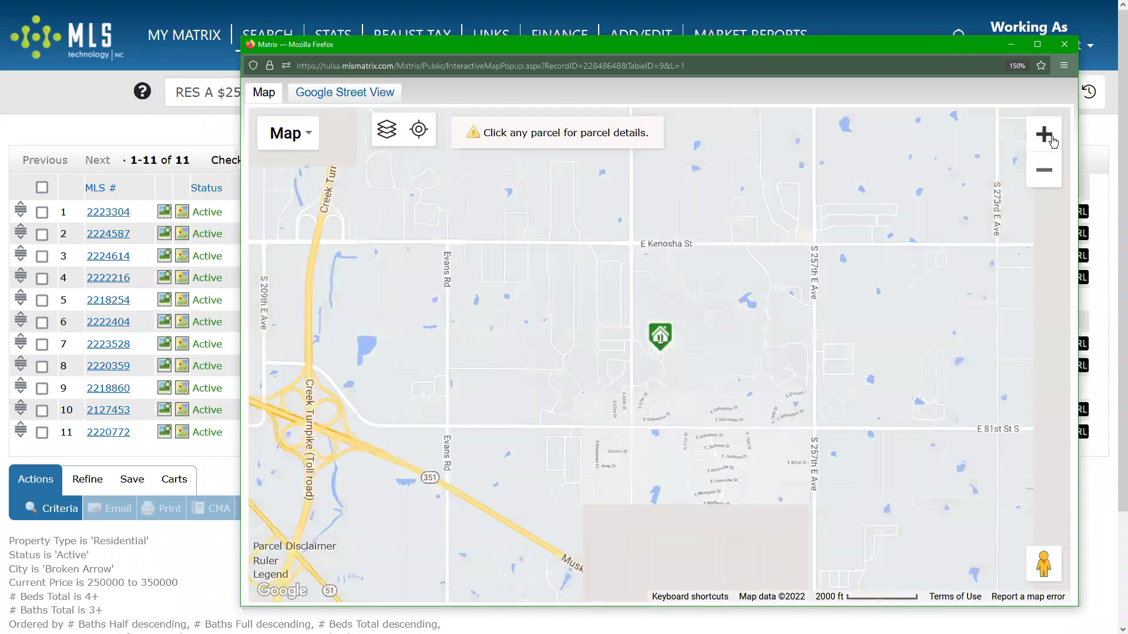
left_click(1051, 140)
left_click(1044, 140)
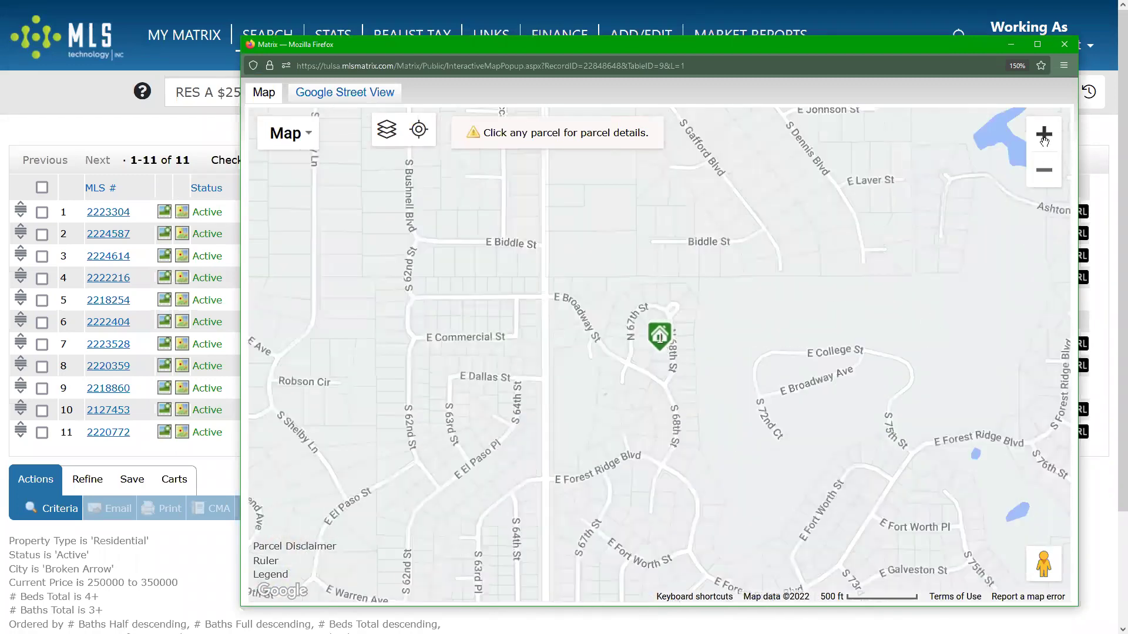
left_click(386, 129)
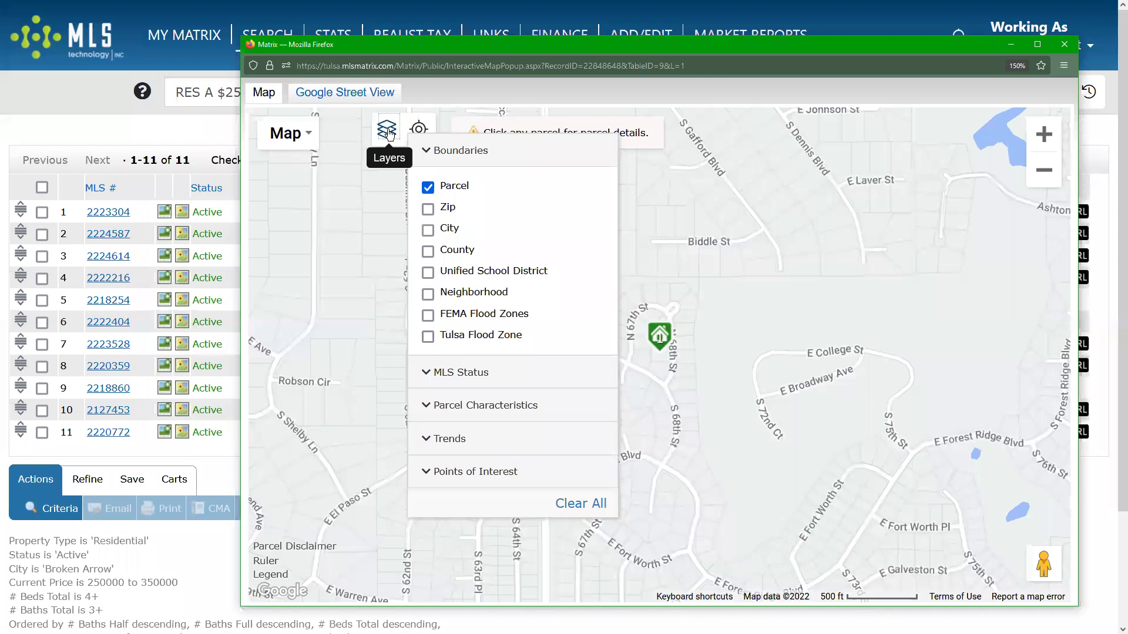
left_click(388, 131)
Close the map popup window and leave full-screen mode.
left_click(1065, 44)
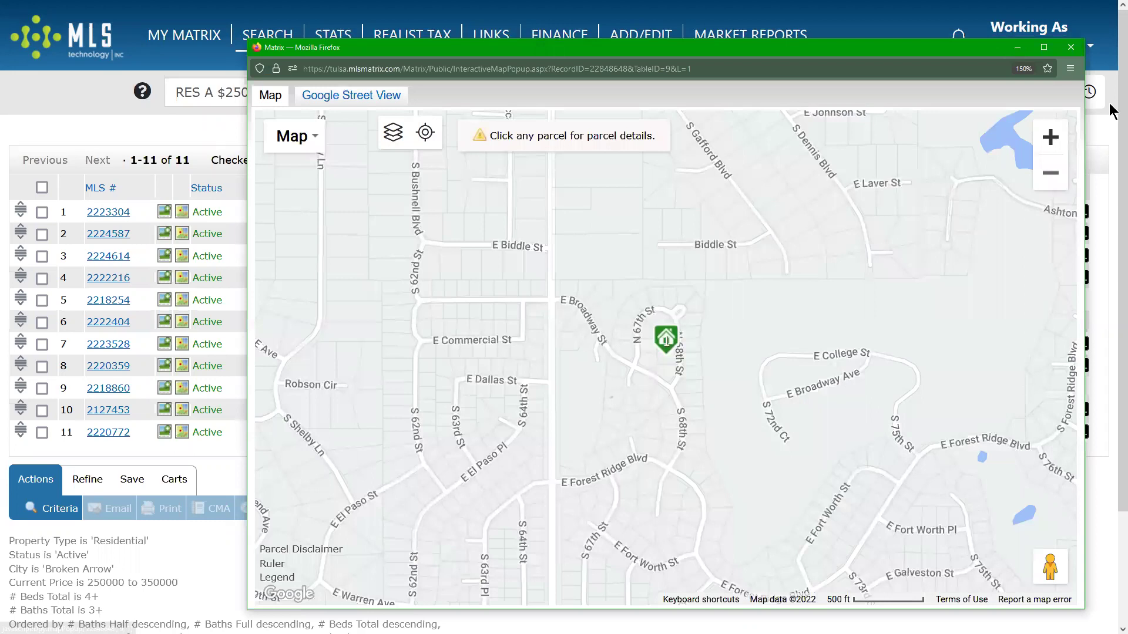
left_click(1071, 47)
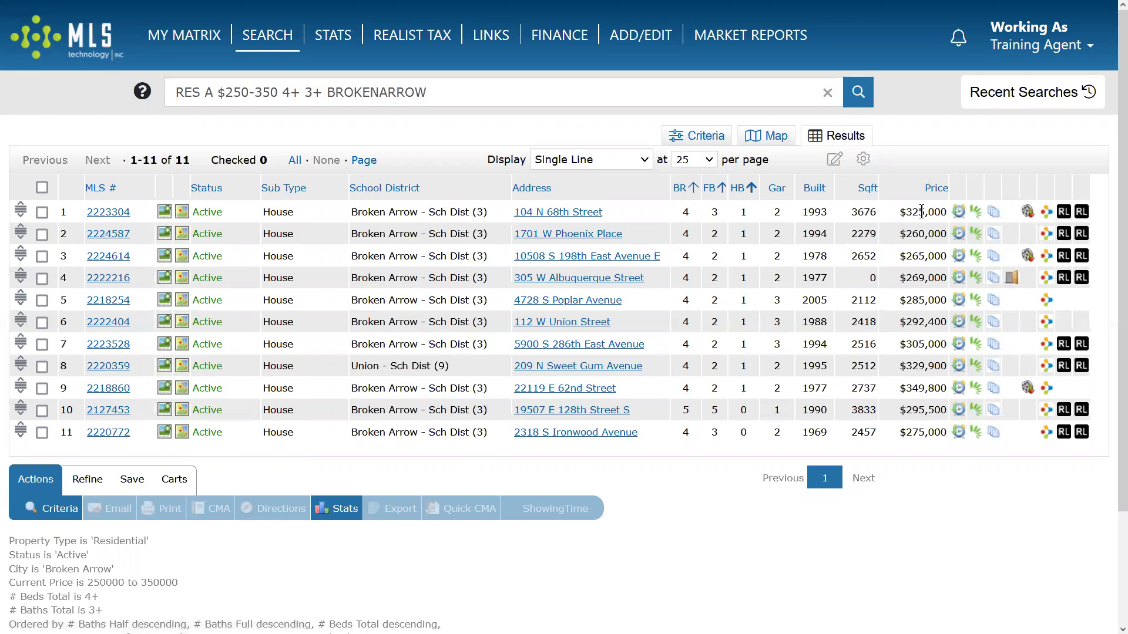
key("F11")
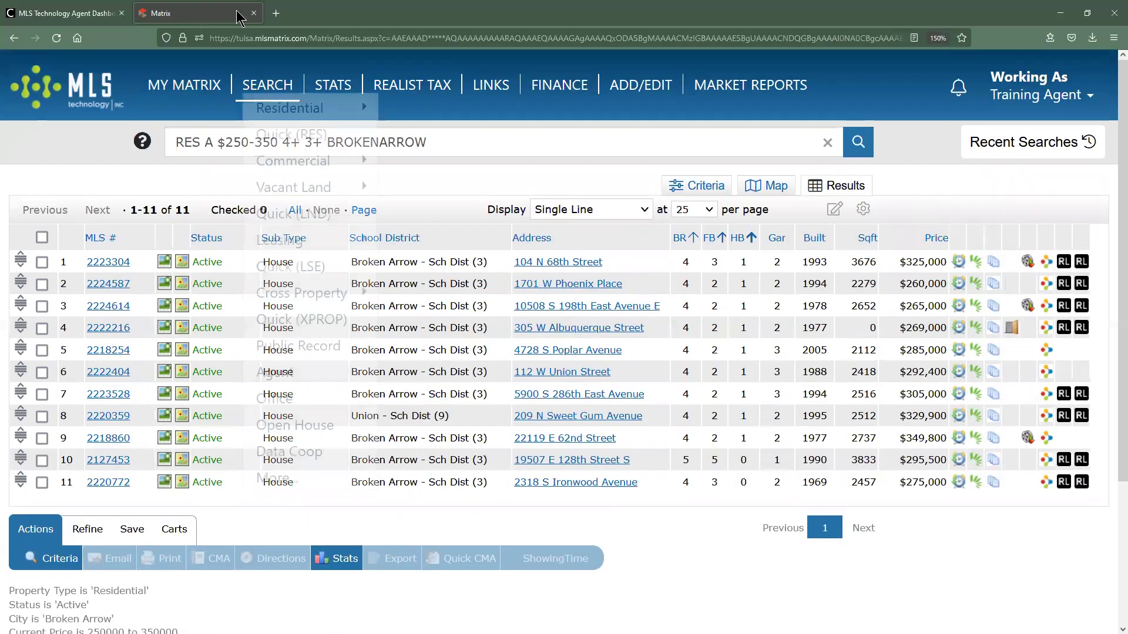
left_click(959, 262)
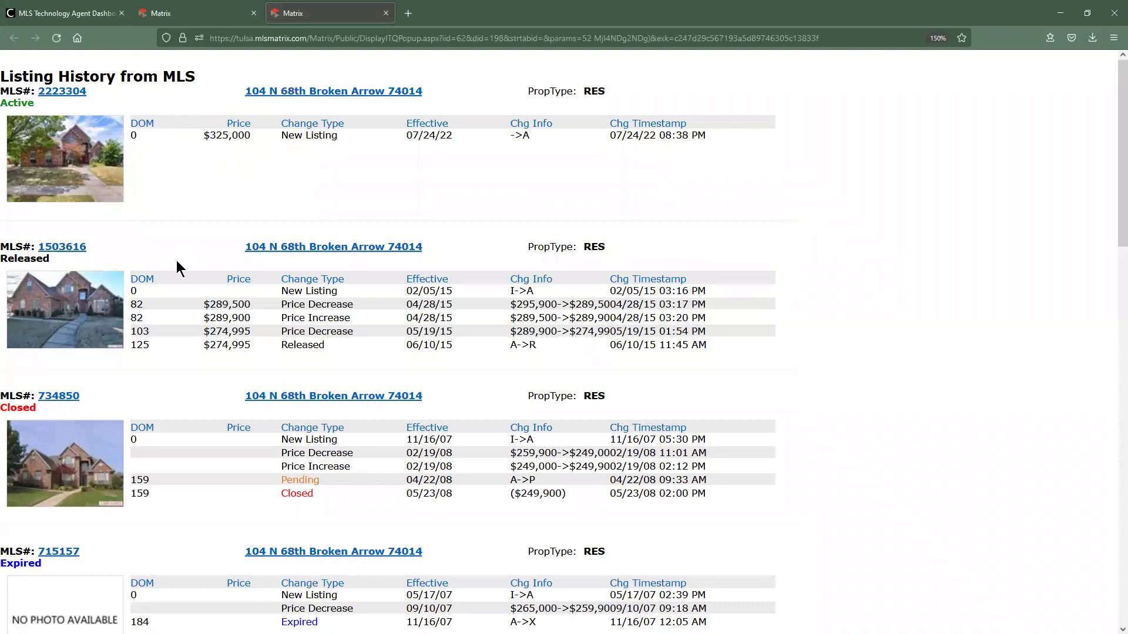
mouse_move(239, 252)
left_mouse_down()
mouse_move(453, 255)
mouse_move(245, 254)
left_mouse_up()
left_click(453, 259)
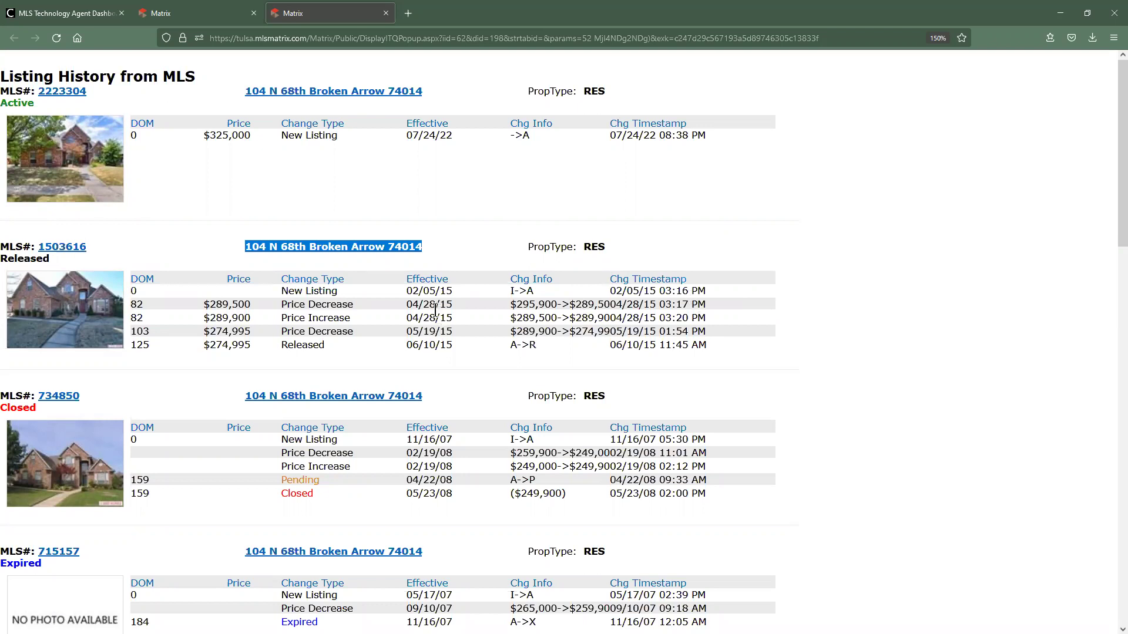
left_click_drag(113, 252, 31, 247)
left_click(163, 294)
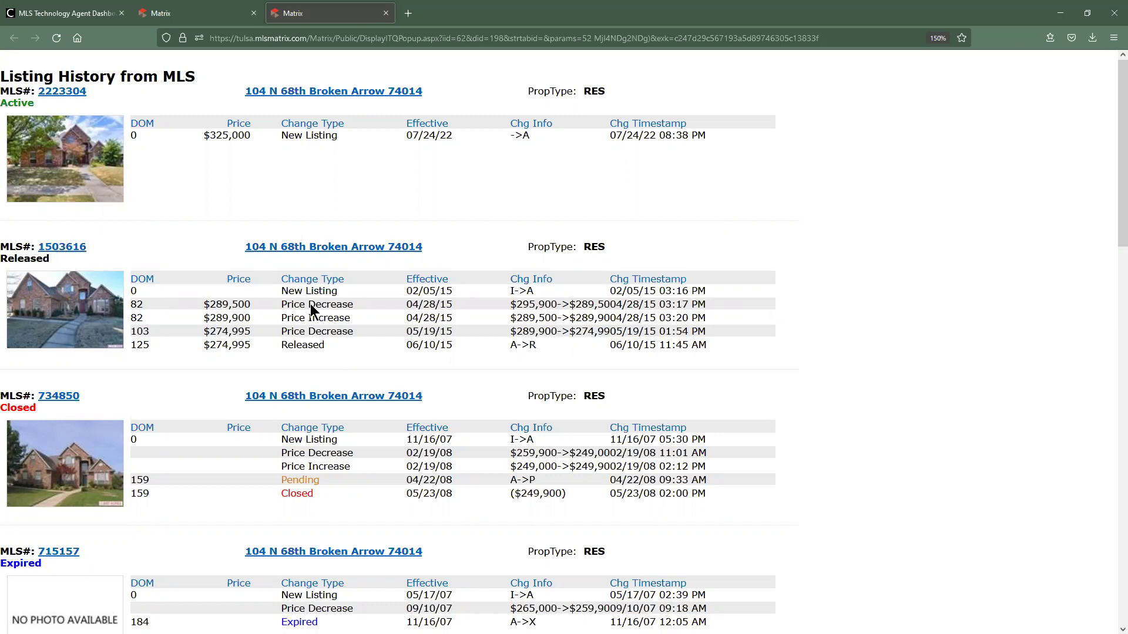
Highlight the price-change rows, the New Listing entry and the 04/28/15 price decrease date.
left_click_drag(286, 290, 579, 352)
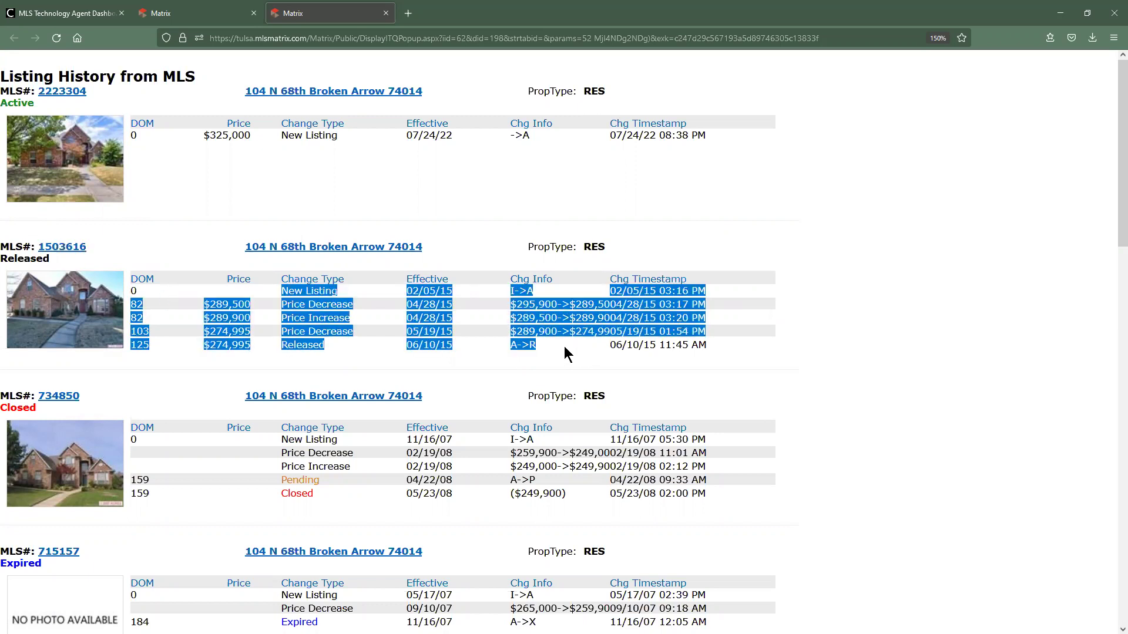
left_click(512, 355)
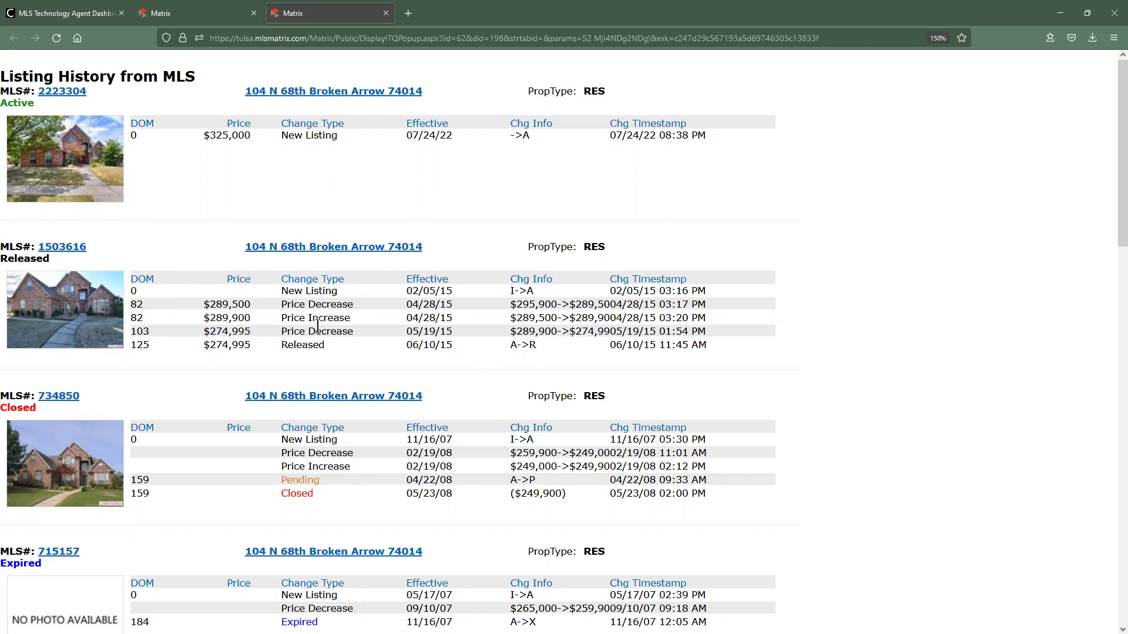
left_click_drag(281, 291, 338, 291)
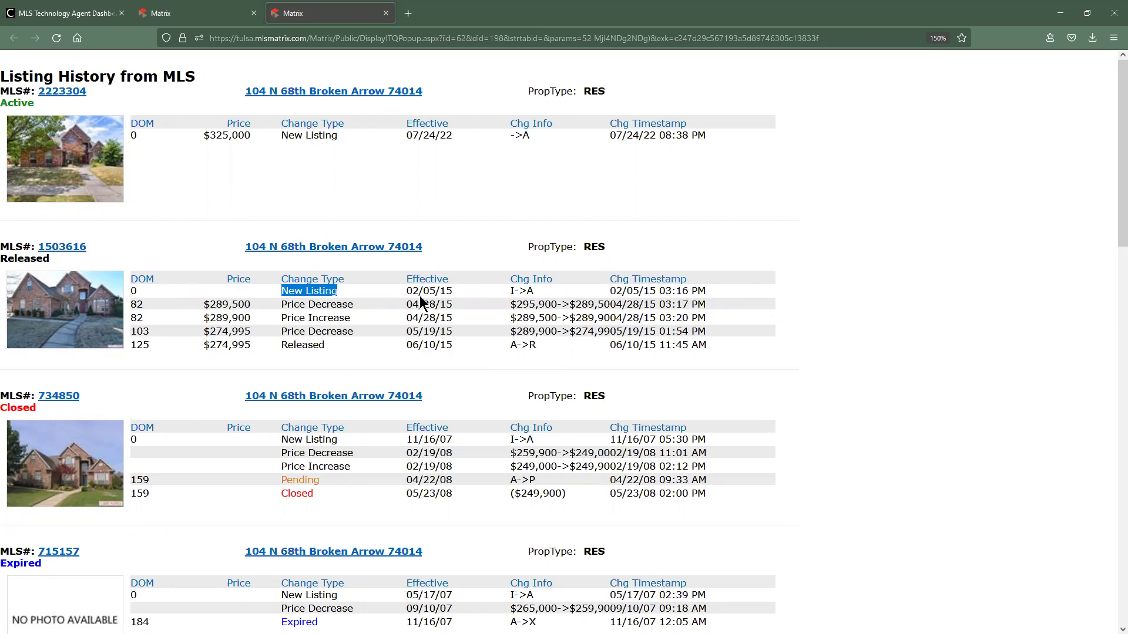
left_click_drag(422, 304, 462, 295)
left_click(675, 292)
double_click(677, 291)
left_click_drag(405, 304, 496, 305)
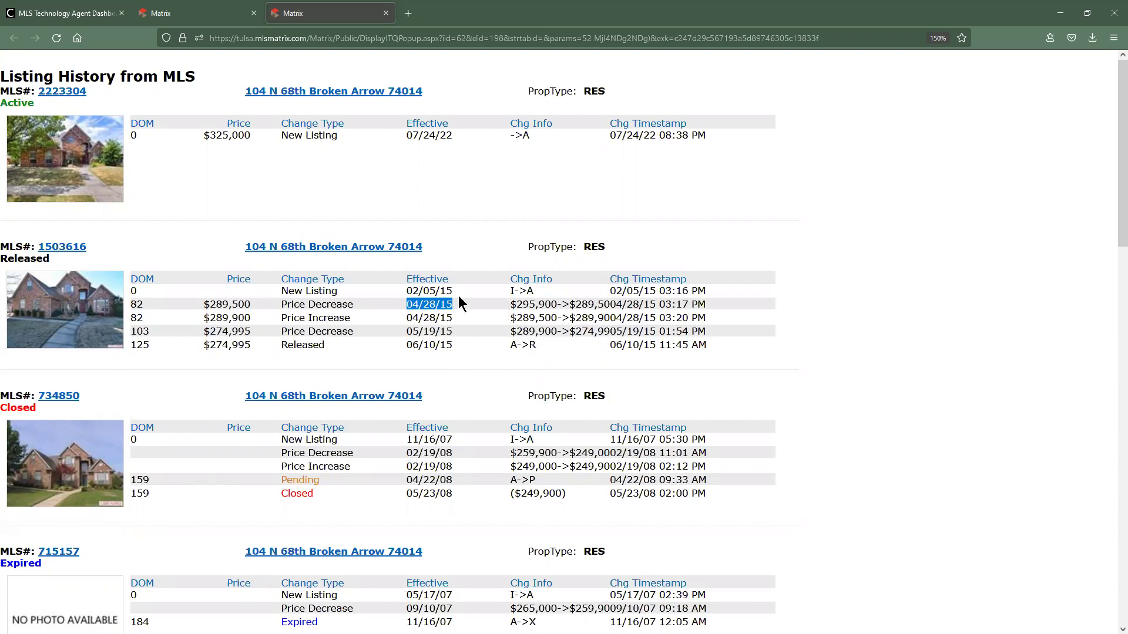
Close the Listing History tab to get back to the 11 Broken Arrow results.
left_click(386, 12)
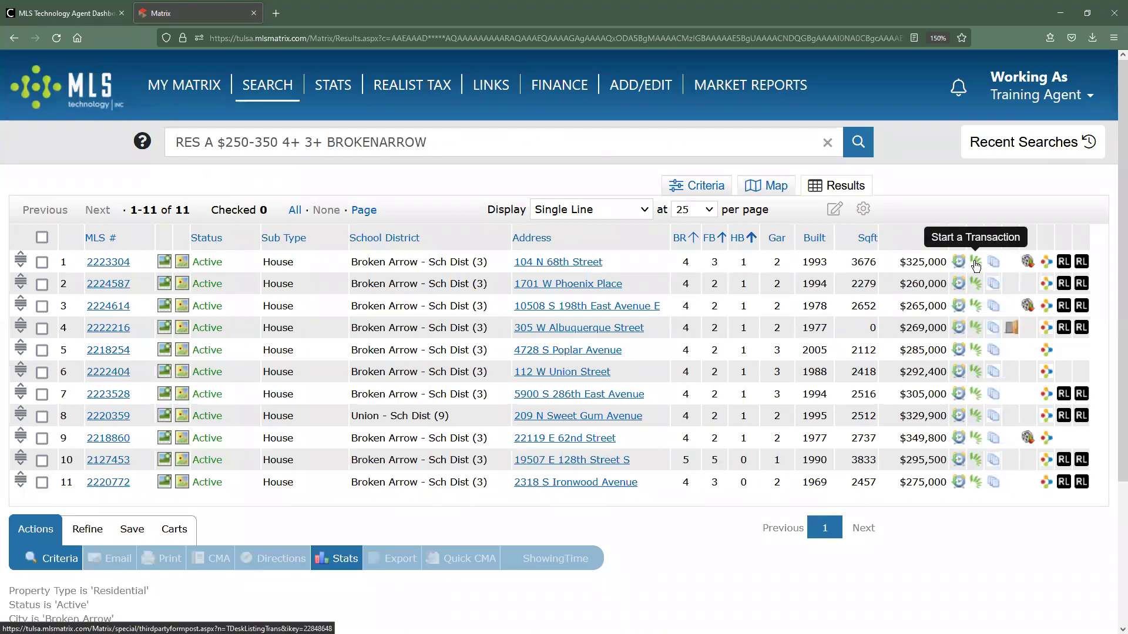
left_click(976, 264)
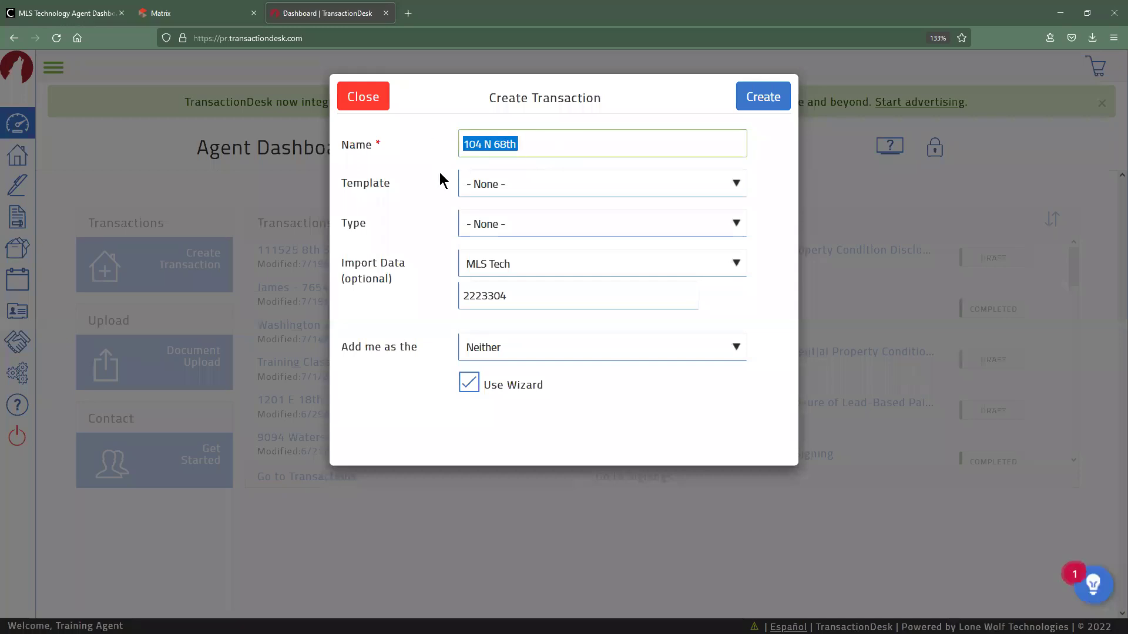
double_click(517, 291)
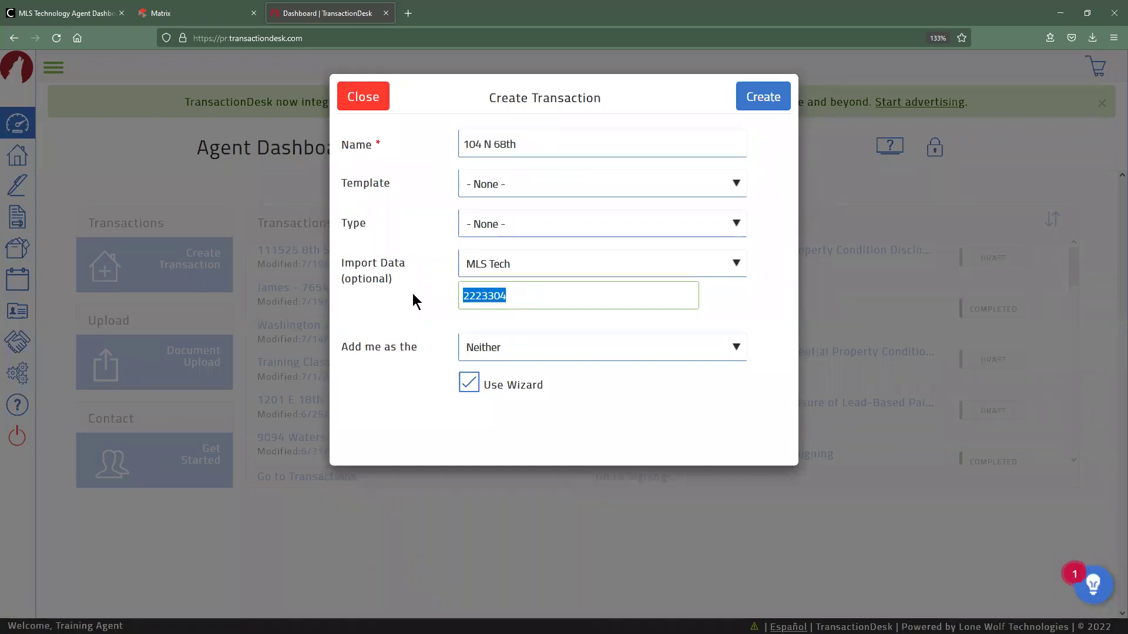
left_click(520, 346)
left_click(509, 391)
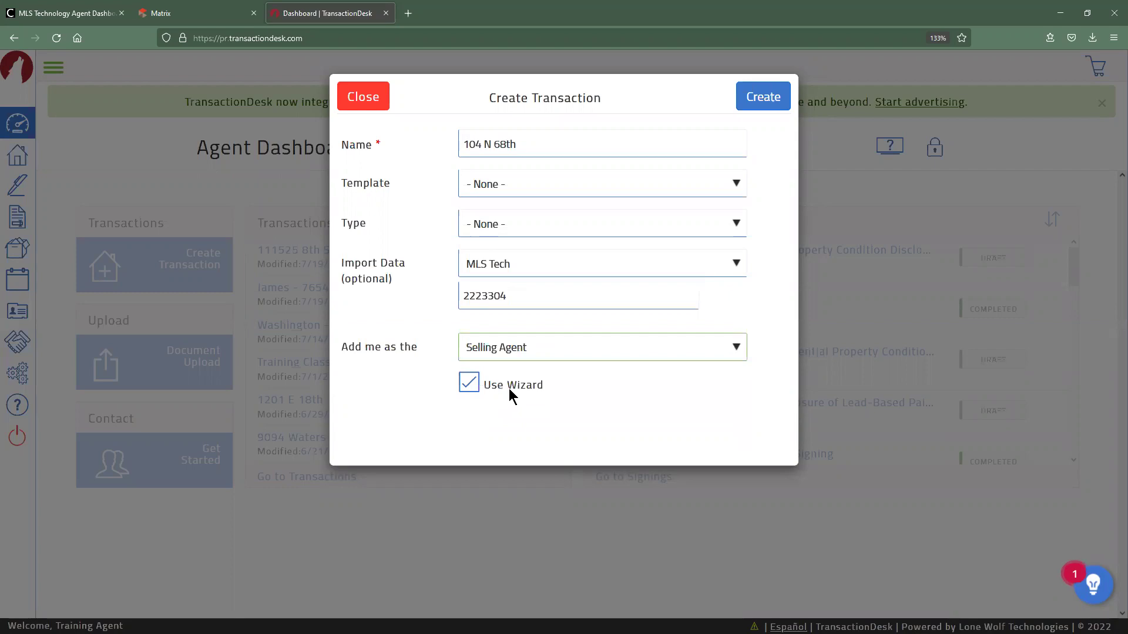
left_click(535, 230)
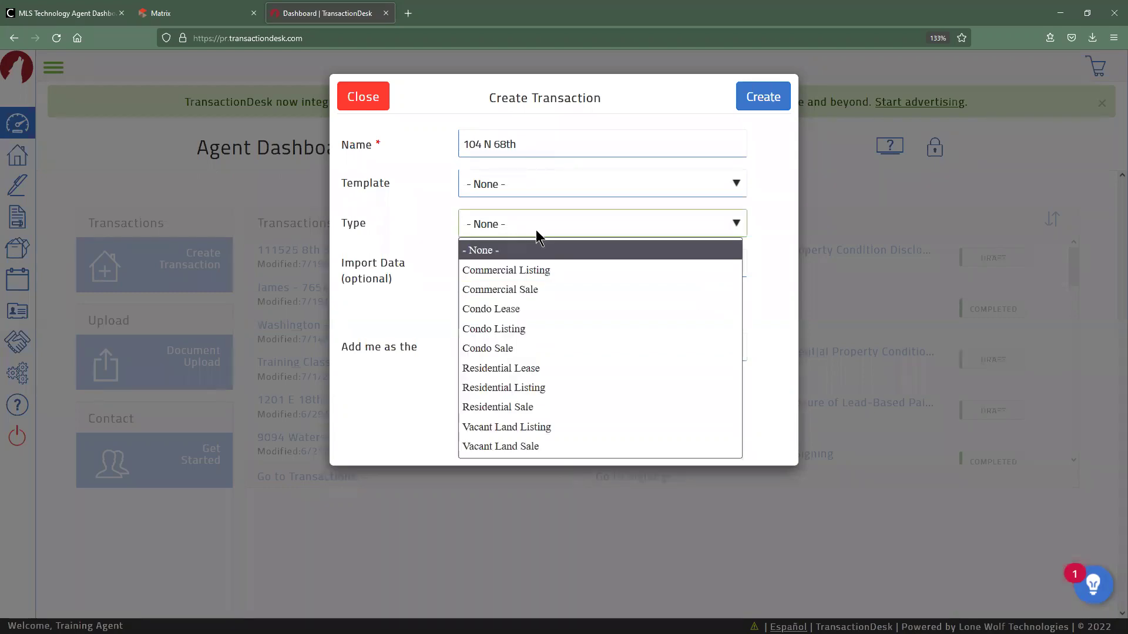
left_click(531, 400)
left_click(775, 115)
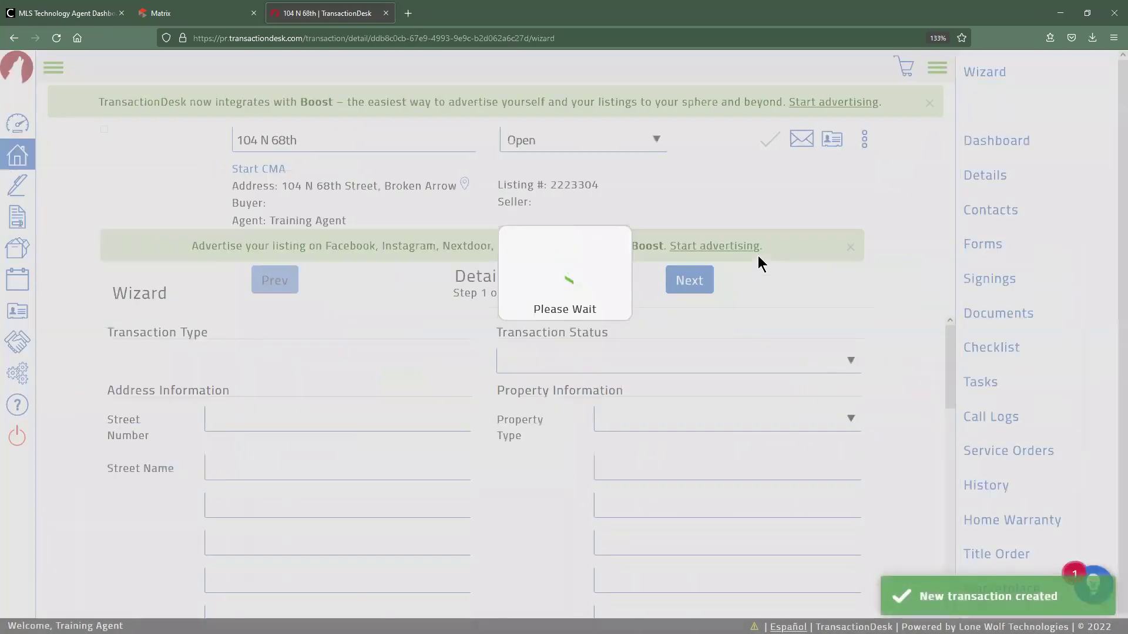
Advance the transaction wizard to the Contacts step and dismiss both Boost banners.
scroll(327, 435, "down", 5)
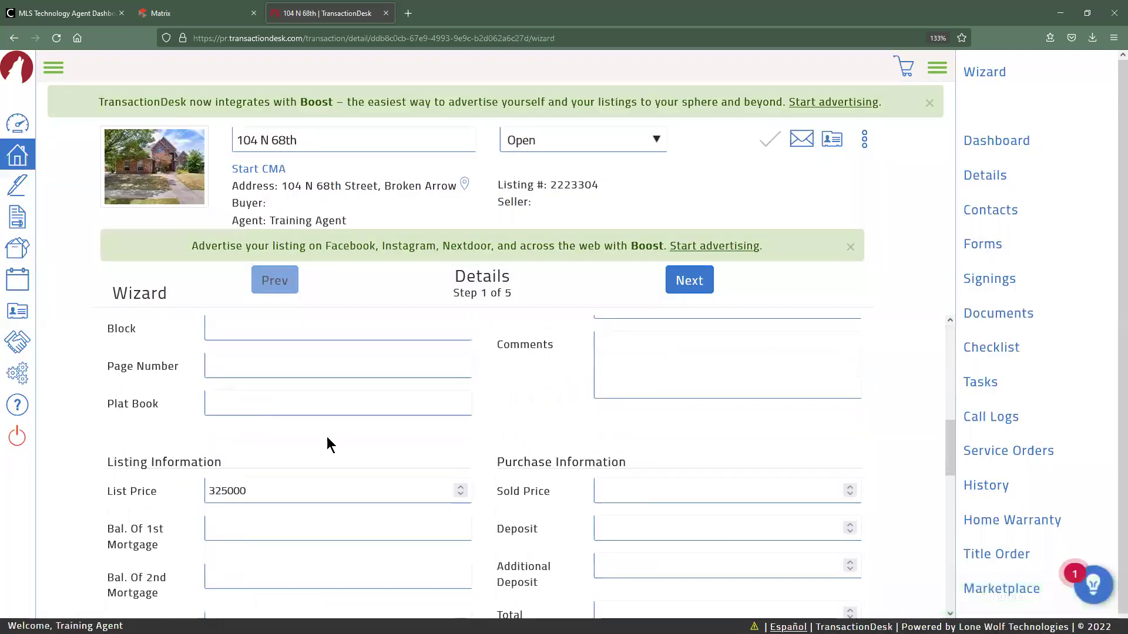
left_click(681, 281)
left_click(689, 280)
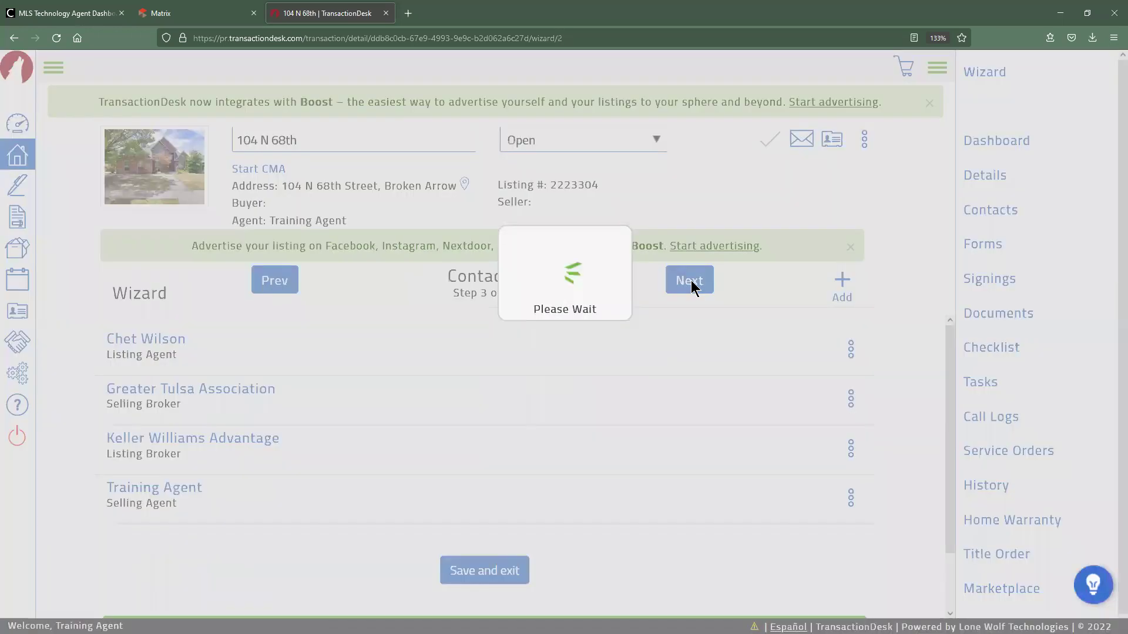
left_click(851, 247)
left_click(929, 103)
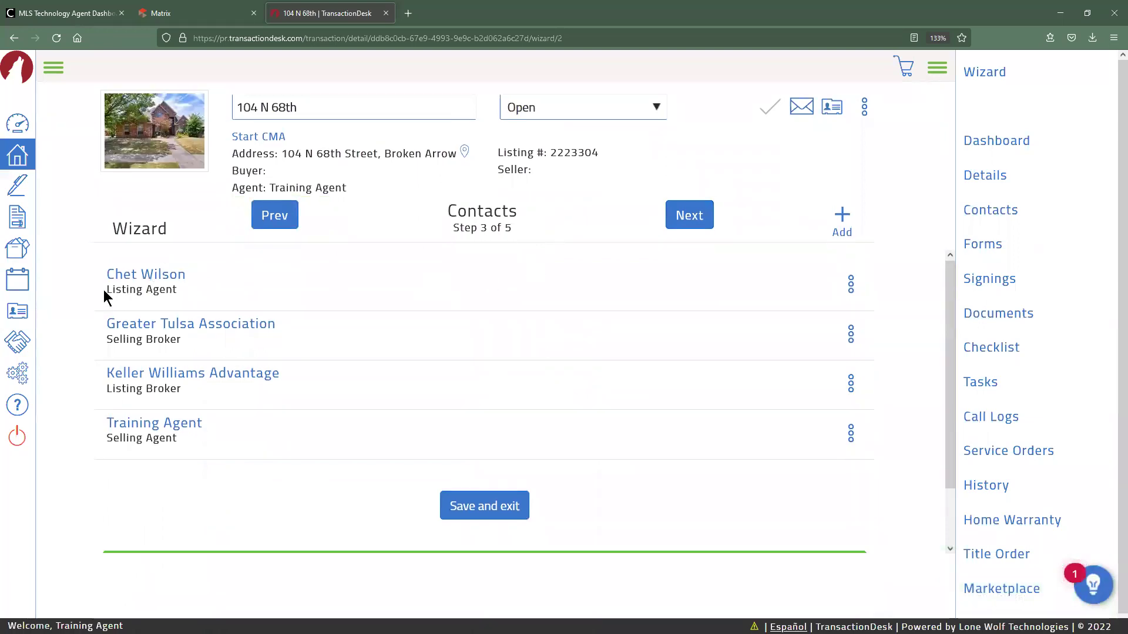
Close the TransactionDesk tab to return to the Matrix results.
left_click_drag(198, 401, 116, 381)
left_click(100, 376)
key("ctrl+w")
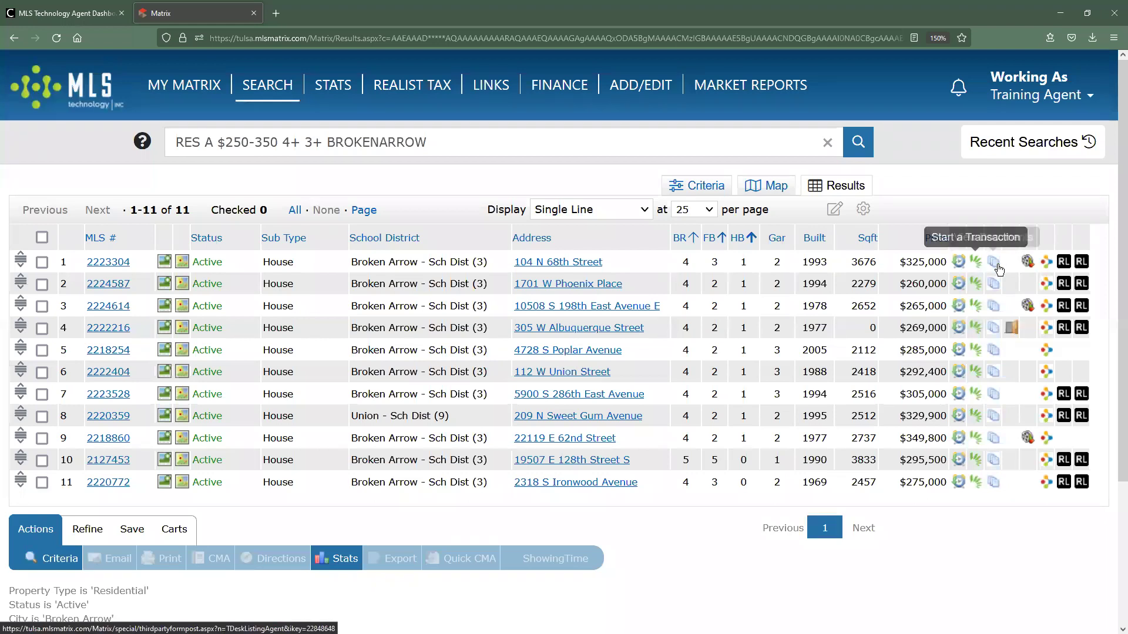
left_click(996, 265)
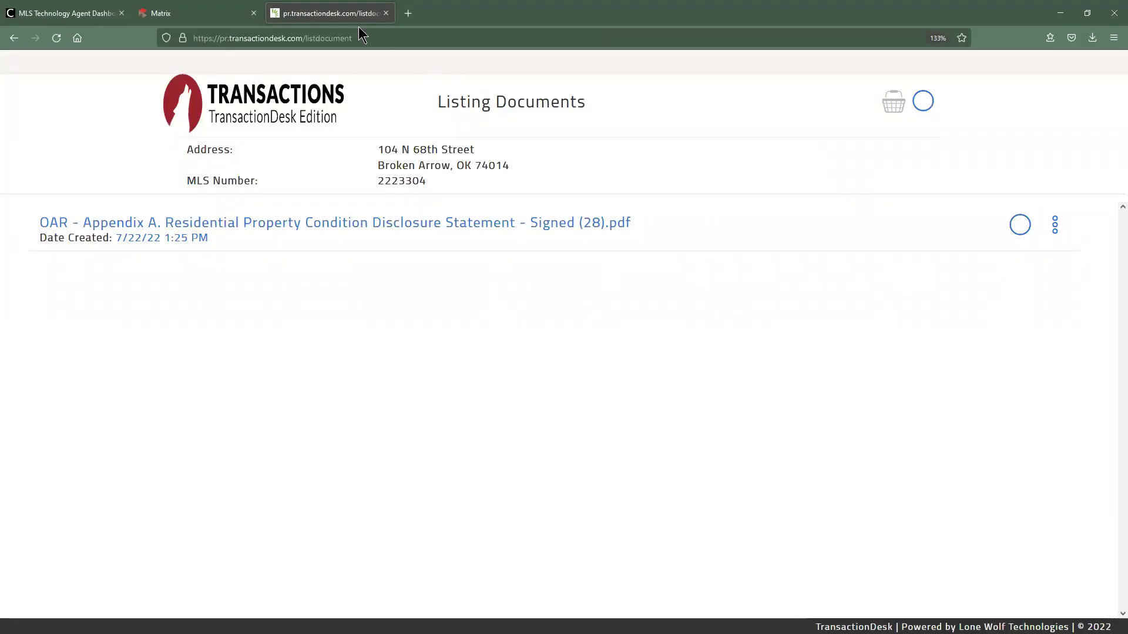
key("ctrl+w")
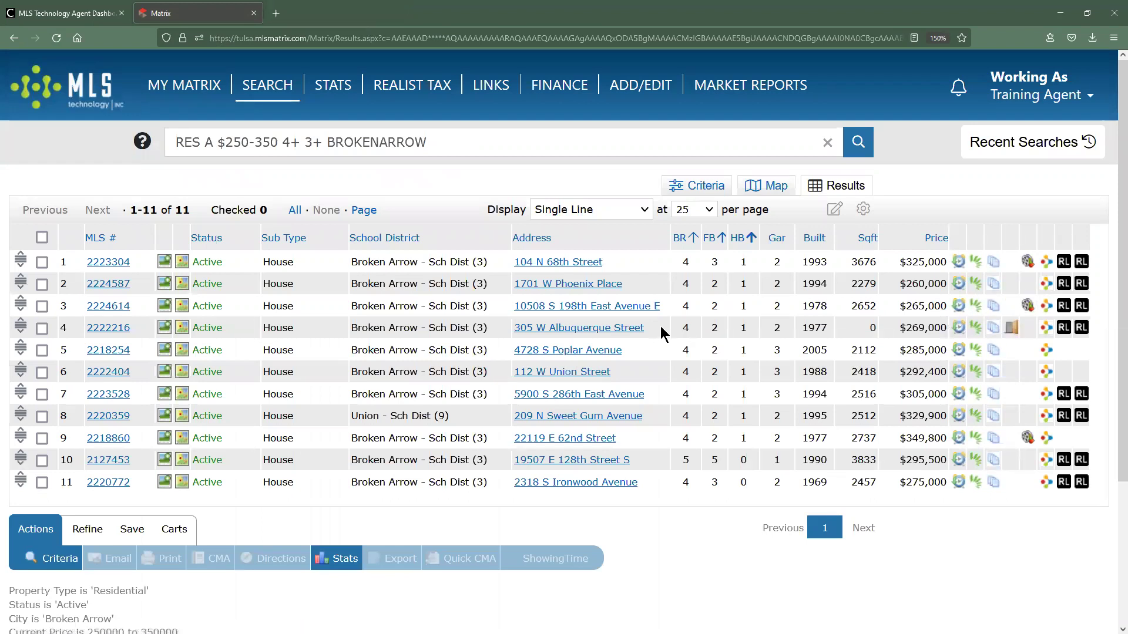
left_click(1011, 329)
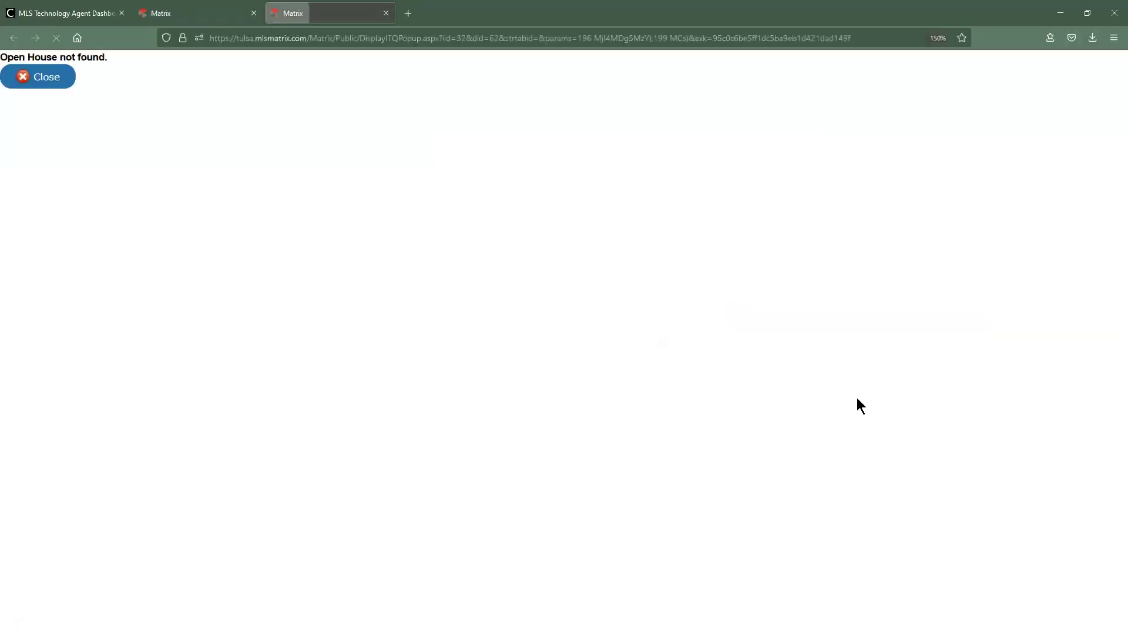
left_click(54, 82)
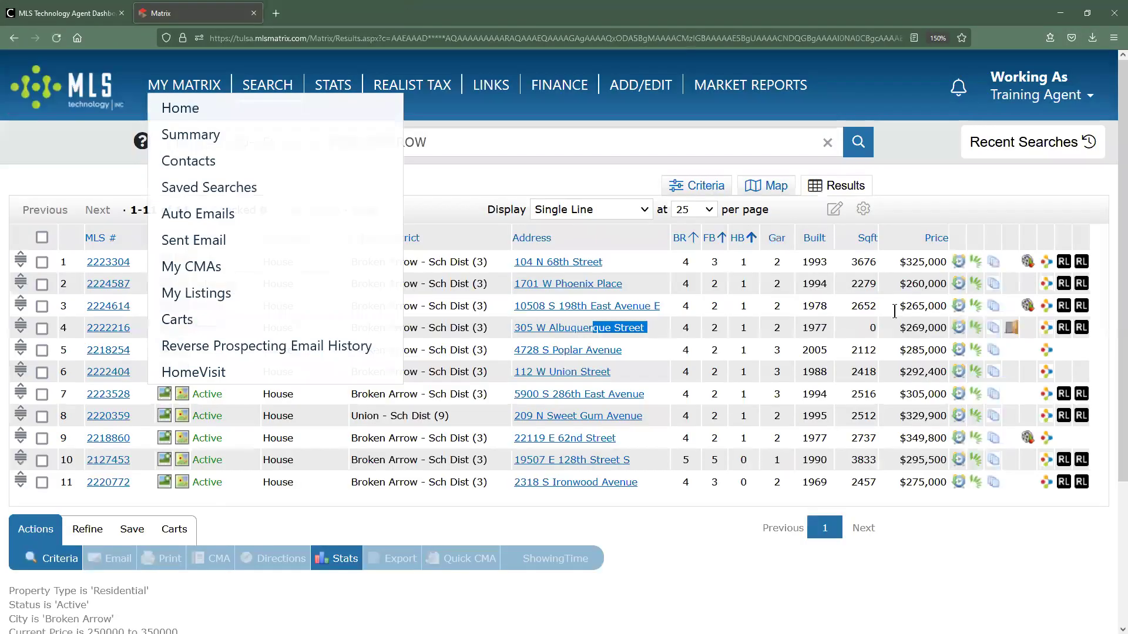
left_click(1011, 369)
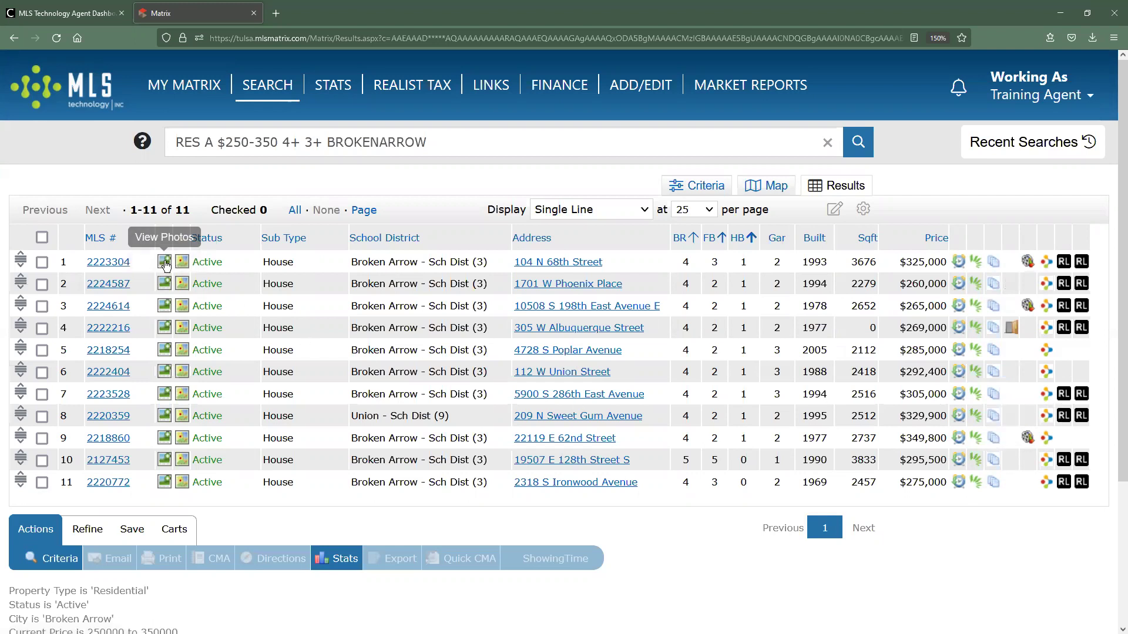
left_click(1028, 262)
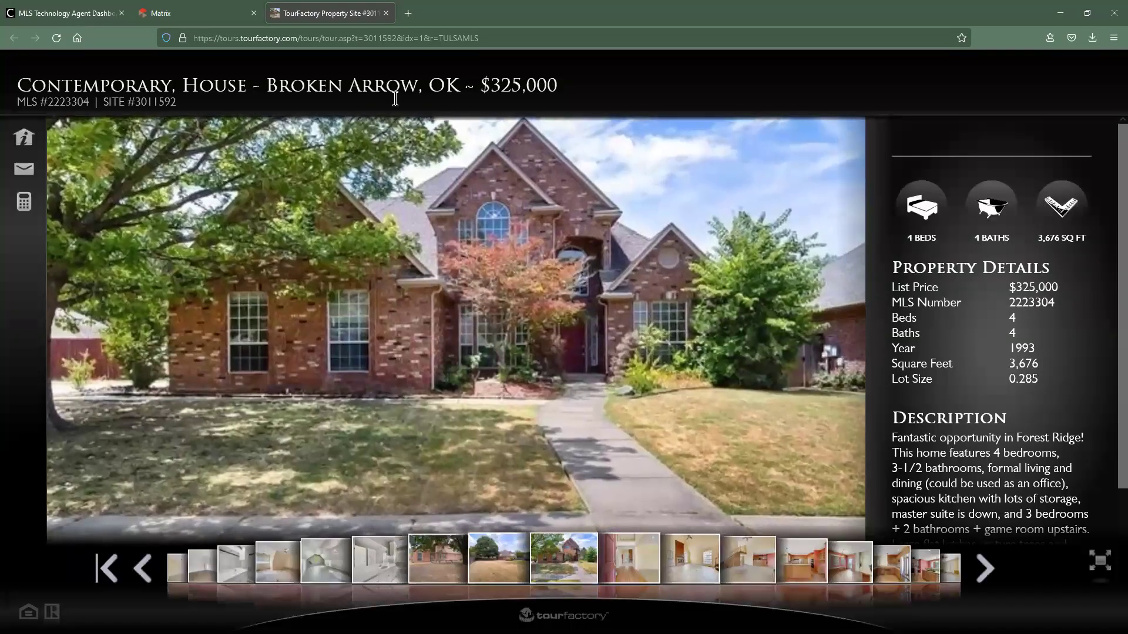
left_click(386, 13)
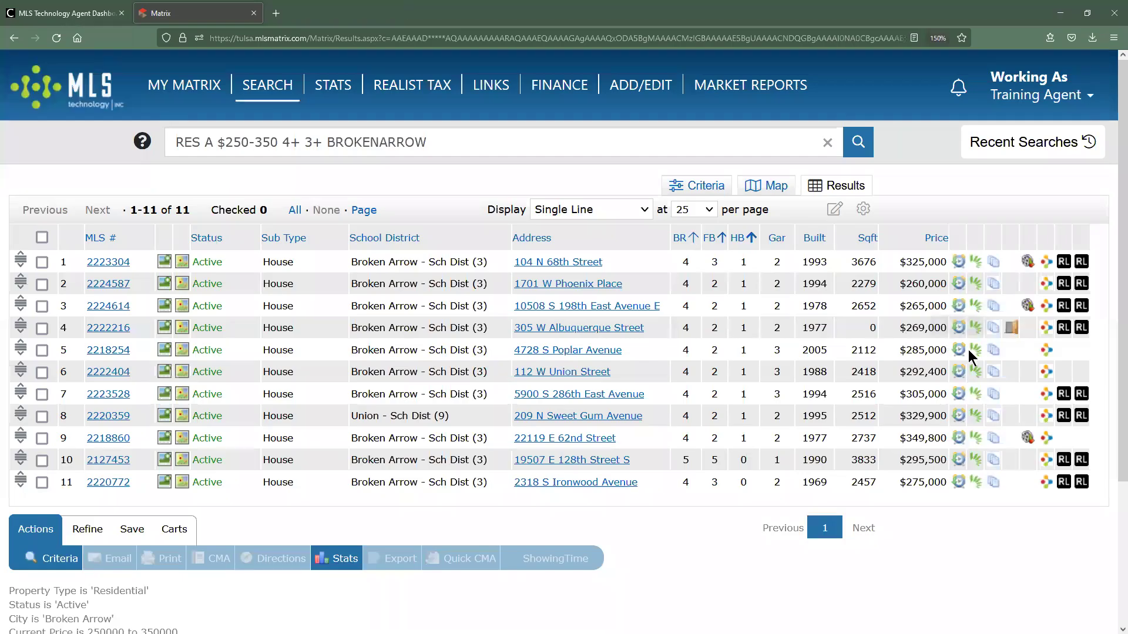
left_click(1028, 306)
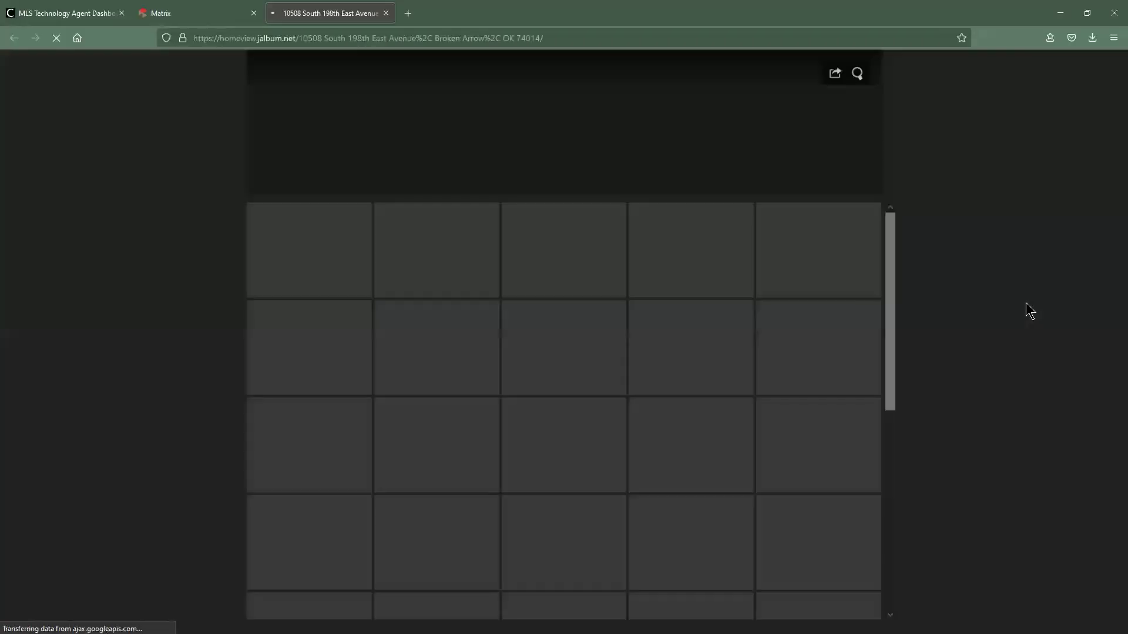
left_click(388, 14)
left_click(1027, 435)
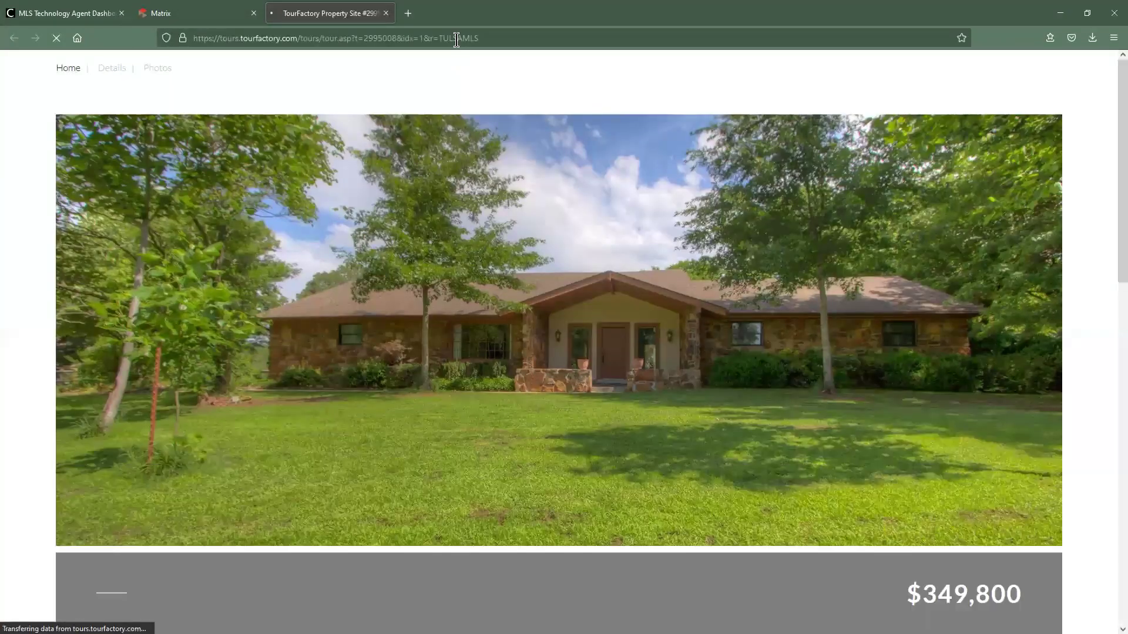
left_click(385, 13)
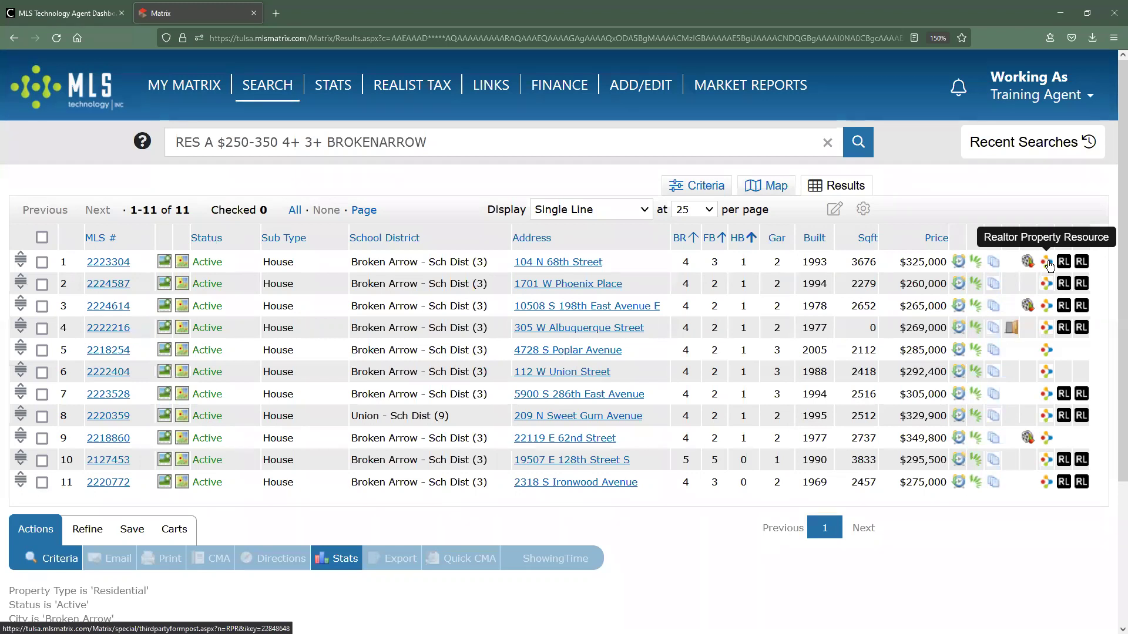
left_click(1046, 262)
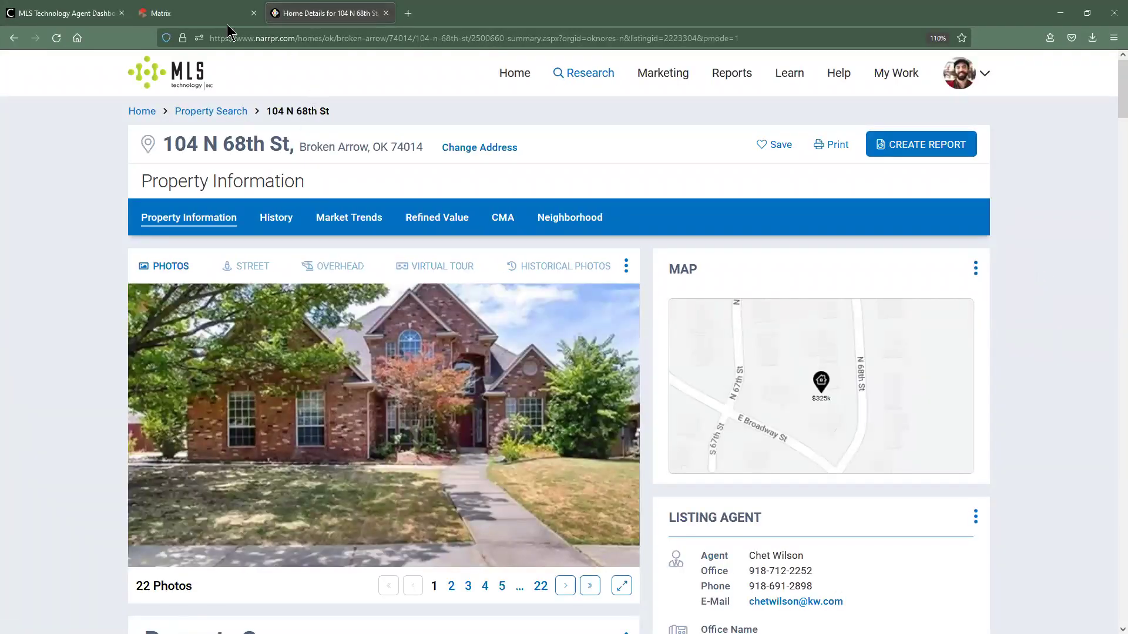
left_click(199, 14)
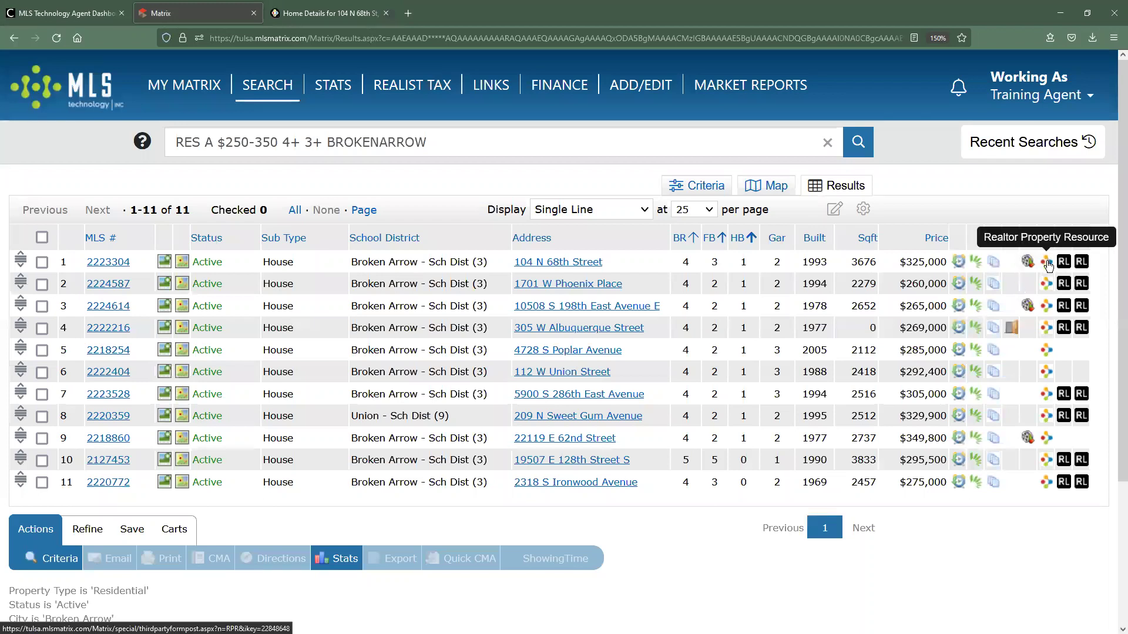
left_click(329, 13)
scroll(84, 380, "down", 10)
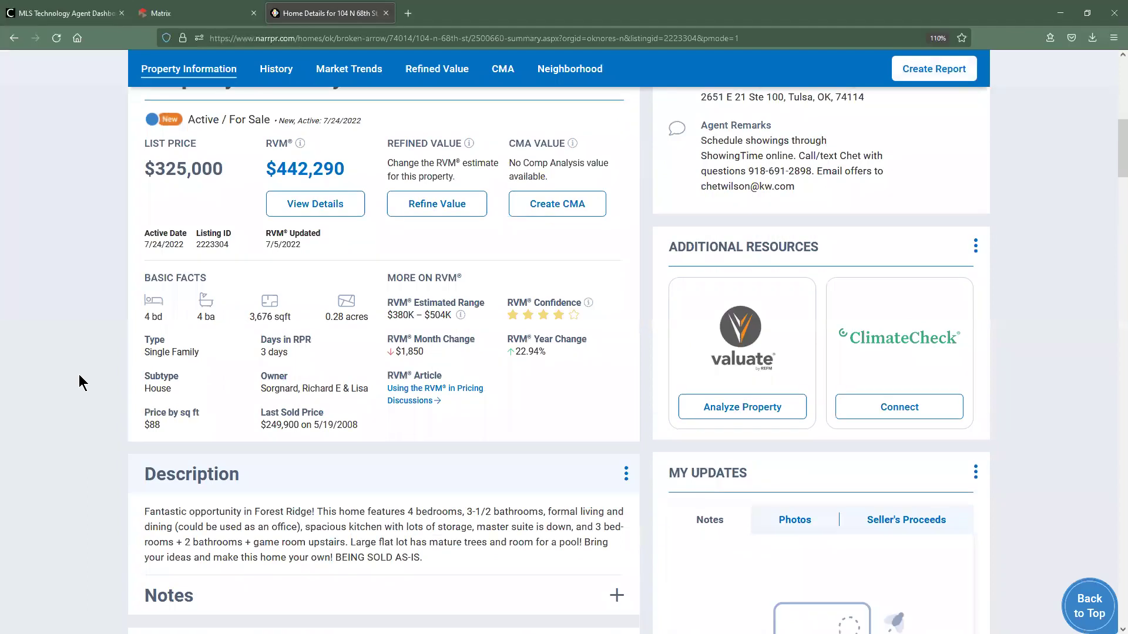
scroll(89, 373, "down", 4)
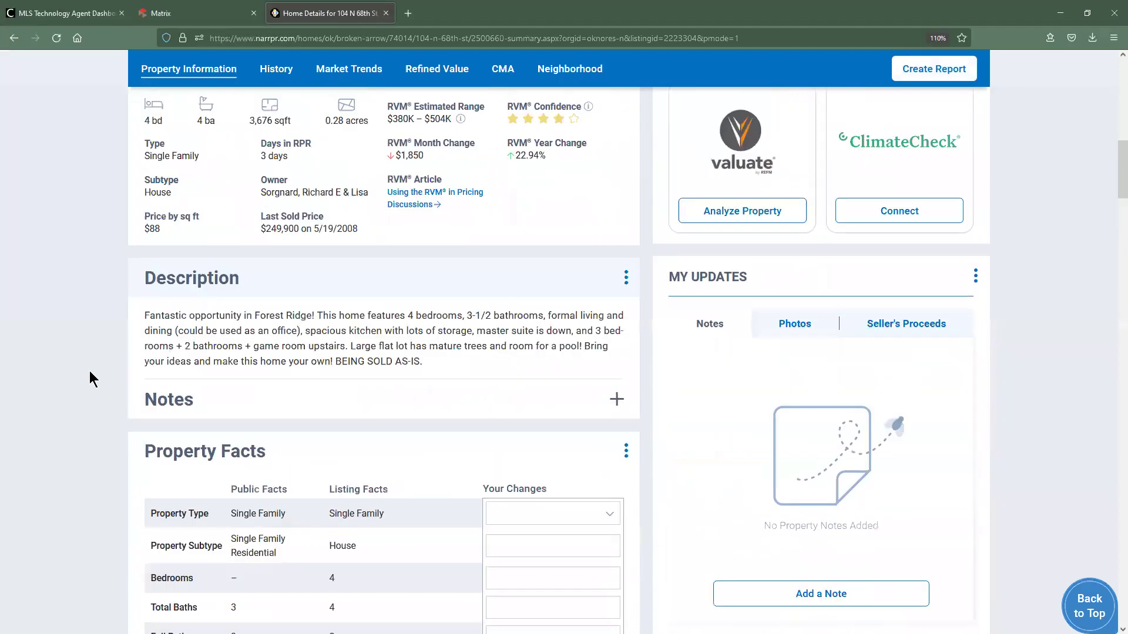
scroll(89, 373, "down", 20)
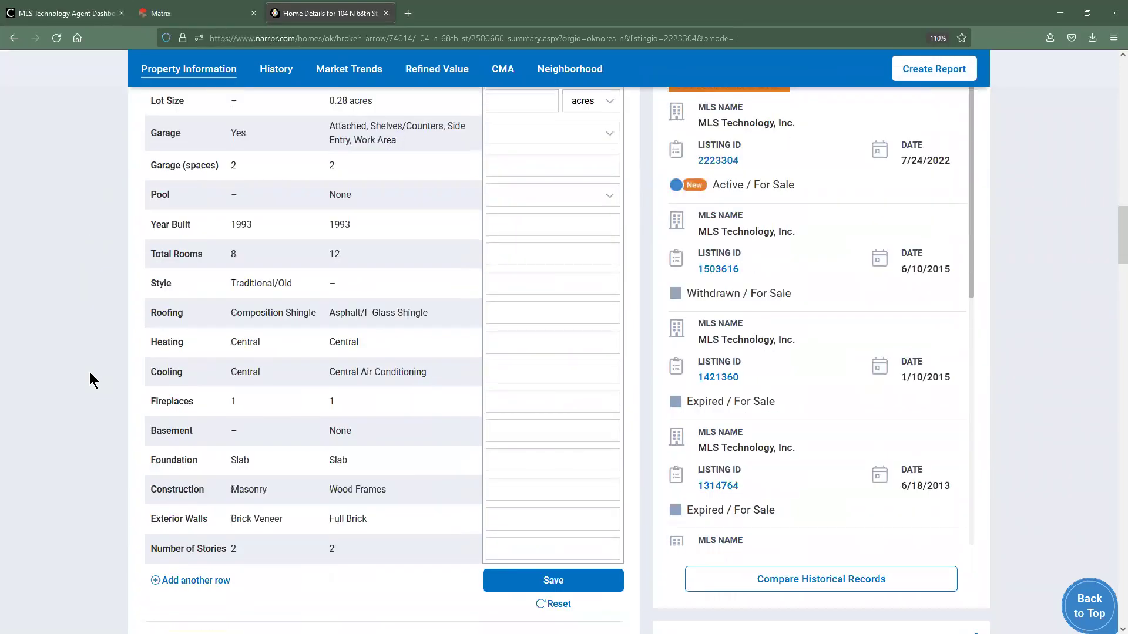
scroll(89, 377, "down", 3)
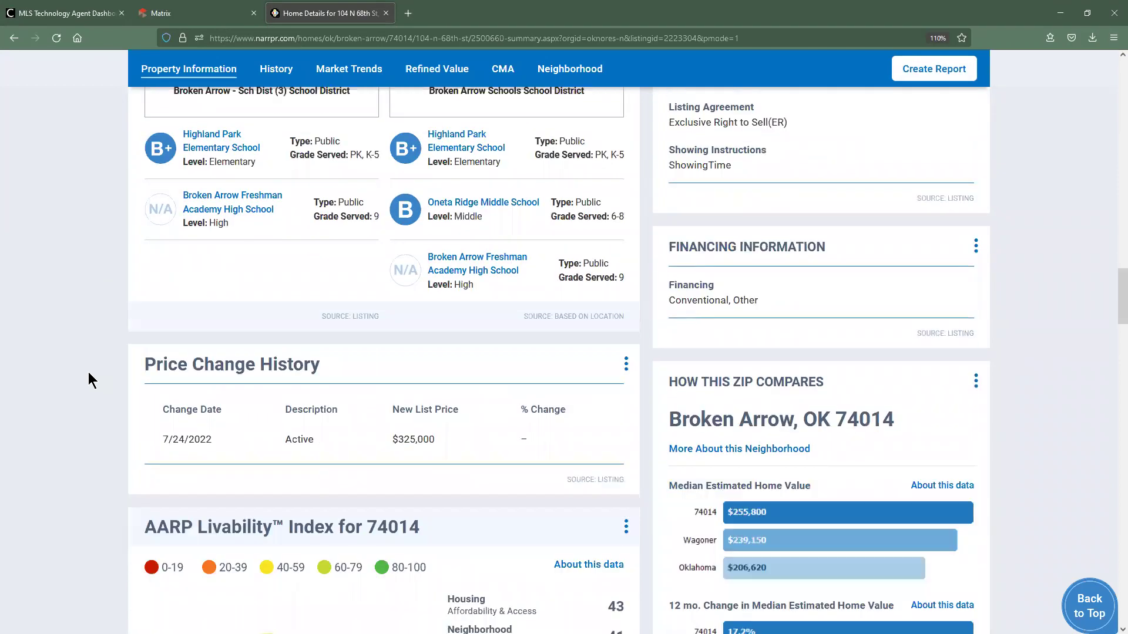
scroll(88, 374, "down", 3)
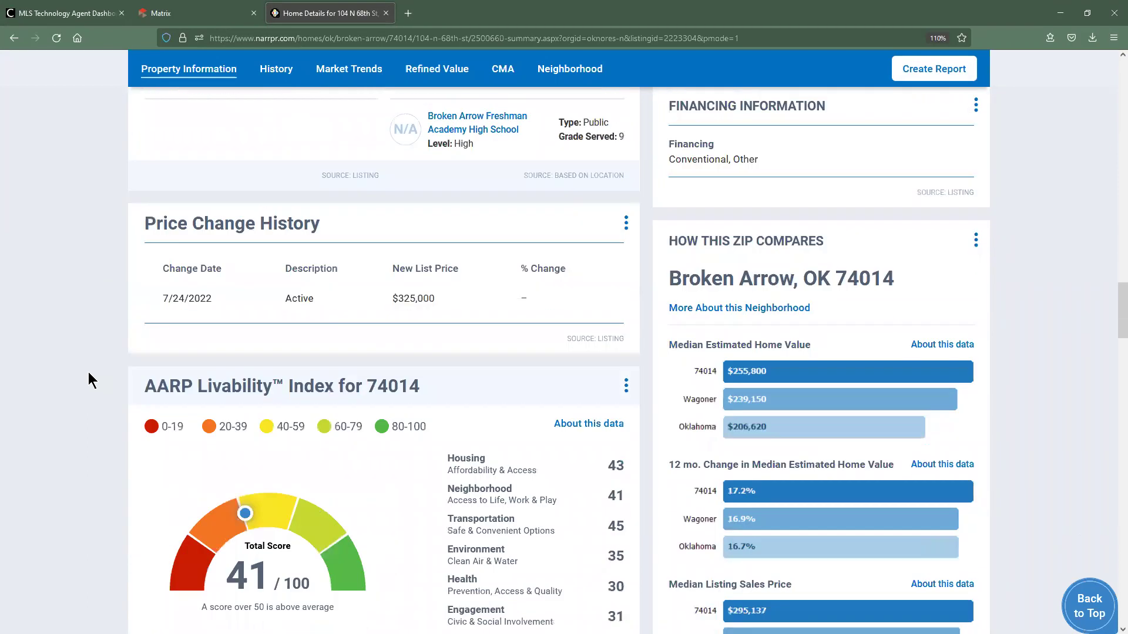
scroll(89, 374, "up", 10)
scroll(89, 373, "up", 20)
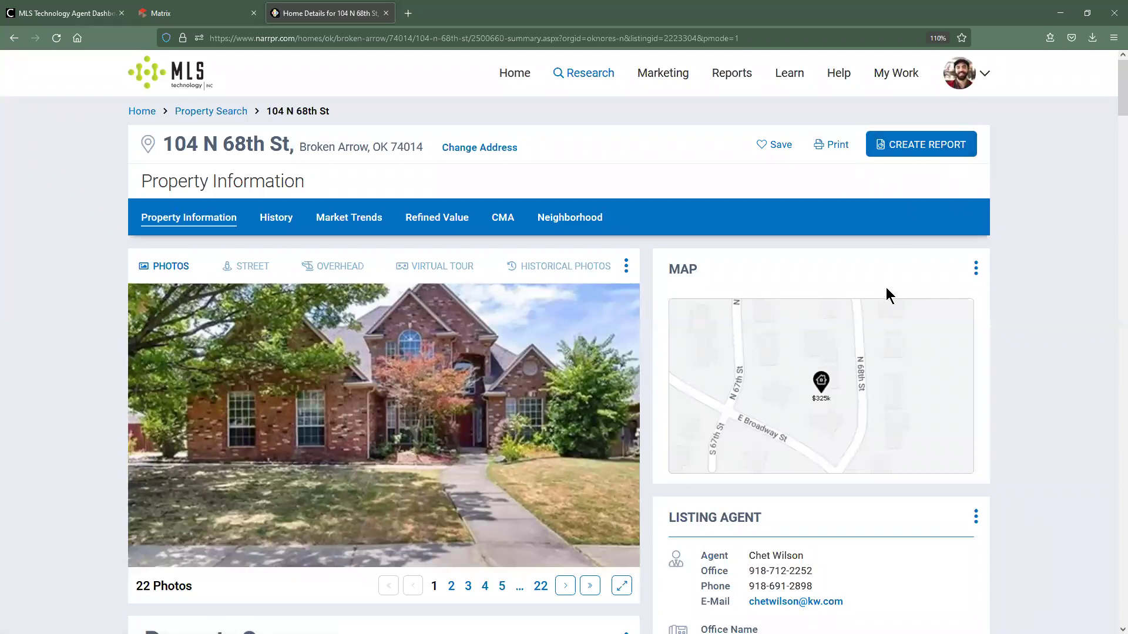
left_click(196, 23)
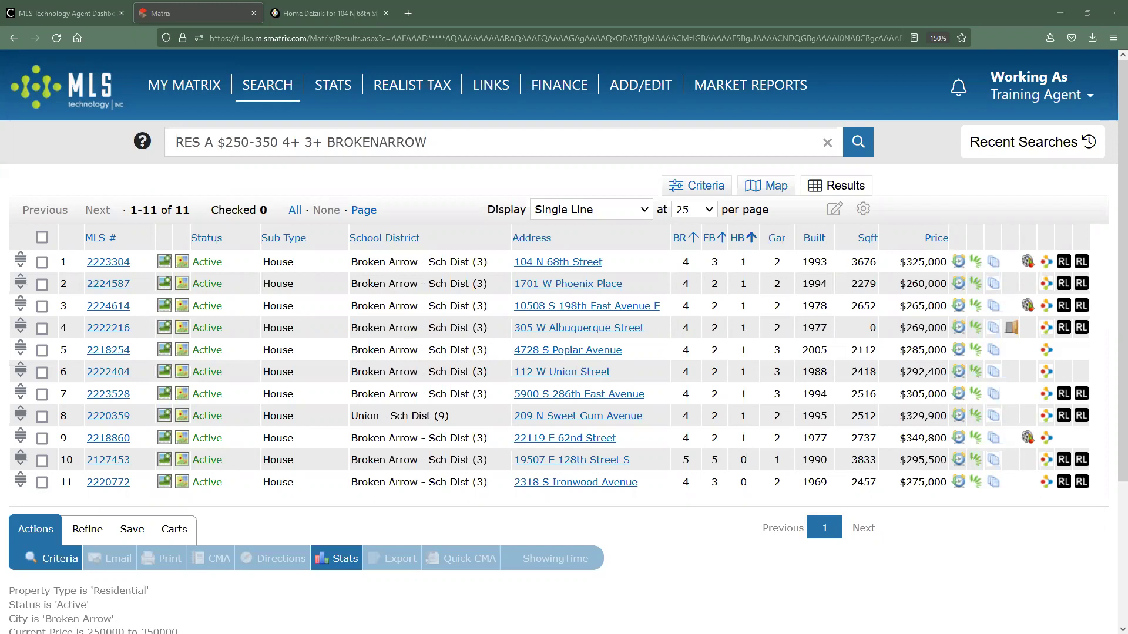
Close the RPR page and open the full $325,000 listing detail for MLS 2223304.
left_click(385, 13)
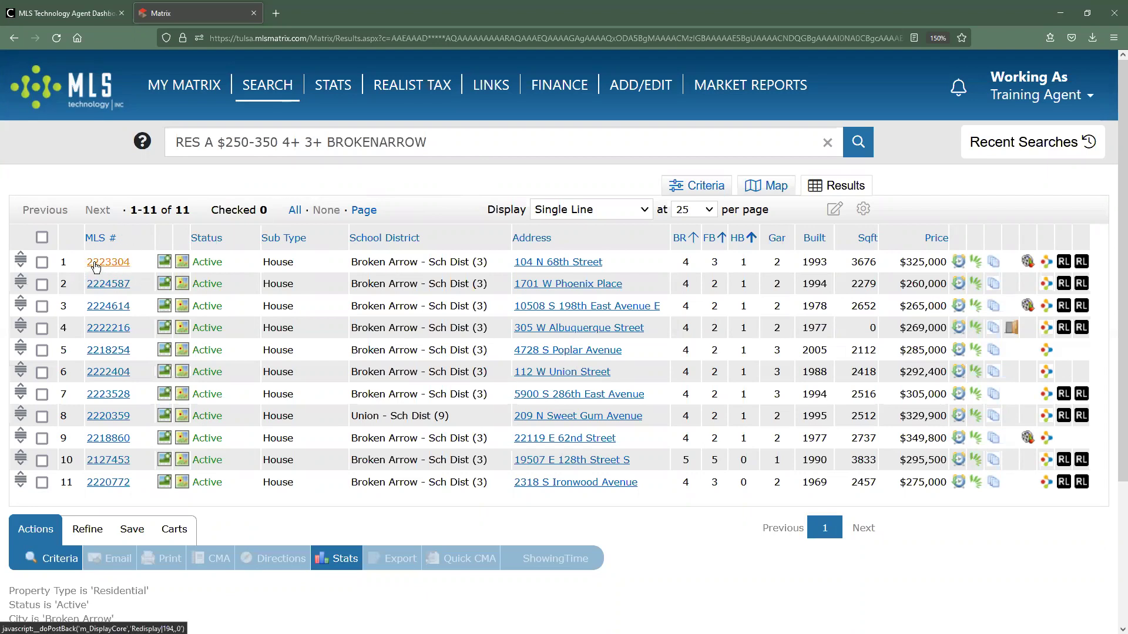
left_click(96, 266)
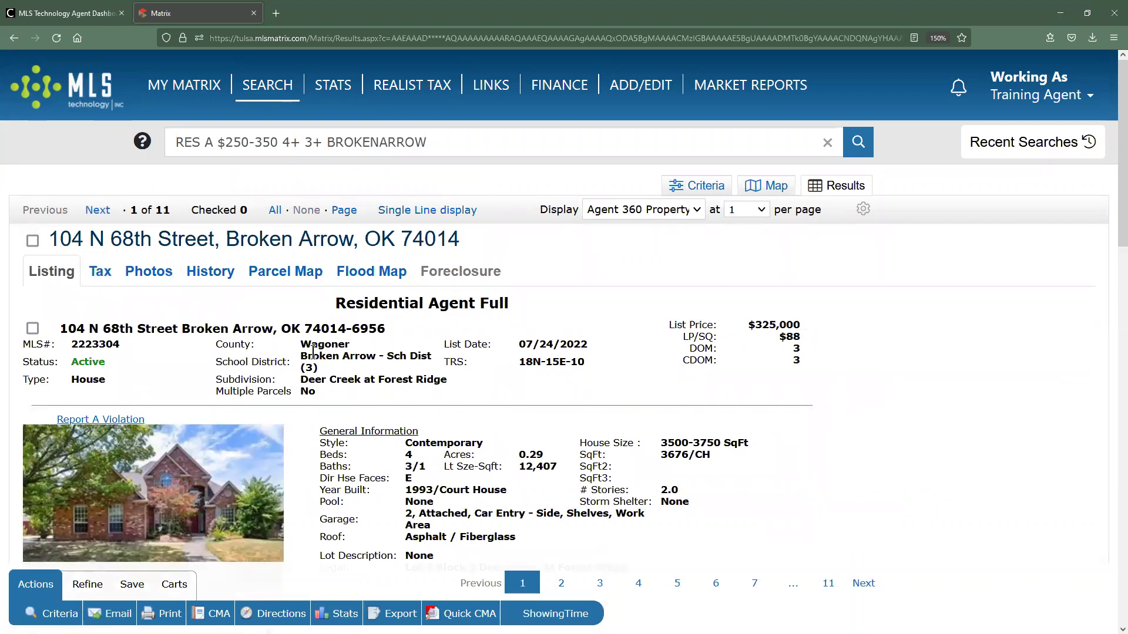
left_click(97, 210)
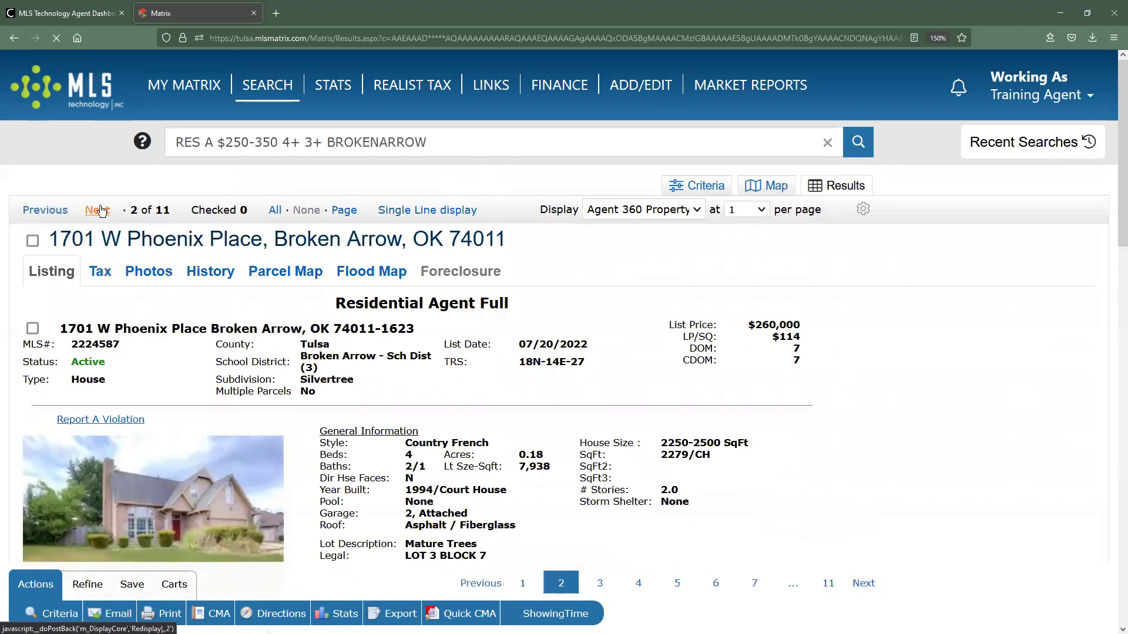
left_click(101, 210)
left_click(54, 211)
left_click(54, 211)
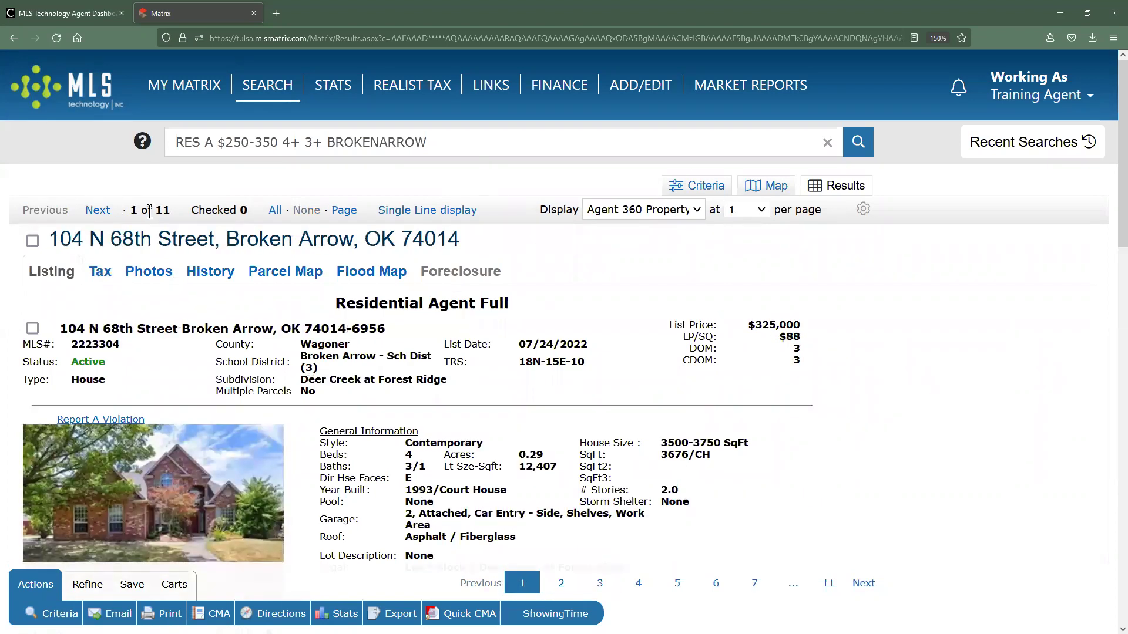
left_click(464, 215)
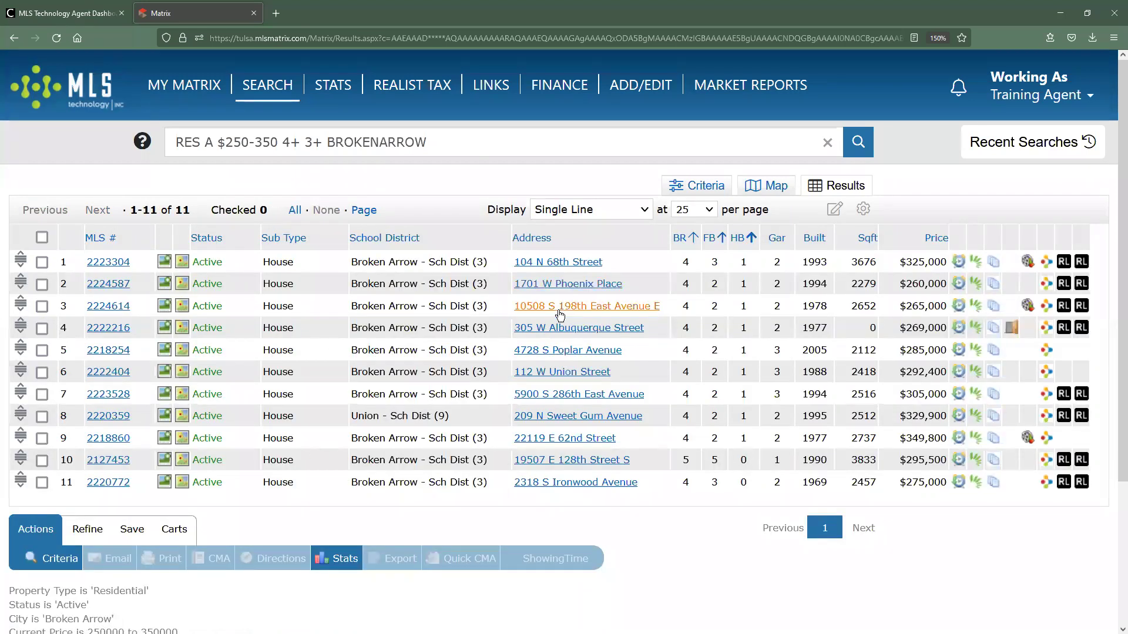
left_click(114, 262)
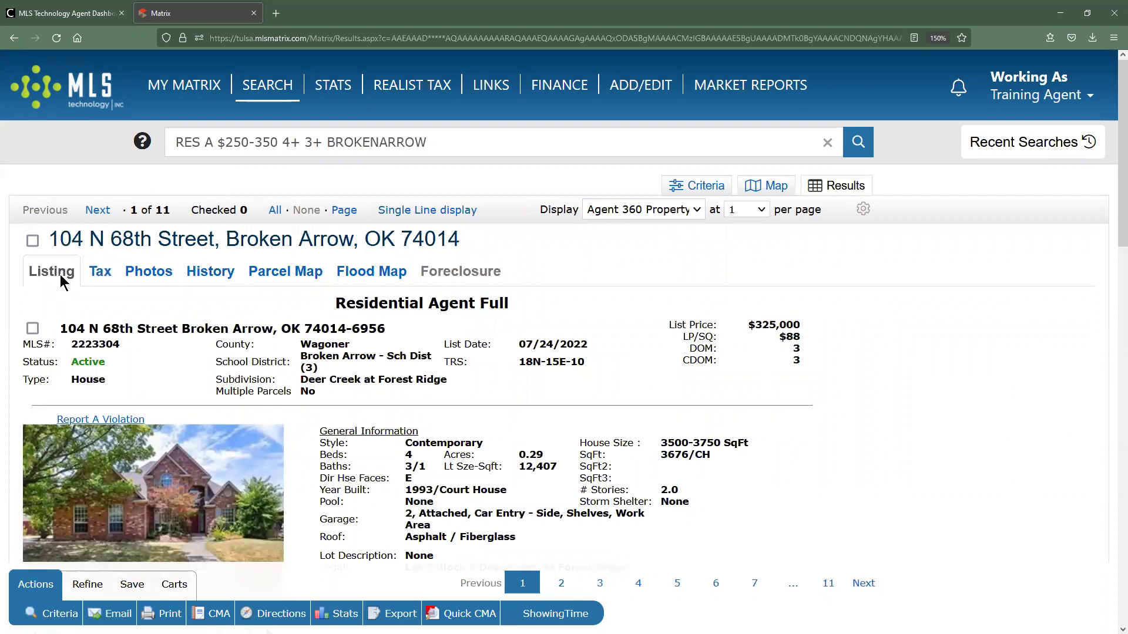
scroll(598, 345, "down", 3)
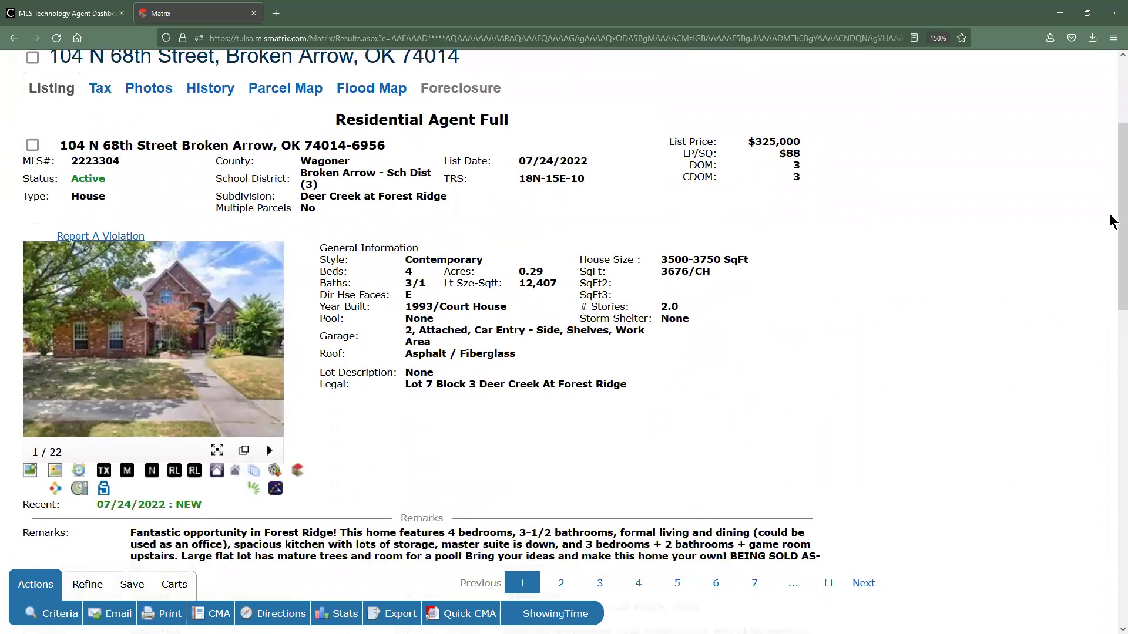
scroll(1112, 207, "down", 1)
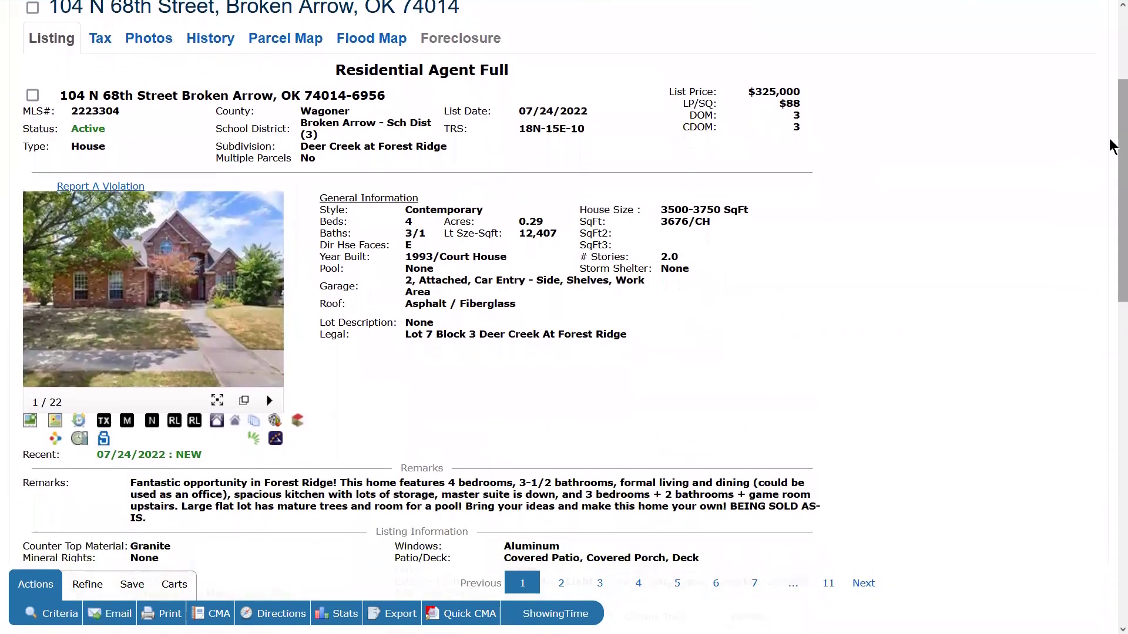
scroll(1113, 135, "down", 1)
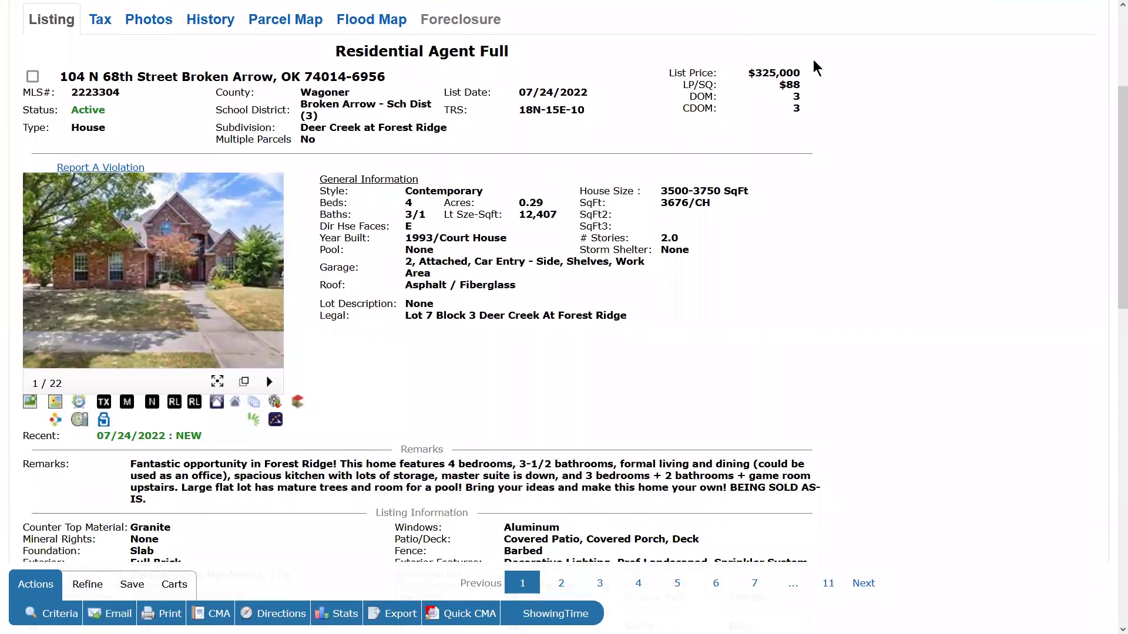
left_click_drag(749, 73, 831, 79)
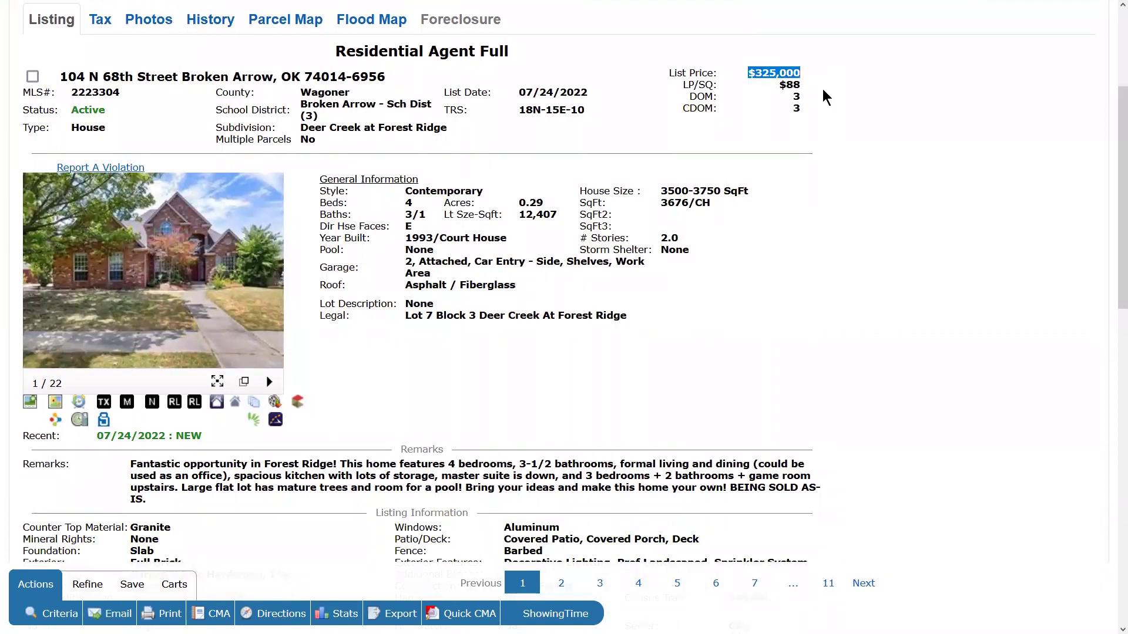
left_click(779, 89)
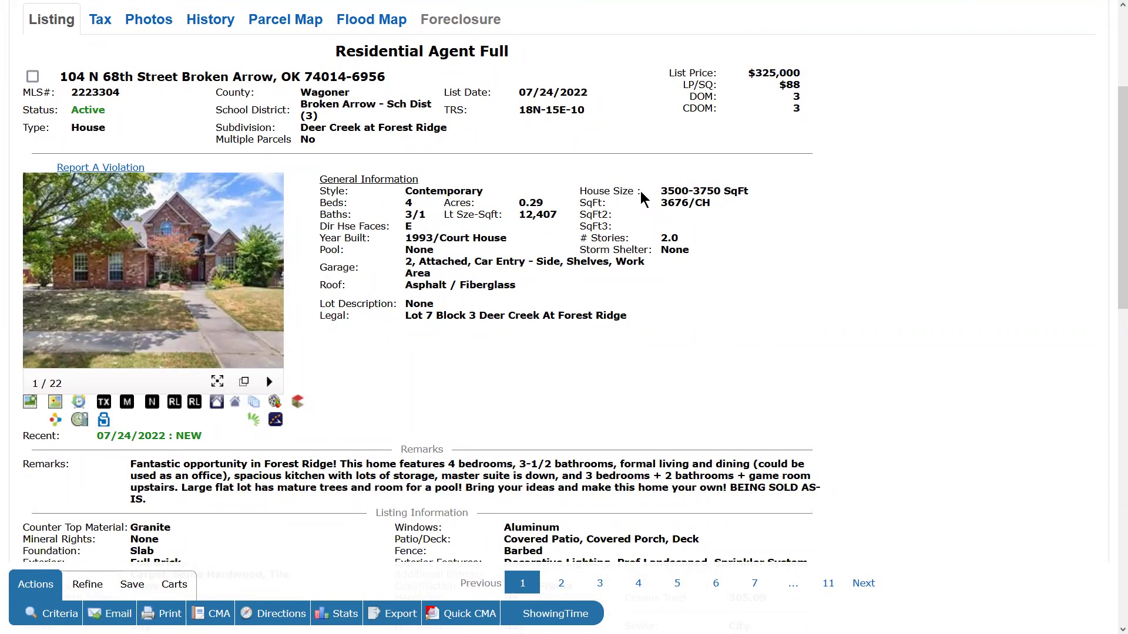
left_click_drag(660, 189, 764, 192)
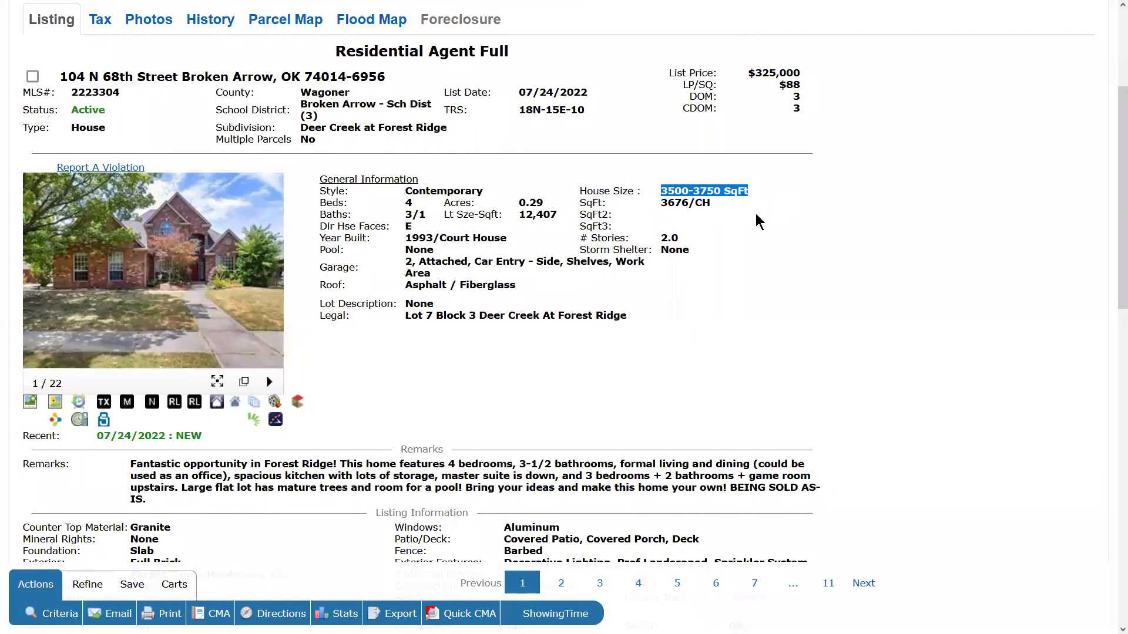
left_click_drag(659, 238, 680, 239)
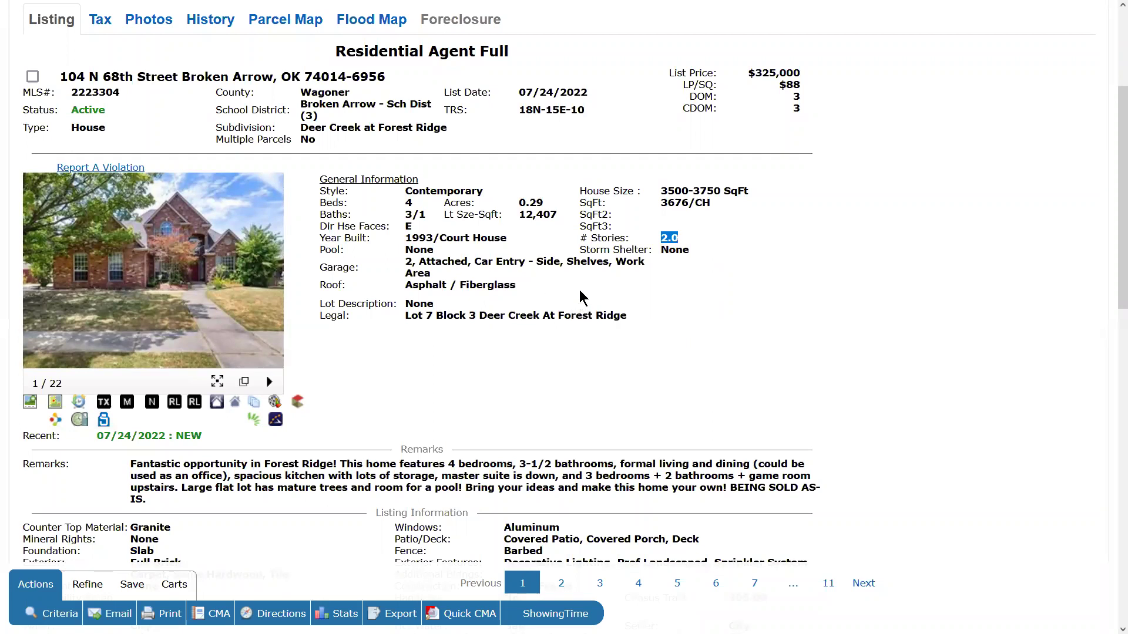
scroll(579, 290, "down", 3)
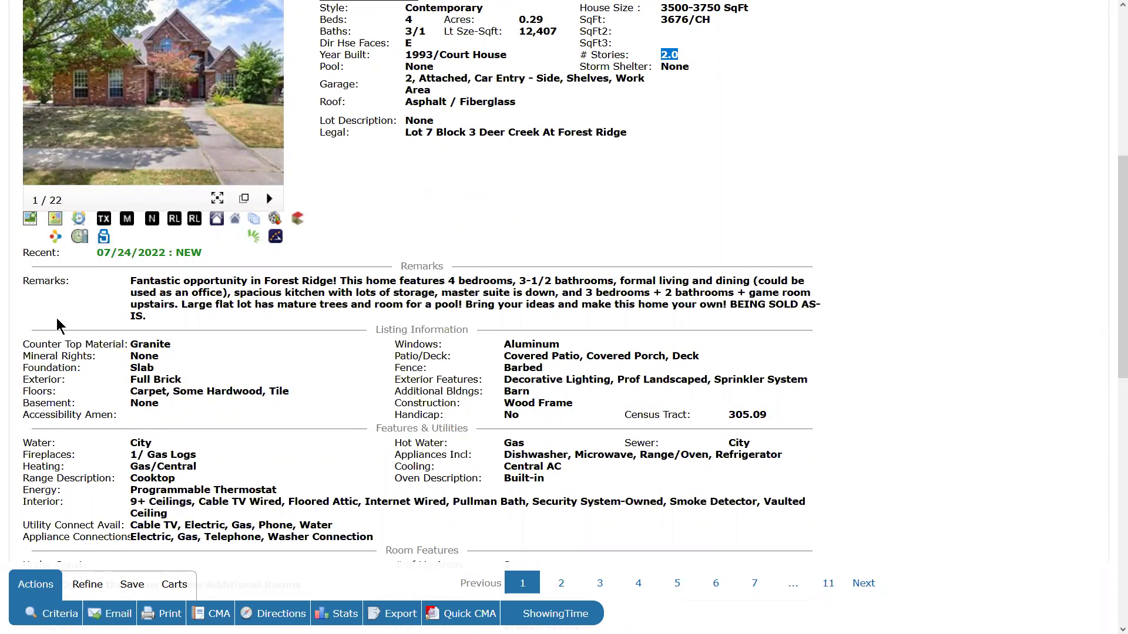
left_click_drag(132, 281, 186, 333)
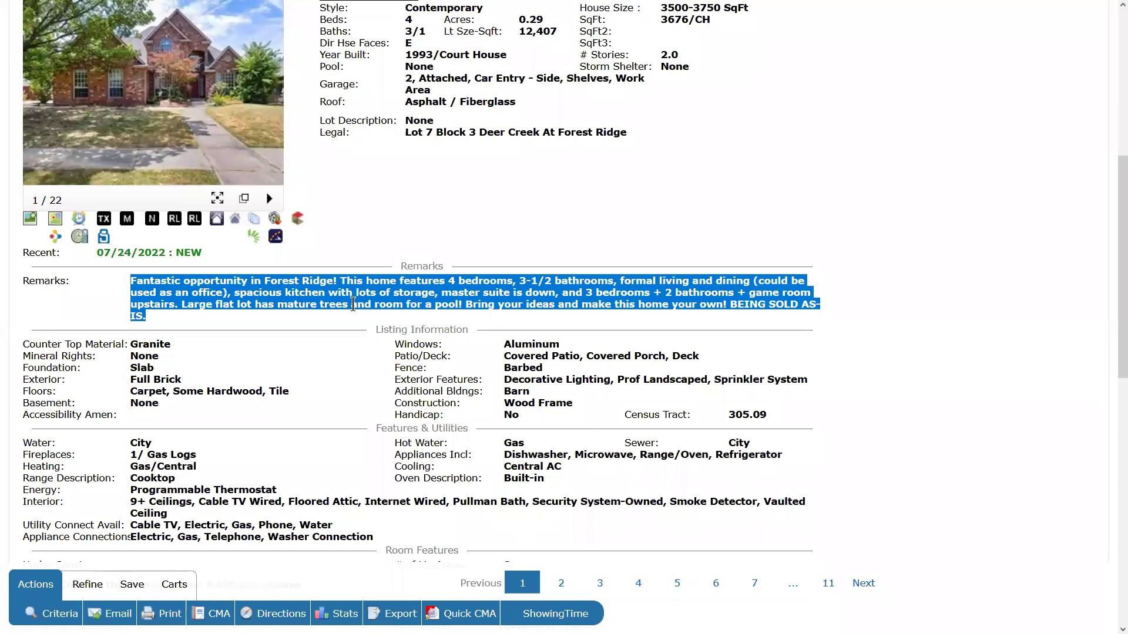
left_click(242, 324)
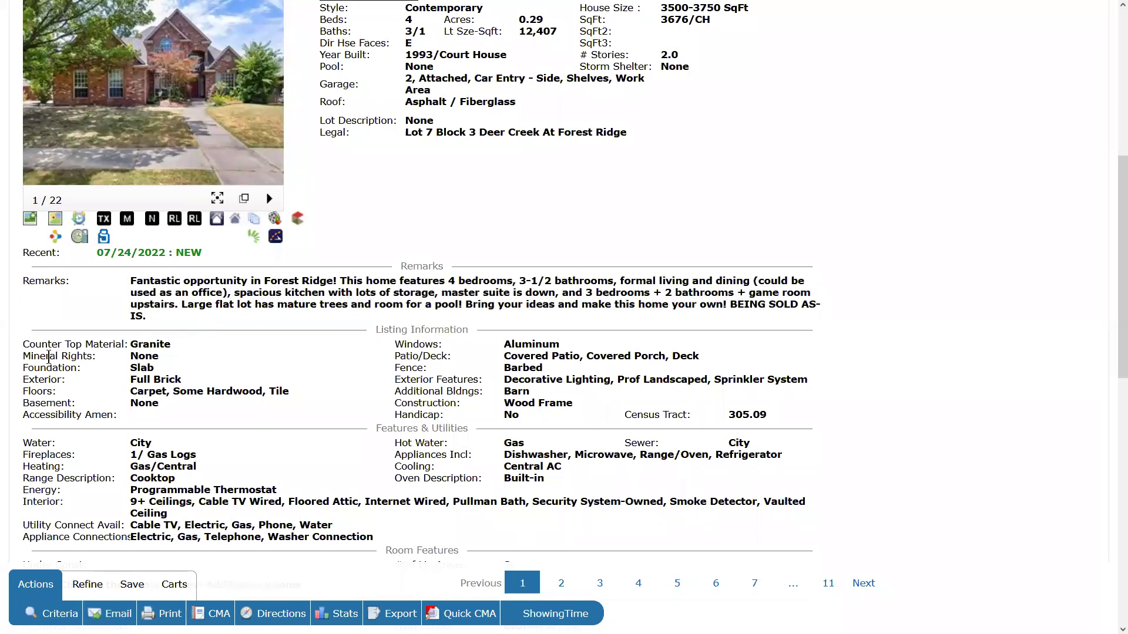
left_click_drag(24, 344, 545, 419)
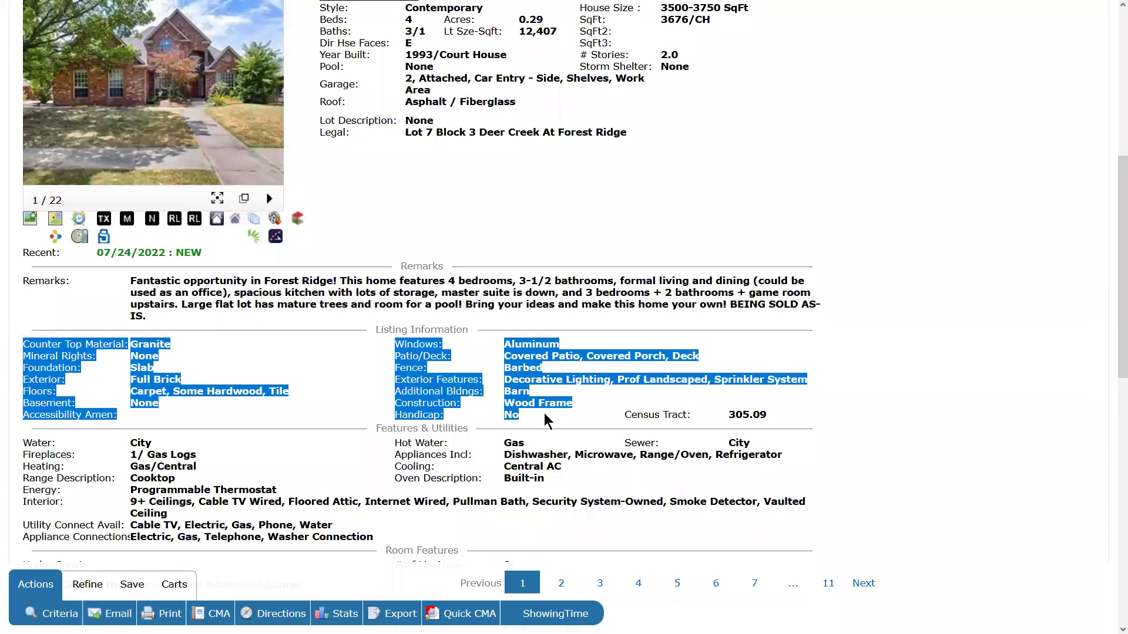
scroll(552, 414, "down", 3)
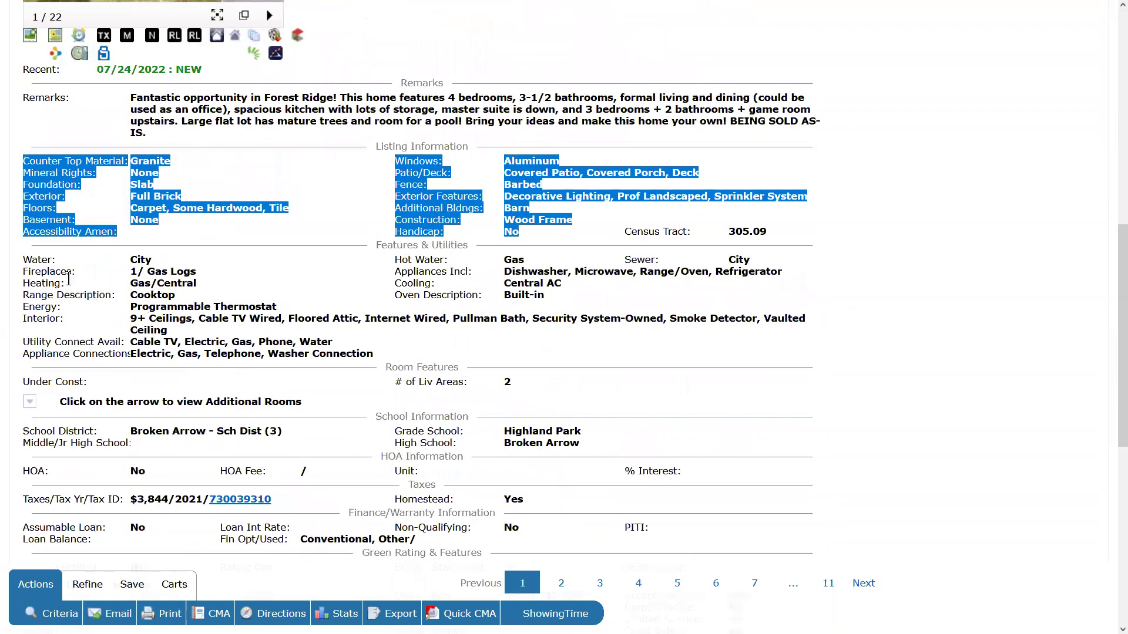
left_click_drag(29, 260, 362, 356)
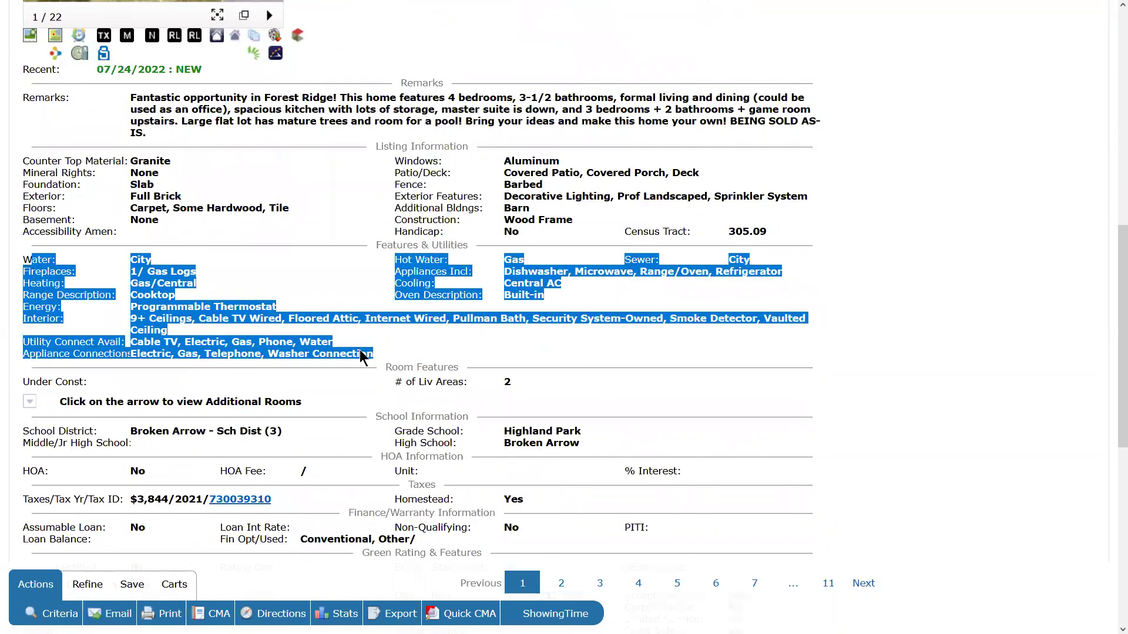
scroll(533, 369, "down", 2)
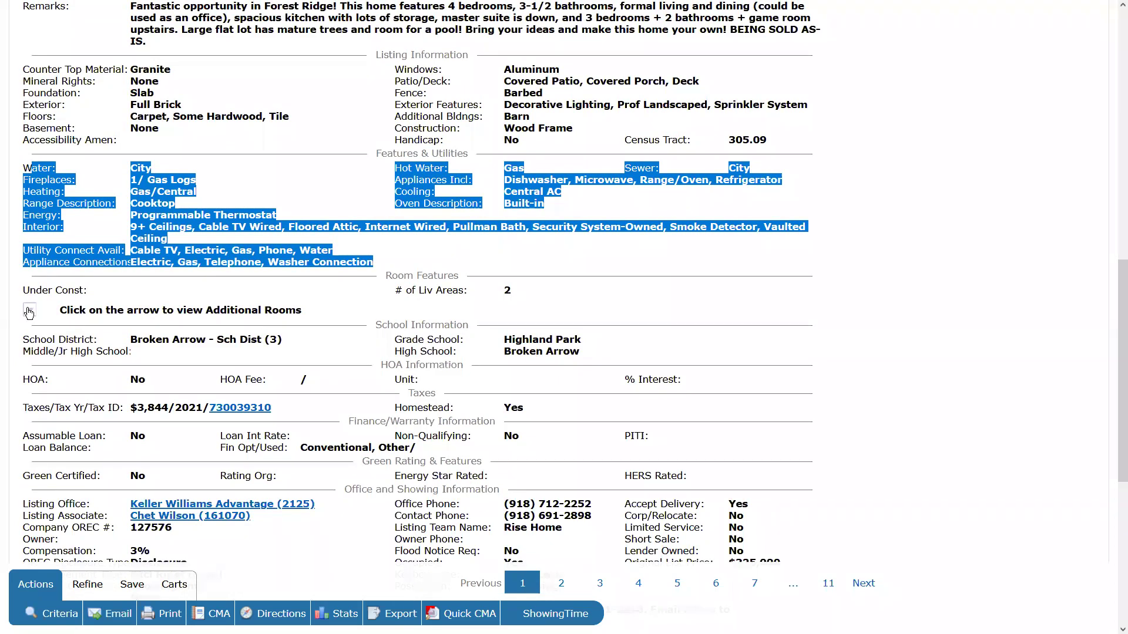
Expand Additional Rooms and highlight Master Bedroom with its Private Bath, Walk-in Closet description.
left_click(29, 311)
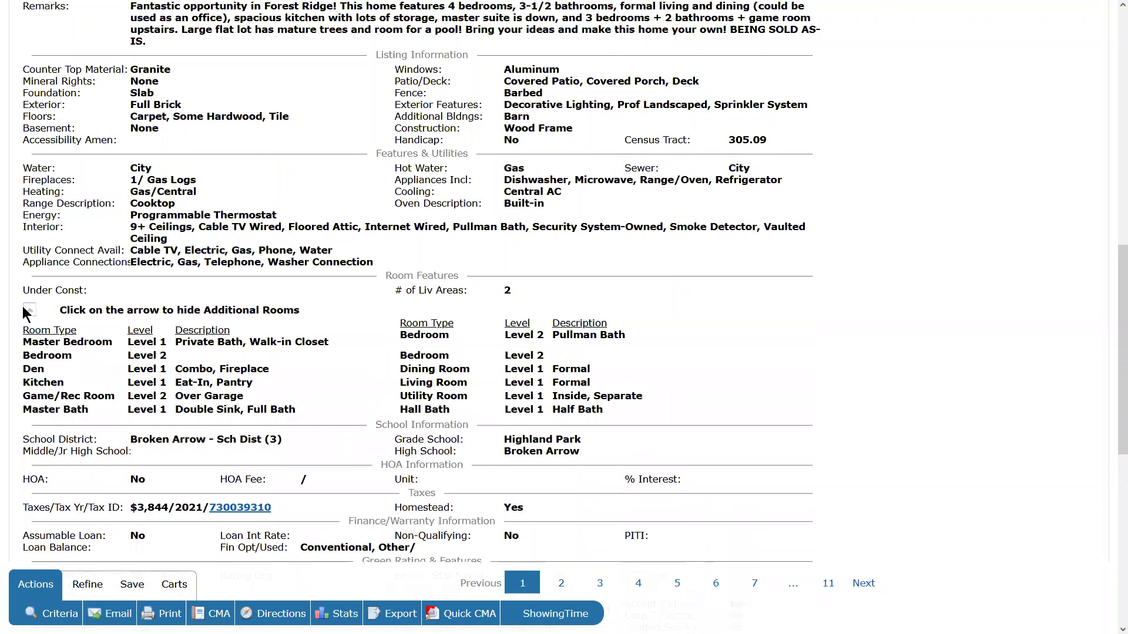
left_click_drag(25, 343, 111, 350)
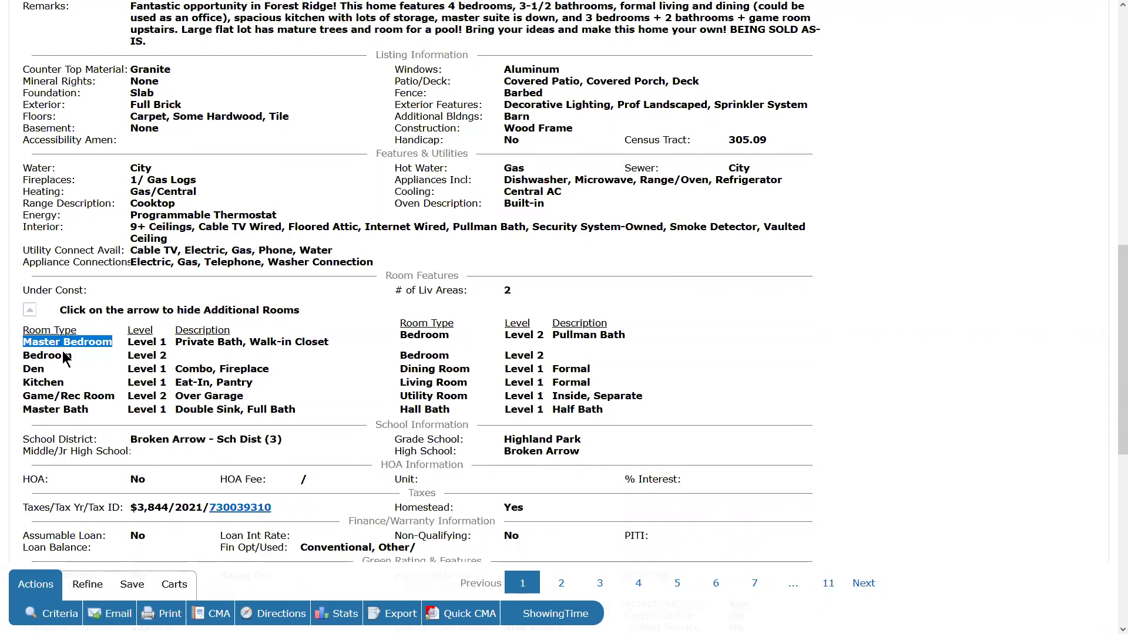
left_click_drag(179, 341, 310, 347)
left_click(327, 355)
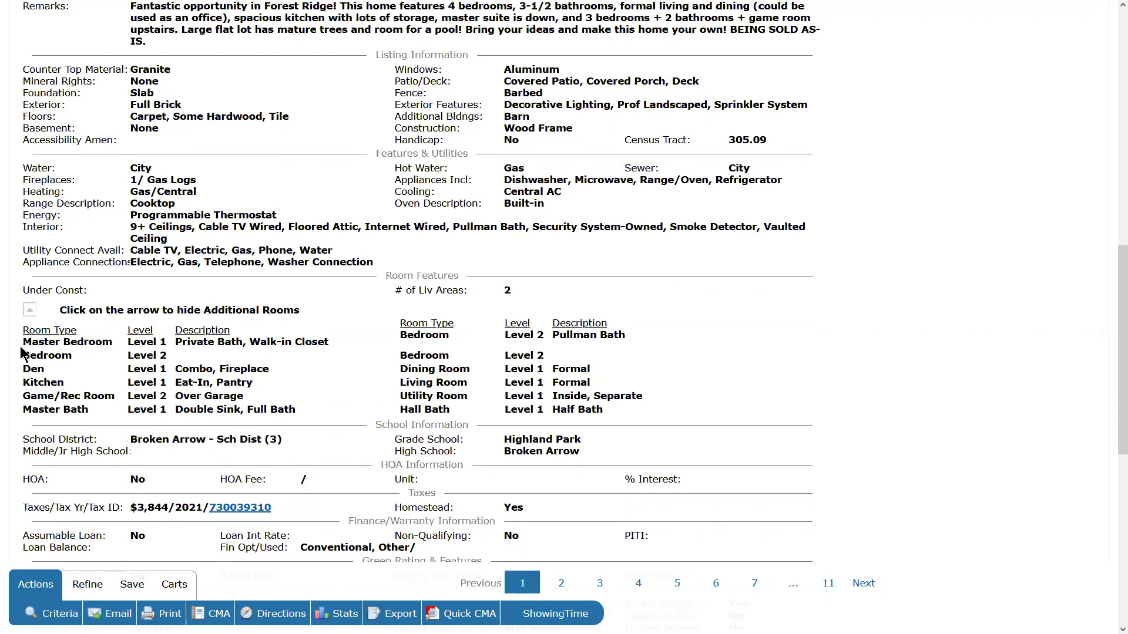
left_click_drag(121, 353, 121, 354)
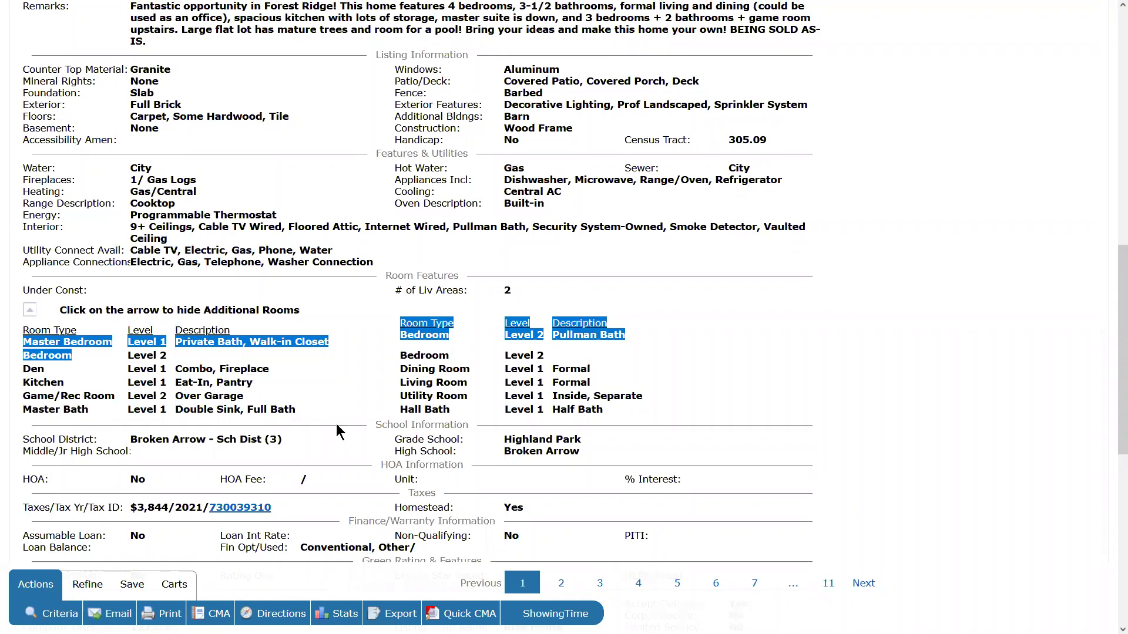
Highlight the 2.0 stories value and the Master Bedroom's Level 1 entry.
scroll(624, 376, "up", 10)
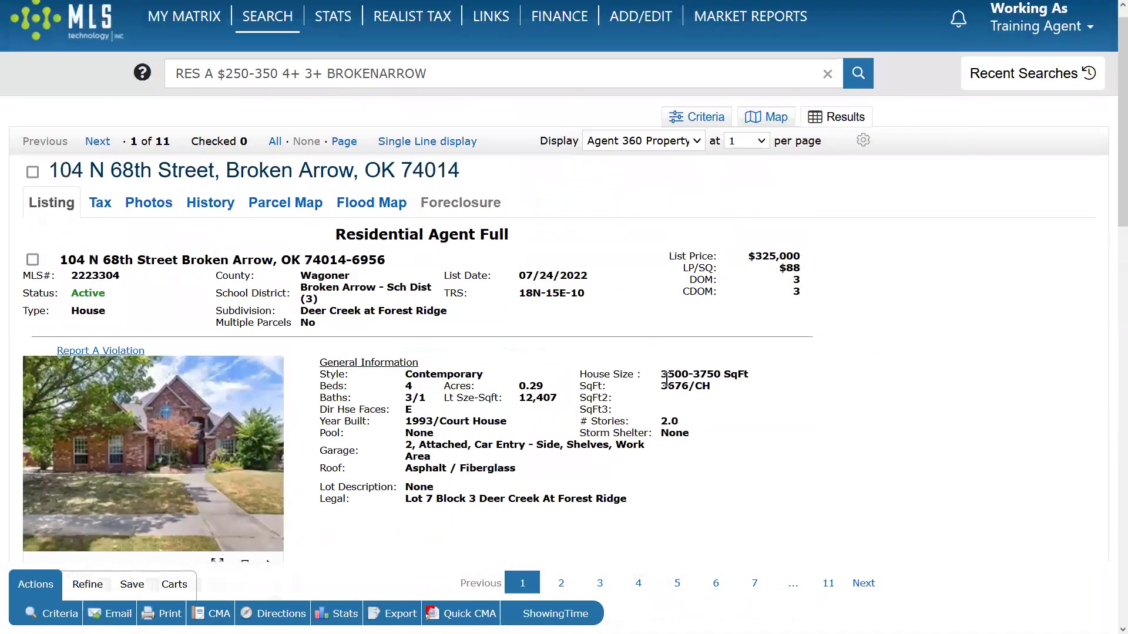
scroll(666, 298, "down", 3)
left_click_drag(660, 238, 704, 238)
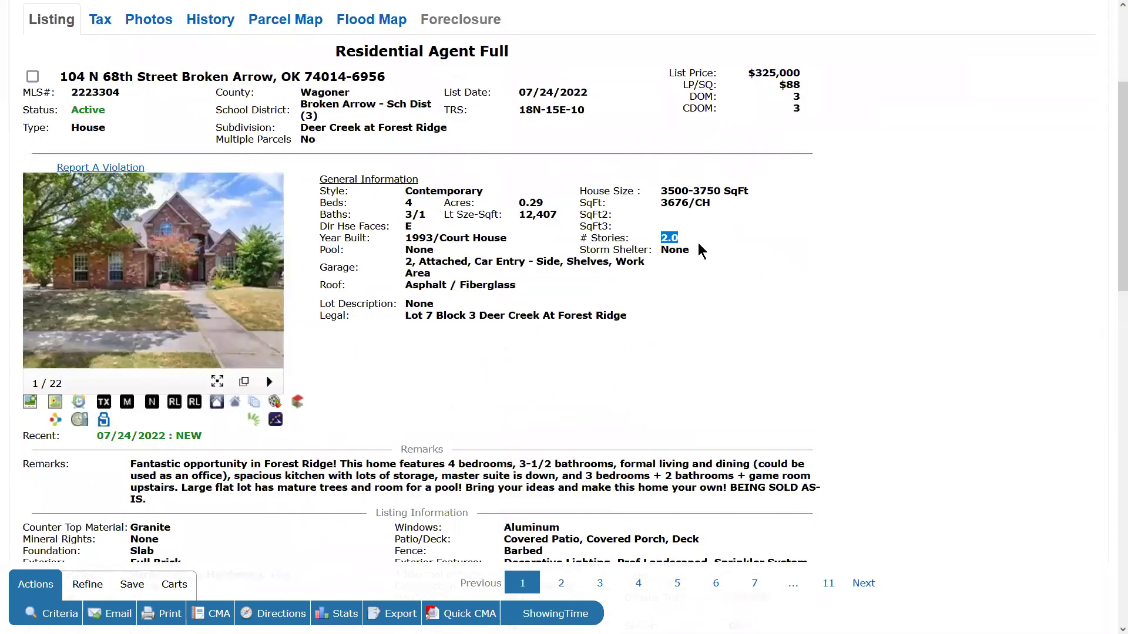
scroll(695, 242, "down", 9)
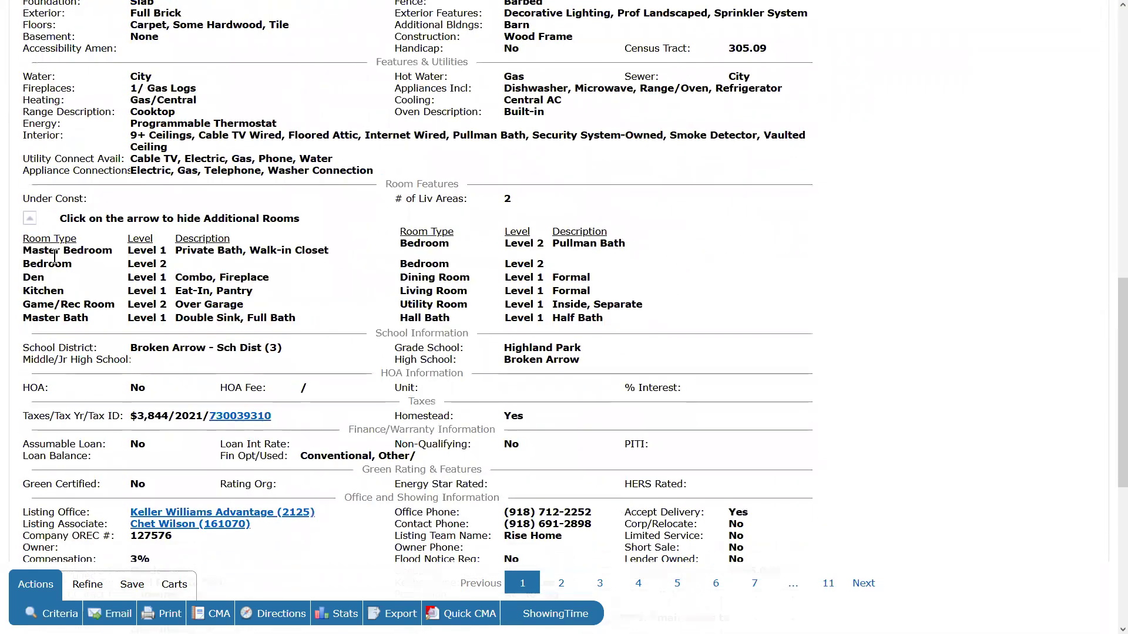
left_click_drag(24, 250, 154, 252)
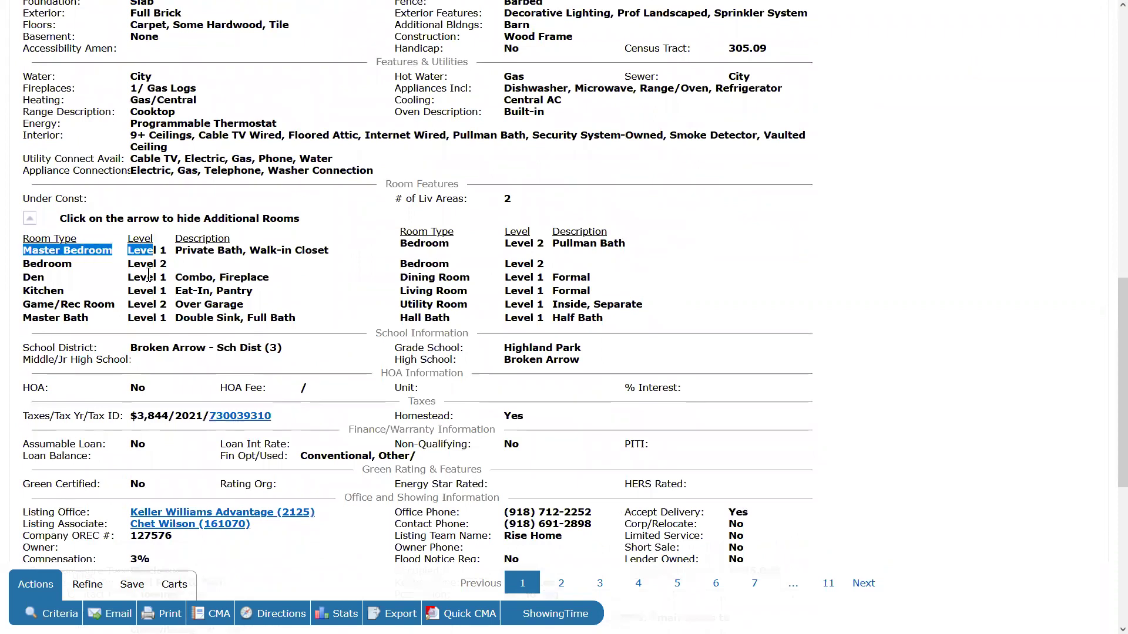
left_click(320, 312)
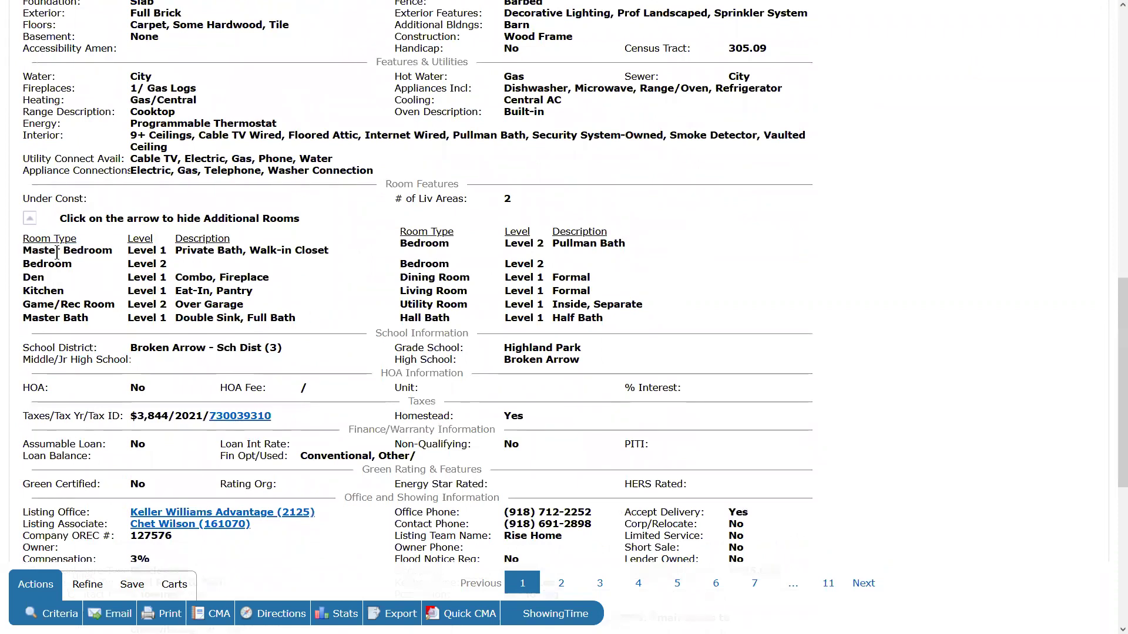
left_click_drag(24, 250, 156, 253)
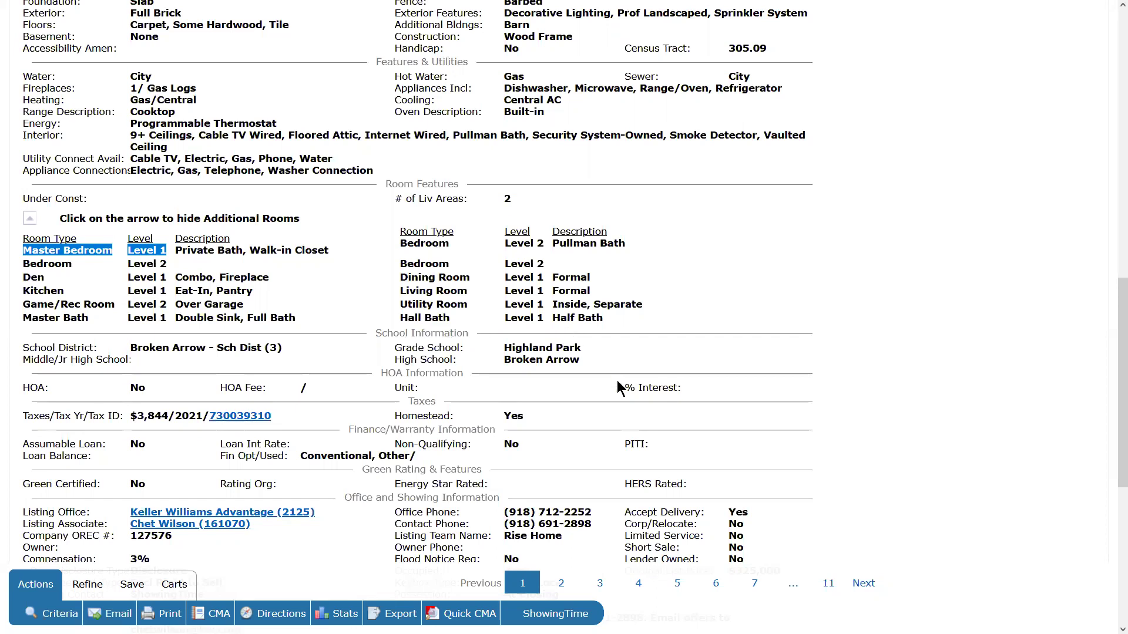
Scroll down to the 3% compensation, SentriLock keybox and possession-at-closing details.
scroll(620, 380, "up", 5)
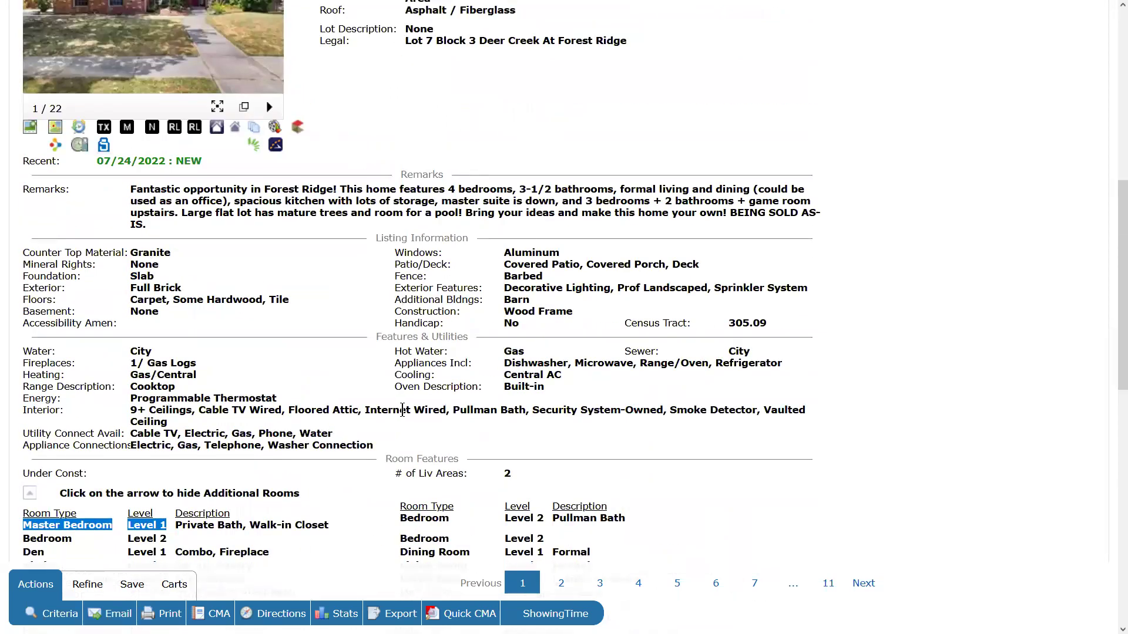
scroll(496, 411, "up", 5)
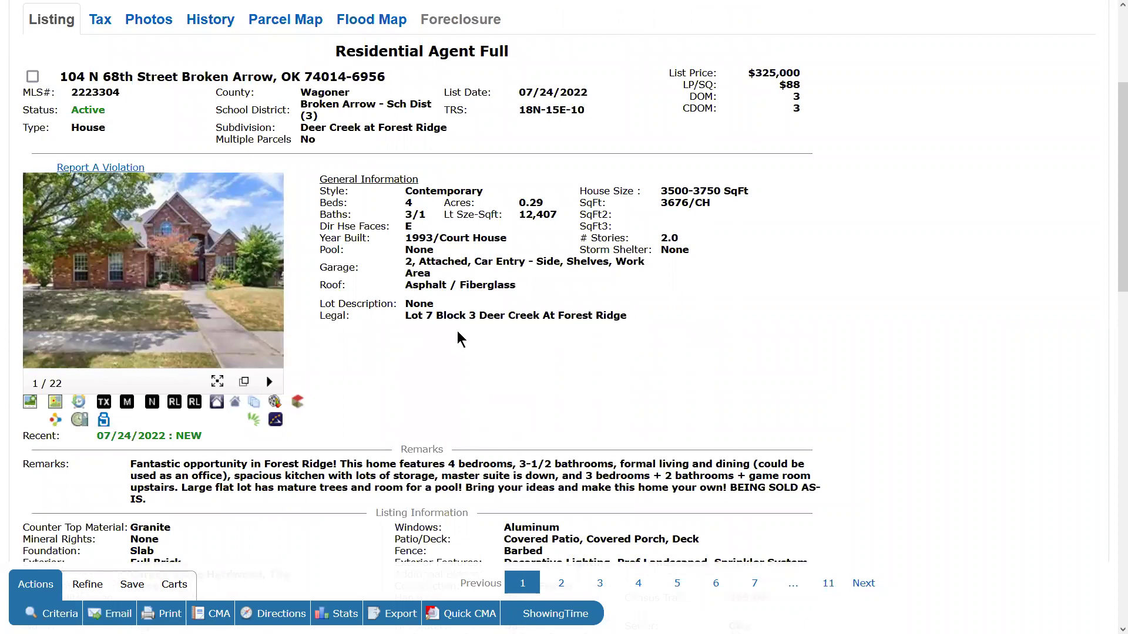
scroll(459, 330, "down", 7)
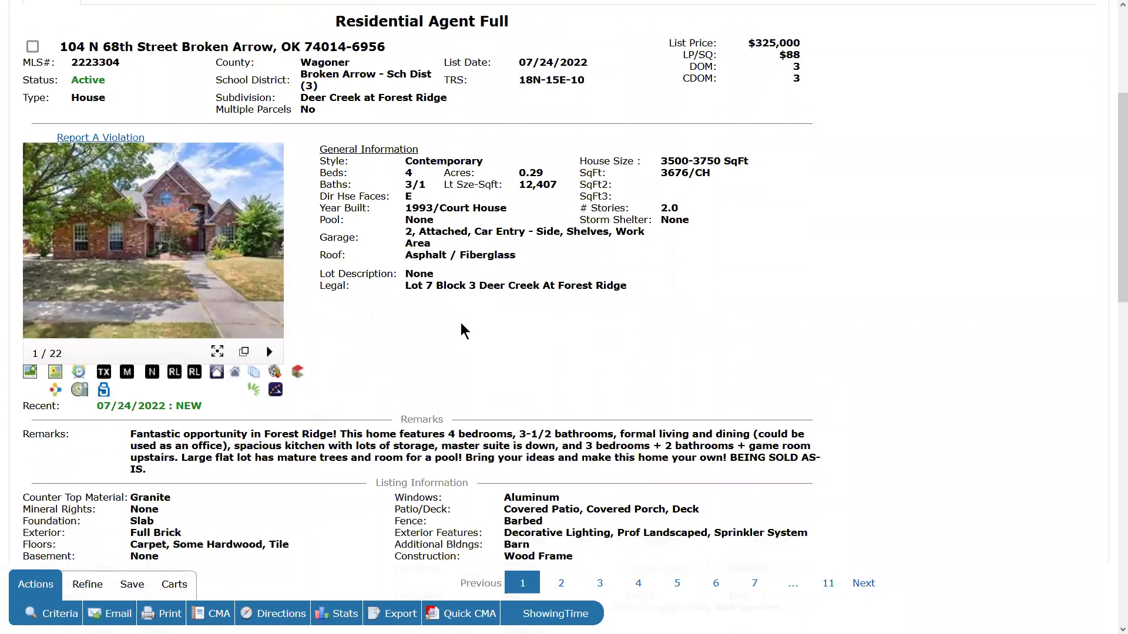
scroll(461, 328, "down", 3)
scroll(461, 323, "down", 3)
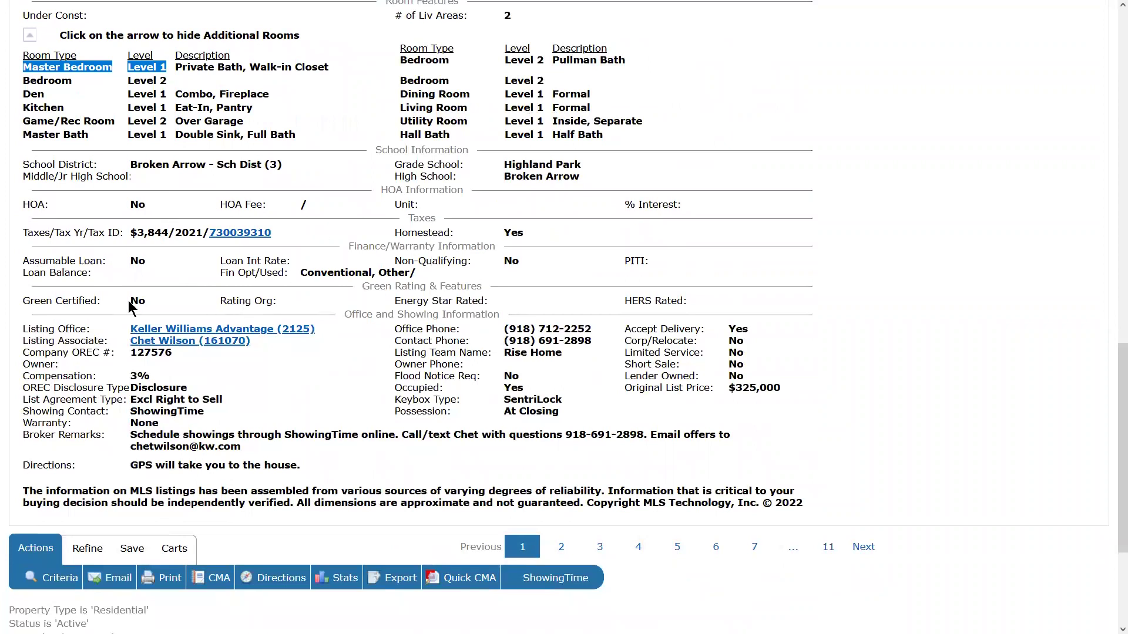
left_click_drag(18, 330, 383, 476)
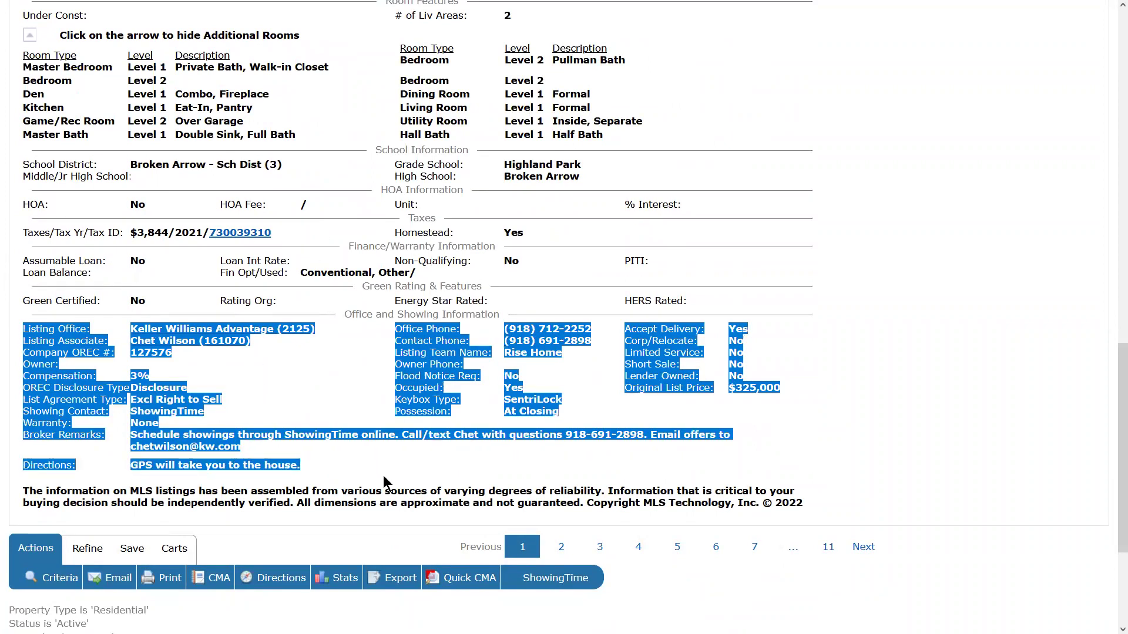
left_click(404, 452)
left_click_drag(130, 466, 327, 469)
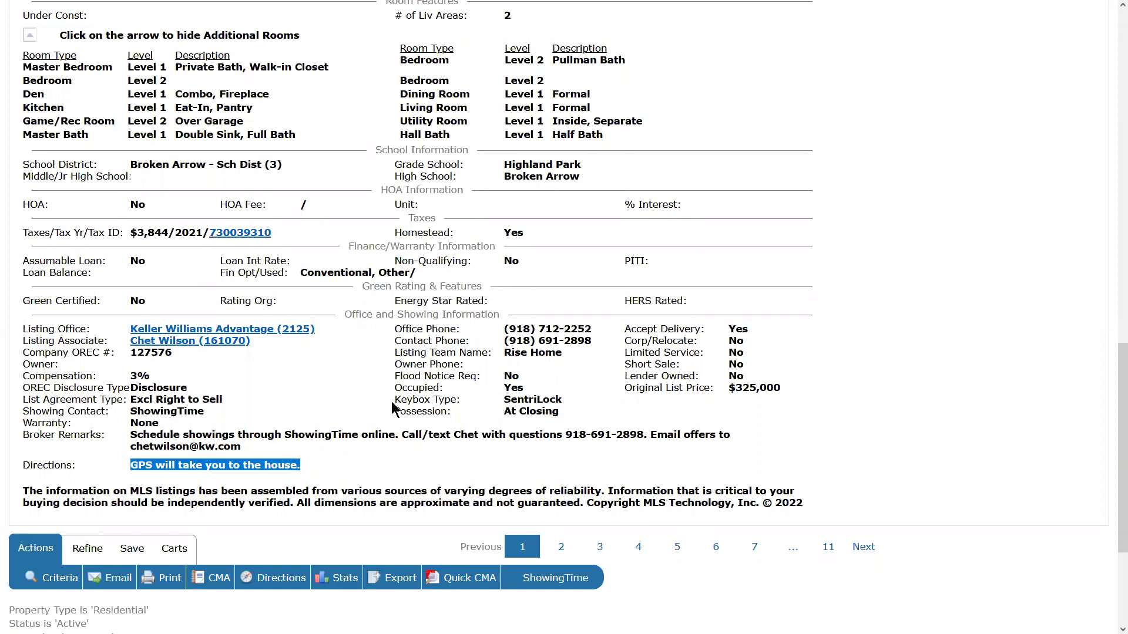
left_click(568, 332)
left_click_drag(516, 329, 591, 331)
left_click(569, 358)
left_click_drag(134, 435, 377, 453)
left_click(426, 460)
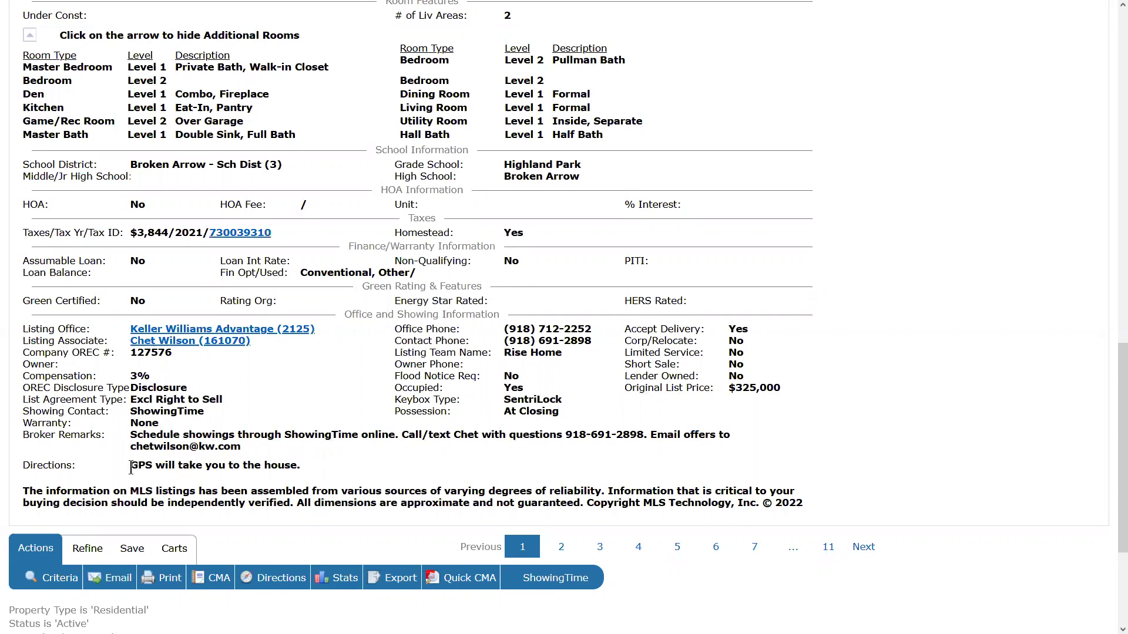
left_click_drag(131, 467, 332, 470)
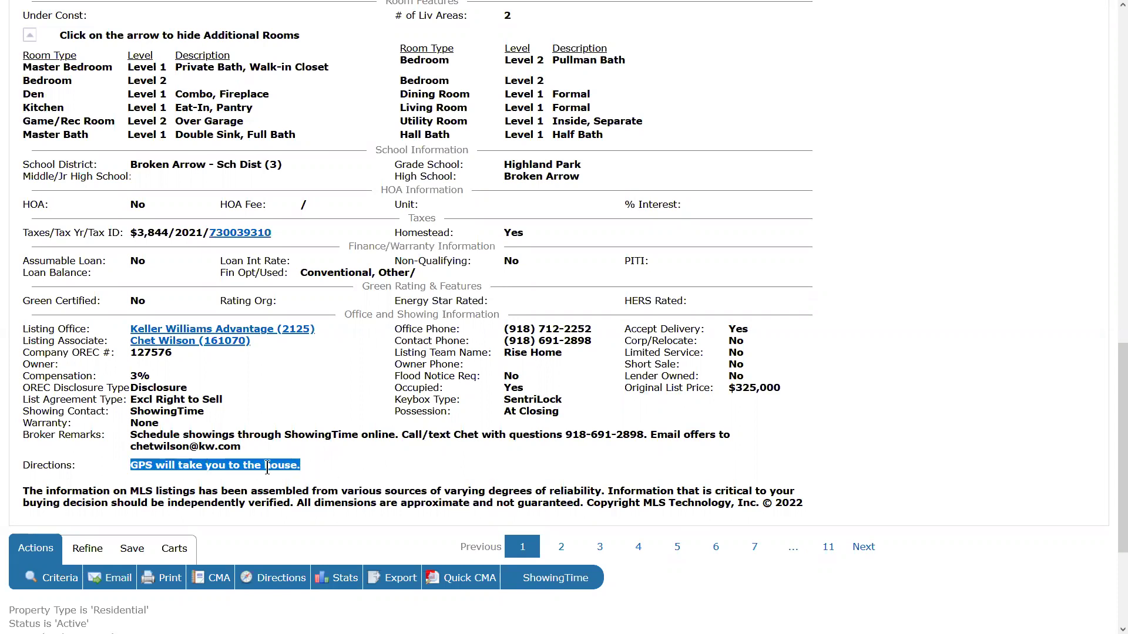
left_click(327, 470)
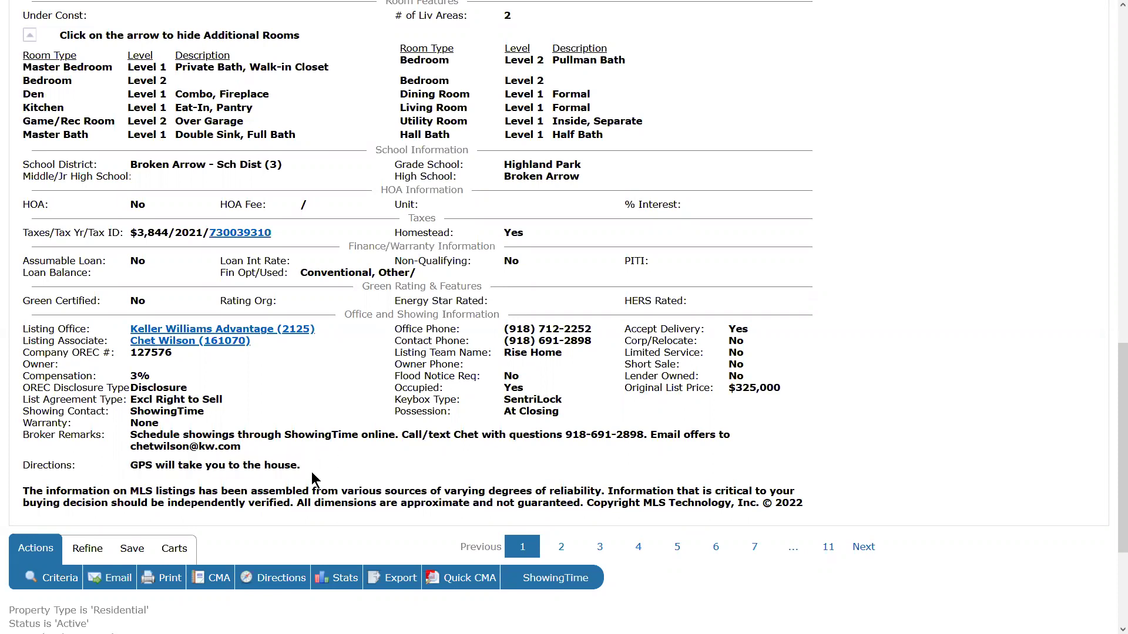
left_click_drag(131, 468, 342, 476)
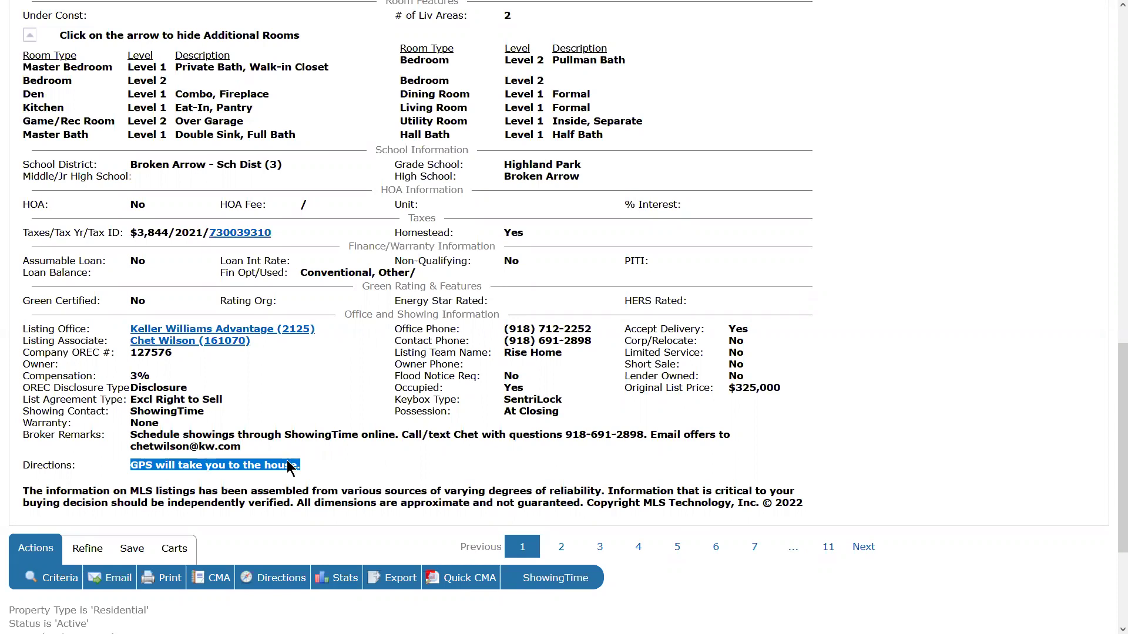
left_click(365, 470)
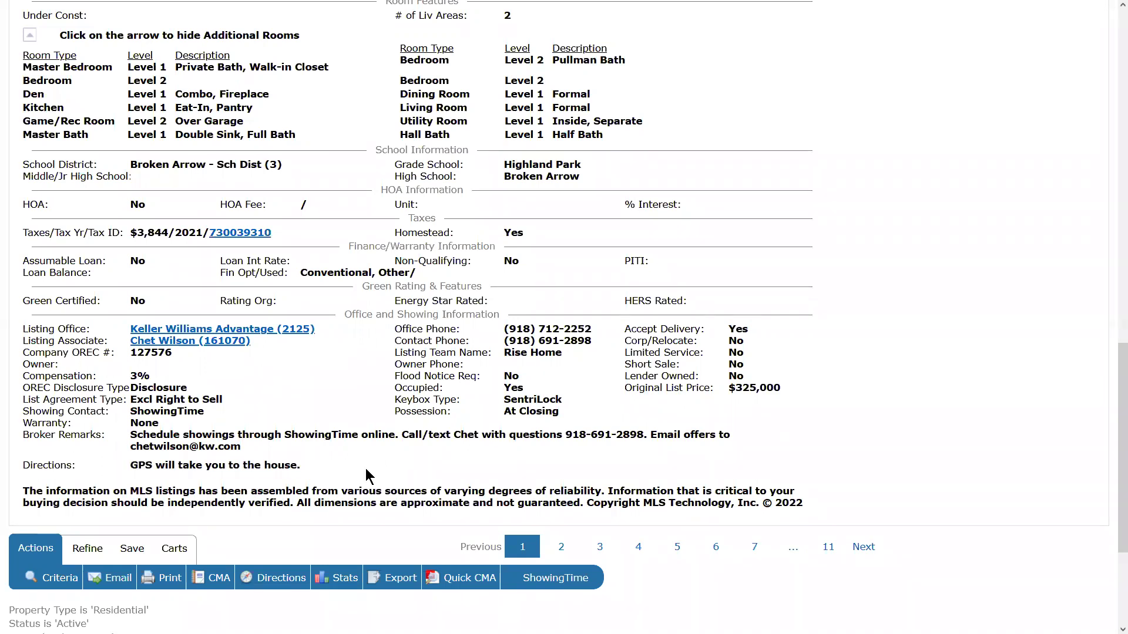
double_click(783, 502)
left_click(841, 506)
scroll(411, 478, "up", 15)
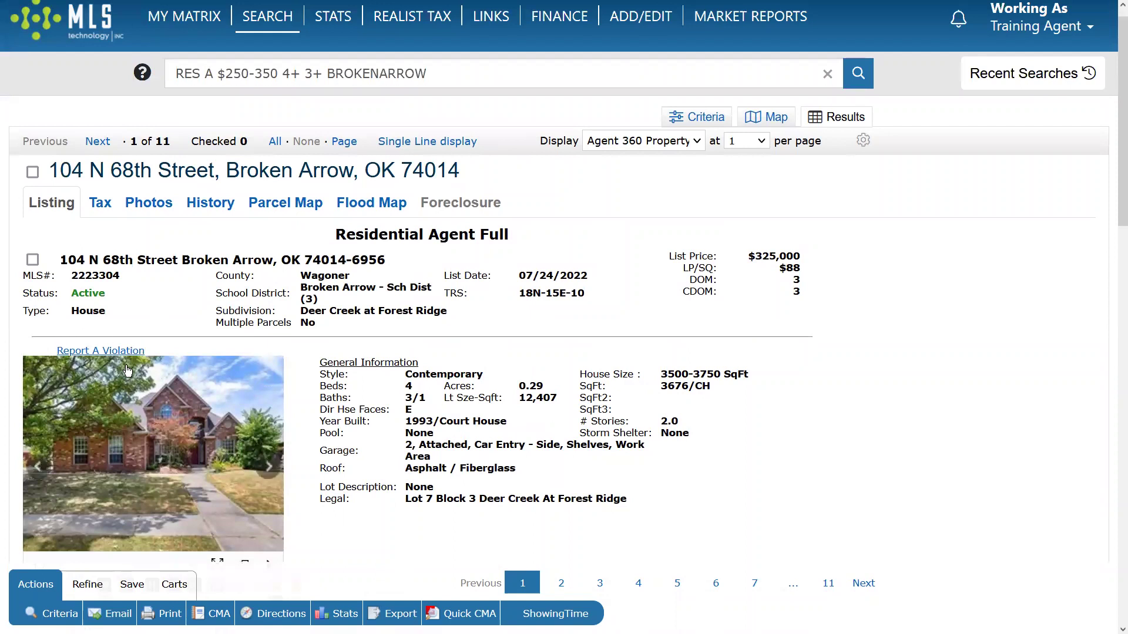
left_click(268, 466)
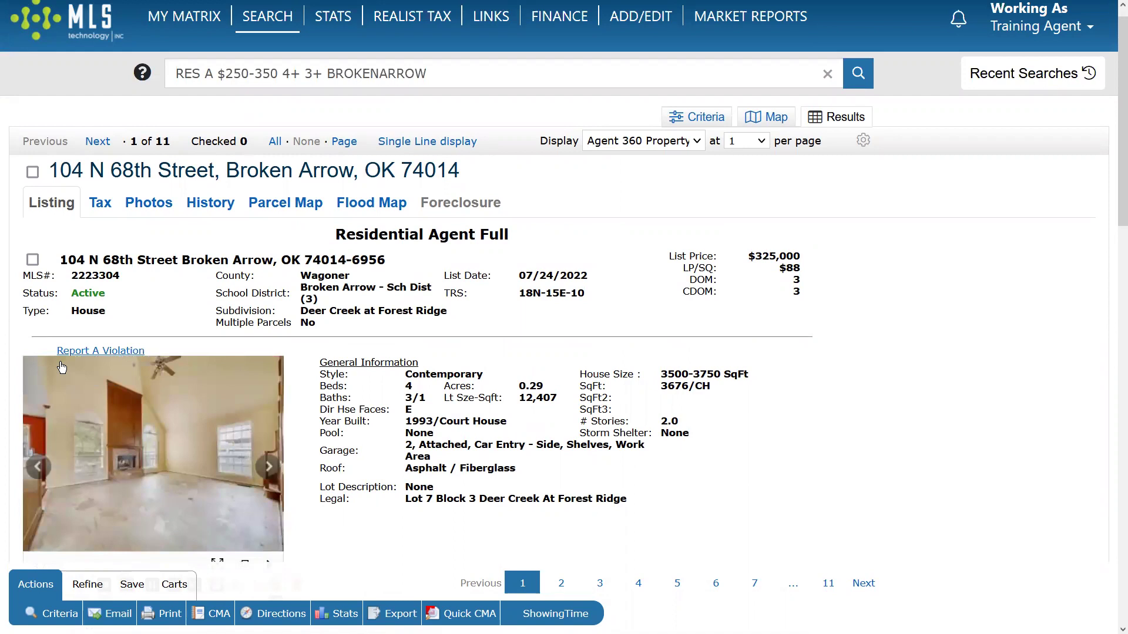
scroll(397, 389, "down", 5)
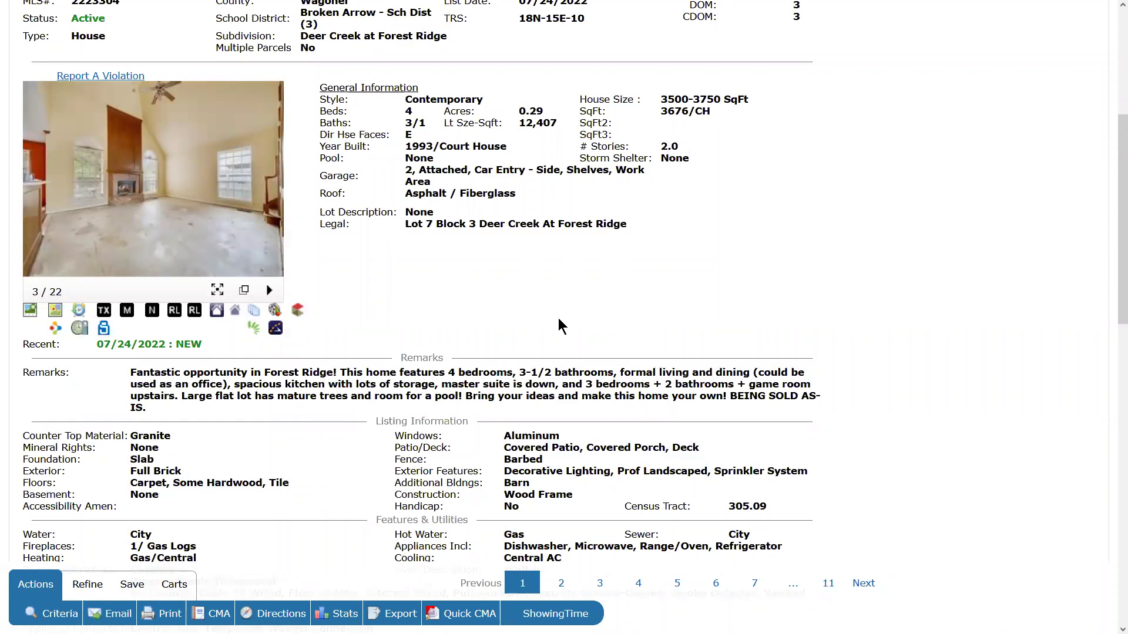
scroll(517, 392, "down", 4)
scroll(528, 376, "down", 4)
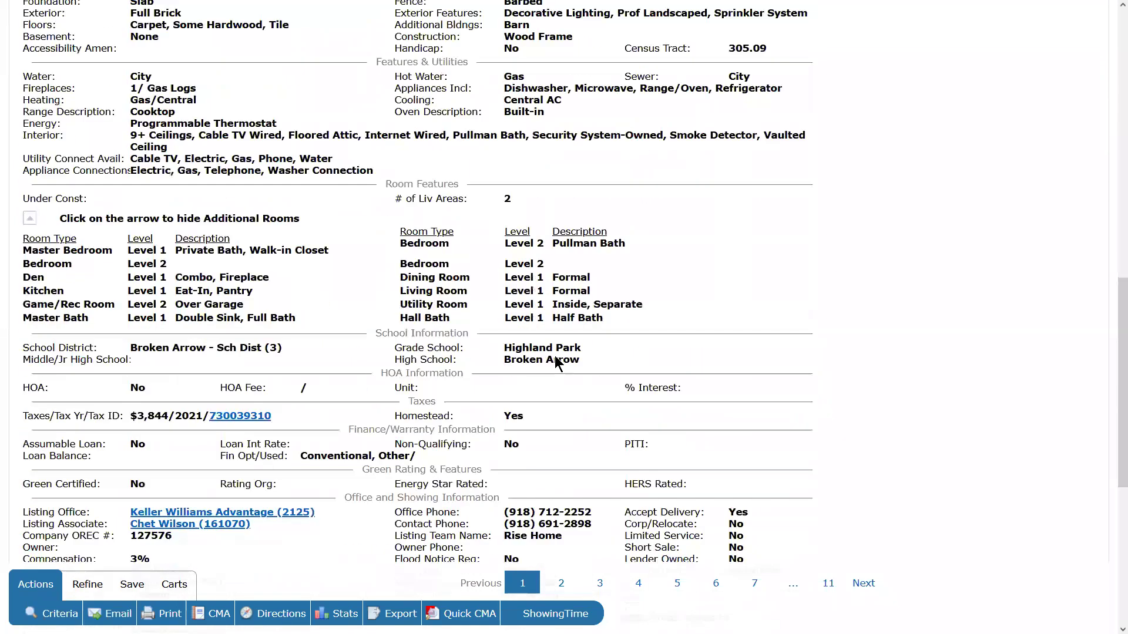
scroll(566, 379, "down", 5)
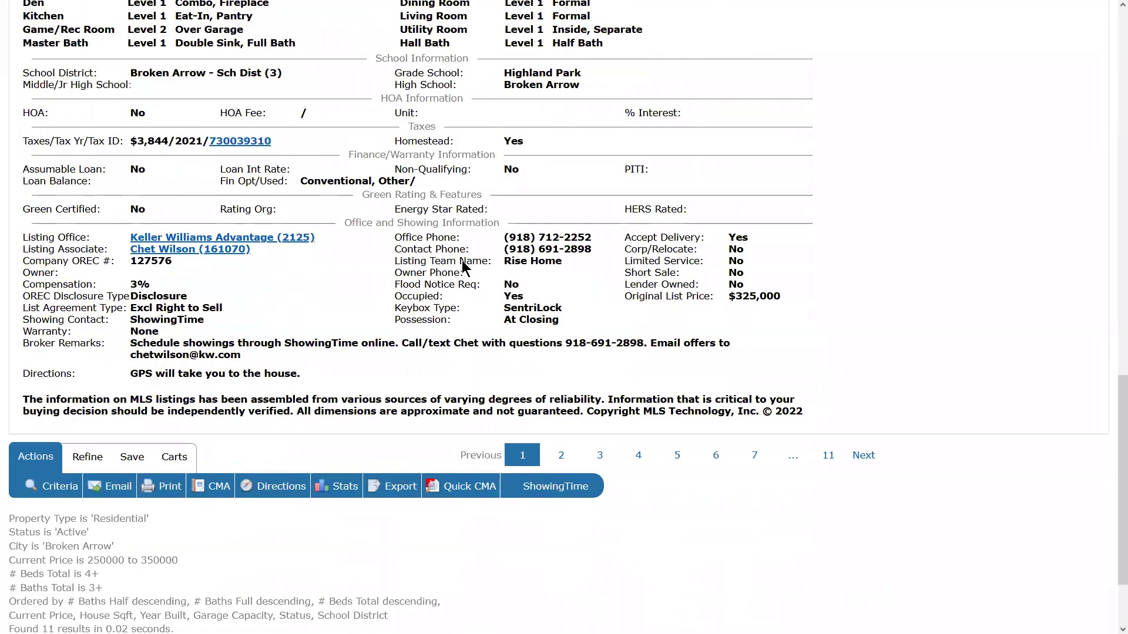
left_click_drag(505, 249, 603, 269)
left_click(594, 283)
left_click_drag(132, 373, 358, 392)
left_click(311, 401)
scroll(434, 431, "up", 15)
mouse_move(229, 440)
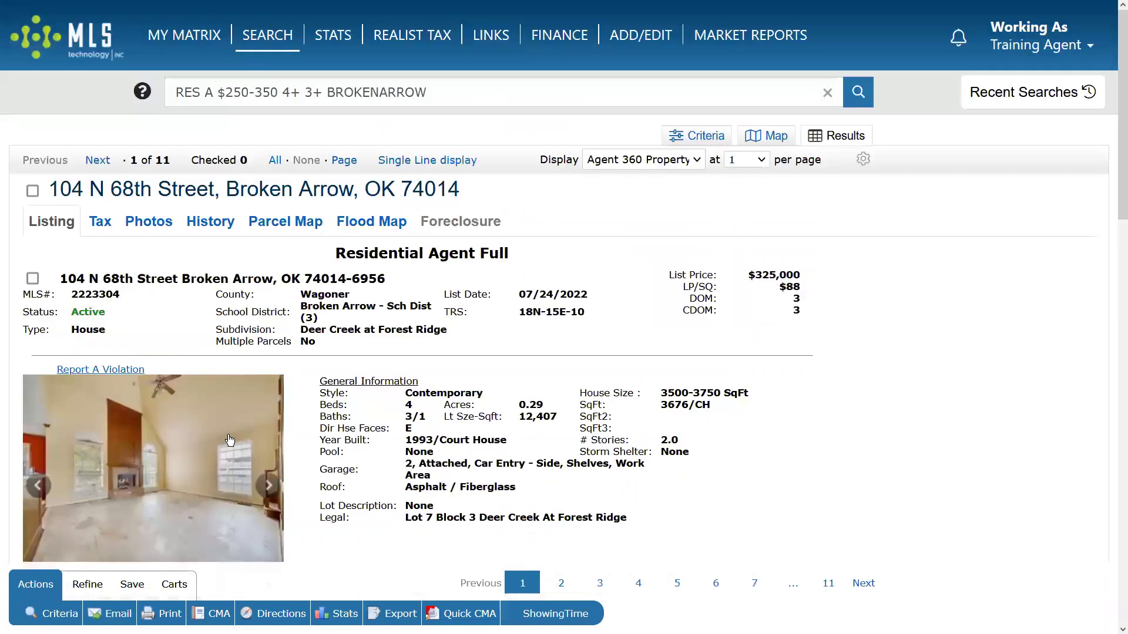
scroll(455, 394, "down", 6)
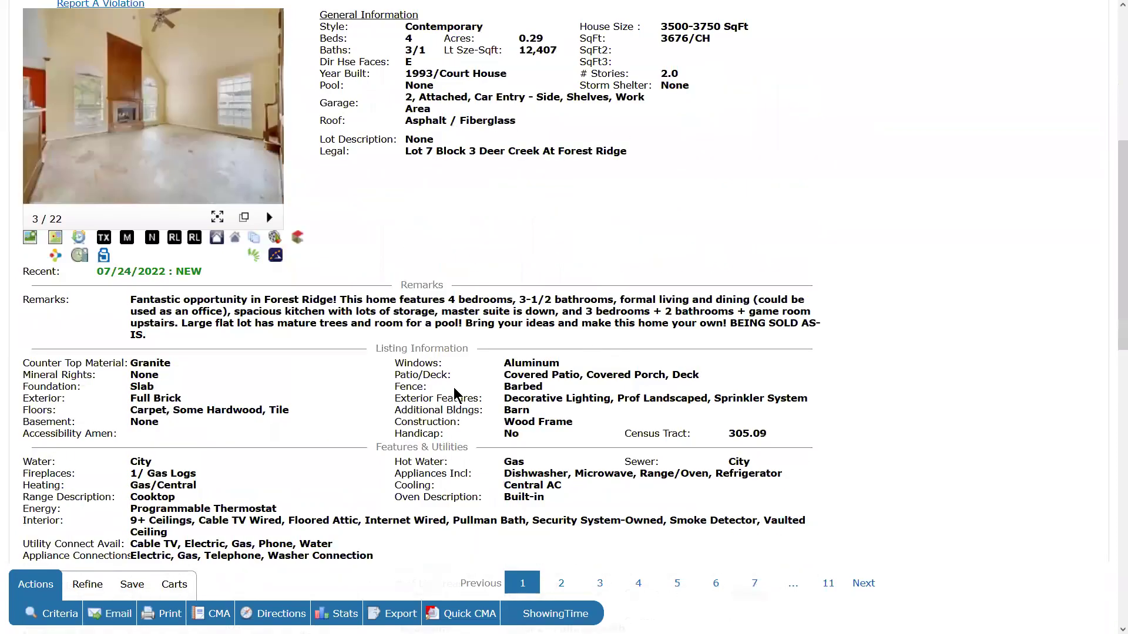
scroll(456, 394, "up", 6)
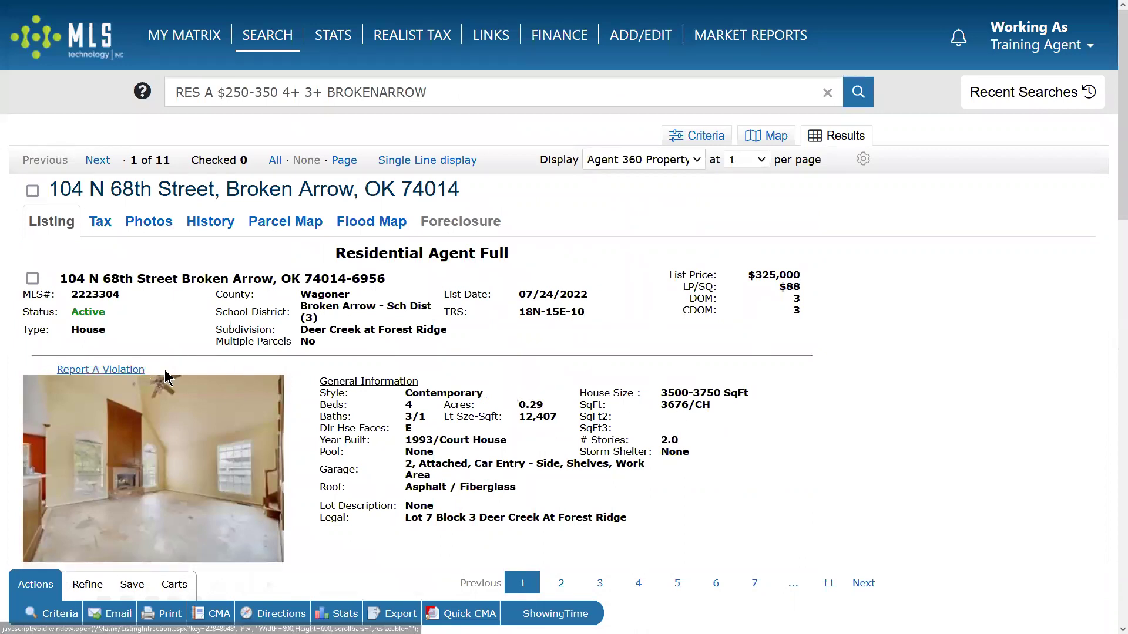
Report 'Contact Info in Public Remarks/Directions' with concern 'Directions mention GPS without giving actual directions'.
left_click(92, 374)
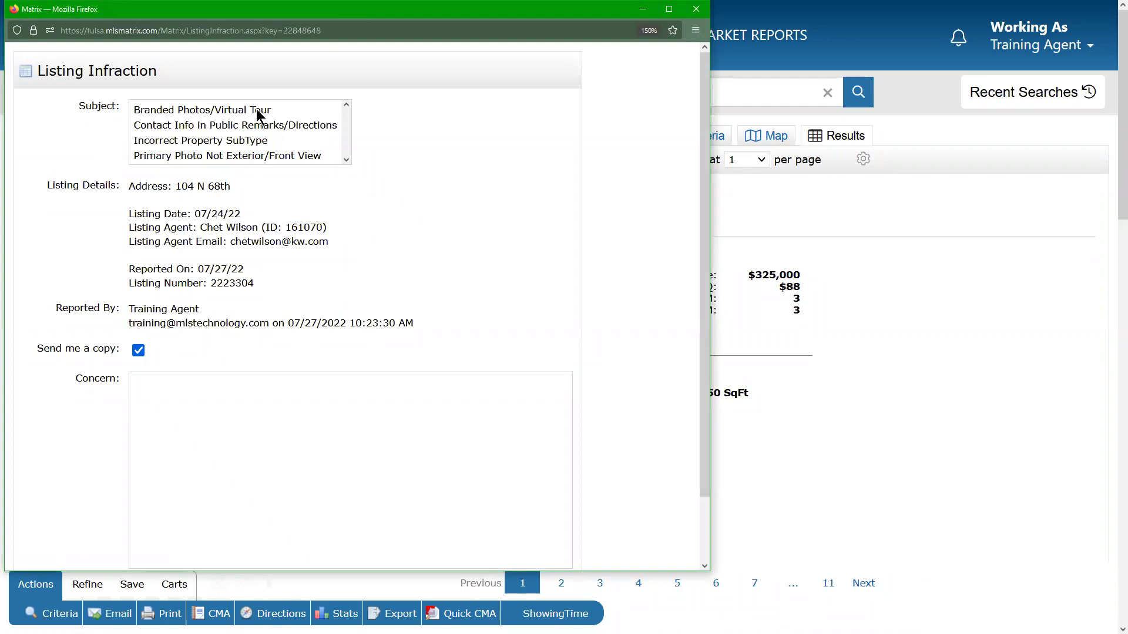
left_click(200, 125)
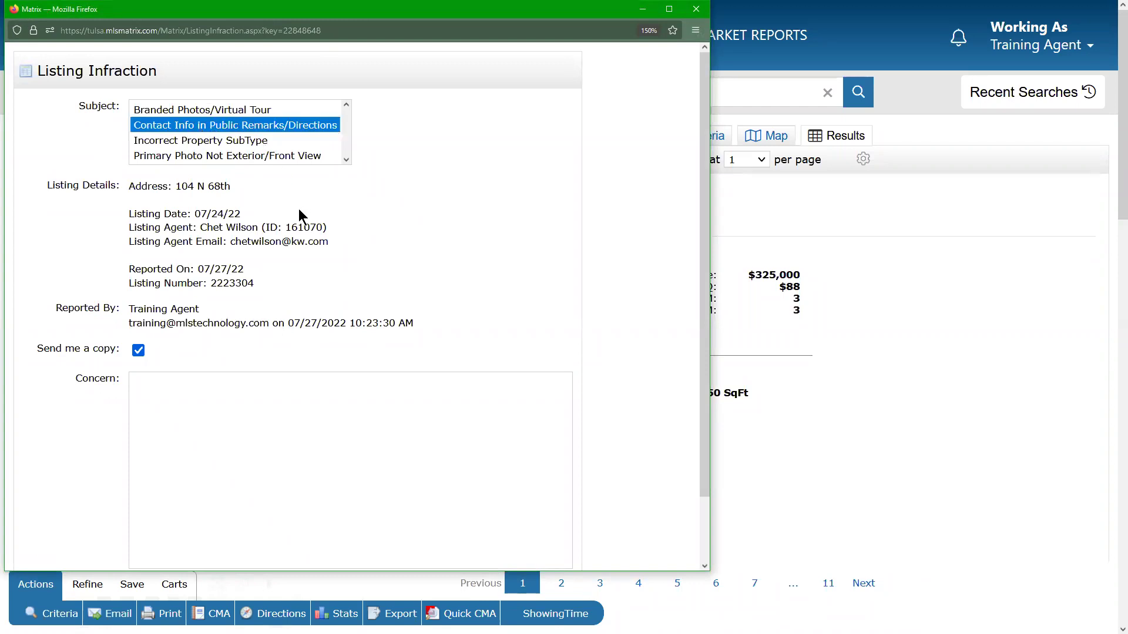
left_click(274, 409)
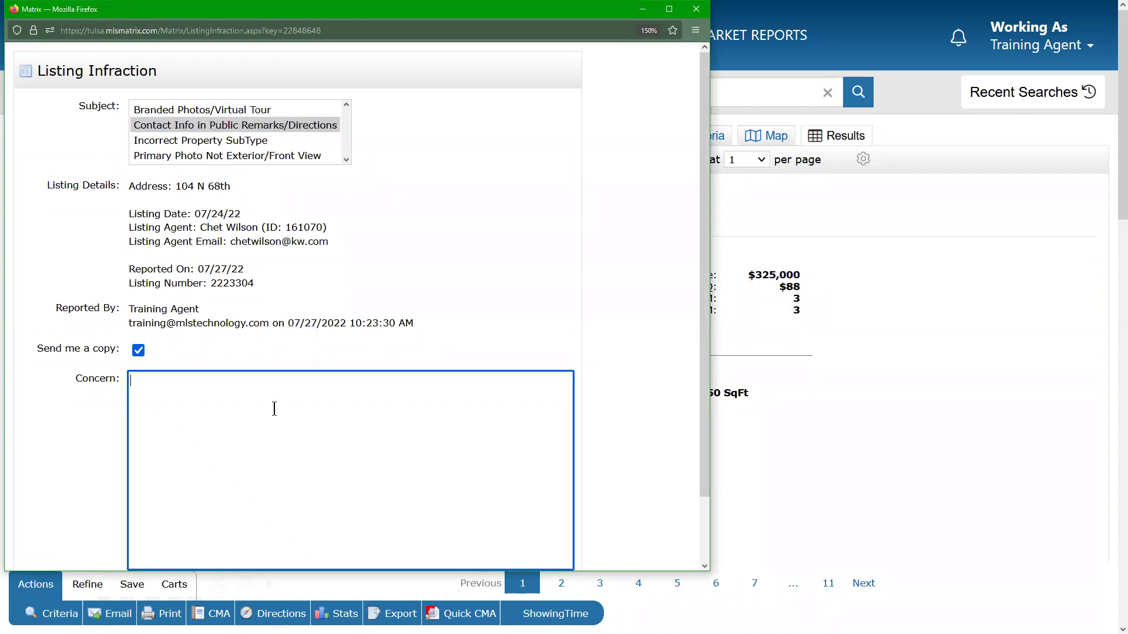
type("Directions a")
key("BackSpace")
type("mention GPS")
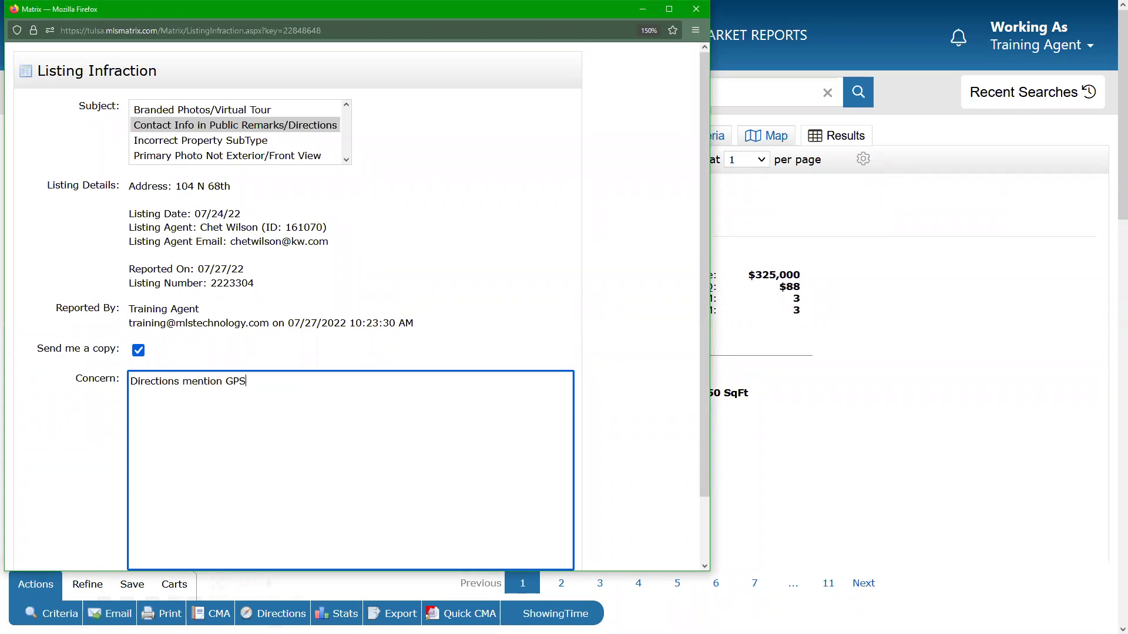
type(" without giving actual directions.")
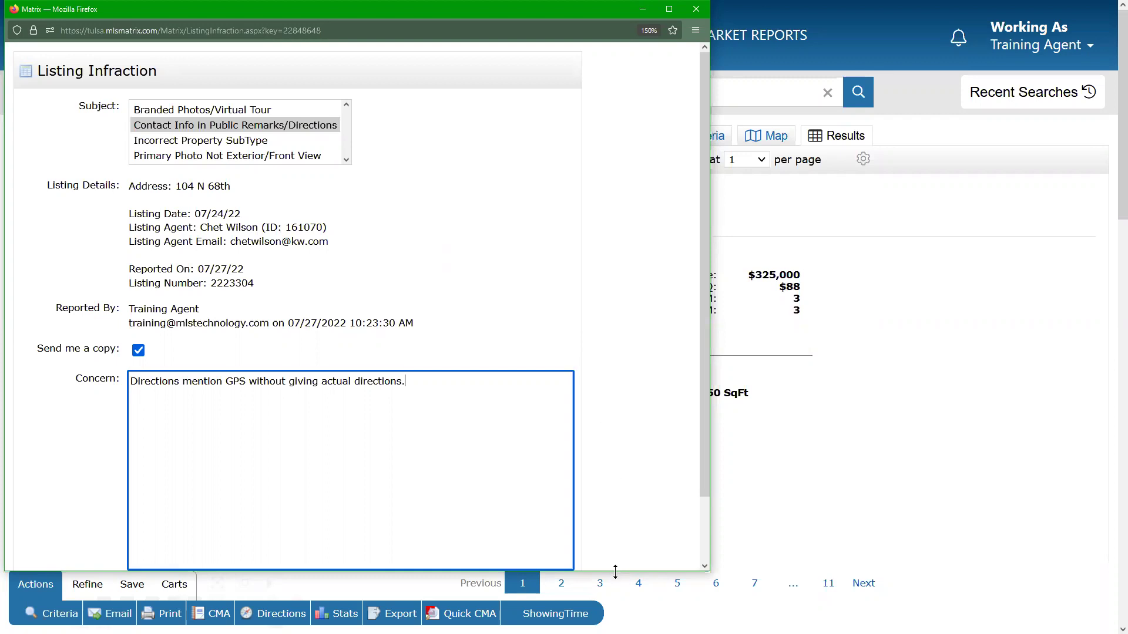
Enlarge the report window, review the Reported By and listing details, and send the report.
left_click_drag(615, 572, 615, 625)
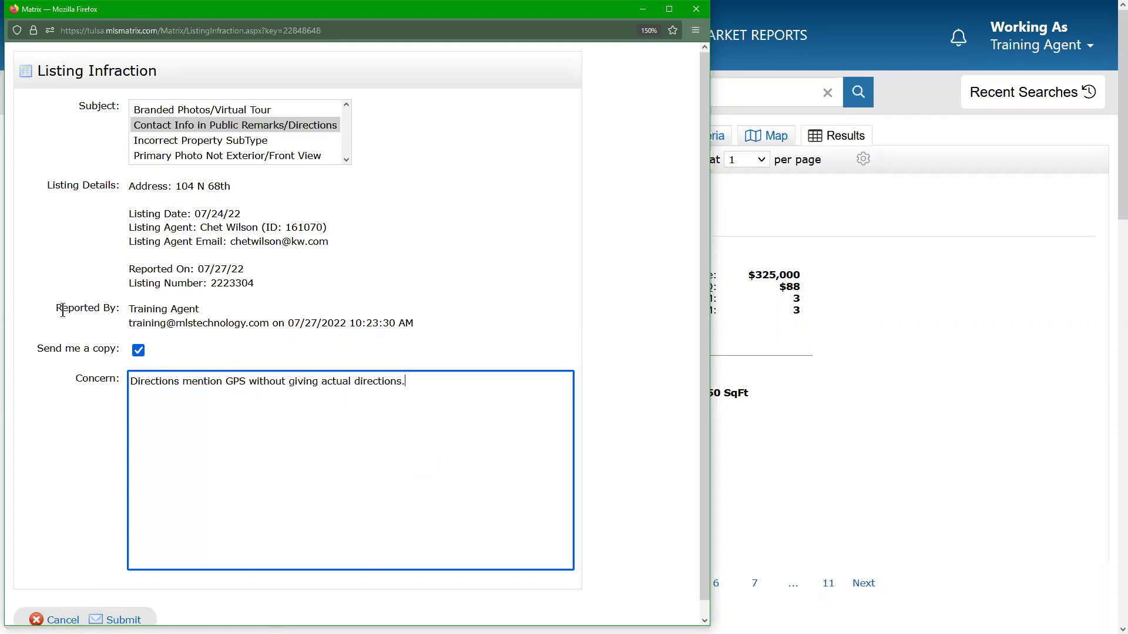
left_click_drag(54, 310, 421, 326)
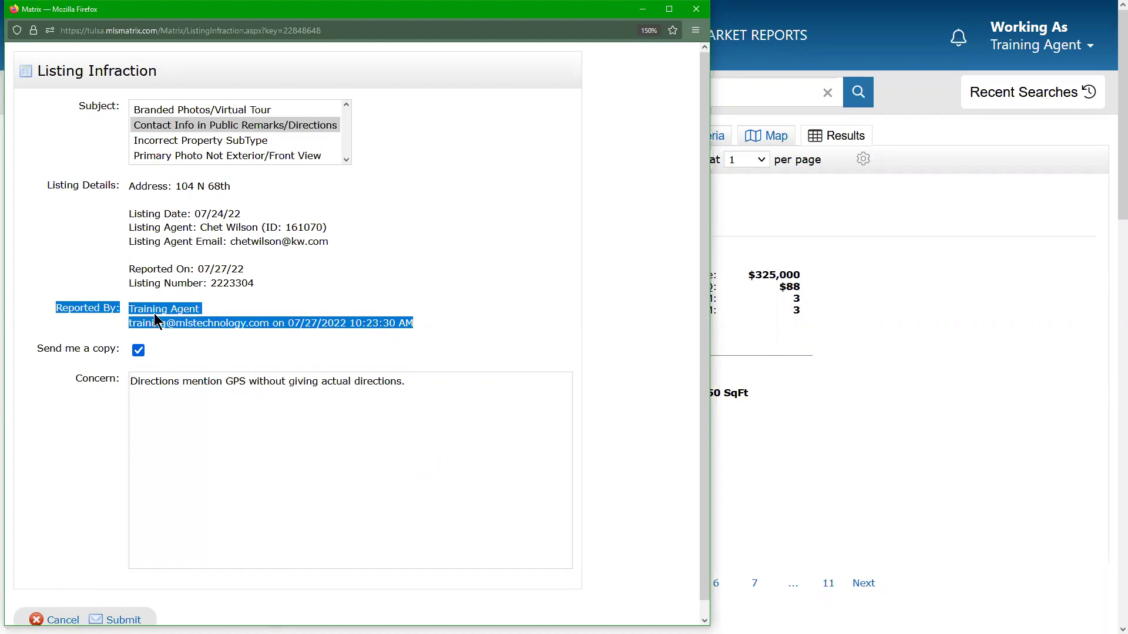
left_click(208, 321)
left_click_drag(133, 309, 239, 314)
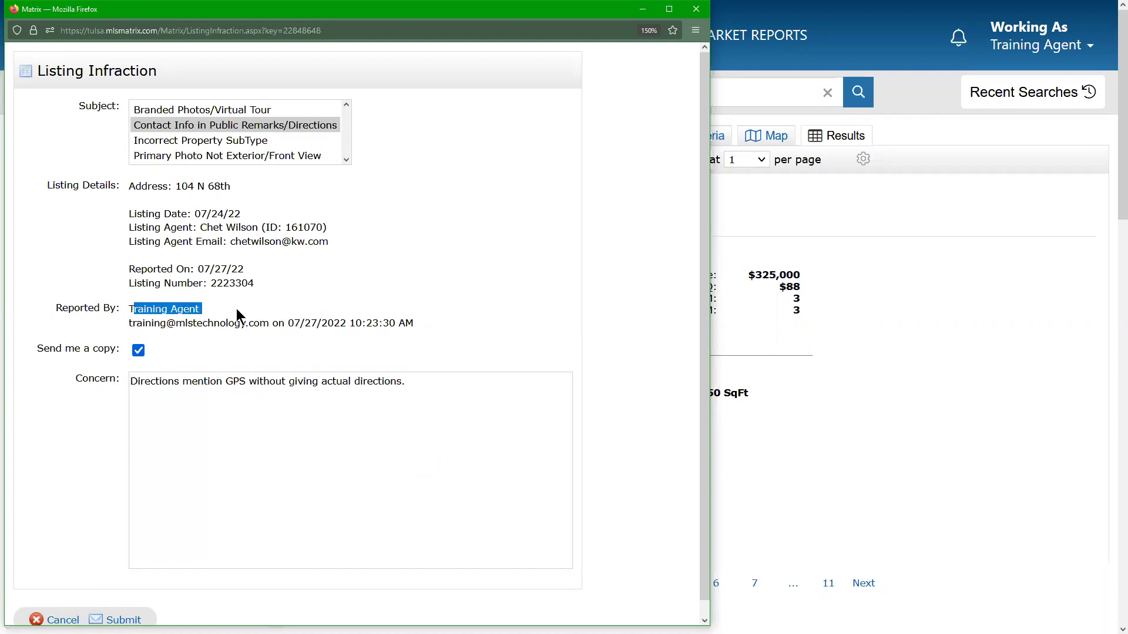
left_click(426, 327)
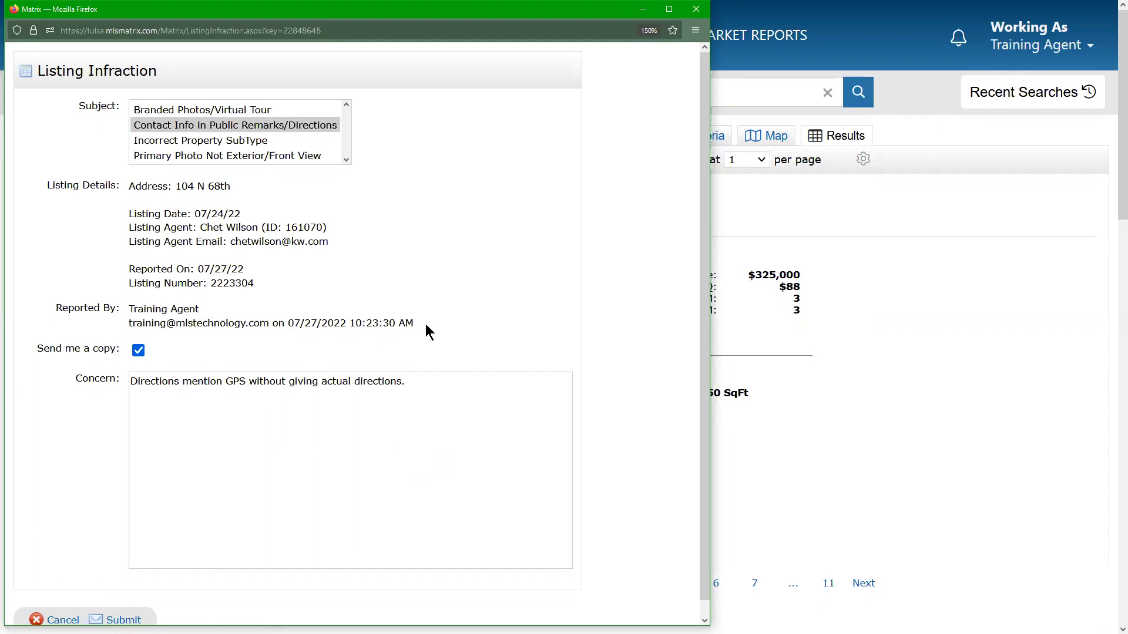
left_click_drag(406, 318, 46, 327)
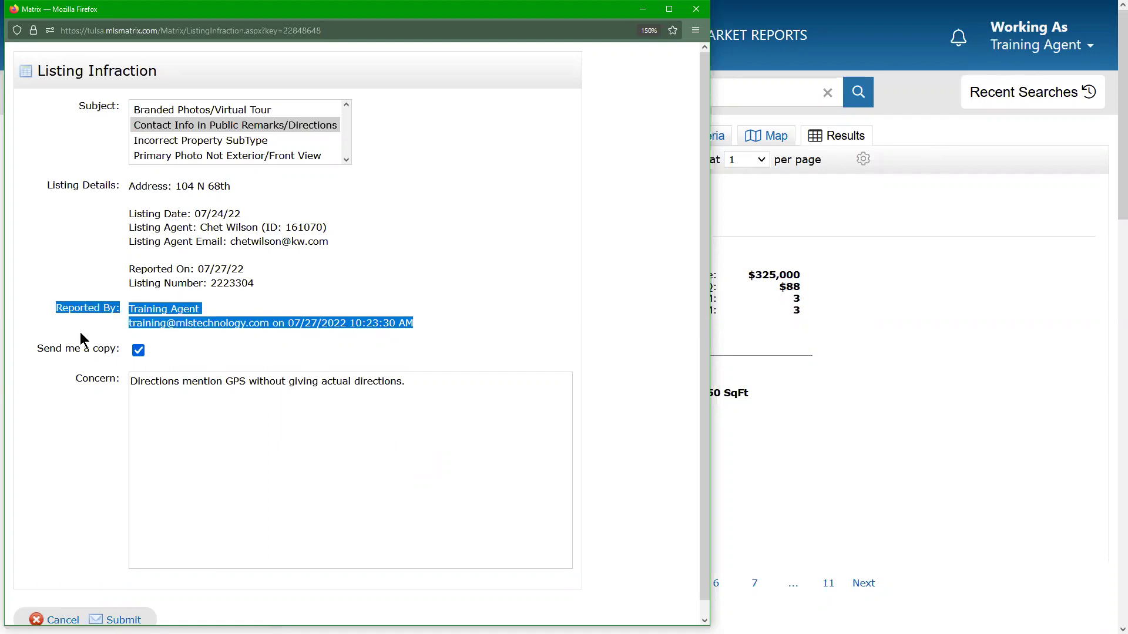
left_click_drag(109, 238, 359, 237)
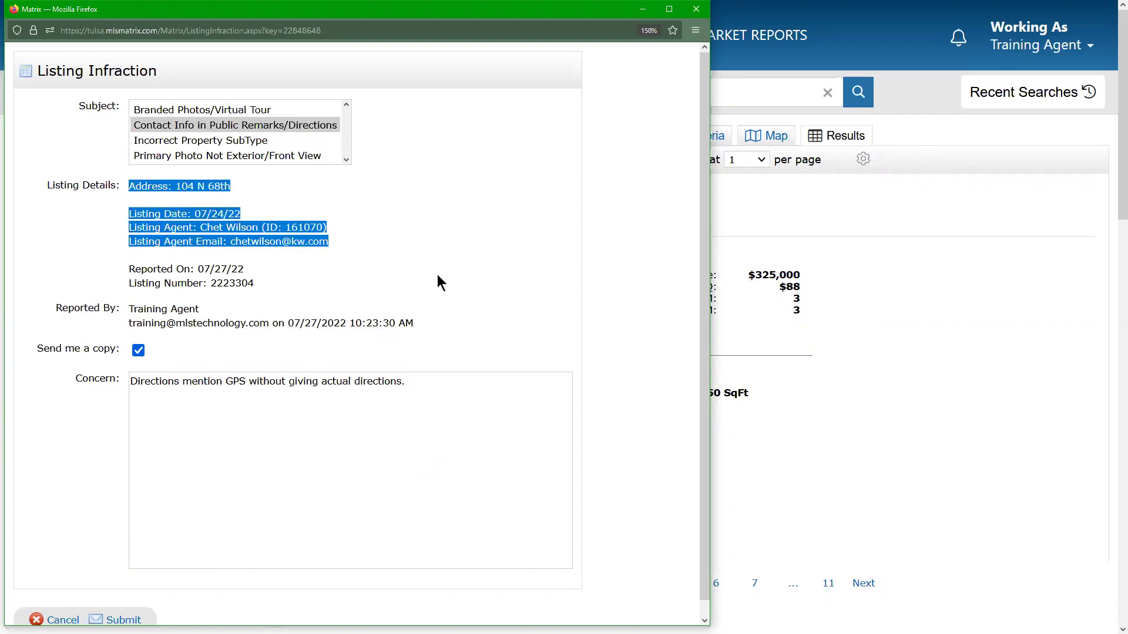
left_click(501, 437)
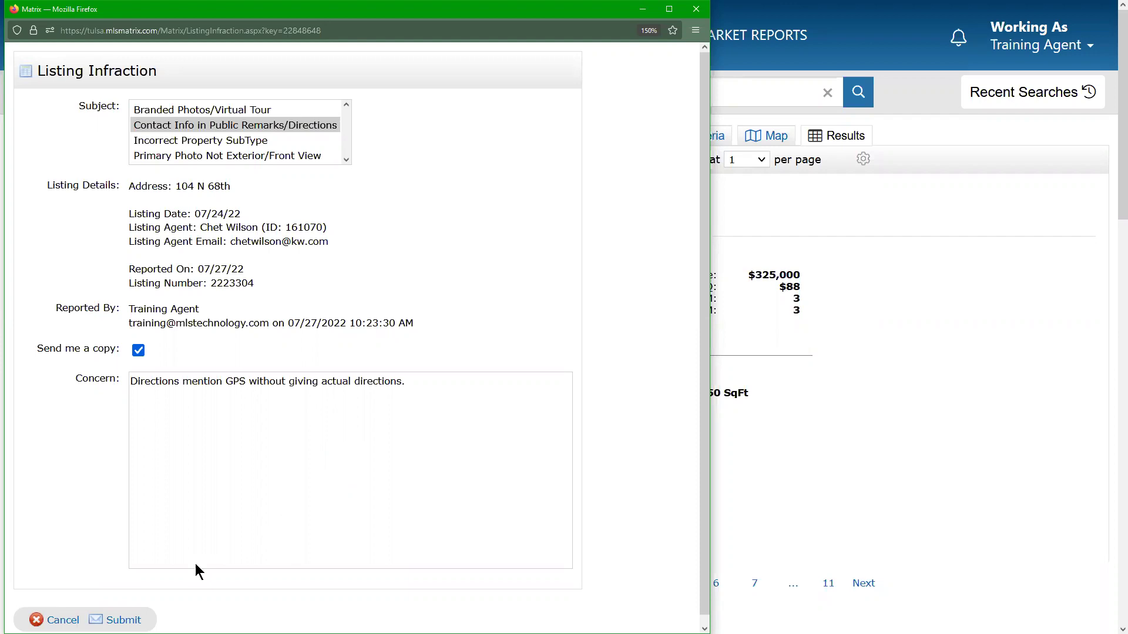
left_click(118, 620)
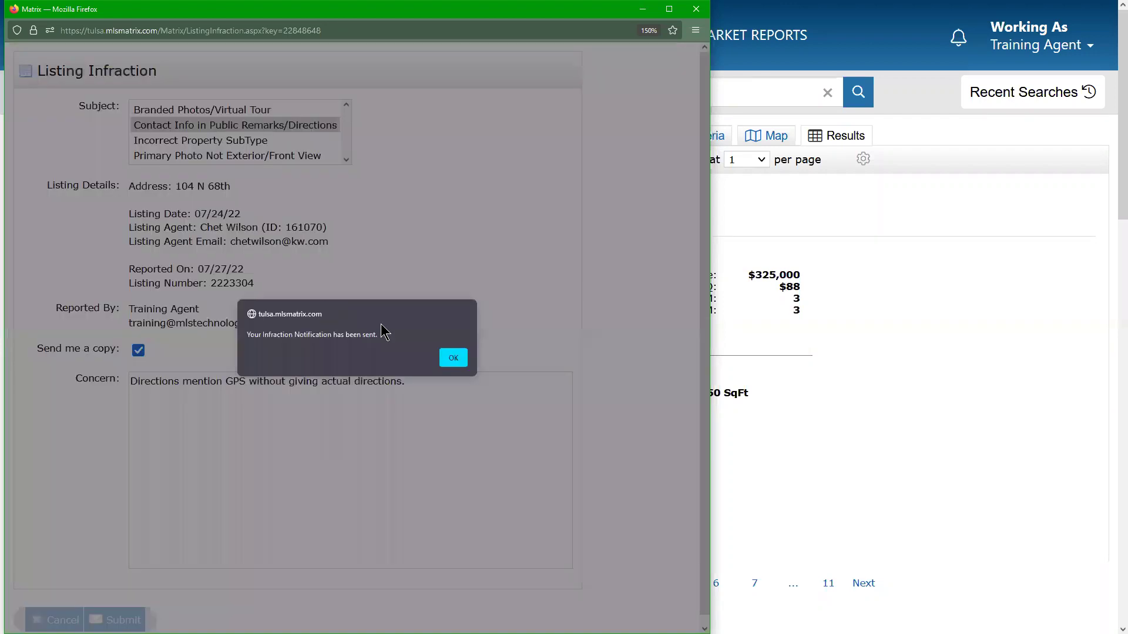
left_click(453, 357)
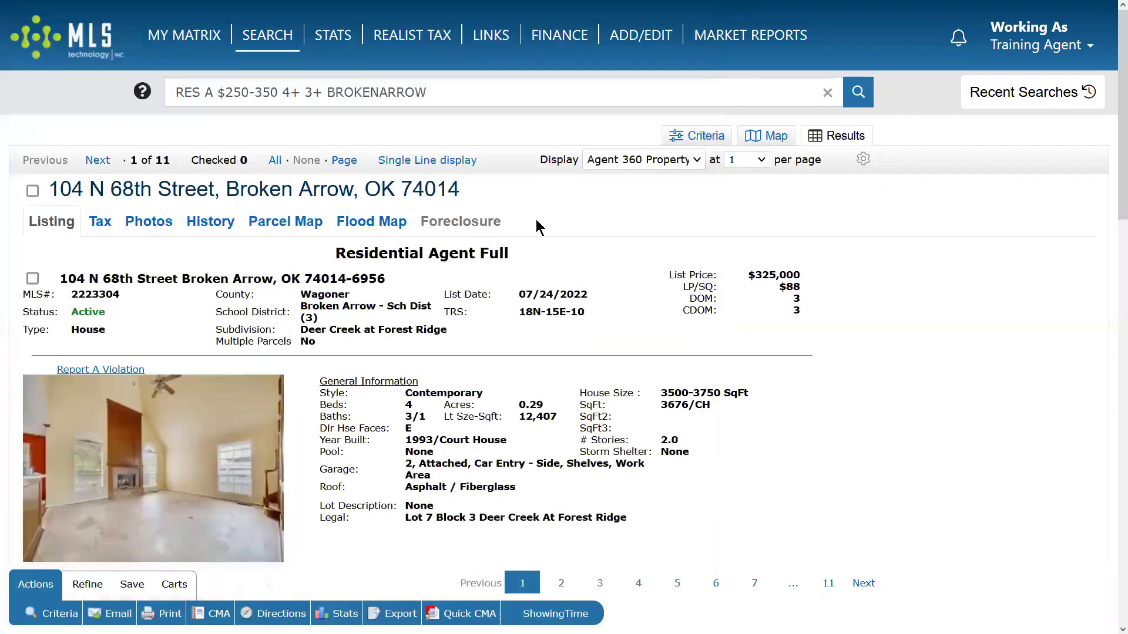
scroll(581, 406, "down", 15)
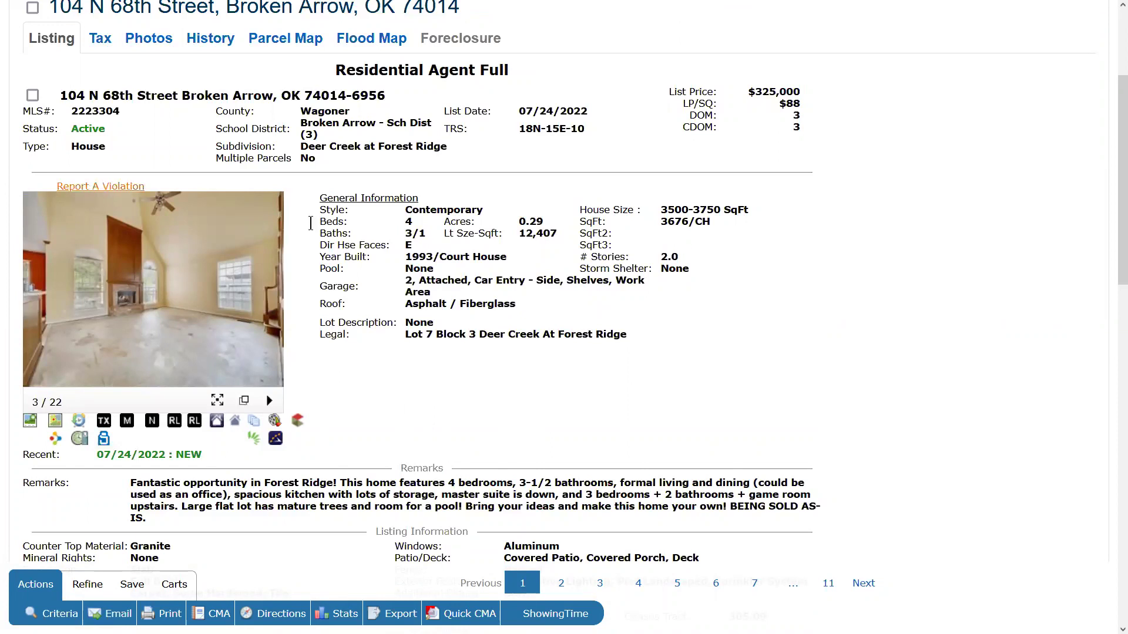
scroll(579, 402, "up", 3)
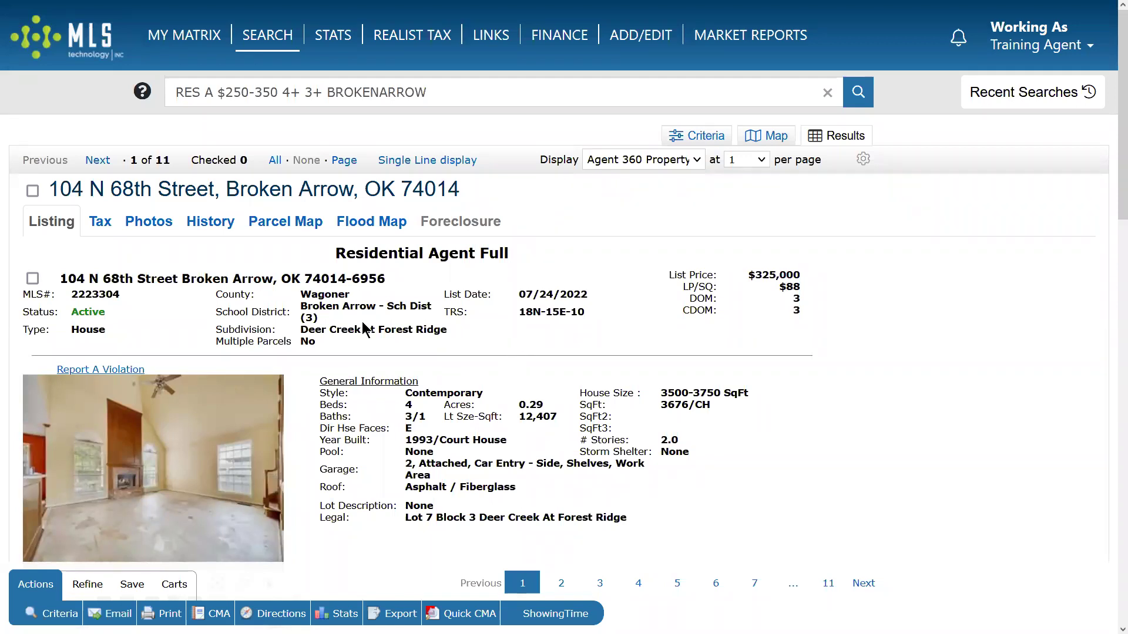
scroll(502, 315, "down", 3)
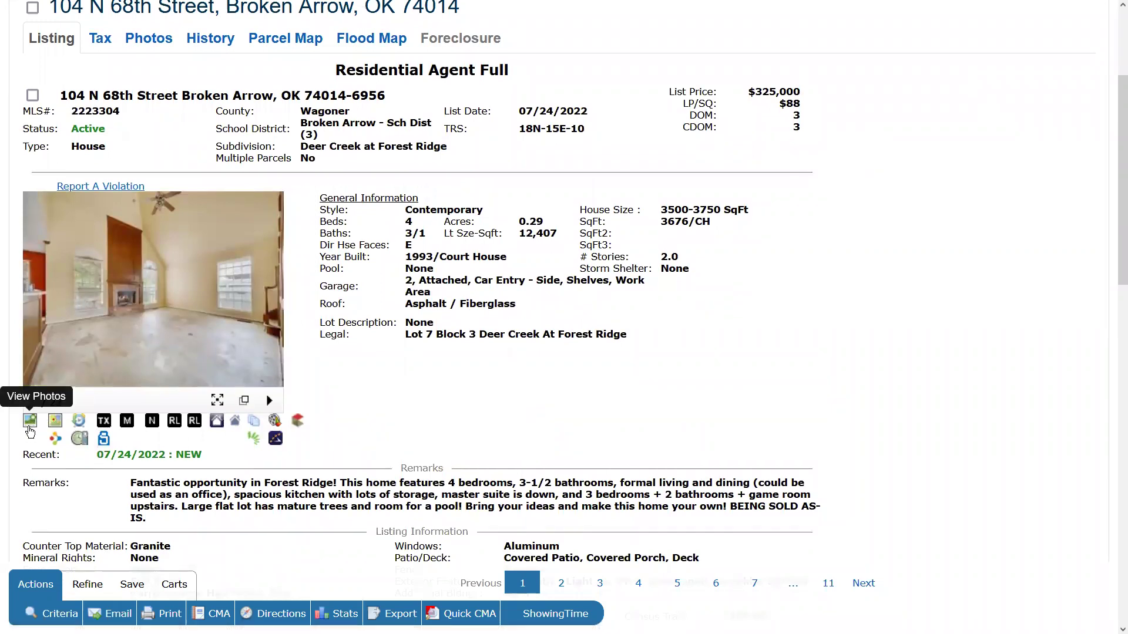
scroll(148, 276, "up", 3)
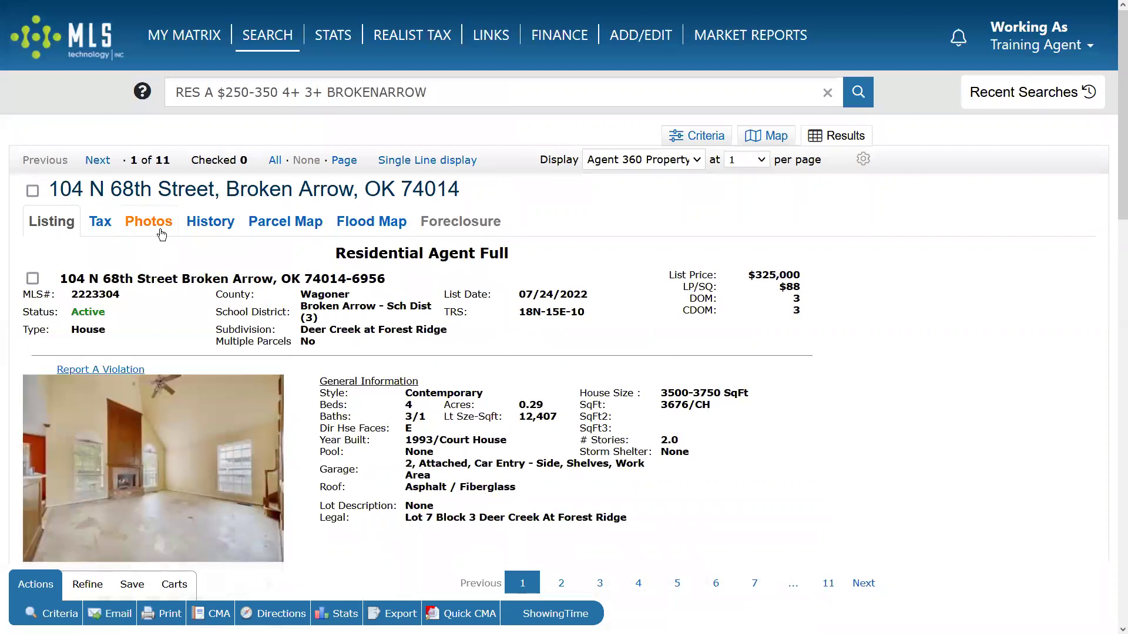
scroll(141, 270, "down", 3)
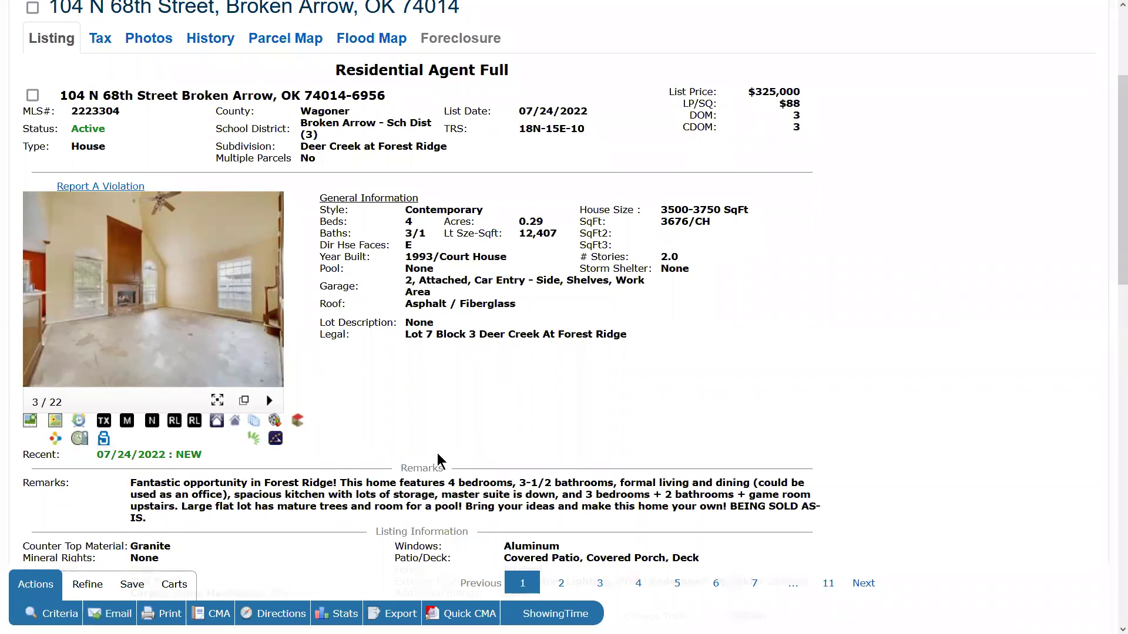
scroll(435, 450, "up", 3)
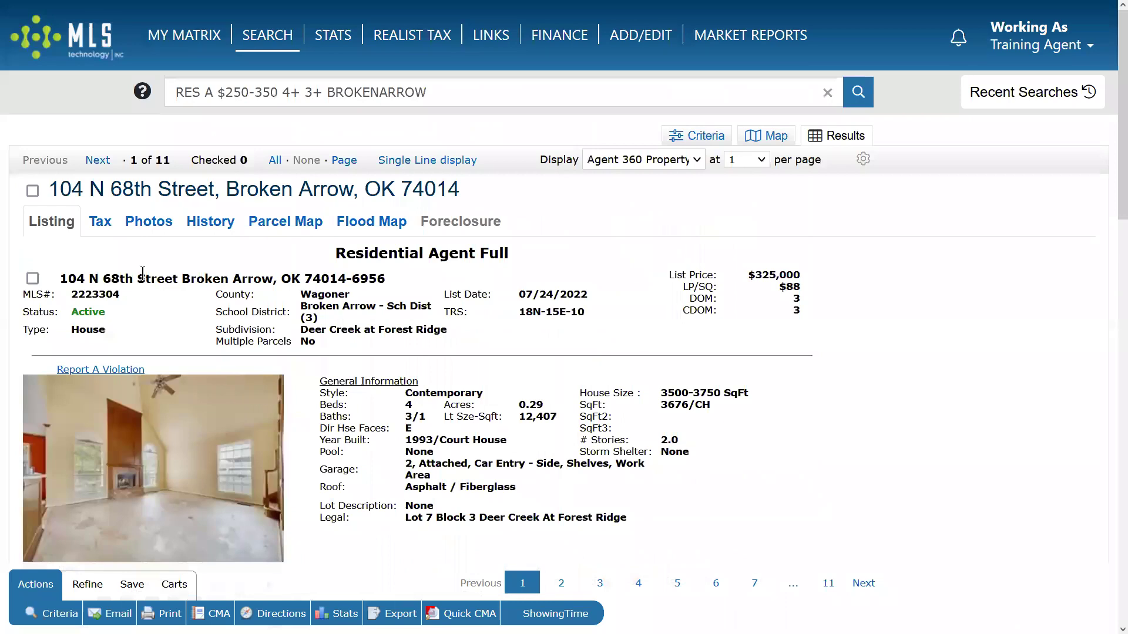
left_click(100, 222)
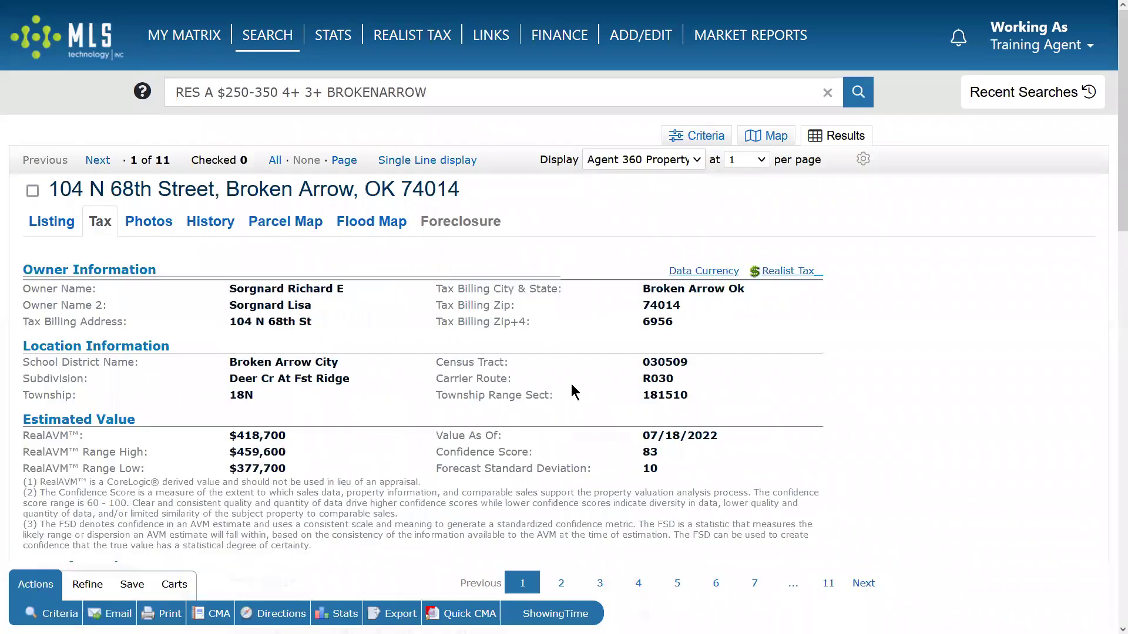
scroll(579, 359, "down", 10)
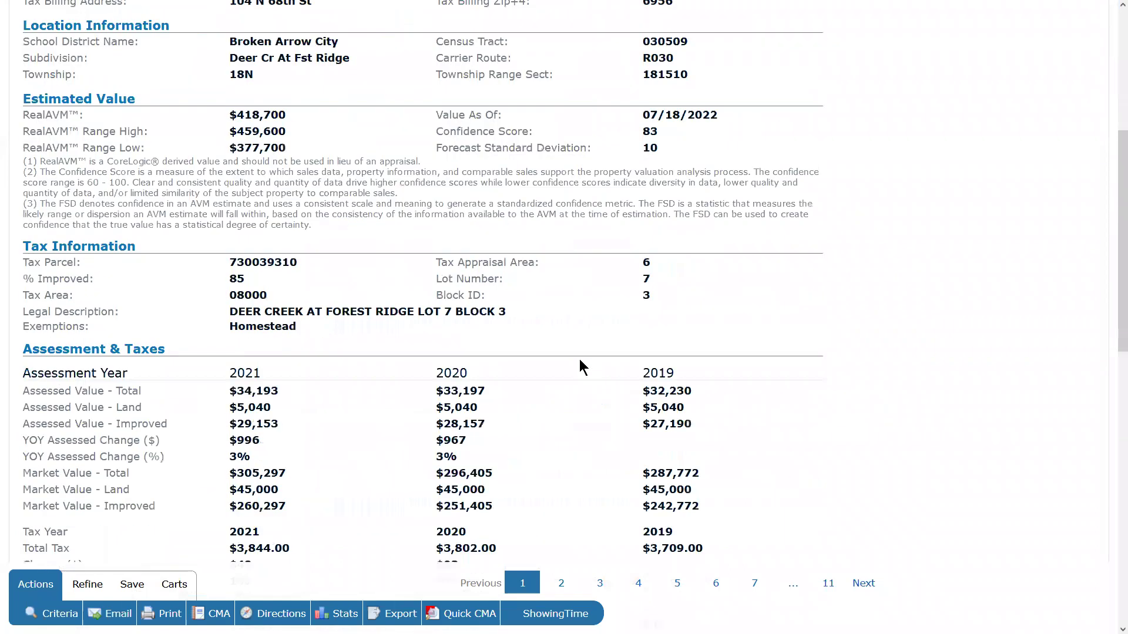
scroll(579, 366, "up", 10)
Browse the listing photos in the enlarged viewer, then show the MLS listing history.
left_click(148, 221)
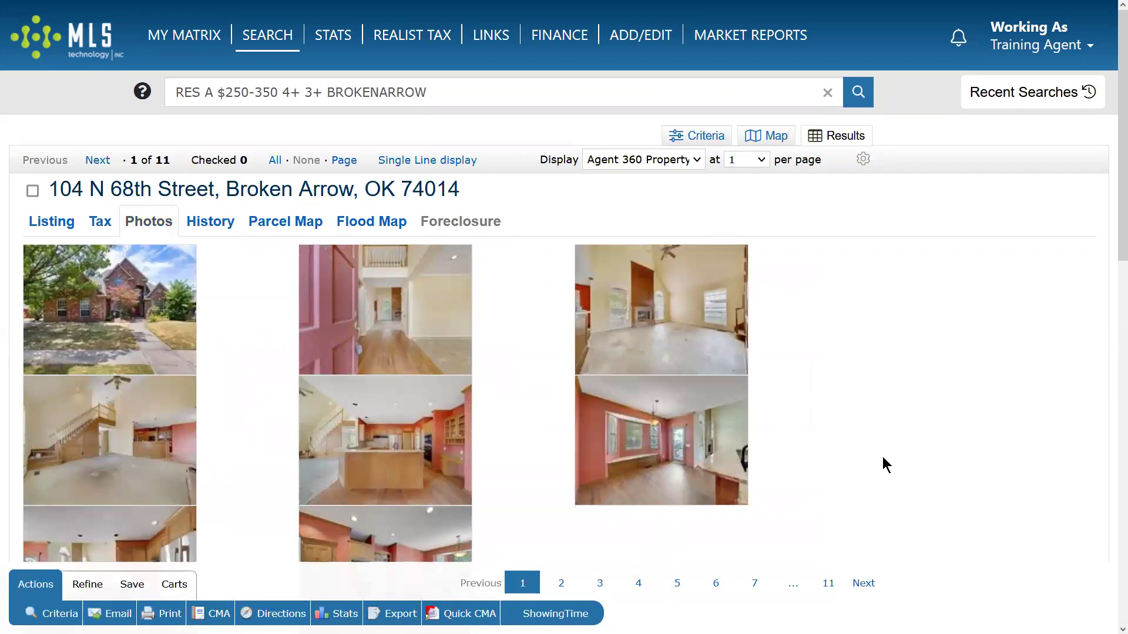
scroll(884, 453, "down", 10)
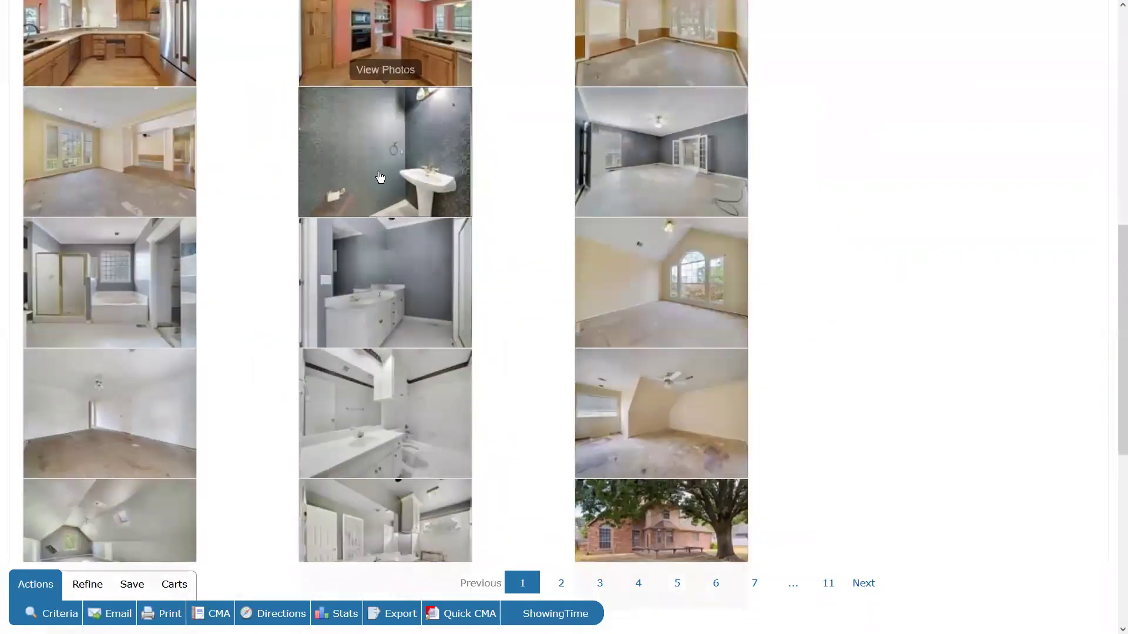
left_click(382, 178)
left_click(826, 320)
left_click(825, 323)
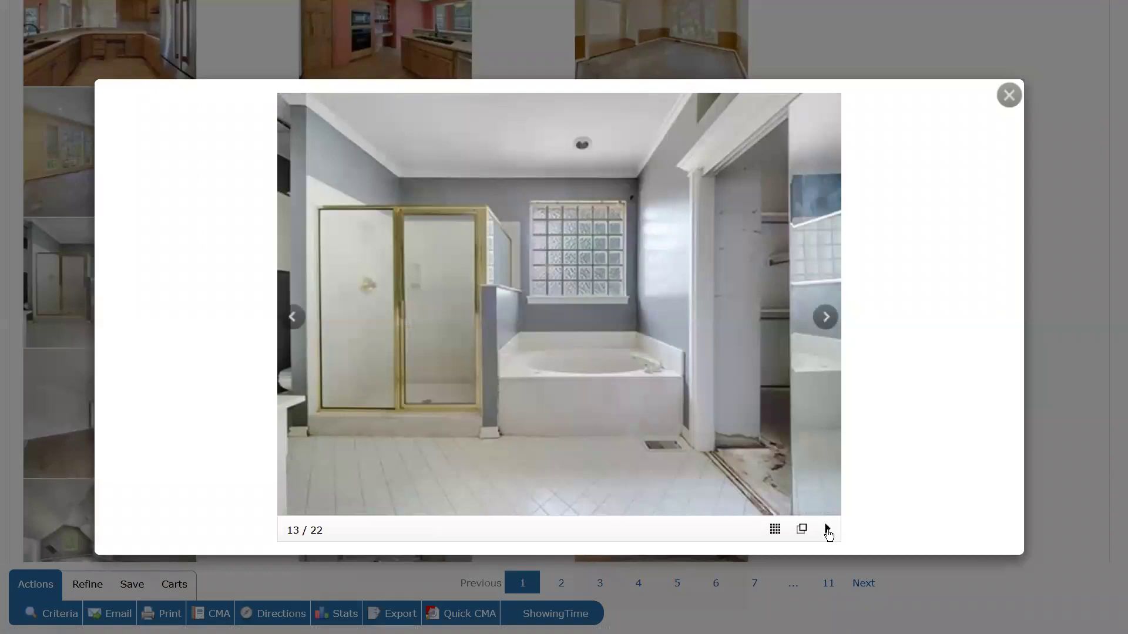
left_click(828, 531)
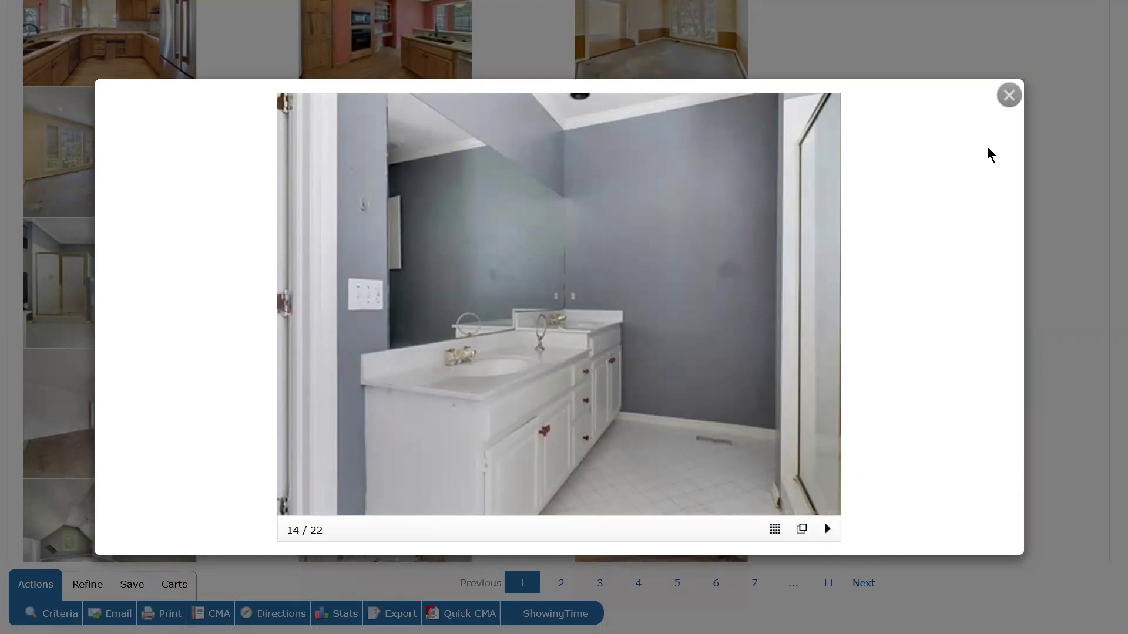
left_click(1008, 95)
scroll(261, 271, "up", 8)
left_click(211, 222)
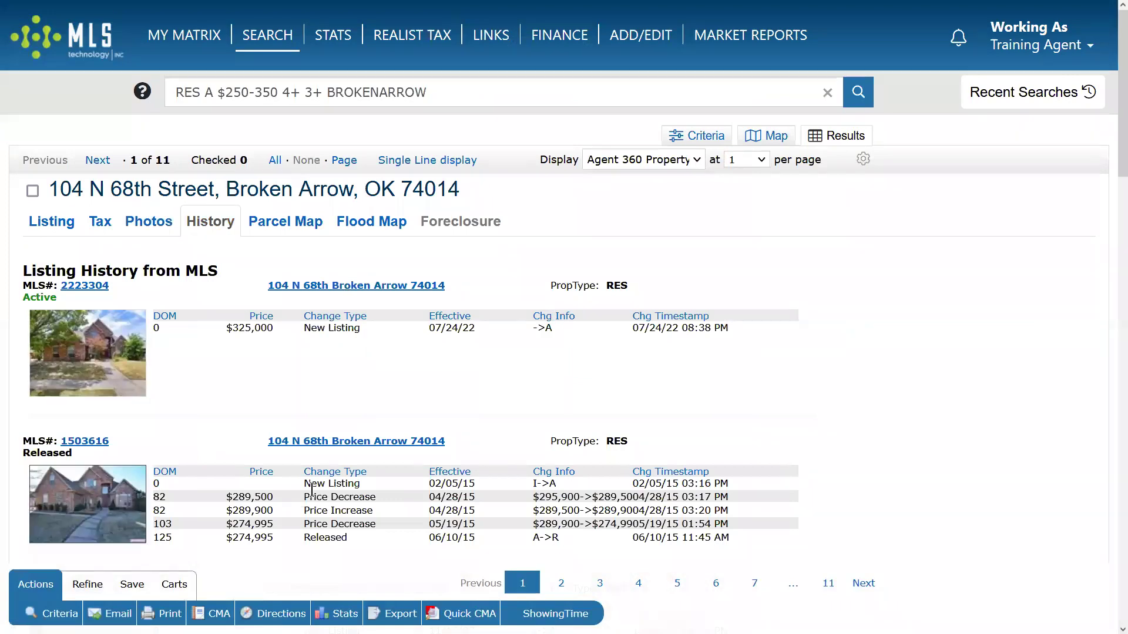
left_click_drag(267, 286, 489, 285)
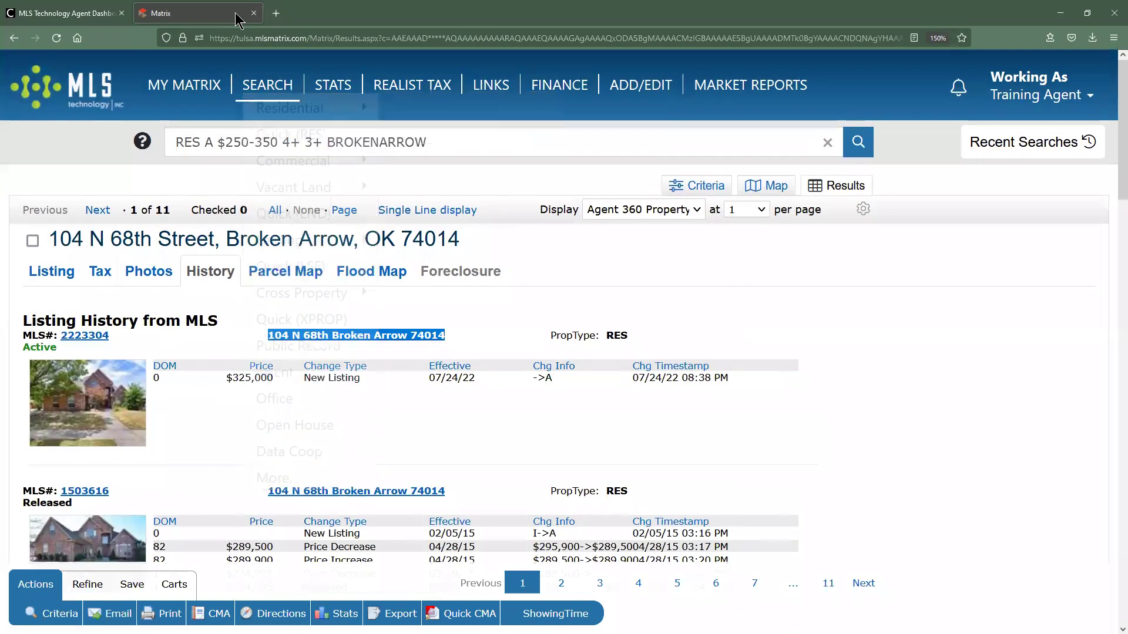
mouse_move(184, 35)
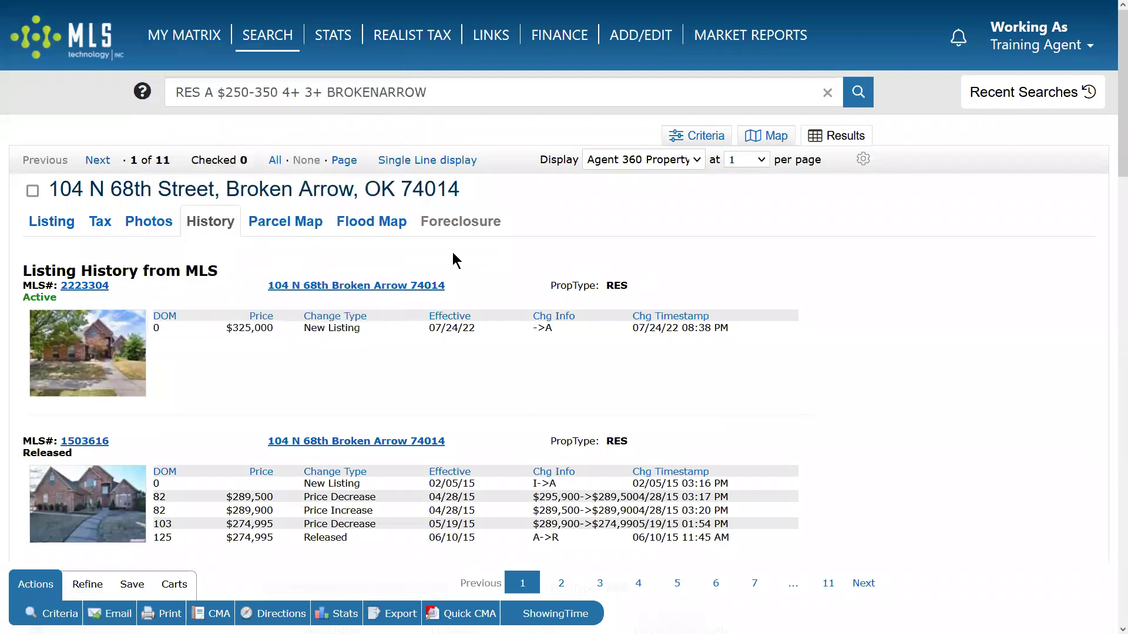
left_click(247, 229)
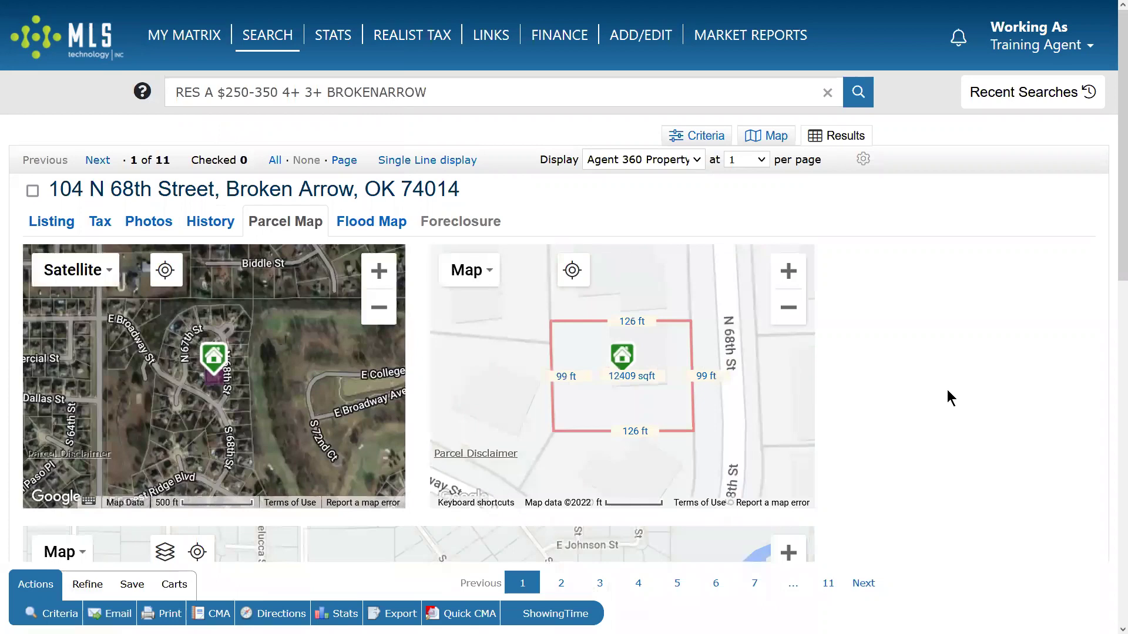
scroll(950, 389, "down", 3)
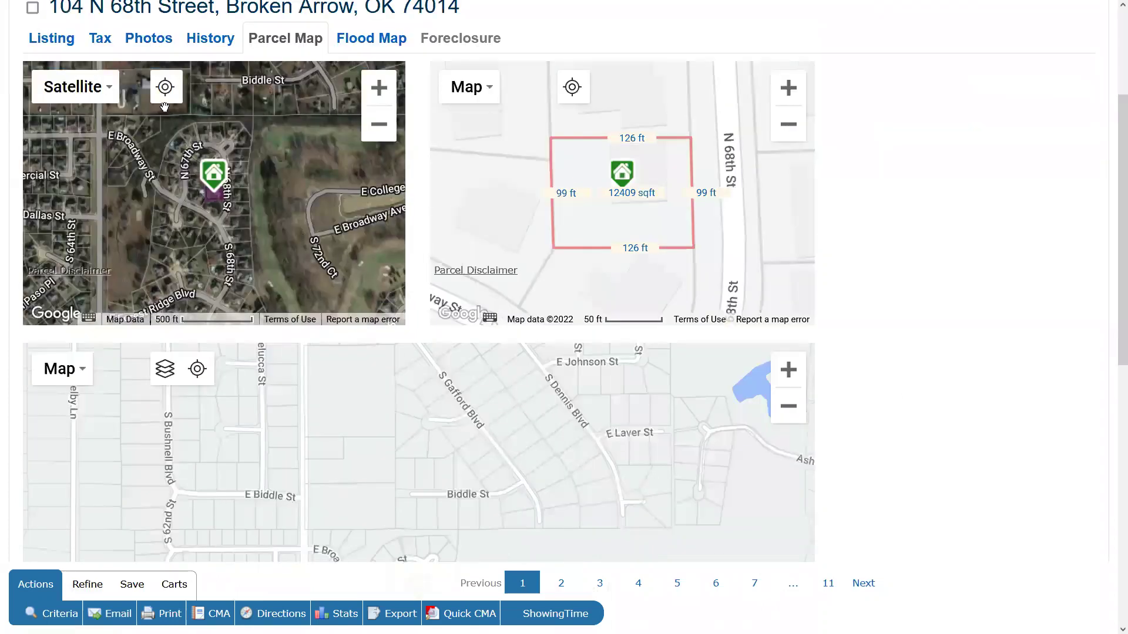
left_click(377, 89)
left_click(376, 92)
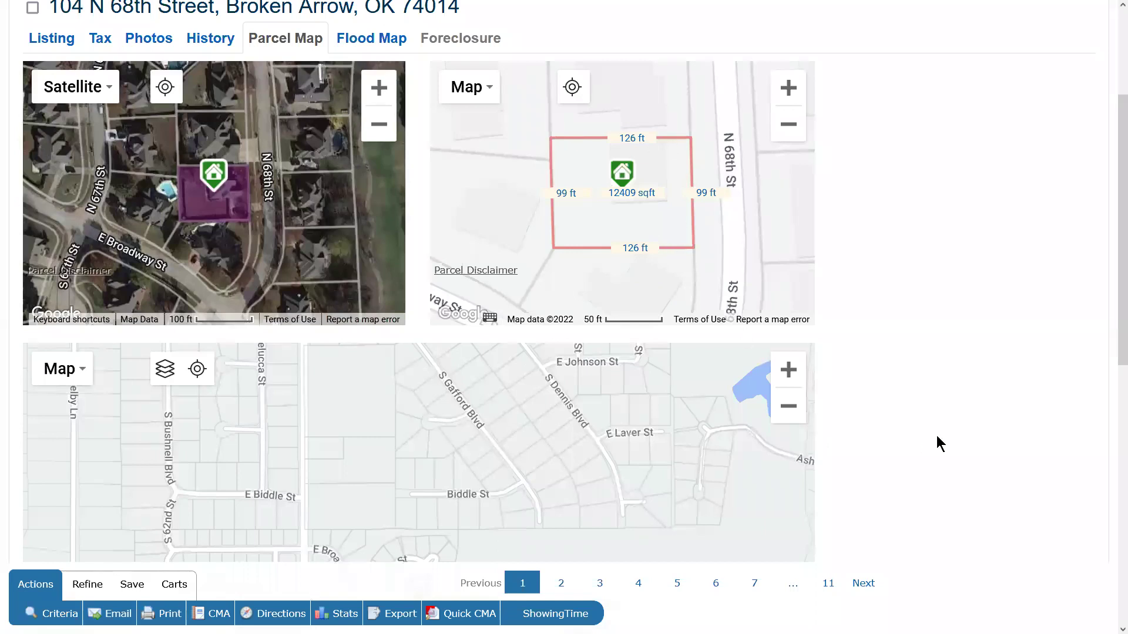
scroll(937, 435, "down", 5)
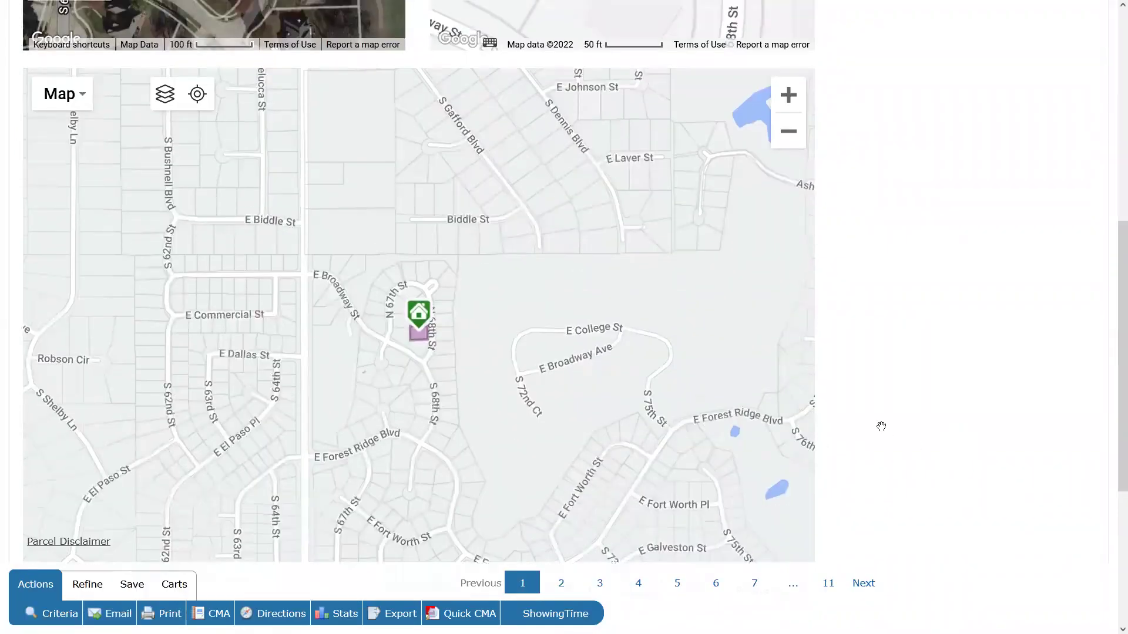
Overlay Zip, City, County, Unified School District and Neighborhood layers on the area map.
left_click(165, 94)
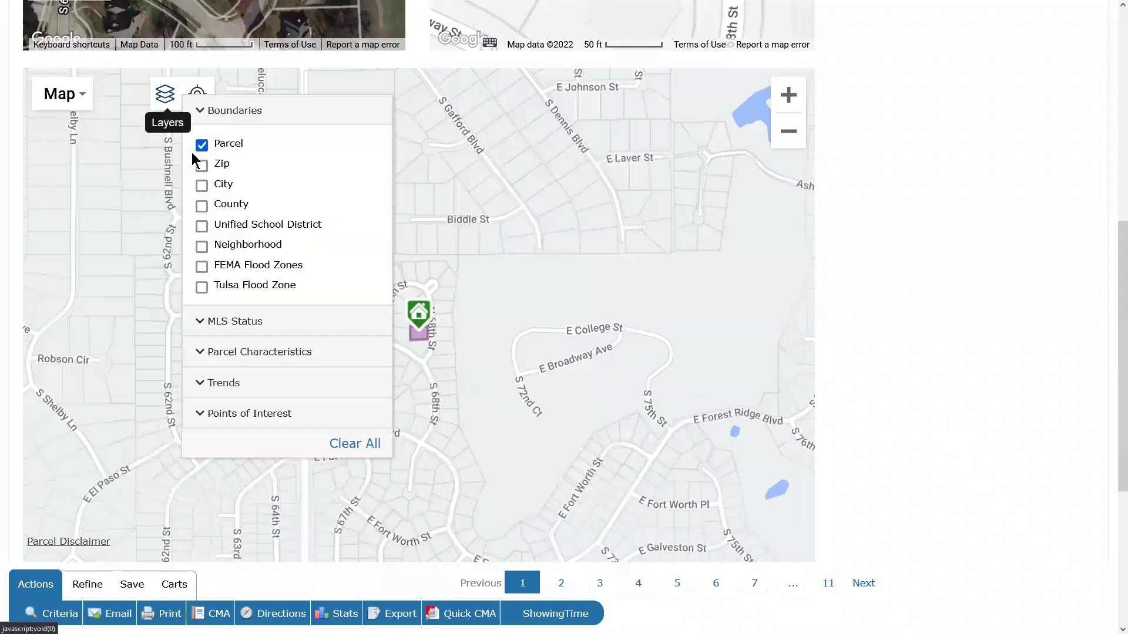
left_click(201, 166)
left_click(202, 185)
left_click(202, 205)
left_click(202, 226)
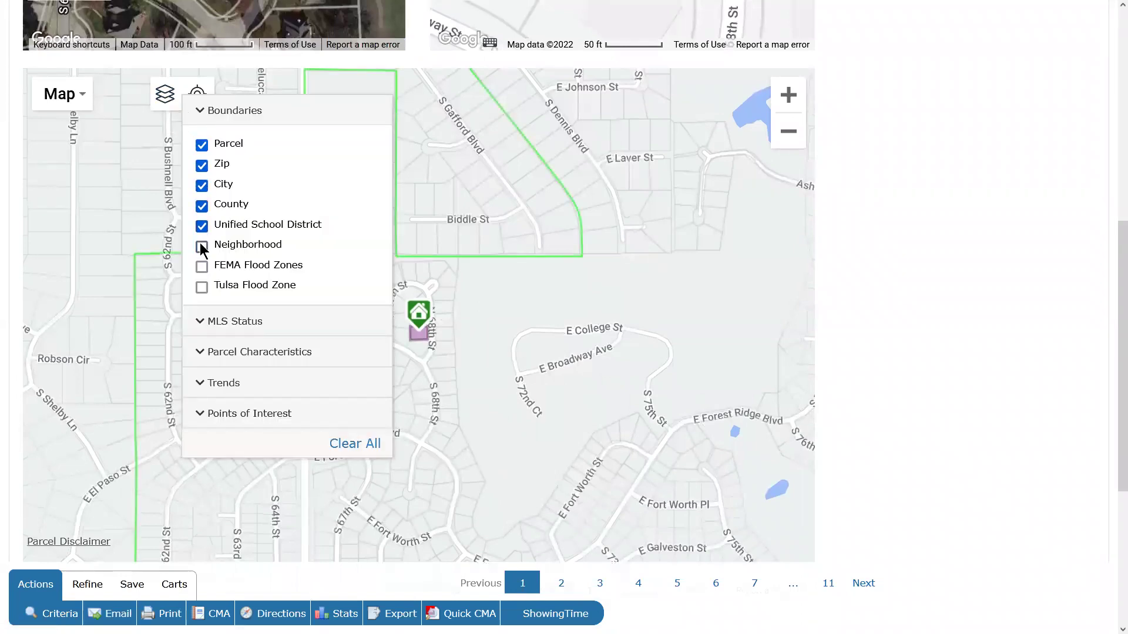
left_click(202, 246)
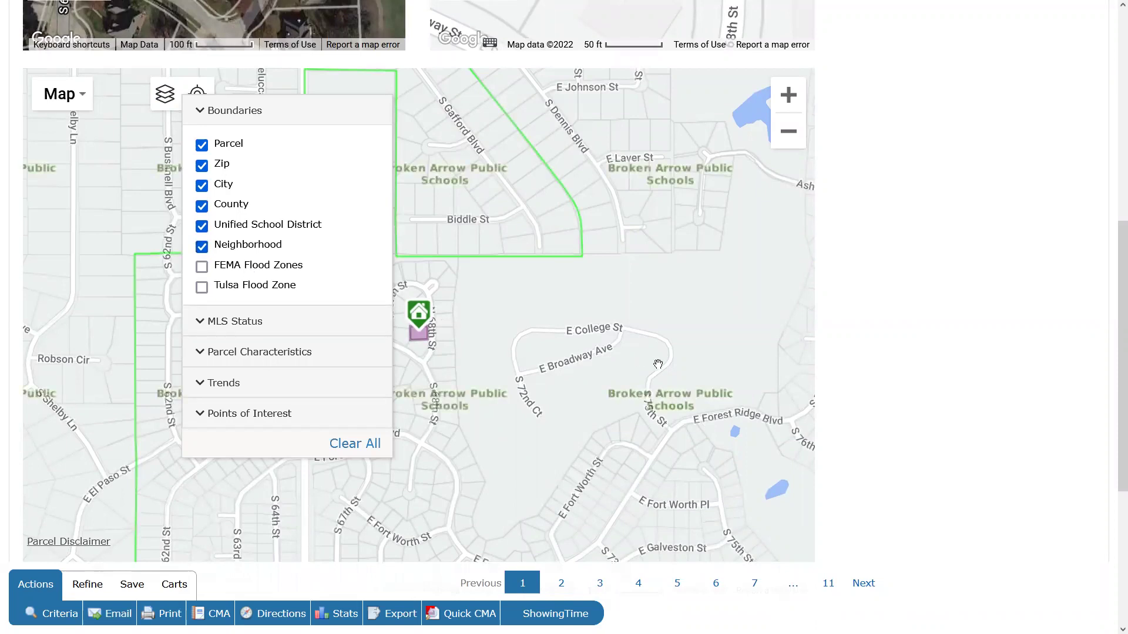
left_click(678, 362)
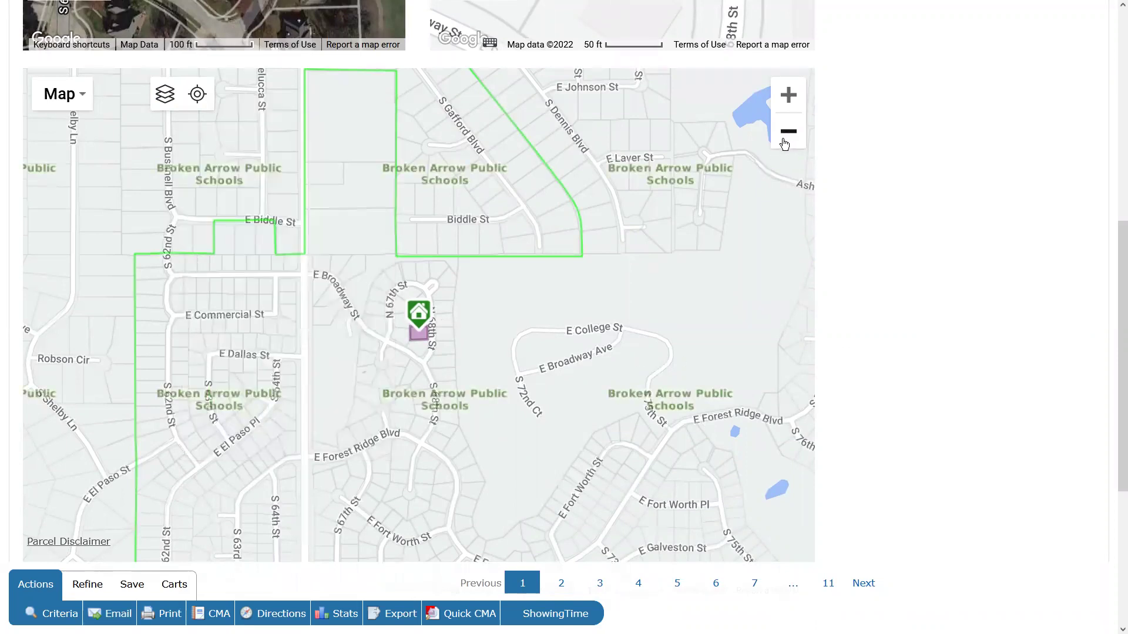
Zoom the area map out twice, then view the Flood Map showing Zone X, SFHA Out.
left_click(785, 143)
left_click(784, 144)
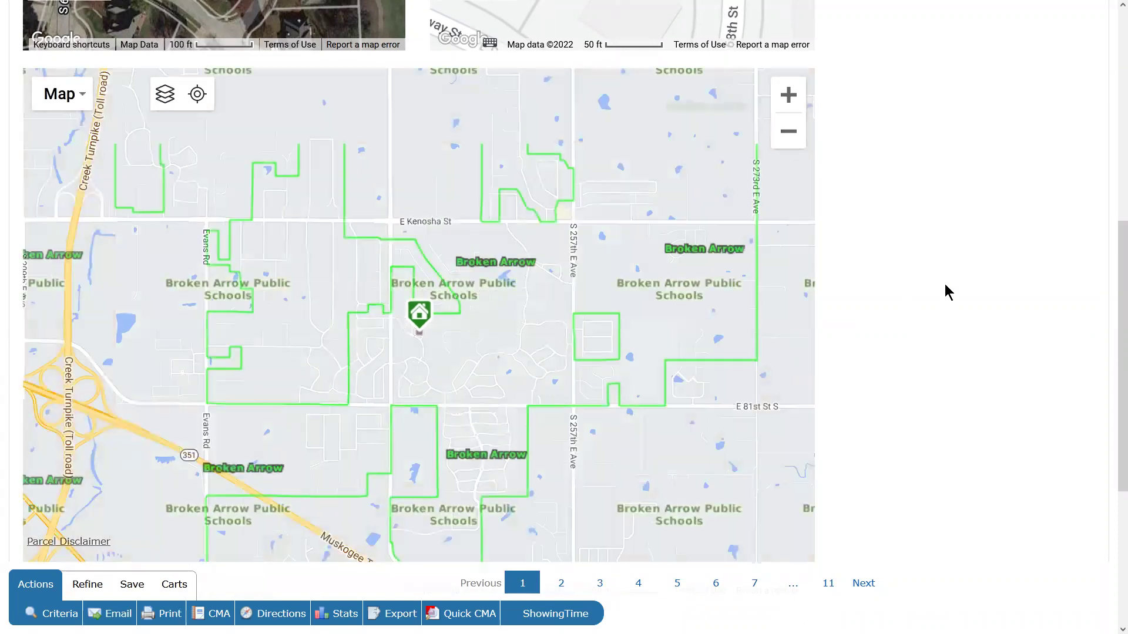
scroll(946, 288, "up", 8)
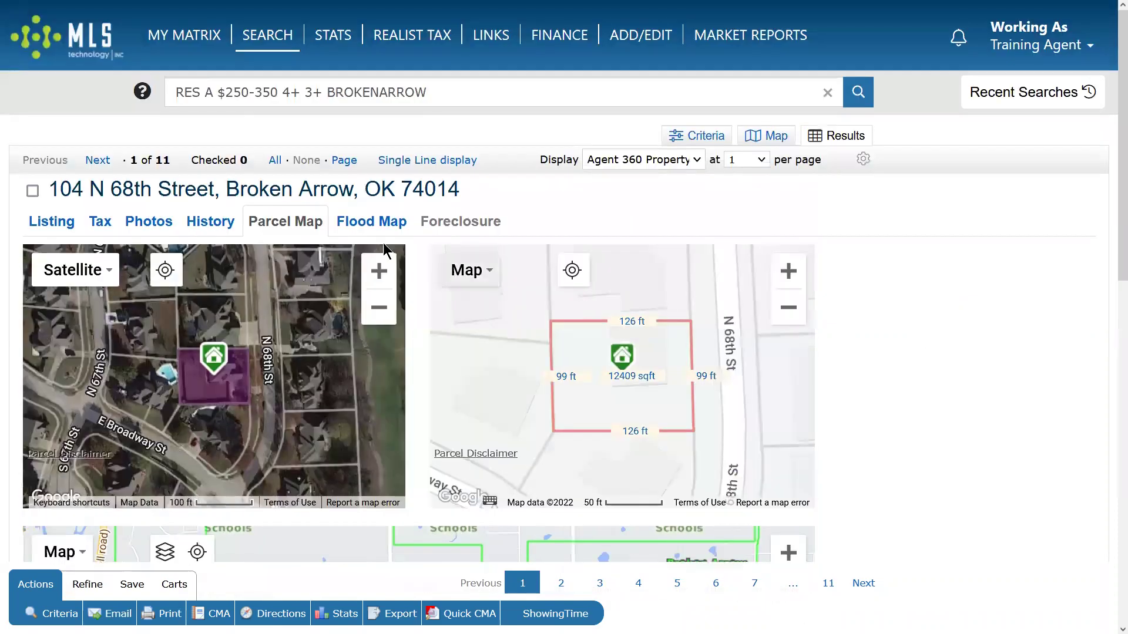
left_click(365, 226)
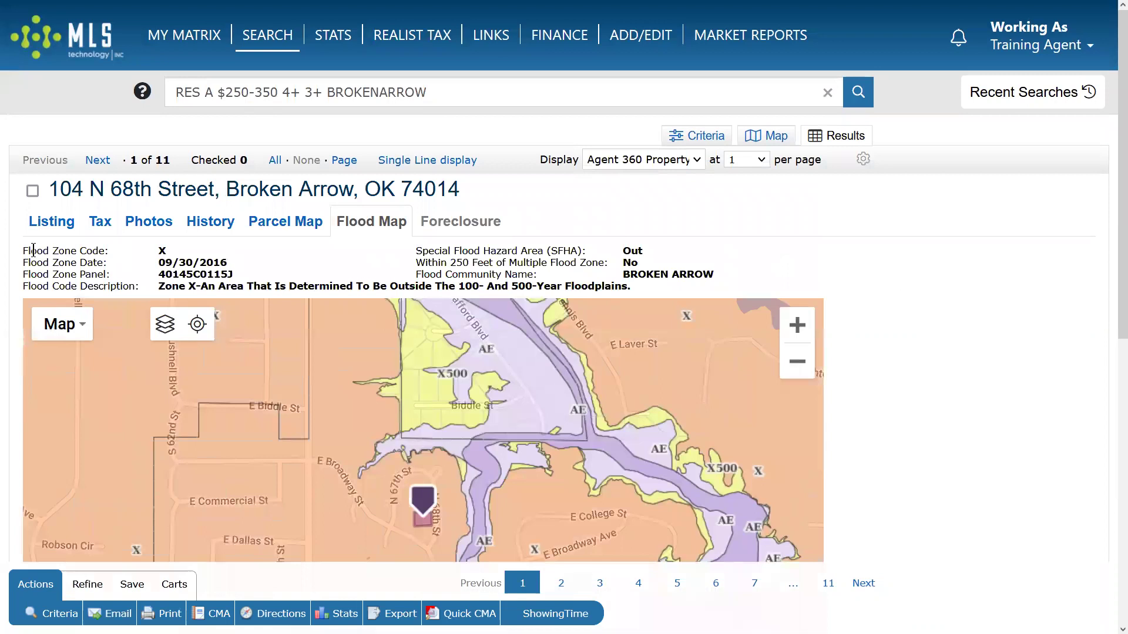
left_click_drag(23, 249, 608, 303)
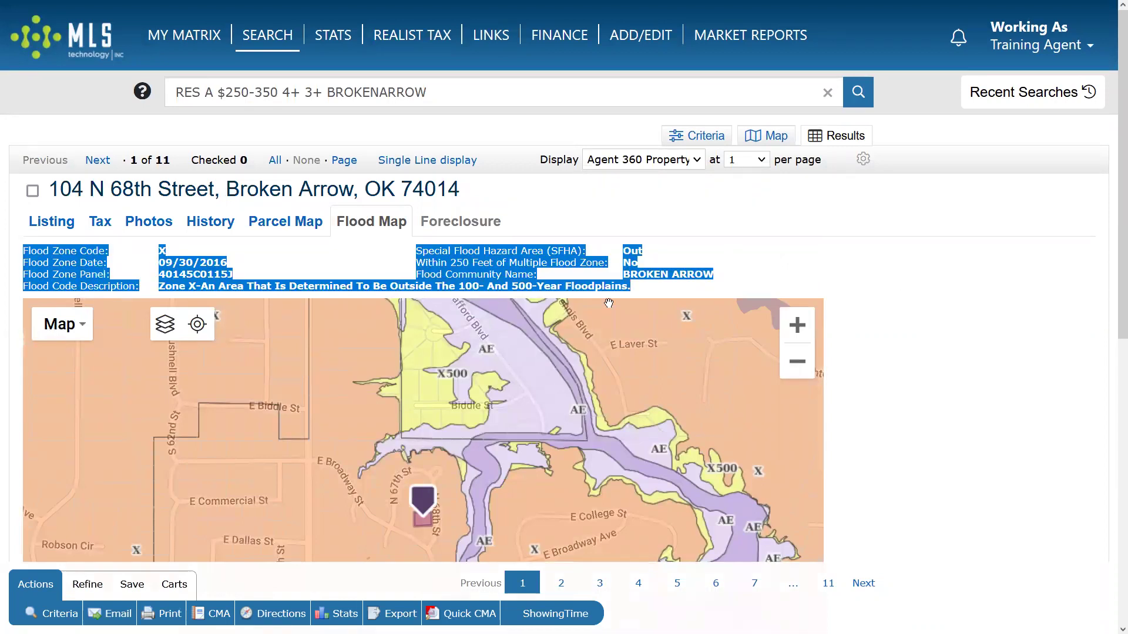
left_click(681, 288)
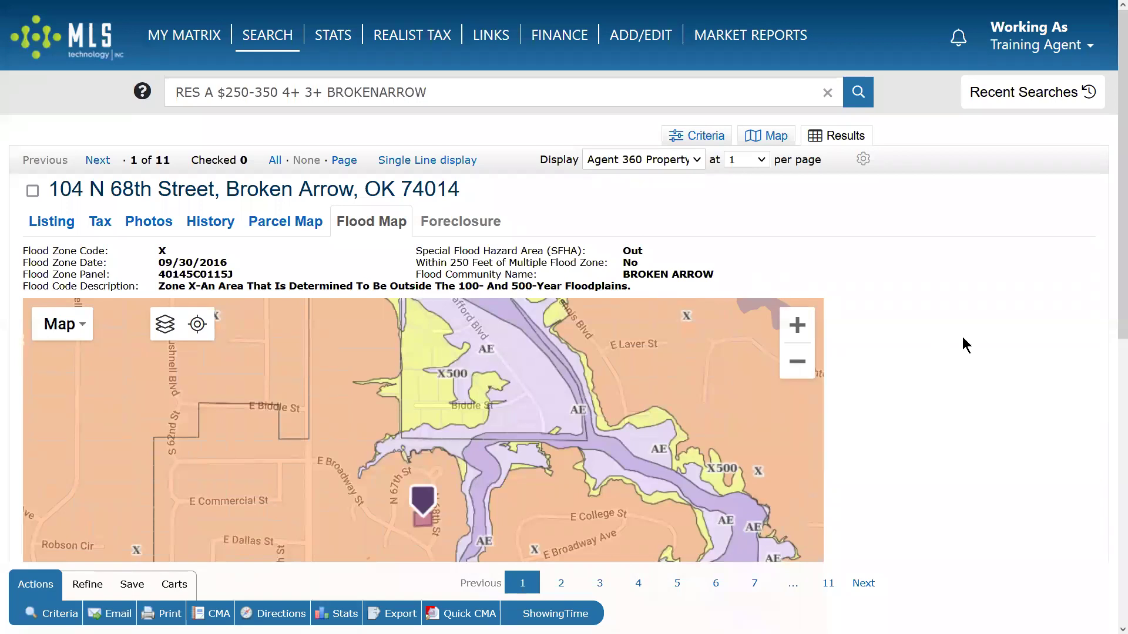
scroll(964, 336, "down", 3)
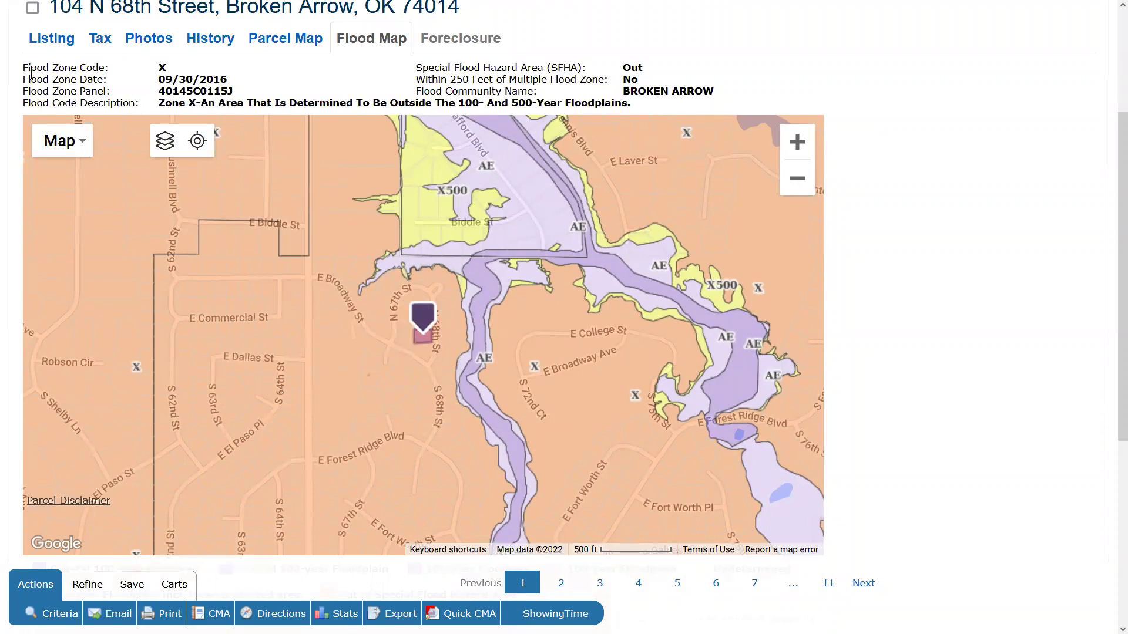
left_click_drag(23, 71, 679, 107)
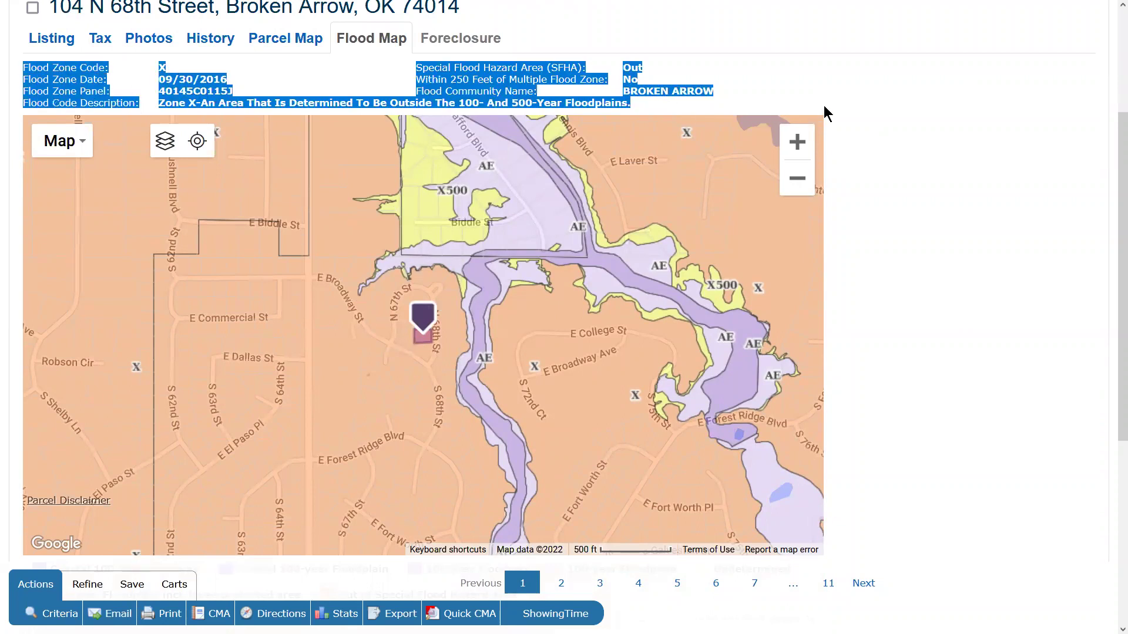
left_click(844, 139)
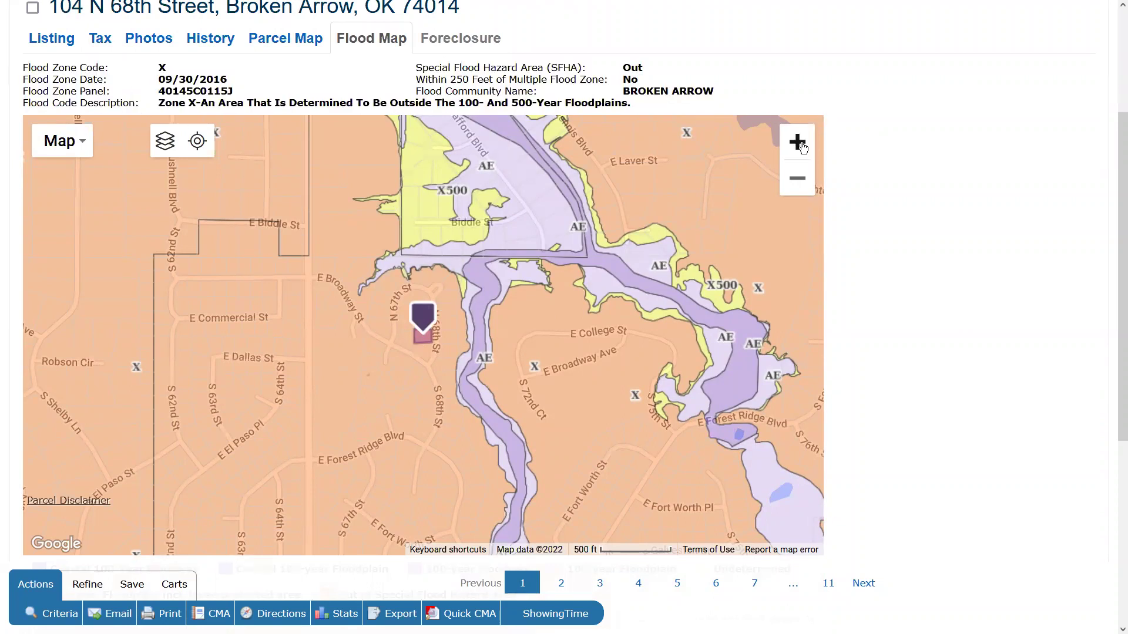
Zoom the flood map in three levels on the lot, then back out to the wider floodplain.
left_click(800, 144)
left_click(800, 144)
left_click(800, 145)
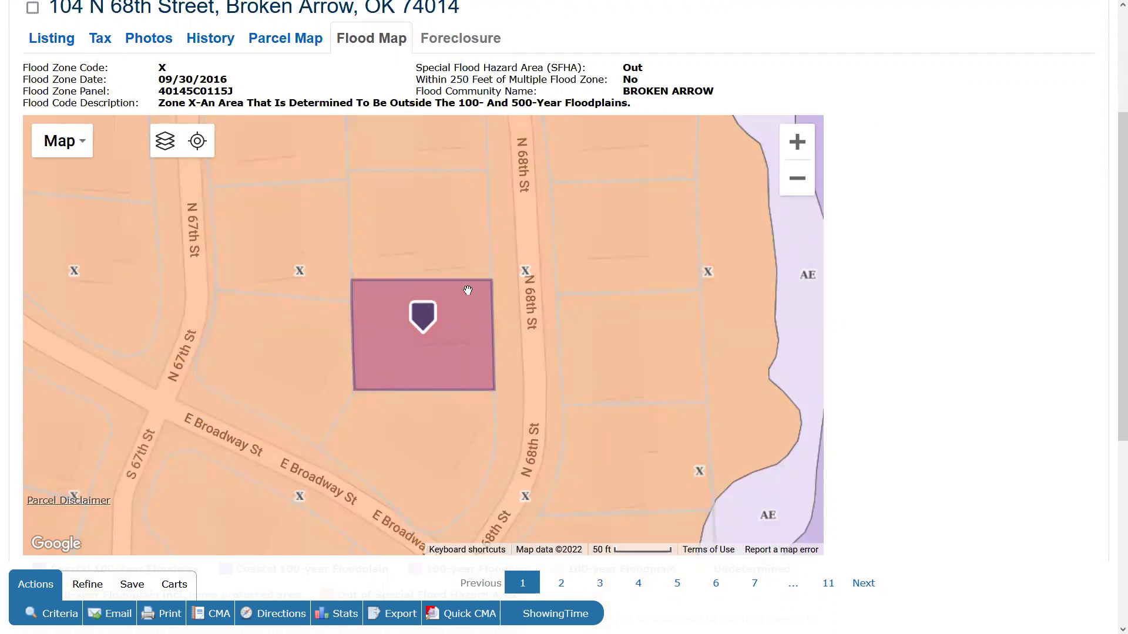
left_click(786, 188)
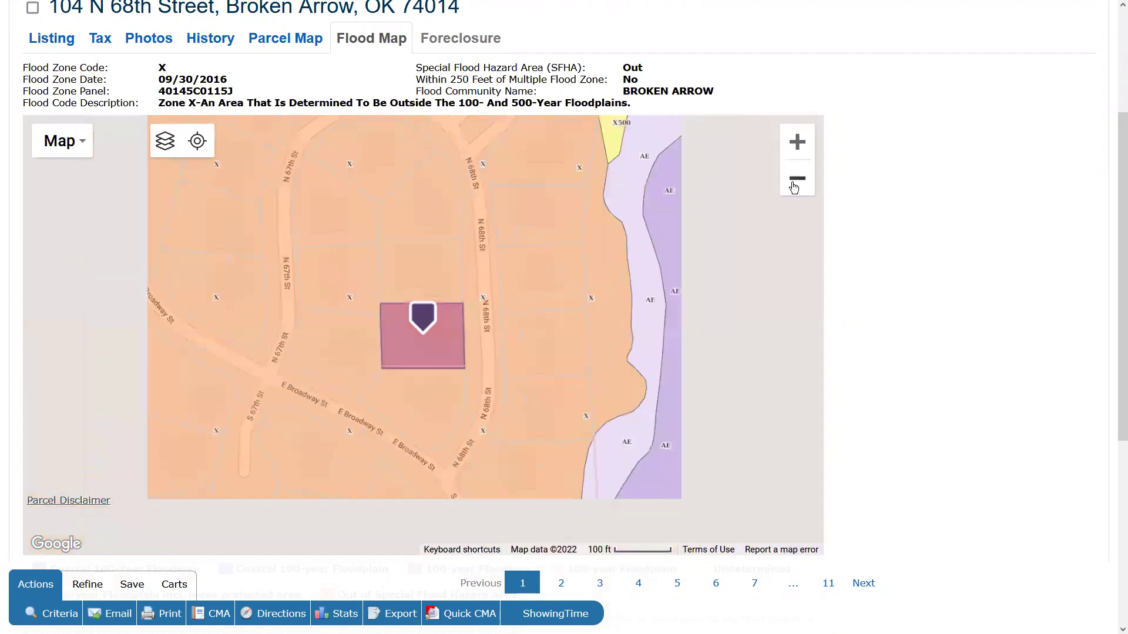
left_click(793, 187)
left_click(794, 187)
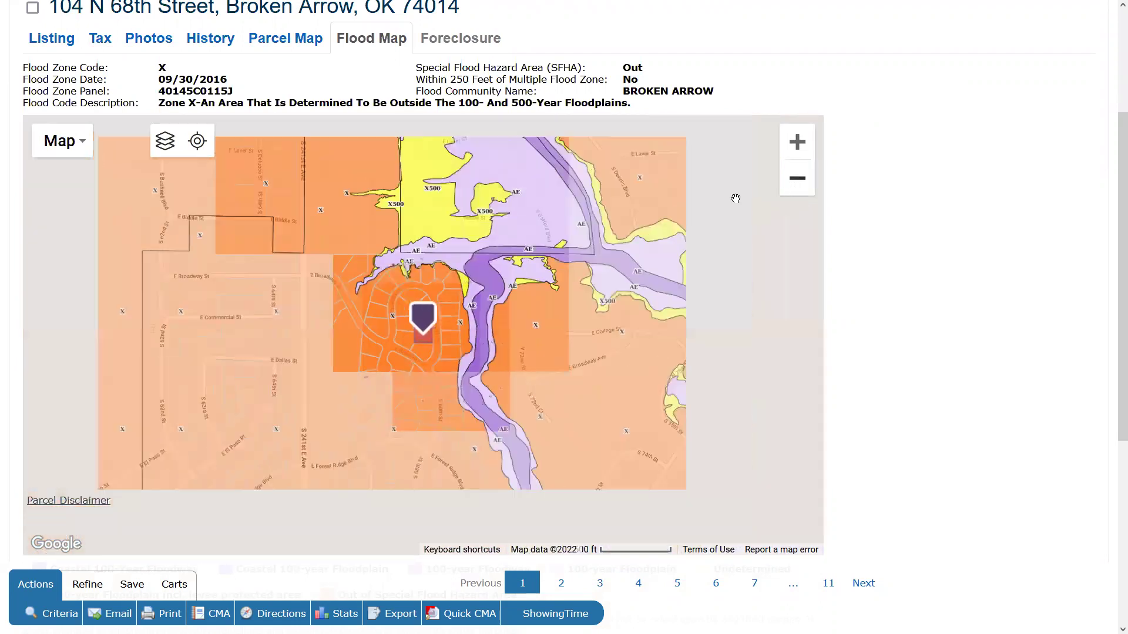
Add the Tulsa Flood Zone overlay and pan the zoomed-out map toward the Creek Turnpike.
left_click(165, 141)
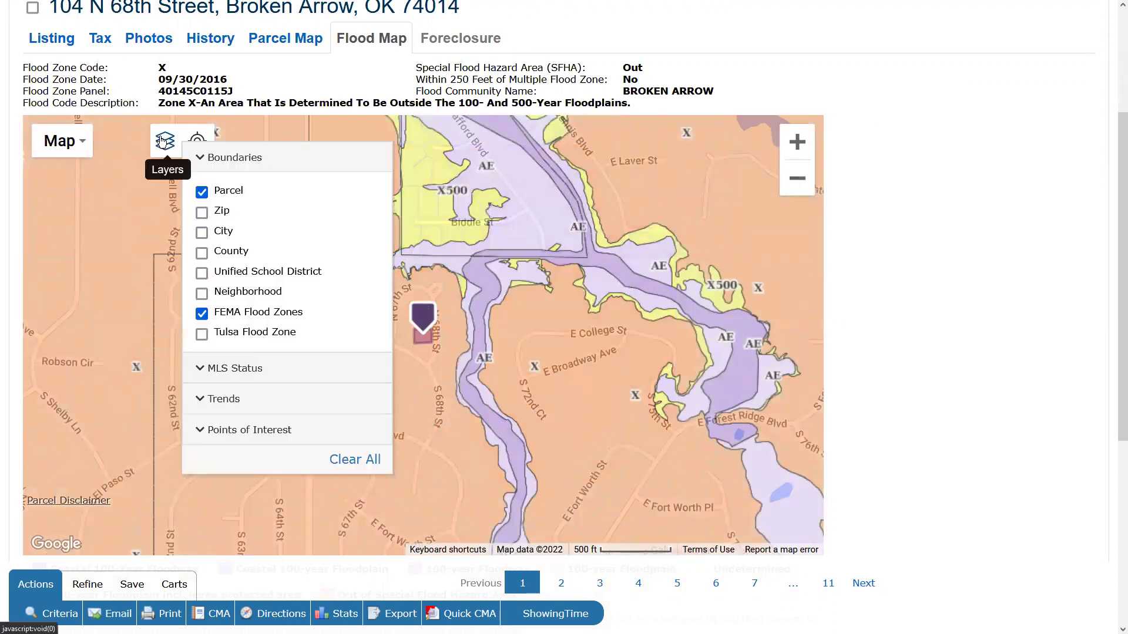
left_click(201, 334)
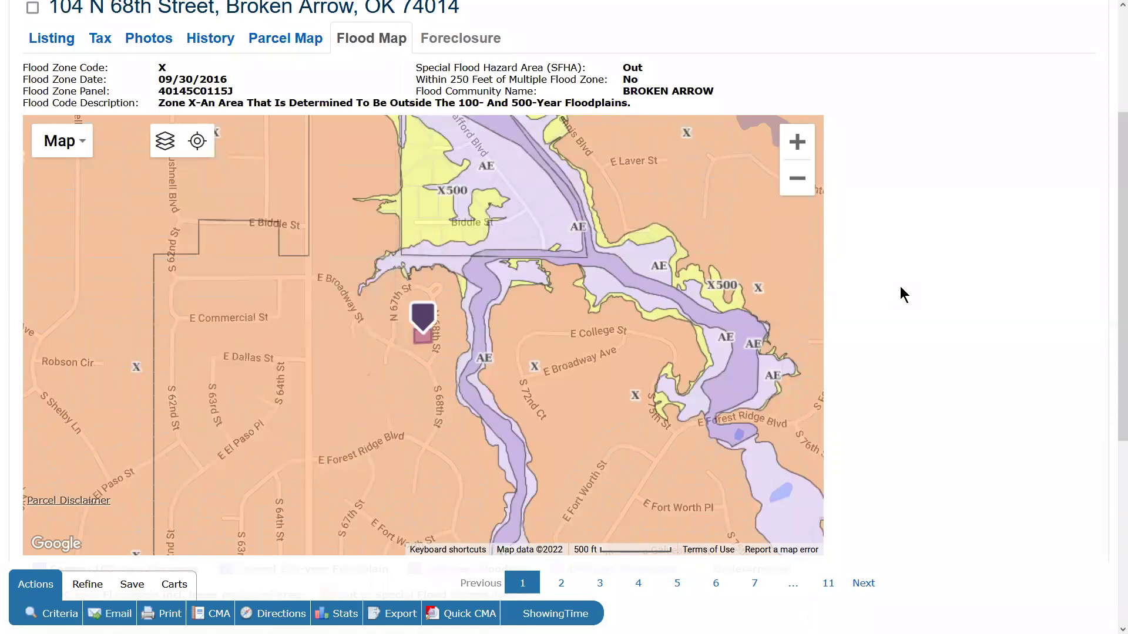
left_click(800, 176)
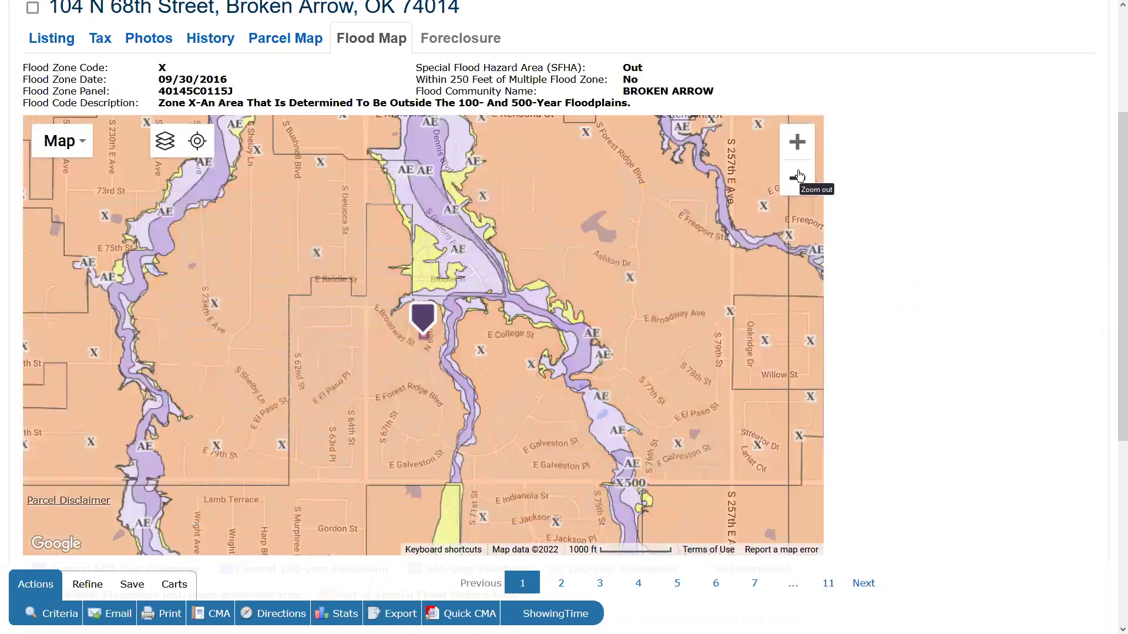
left_click(800, 176)
left_click_drag(446, 247, 866, 498)
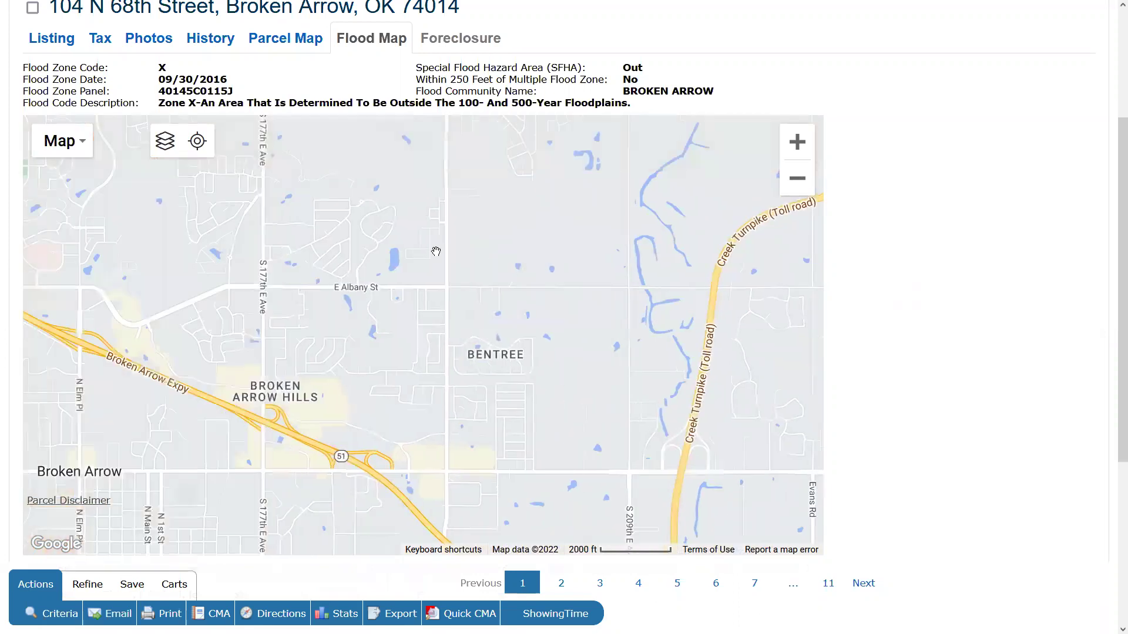
Pan past Bentree toward Jenks, zoom on Arkansas River flood zones, then return to full listing details.
left_click(799, 143)
left_click_drag(763, 223, 342, 260)
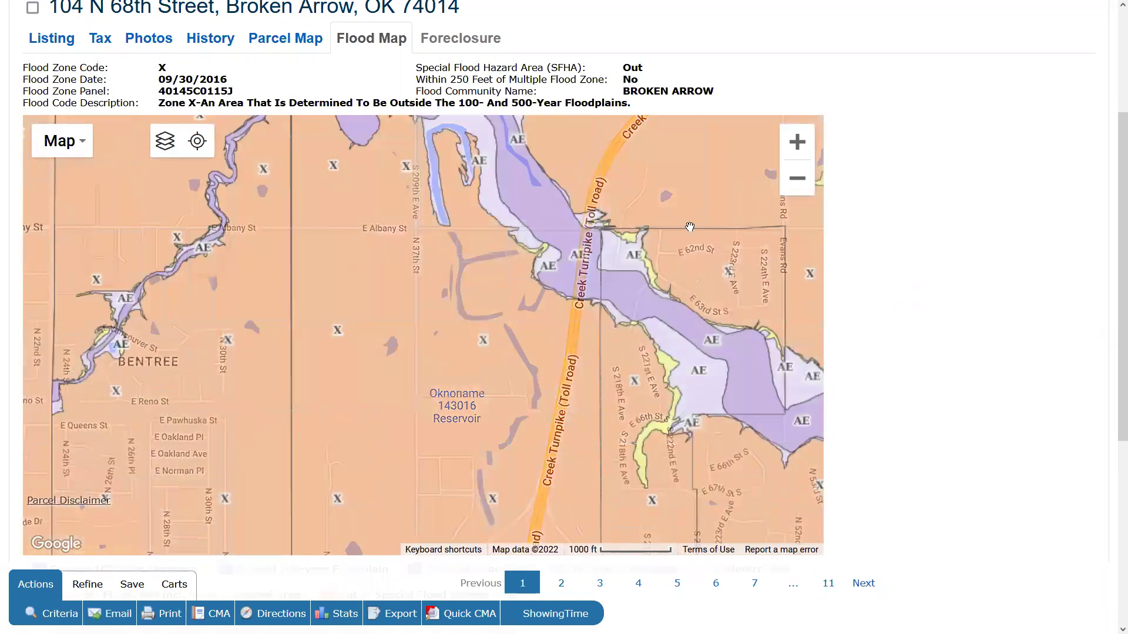
left_click(805, 179)
left_click(805, 179)
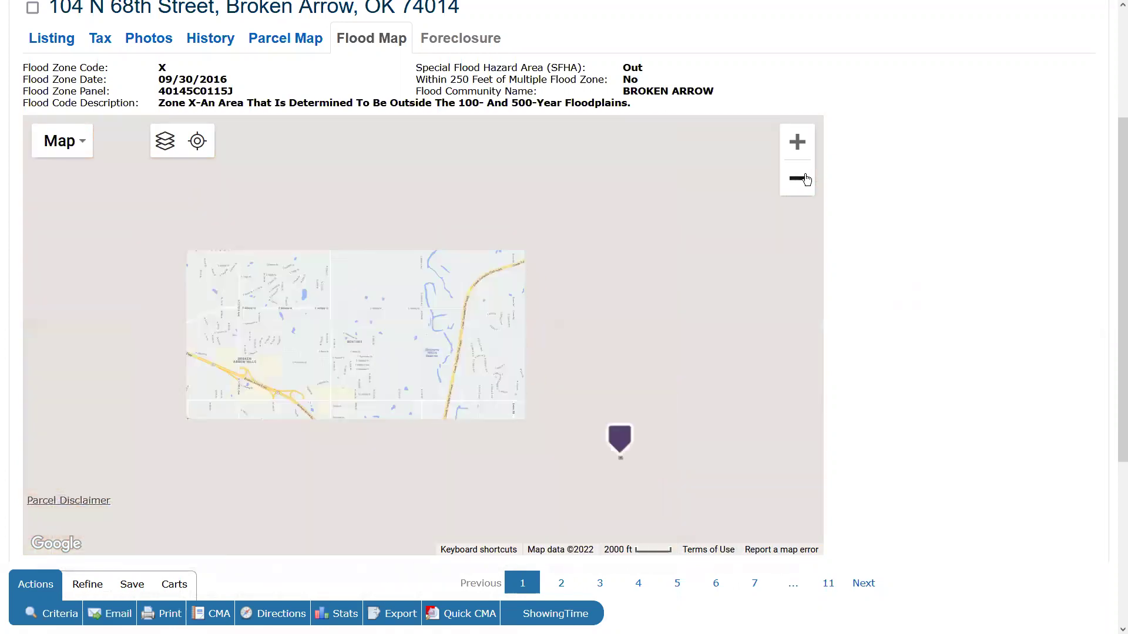
left_click(805, 179)
mouse_move(475, 291)
left_mouse_down()
mouse_move(487, 335)
mouse_move(558, 348)
mouse_move(816, 331)
left_mouse_up()
left_click_drag(576, 329, 734, 195)
left_click(805, 144)
left_click(805, 144)
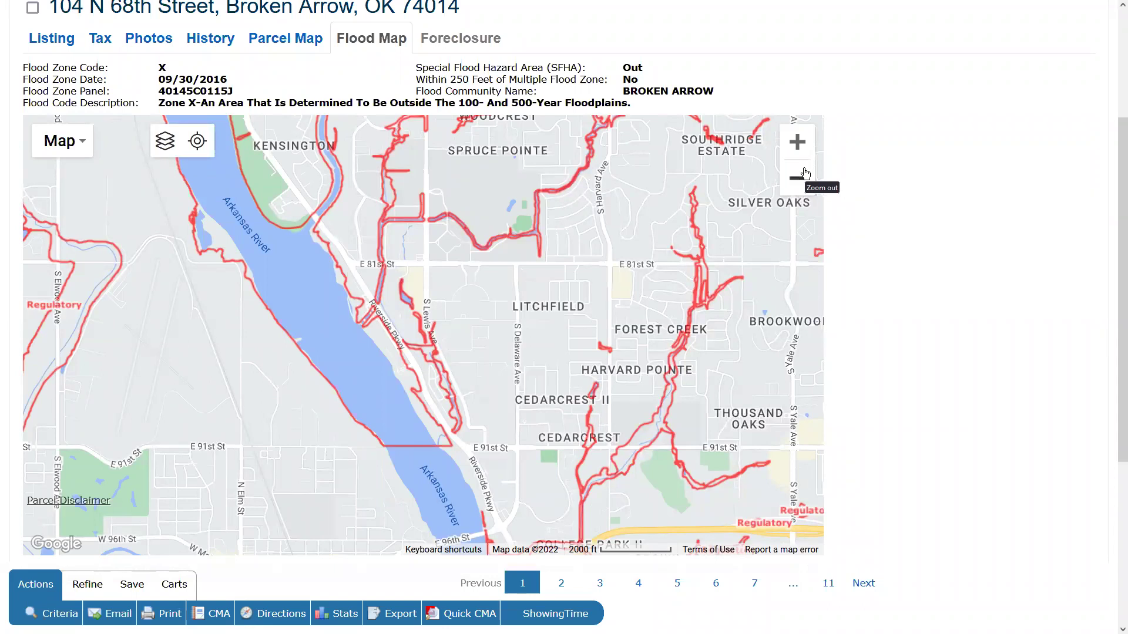
scroll(978, 241, "up", 3)
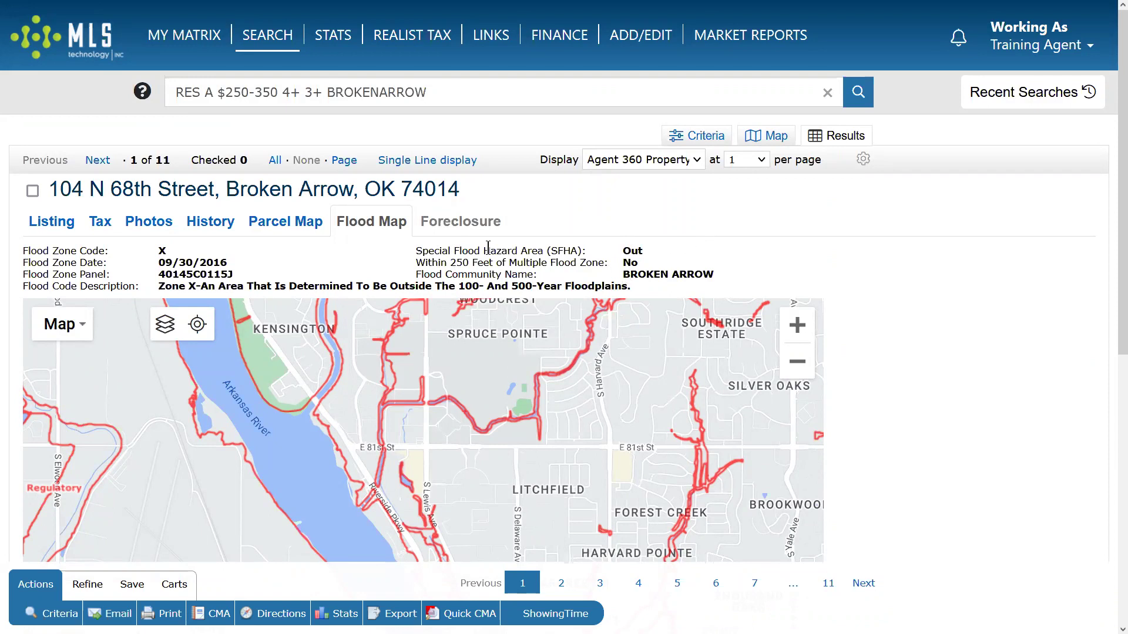
left_click(47, 222)
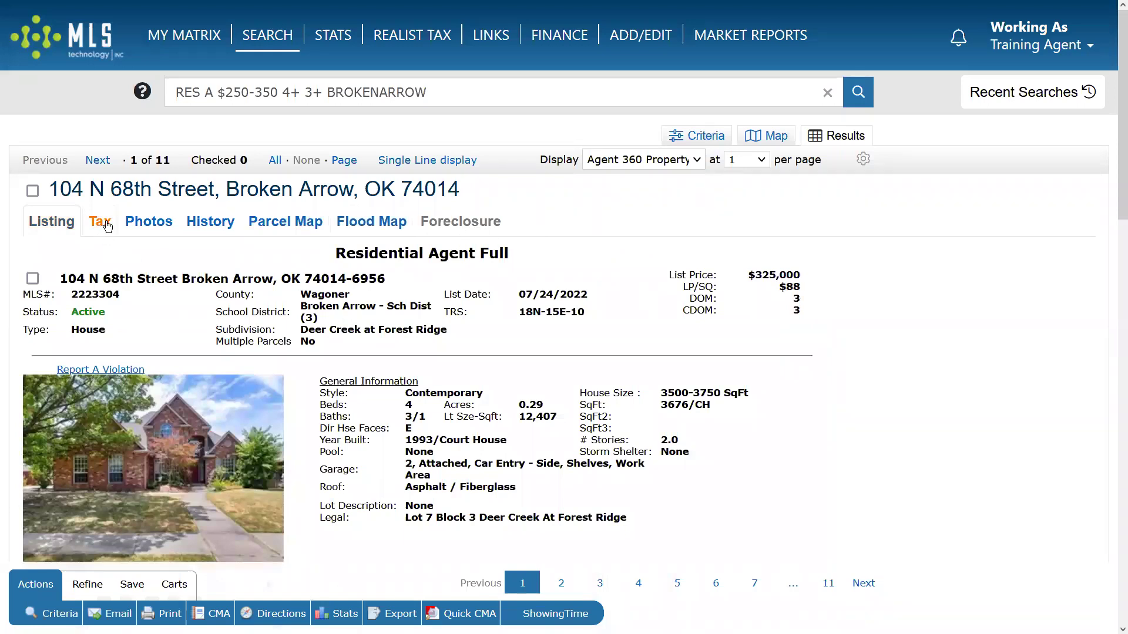
left_click(166, 223)
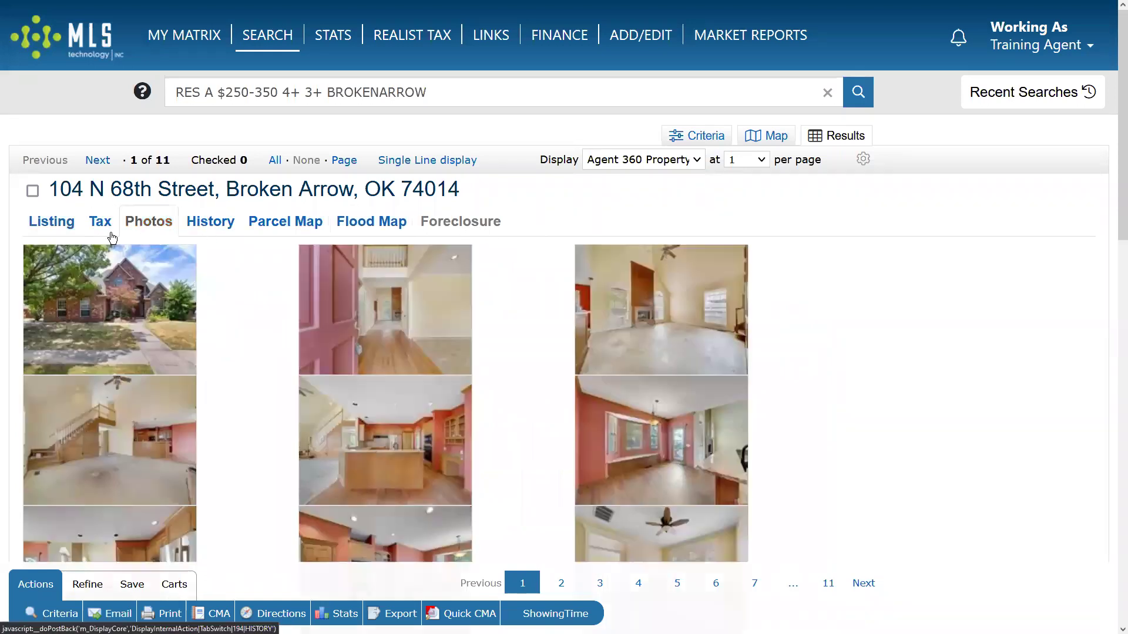
left_click(96, 161)
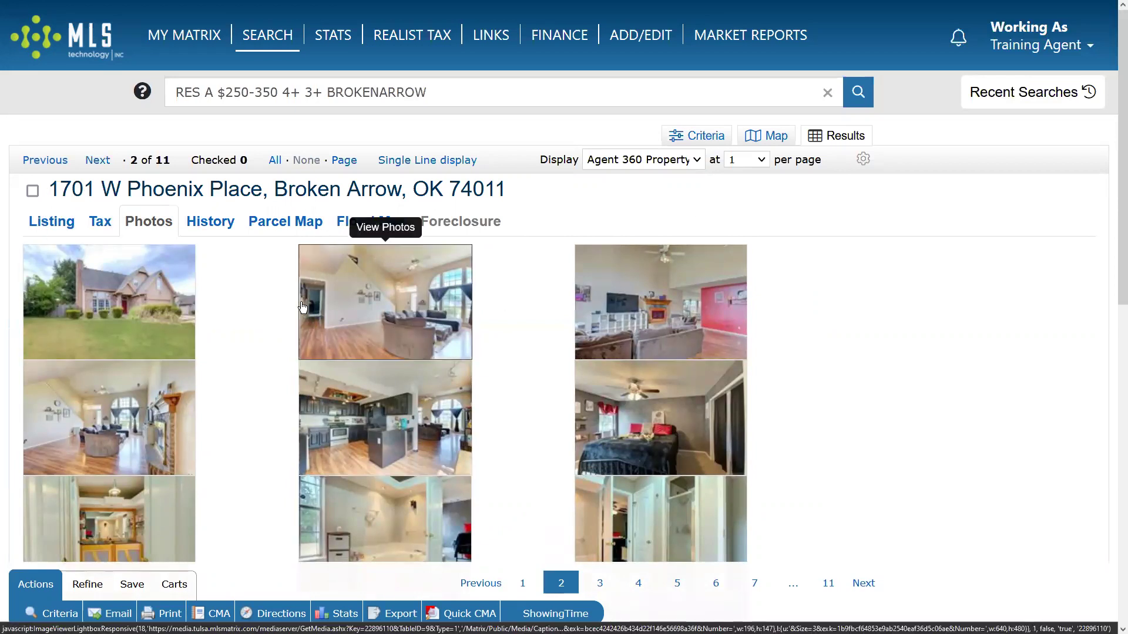
left_click(209, 229)
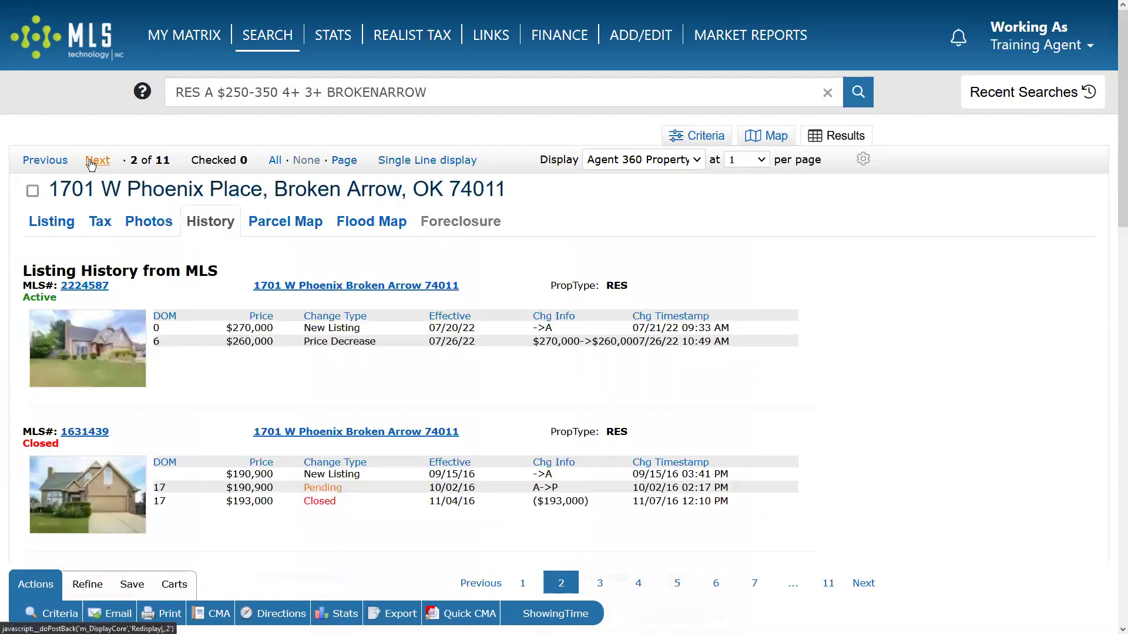
left_click(92, 162)
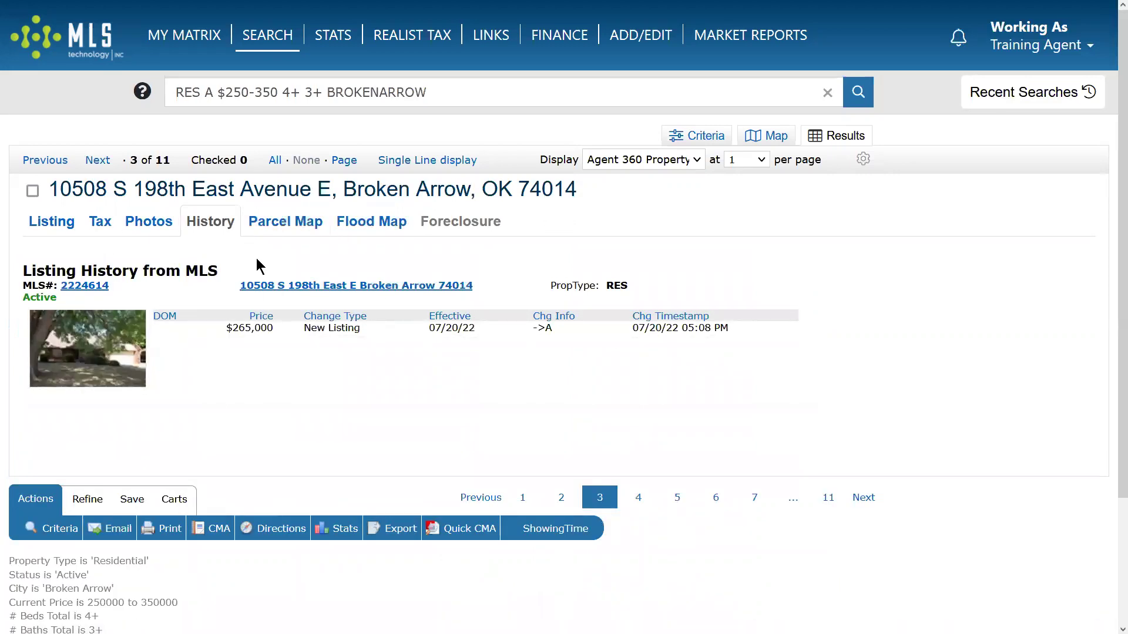
left_click(52, 221)
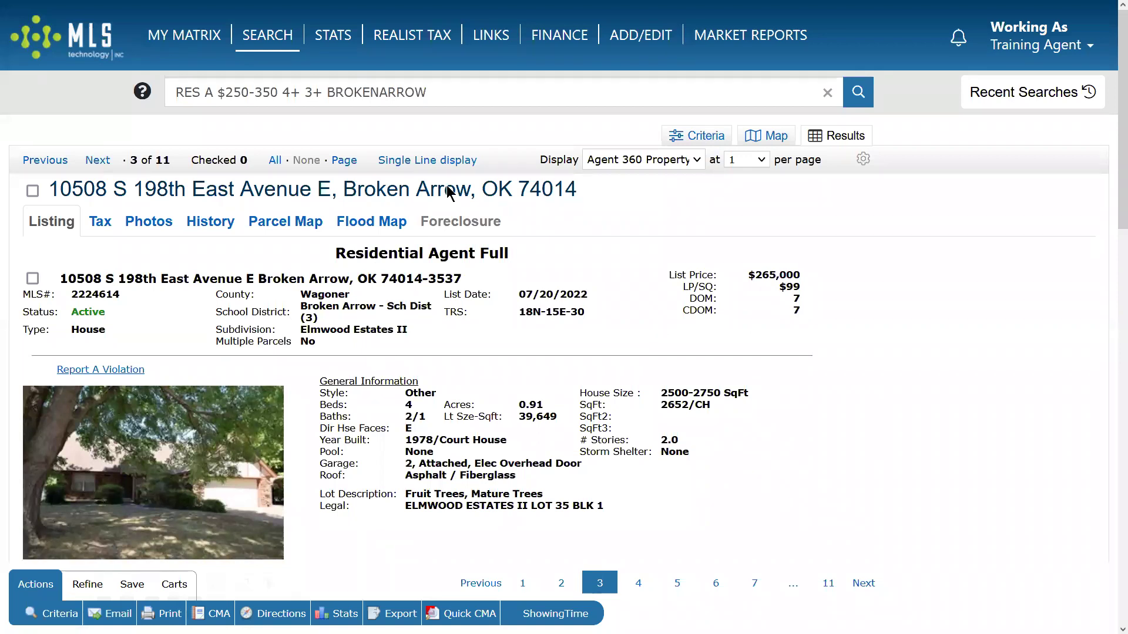
left_click(427, 159)
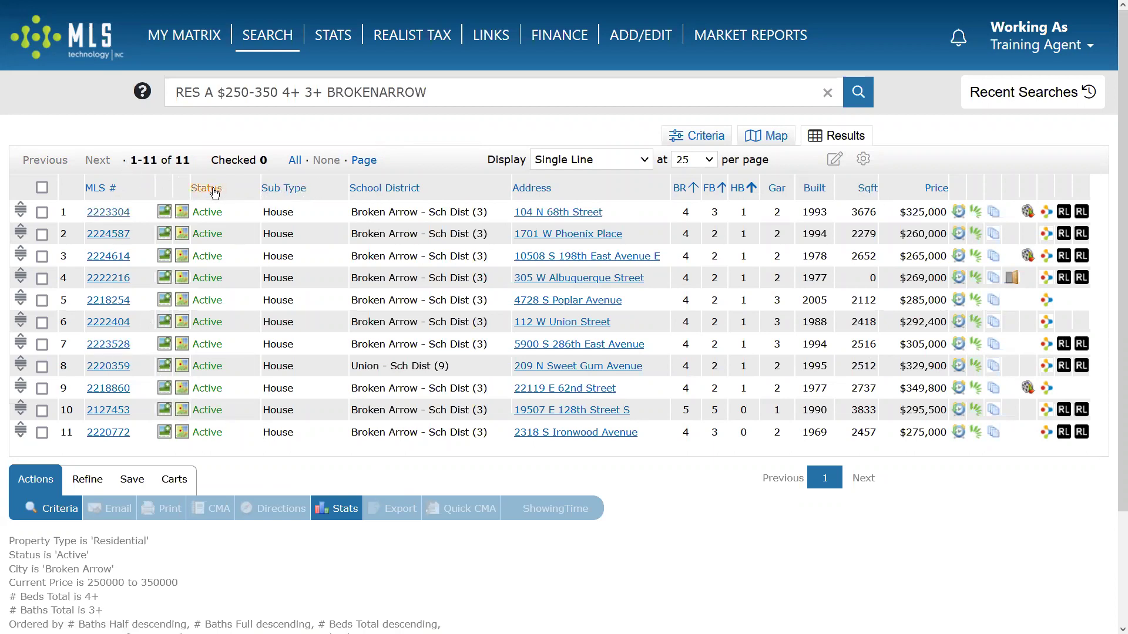
Reorder columns so Price and Address follow Sub Type, ahead of School District.
mouse_move(241, 189)
left_mouse_down()
mouse_move(485, 188)
mouse_move(217, 187)
mouse_move(241, 188)
left_mouse_up()
left_click_drag(615, 190, 445, 191)
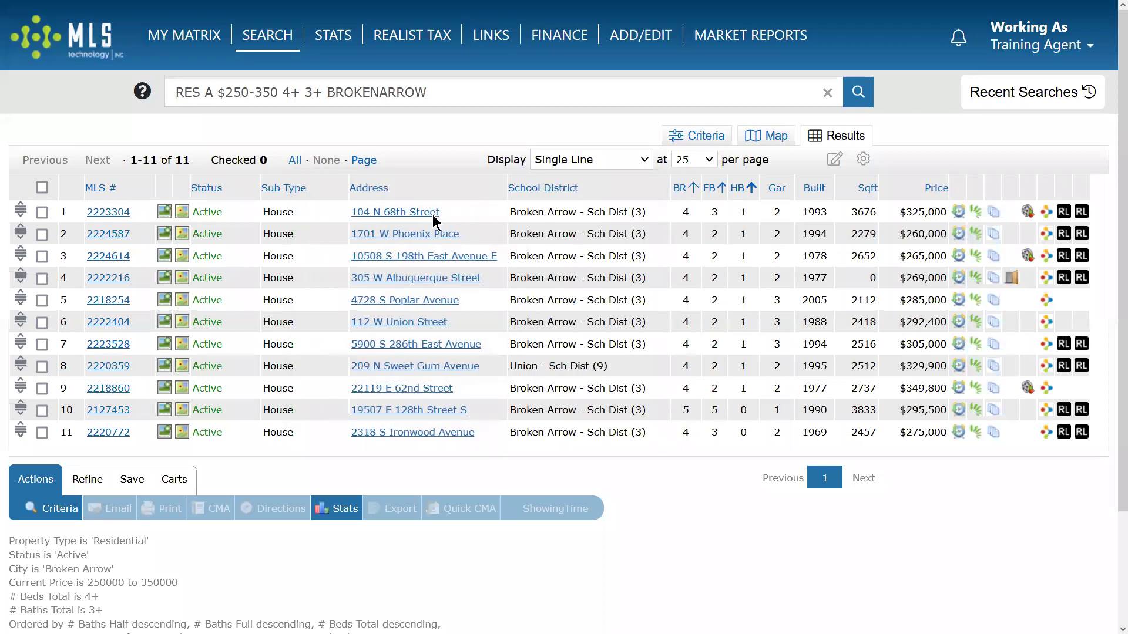
left_click_drag(906, 185, 381, 216)
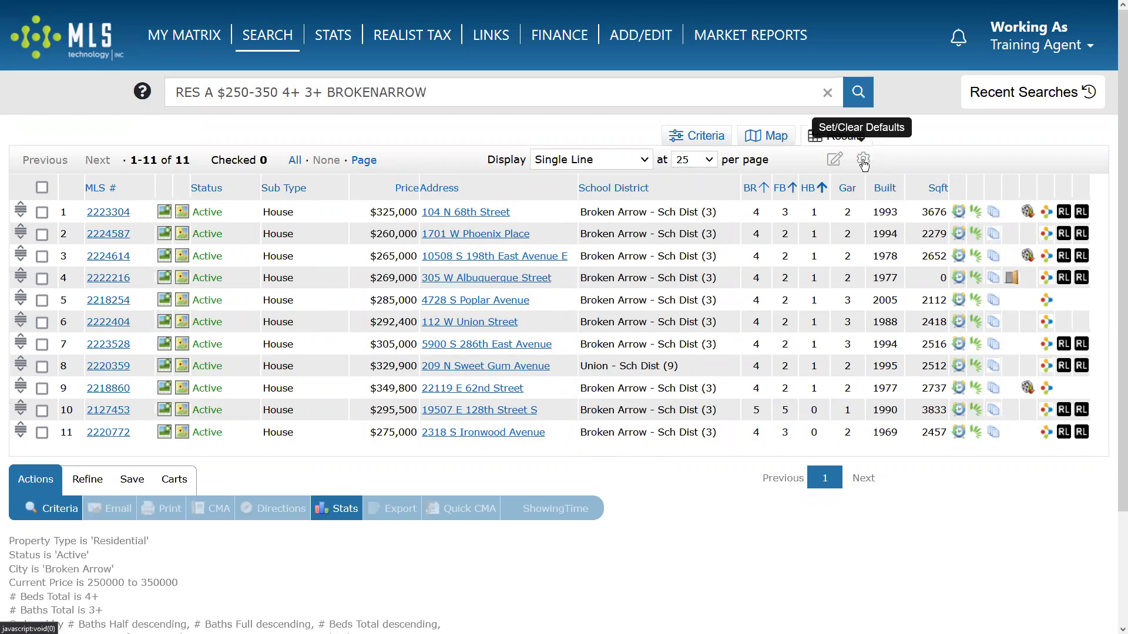
Save this layout as the search starting default, then reset to the system search defaults.
left_click(862, 161)
left_click(703, 169)
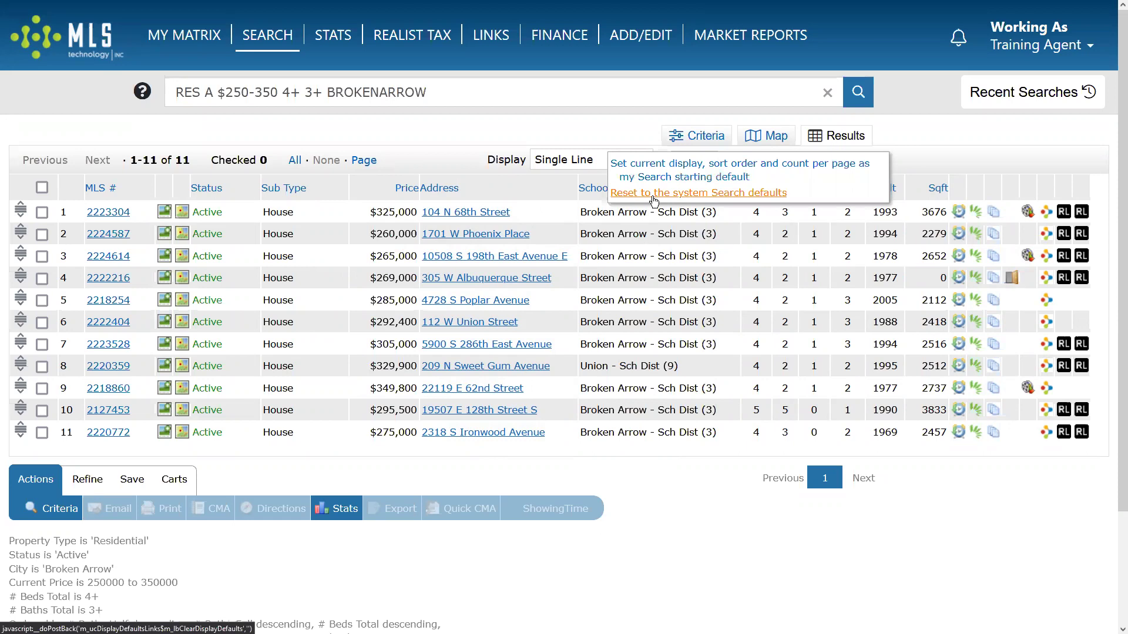
left_click(653, 198)
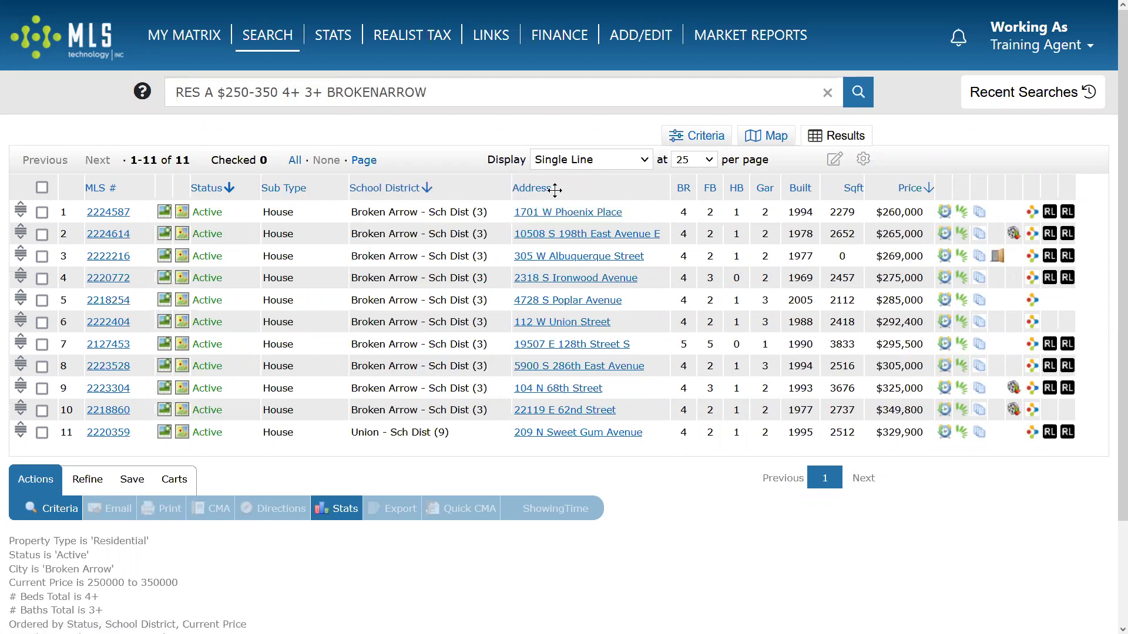
Move Address before School District and open School District's settings (185-pixel width, left alignment).
left_click_drag(596, 184, 545, 192)
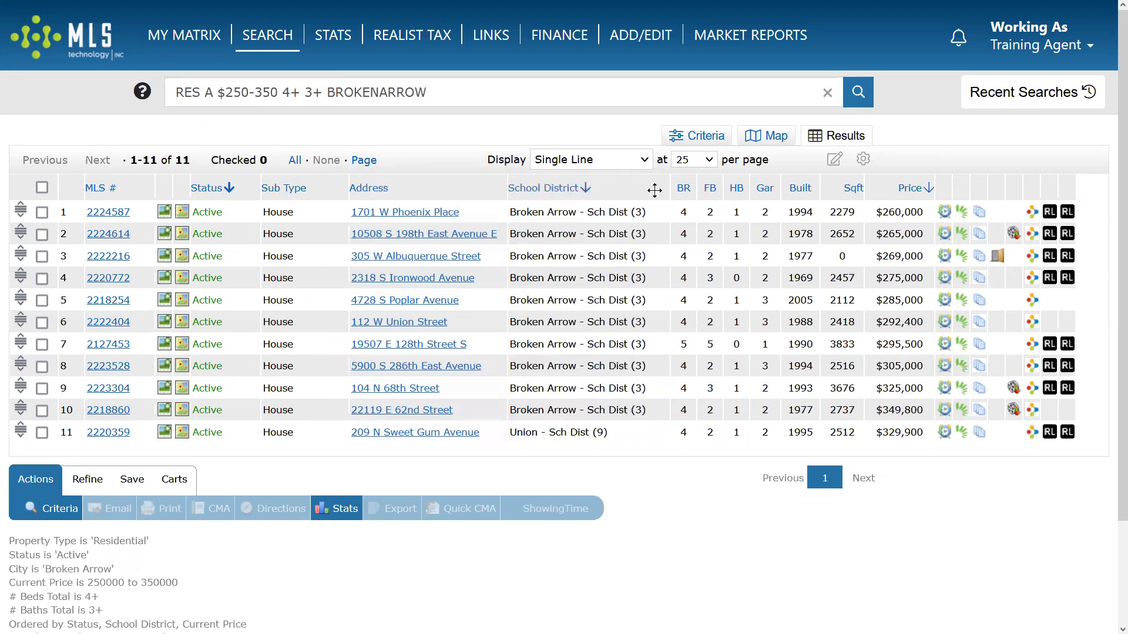
left_click(654, 190)
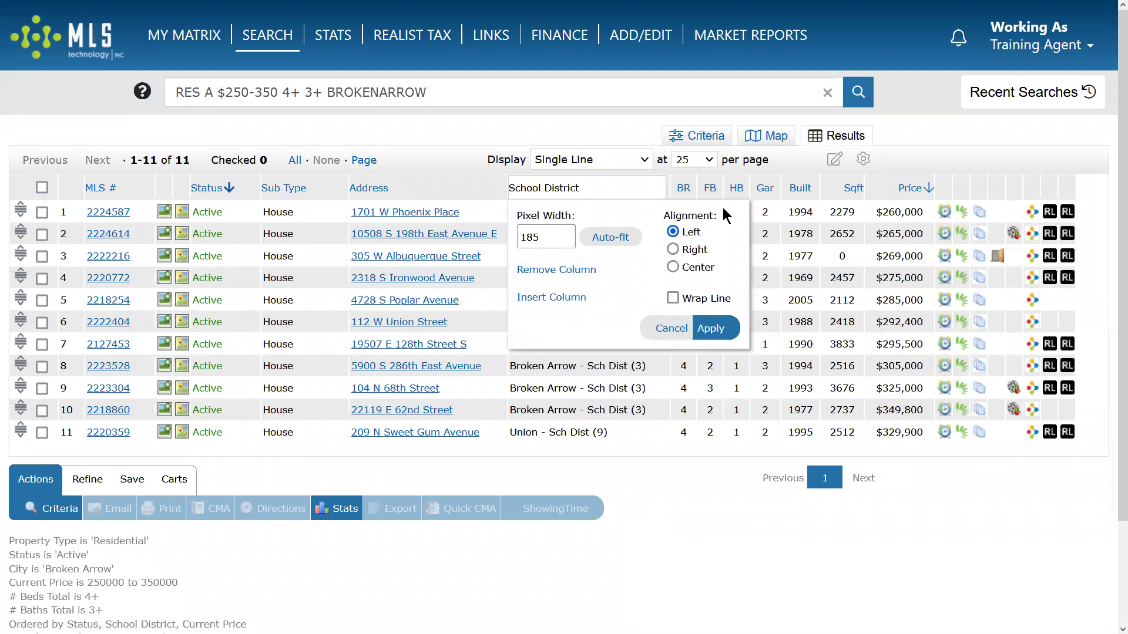
Insert an Acres column into the Single Line table just before the bedroom count.
left_click(545, 297)
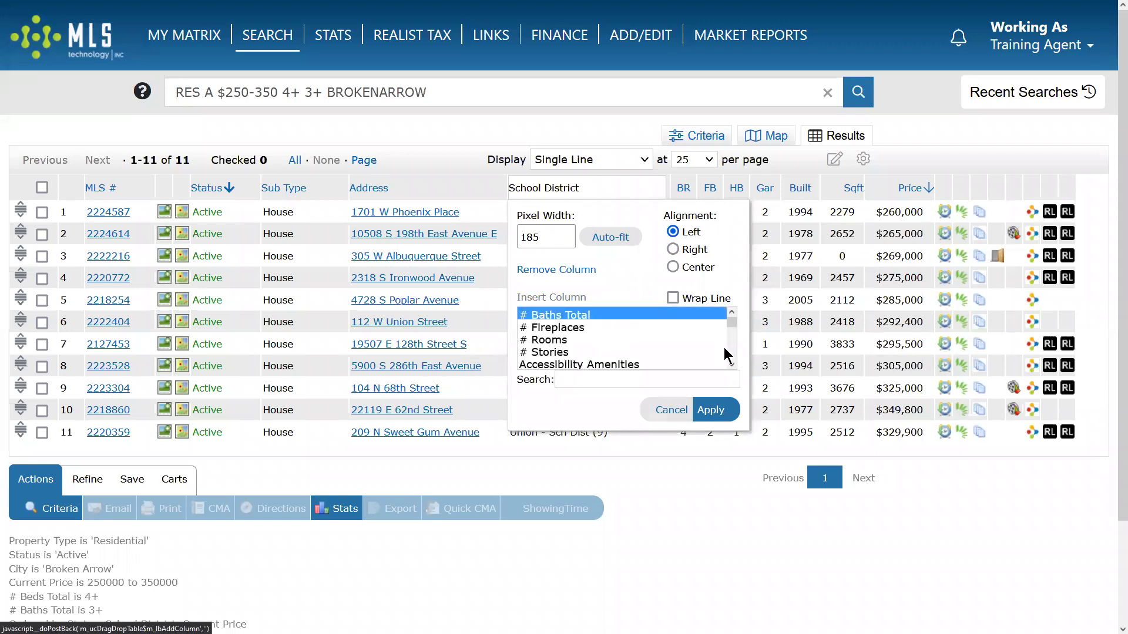
left_click(731, 365)
left_click(541, 342)
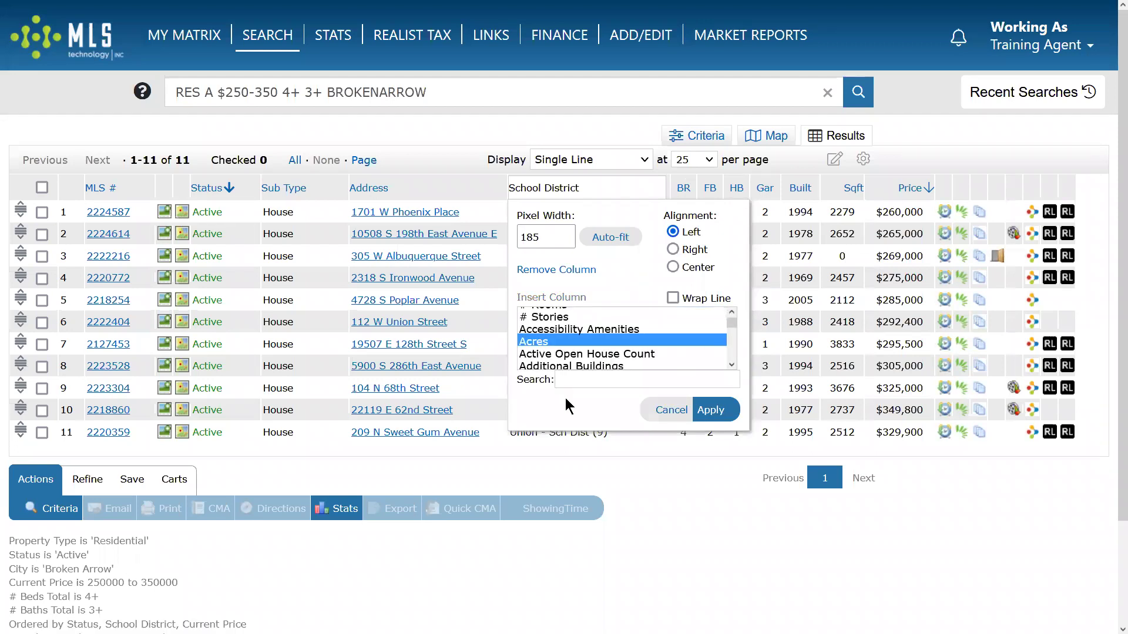
left_click(708, 411)
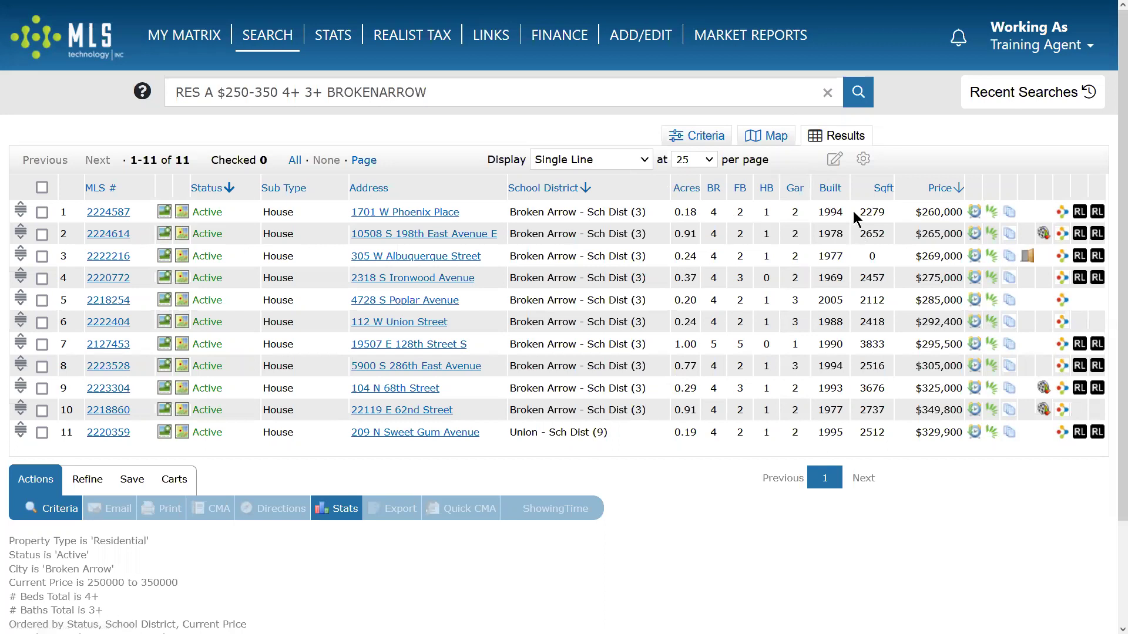
left_click(834, 160)
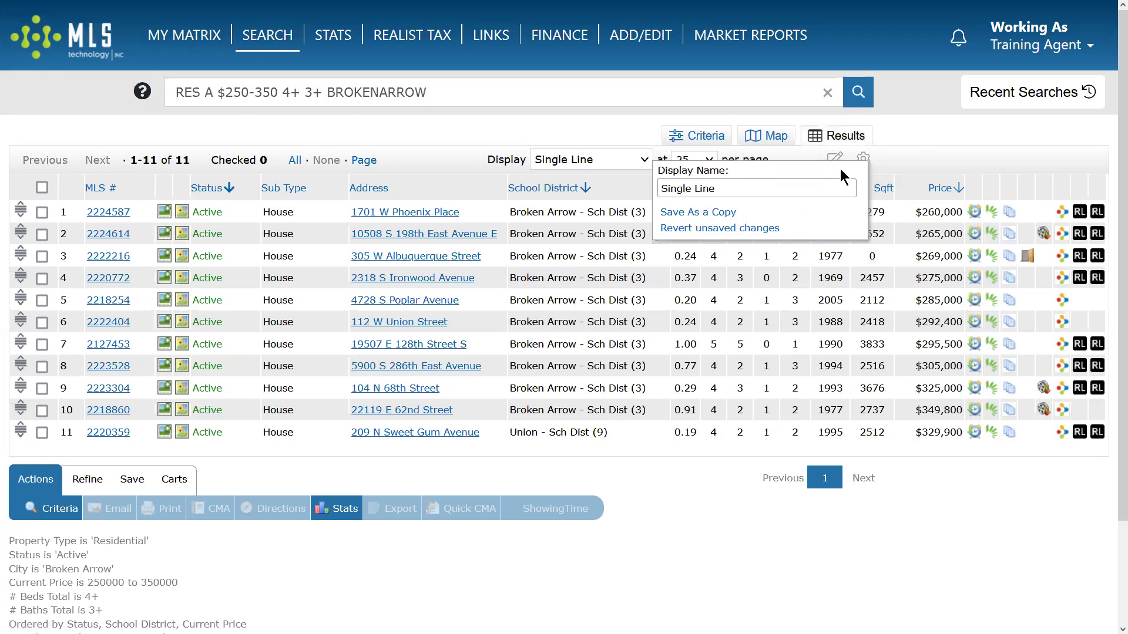
Save the current layout as a new personal display named 'Simple with Acres'.
left_click(689, 504)
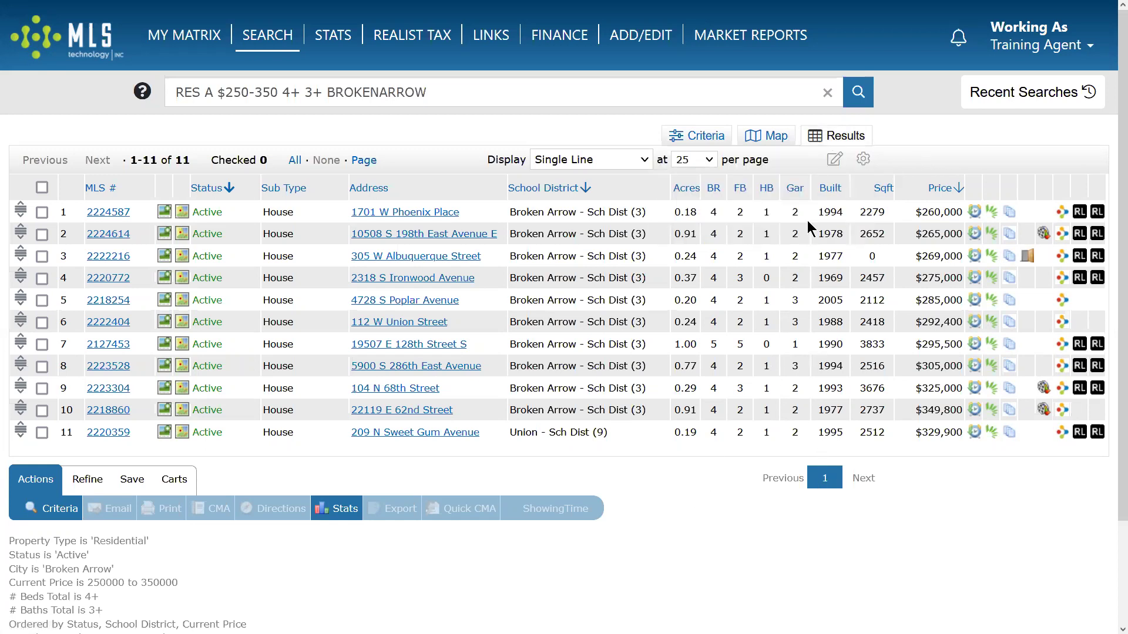
left_click(837, 160)
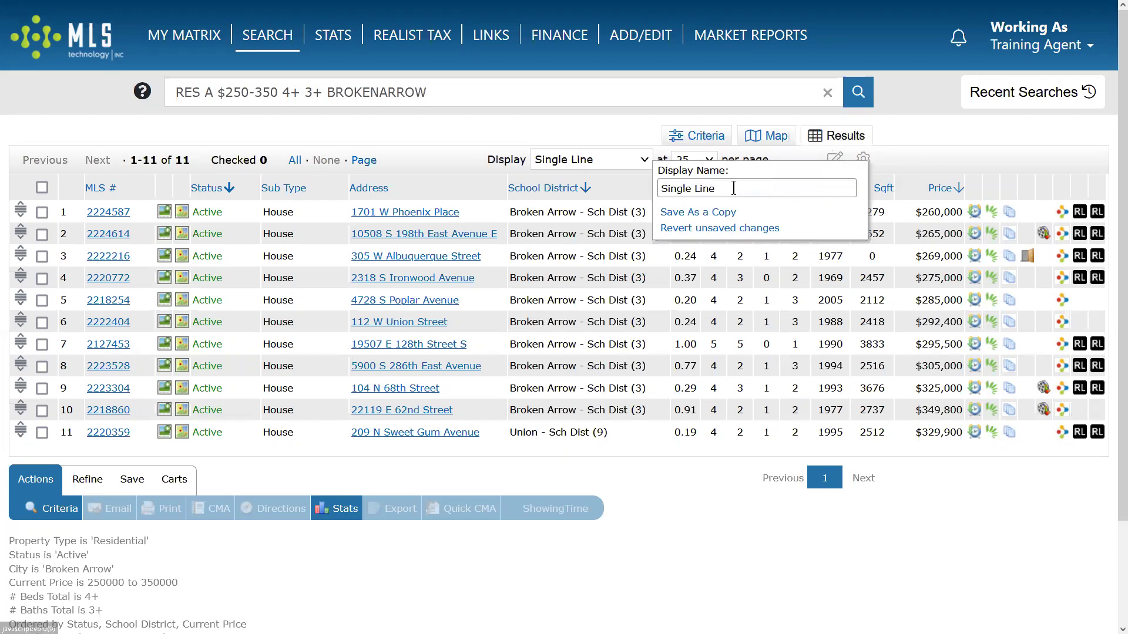
type("Simp")
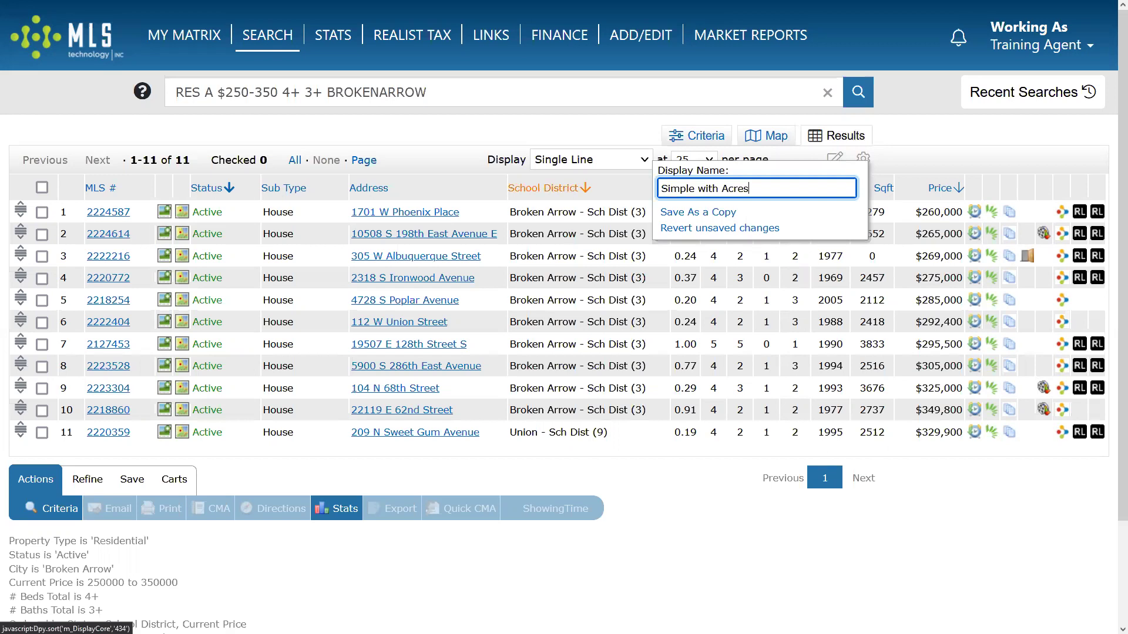
type("le with Acres")
left_click(687, 212)
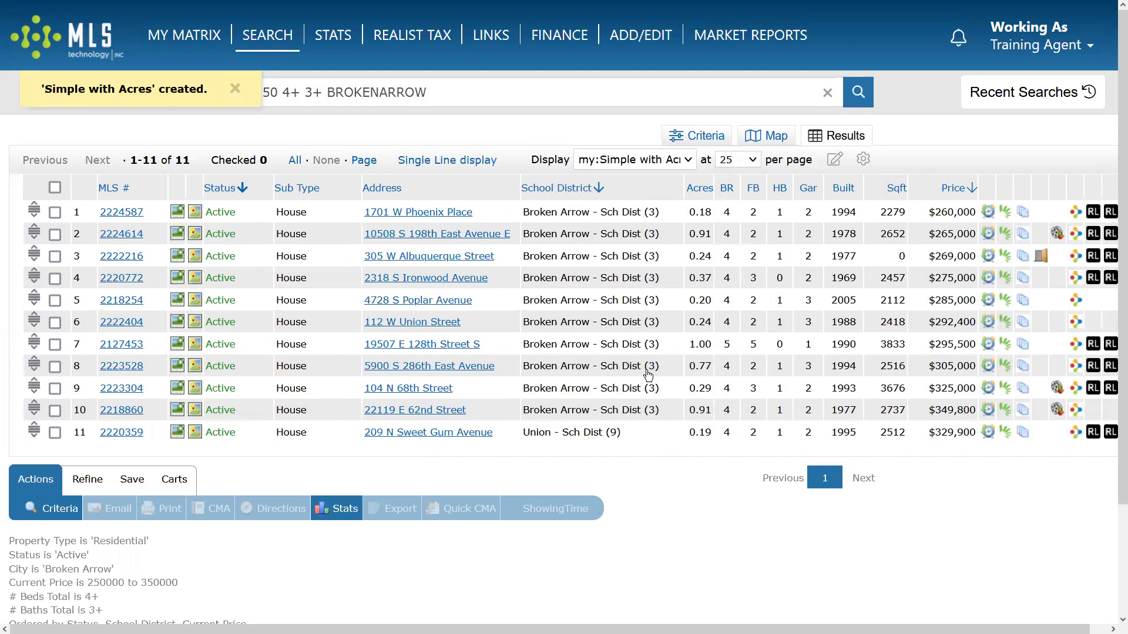
Switch through Single Line and my:Houses (Sub and Acres), ending on the my:Simple with Acres display.
left_click(687, 161)
scroll(665, 384, "down", 2)
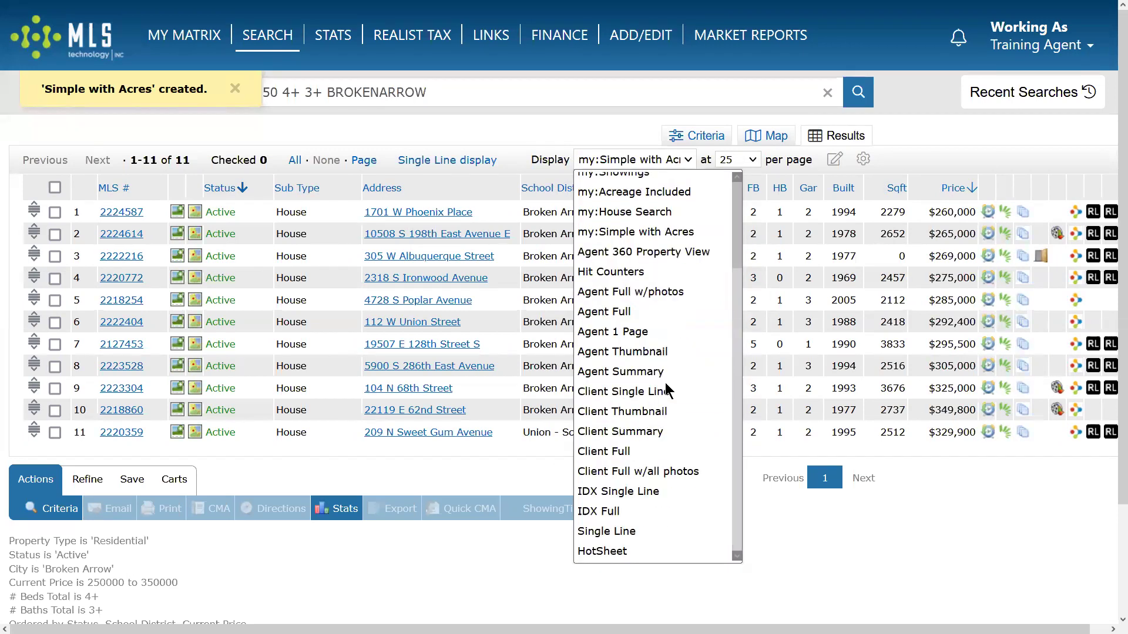
left_click(641, 532)
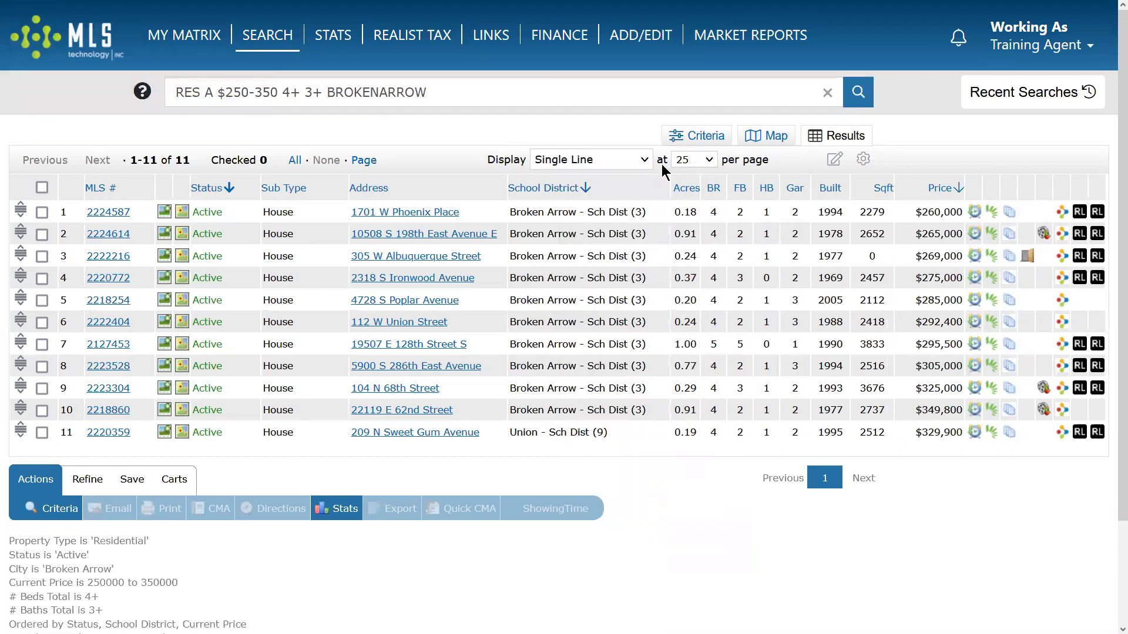
left_click(645, 161)
scroll(650, 234, "up", 2)
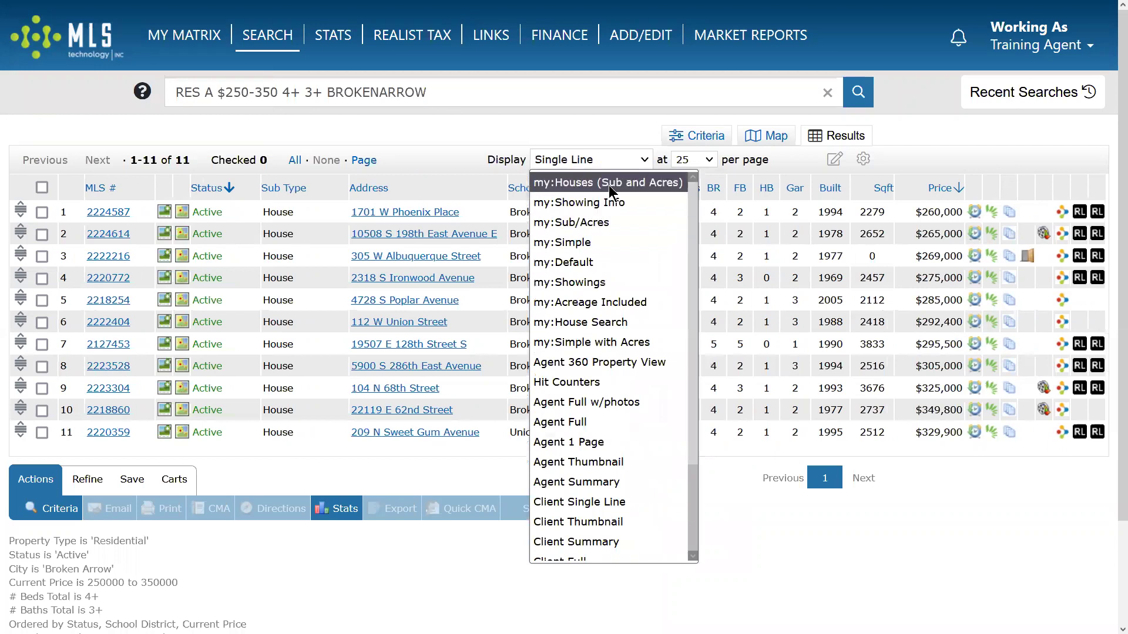
left_click(609, 185)
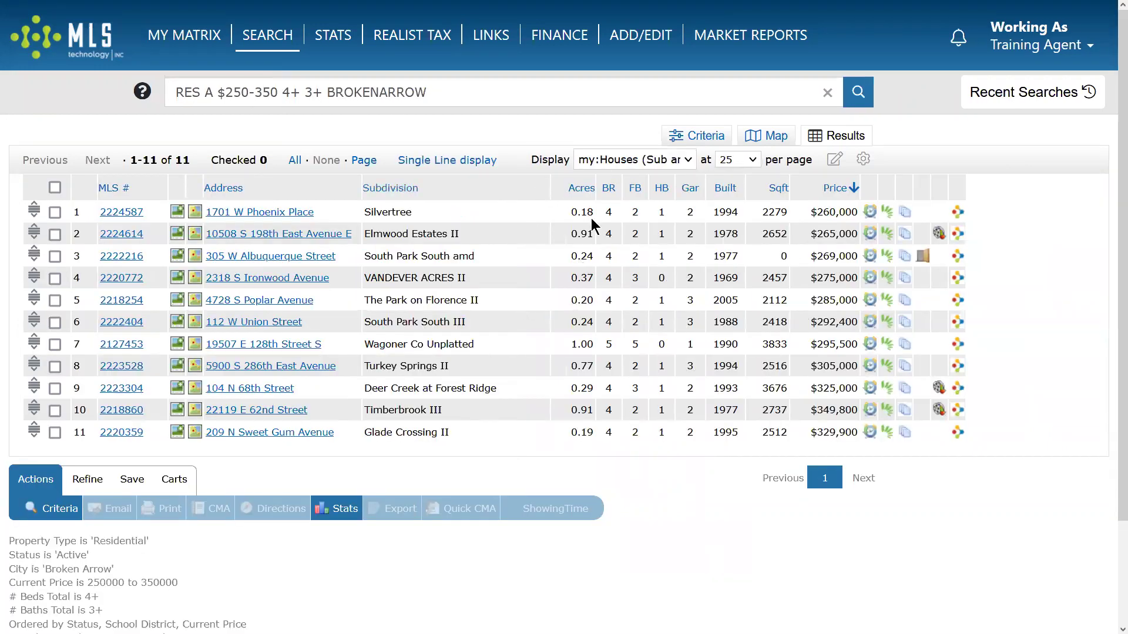
left_click(656, 161)
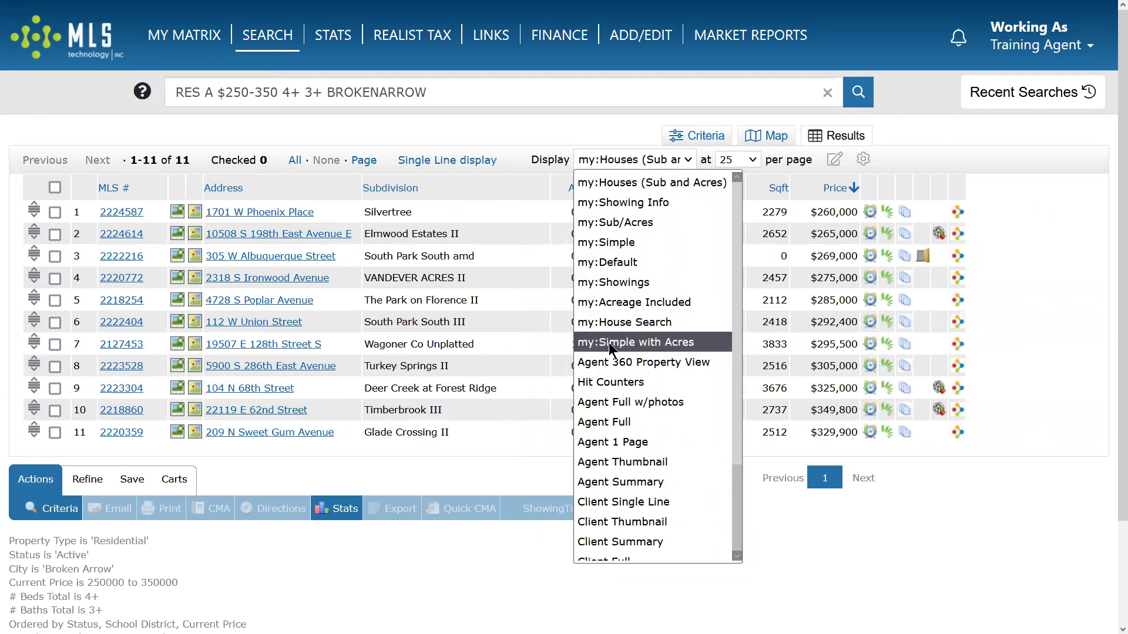
left_click(653, 342)
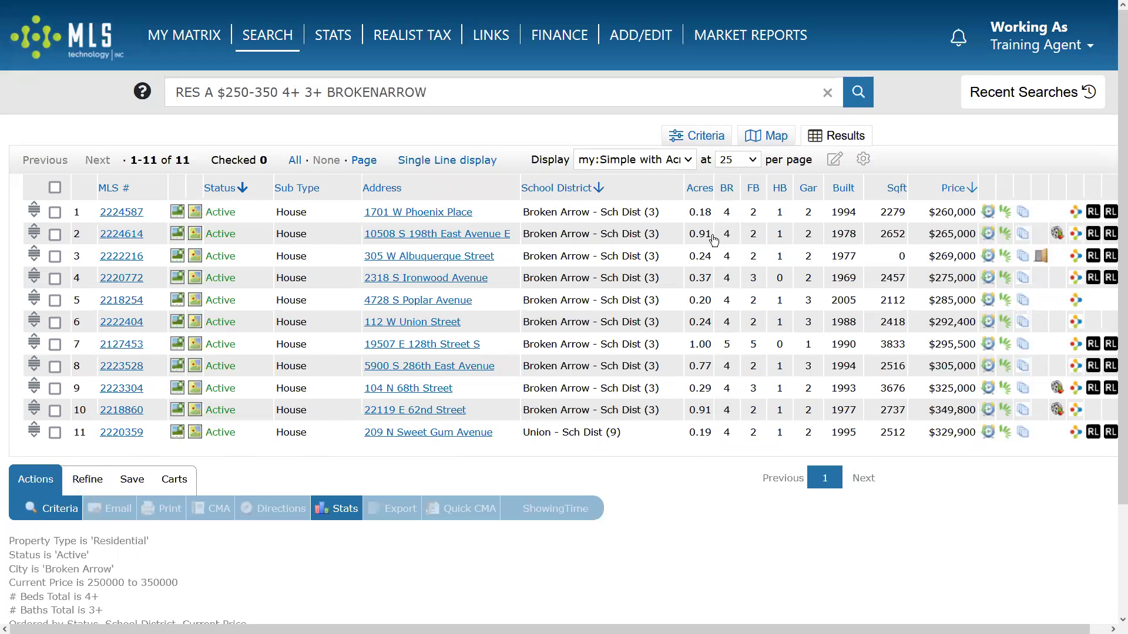
Clear all previous criteria, keep only Active status, and reload a fresh Quick (RES) search (3621 matches).
left_click(698, 137)
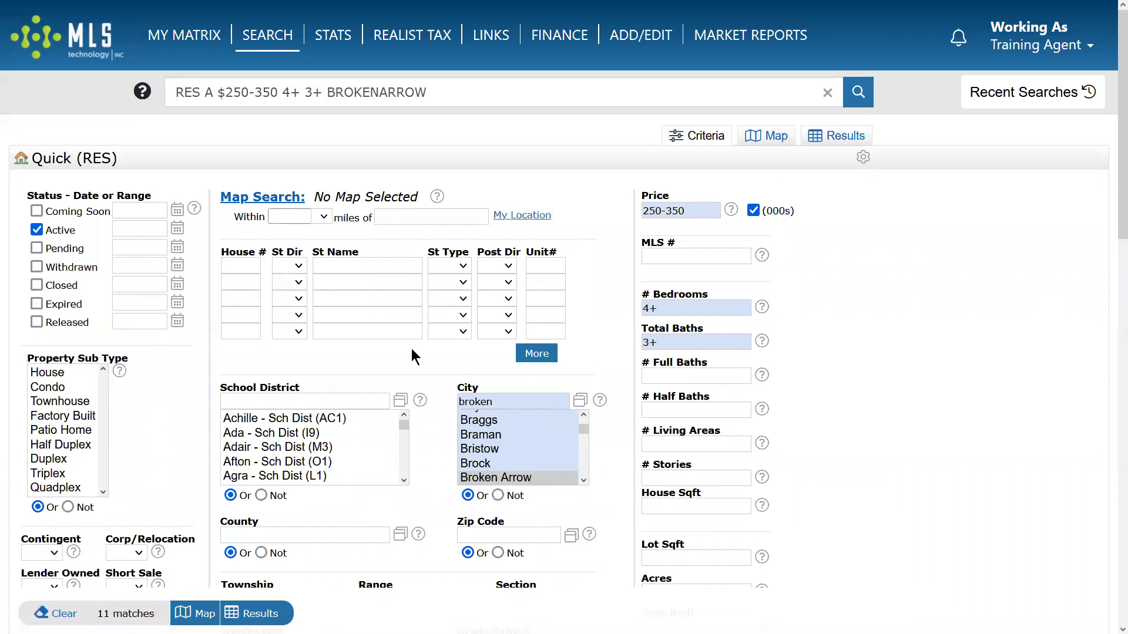
left_click(61, 613)
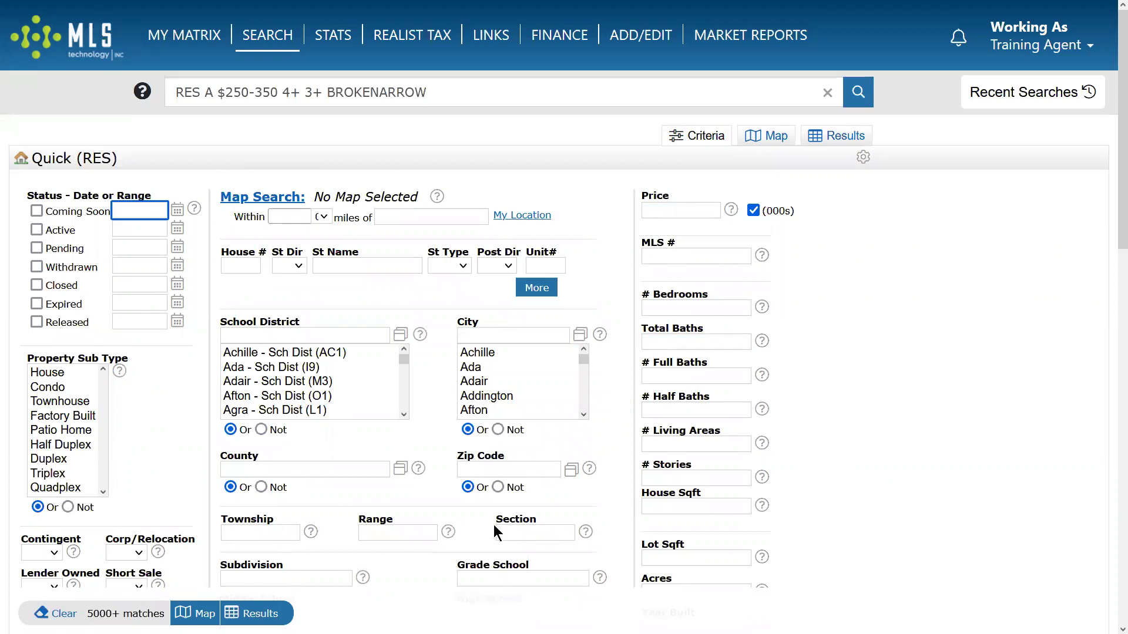
left_click(36, 230)
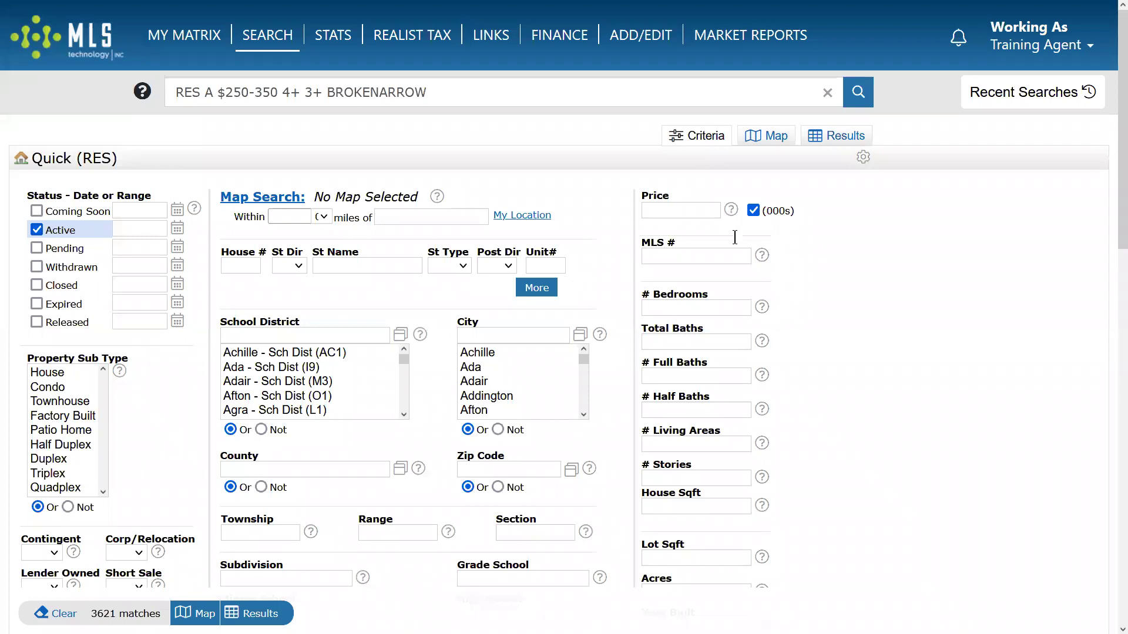
mouse_move(270, 41)
mouse_move(295, 58)
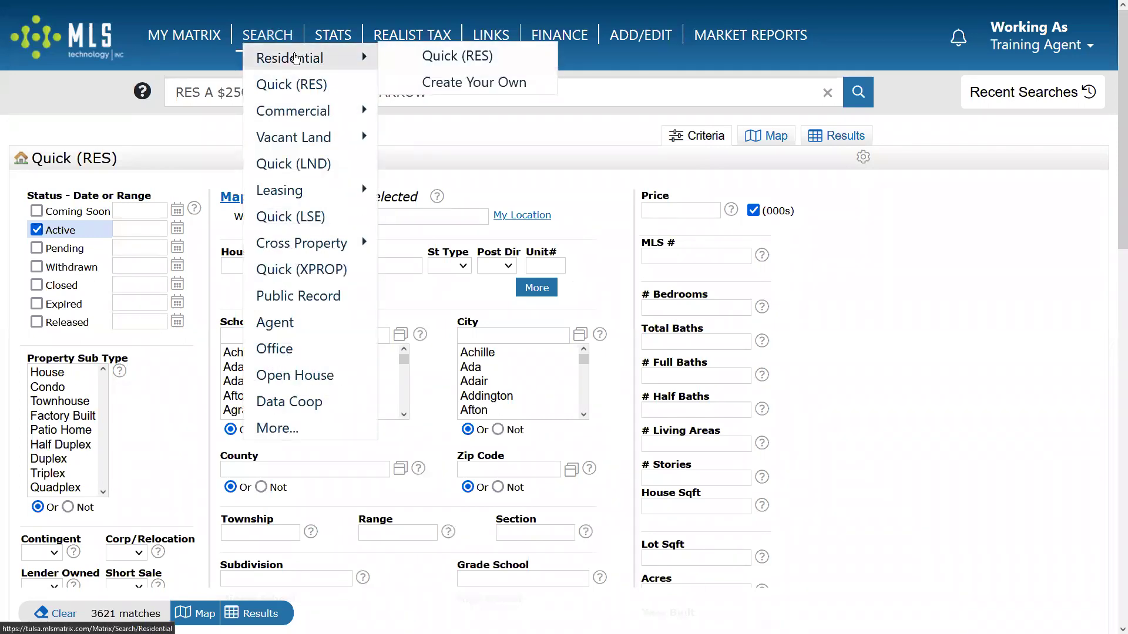
left_click(457, 56)
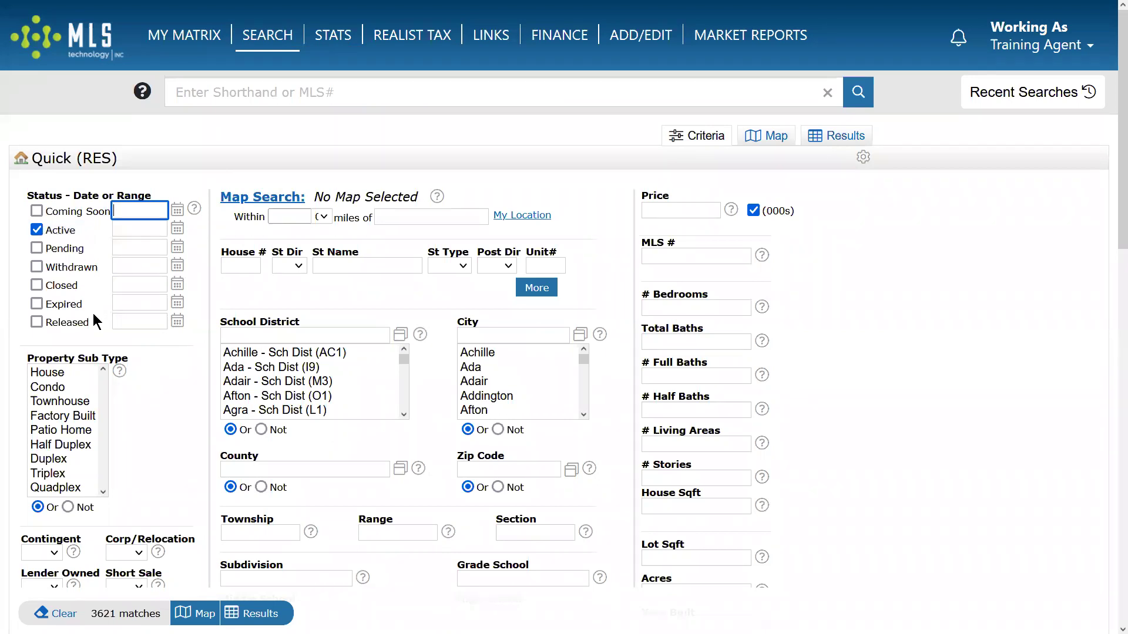
Search Active listings within 1 mile of 7777 S Lewis Ave, Tulsa, accepting the suggested address.
left_click(59, 226)
left_click(38, 230)
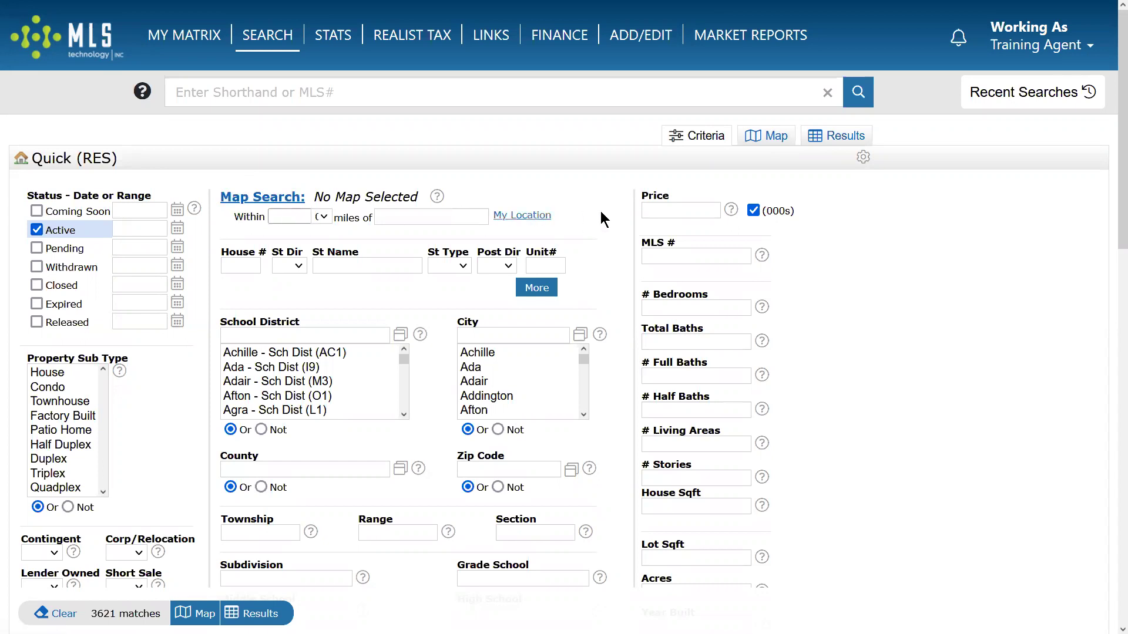
left_click(291, 217)
type("1")
left_click(409, 215)
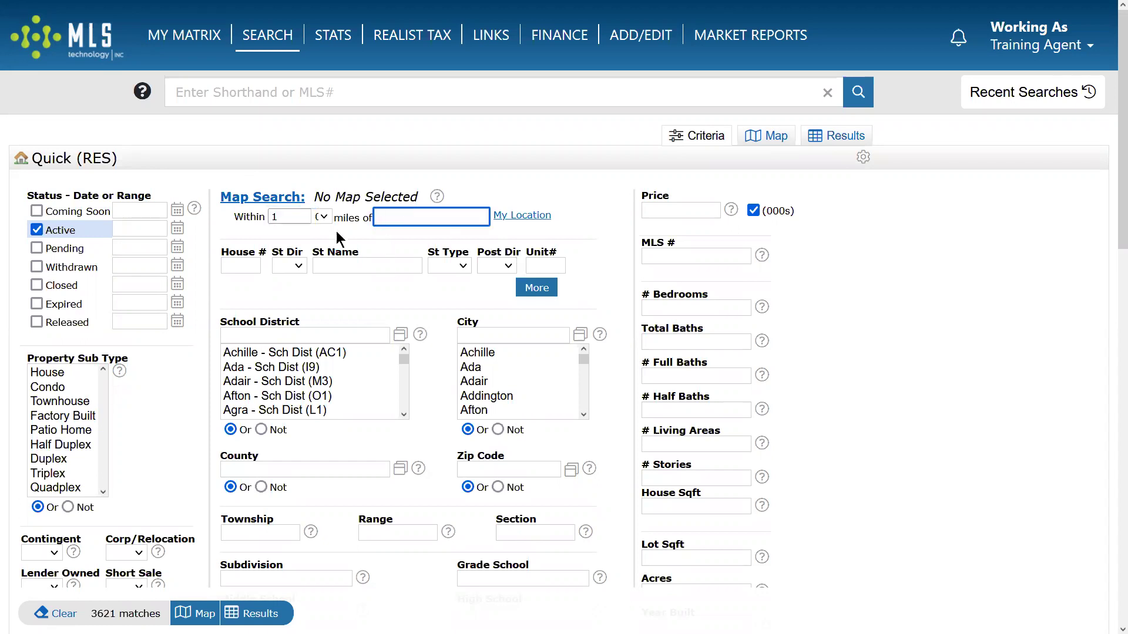
type("7777 s")
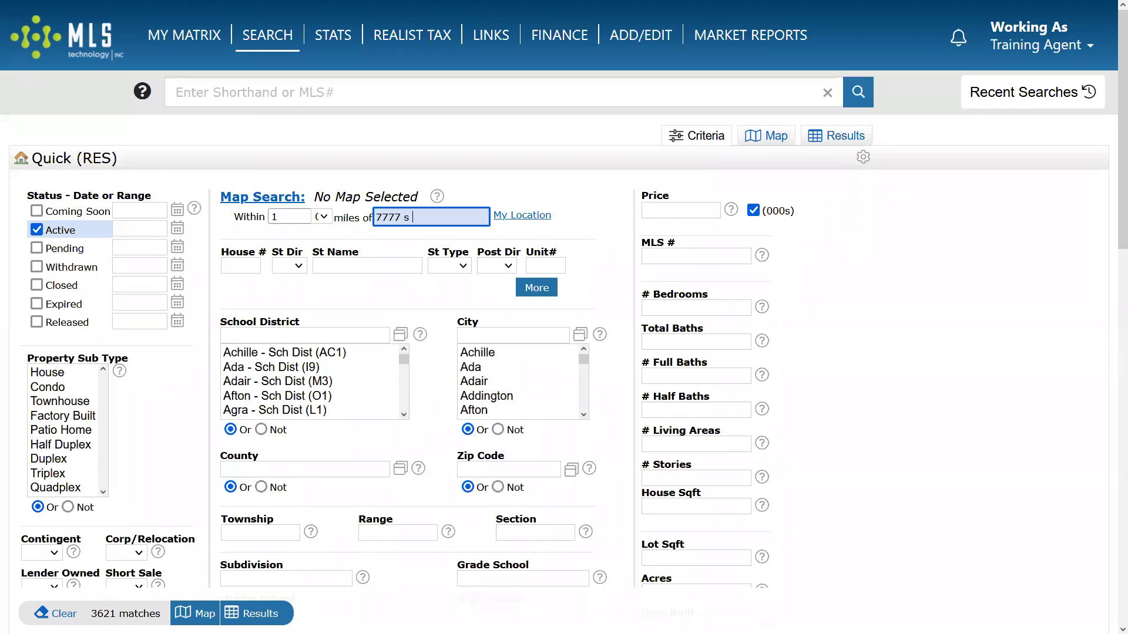
type(" lewis ave, tulsa")
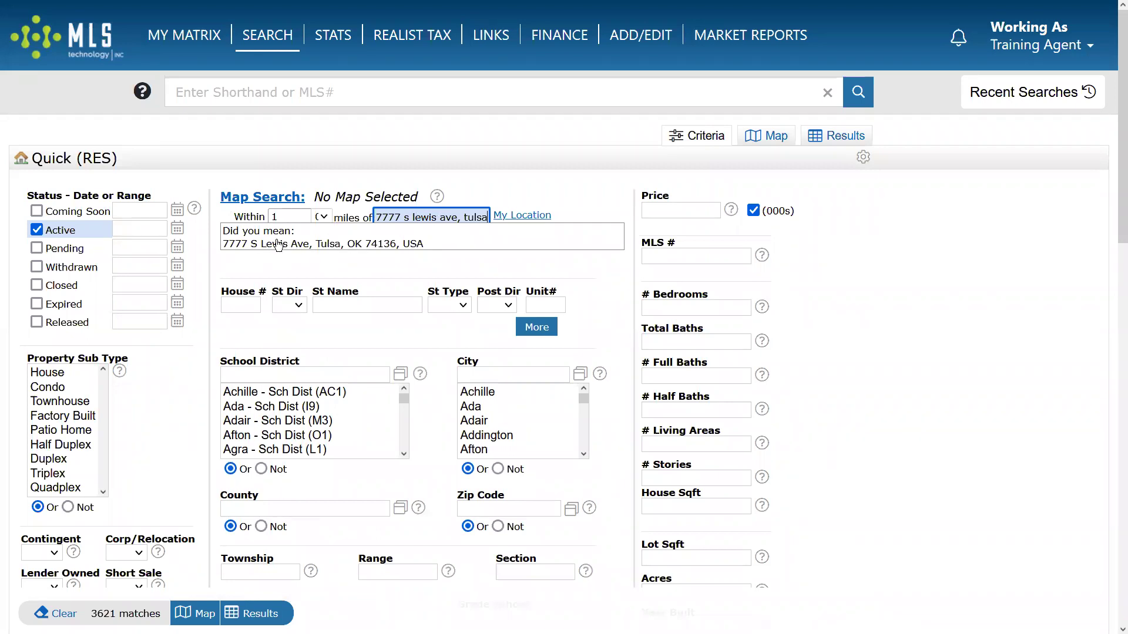
left_click(289, 243)
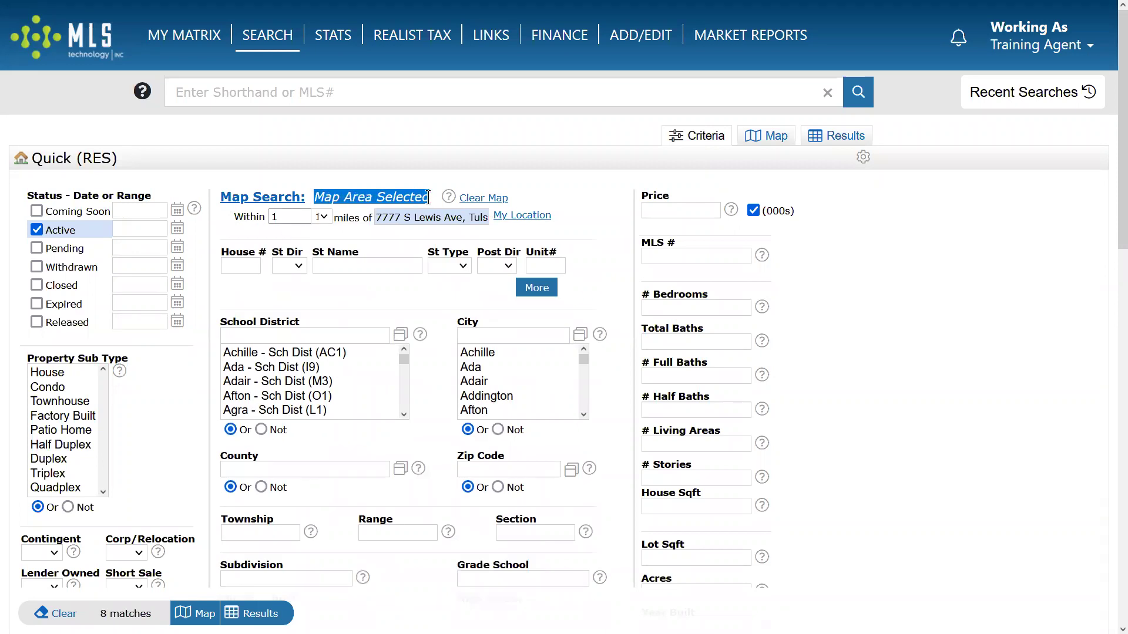
View the 8 active listings inside the 1-mile radius circle on the map.
left_click(398, 287)
left_click_drag(315, 195, 437, 195)
left_click(374, 299)
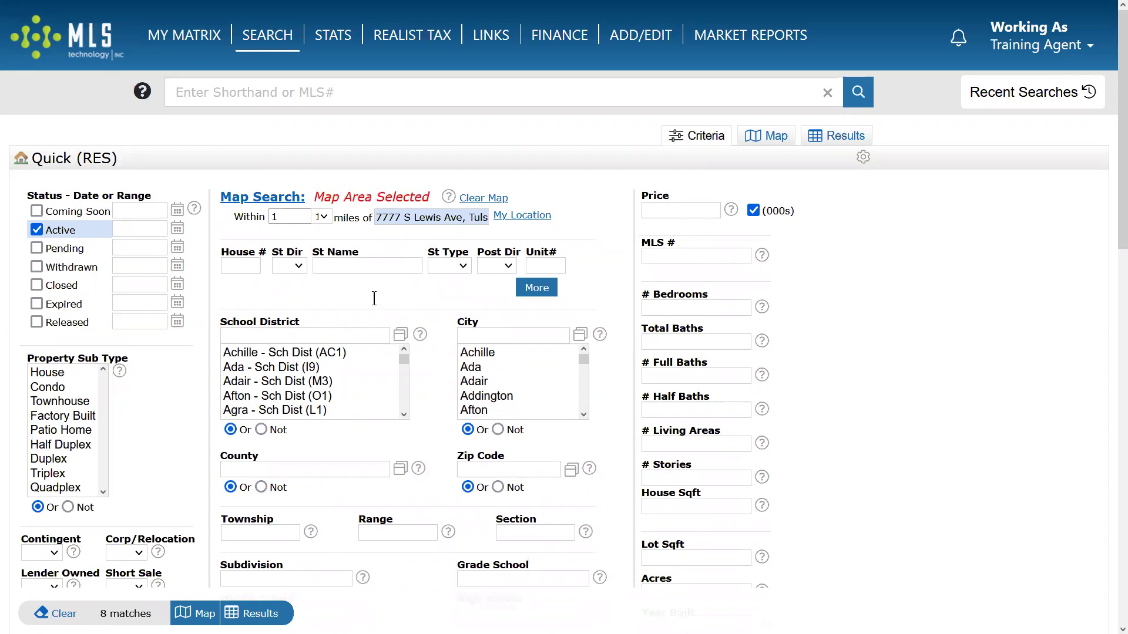
left_click(783, 144)
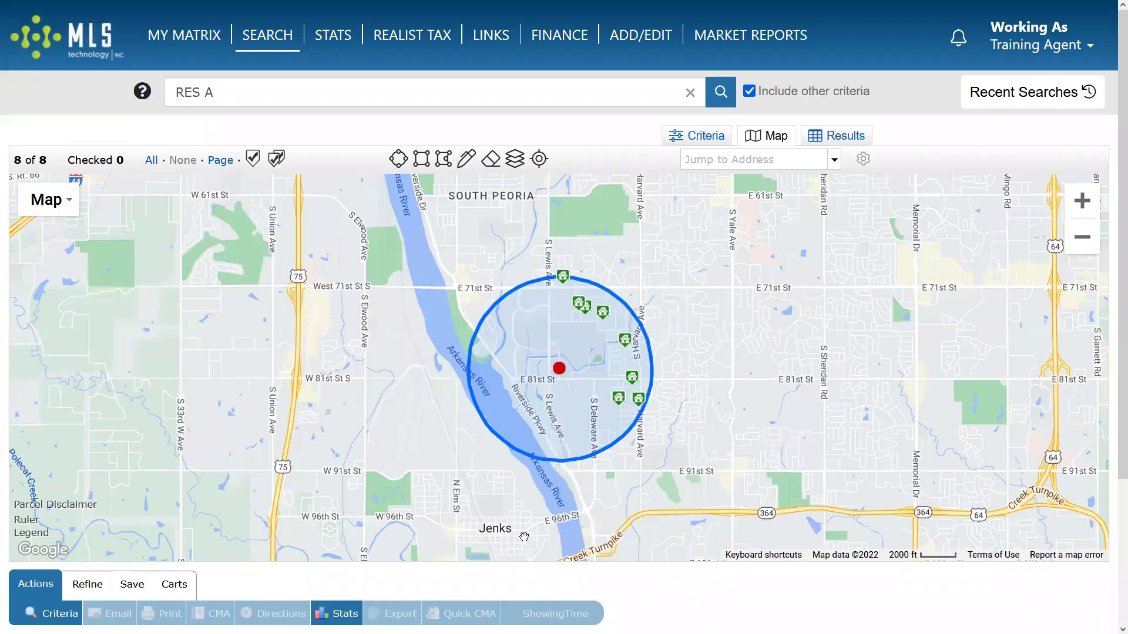
Clear the radius from Map Search so the Quick (RES) form shows No Map Selected (3621 matches).
left_click(708, 139)
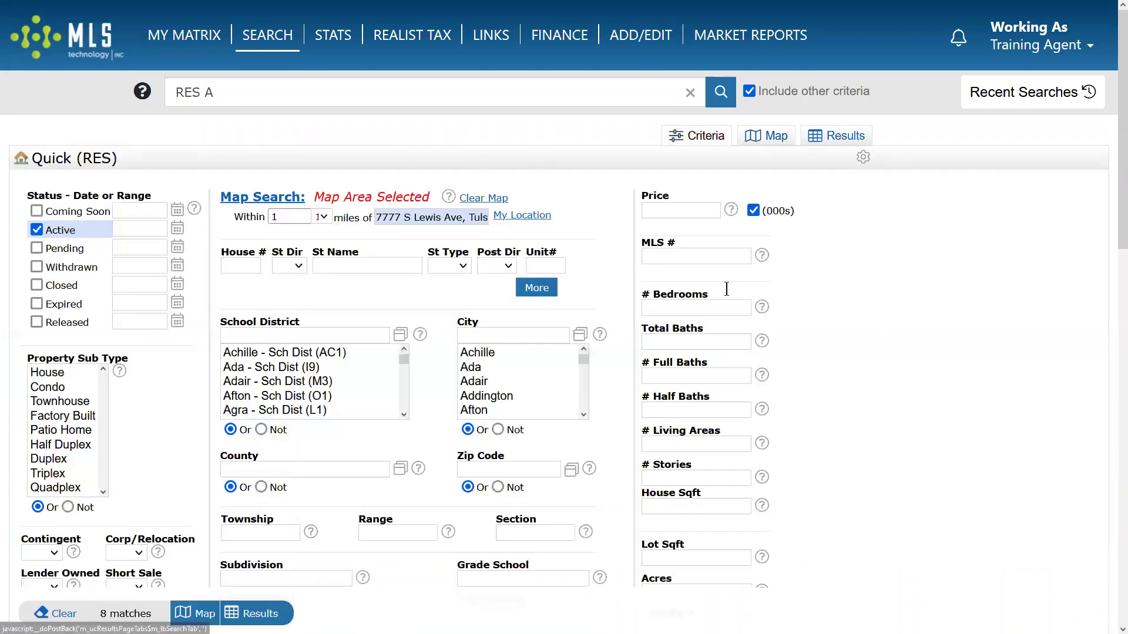
left_click(479, 199)
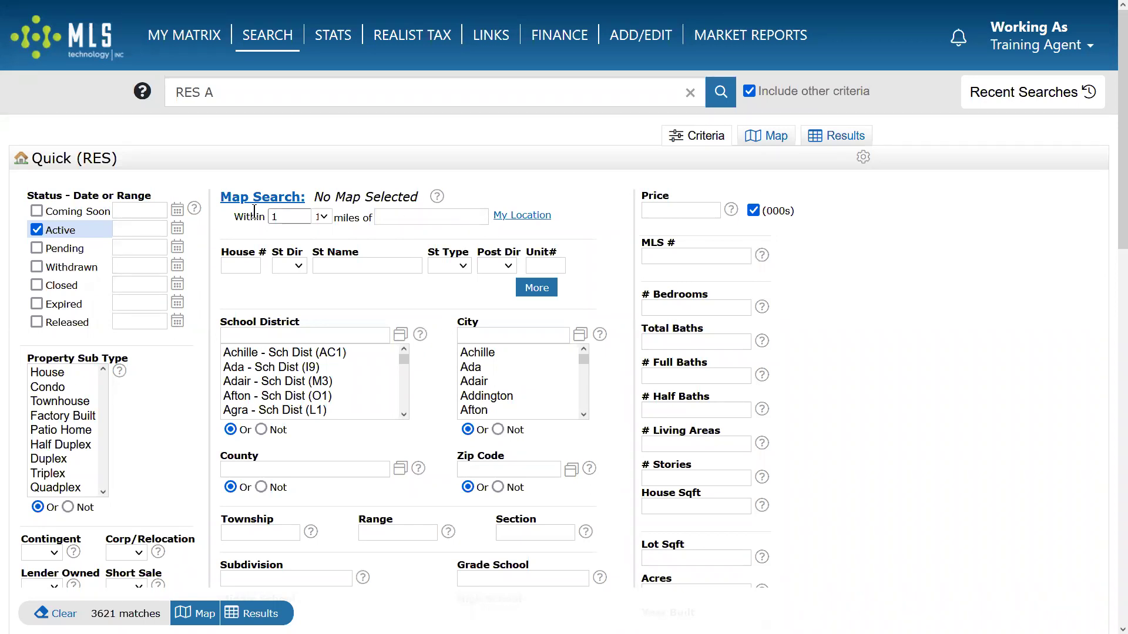
left_click_drag(233, 217, 562, 229)
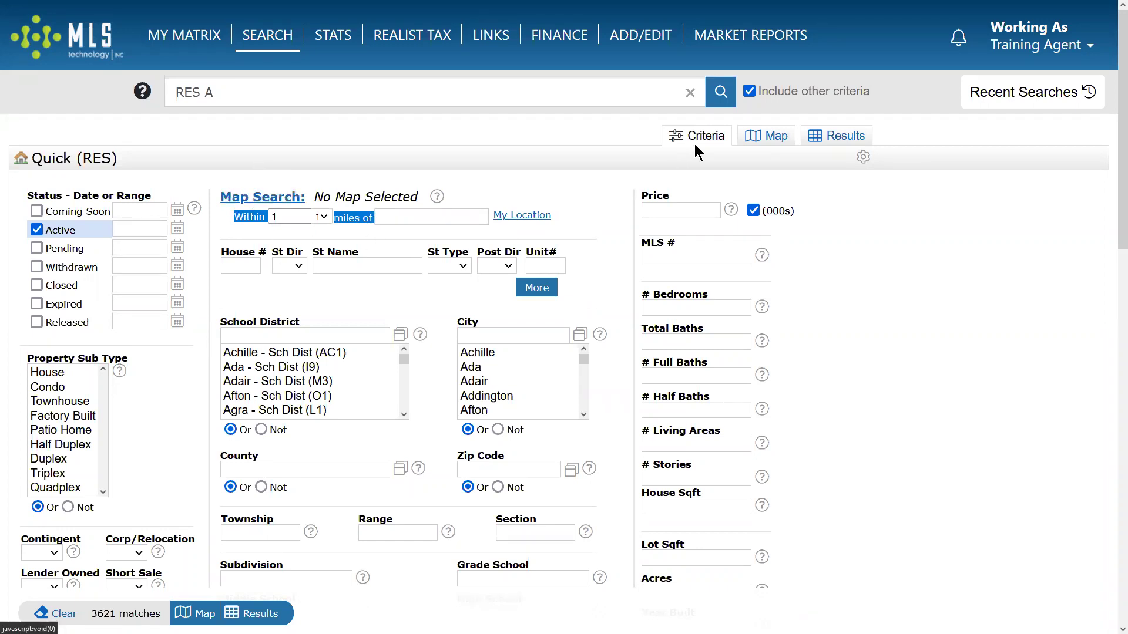
Show all active listings on the map and zoom out to a regional view.
left_click(777, 141)
left_click_drag(637, 326, 376, 457)
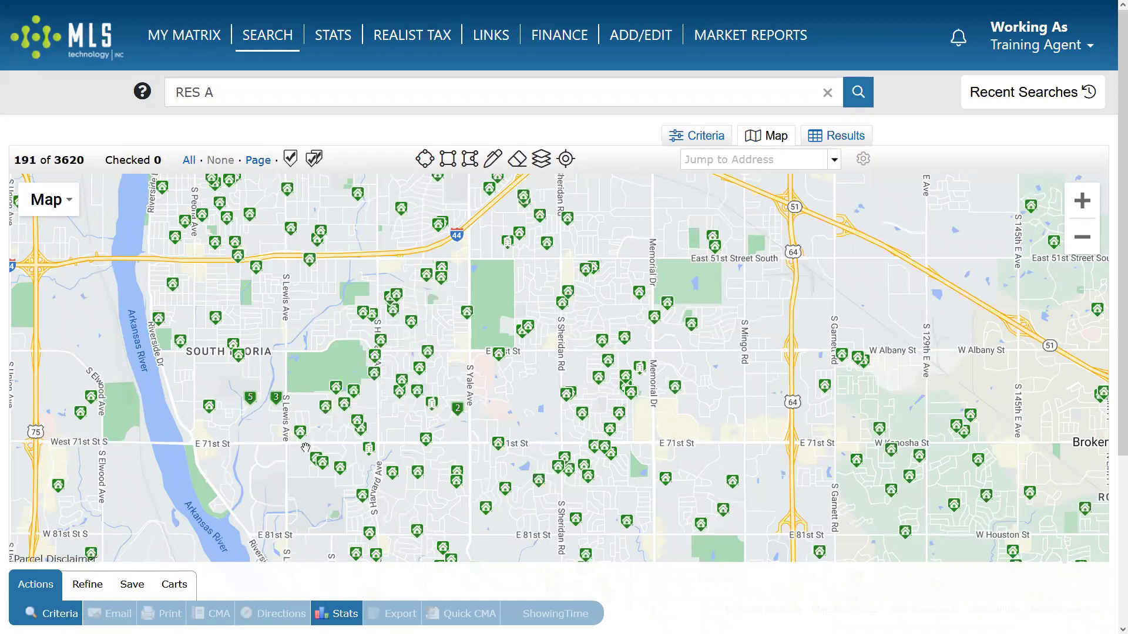
left_click(1081, 237)
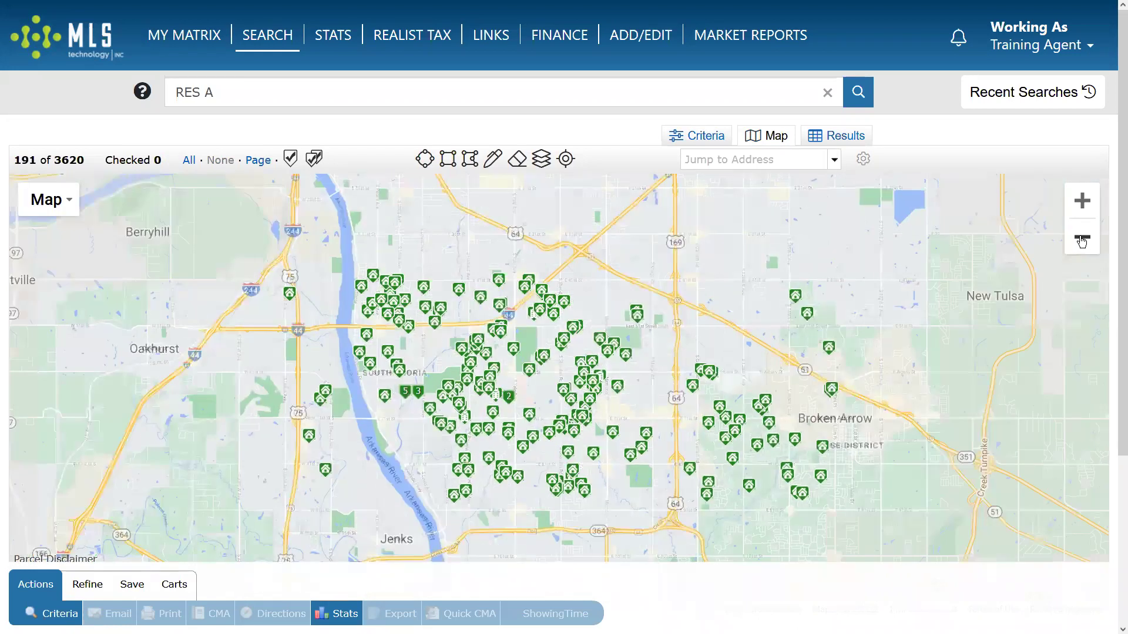
left_click(1081, 239)
left_click(1082, 239)
left_click(1081, 239)
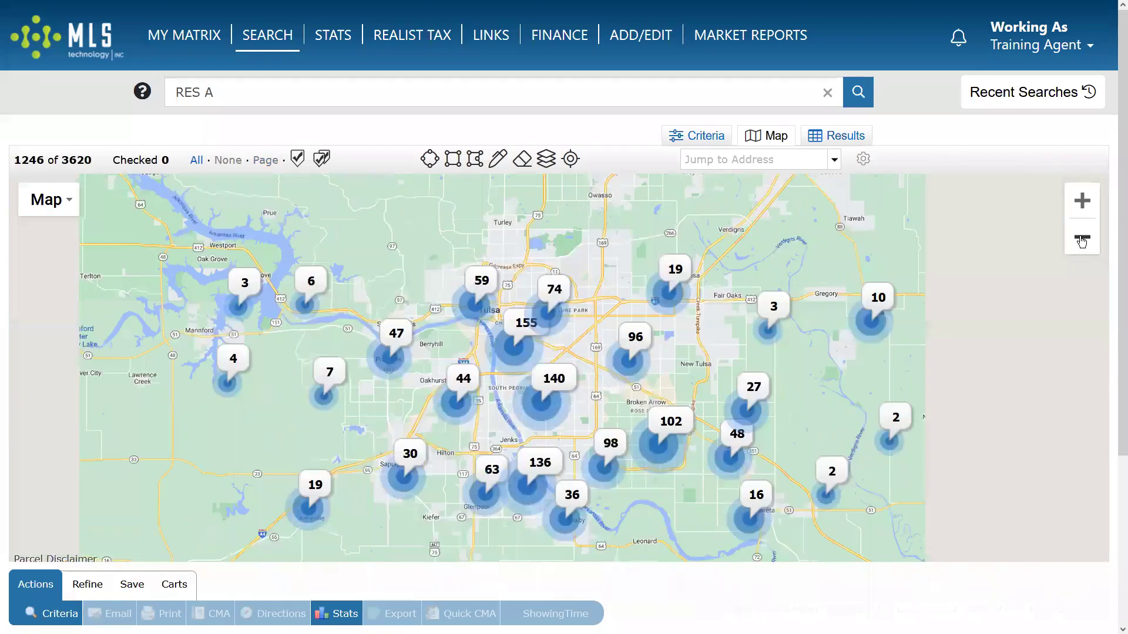
left_click(1082, 238)
left_click(1082, 239)
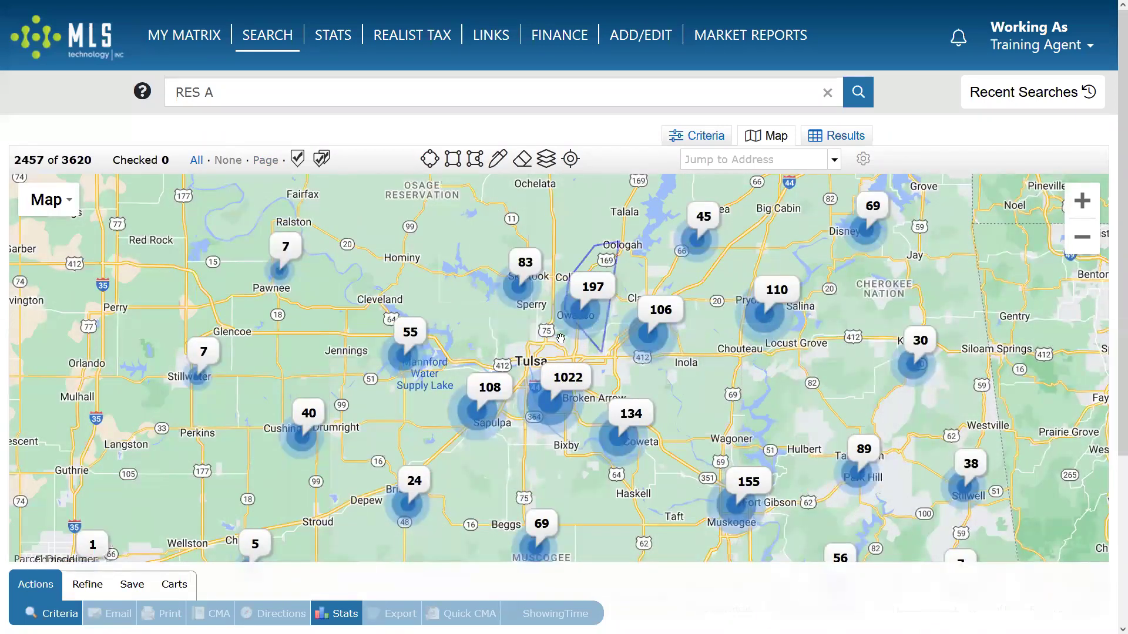
Zoom into the listing cluster near Pryor and centre the map on Pryor.
mouse_move(771, 316)
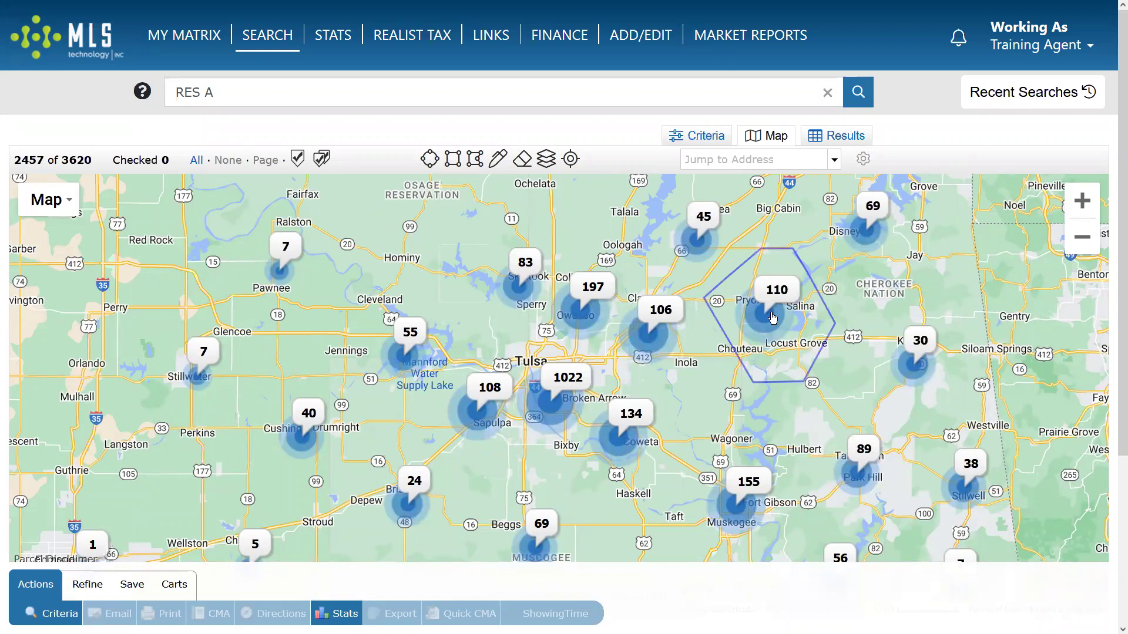
left_click(772, 318)
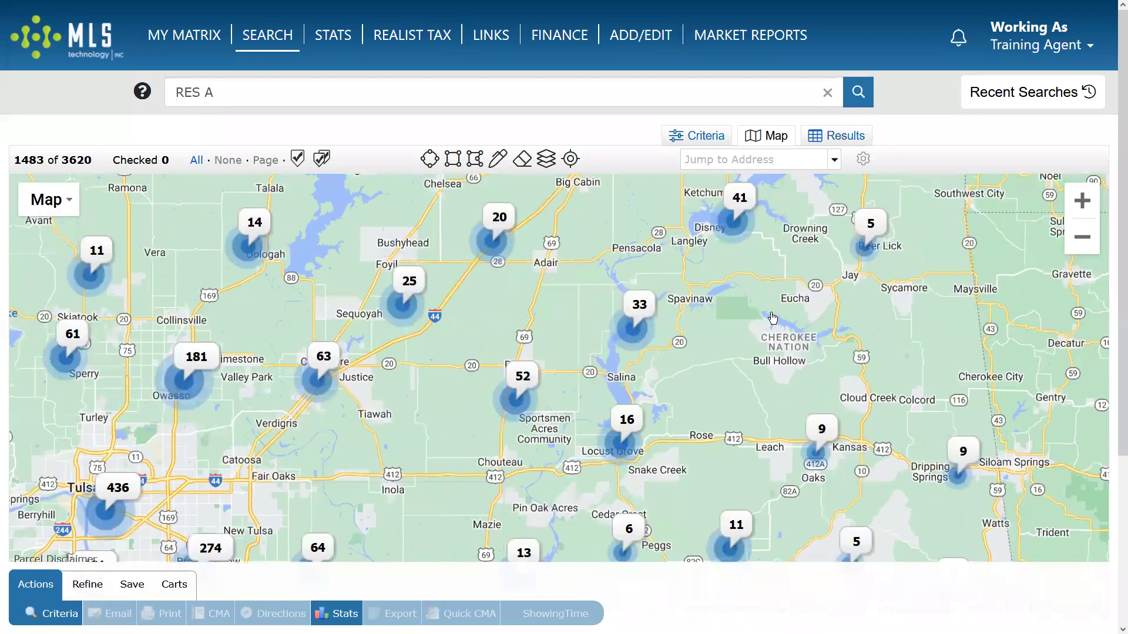
left_click(515, 392)
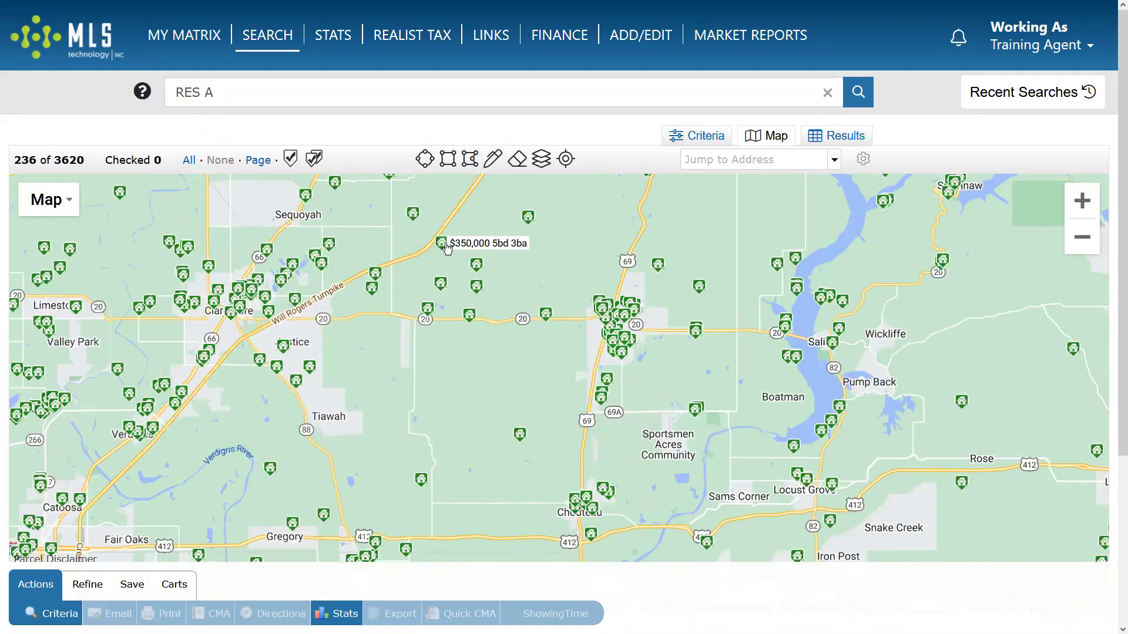
mouse_move(441, 287)
mouse_move(433, 315)
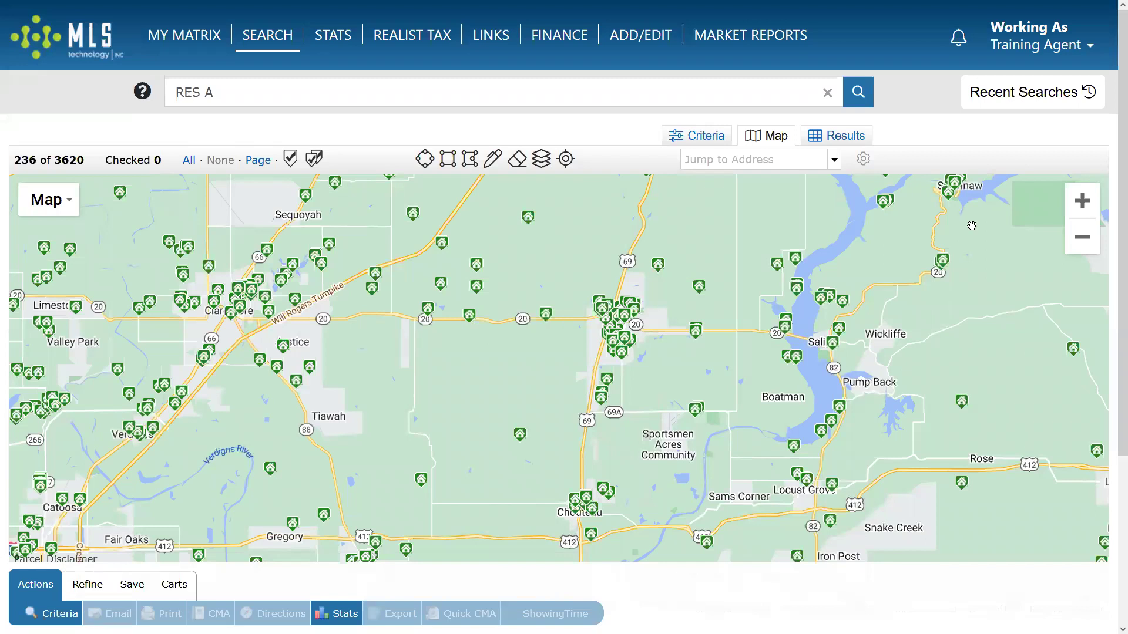
left_click_drag(1110, 168, 1110, 241)
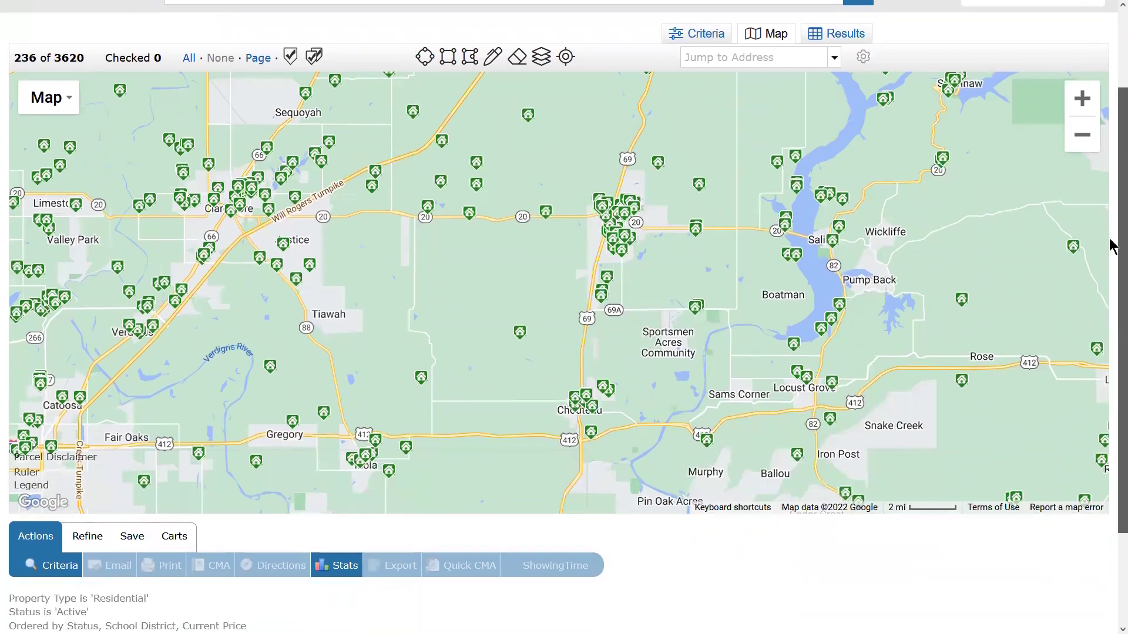
left_click_drag(13, 57, 37, 60)
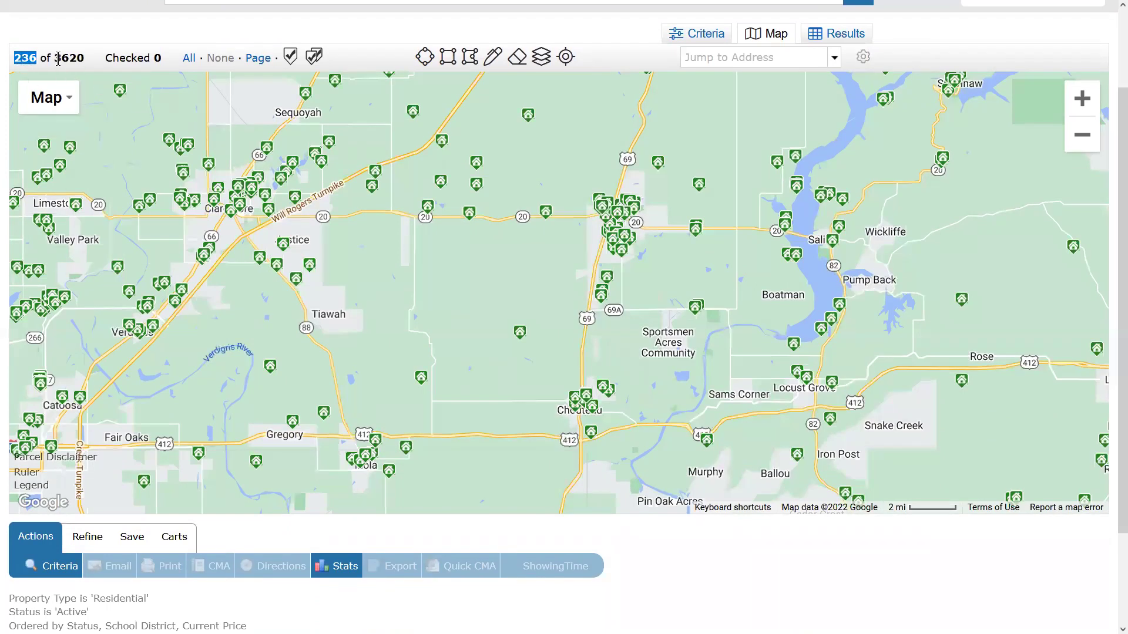
left_click_drag(56, 57, 121, 54)
left_click_drag(37, 56, 13, 57)
left_click(1083, 102)
left_click(1084, 98)
left_click_drag(858, 166, 626, 380)
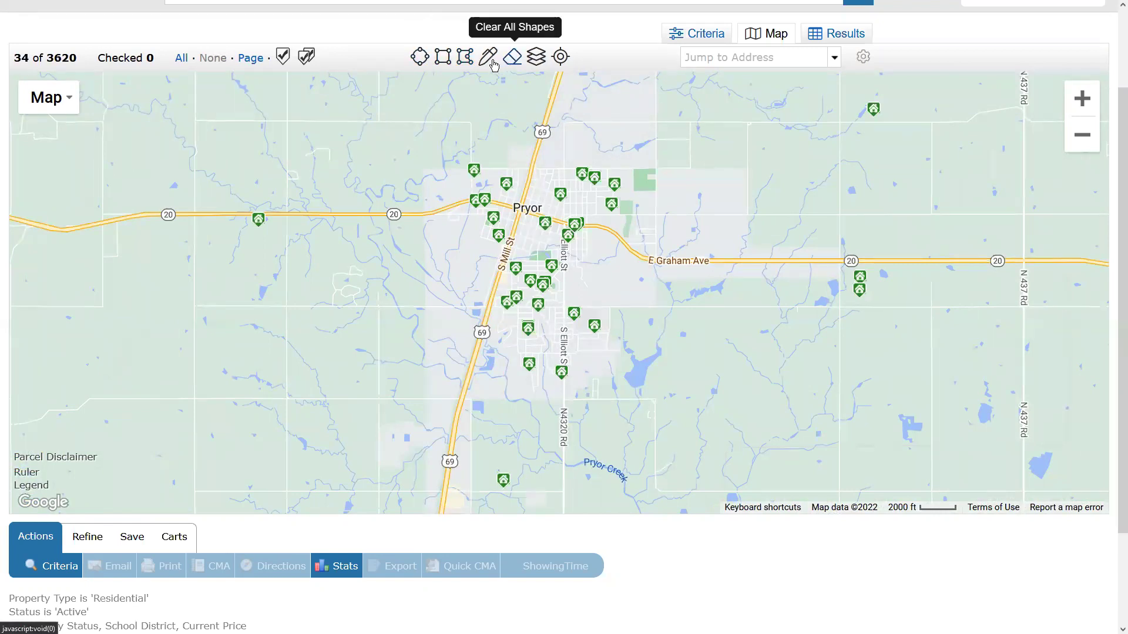
Draw a trial 1.78-mile radius around Pryor, then clear all shapes to restore 3620 matches.
left_click(421, 61)
left_click_drag(535, 255, 698, 234)
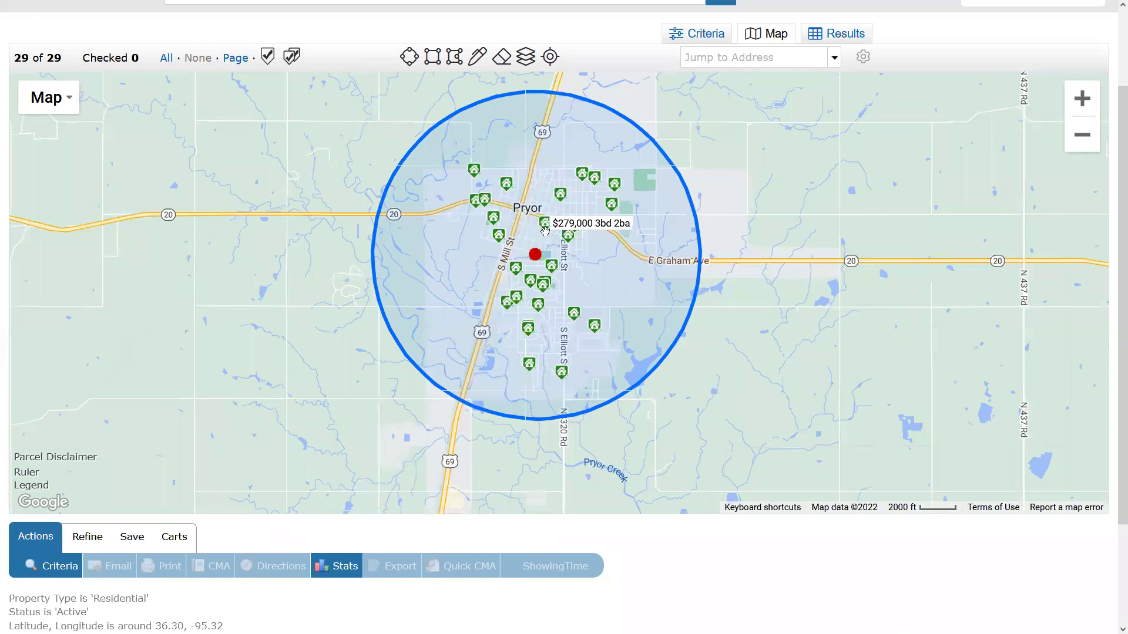
left_click(536, 254)
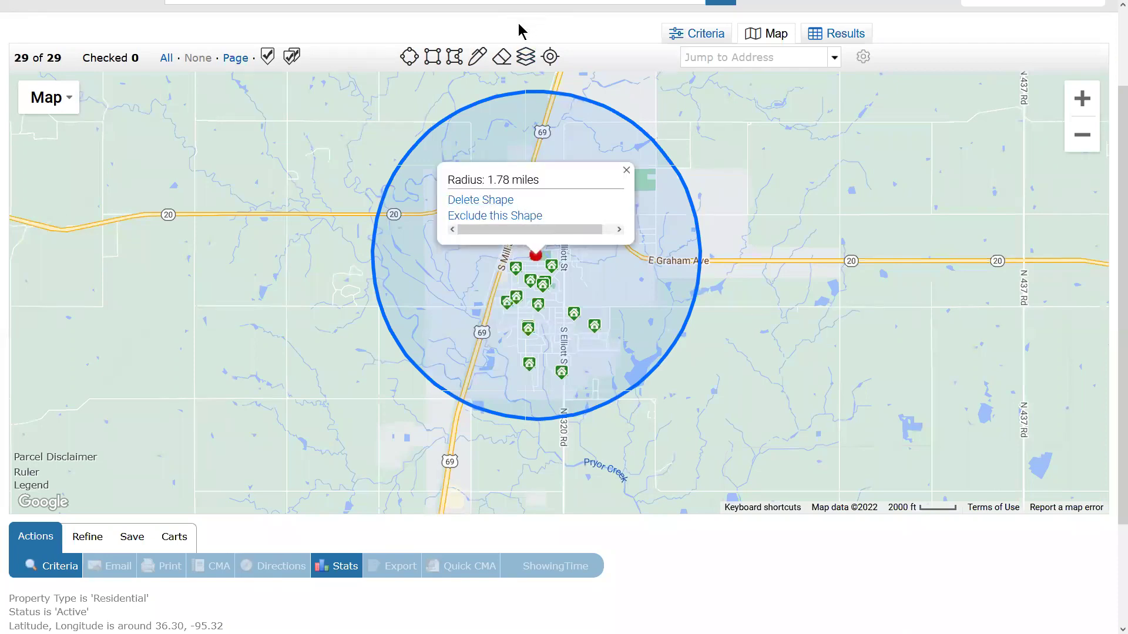
left_click(503, 62)
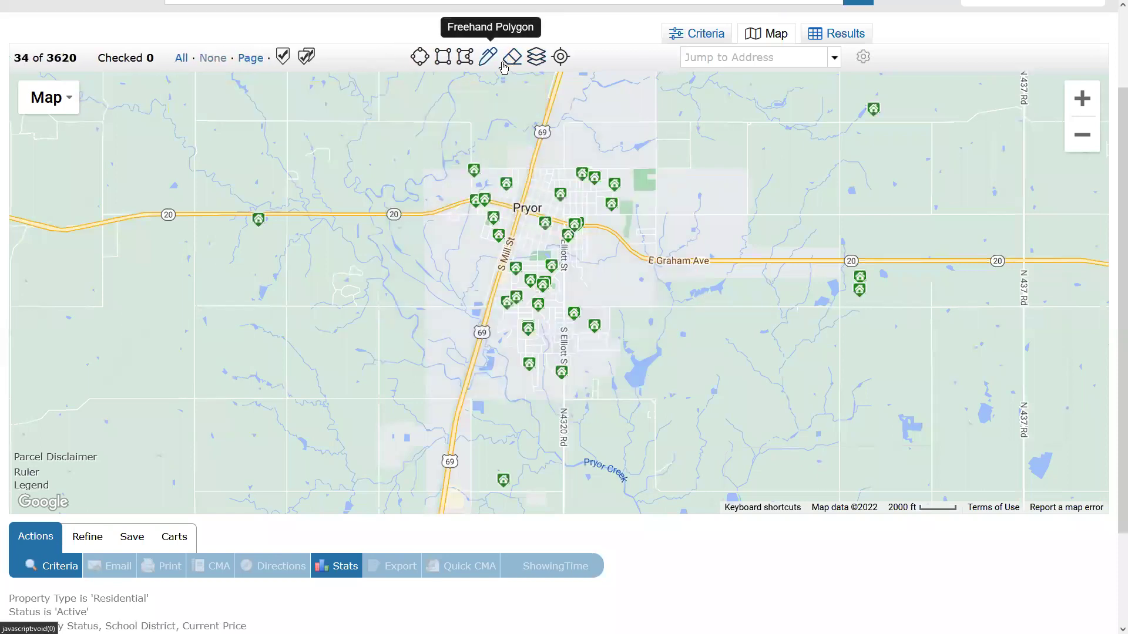
left_click(444, 59)
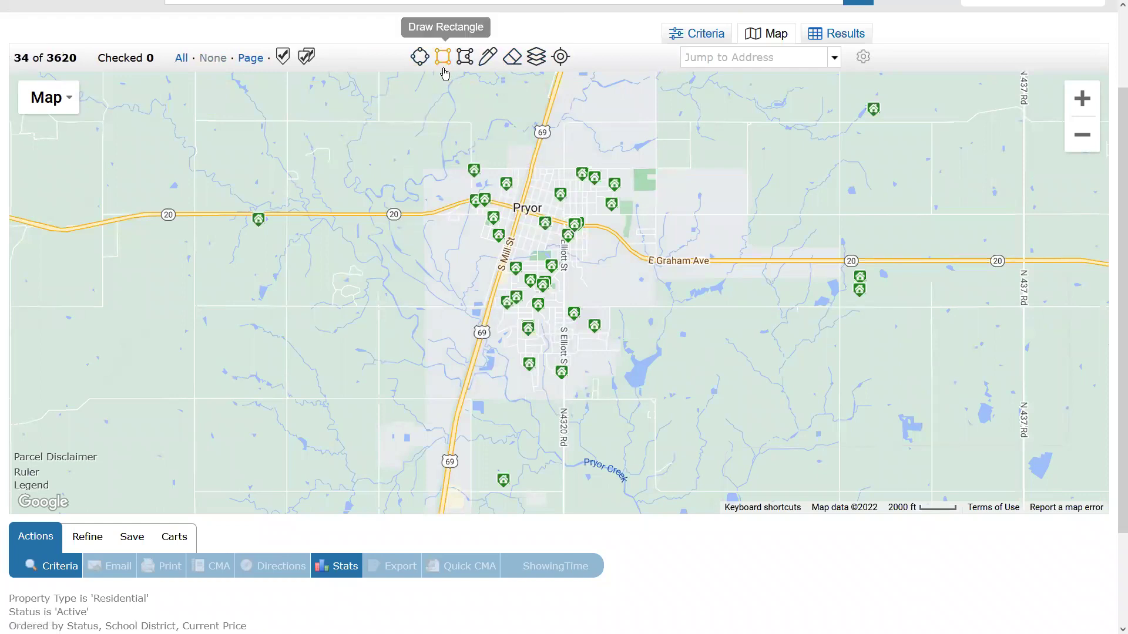
Draw a rectangle around Pryor (29 results), then delete it to restore 3620 matches.
left_click_drag(451, 155, 660, 404)
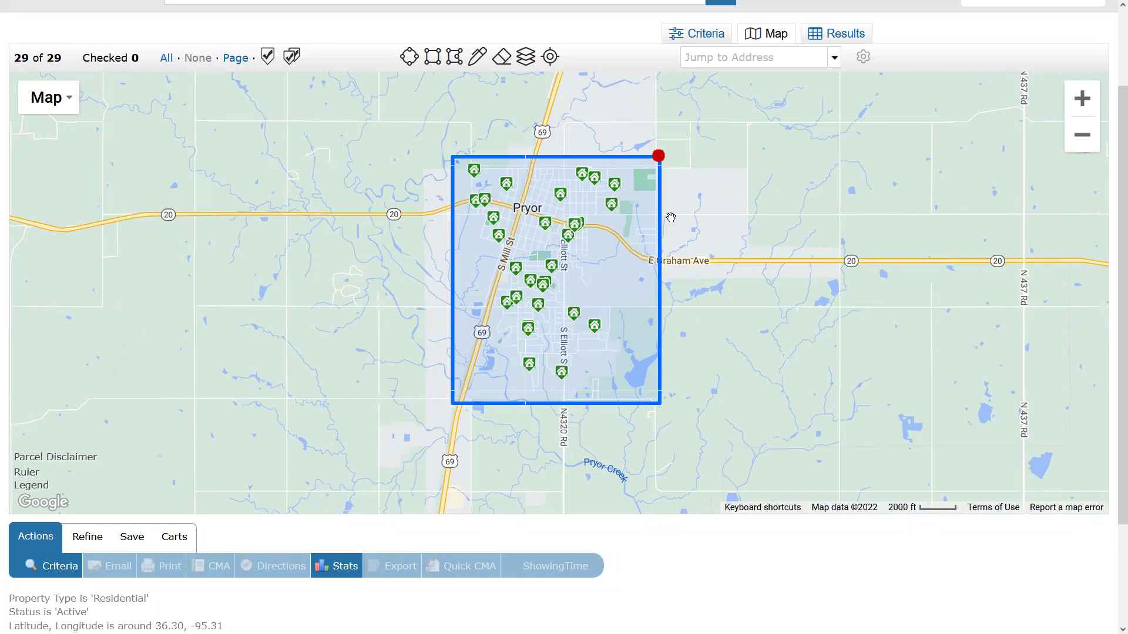
left_click(659, 155)
left_click(635, 427)
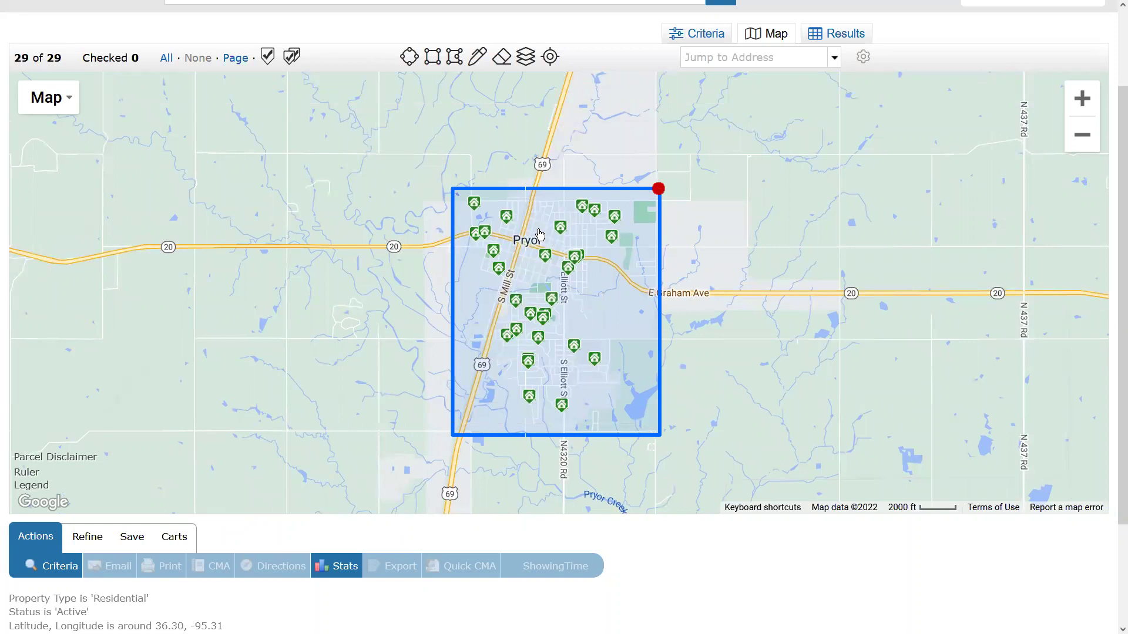
left_click(663, 187)
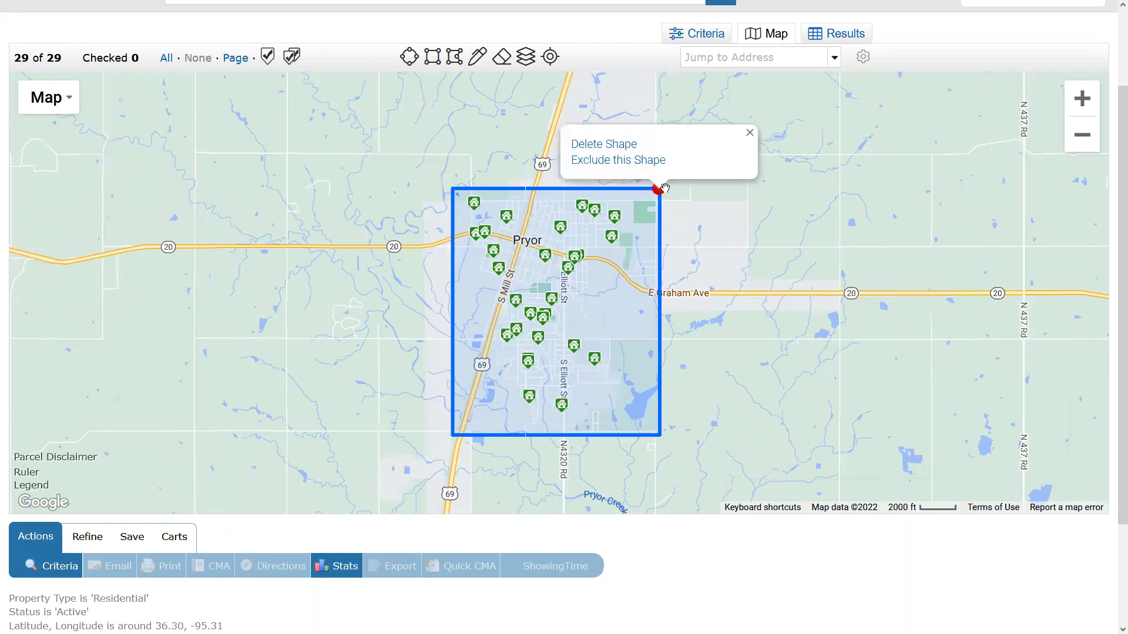
left_click(485, 83)
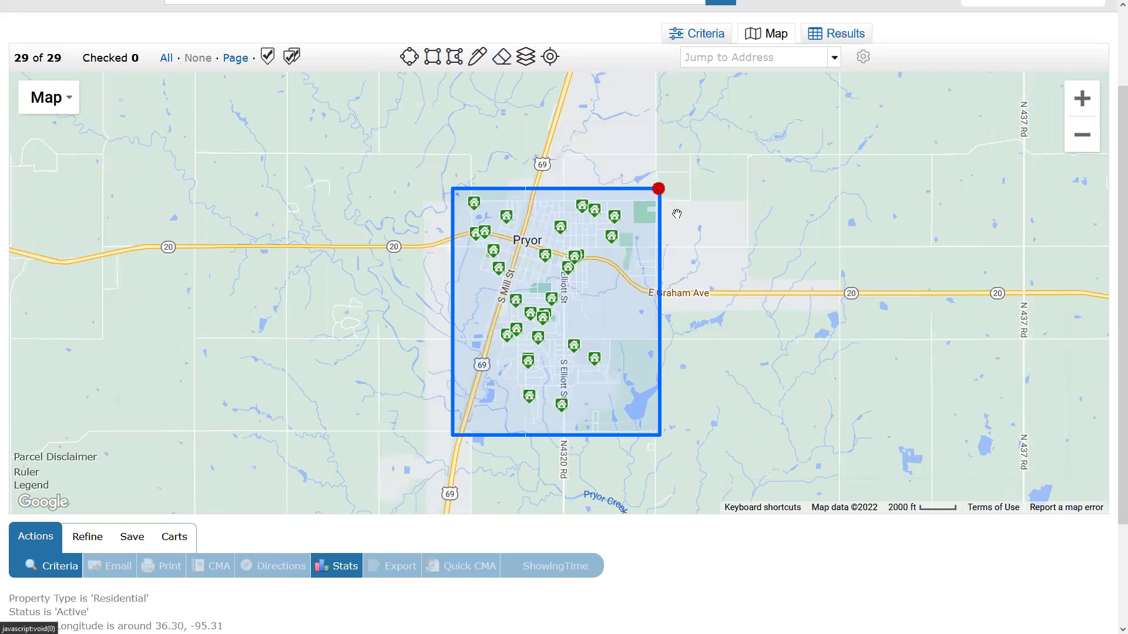
left_click(663, 190)
left_click(606, 144)
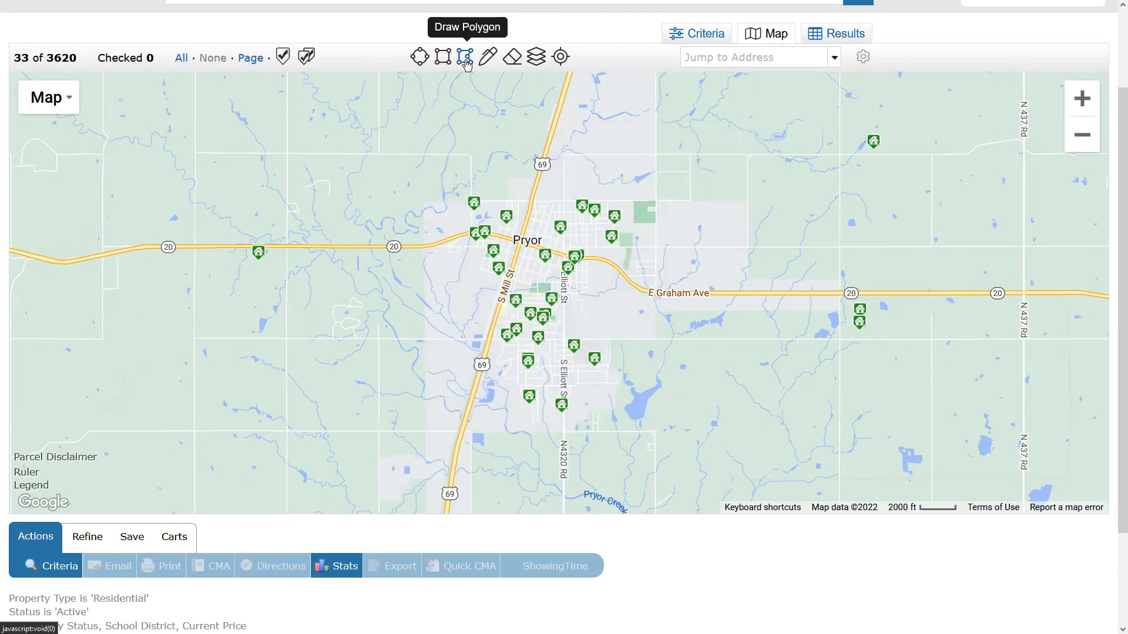
Draw a four-cornered polygon search area around Pryor.
left_click(466, 58)
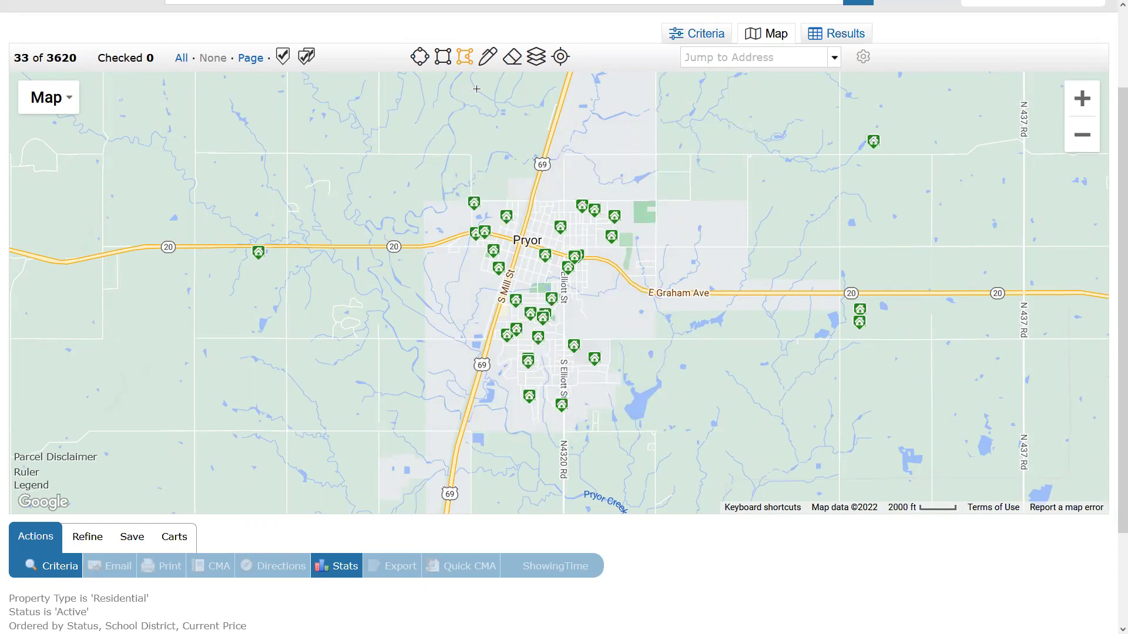
left_click(465, 192)
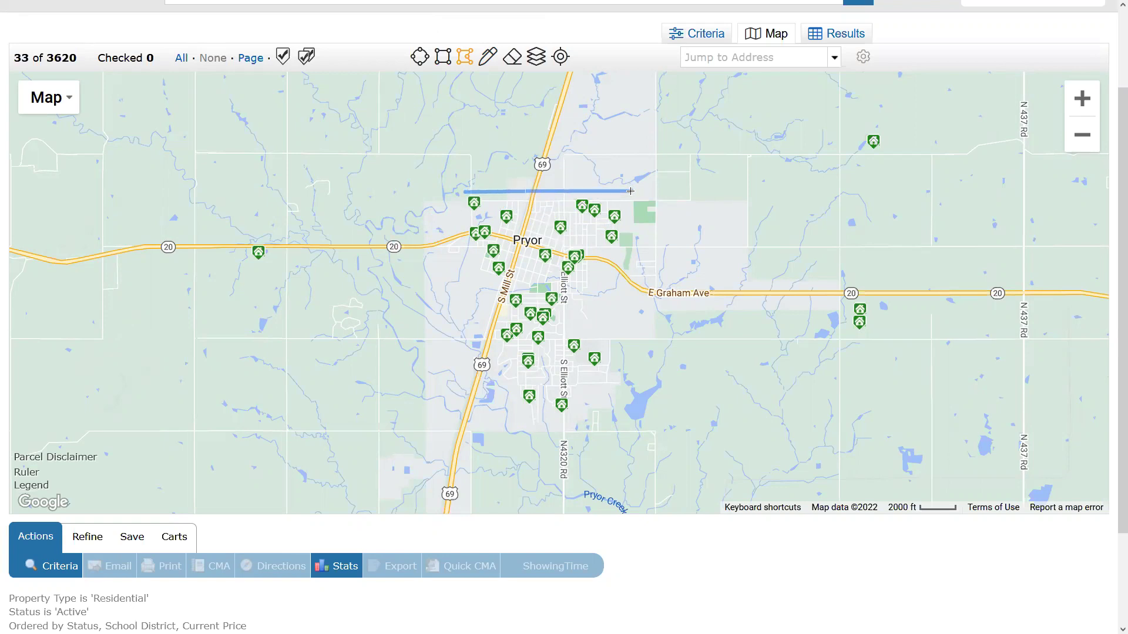
left_click(630, 192)
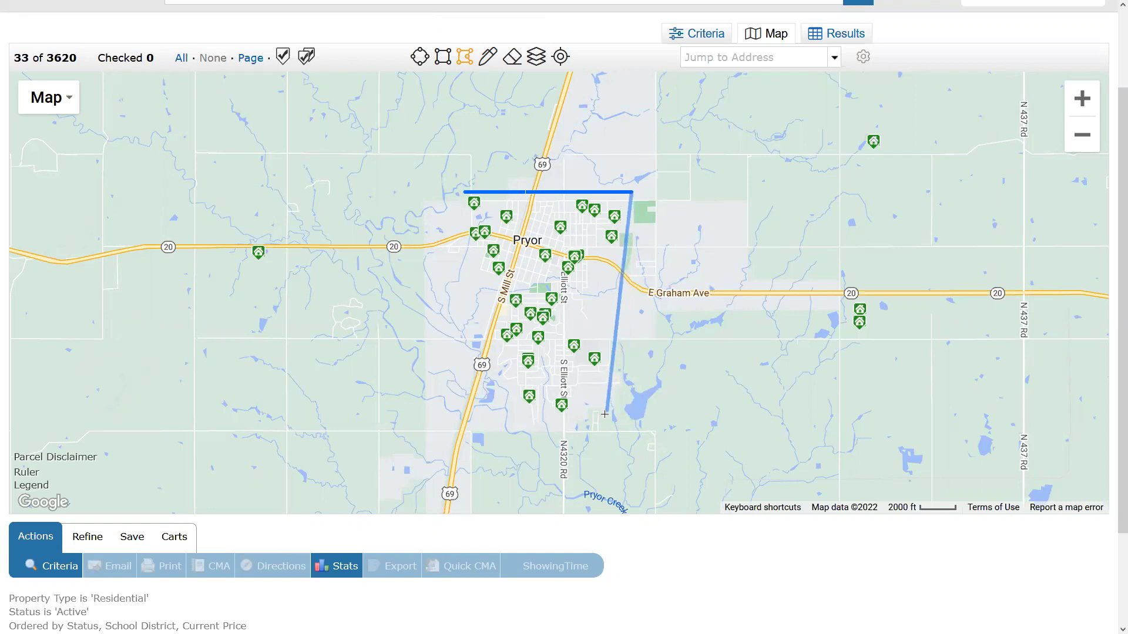
left_click(605, 431)
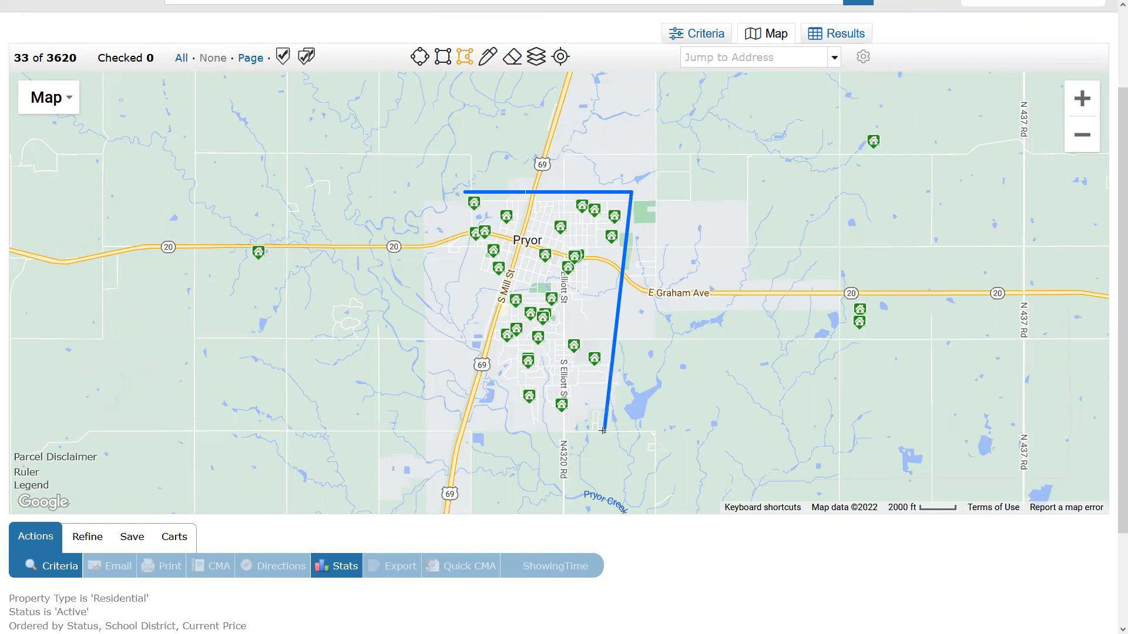
left_click(451, 432)
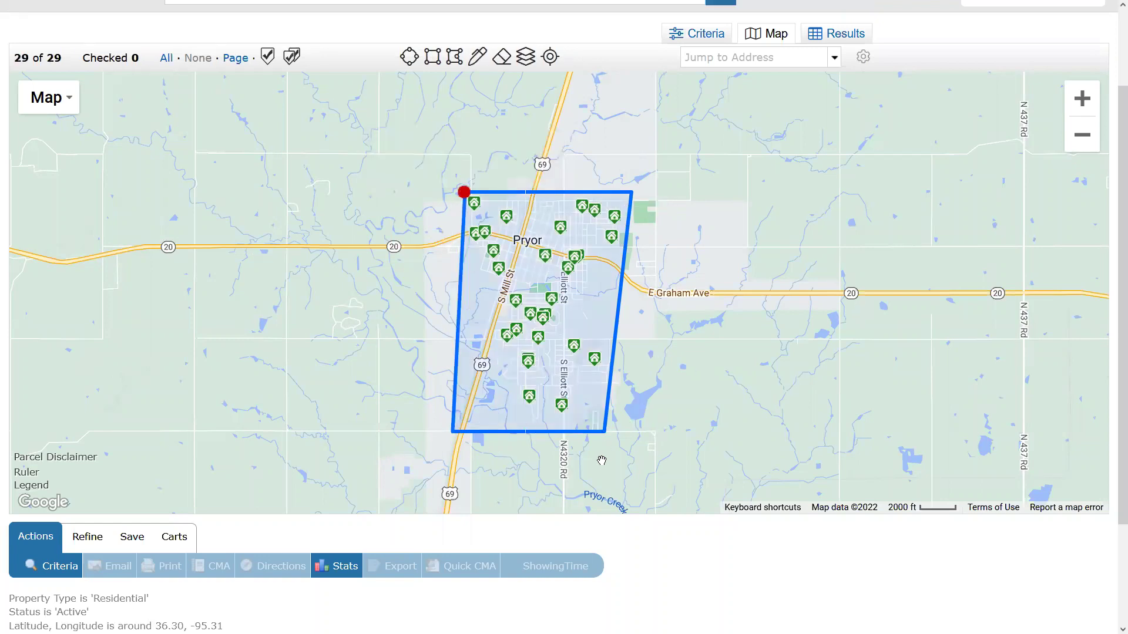
Drag the polygon's edge midpoints to reshape it around Pryor, narrowing results to 29.
left_click_drag(618, 311, 657, 239)
left_click_drag(639, 304, 630, 258)
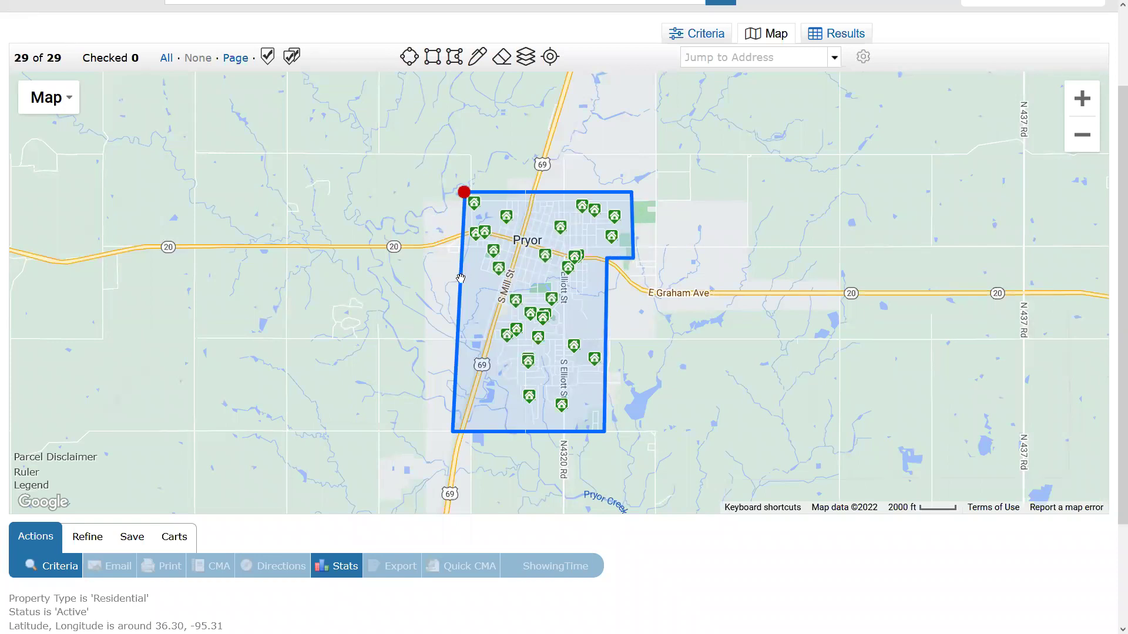
left_click_drag(460, 278, 491, 315)
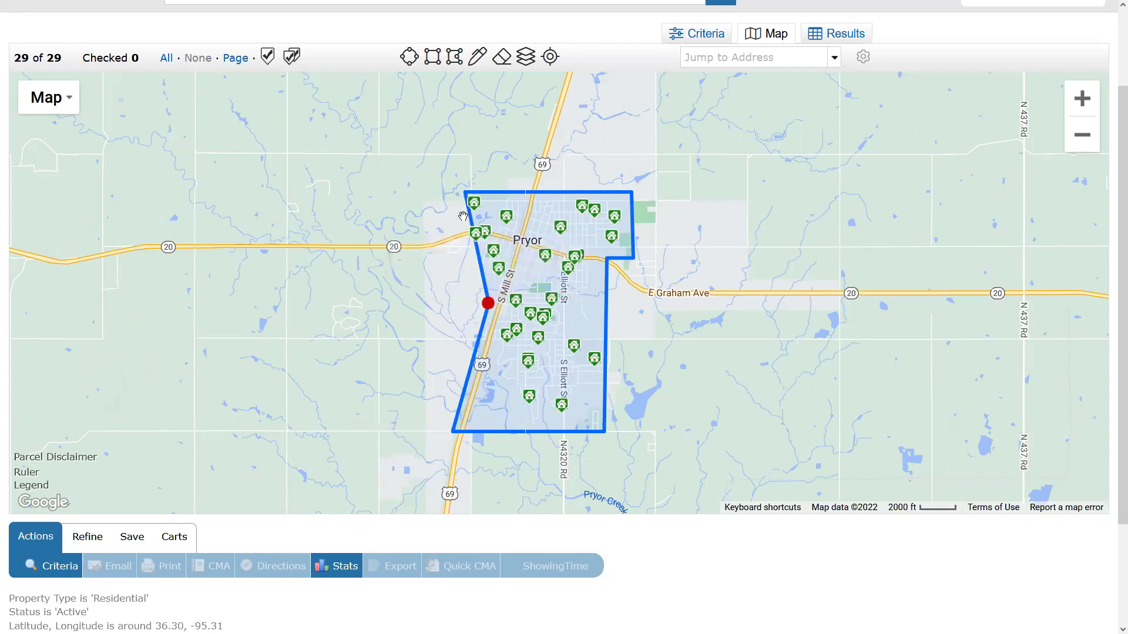
left_click_drag(470, 224, 476, 259)
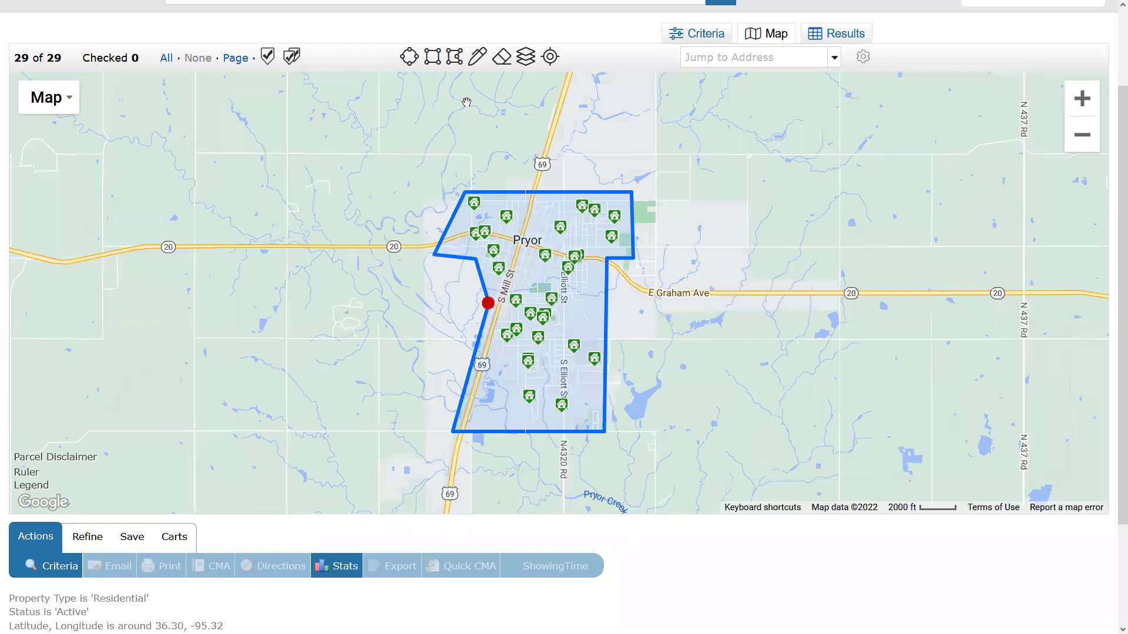
left_click(479, 61)
Try a freehand shape, a rectangle west of Pryor, and a circle near Sportsmen Acres.
mouse_move(1025, 237)
left_mouse_down()
mouse_move(818, 360)
mouse_move(1070, 317)
mouse_move(1025, 237)
left_mouse_up()
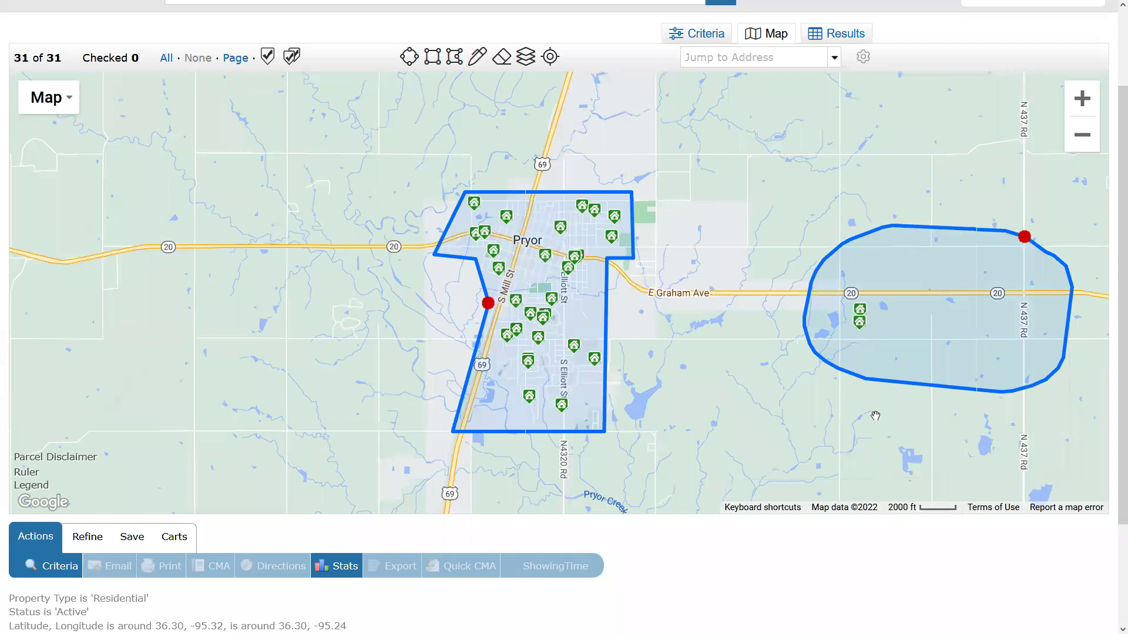
left_click(432, 56)
mouse_move(84, 190)
left_mouse_down()
mouse_move(285, 334)
mouse_move(335, 355)
left_mouse_up()
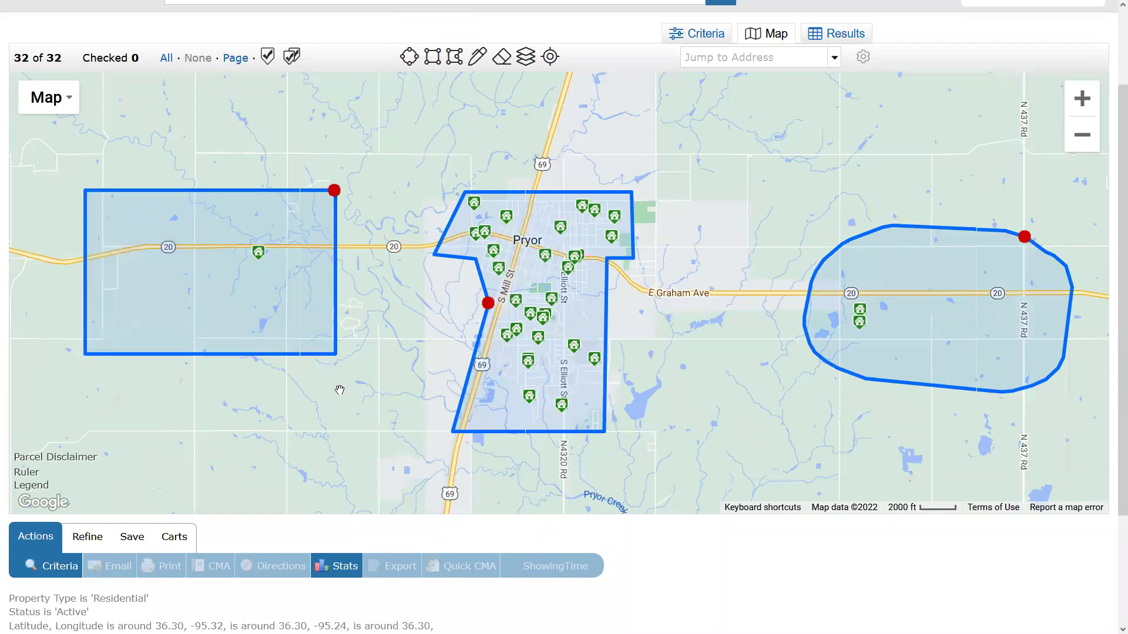
left_click_drag(686, 422, 661, 101)
left_click(408, 63)
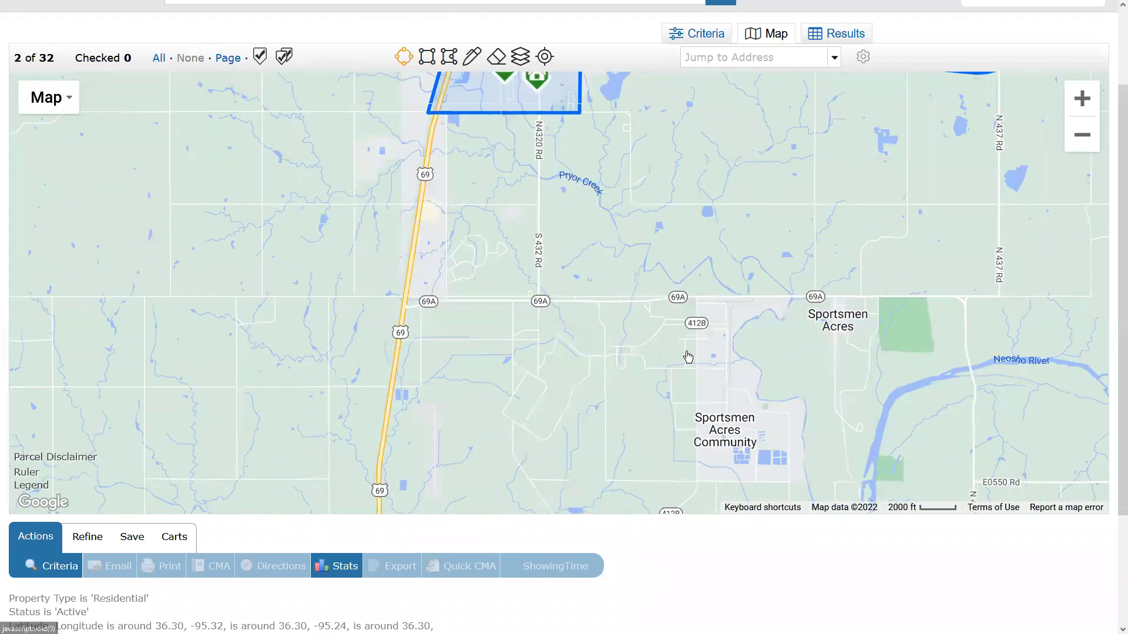
left_click_drag(744, 436, 885, 411)
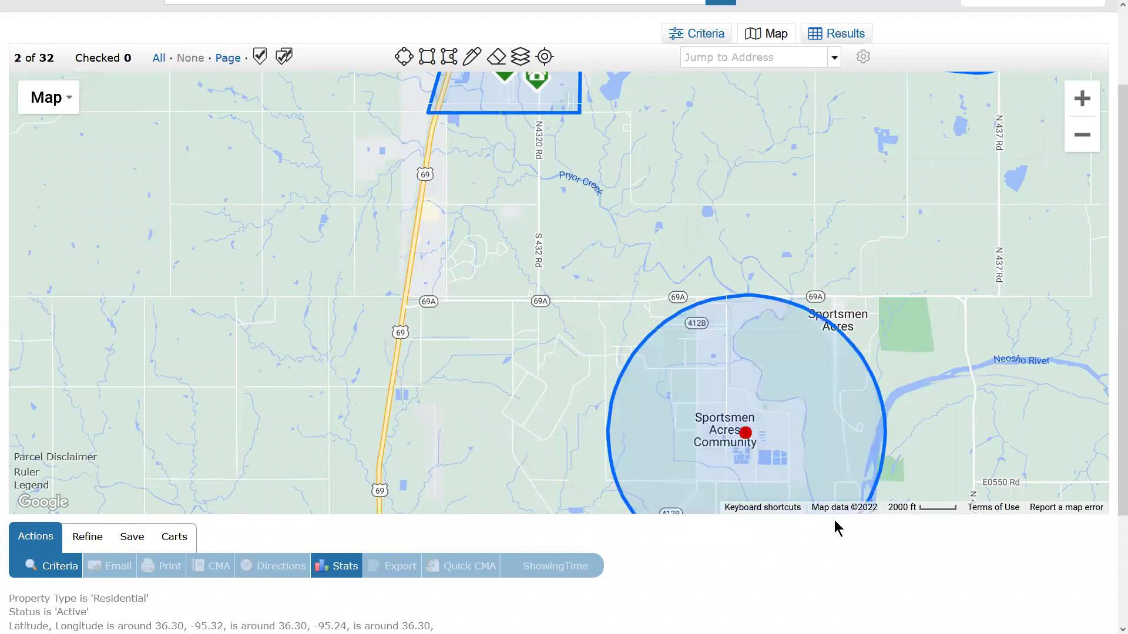
left_click_drag(839, 333, 938, 259)
left_click(746, 433)
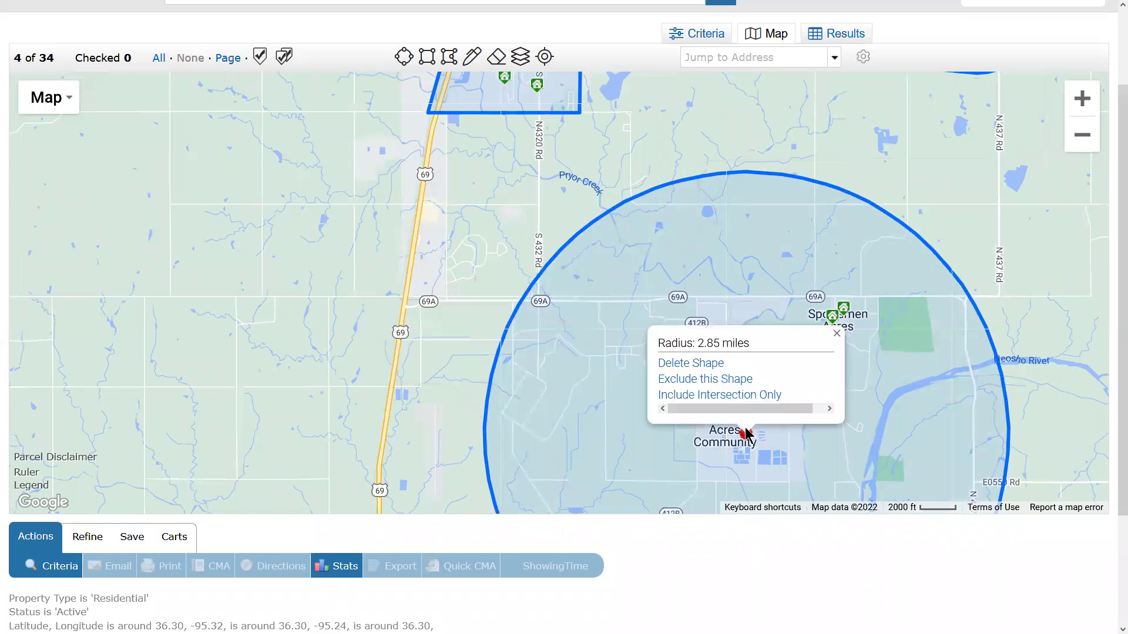
left_click_drag(746, 438, 799, 307)
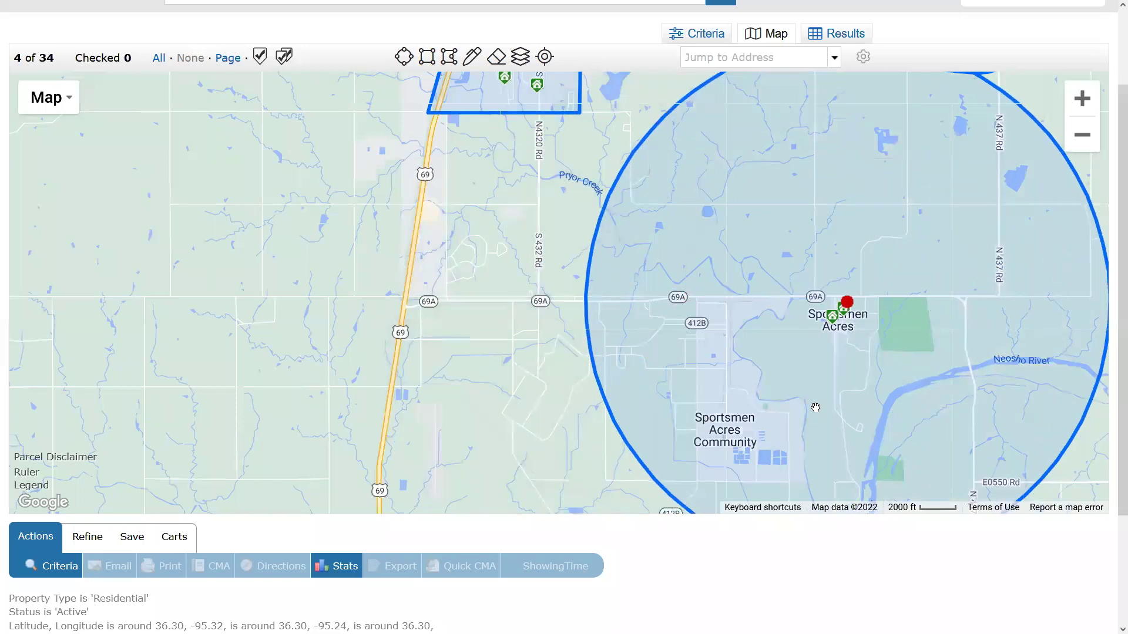
left_click(1082, 135)
left_click(1082, 135)
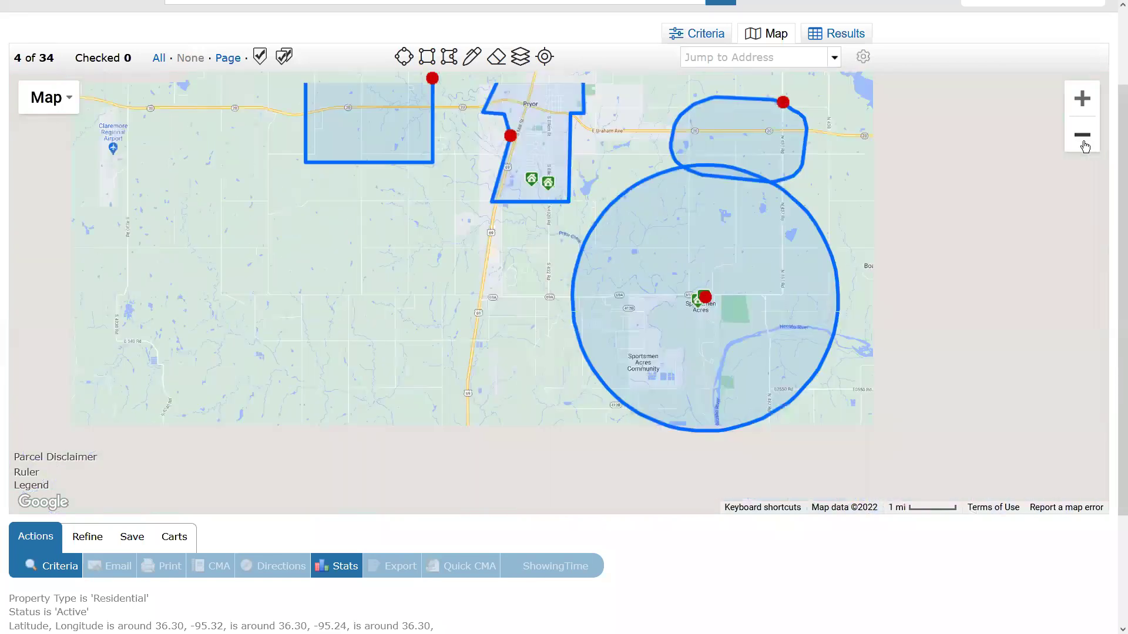
Clear all shapes and draw one rectangle around the Pryor listings (29 matches).
left_click(502, 58)
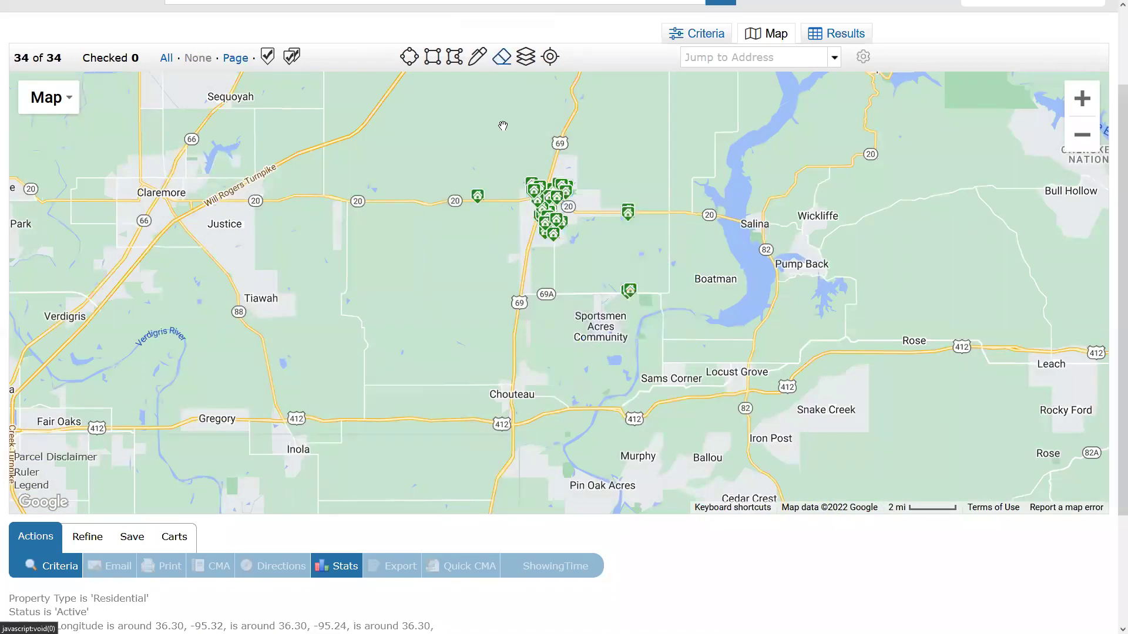
left_click_drag(519, 171, 592, 249)
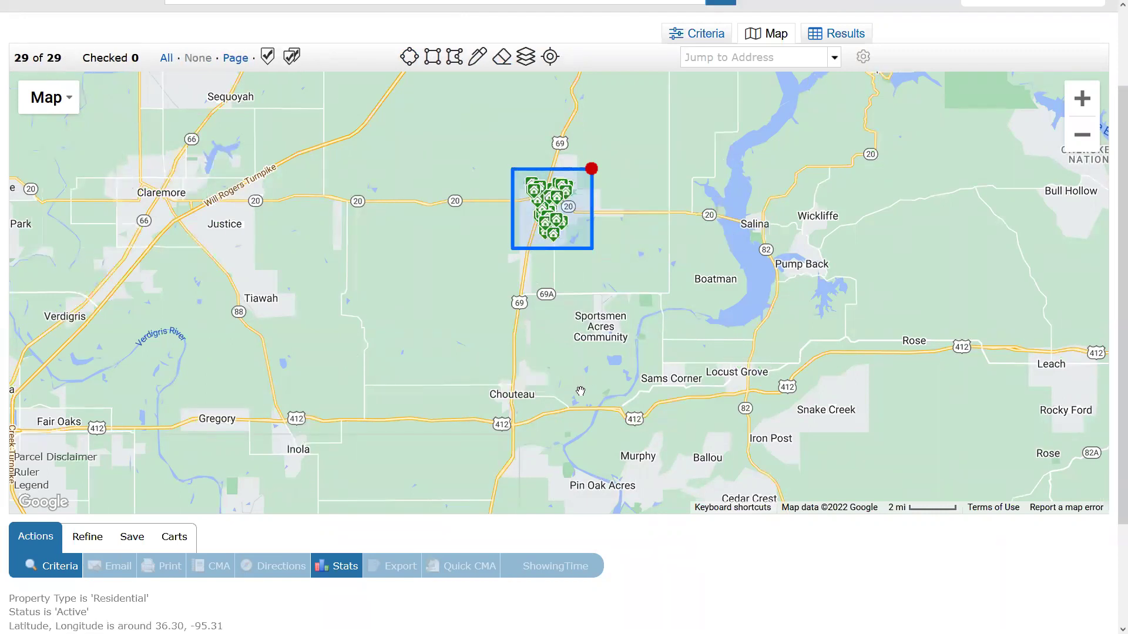
left_click(564, 209)
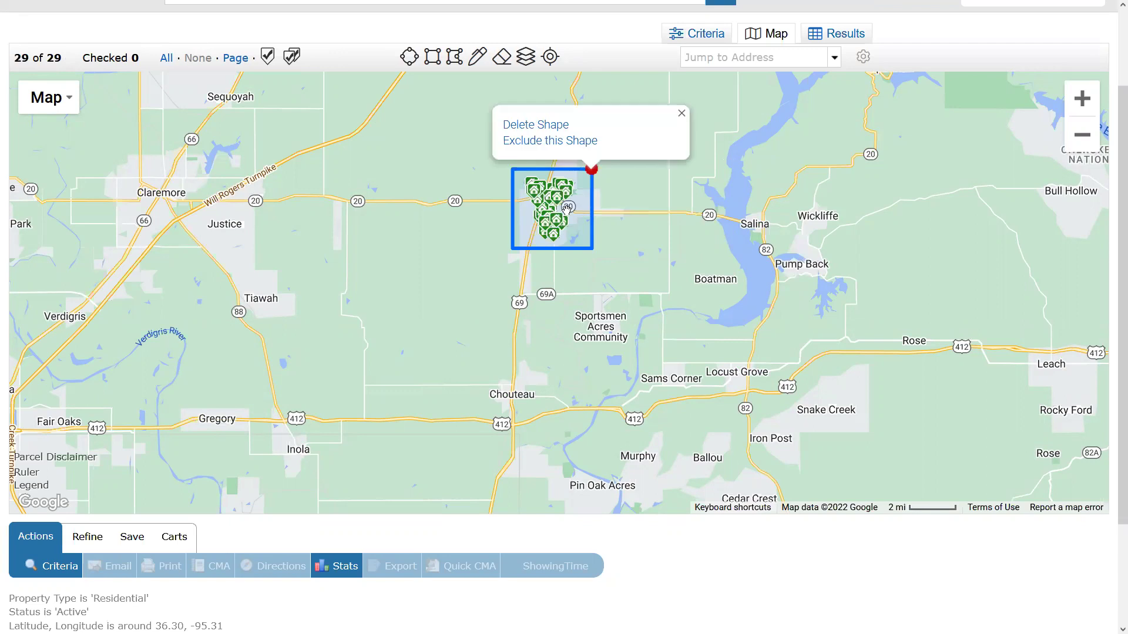
left_click(698, 33)
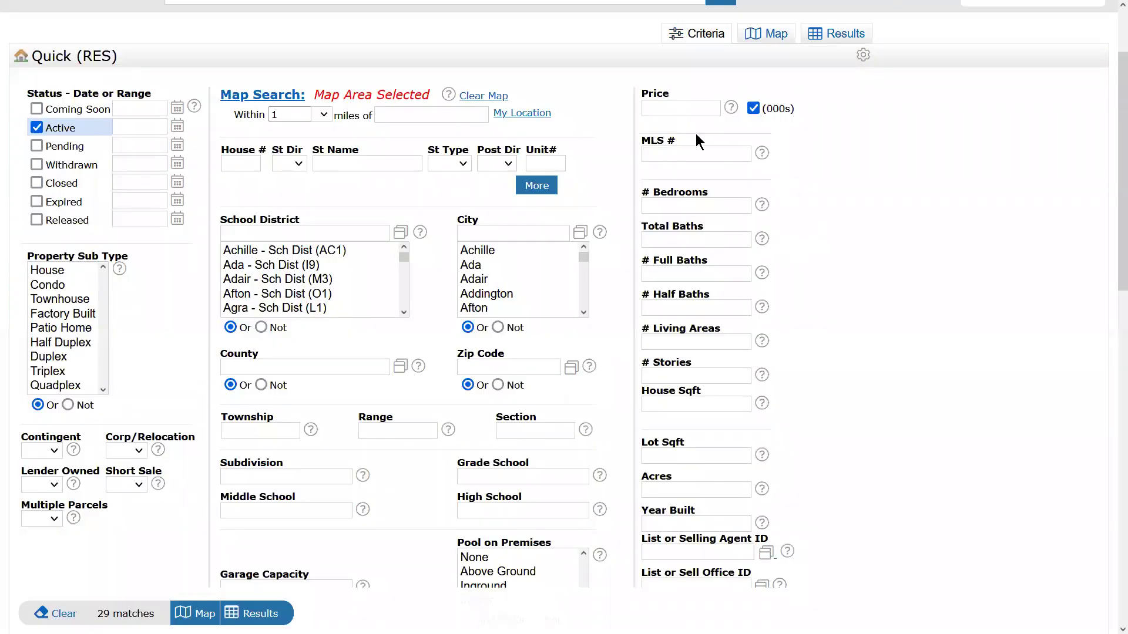
Enter a 150-250 price range in thousands on the Criteria form.
left_click(775, 34)
left_click(594, 154)
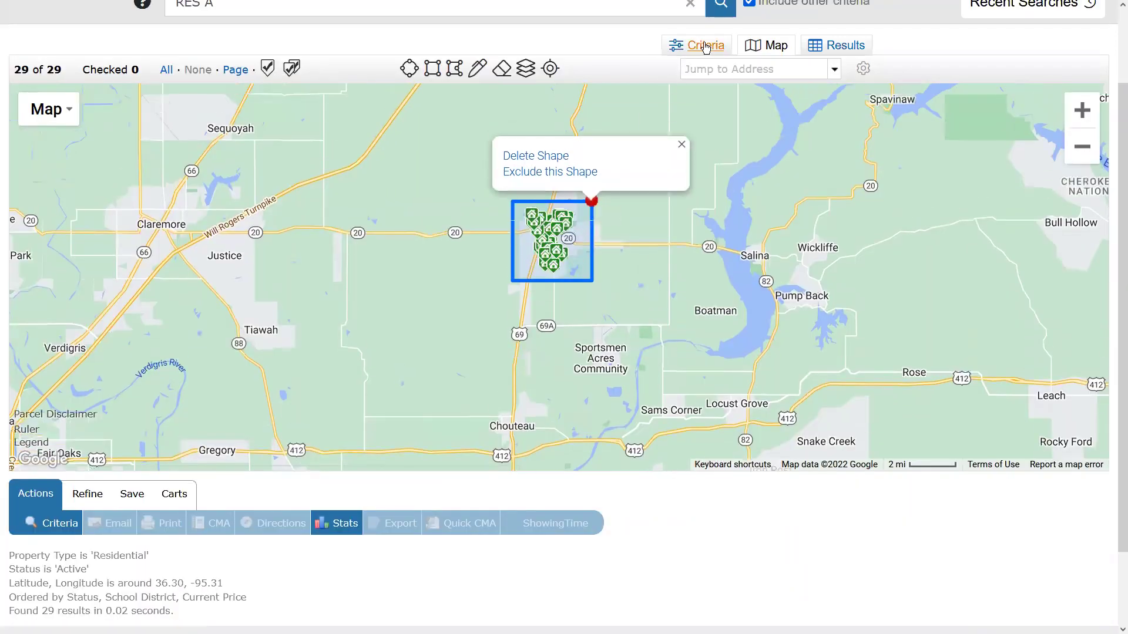
left_click(705, 46)
left_click(675, 120)
type("1500")
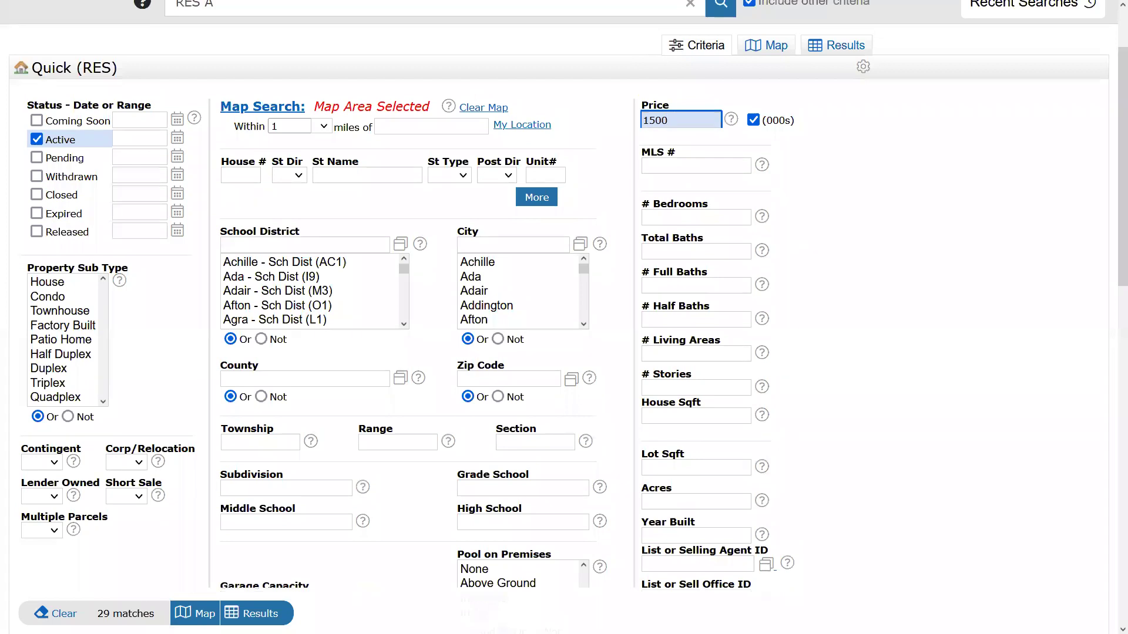
key("BackSpace")
key("BackSpace")
left_click(772, 47)
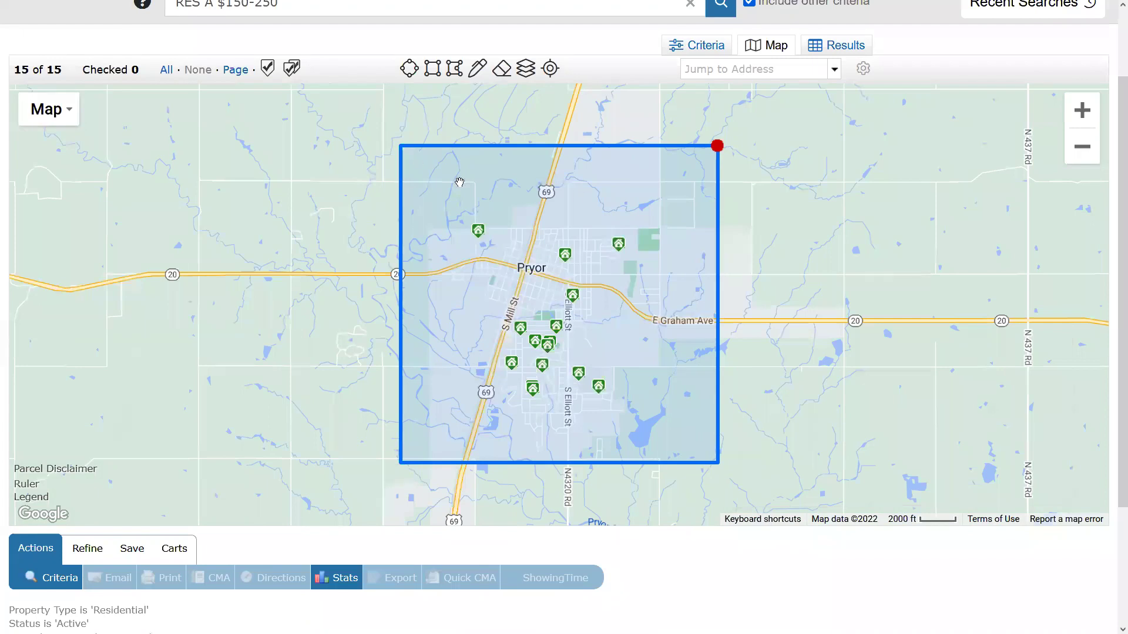
Review the school district and city filters, then view the 15 filtered listings on the map.
left_click(717, 145)
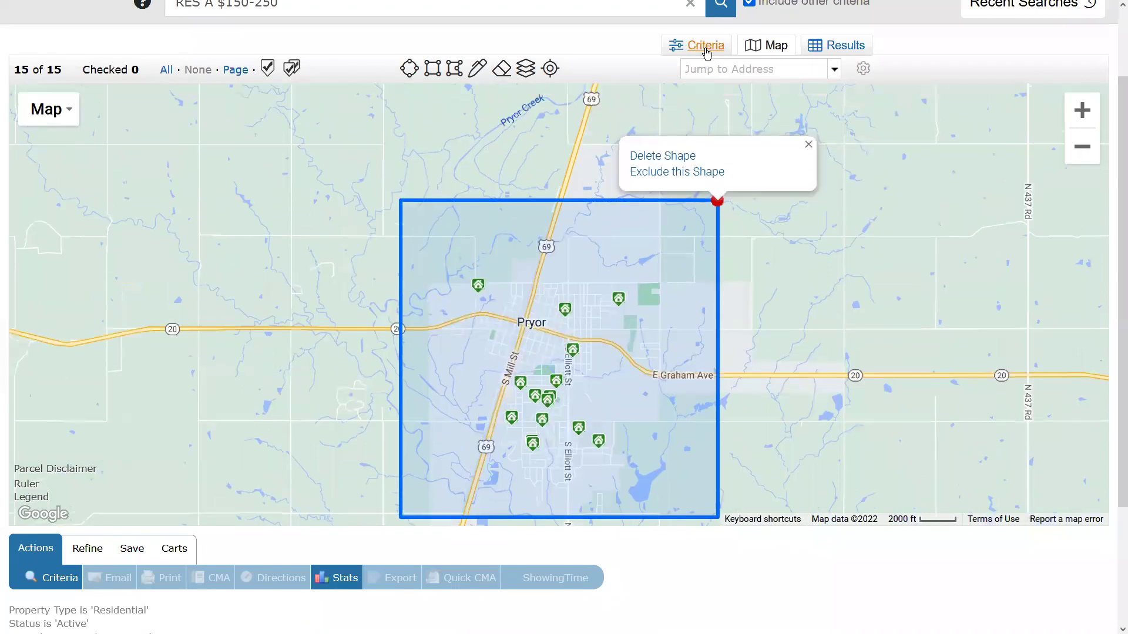
left_click(696, 45)
left_click(240, 248)
left_click(534, 240)
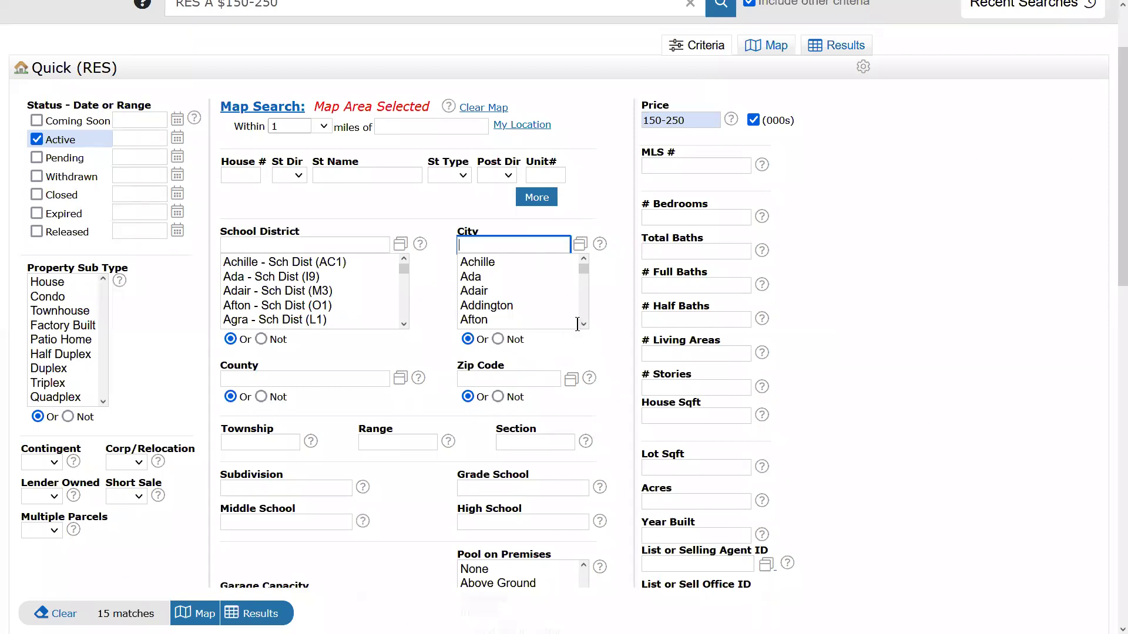
left_click(767, 47)
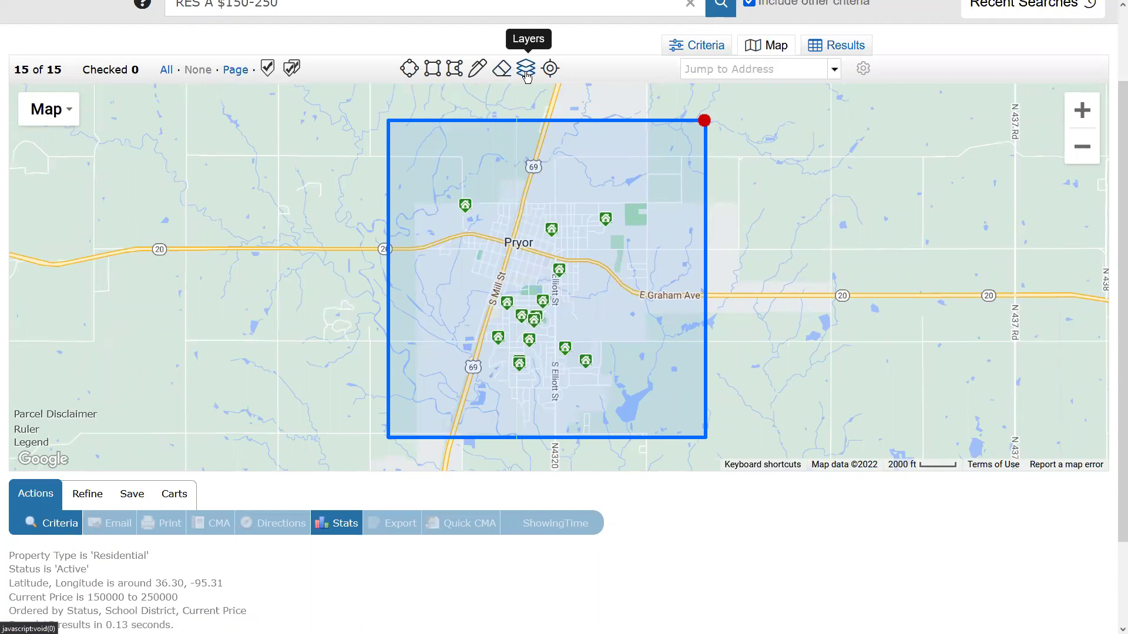
Pan toward Claremore, then recenter the map on the Pryor rectangle's 15 listings.
left_click_drag(212, 208, 446, 116)
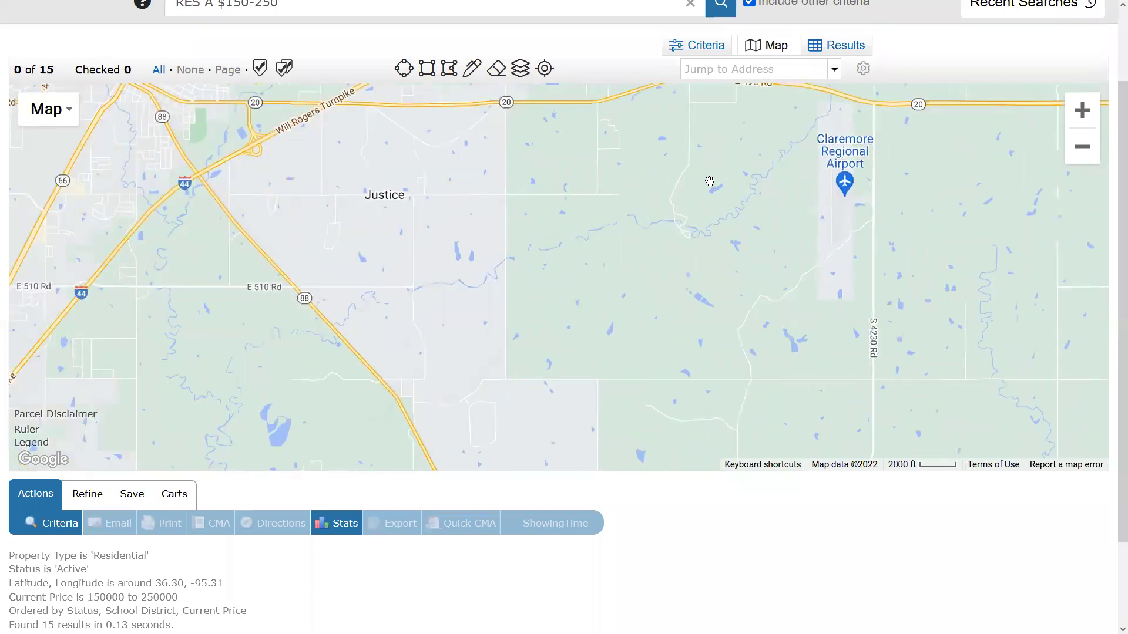
left_click(546, 70)
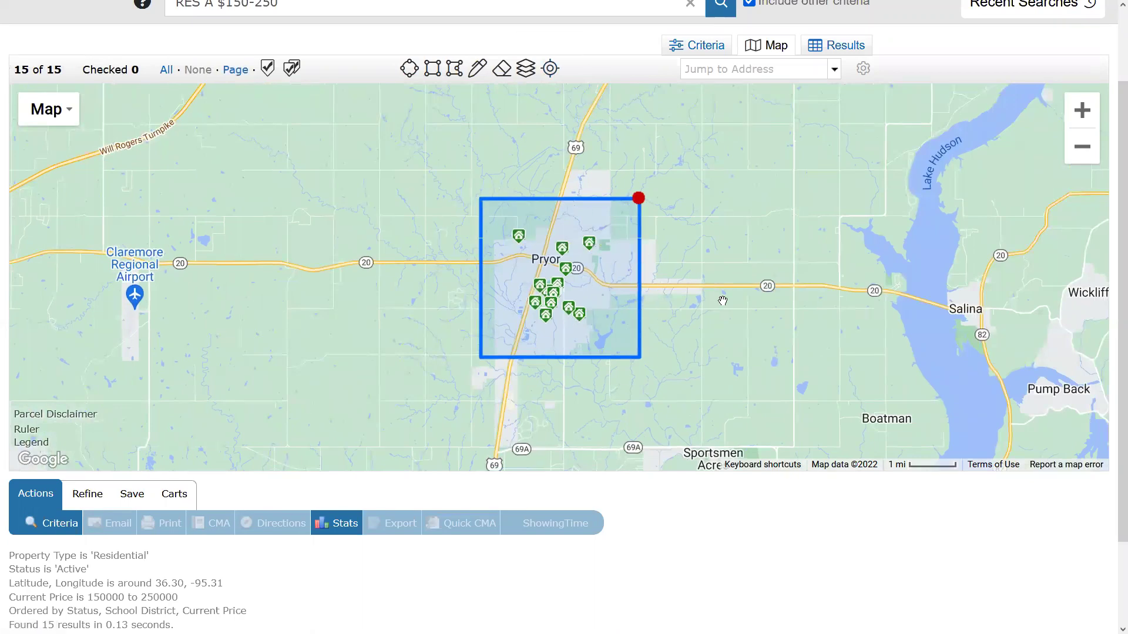
left_click(526, 70)
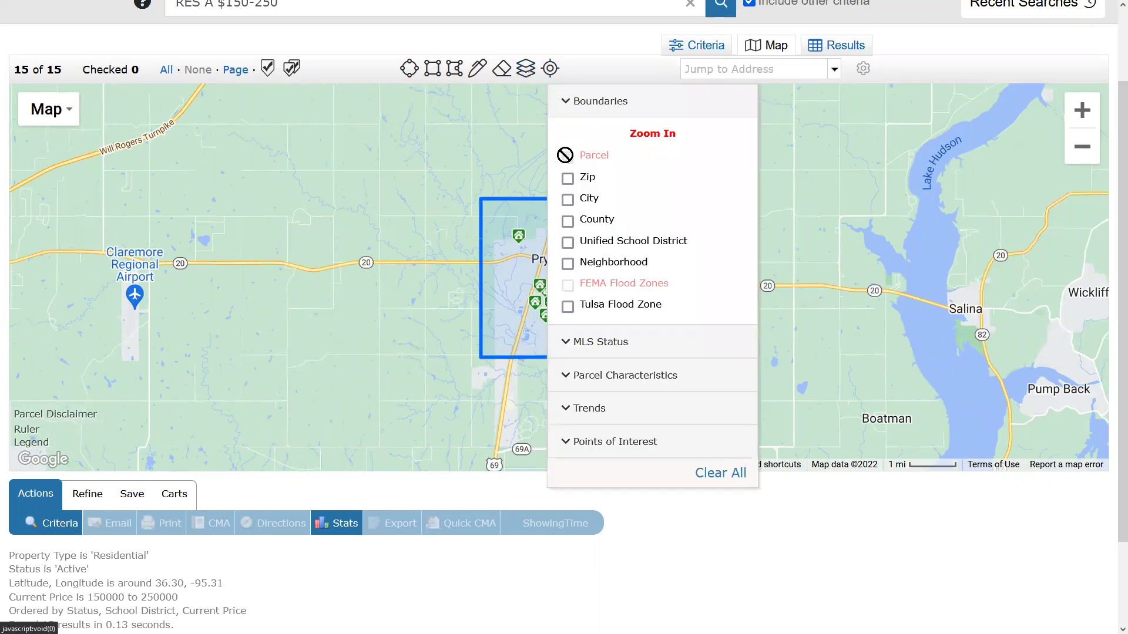
Zoom in on Pryor and turn on the FEMA Flood Zones layer alongside Parcel.
left_click(1082, 110)
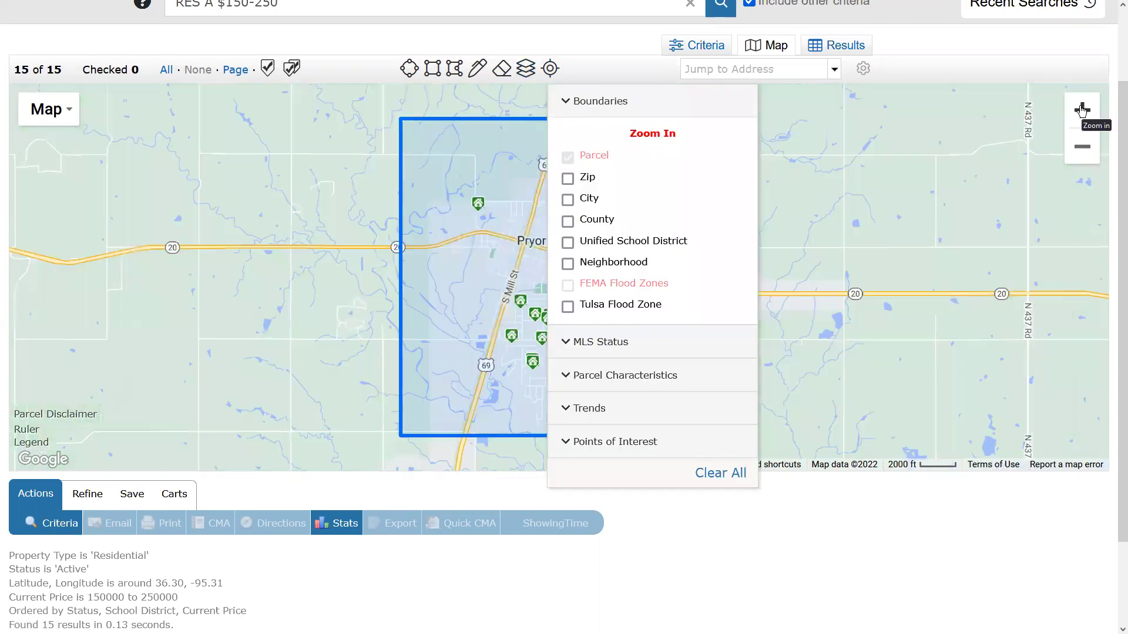
left_click(1082, 110)
left_click(1082, 111)
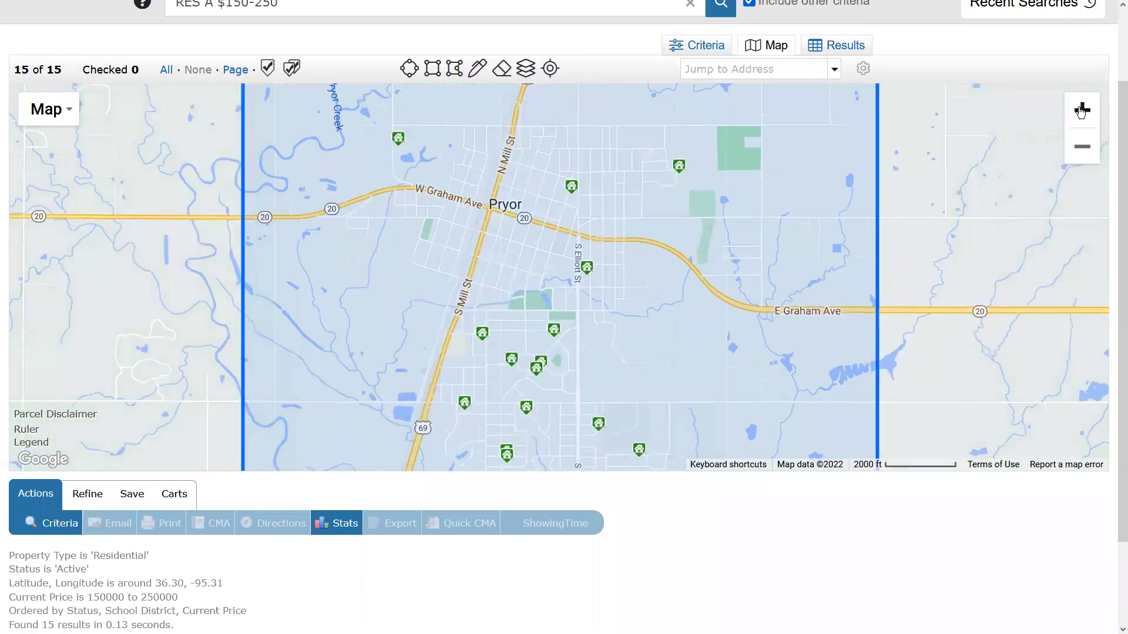
left_click(521, 70)
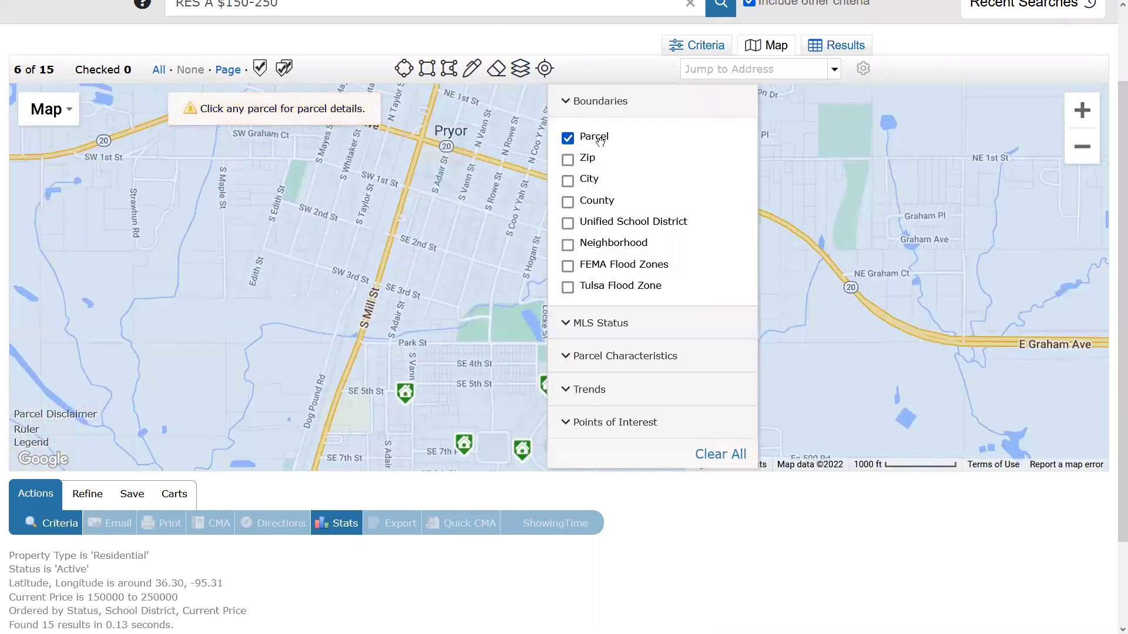
left_click(368, 274)
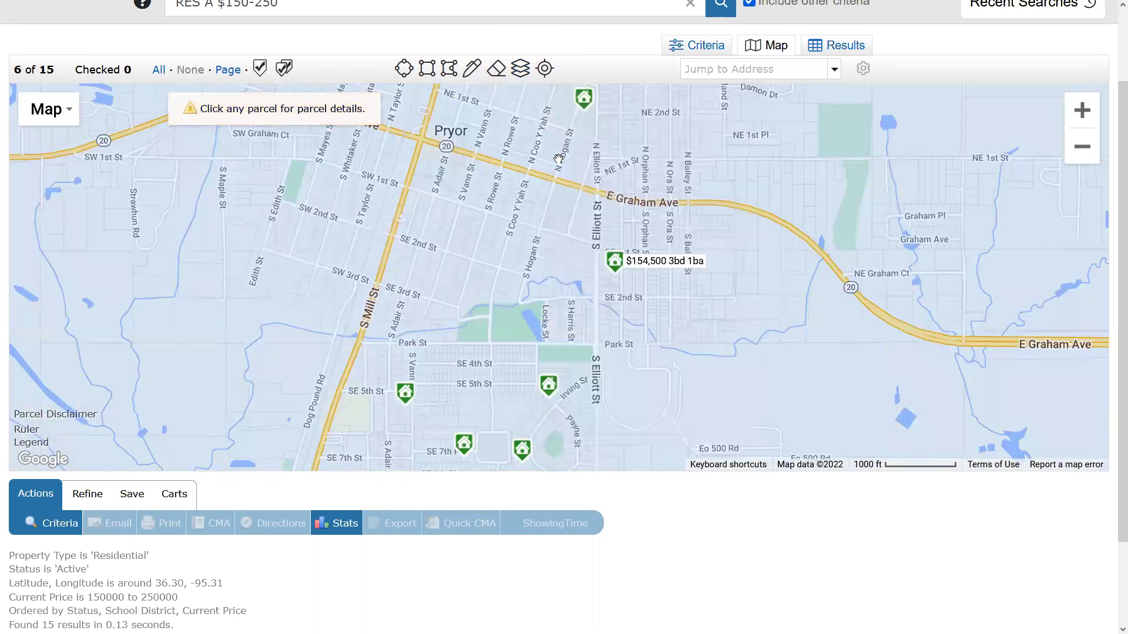
left_click(520, 69)
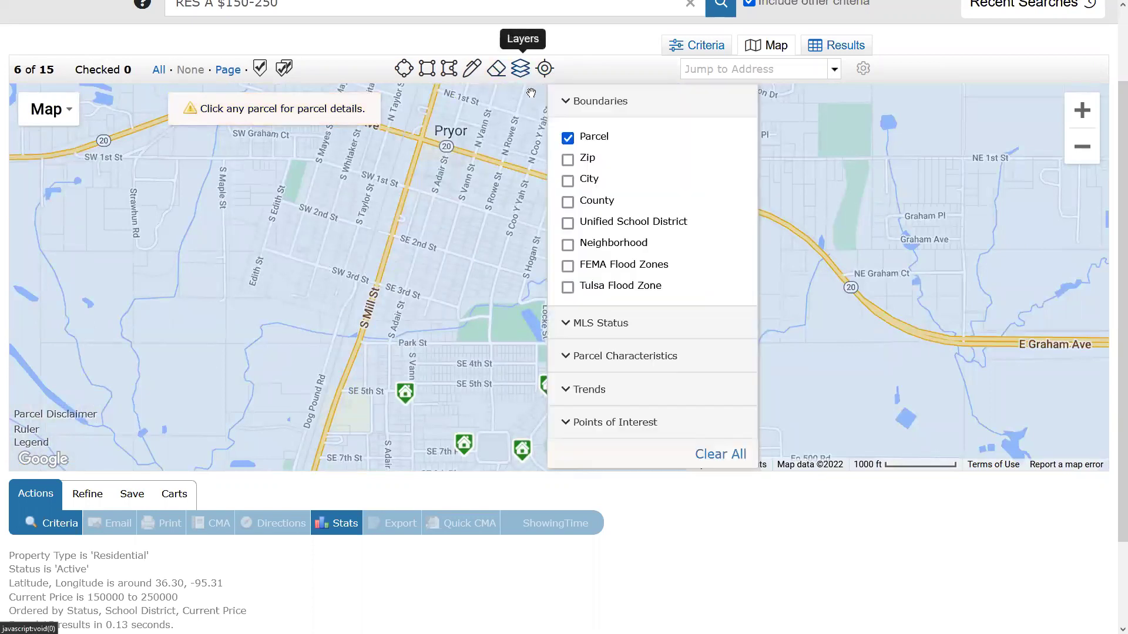
left_click(567, 266)
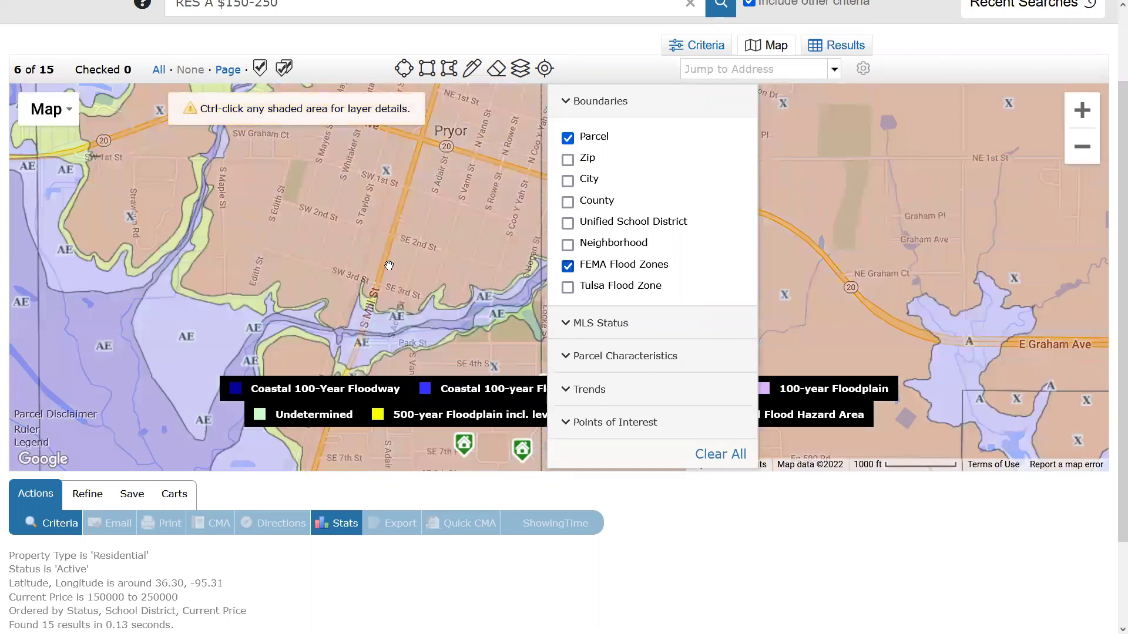
left_click(930, 221)
Check the flood shading at the 1000 ft view and expand the MLS Status layer options.
left_click(1082, 147)
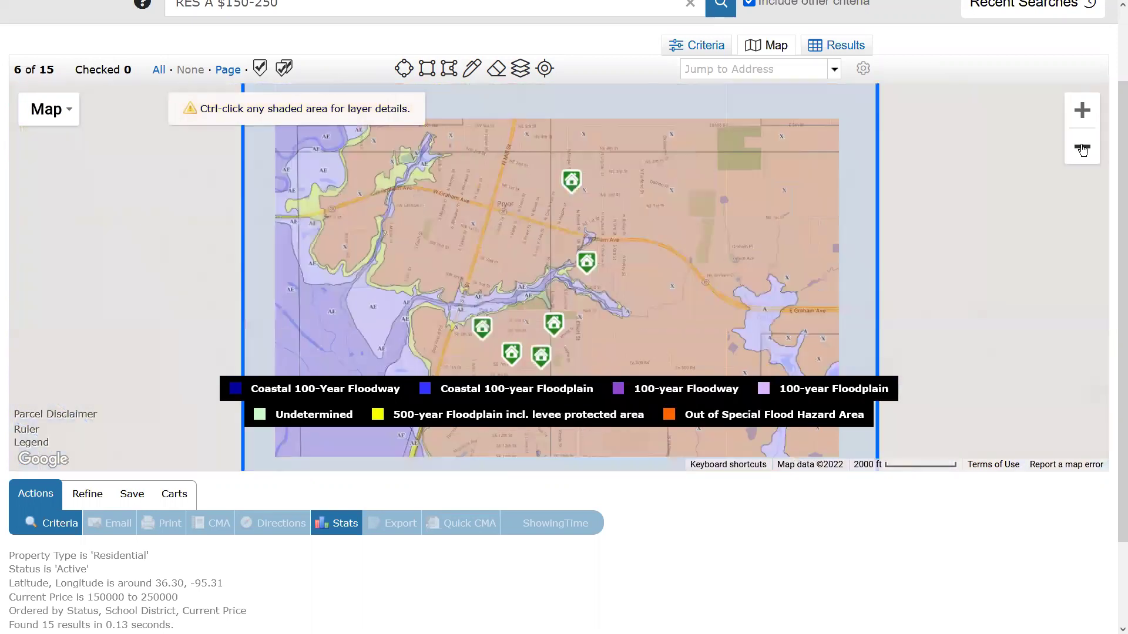
left_click(1083, 111)
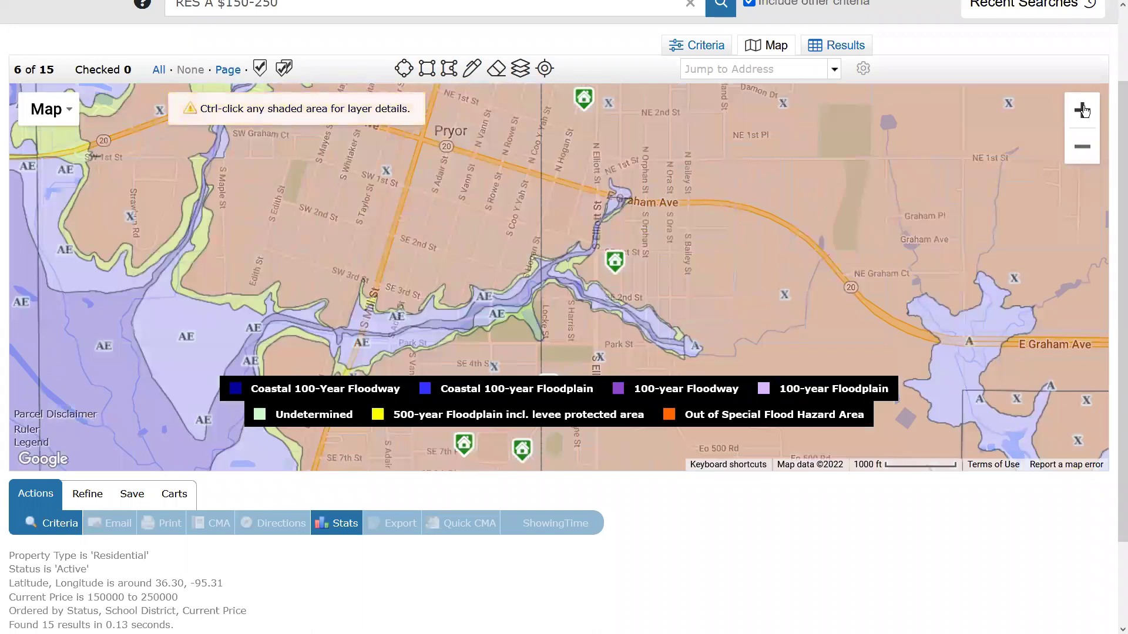
left_click(1083, 146)
left_click(1086, 119)
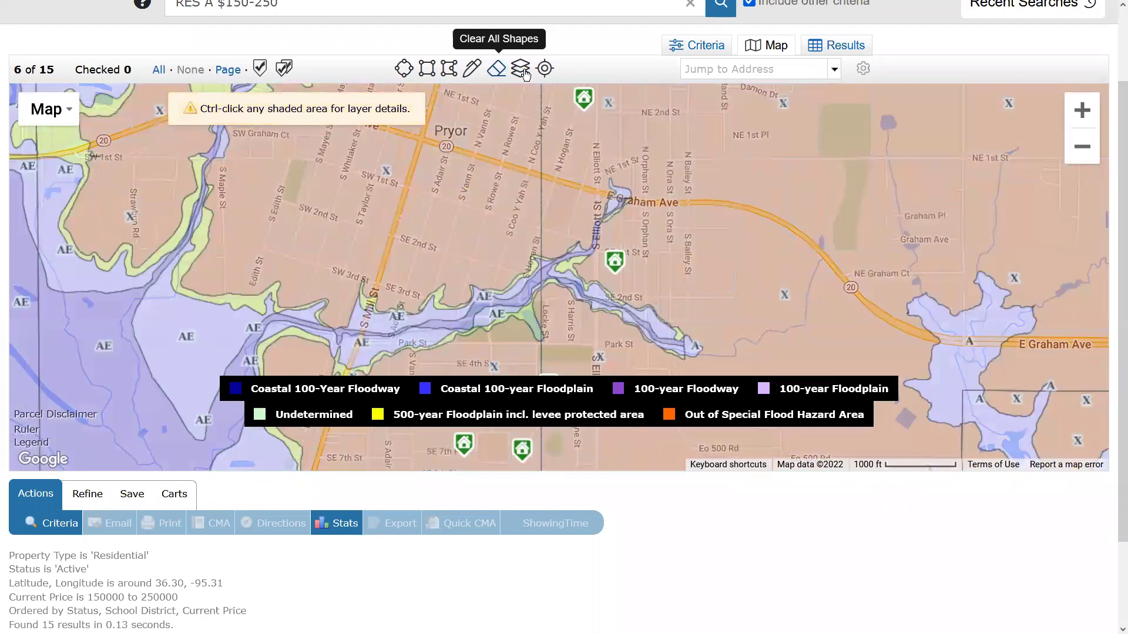
left_click(520, 68)
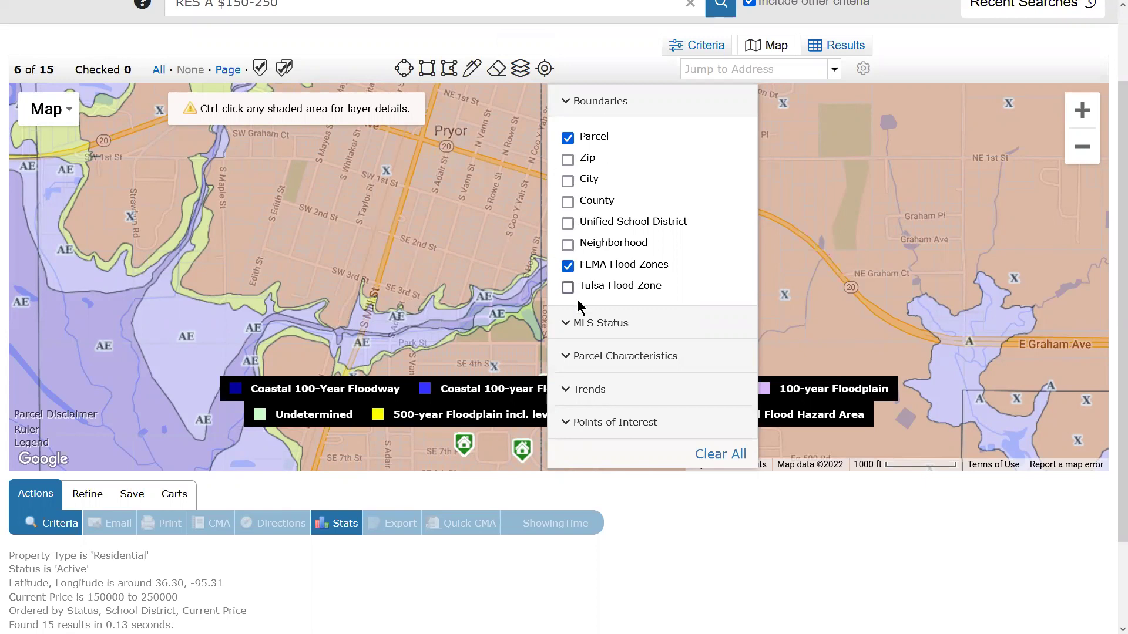
left_click(565, 324)
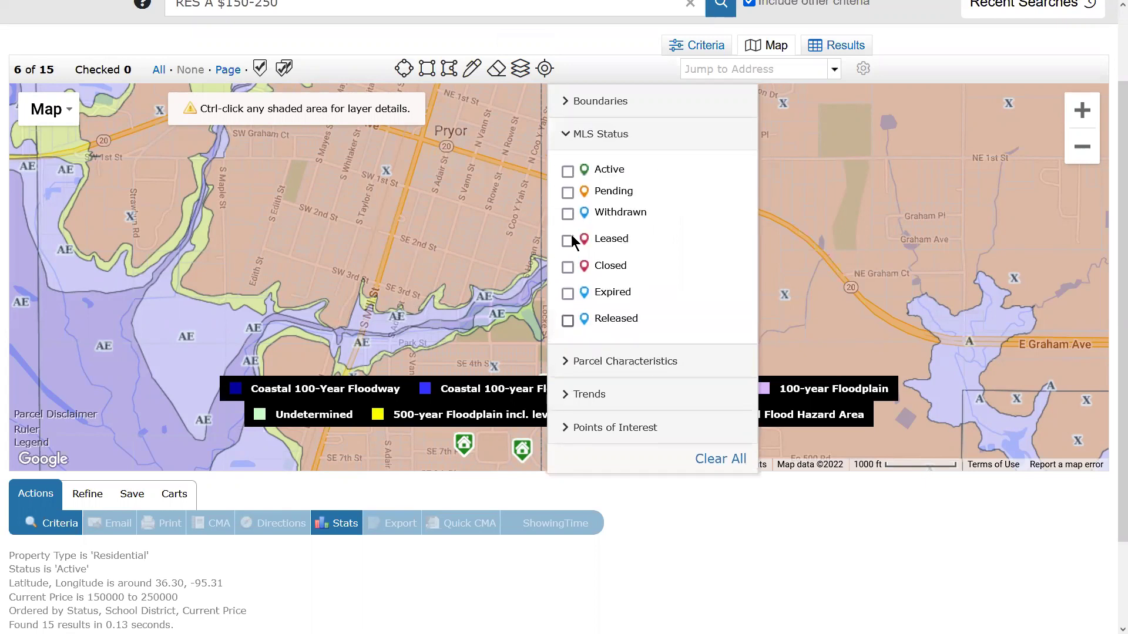
Label parcels with owner names and view the listing near S Indianola St.
left_click(564, 362)
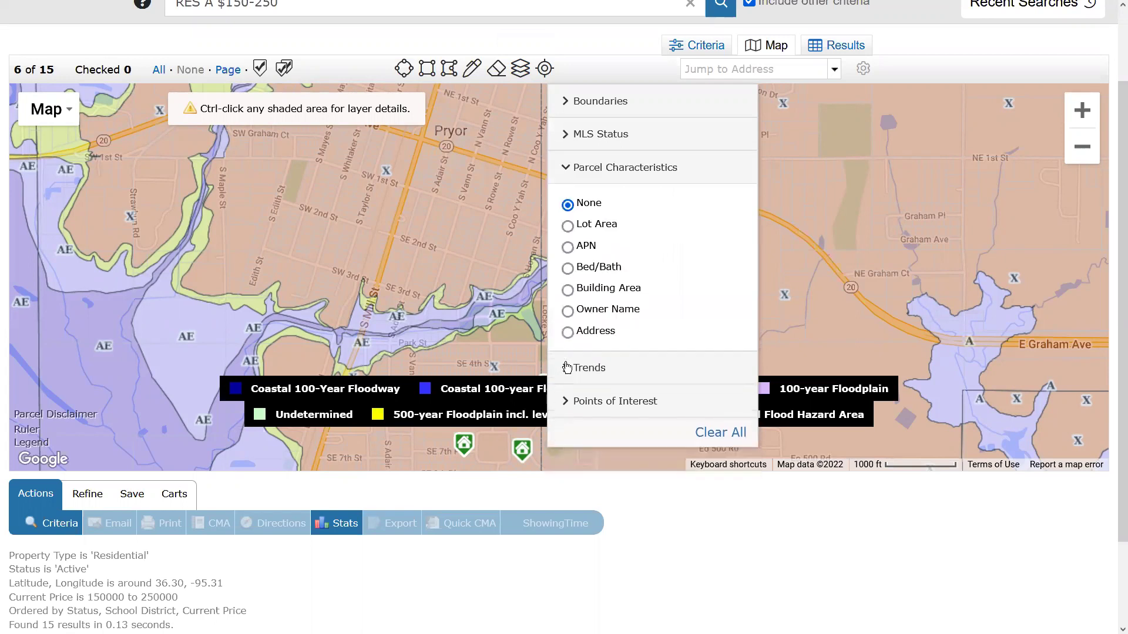
left_click(568, 311)
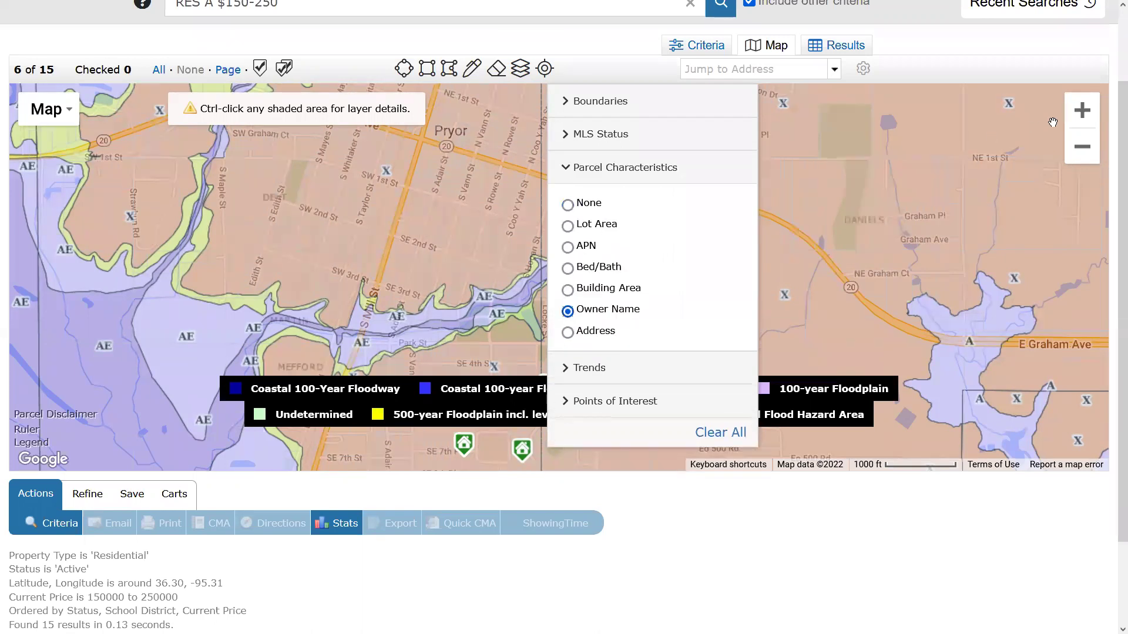
left_click(1081, 111)
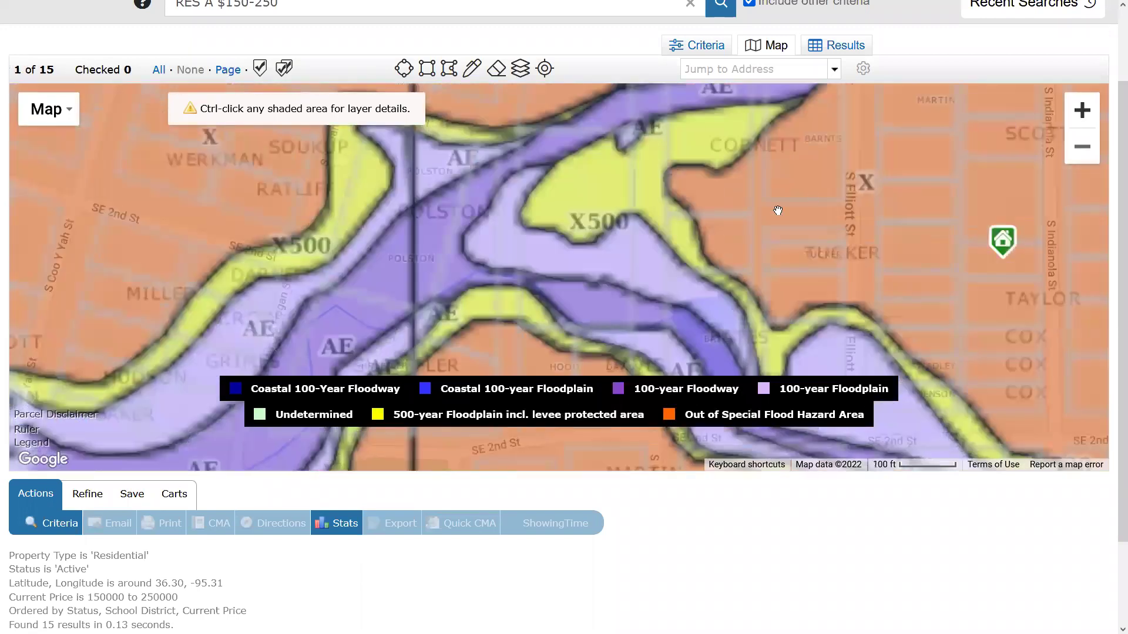
left_click_drag(461, 258, 253, 285)
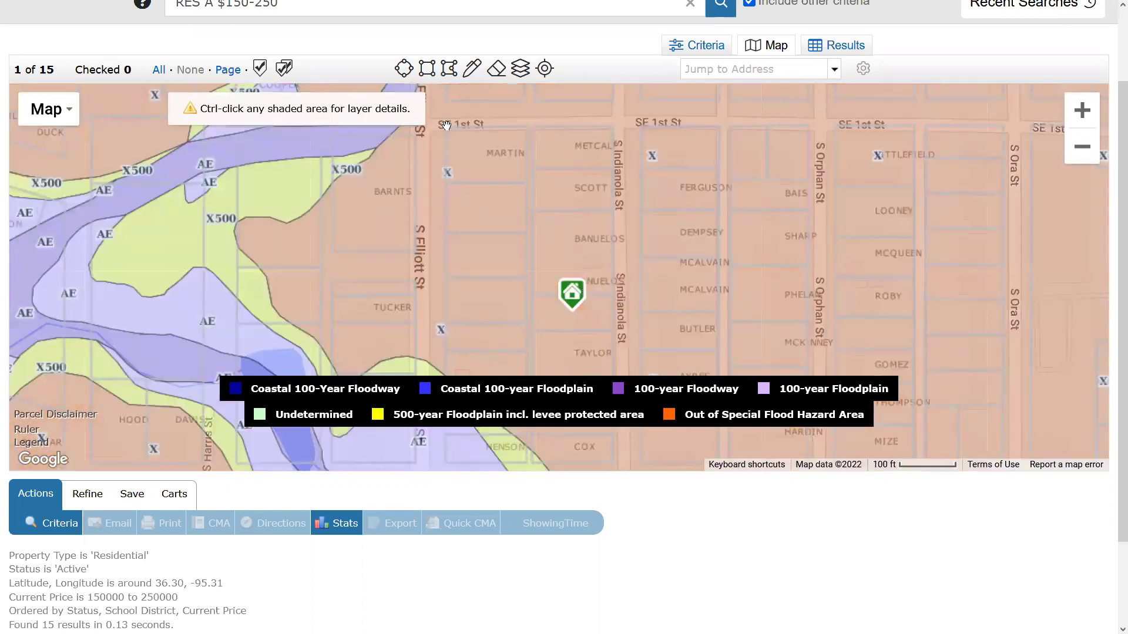
Shade the map by Median Sale Price trends, zoomed out to the wider region including Tulsa.
left_click(521, 69)
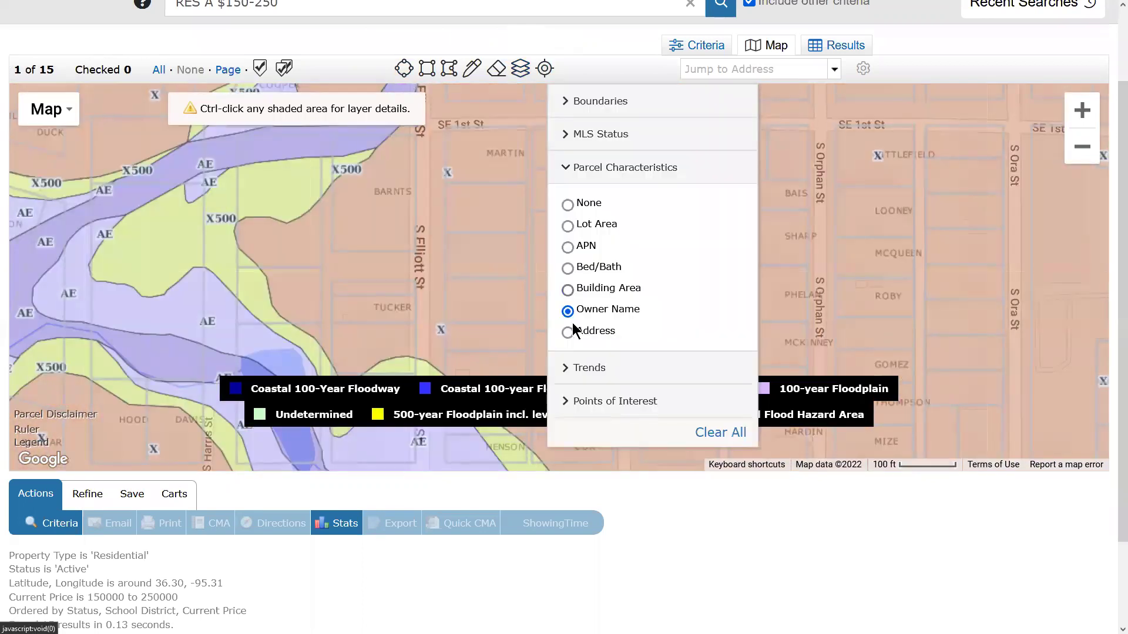
left_click(576, 369)
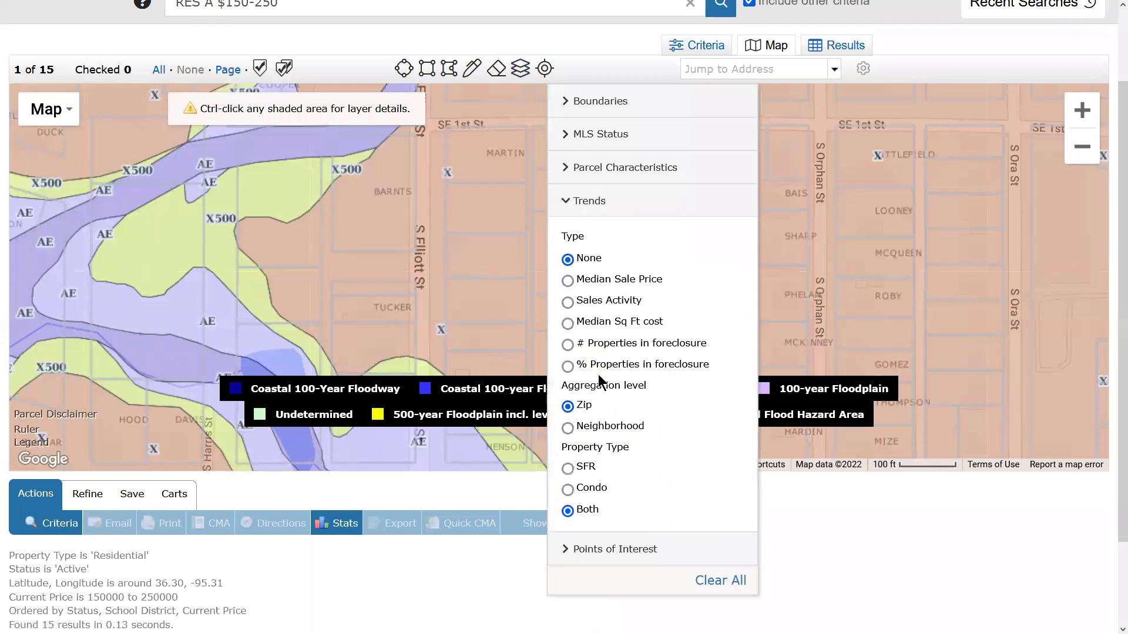
left_click(568, 281)
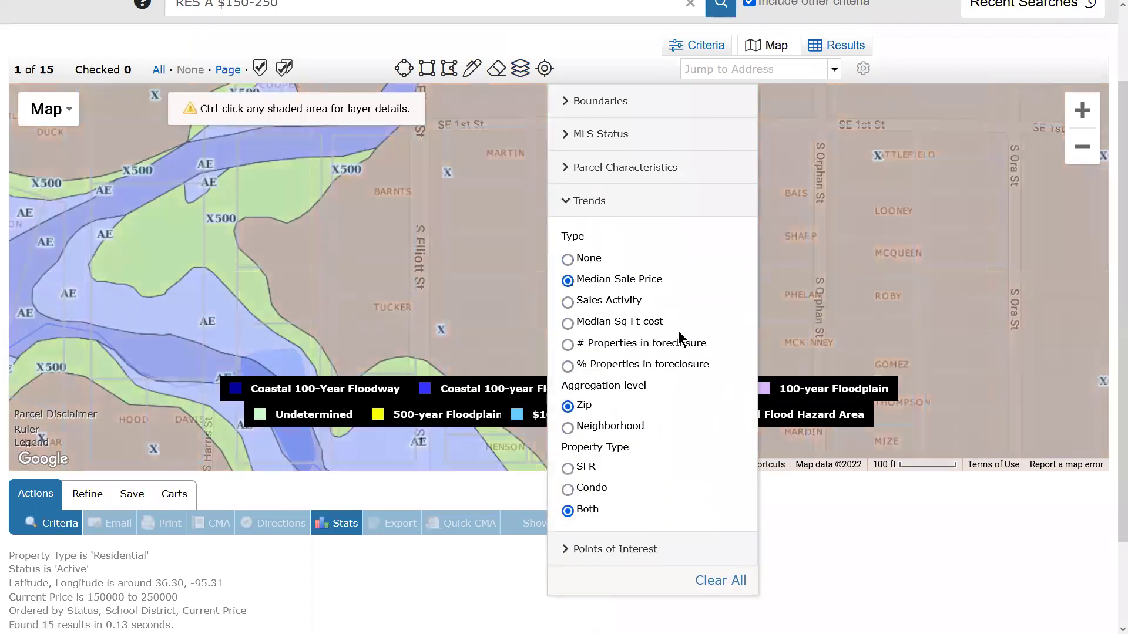
left_click(1081, 148)
left_click(1081, 149)
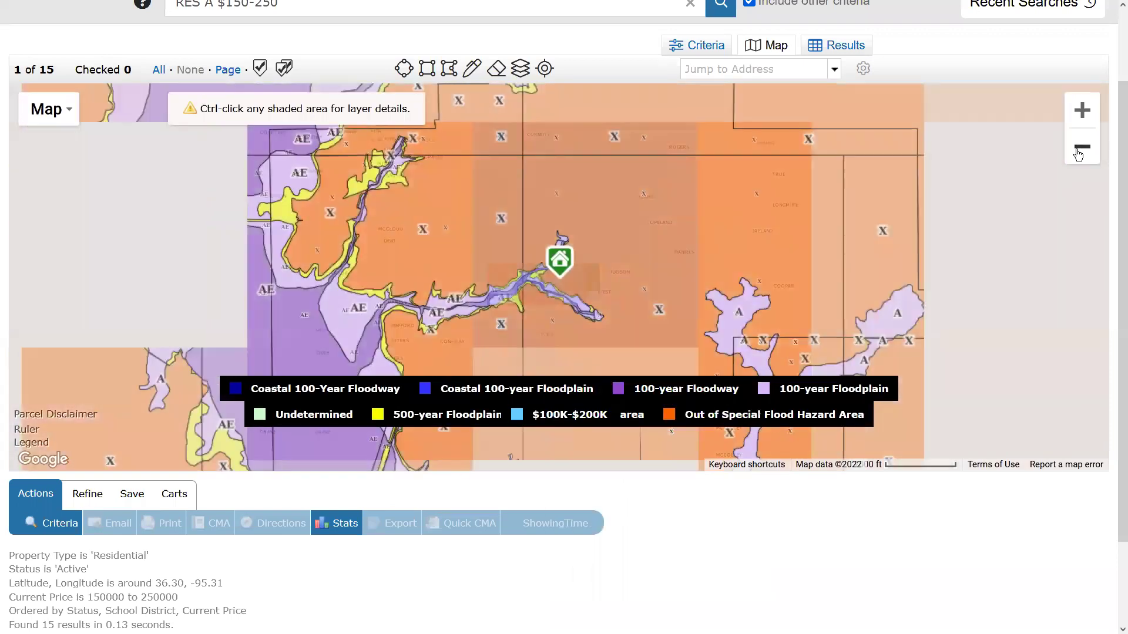
left_click(1078, 153)
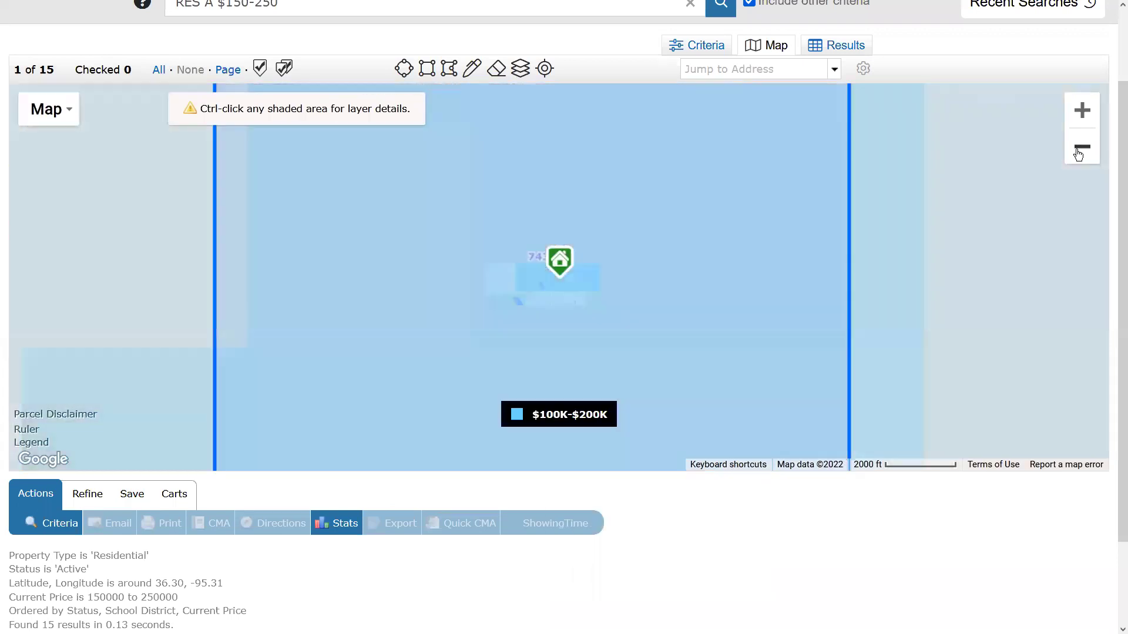
left_click(1077, 153)
left_click(1080, 148)
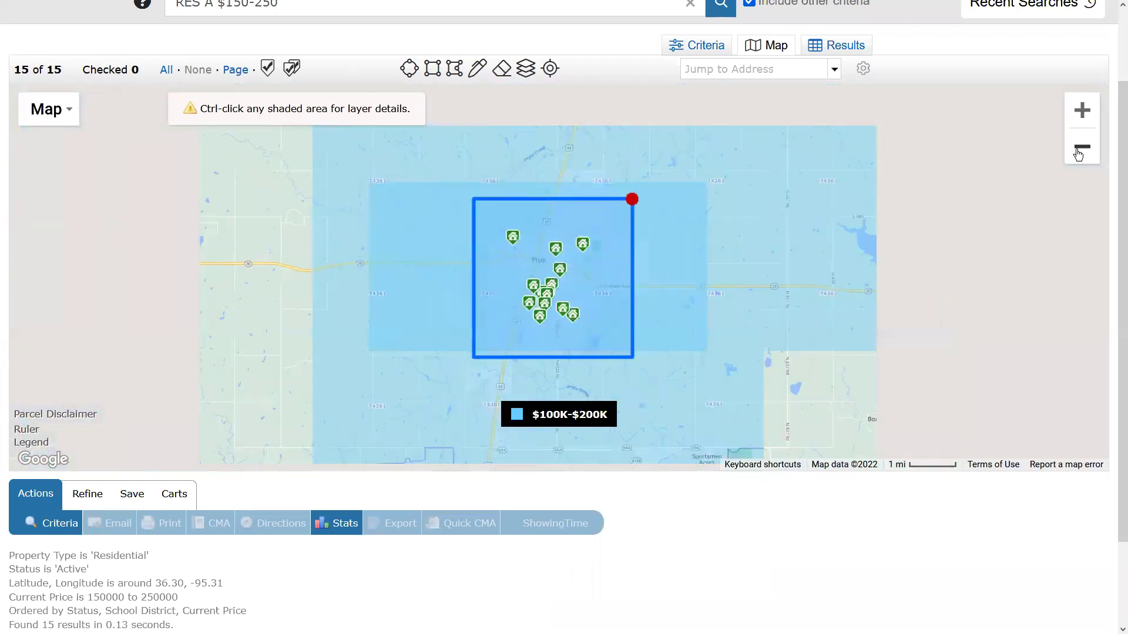
left_click(1080, 148)
left_click(1079, 150)
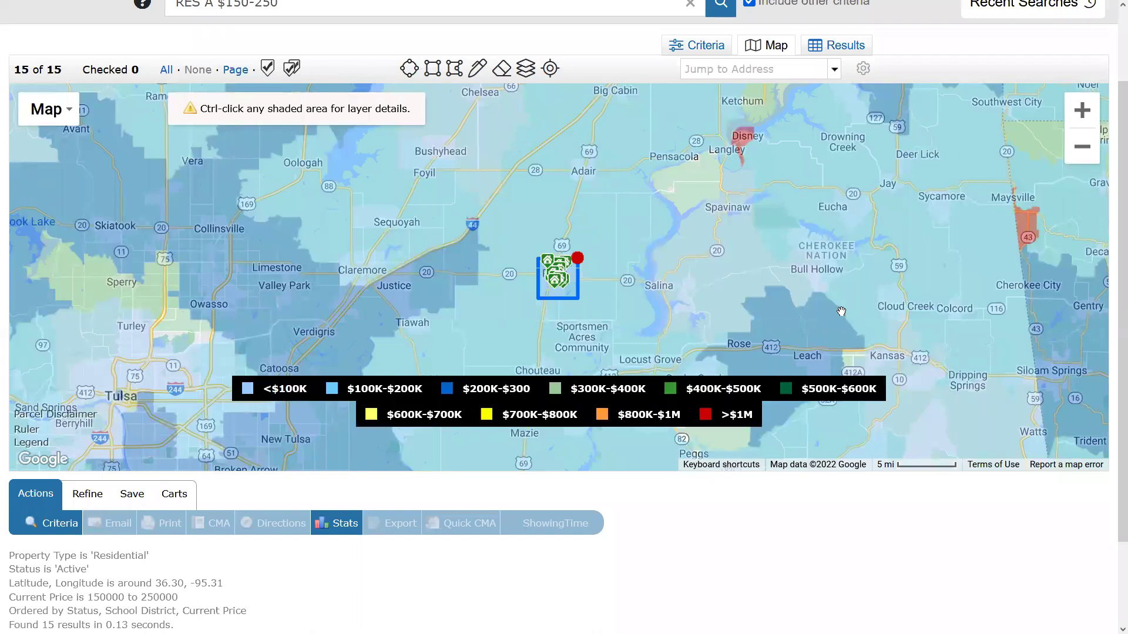
Clear all map layer overlays from the Pryor map.
left_click(530, 72)
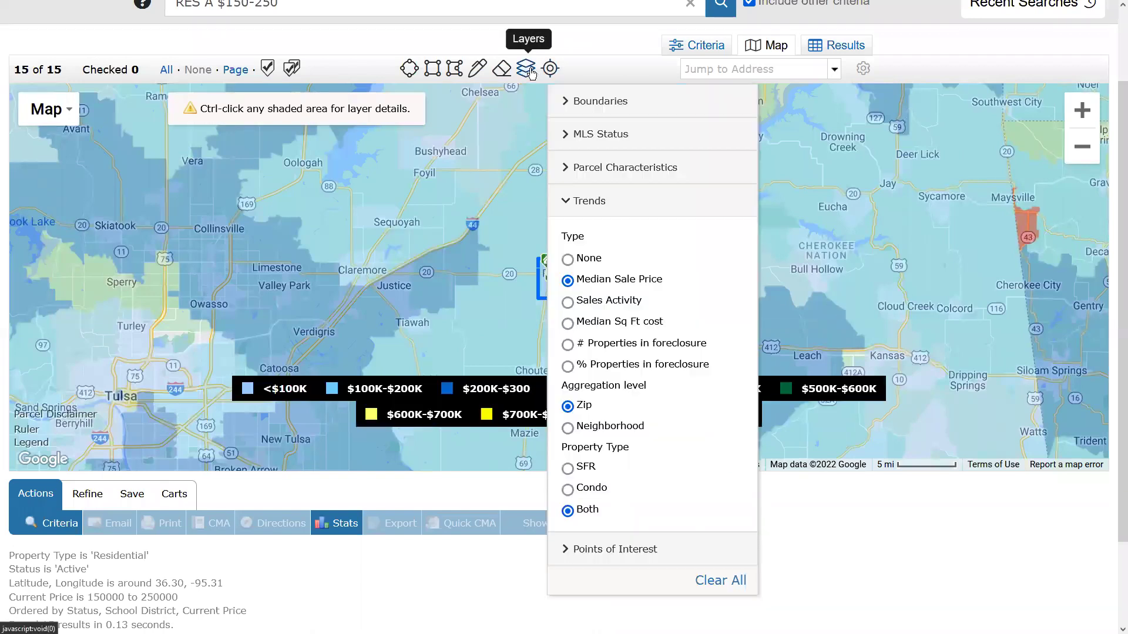
left_click(729, 584)
left_click(565, 103)
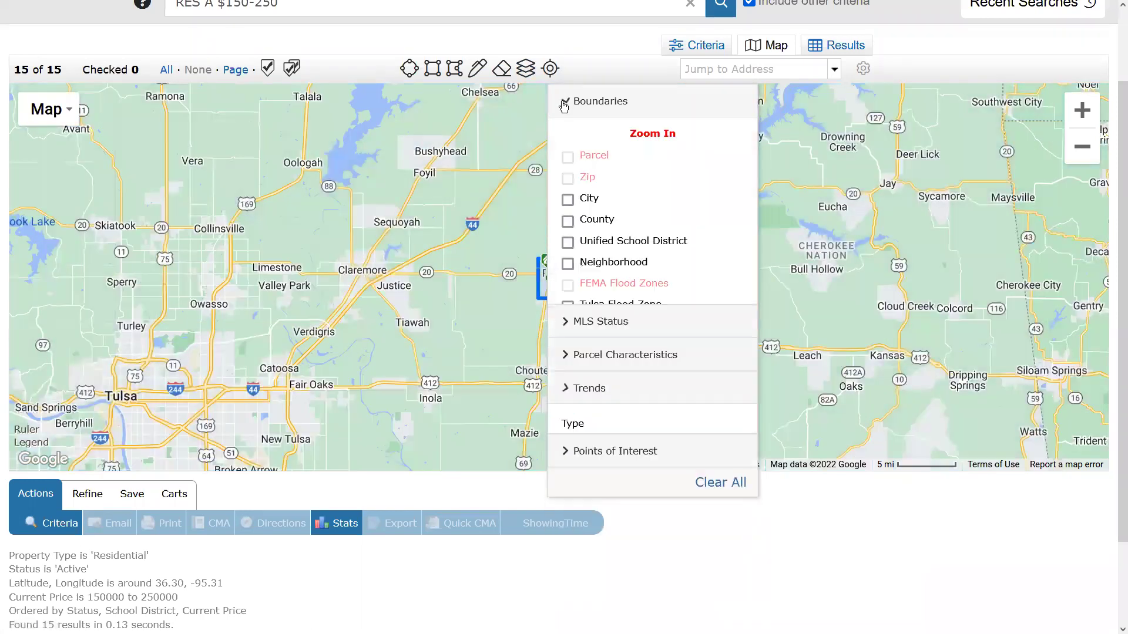
Zoom in on the Pryor listing and turn on the Parcel layer outlines.
left_click(1083, 110)
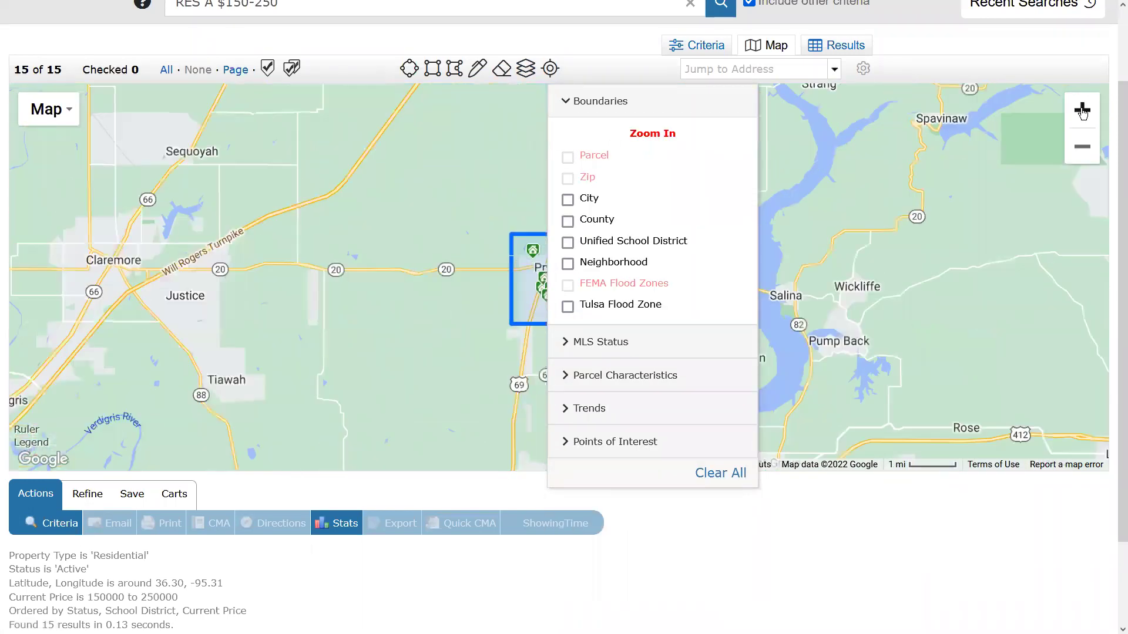
left_click(1083, 110)
left_click(1083, 111)
left_click(1082, 111)
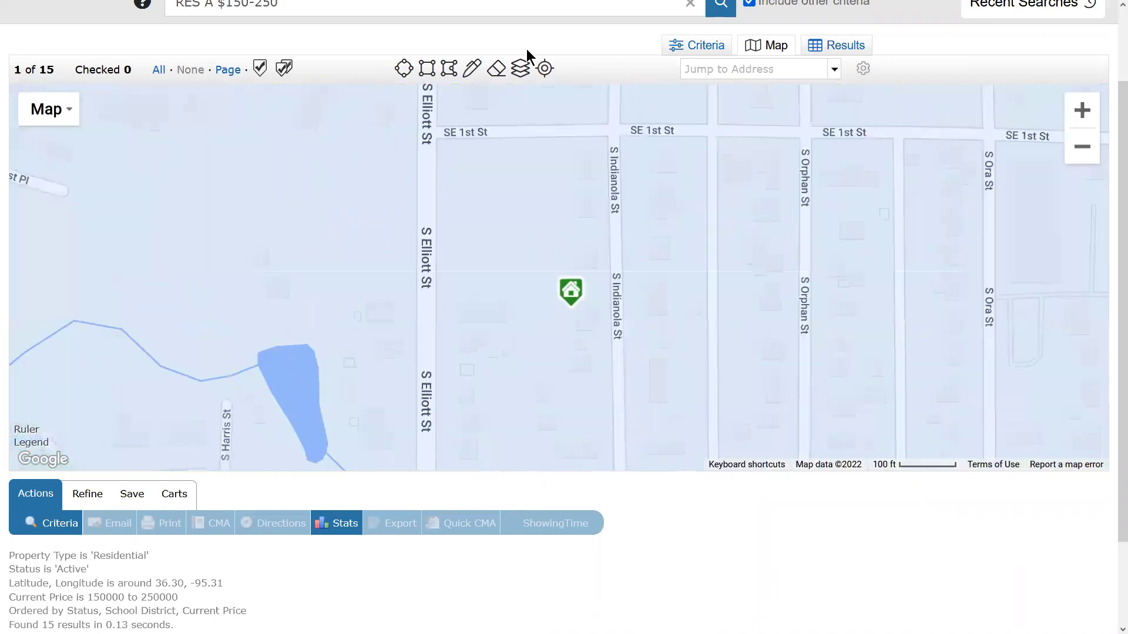
left_click(520, 68)
left_click(568, 139)
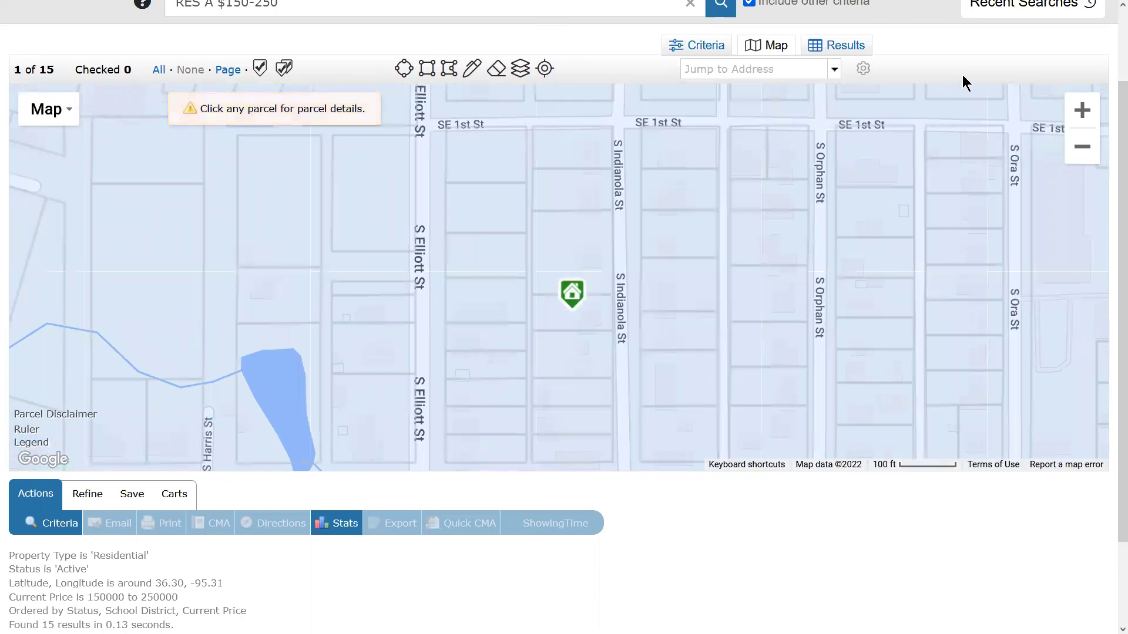
List the 15 active Pryor houses ($151,500–$249,900) in the Results table.
left_click(1088, 158)
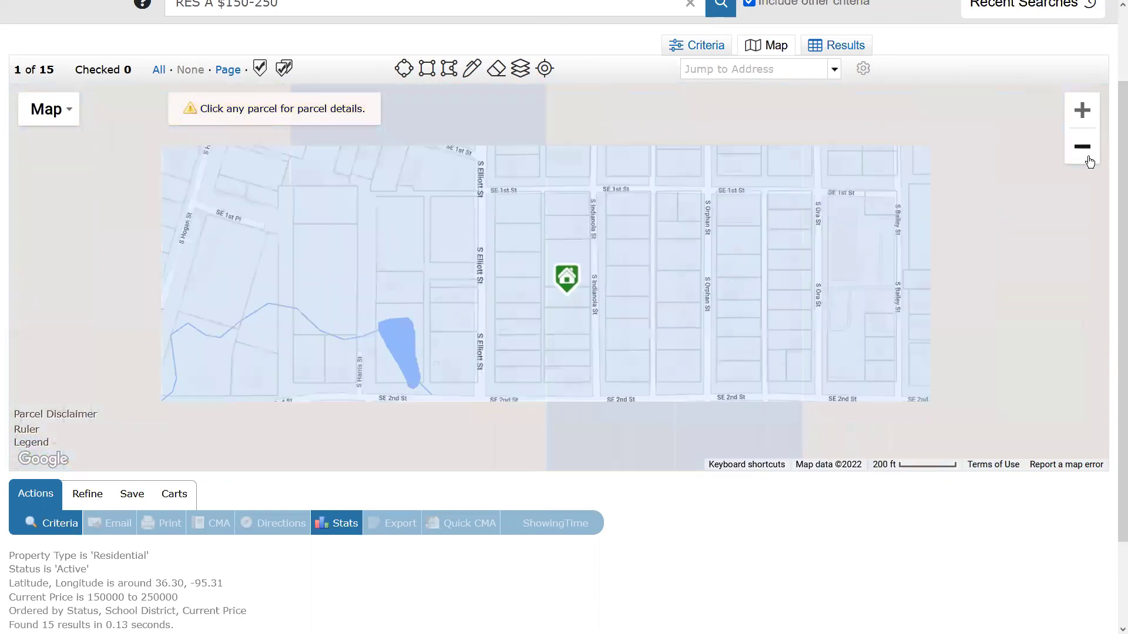
left_click(1087, 157)
left_click(1088, 157)
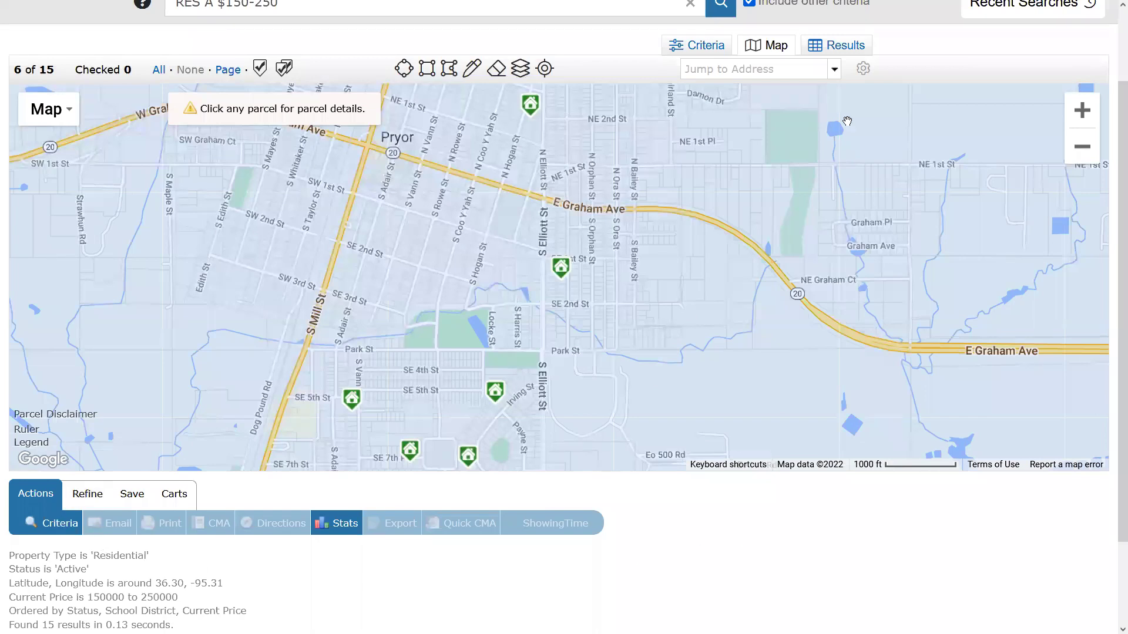
left_click(840, 49)
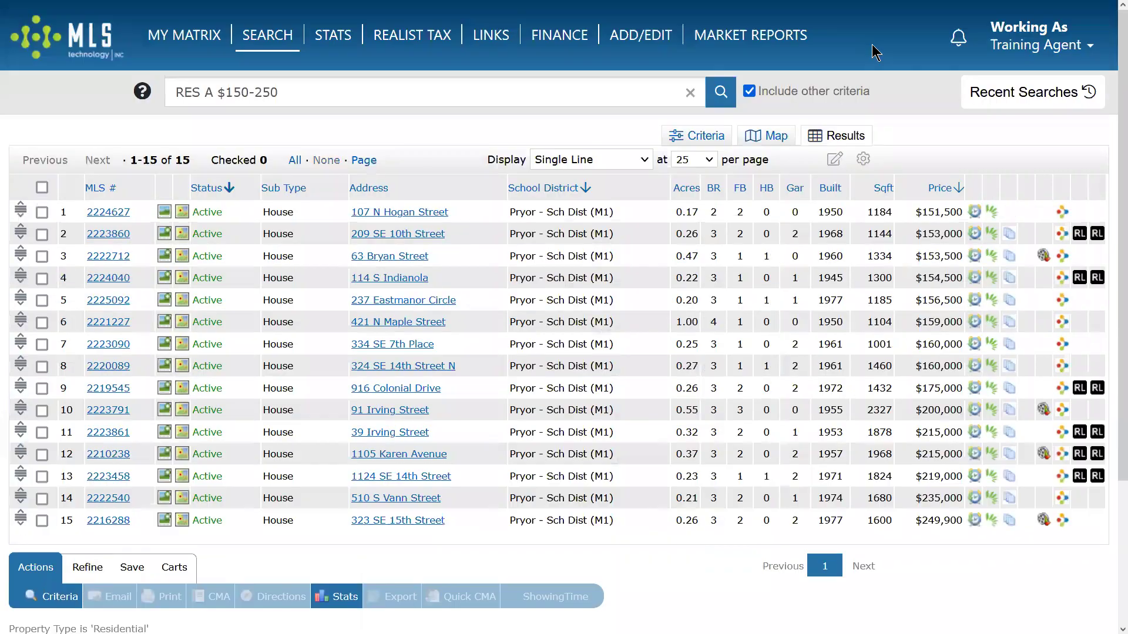
scroll(688, 385, "down", 2)
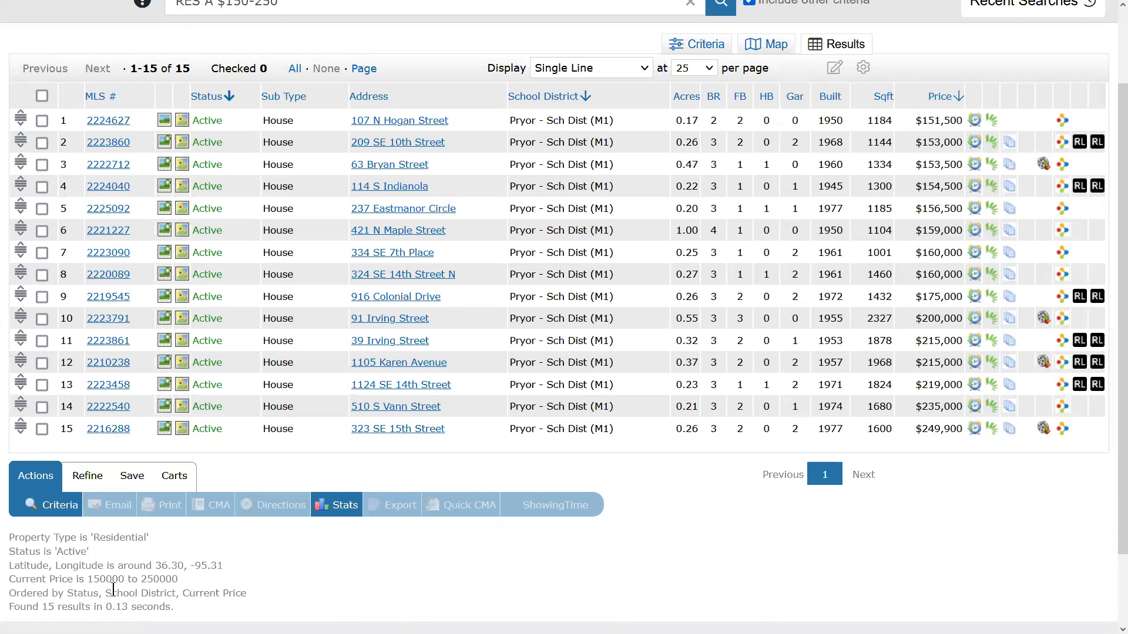
left_click_drag(19, 536, 330, 597)
left_click(341, 595)
left_click(42, 121)
left_click(42, 143)
left_click(42, 164)
left_click(42, 187)
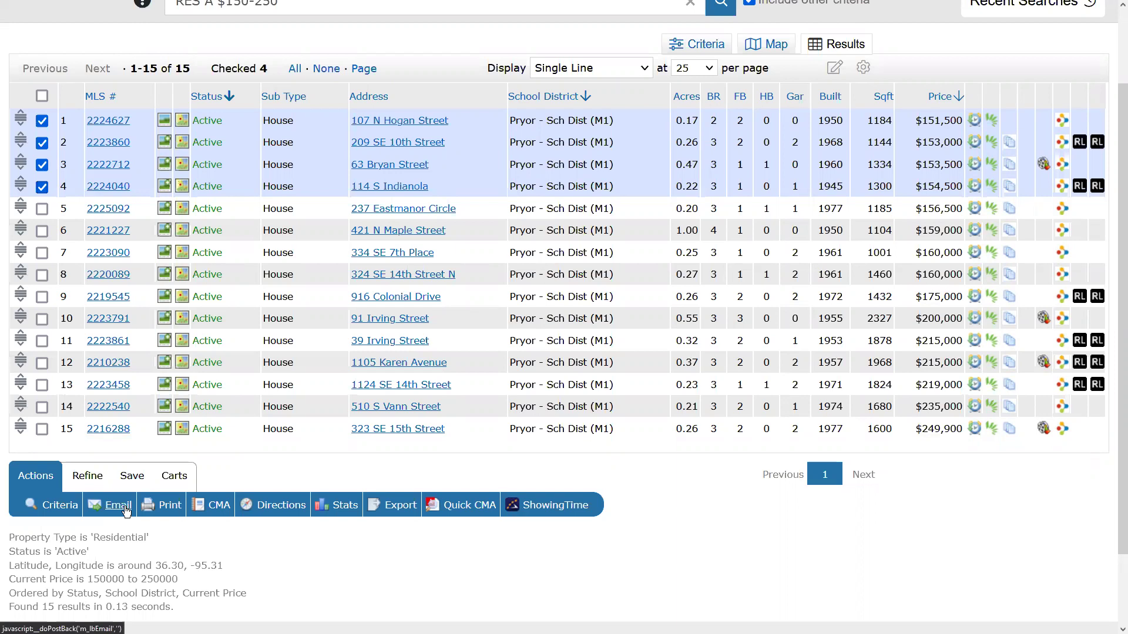
Email the four checked listings to the client's e-mail address with subject 'Pryor Properties' and body 'Check these out!'.
left_click(125, 511)
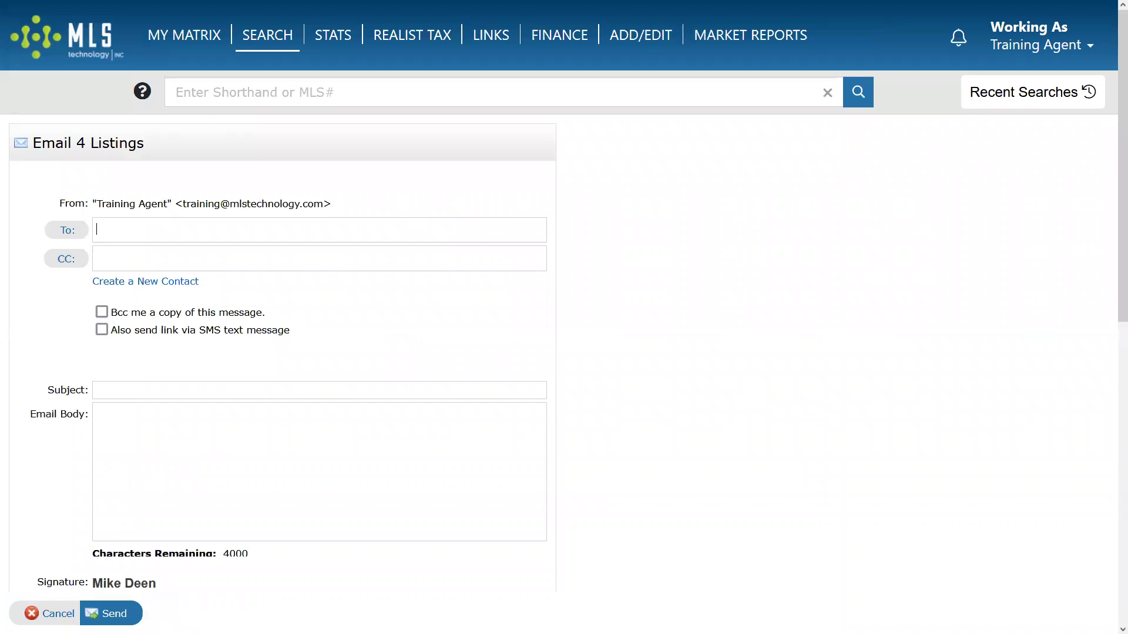
left_click(178, 386)
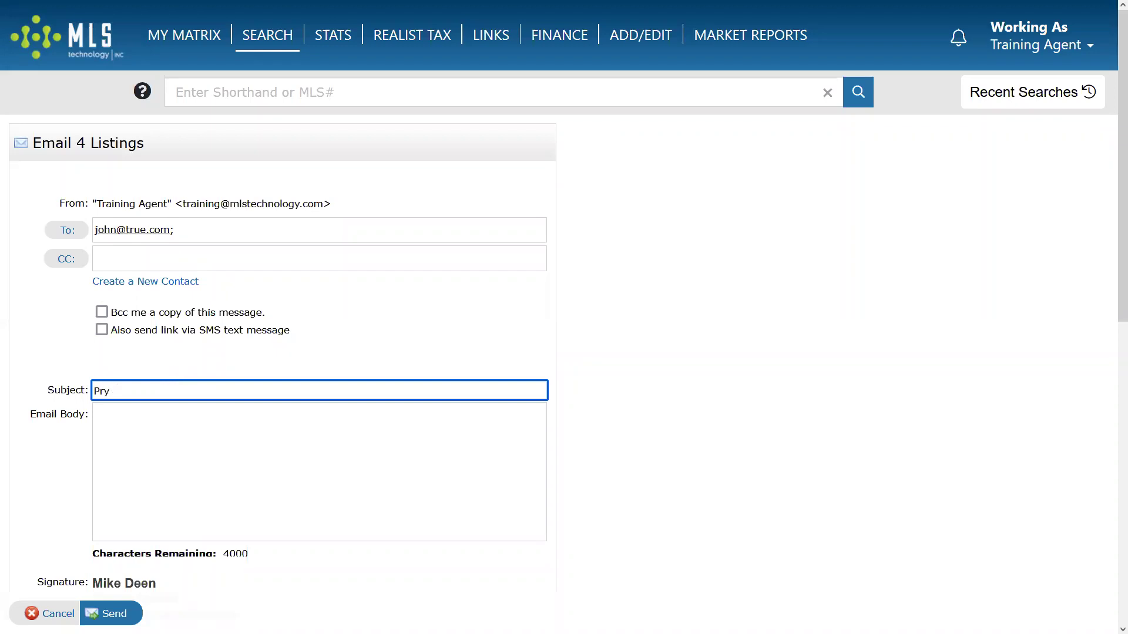
type("Pryor Properties")
key("Tab")
type("Check ")
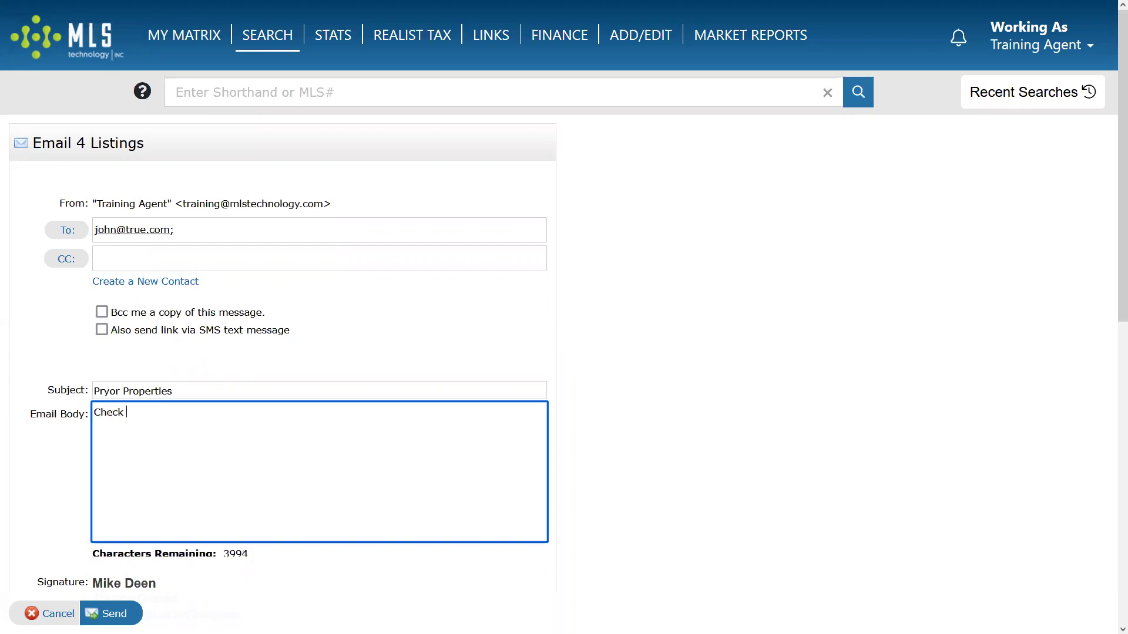
type("these out!")
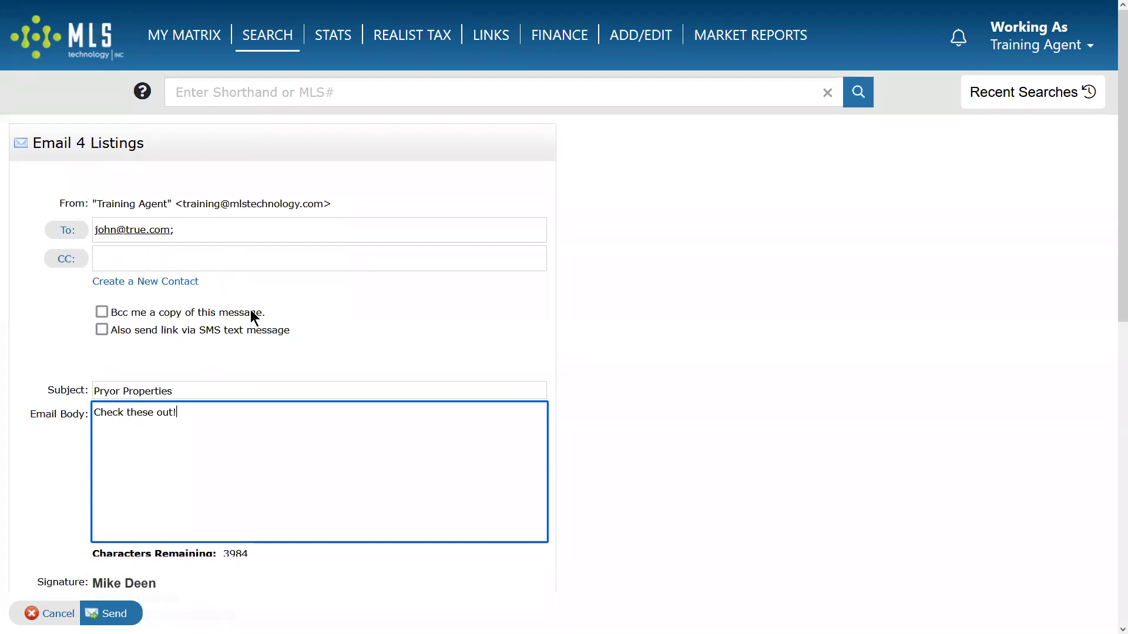
left_click(190, 230)
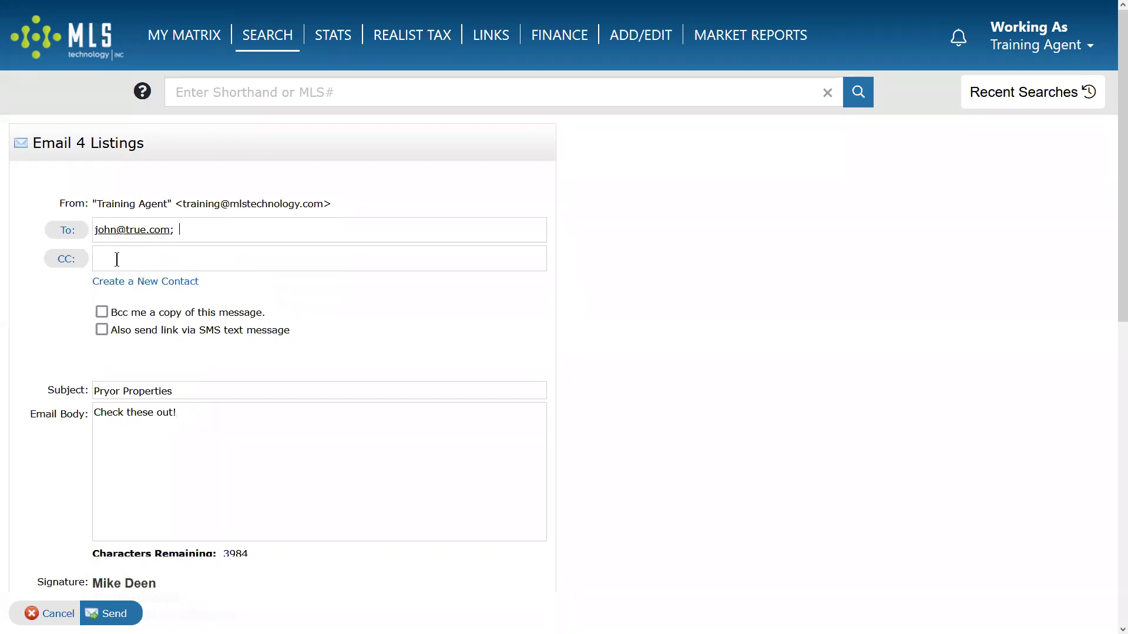
left_click(152, 286)
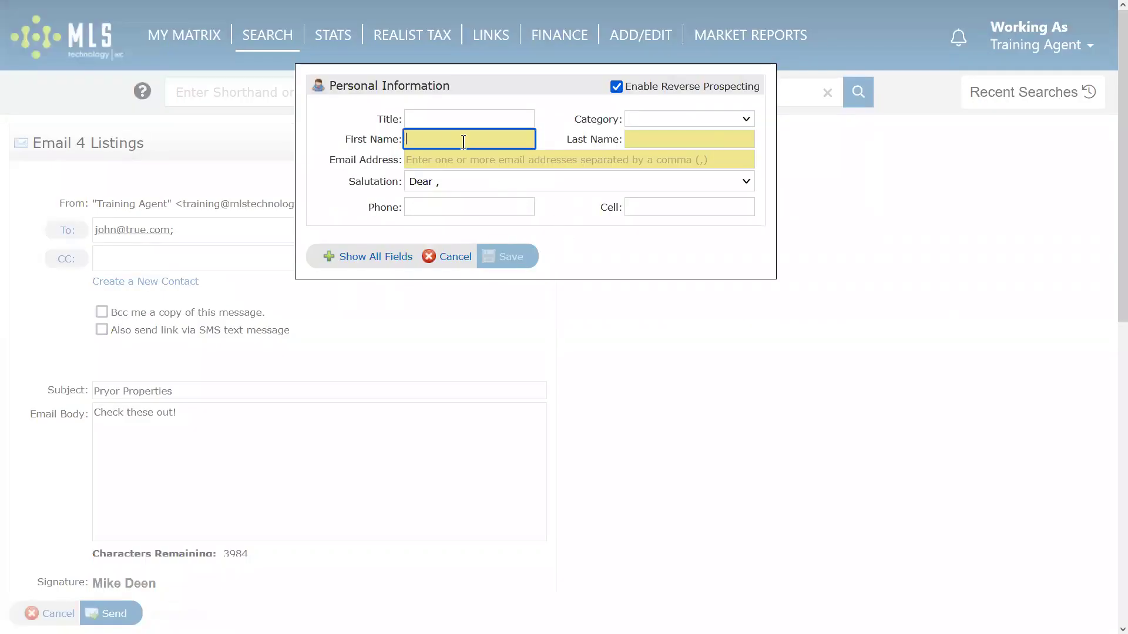
left_click(662, 140)
left_click(508, 162)
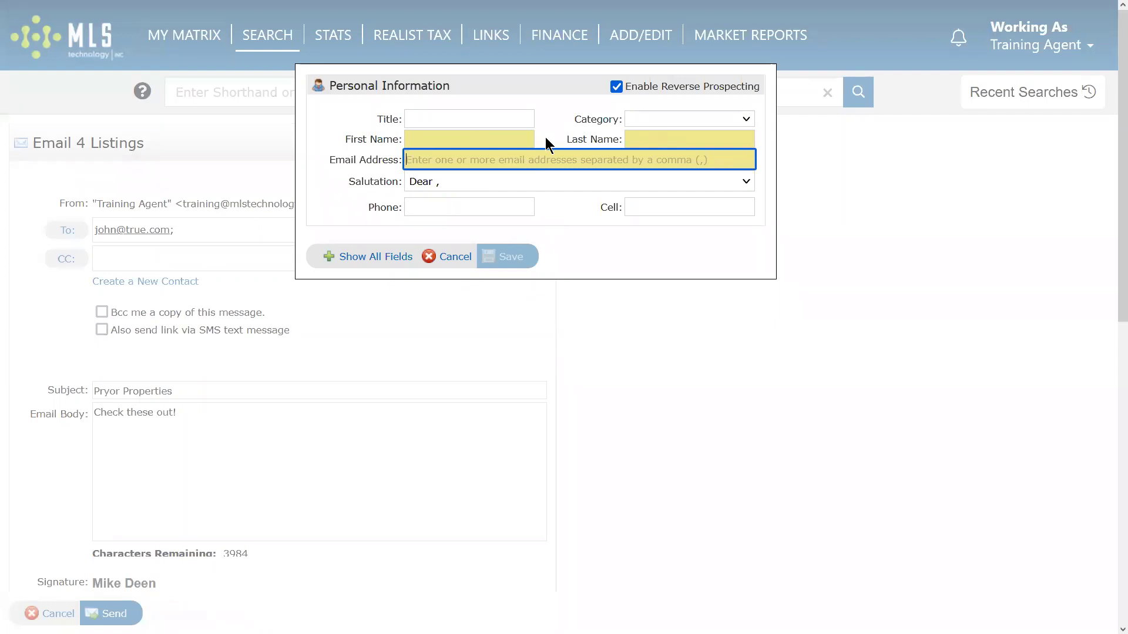
left_click(484, 183)
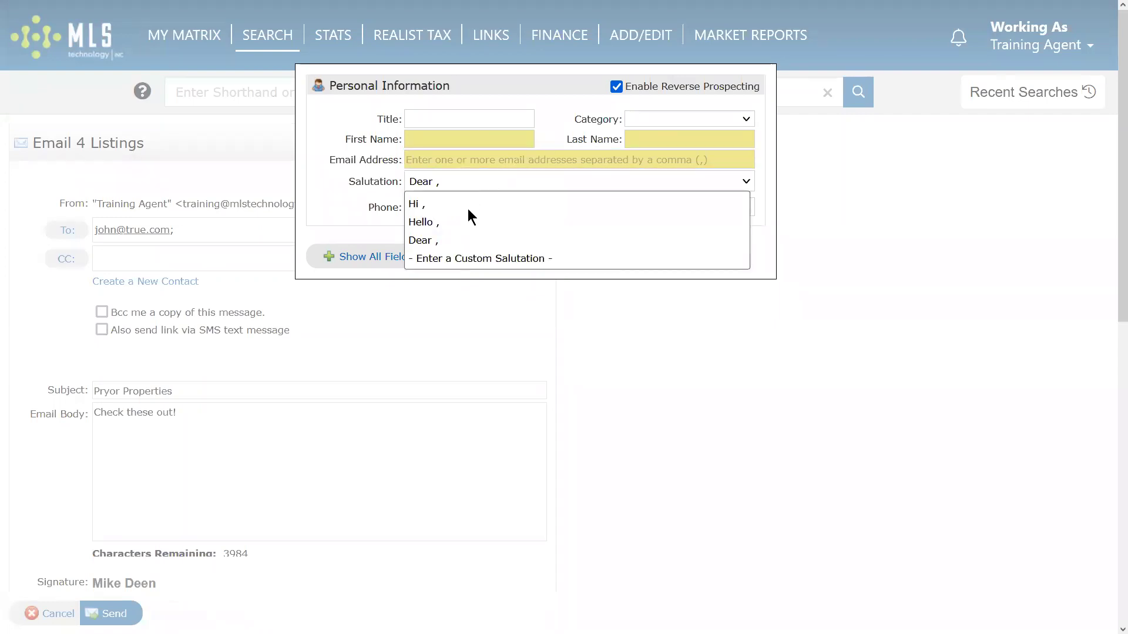
left_click(469, 211)
left_click(453, 183)
left_click(445, 222)
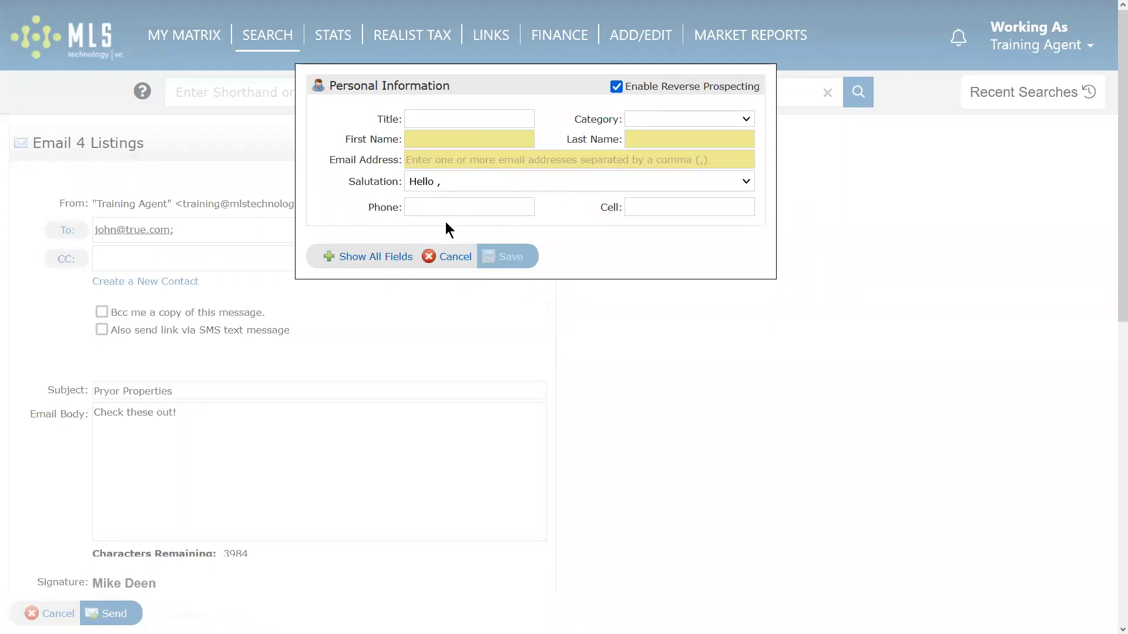
left_click(369, 256)
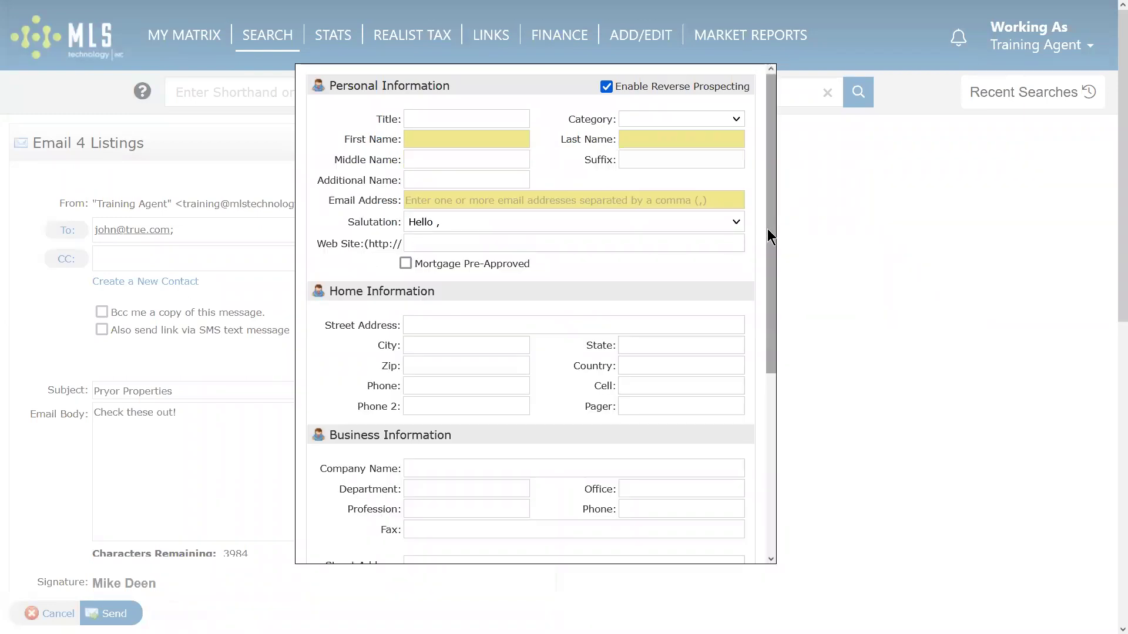
scroll(769, 397, "down", 5)
scroll(771, 331, "up", 5)
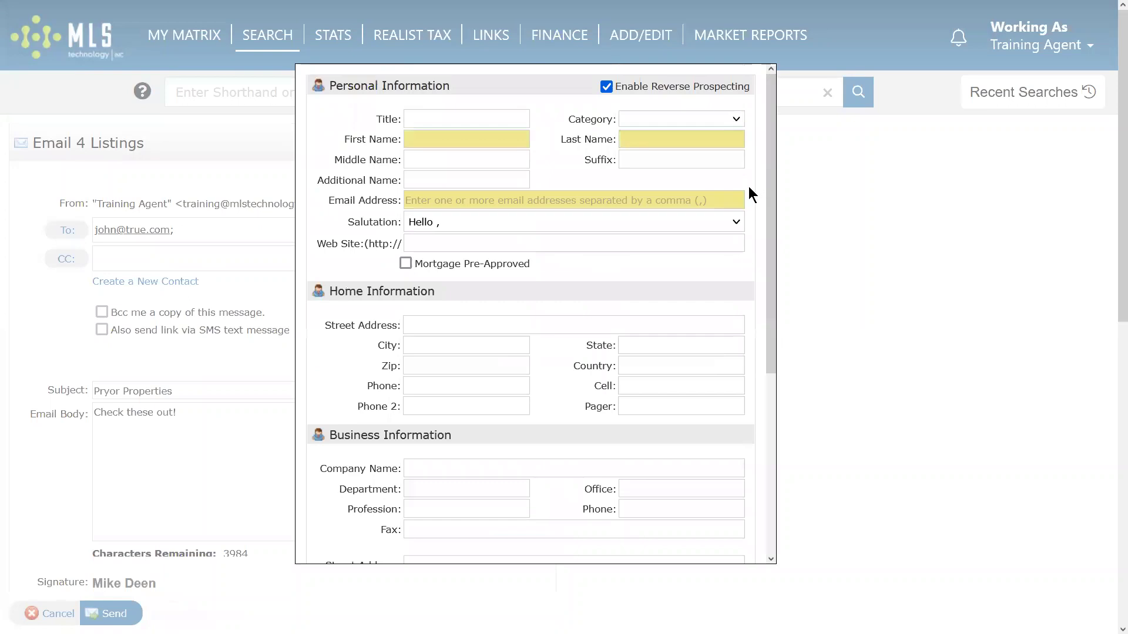
left_click(454, 141)
left_click(680, 139)
left_click(585, 198)
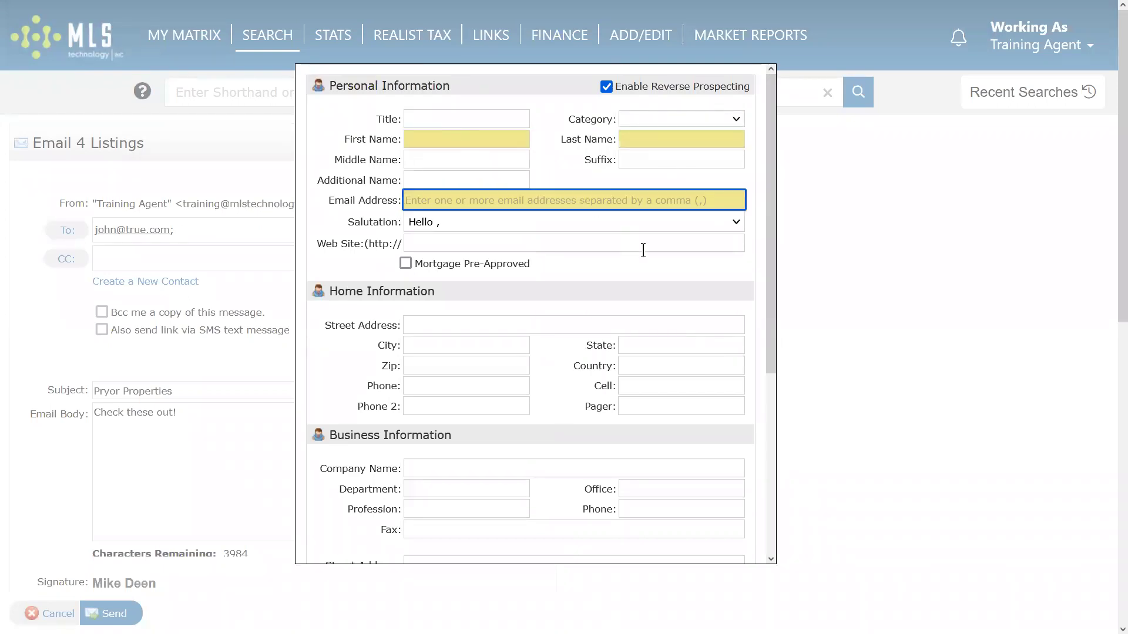
scroll(415, 466, "down", 5)
left_click(353, 540)
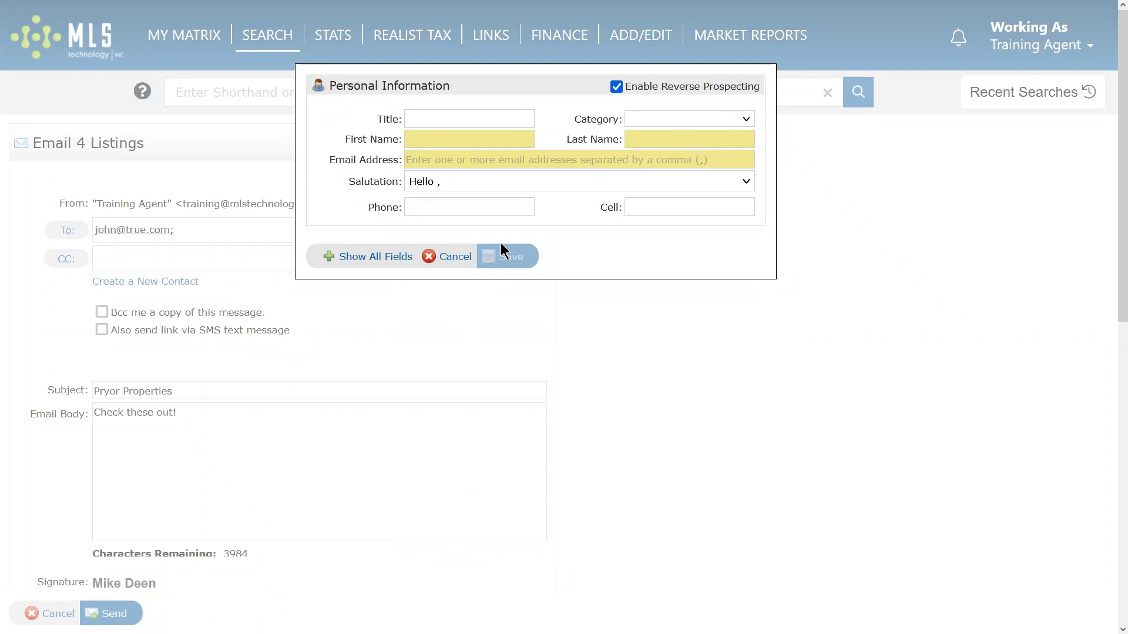
left_click(456, 258)
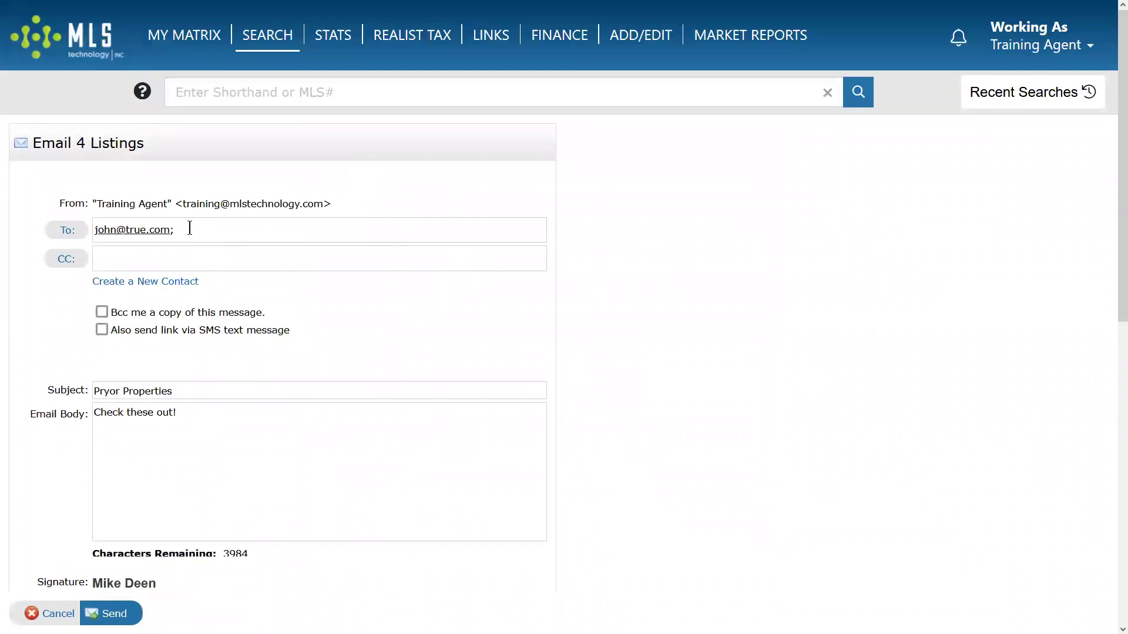
Replace the typed recipient with a new saved contact (client's first name, last name, e-mail) and send.
key("ctrl+a")
key("BackSpace")
left_click(445, 141)
key("Tab")
key("Tab")
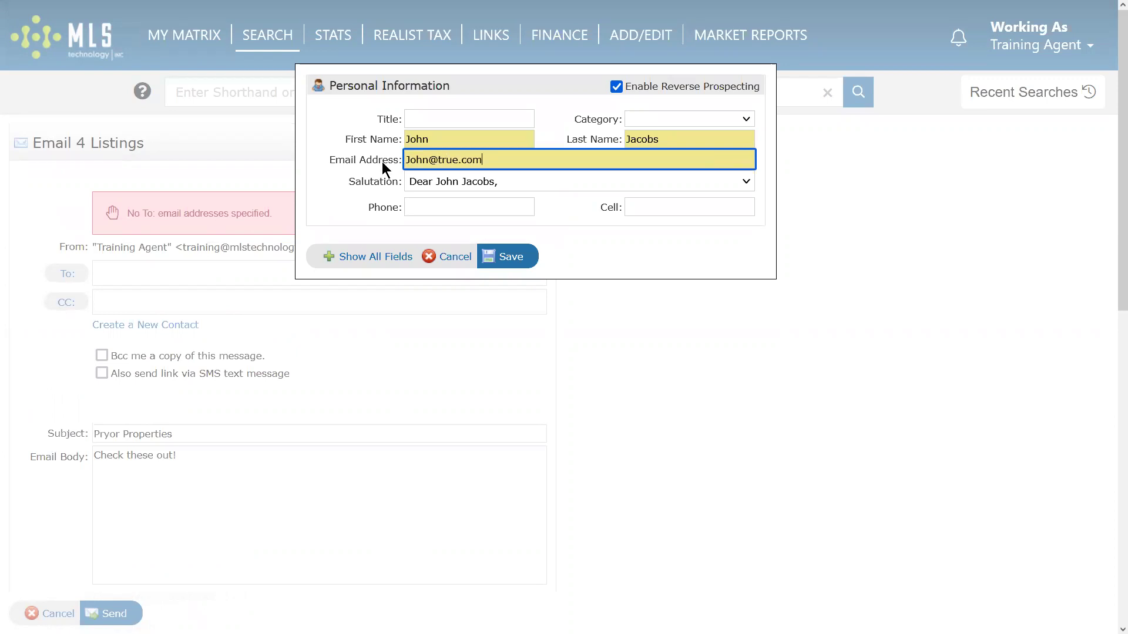
left_click(511, 256)
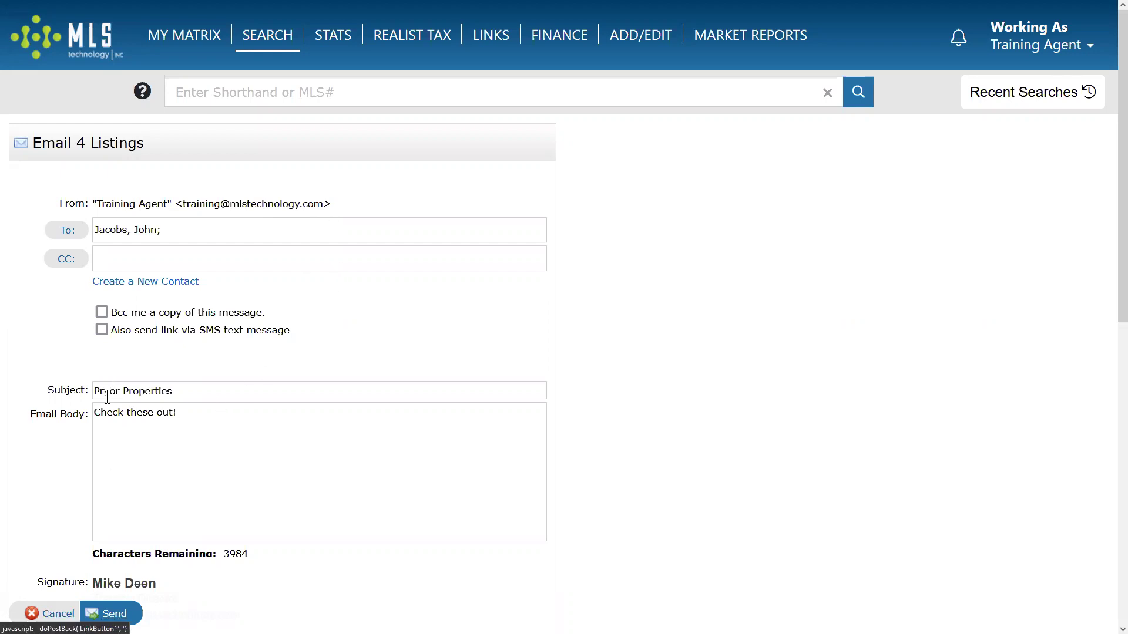
left_click(115, 614)
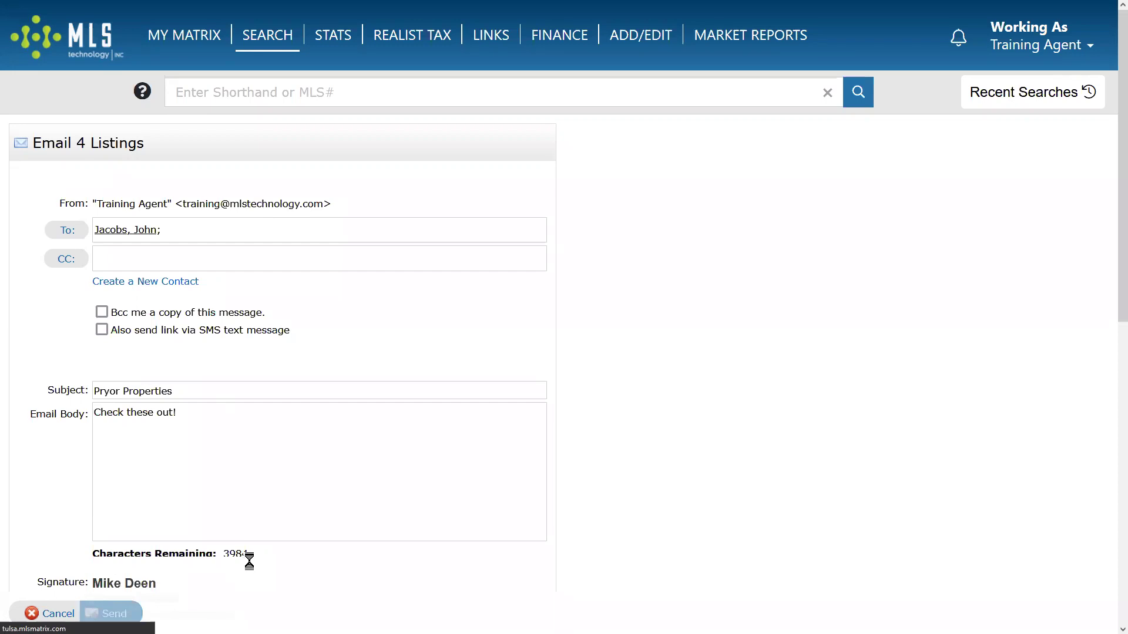
Confirm the email went out and return to the Refine options of the Pryor results.
scroll(308, 408, "down", 1)
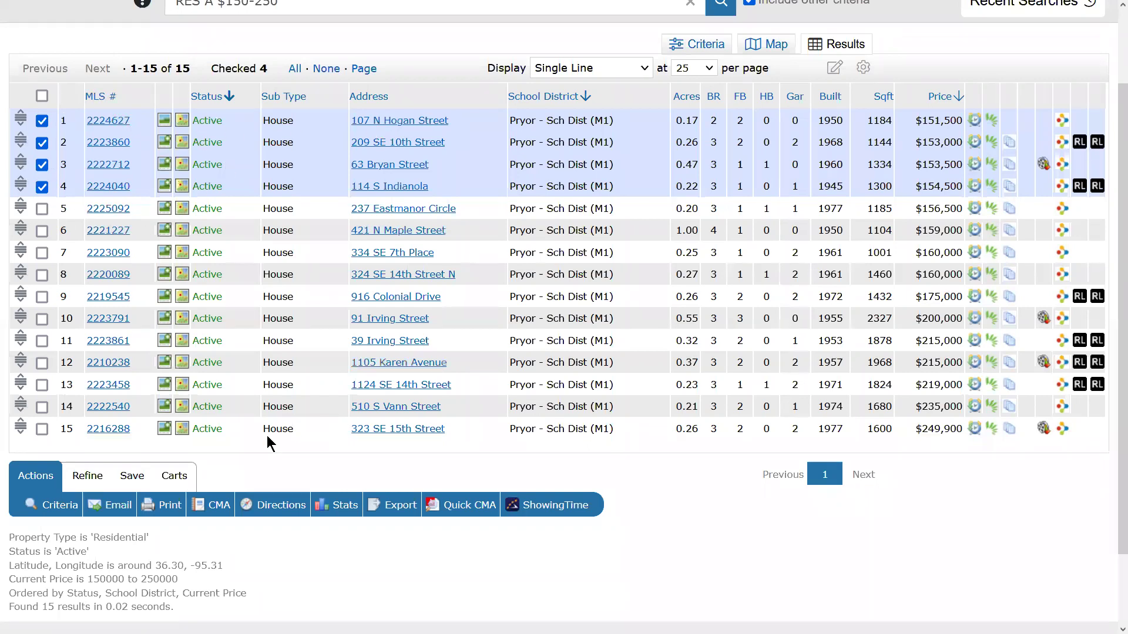
left_click(78, 483)
View the Pryor results as the emailed client contact to see the four rows' Emailed dates.
left_click(141, 507)
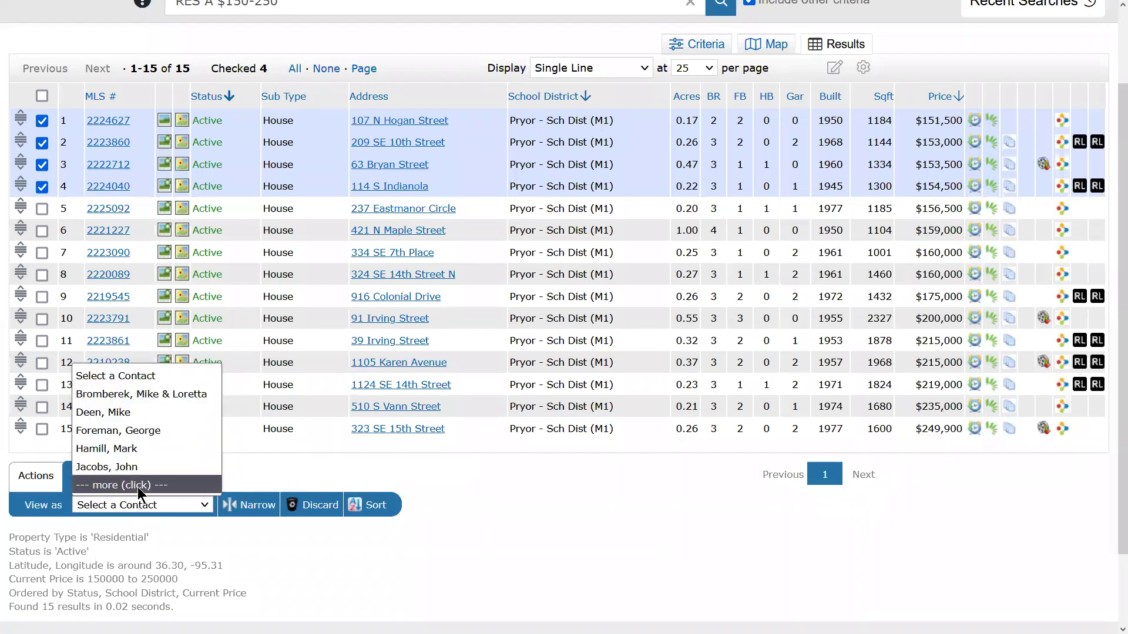
left_click(140, 486)
left_click(144, 506)
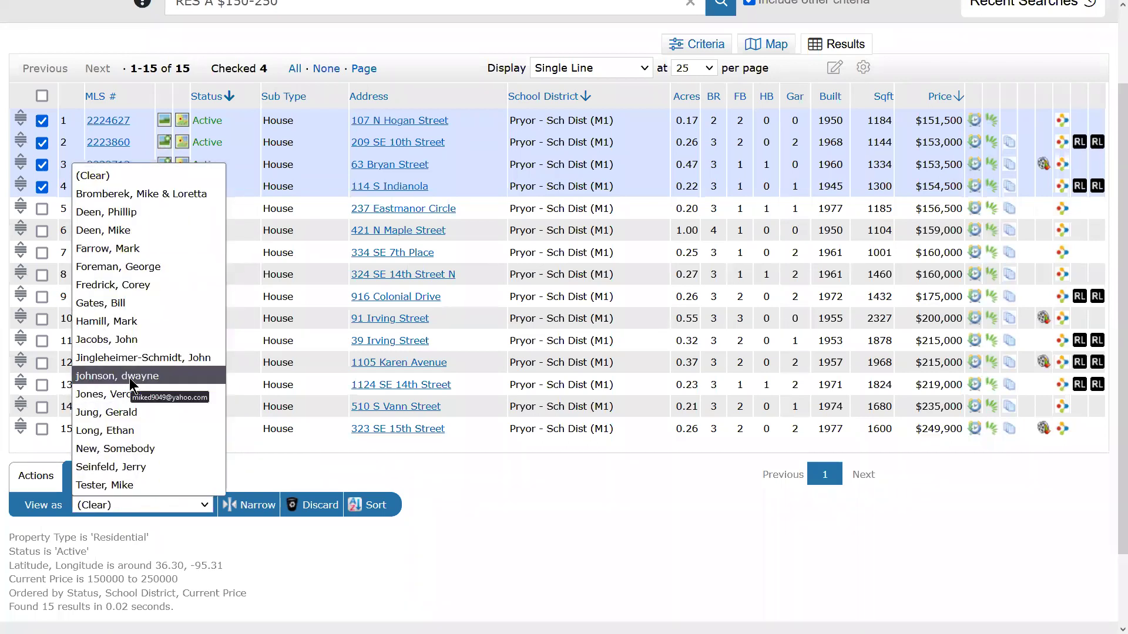
left_click(166, 340)
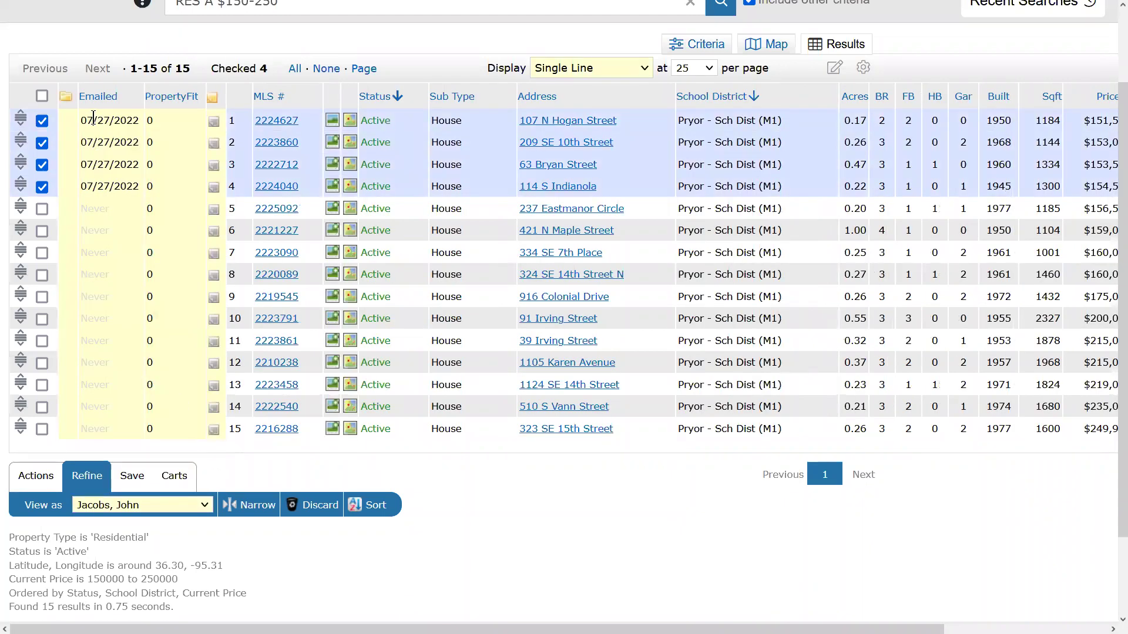
left_click_drag(82, 119, 147, 195)
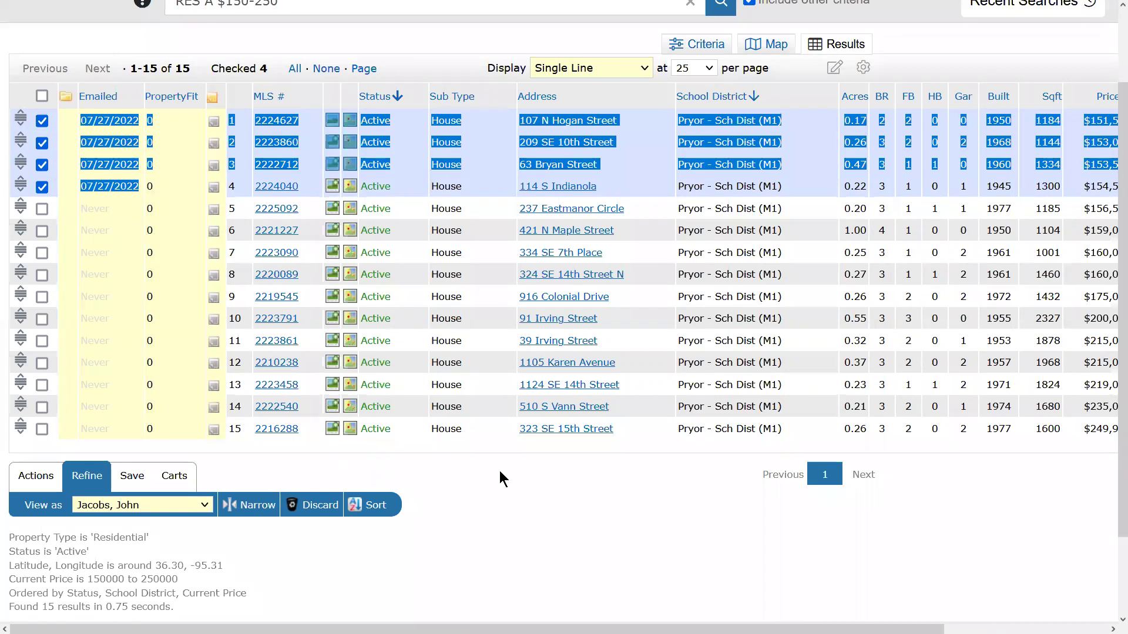
left_click(521, 499)
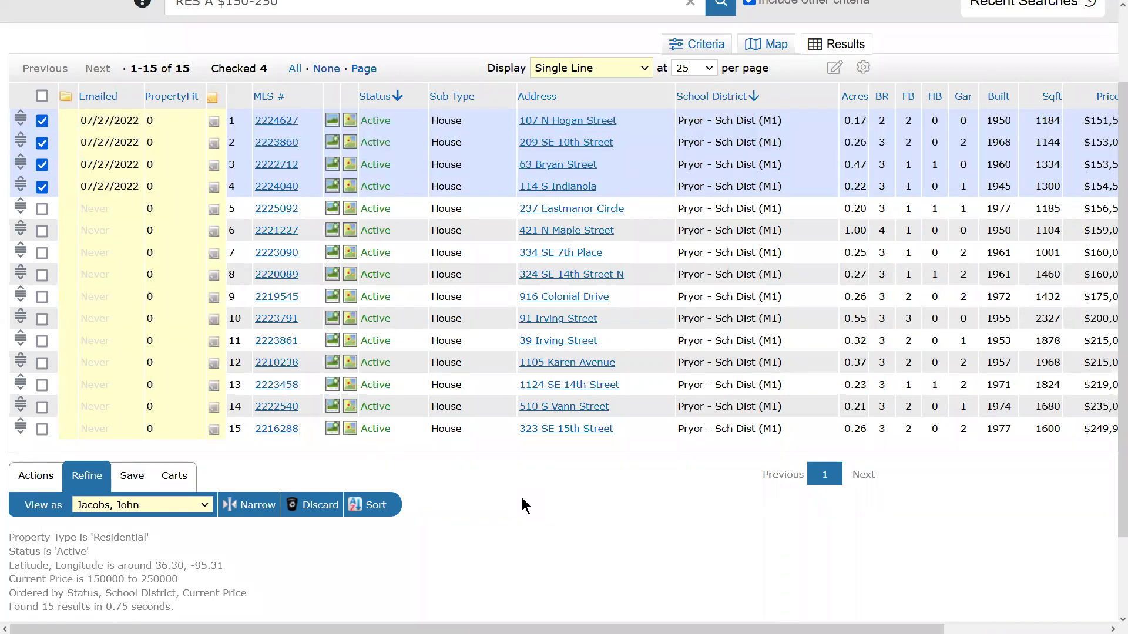
Look through the Actions, Save and Cart options available for the results.
left_click(35, 476)
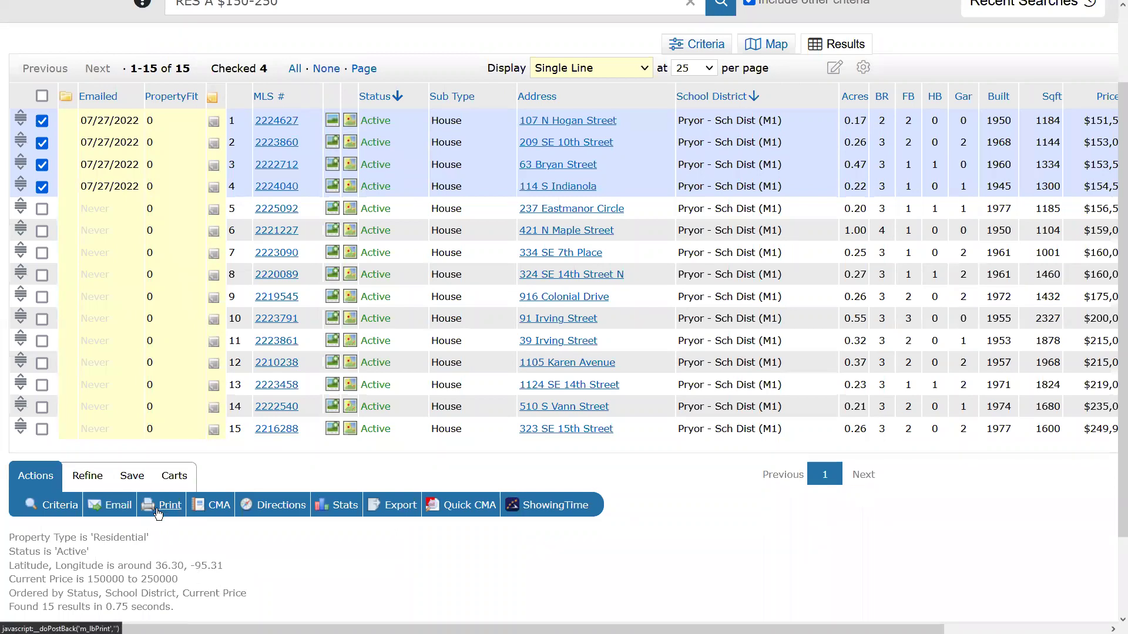
left_click(87, 476)
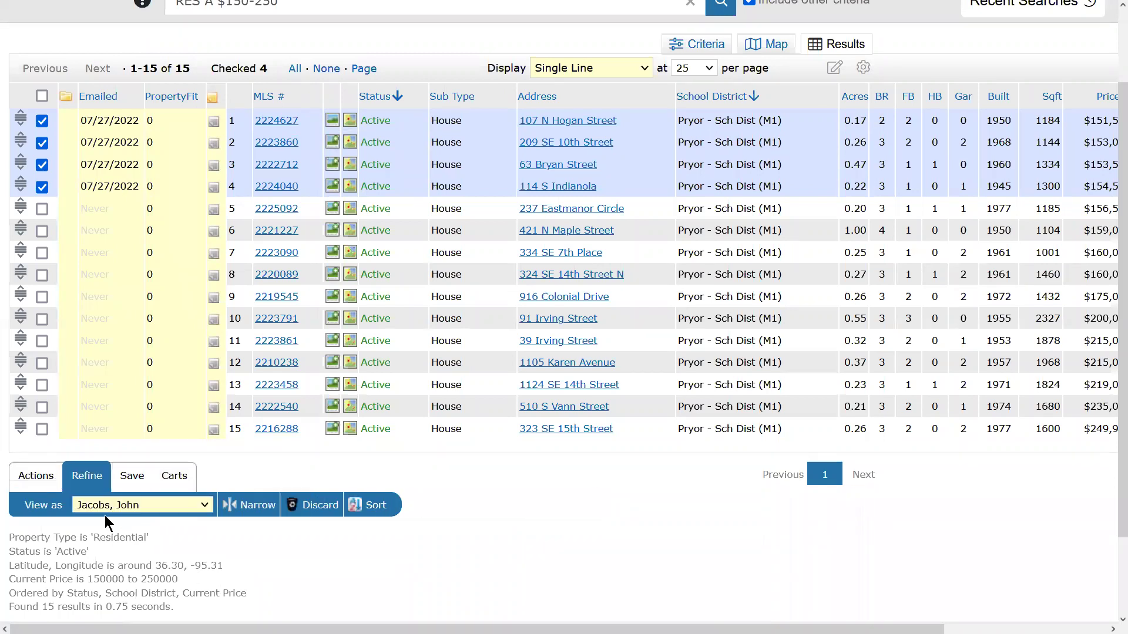
left_click(24, 485)
left_click(136, 478)
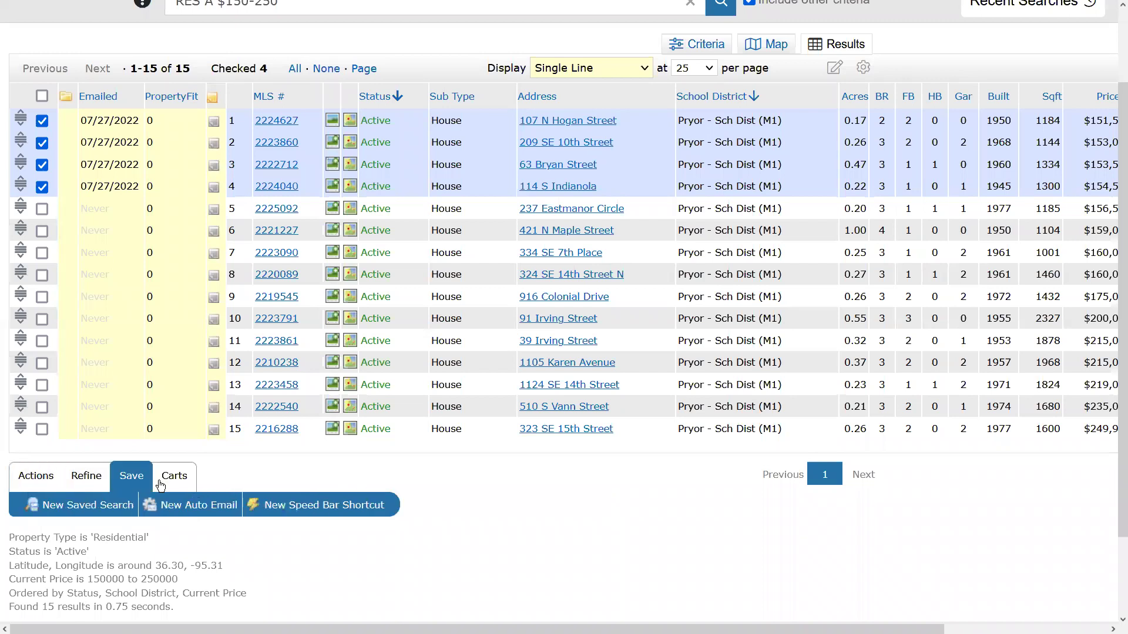
left_click(161, 483)
left_click(85, 478)
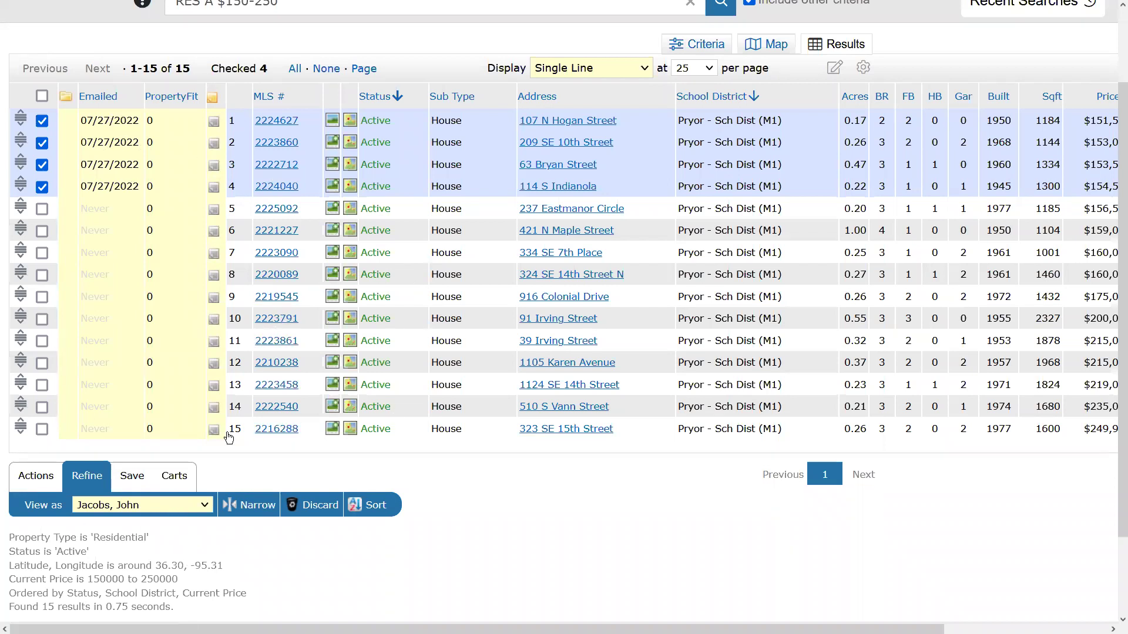
scroll(556, 351, "up", 2)
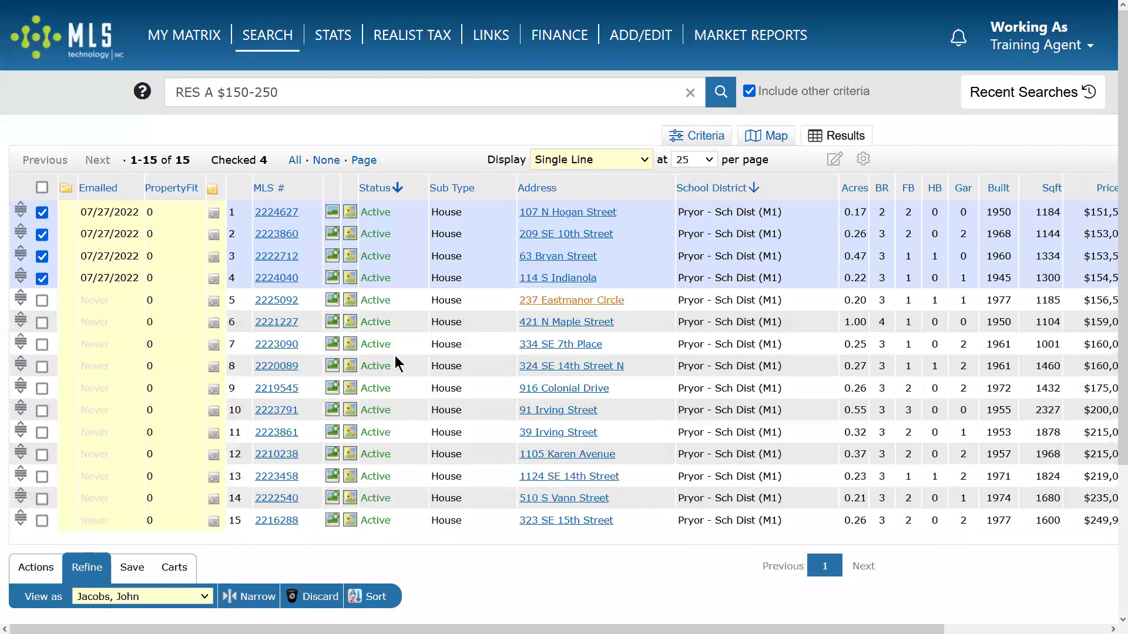
scroll(331, 490, "down", 4)
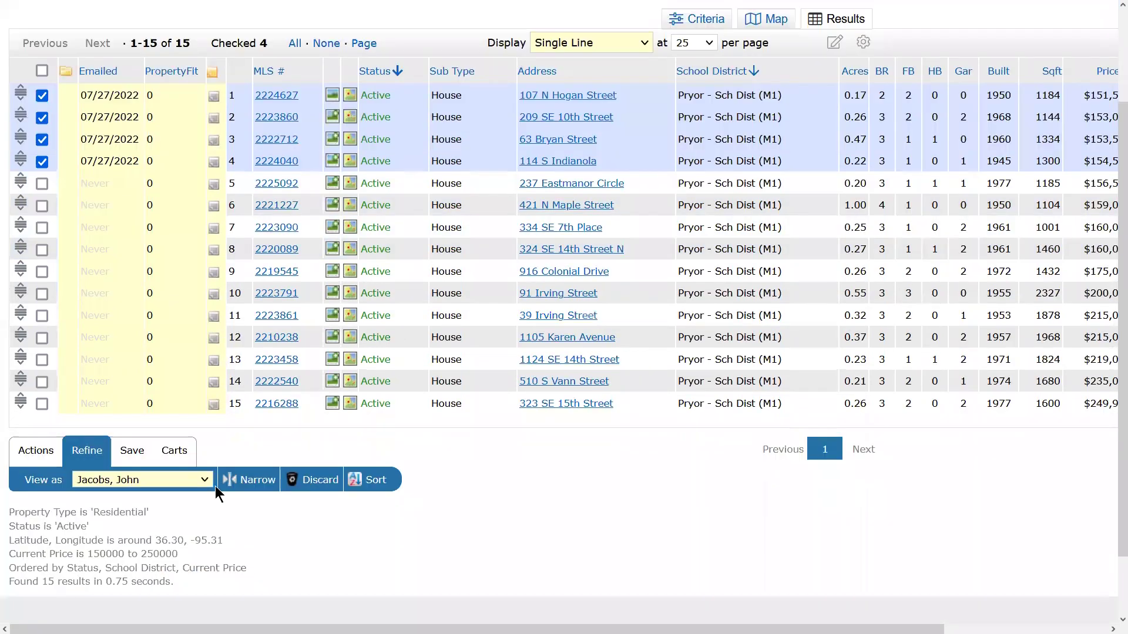
scroll(74, 367, "up", 4)
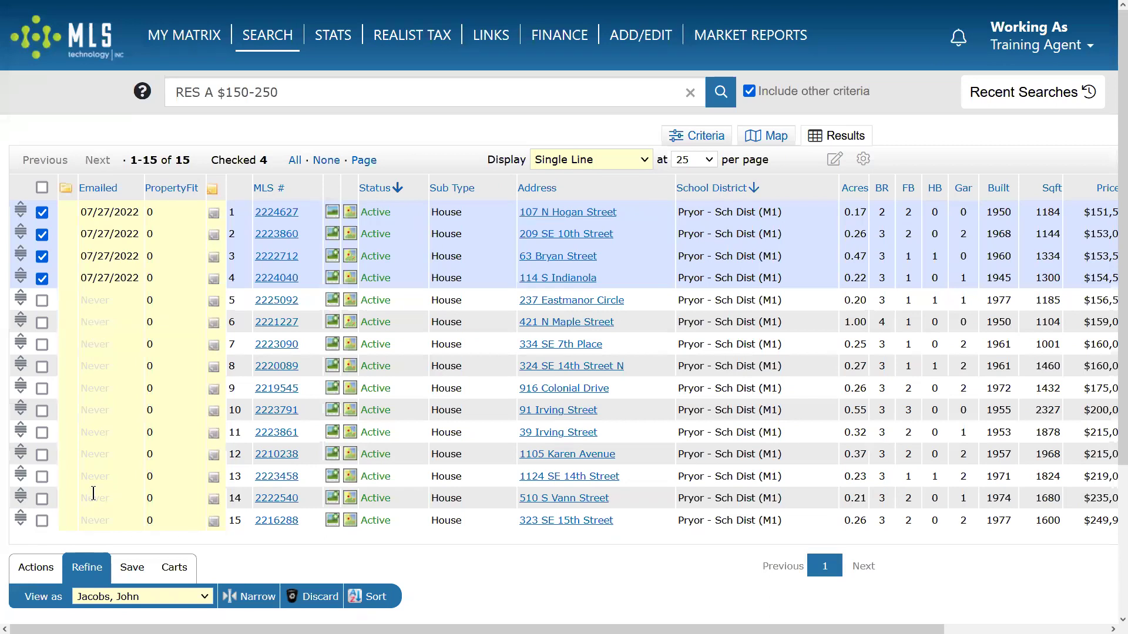
Set View as back to (Clear) so the Emailed and PropertyFit columns disappear.
left_click(166, 597)
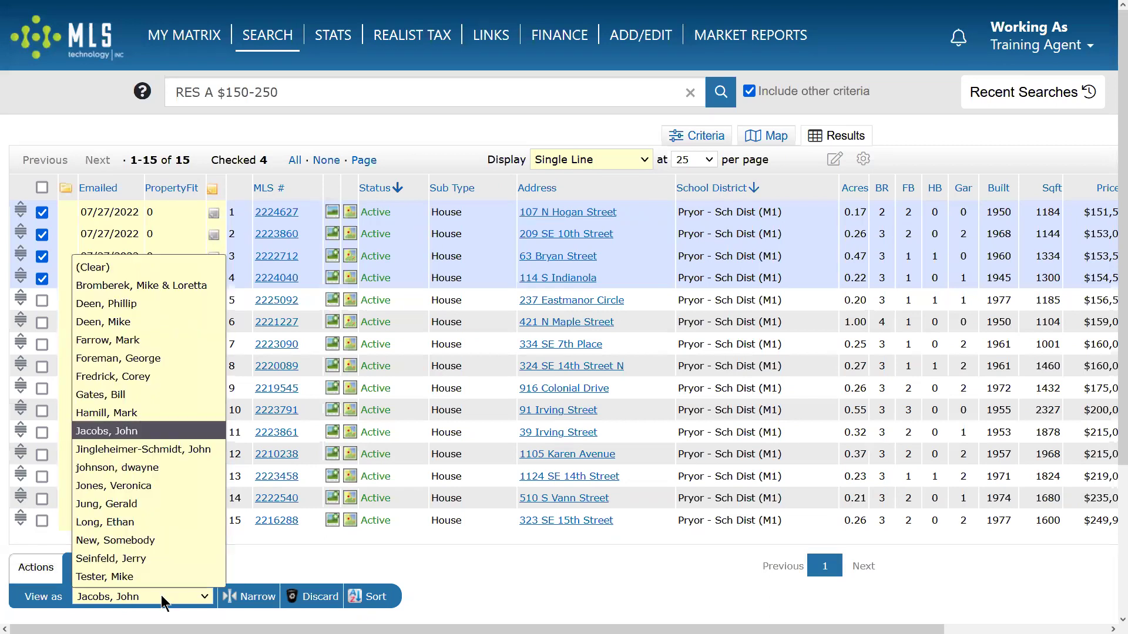
left_click(125, 268)
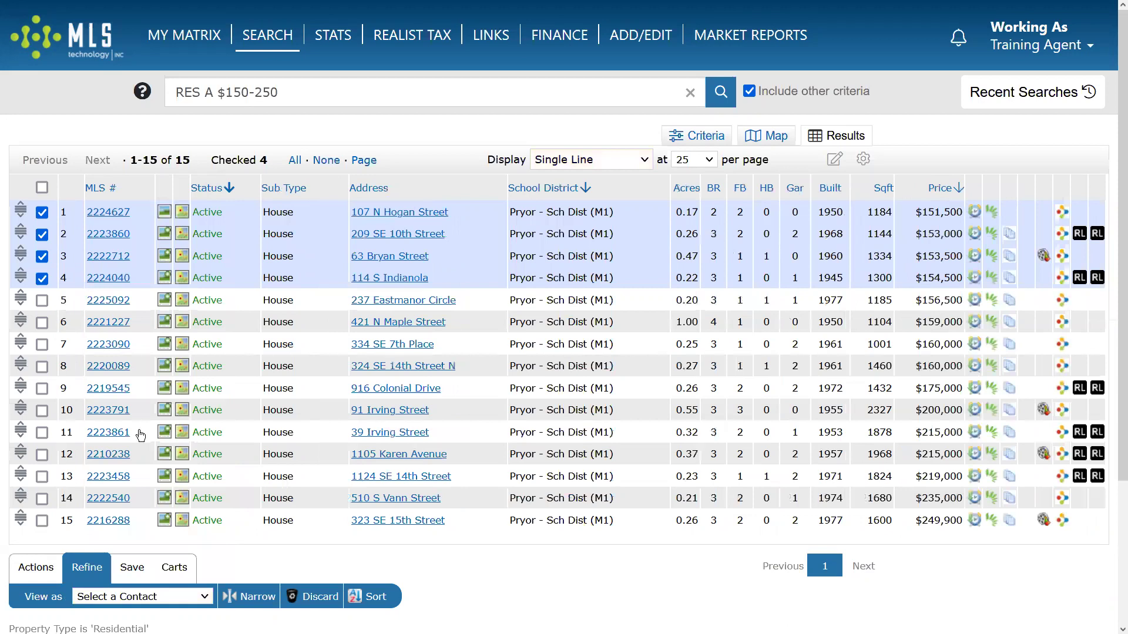
left_click(30, 569)
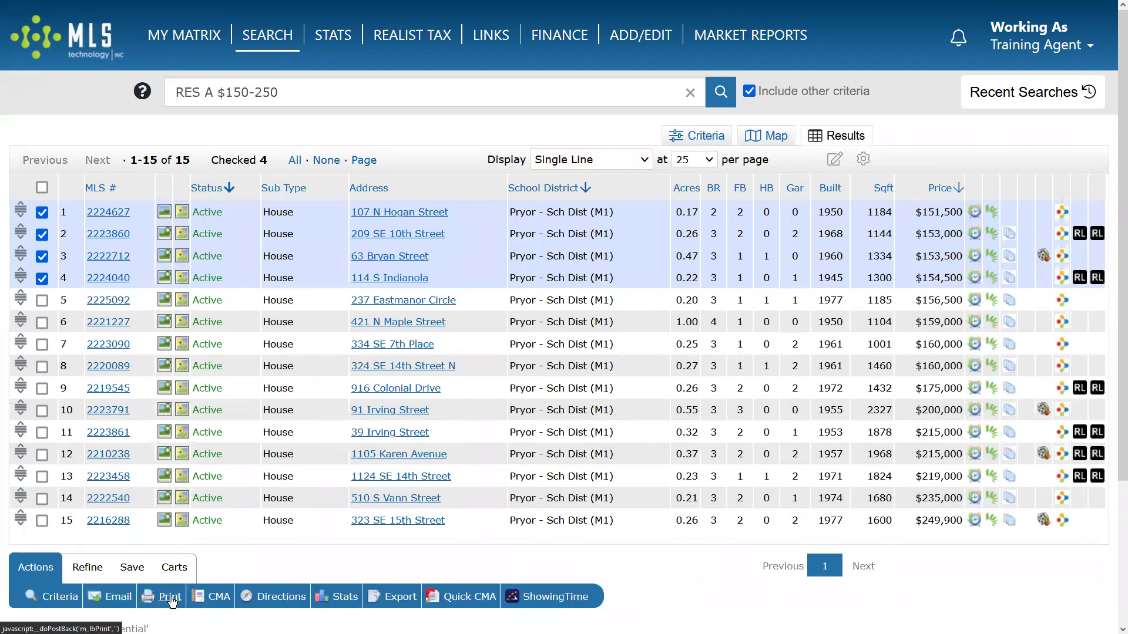
Print the 4 checked listings using Client Single Line through Client Full w/all photos, plus Quick CMA.
left_click(171, 603)
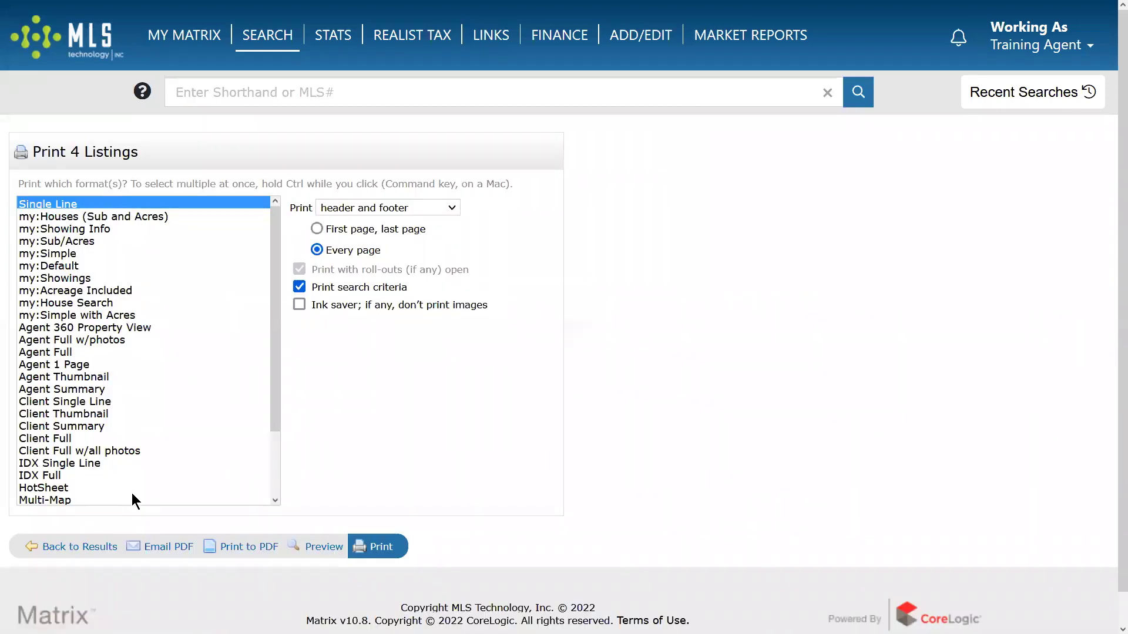
left_click(65, 318)
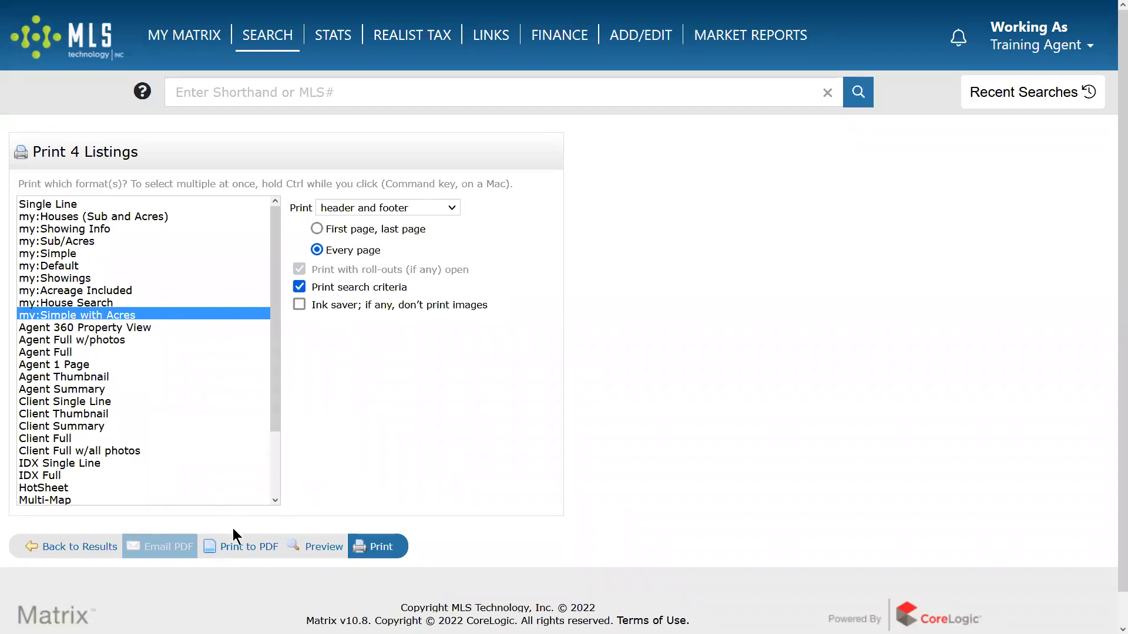
left_click(93, 327)
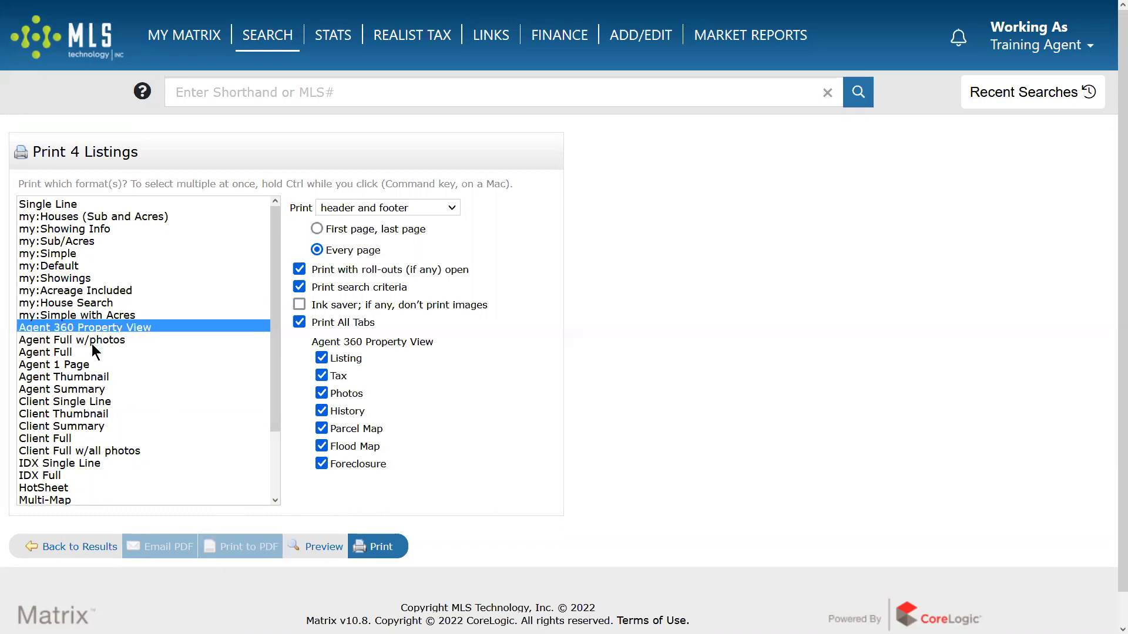
left_click(84, 389, "shift")
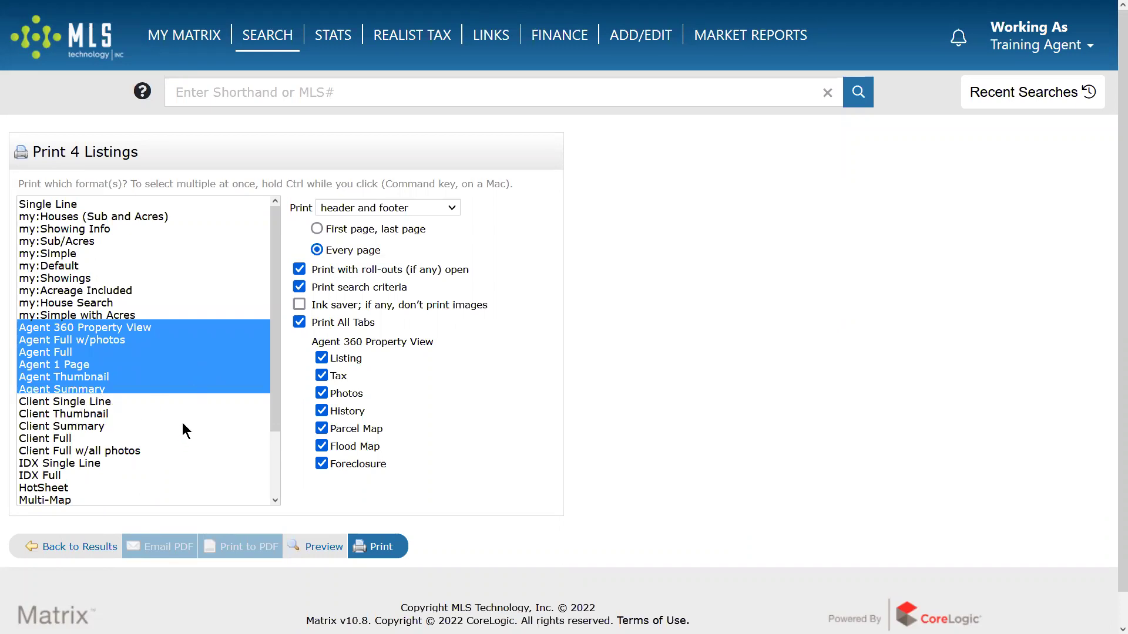
left_click(76, 401)
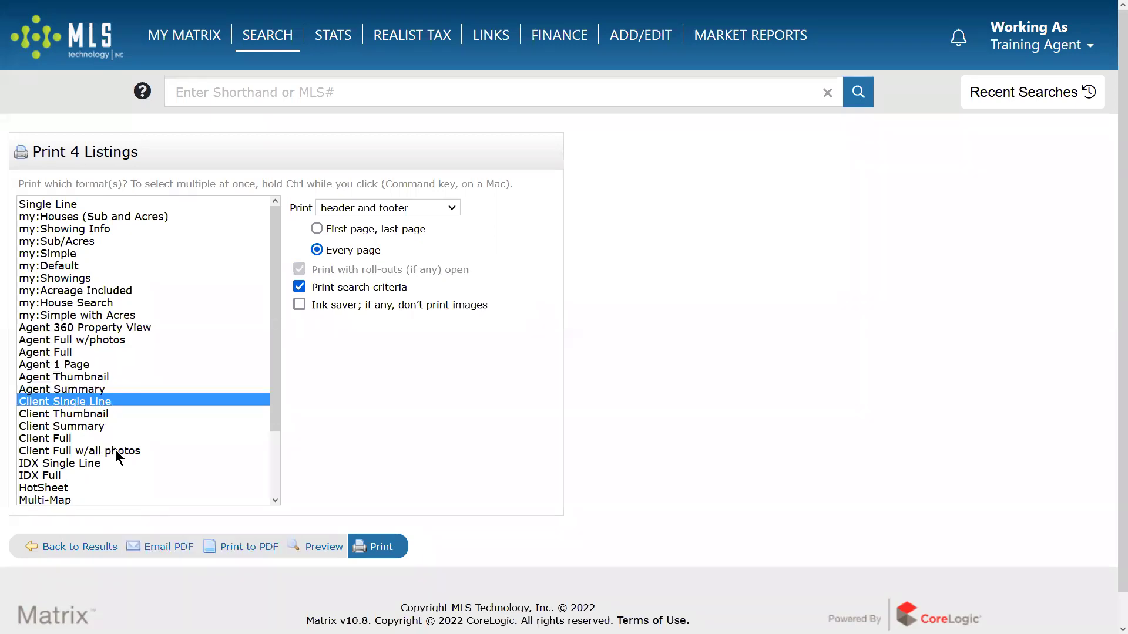
left_click(115, 449, "shift")
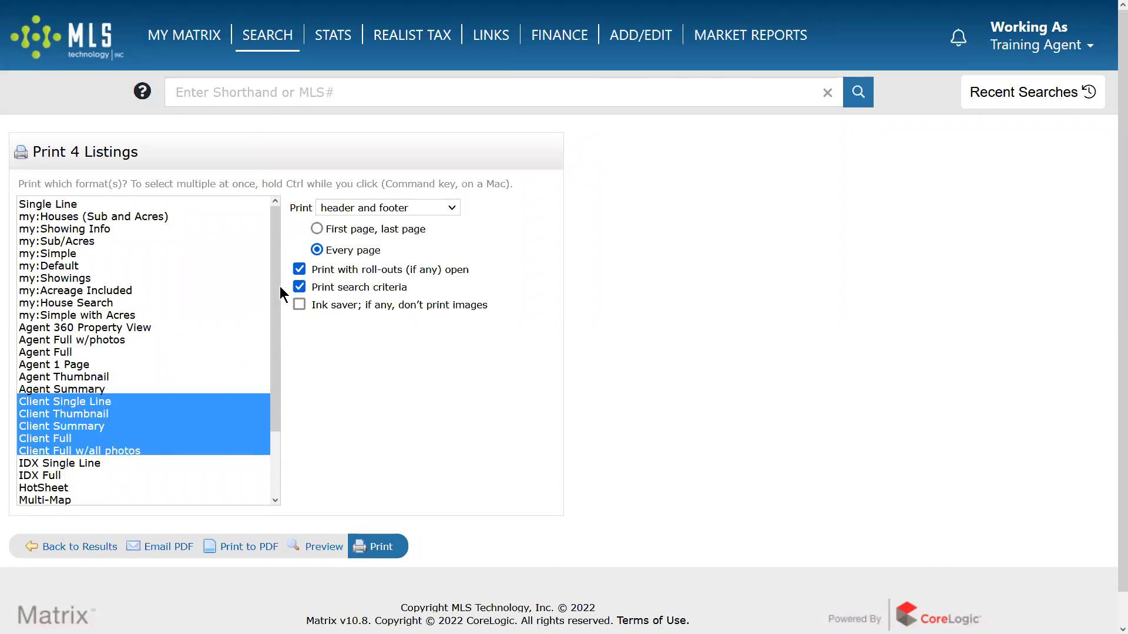
scroll(275, 305, "down", 2)
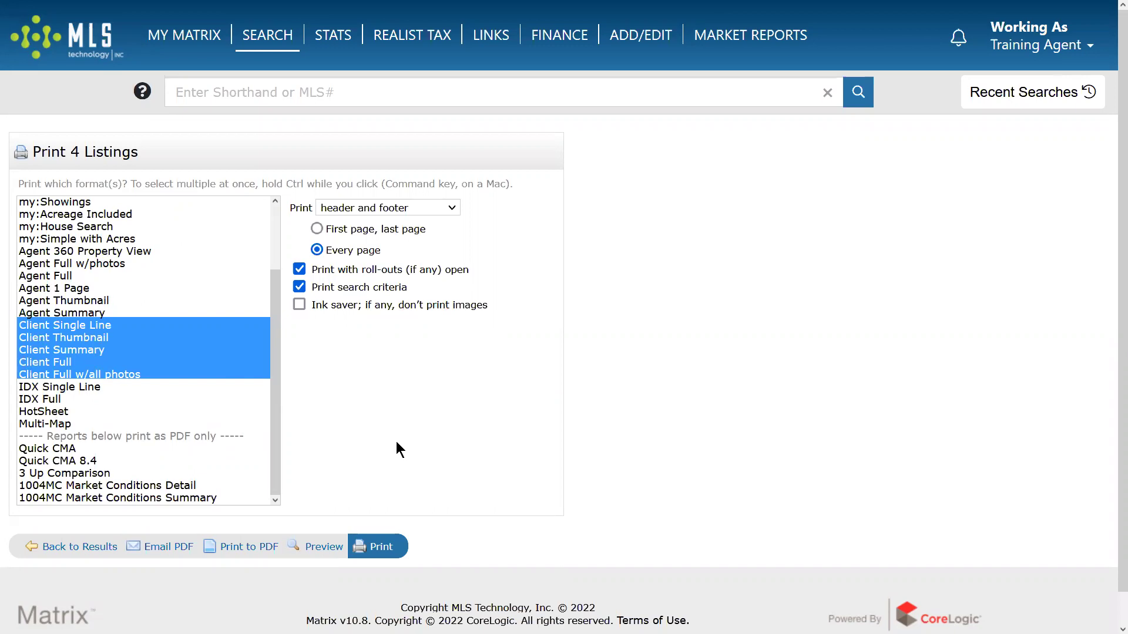
left_click(80, 448)
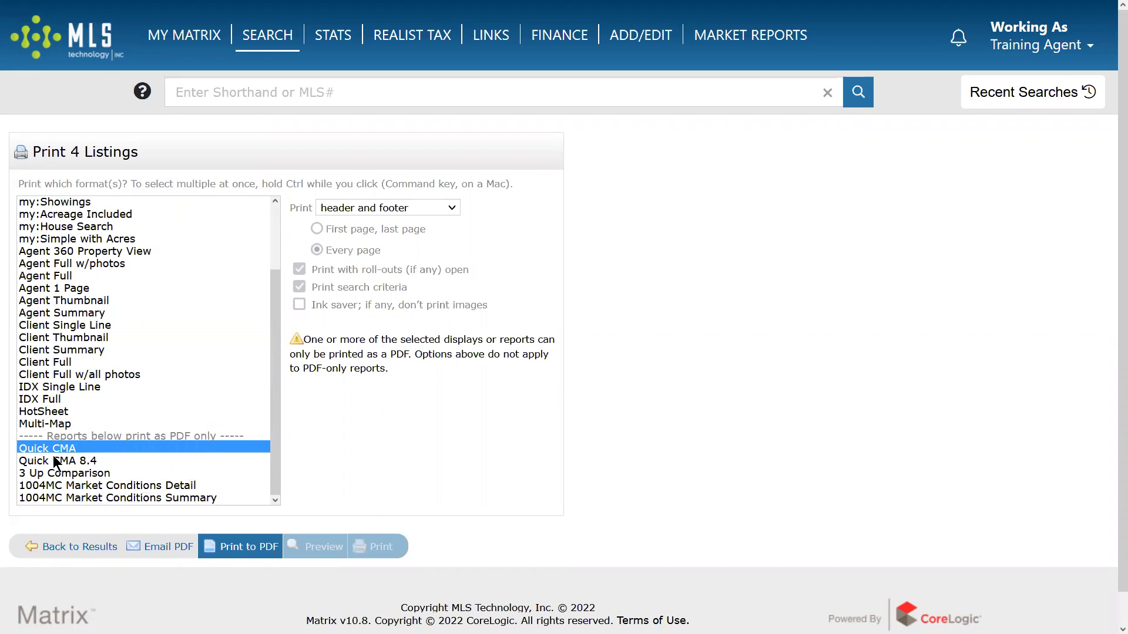
Print Client Full w/all photos, Quick CMA 8.4 and 3 Up Comparison for the 4 listings to PDF.
left_click(65, 460)
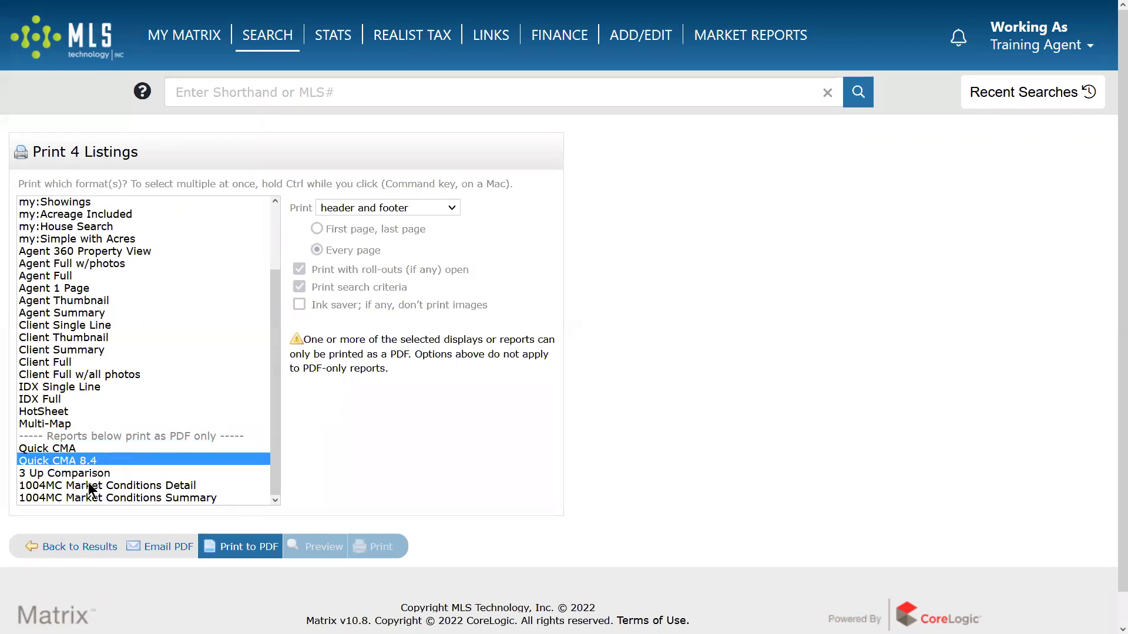
left_click(170, 475)
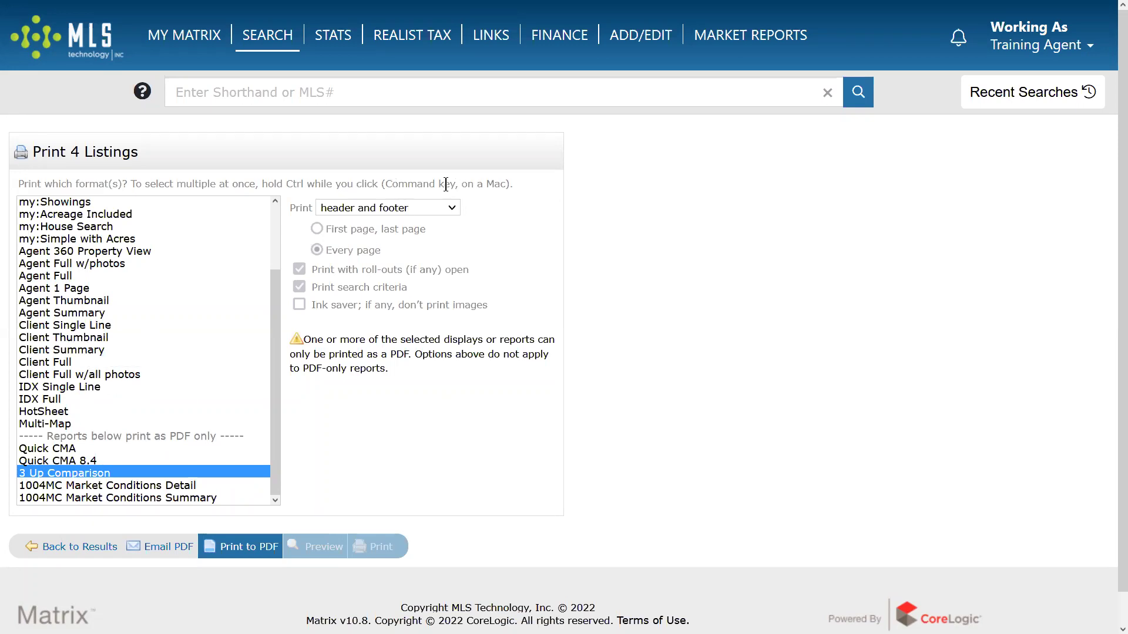
left_click_drag(385, 184, 500, 184)
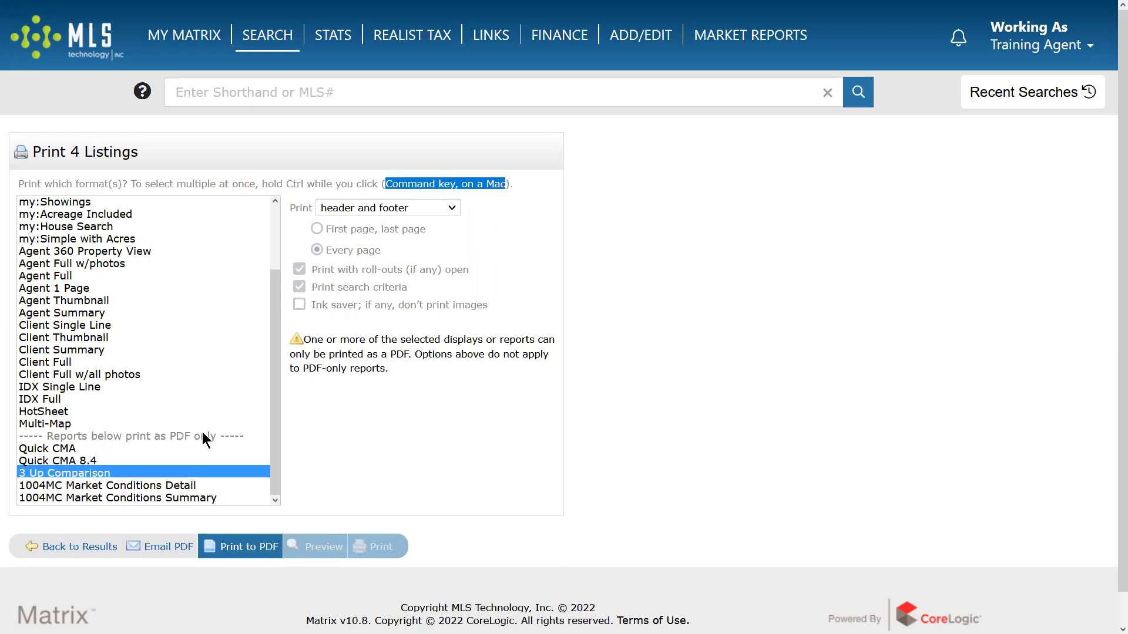
left_click(59, 460)
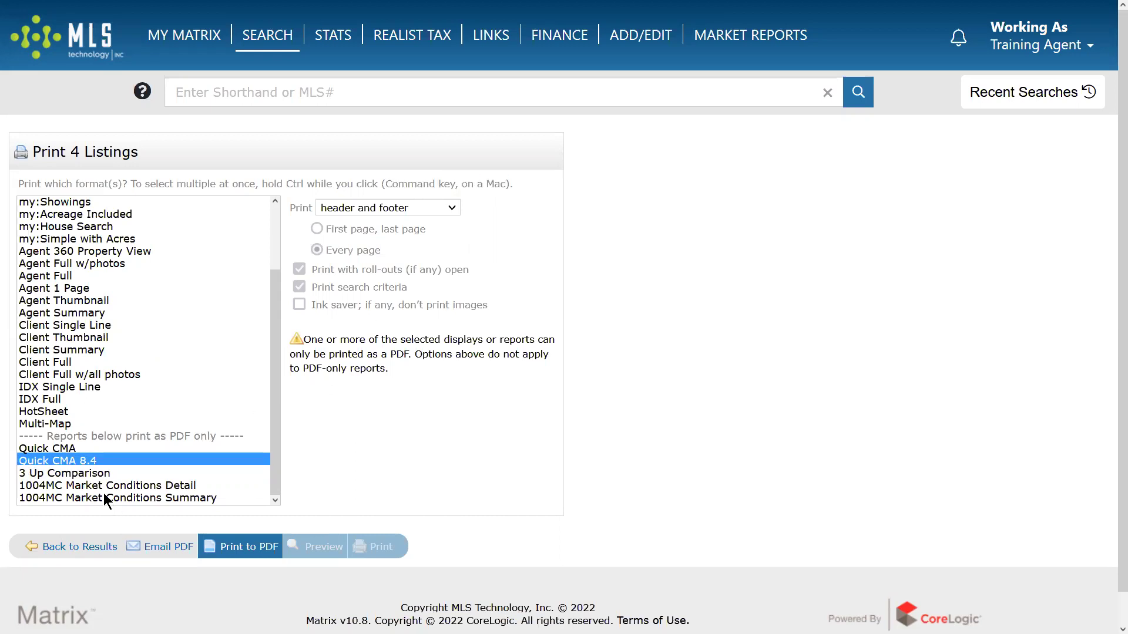
left_click(57, 472, "ctrl")
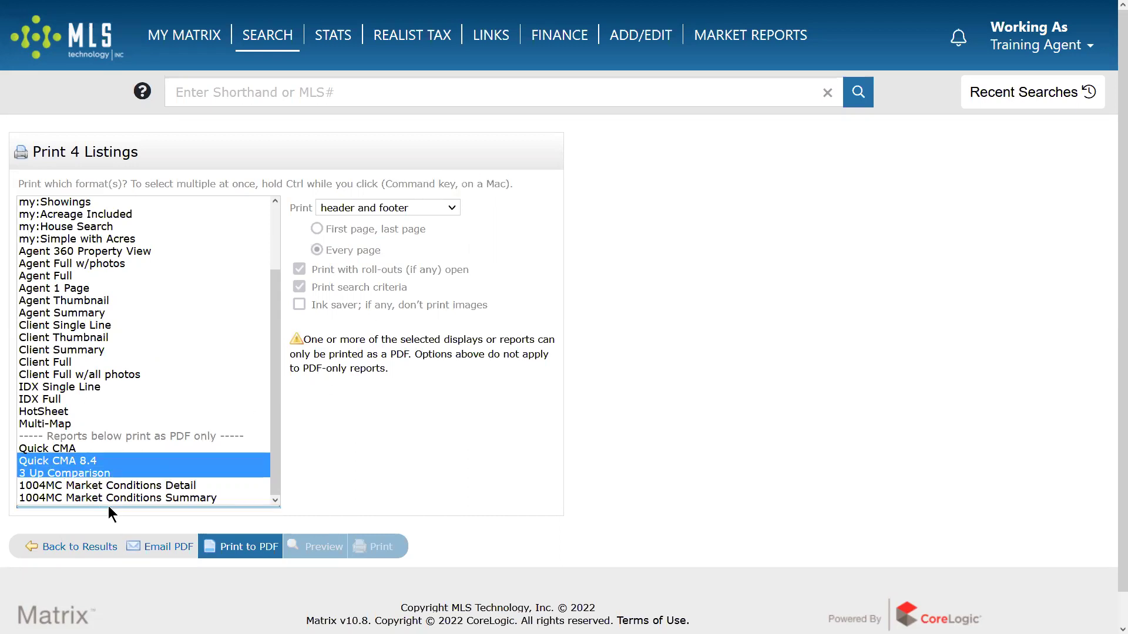
left_click(78, 375, "ctrl")
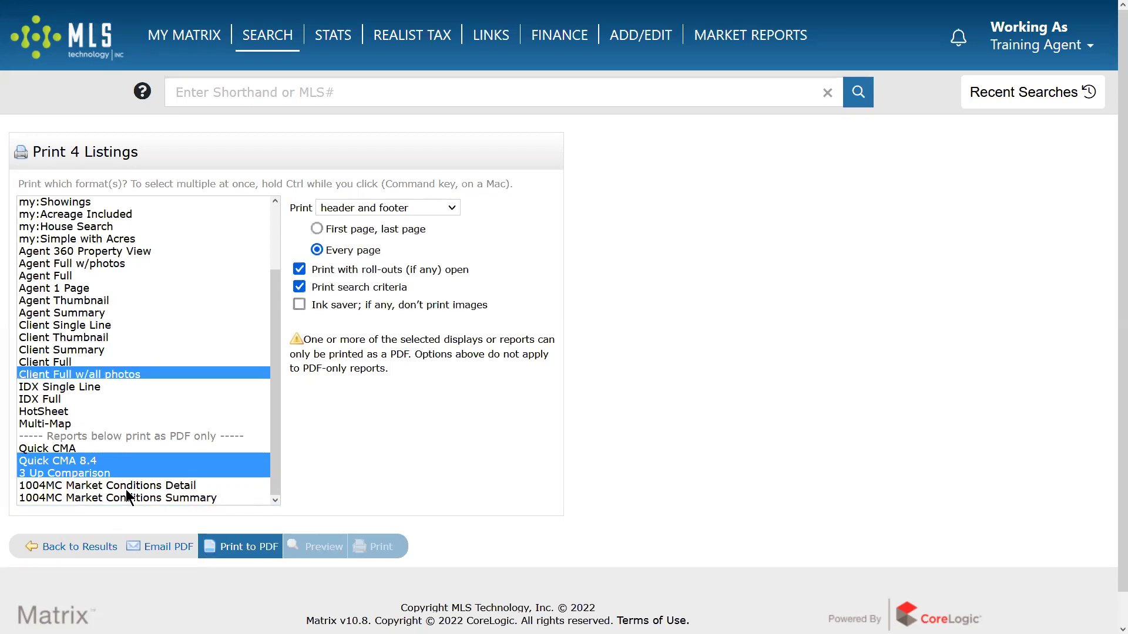
left_click(257, 556)
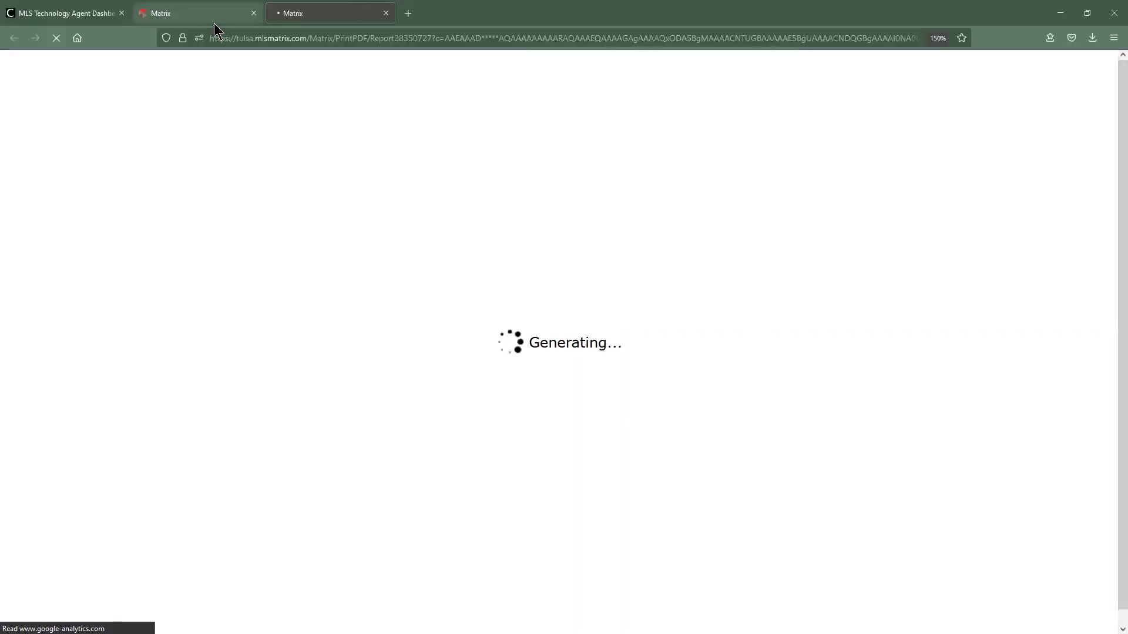
Return to the Matrix tab and cancel the email form to get back to print options.
left_click(214, 21)
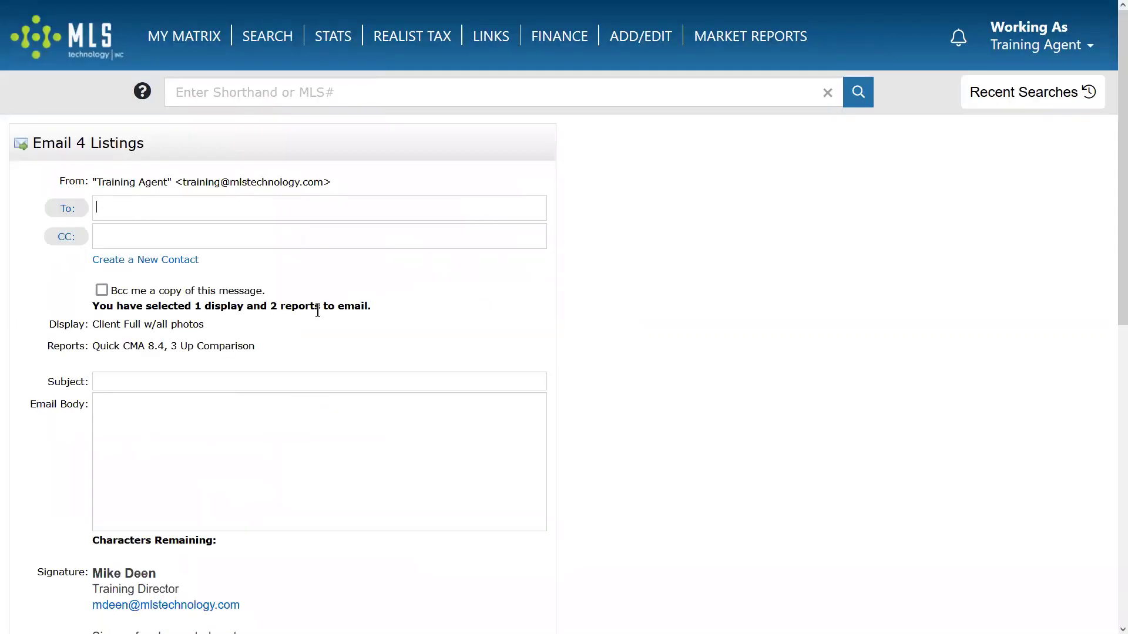
scroll(154, 471, "down", 10)
left_click(47, 507)
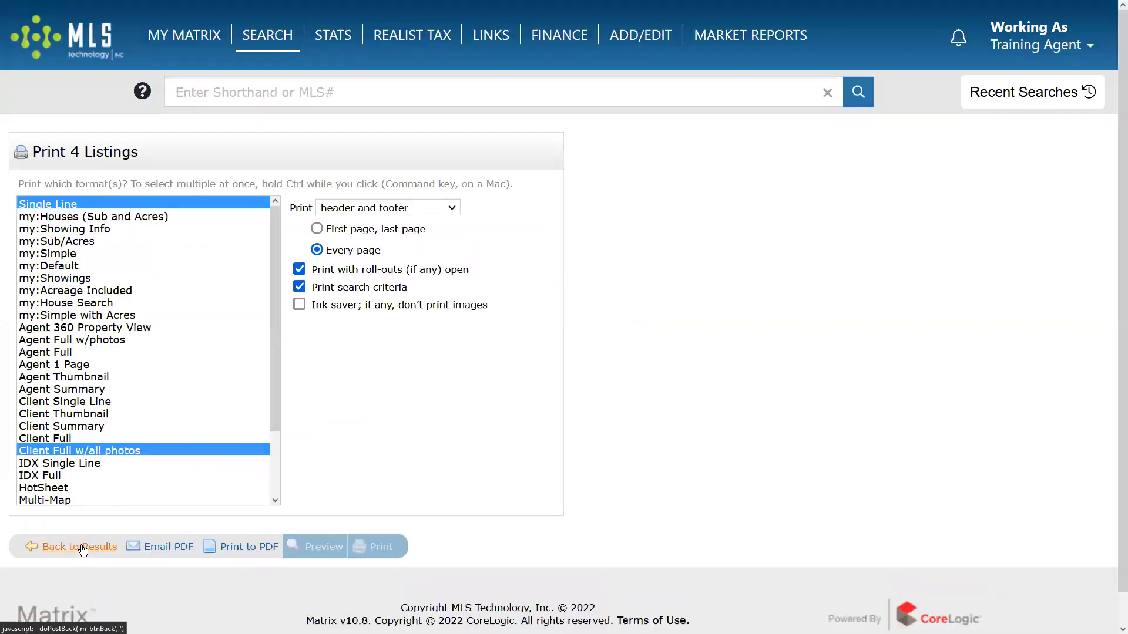
left_click(80, 554)
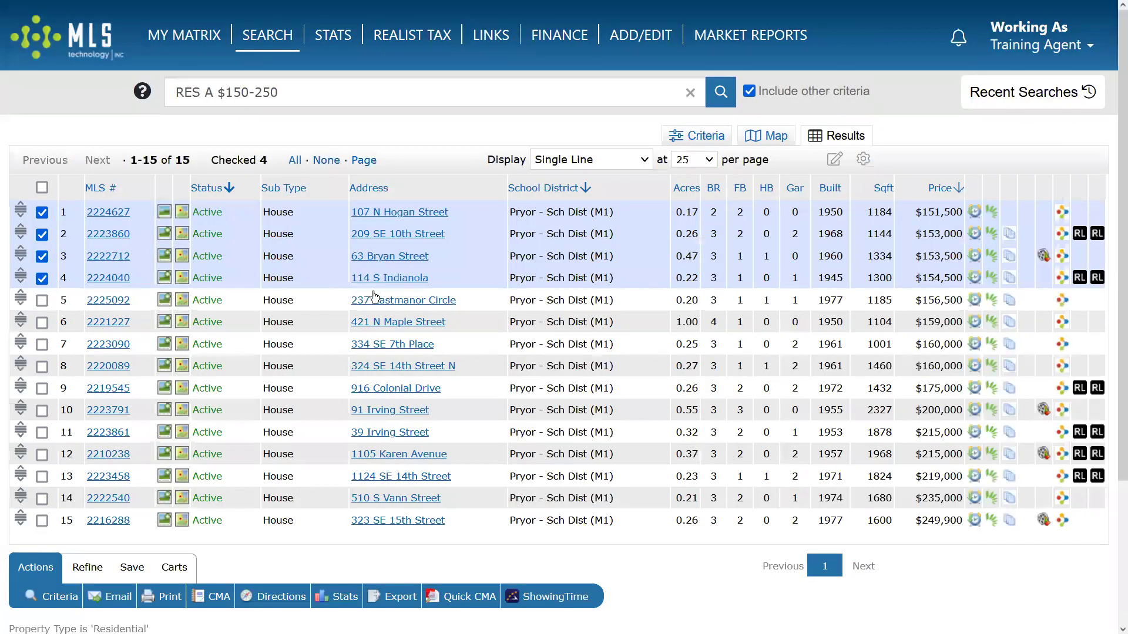
left_click(42, 213)
left_click(42, 234)
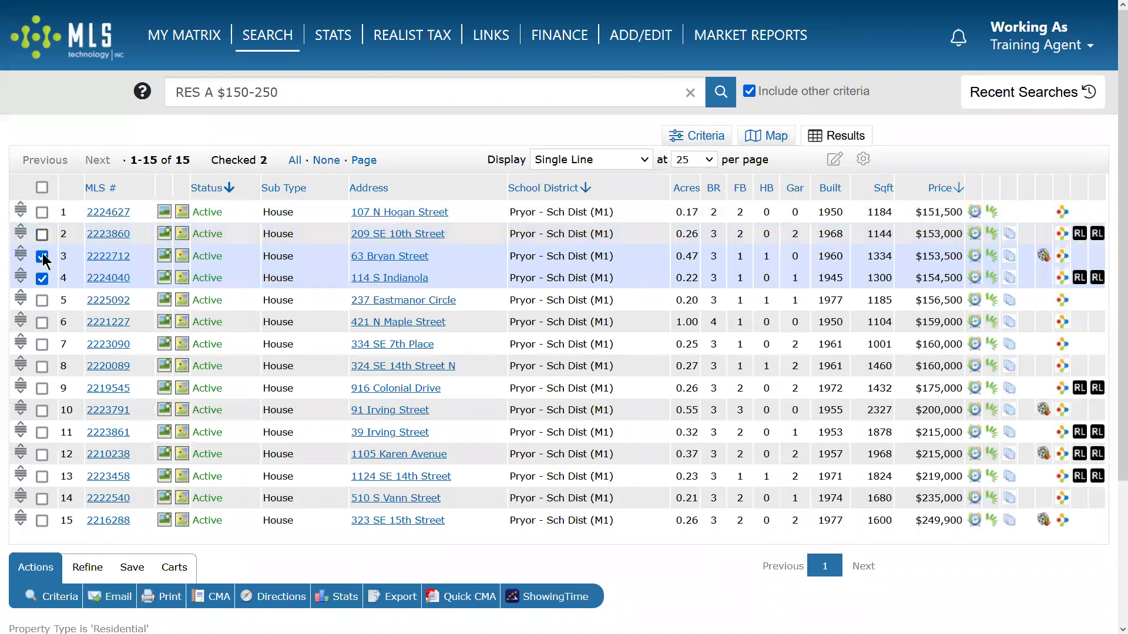
left_click(41, 256)
left_click(42, 278)
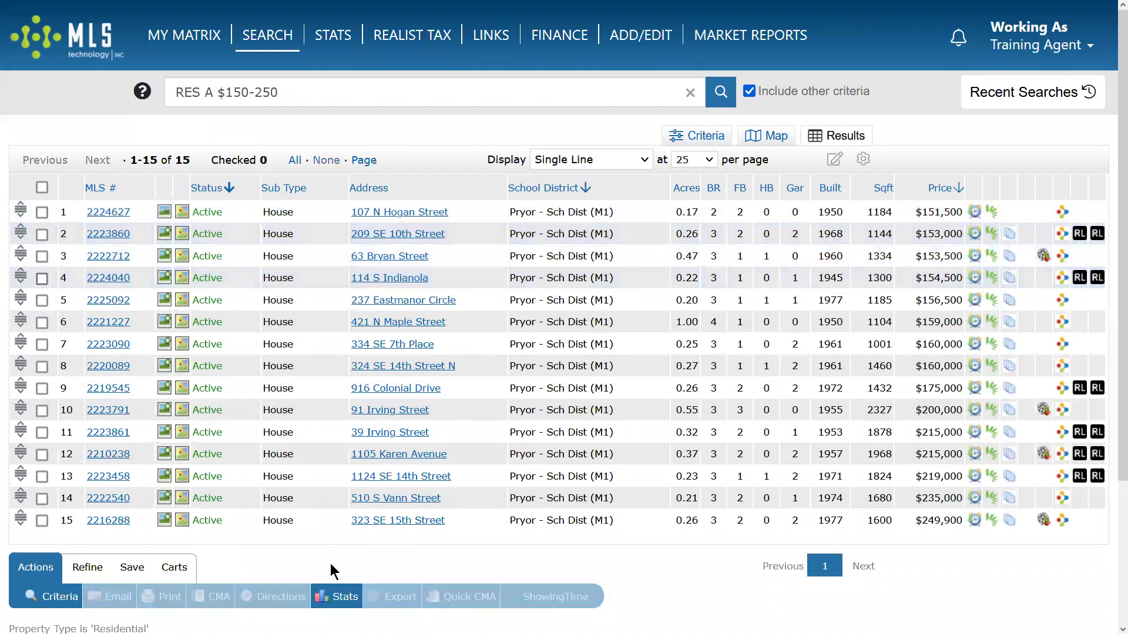
double_click(41, 301)
left_click(42, 300)
left_click(42, 322)
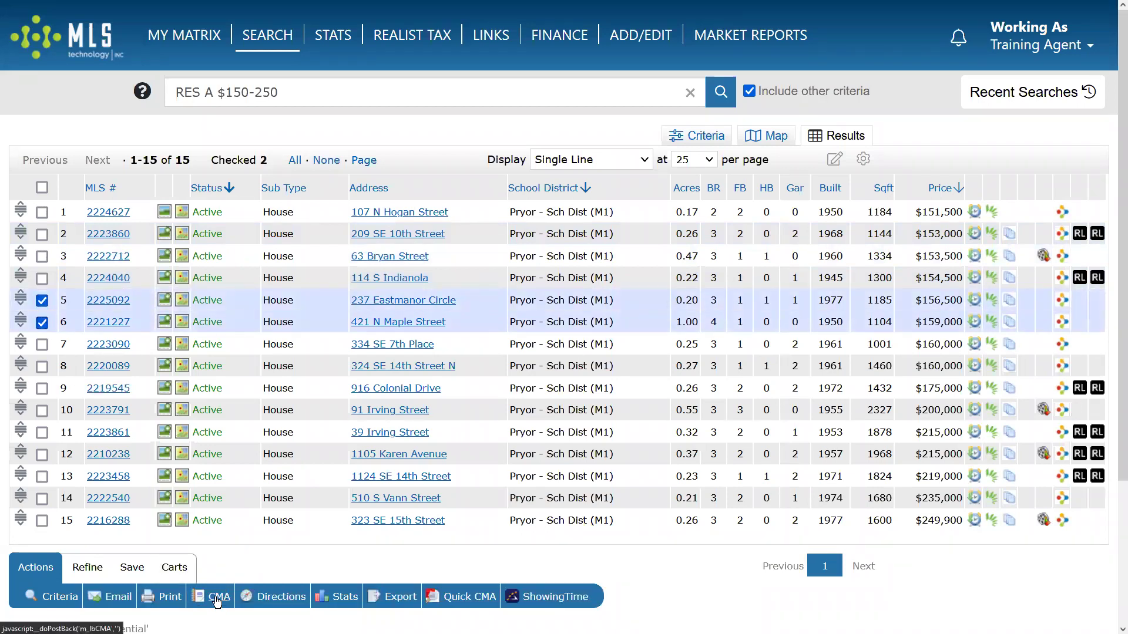
left_click(462, 596)
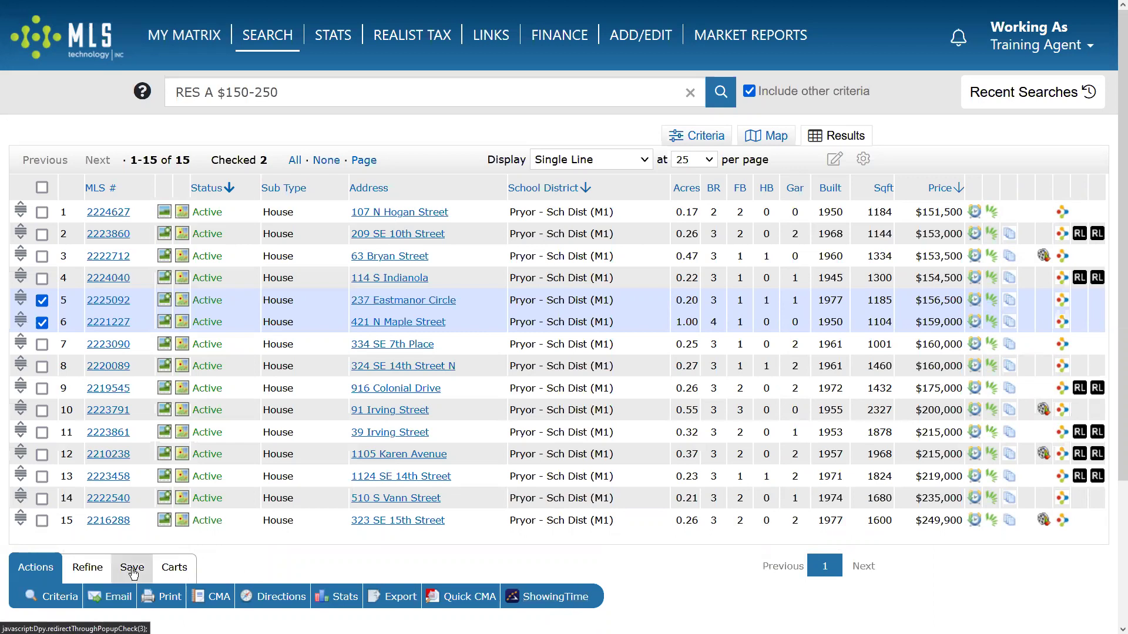
Begin a New Saved Search from the results' Save options.
left_click(92, 570)
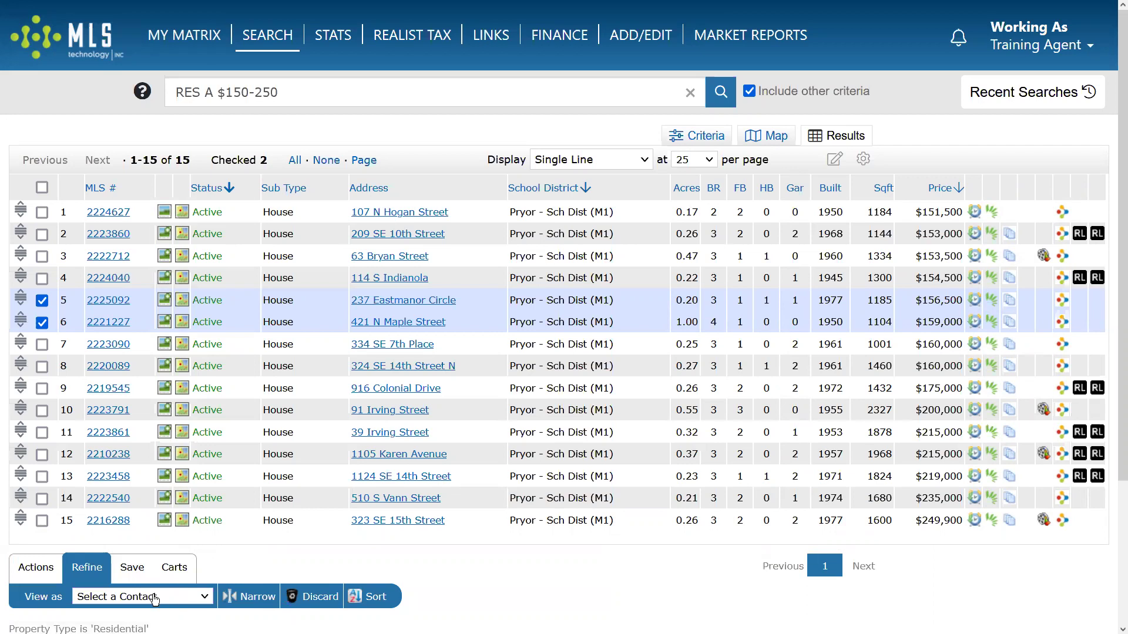
left_click(136, 578)
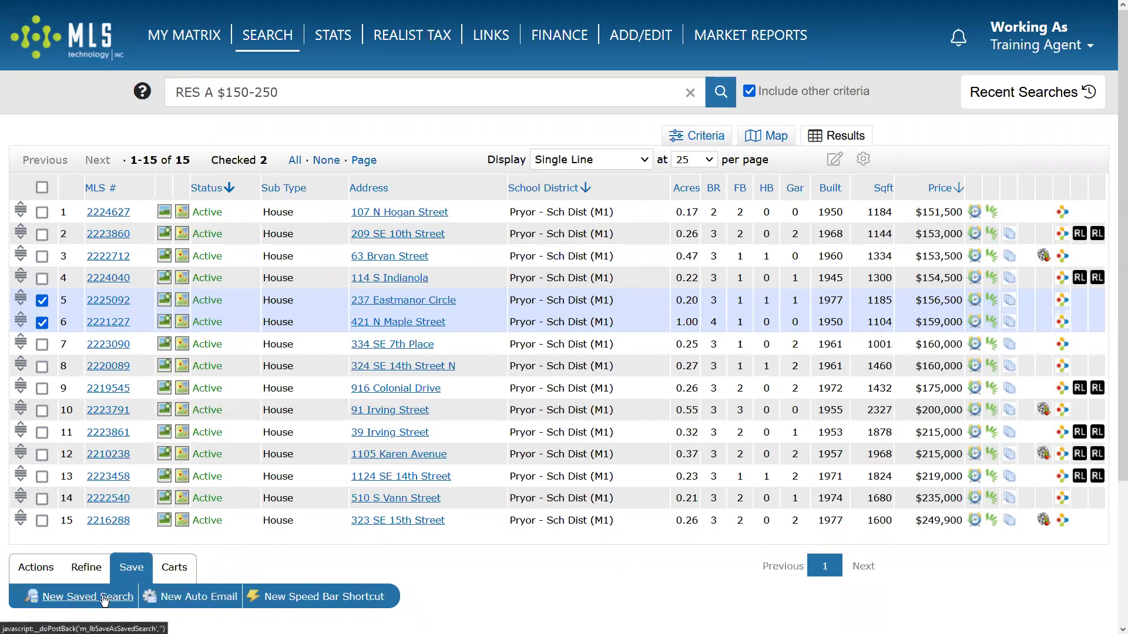
left_click(93, 597)
Save the search named after the client's family, linked to the client contact and enabled as a favorite.
left_click(146, 183)
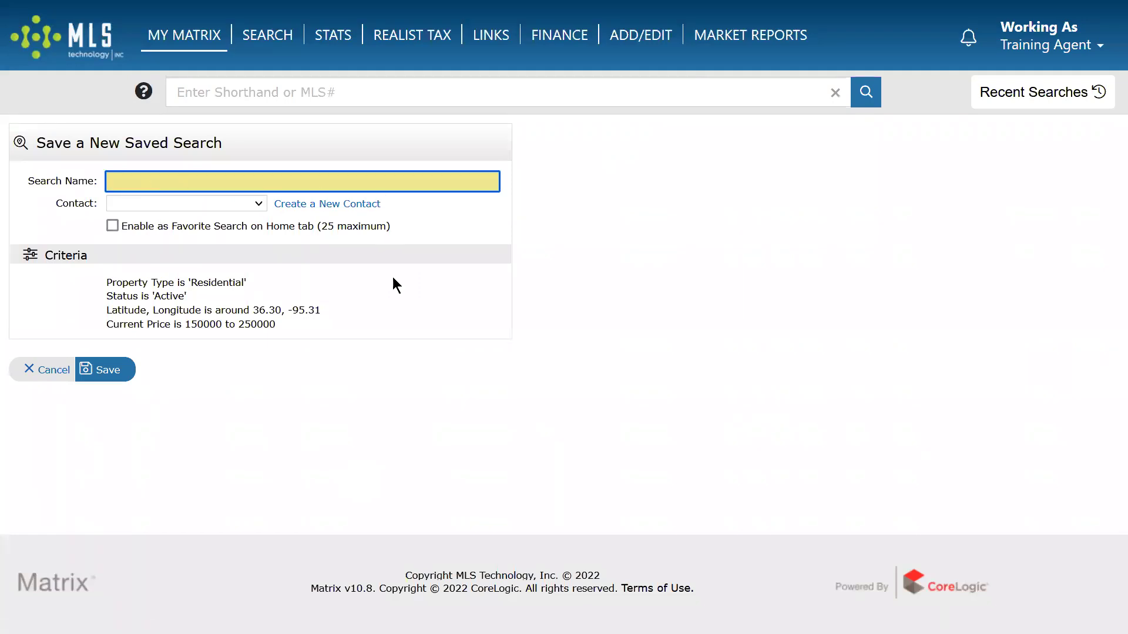
left_click(219, 205)
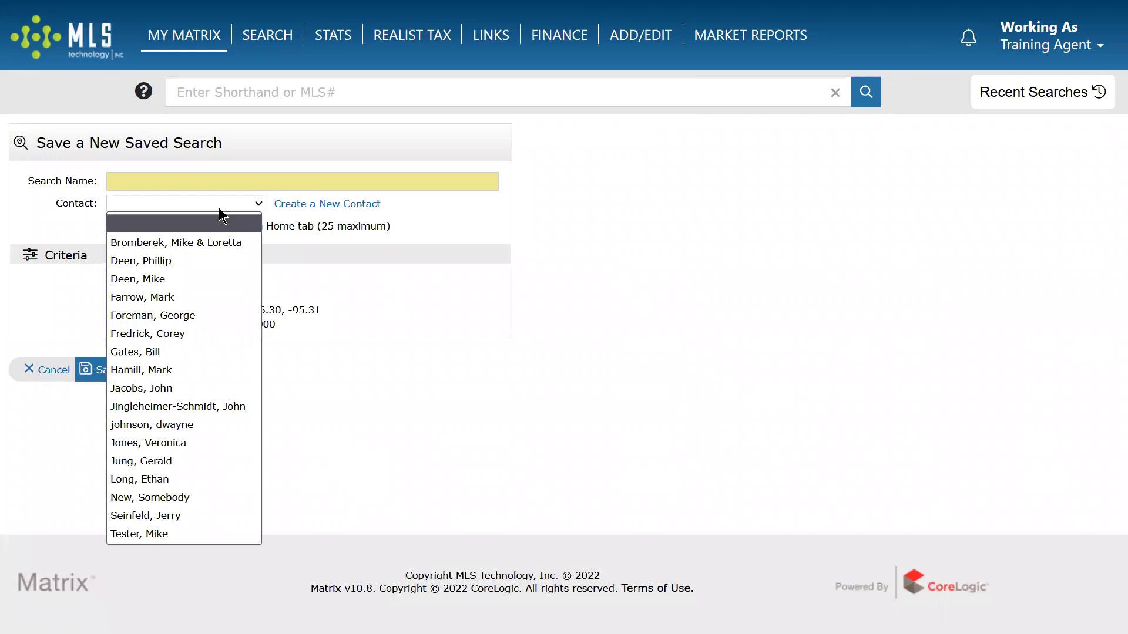
left_click(182, 388)
left_click(144, 179)
type("Jacobs family search")
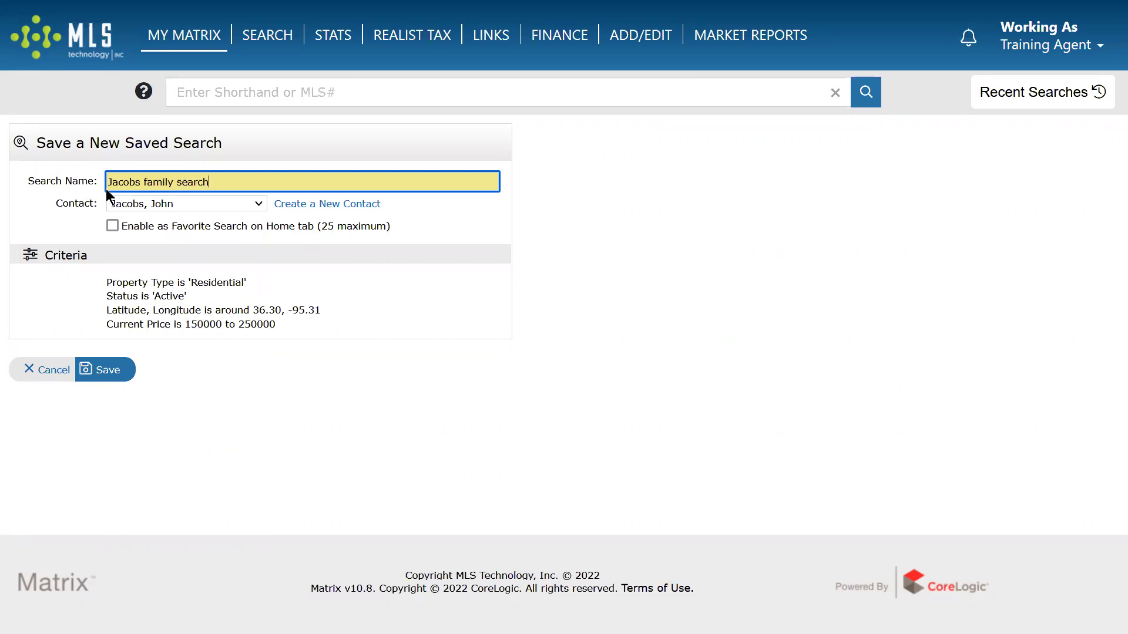
left_click(112, 226)
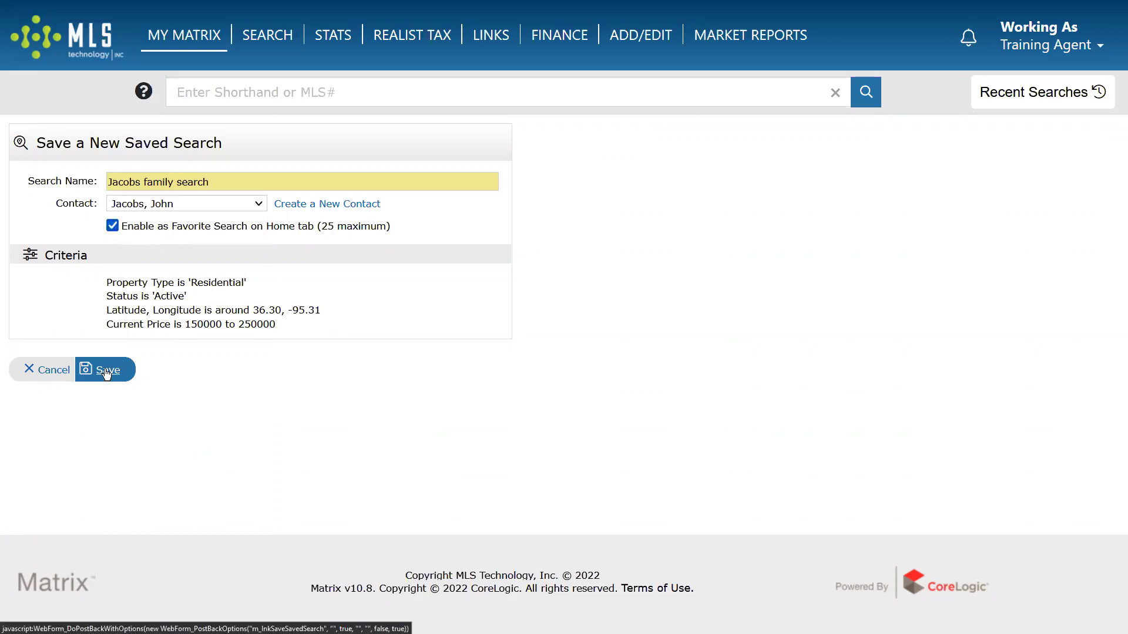
left_click(105, 370)
mouse_move(184, 33)
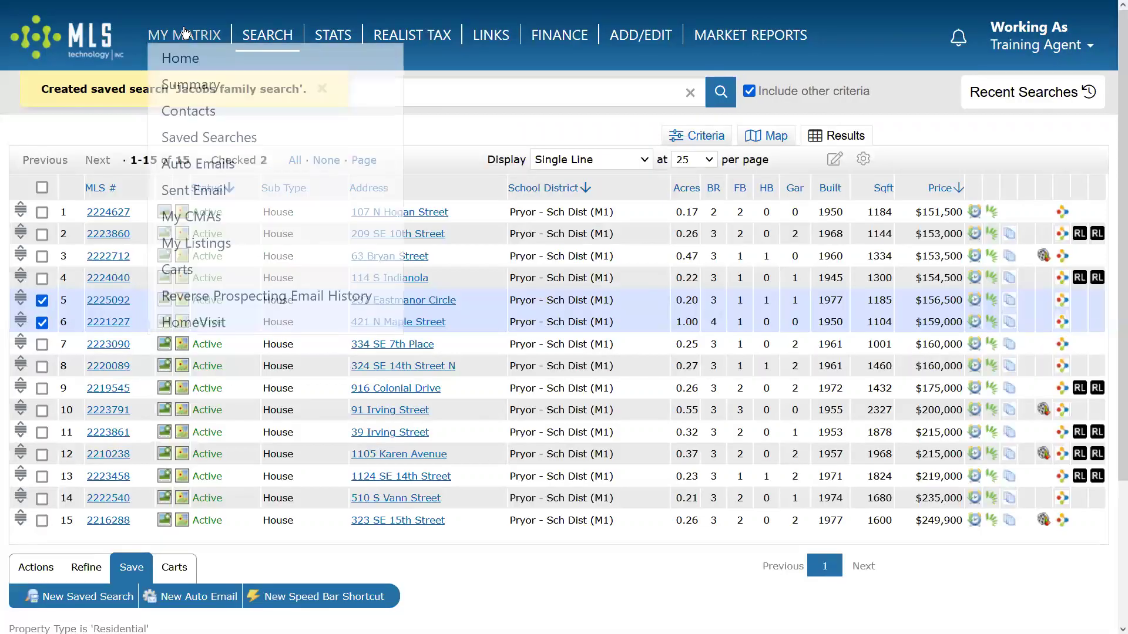
left_click(185, 34)
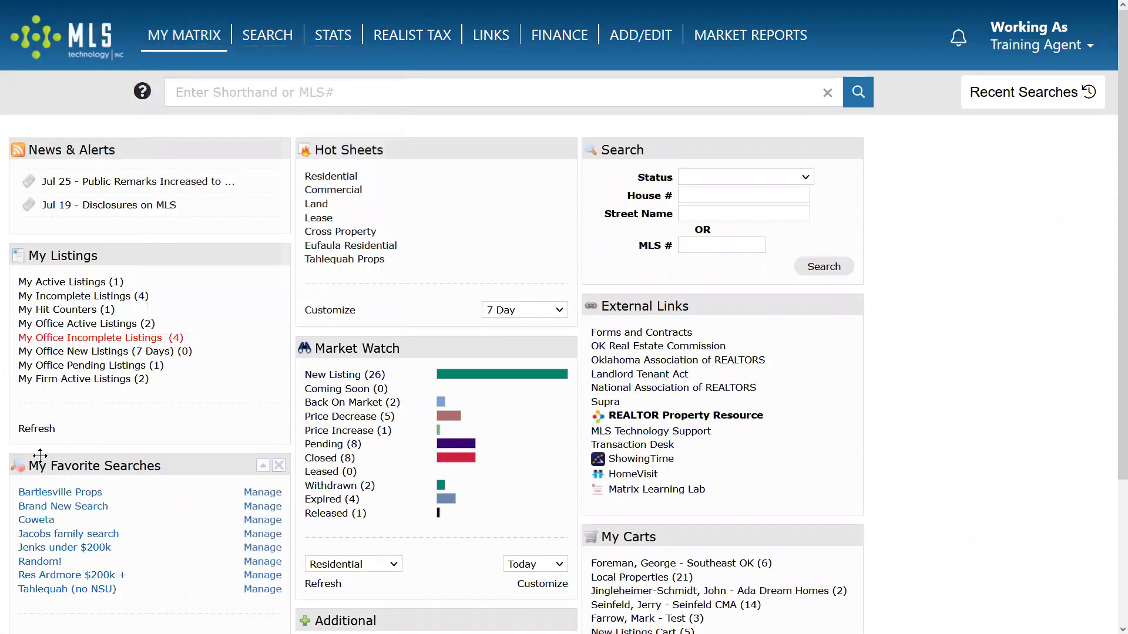
Reopen the favourite saved search from the home page, check rows 8, 9 and 10, and start a new auto email.
left_click(85, 535)
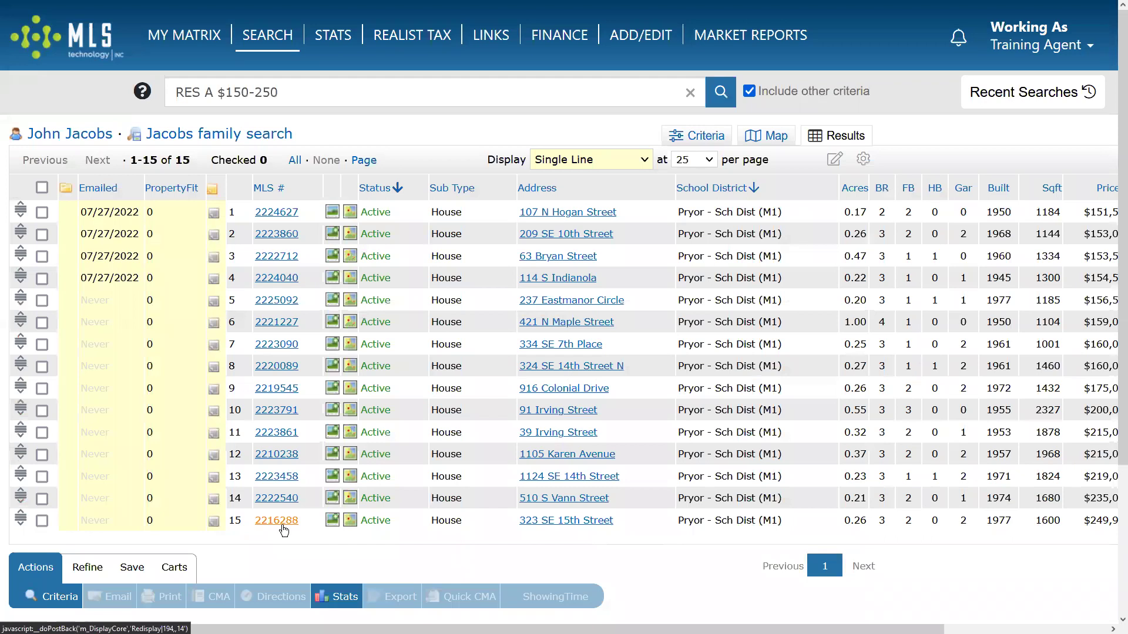
left_click(87, 567)
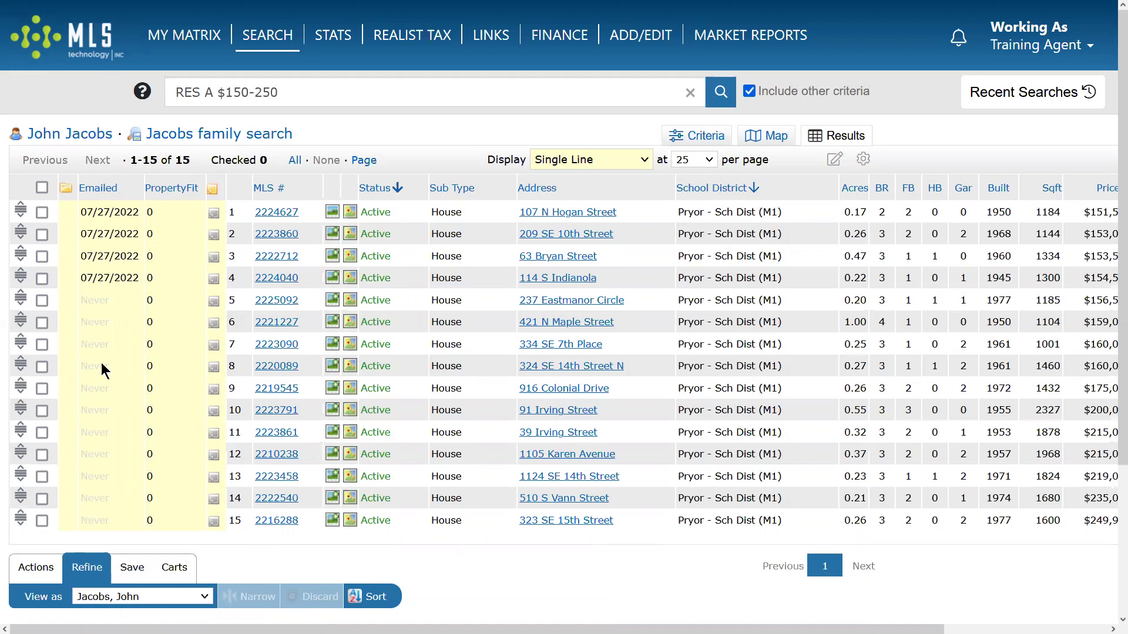
left_click(42, 367)
left_click(42, 388)
left_click(42, 411)
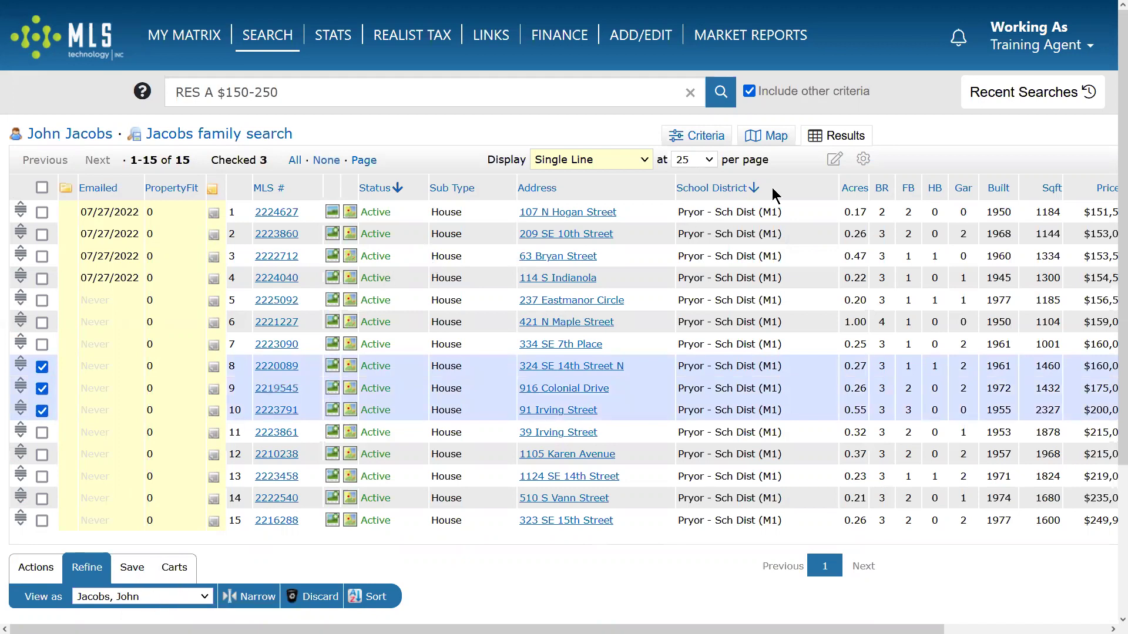
left_click(131, 566)
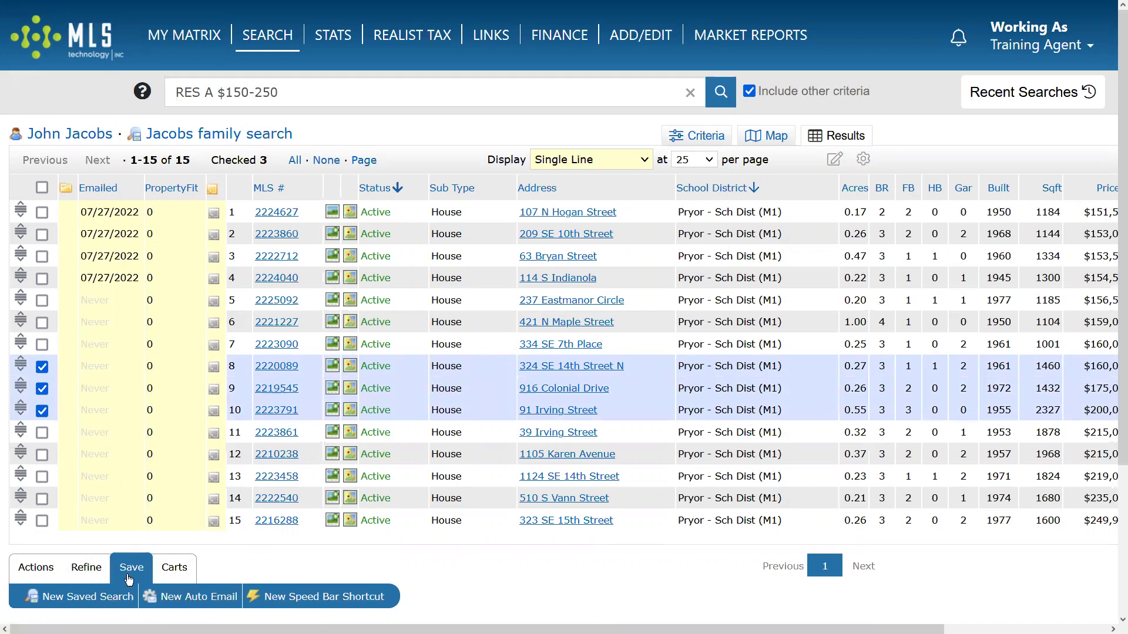
left_click(192, 597)
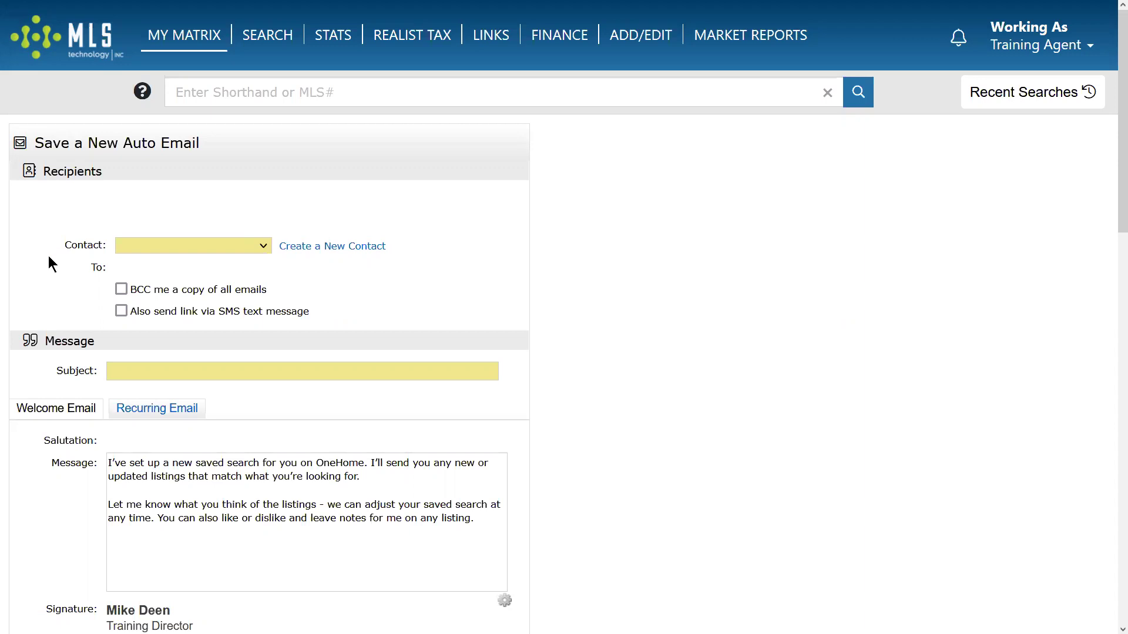
Address a new auto email to the client with the subject 'Pryor Props'.
left_click(200, 247)
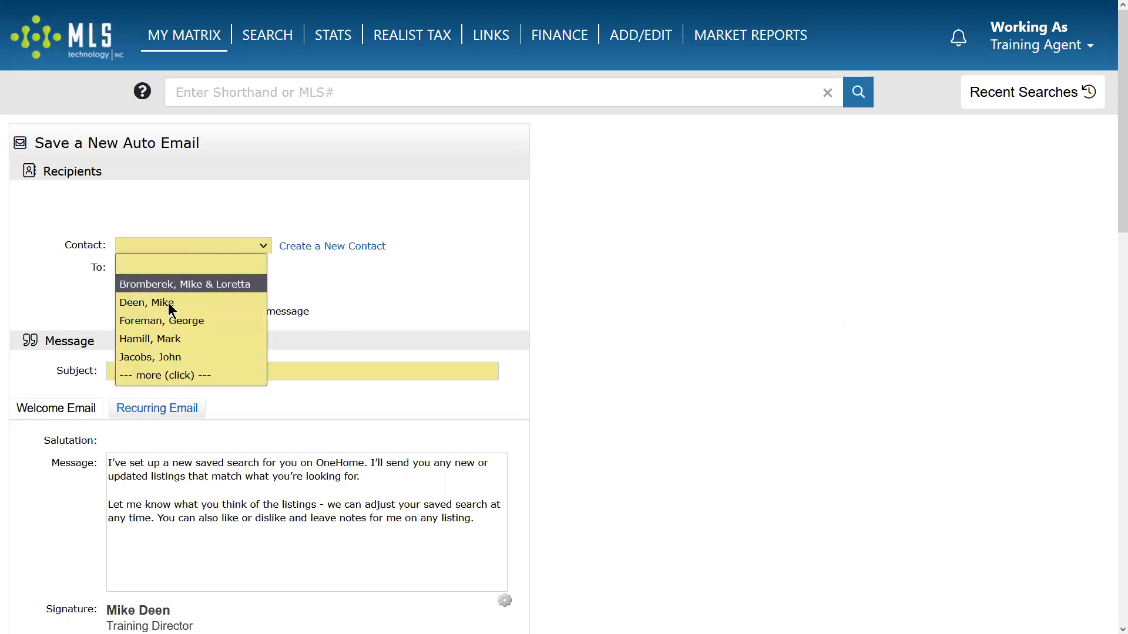
left_click(162, 359)
left_click(177, 372)
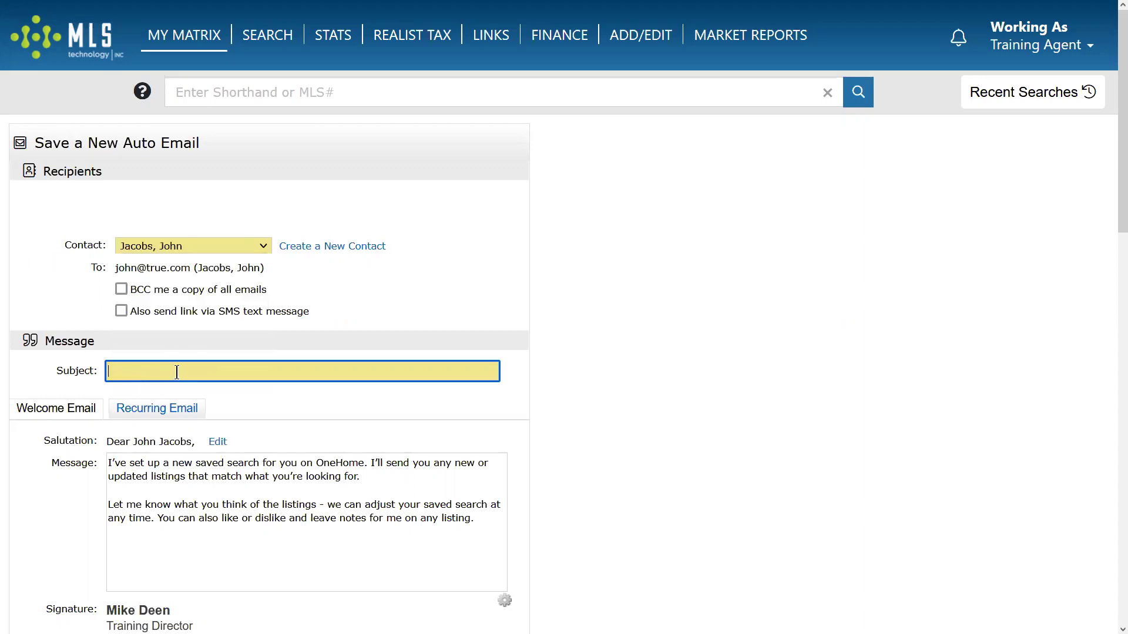
type("Pryor Props")
scroll(112, 403, "down", 6)
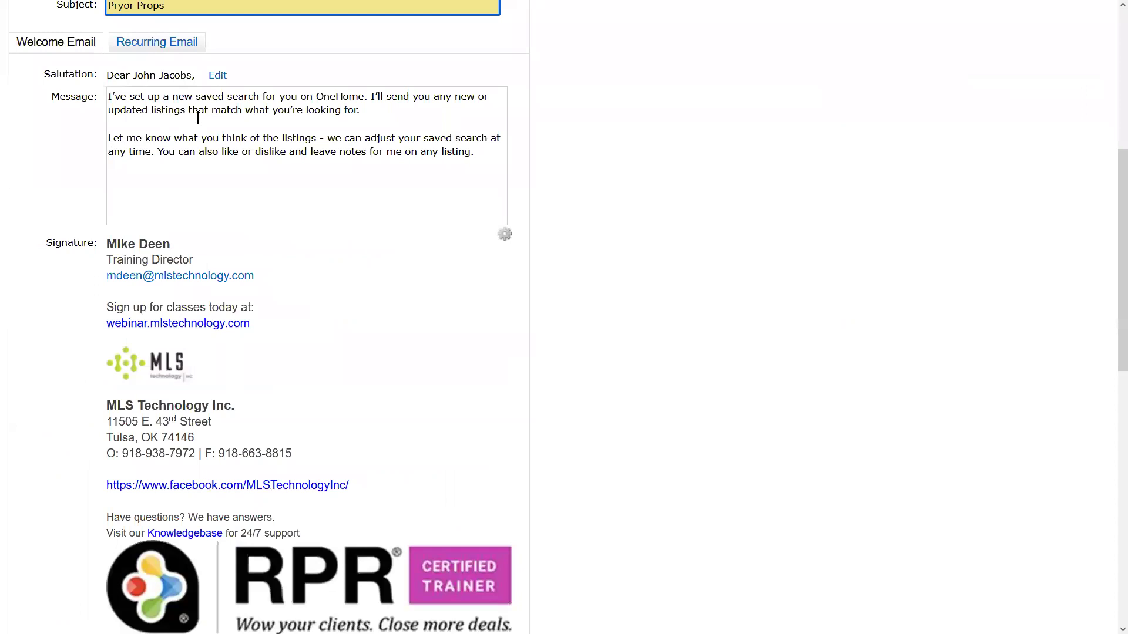
Compare the recurring and welcome messages, try Daily, Monthly and ASAP schedules, then cancel the email.
left_click(159, 46)
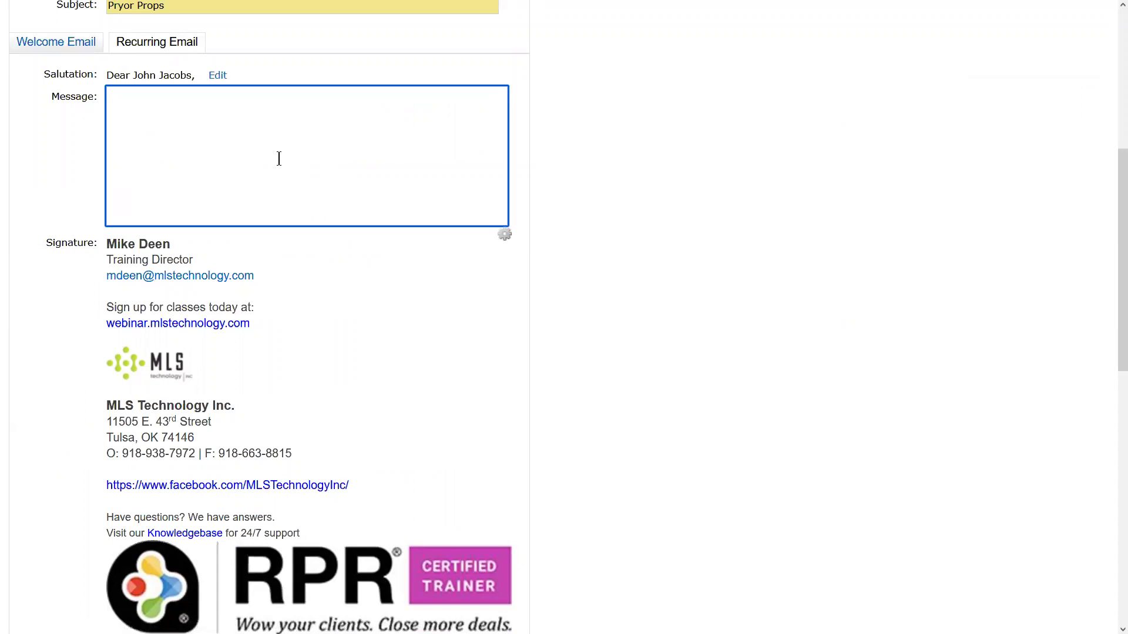
left_click(54, 44)
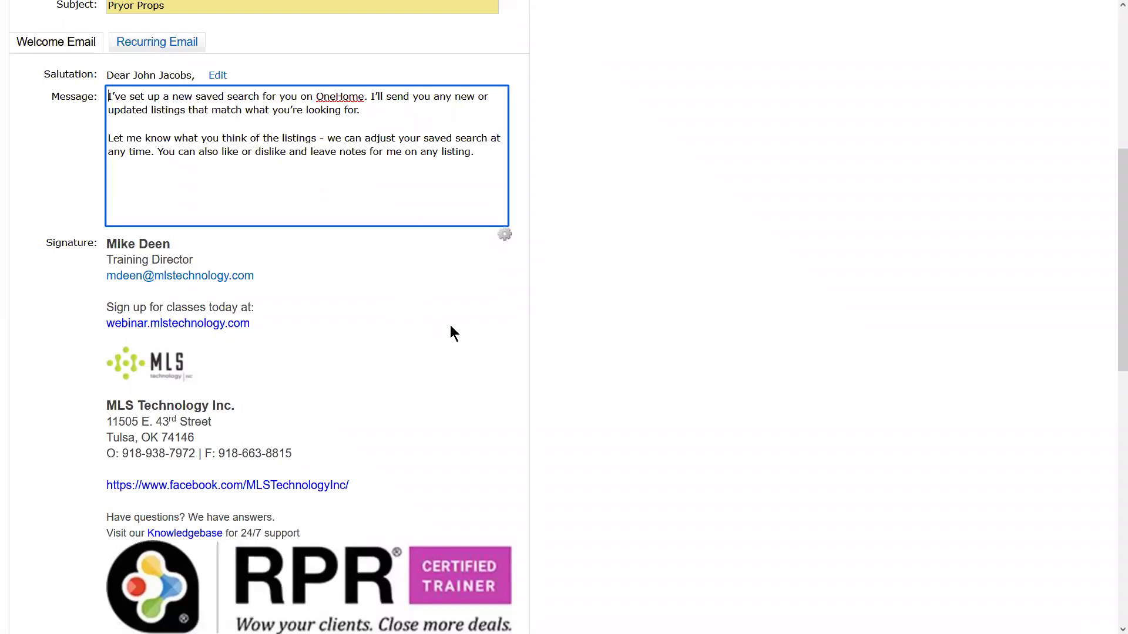
scroll(458, 309, "down", 10)
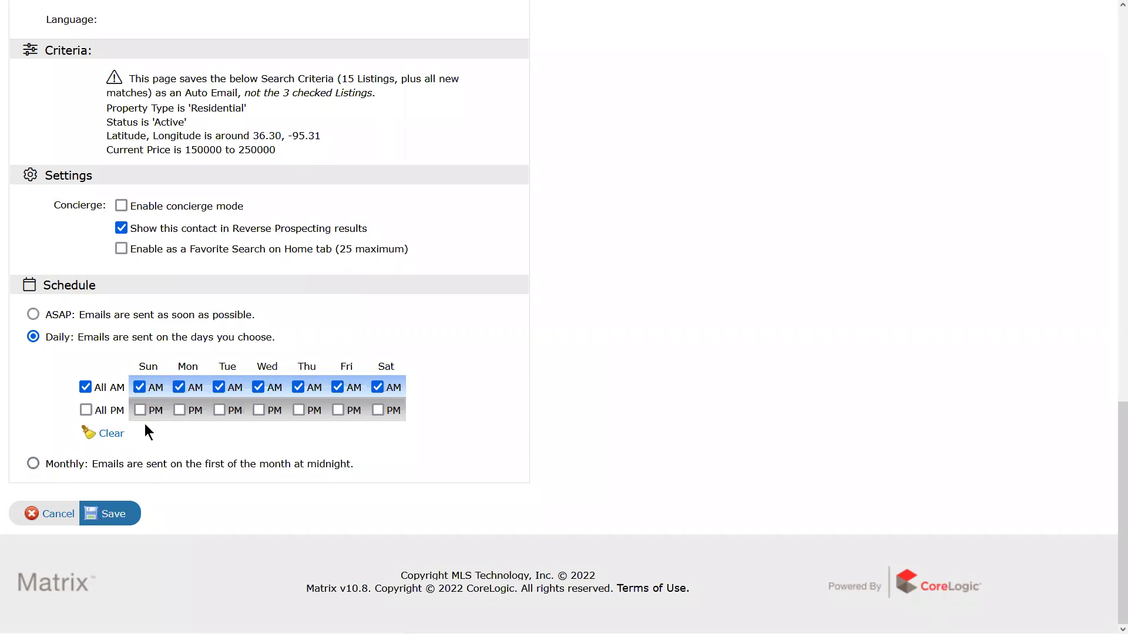
left_click(86, 410)
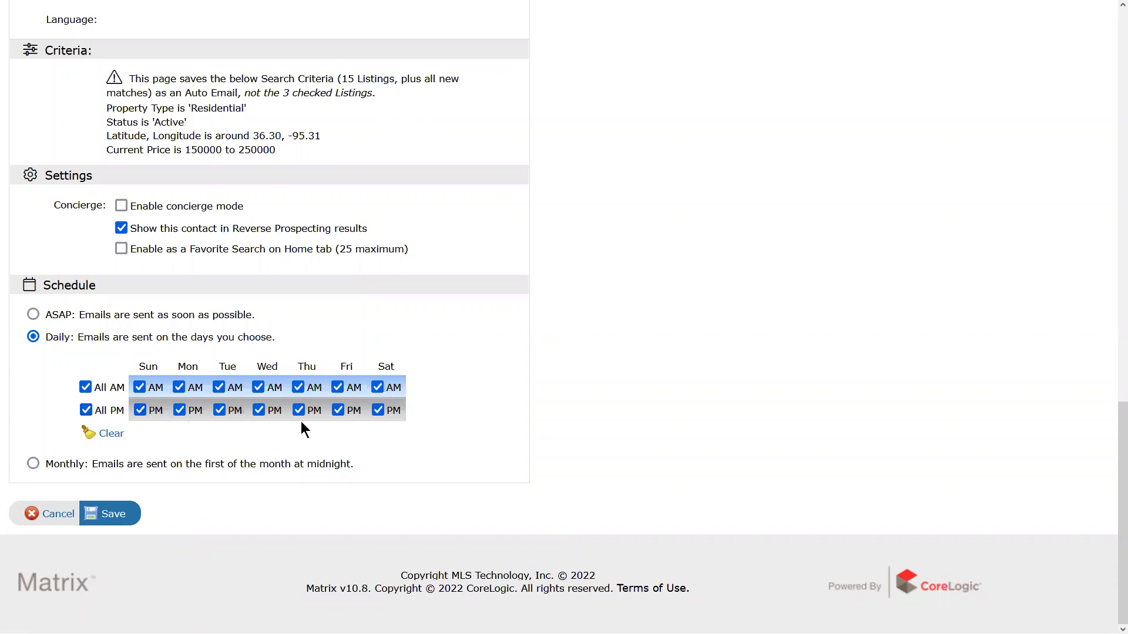
left_click(33, 464)
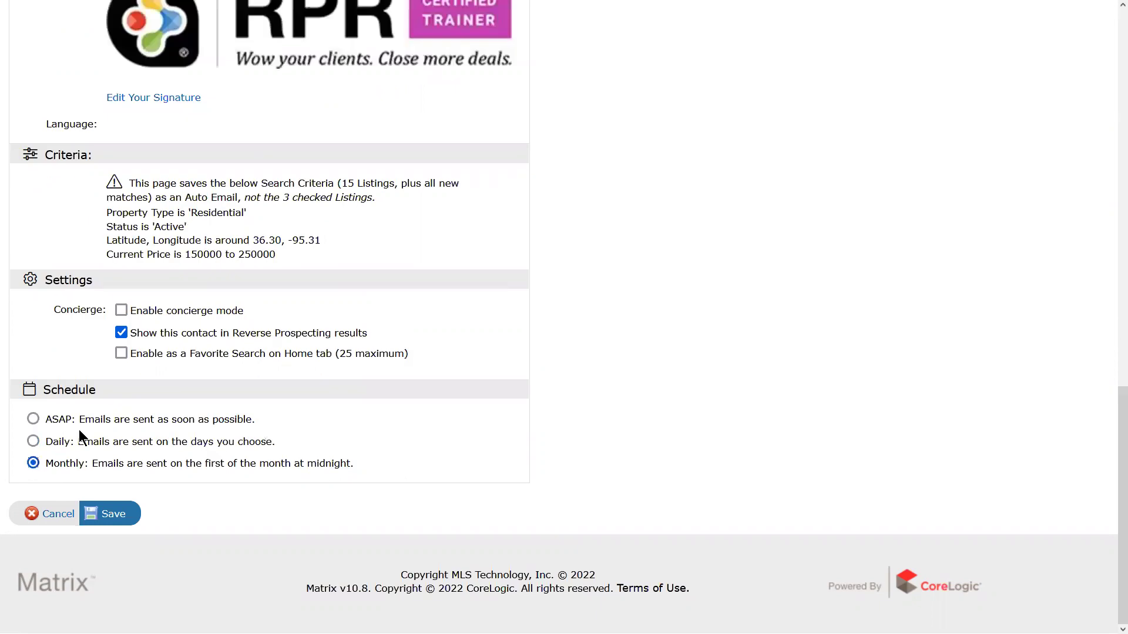
left_click(34, 419)
left_click(57, 514)
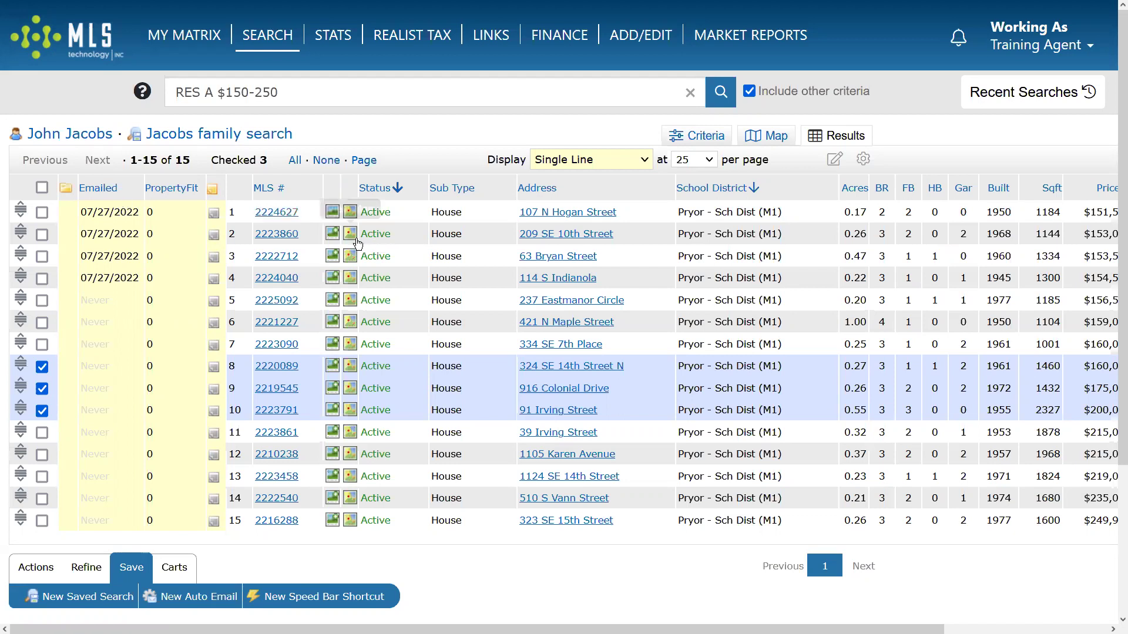
left_click(159, 569)
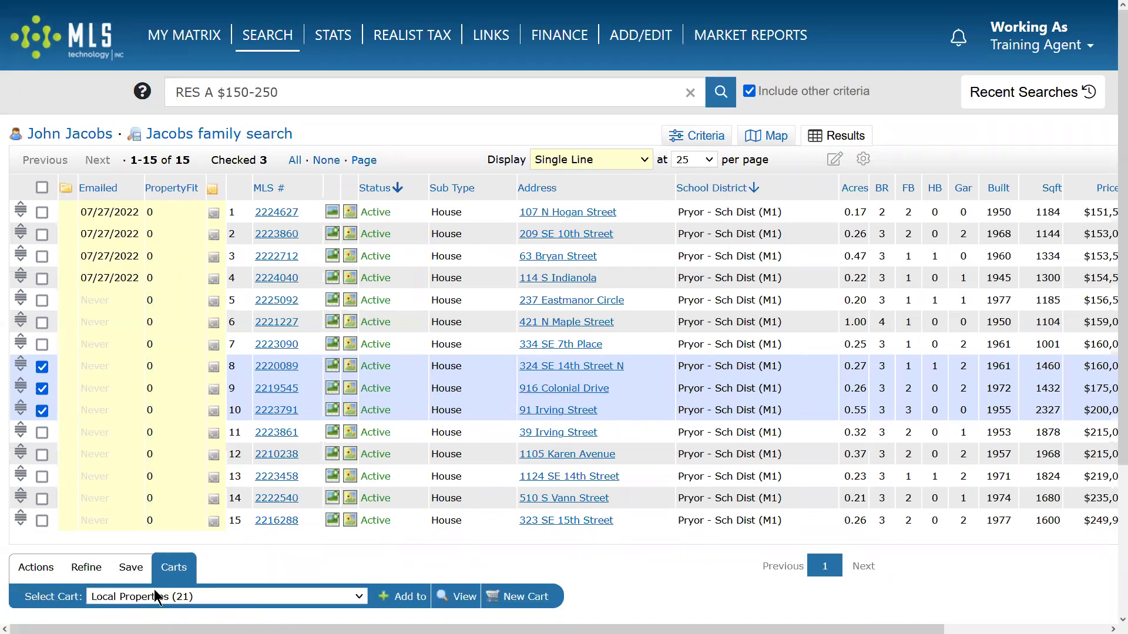
left_click(18, 565)
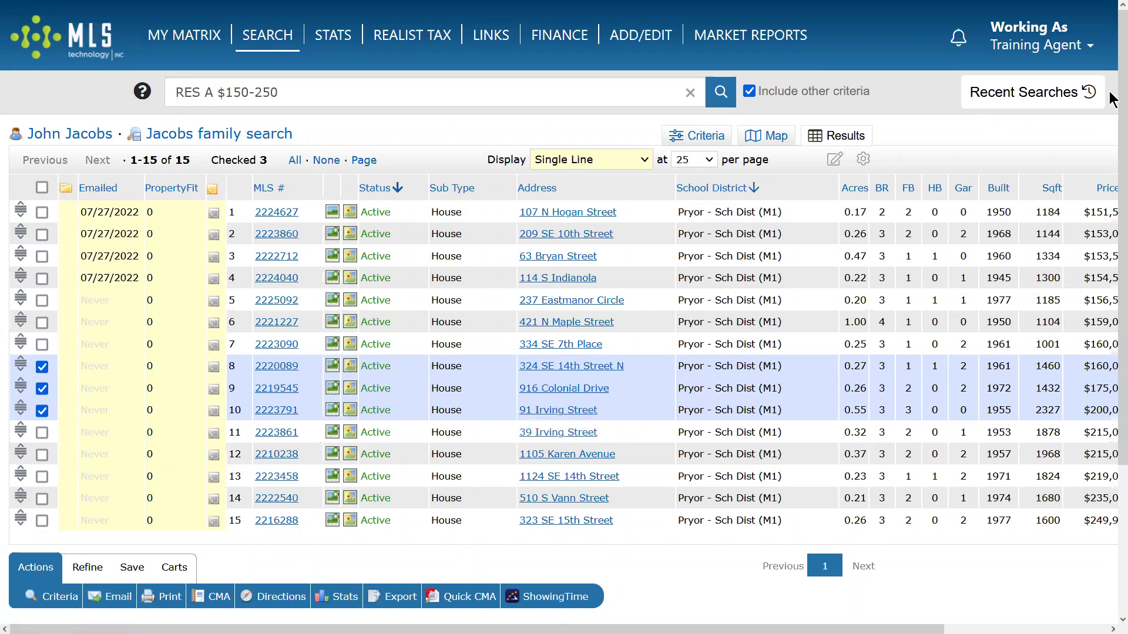
left_click(994, 95)
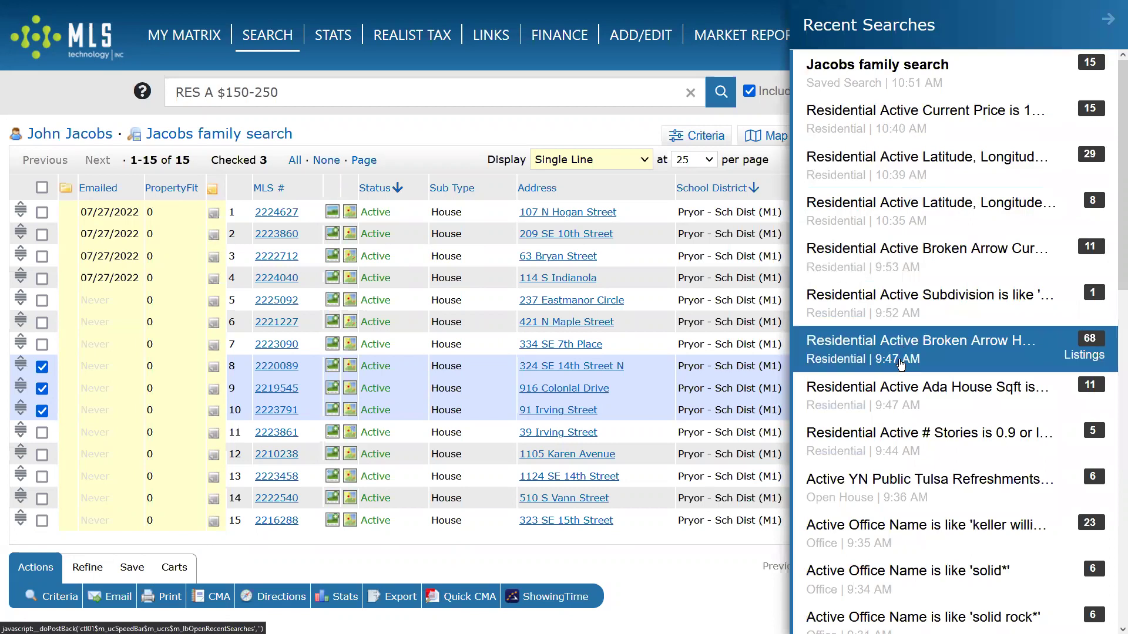
scroll(913, 533, "down", 5)
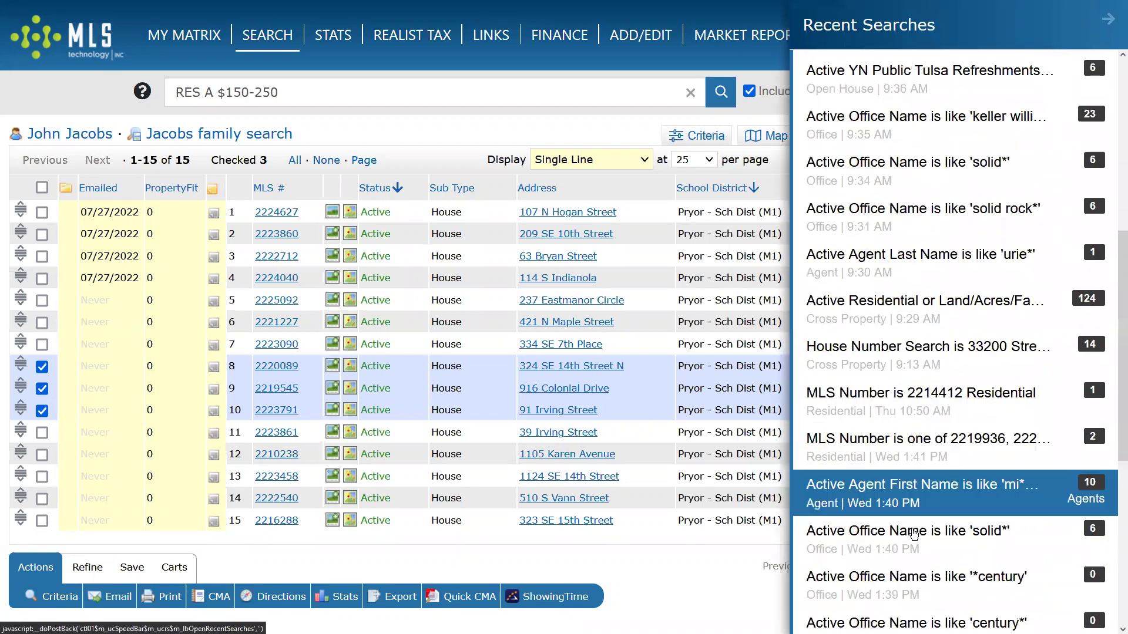
scroll(913, 533, "down", 4)
scroll(928, 514, "down", 3)
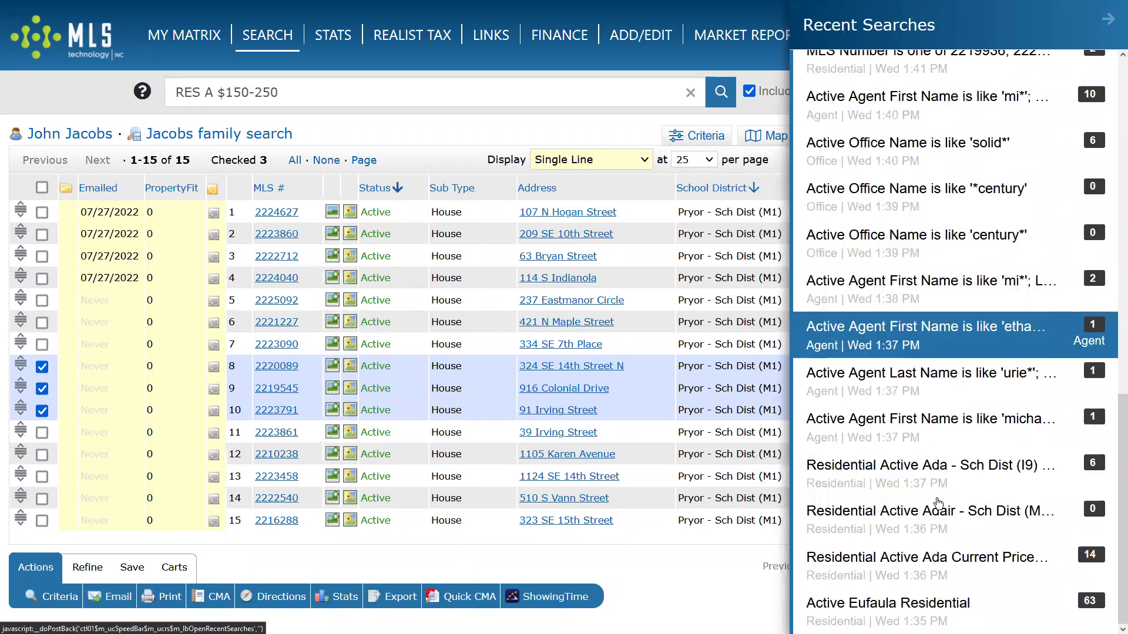
mouse_move(952, 605)
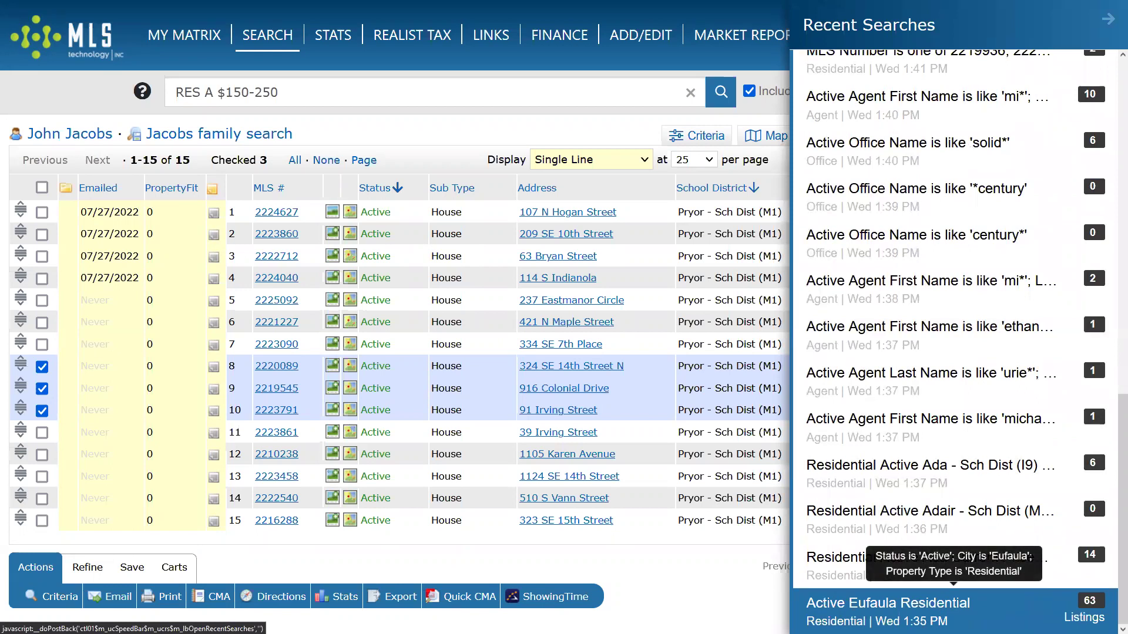
scroll(940, 608, "up", 8)
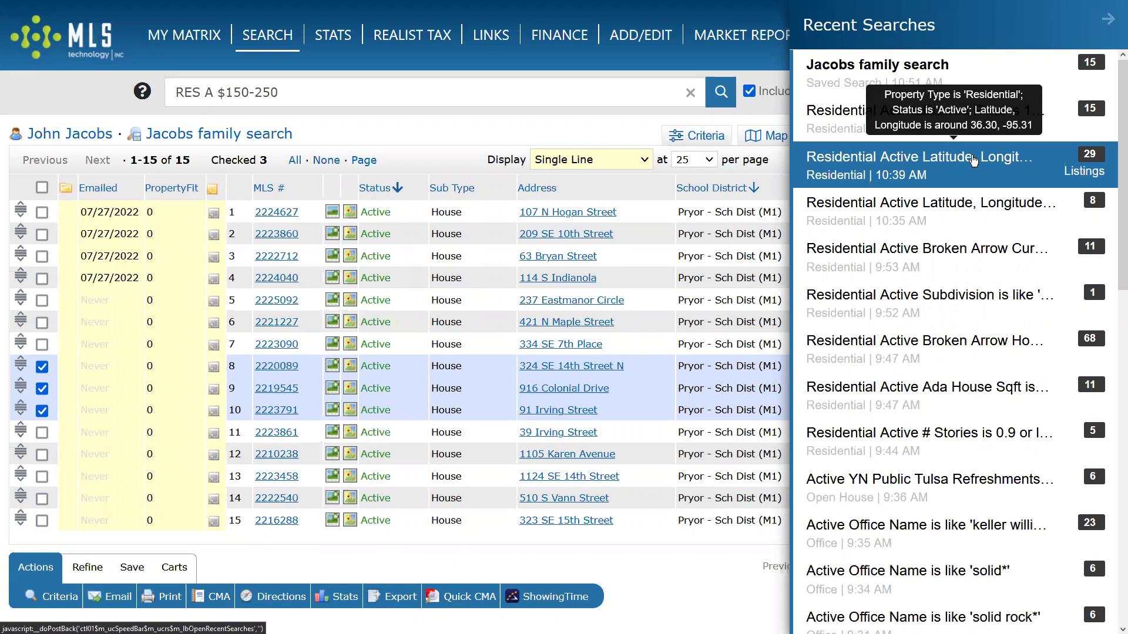
left_click(973, 160)
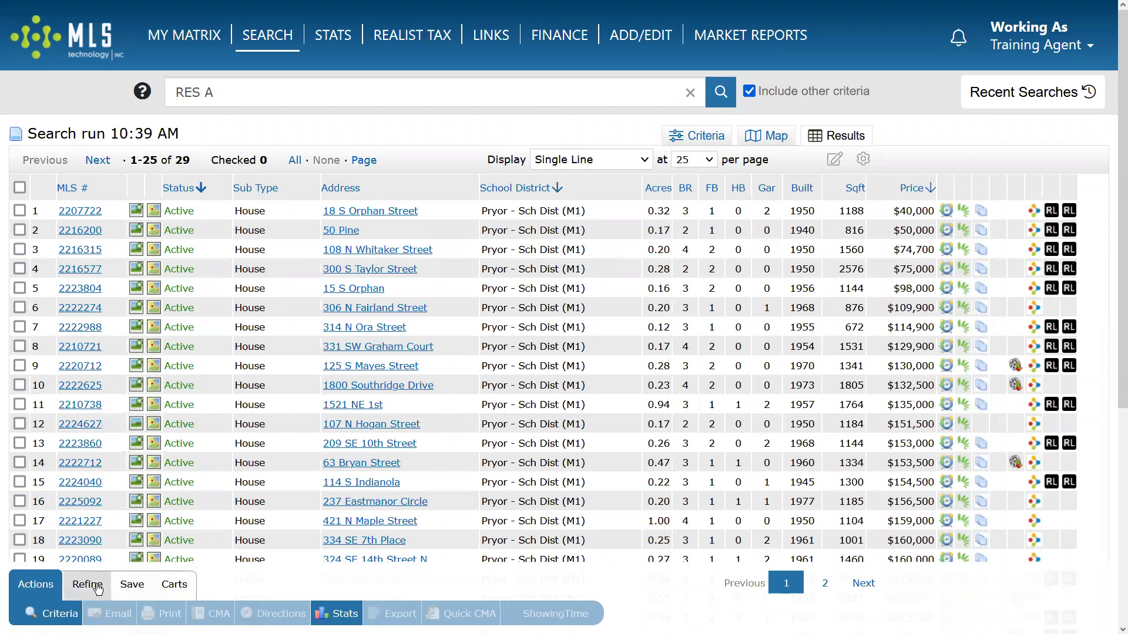
Tick and untick listings 5 and 6, then go to the MY MATRIX Contacts list.
left_click(19, 288)
left_click(19, 308)
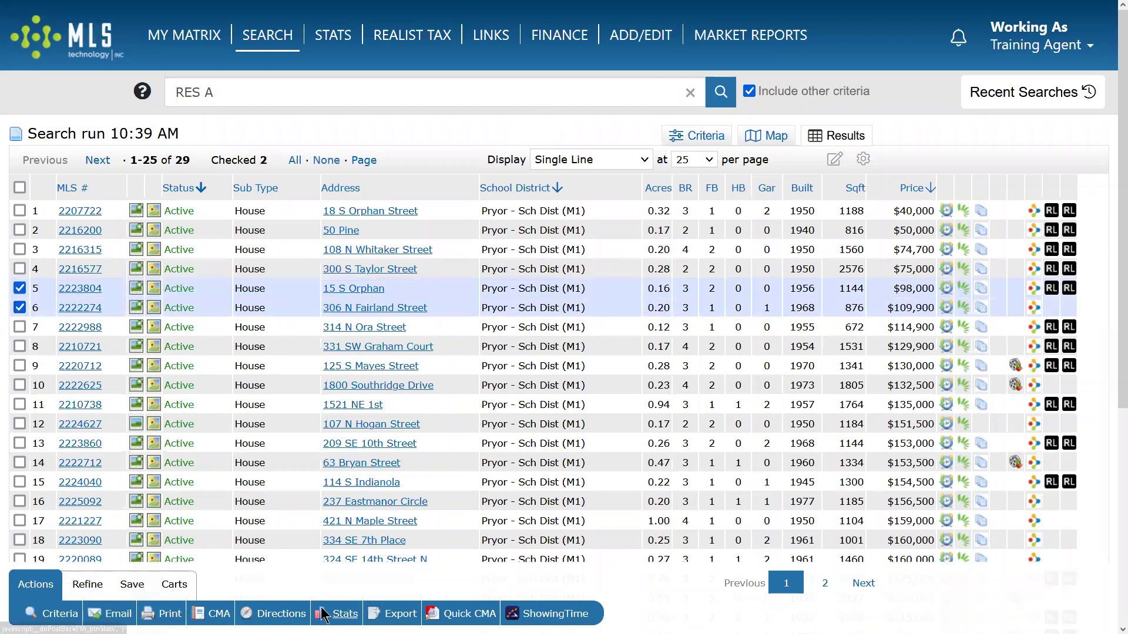
left_click(19, 288)
left_click(19, 308)
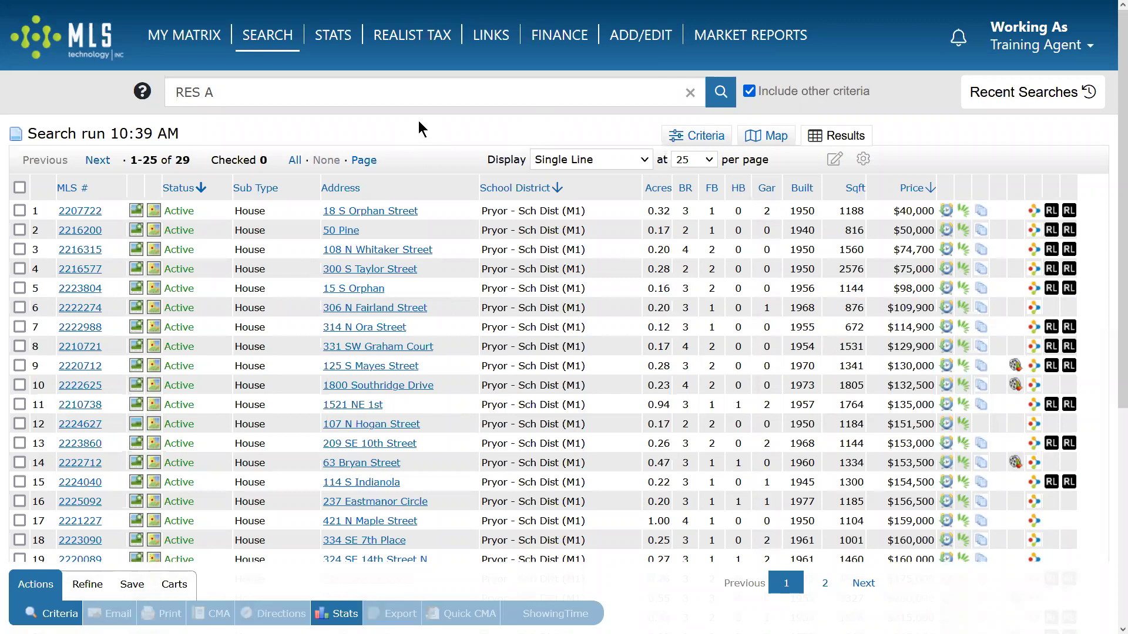
mouse_move(180, 39)
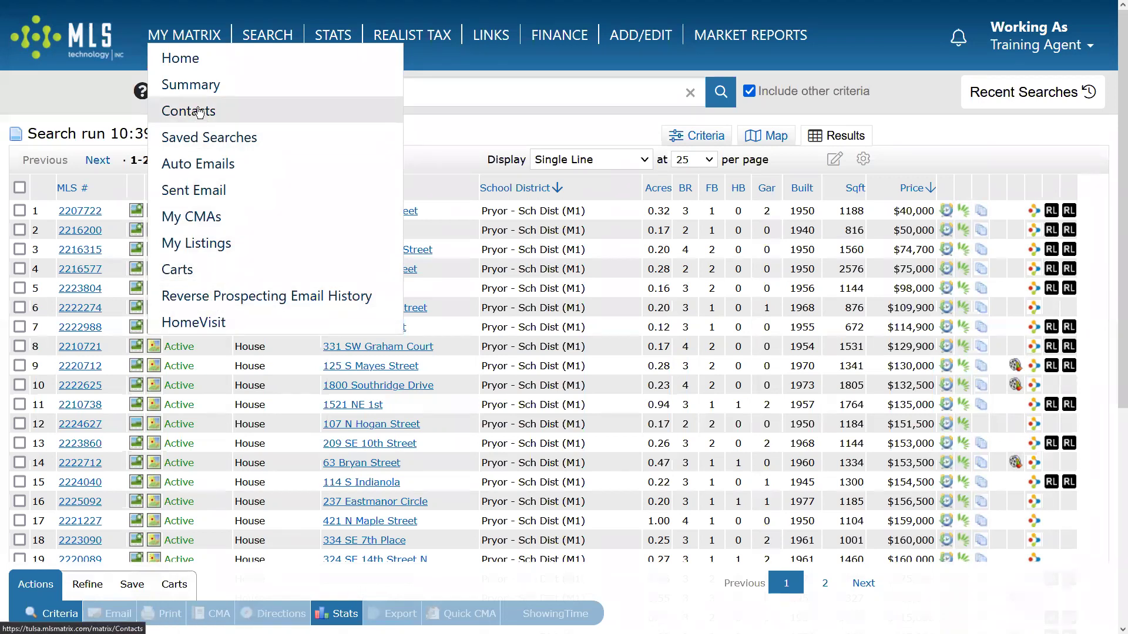
left_click(179, 115)
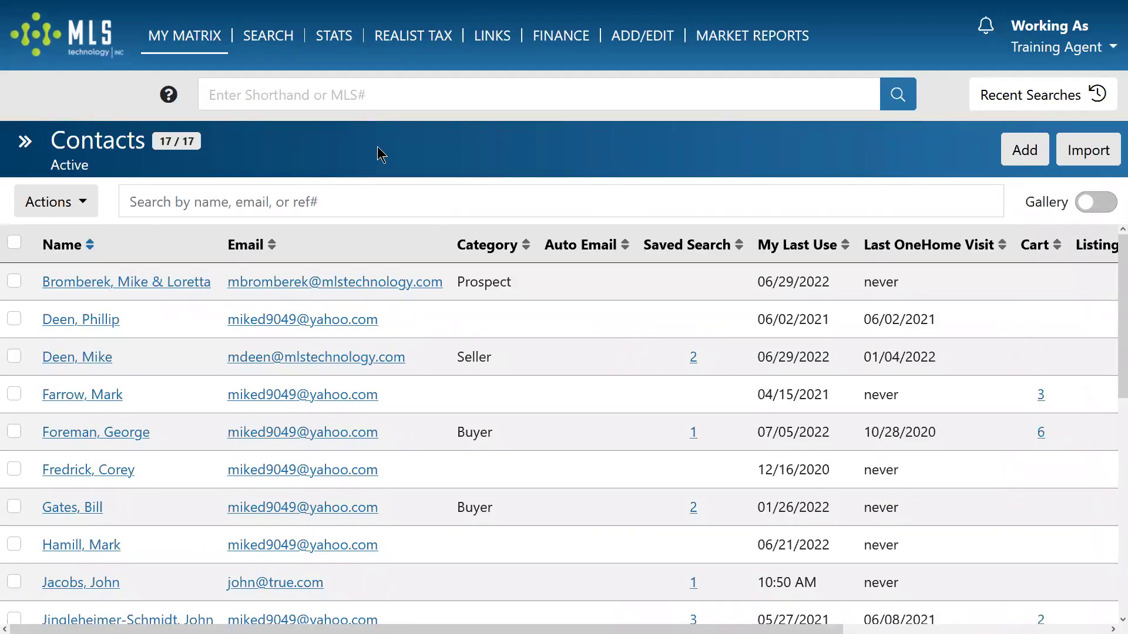
Zoom the Contacts page out and back in, then sort the 17 contacts by Name.
key("ctrl+minus")
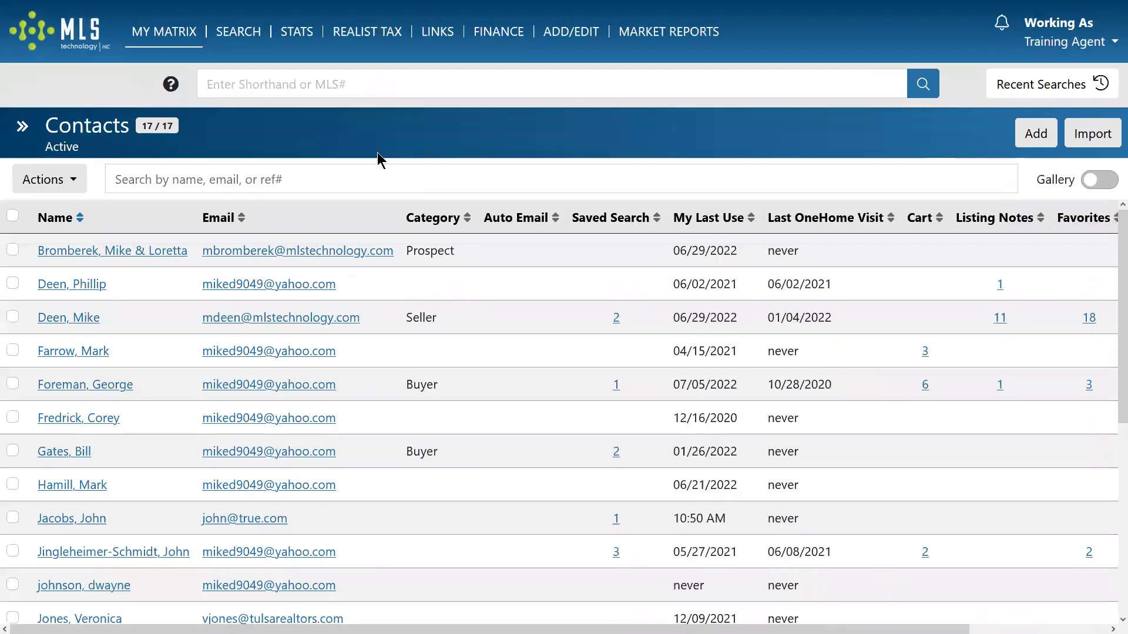
key("ctrl+minus")
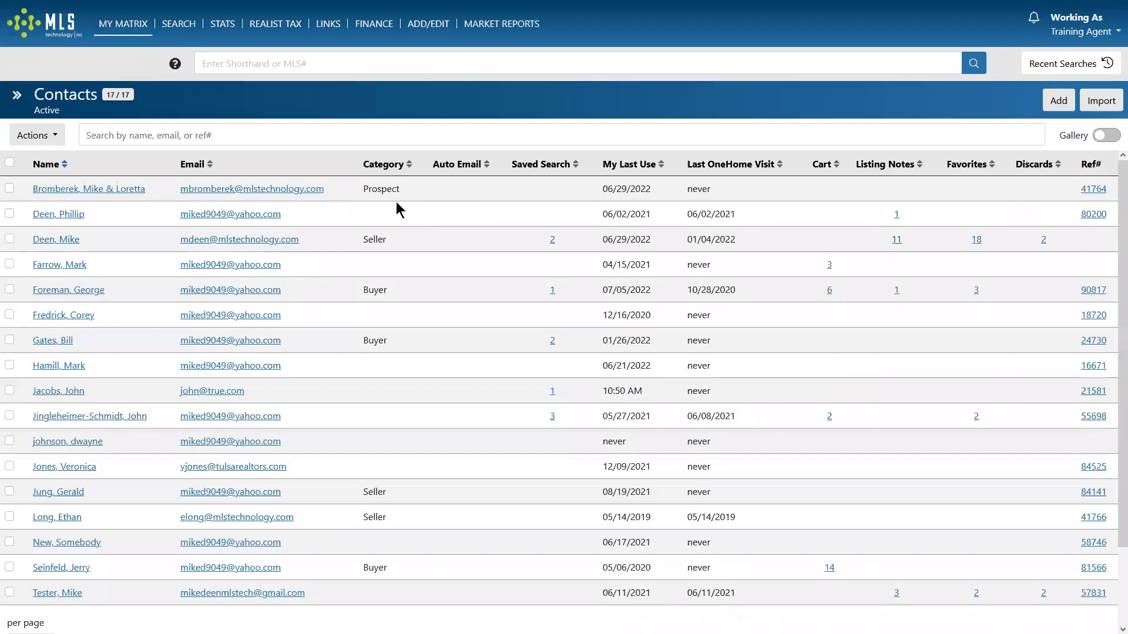
key("ctrl+minus")
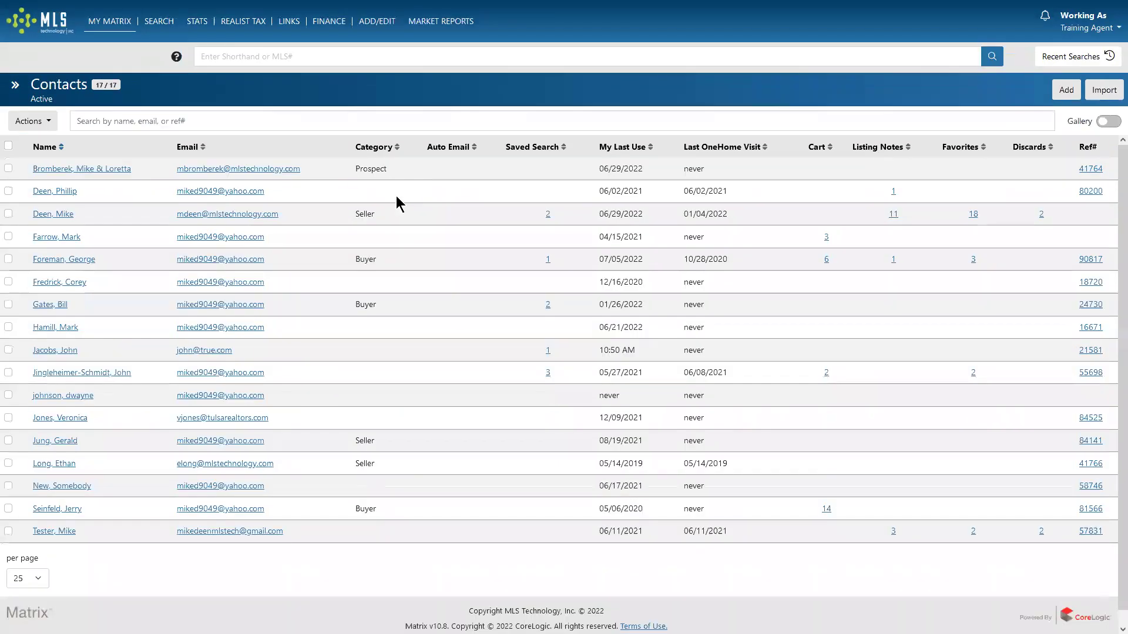
key("ctrl+plus")
key("ctrl+plus")
key("ctrl+plus")
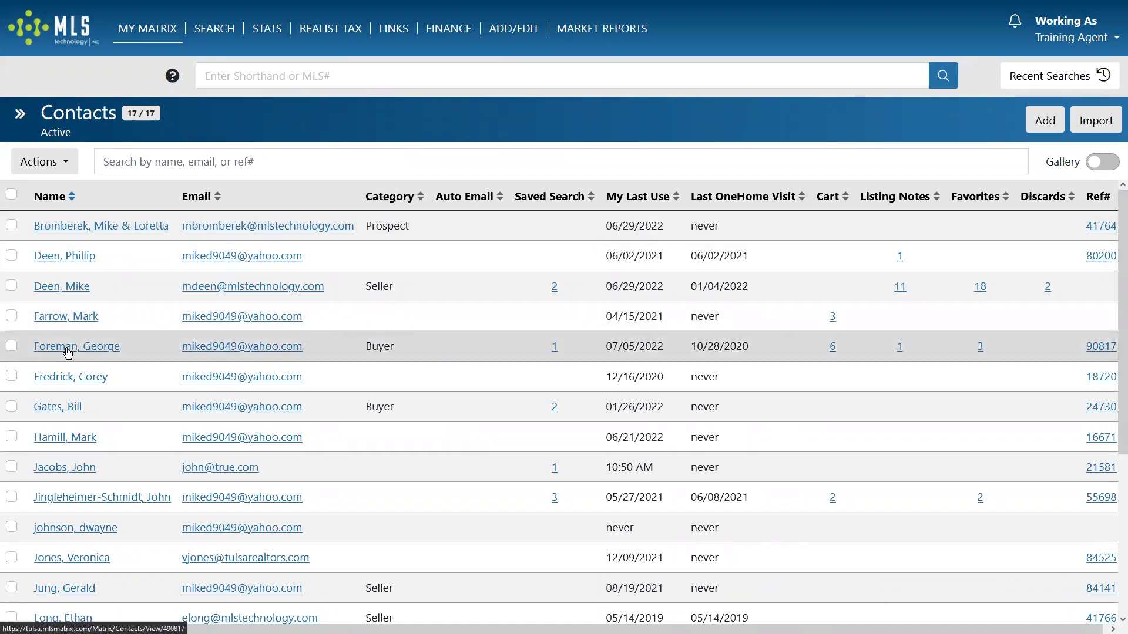
left_click(72, 197)
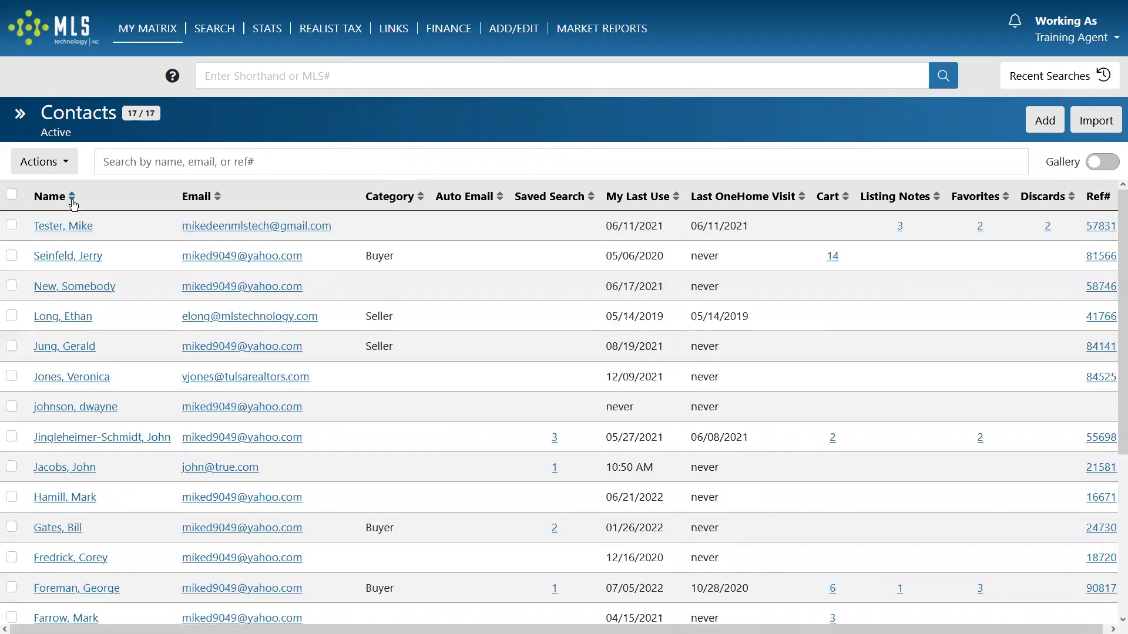
left_click(72, 198)
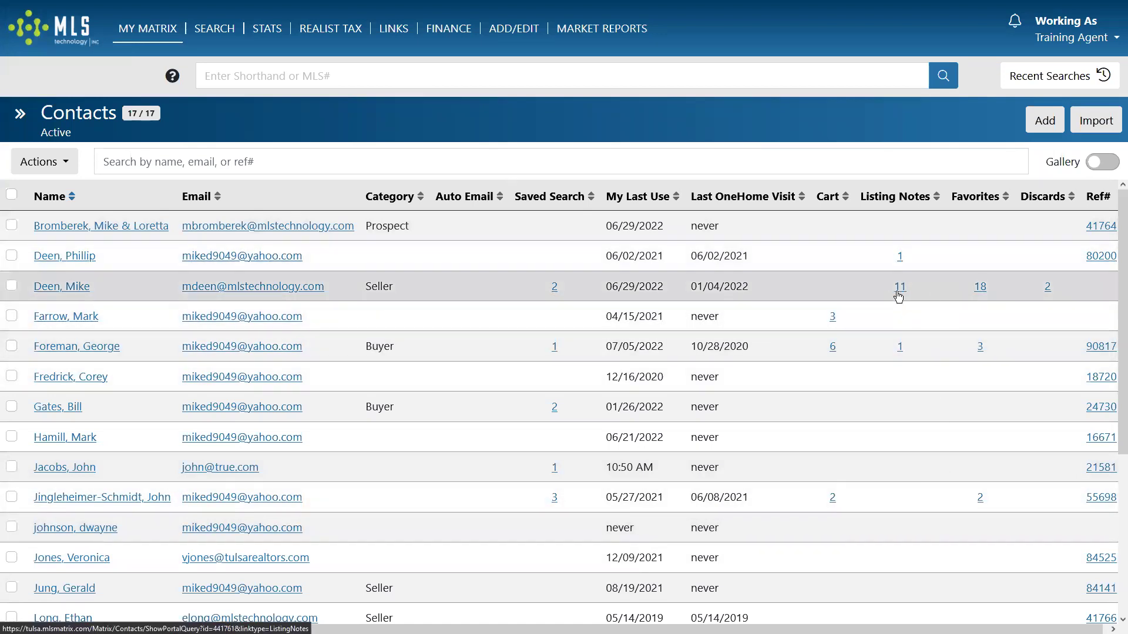
List the seller's 11 noted listings, expand the first listing's note, and open the contact's record.
left_click(901, 288)
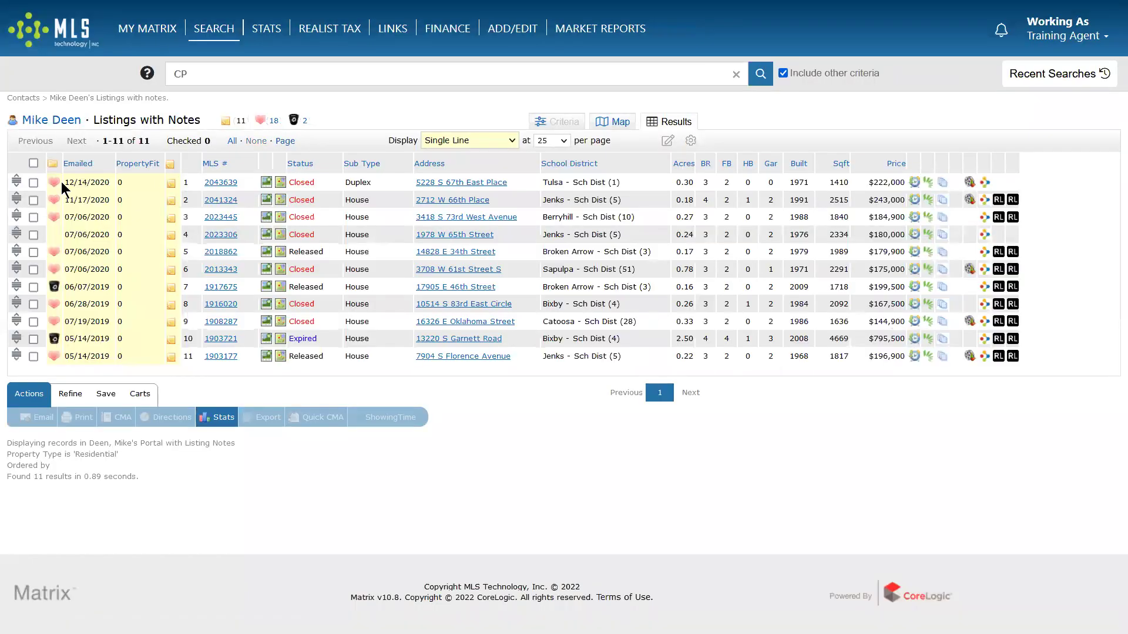
key("ctrl+plus")
key("ctrl+plus")
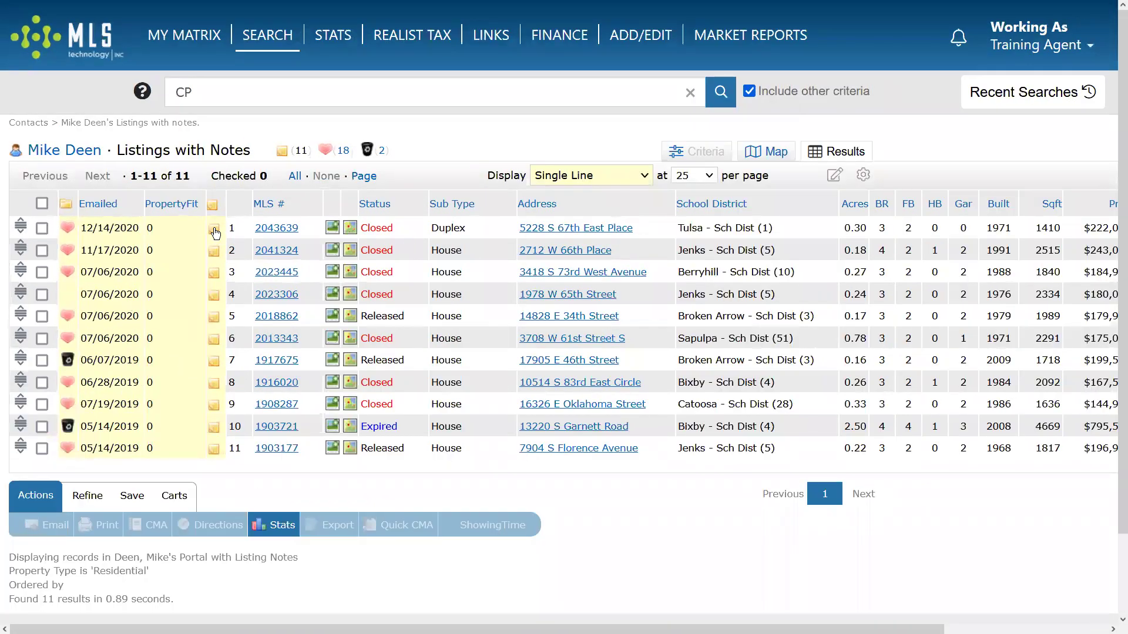
left_click(214, 232)
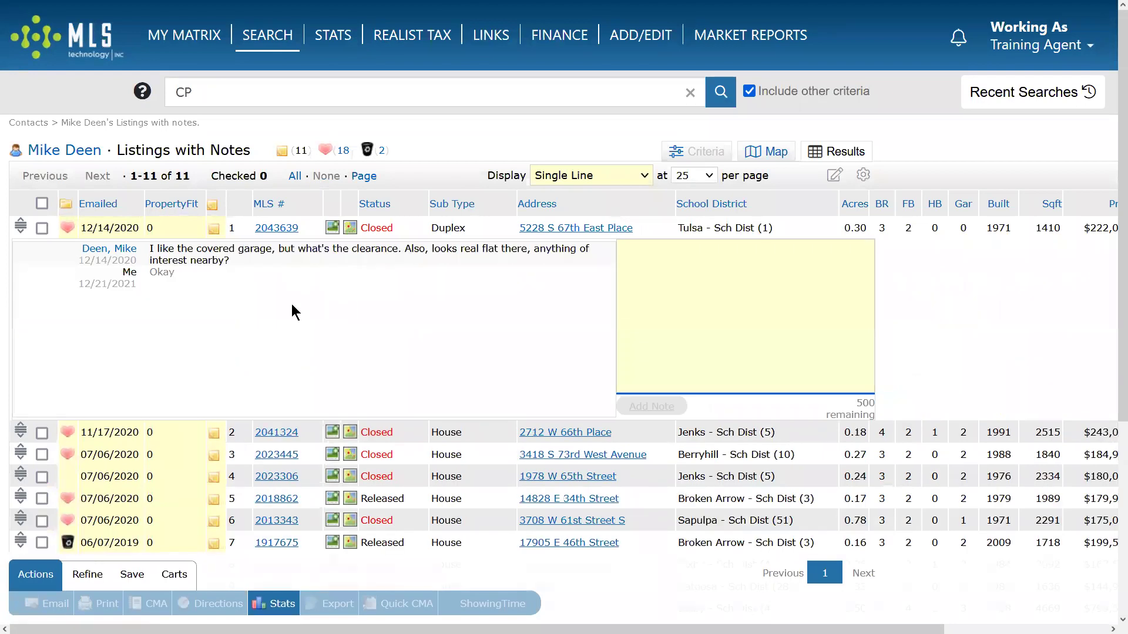
left_click(71, 151)
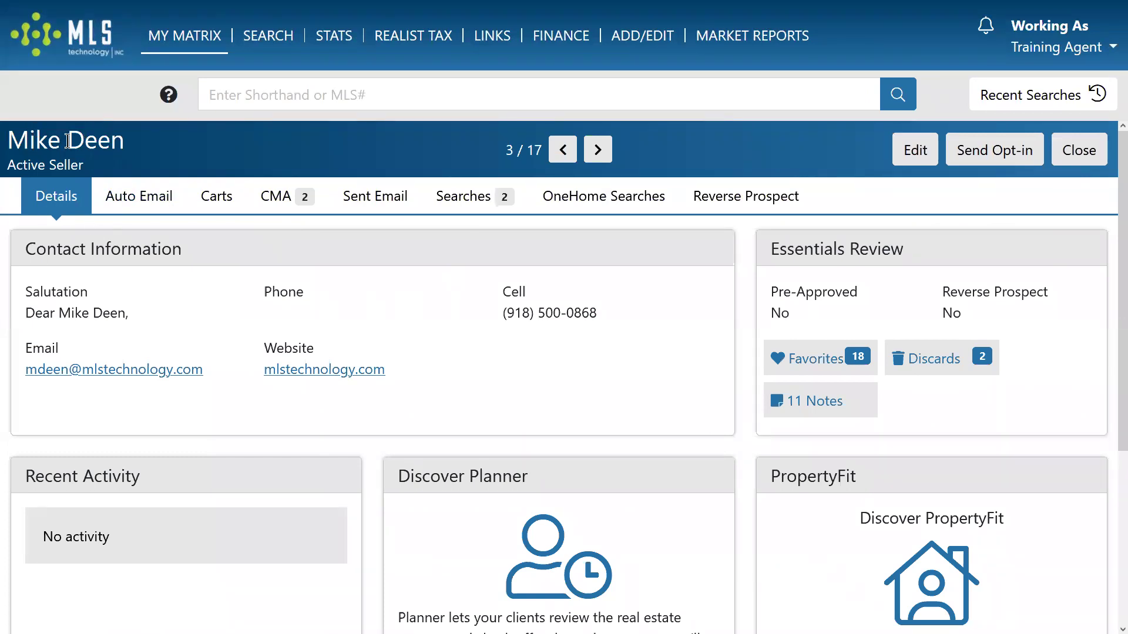
Step back and forth between records, then check the Auto Email, Carts, CMA and Sent Email tabs.
left_click(557, 146)
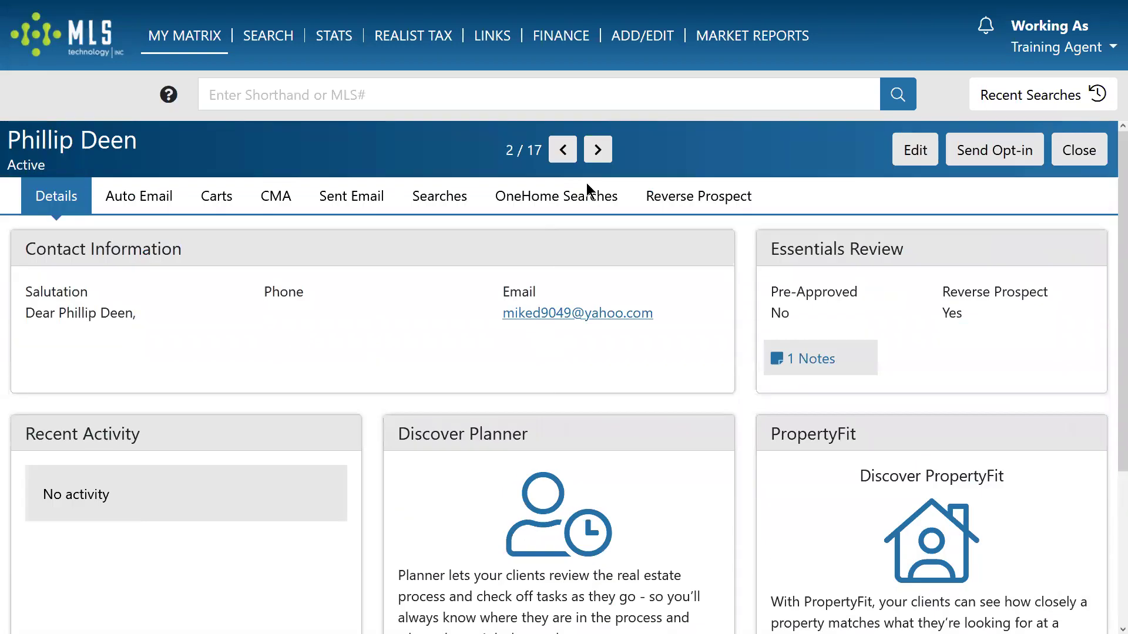
left_click(598, 155)
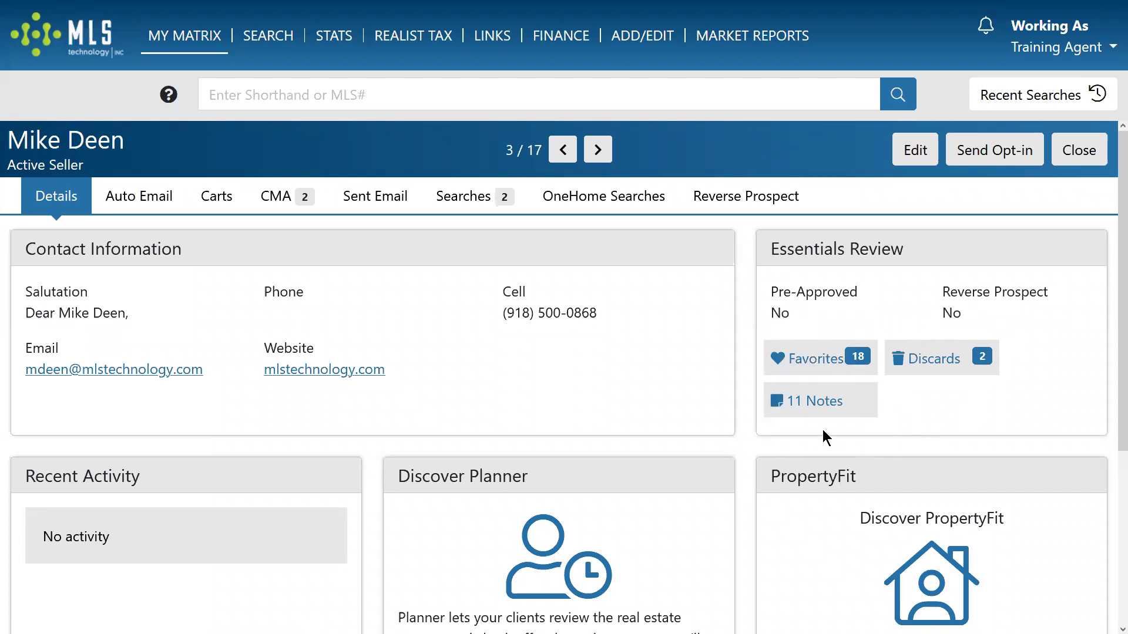
left_click(139, 195)
left_click(217, 194)
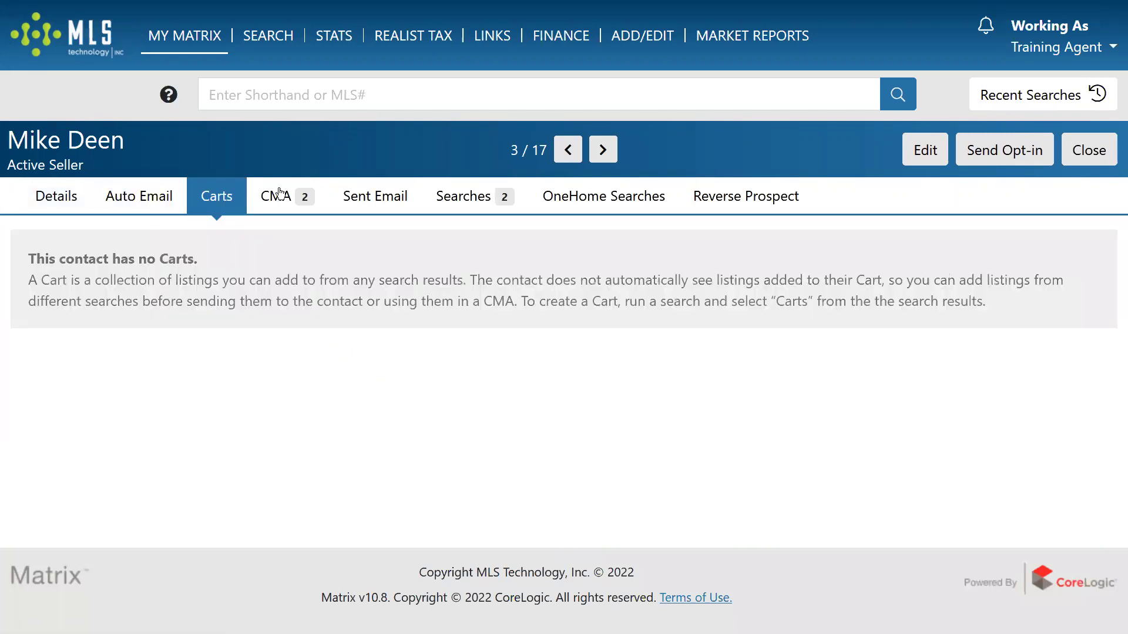
left_click(282, 195)
left_click(376, 196)
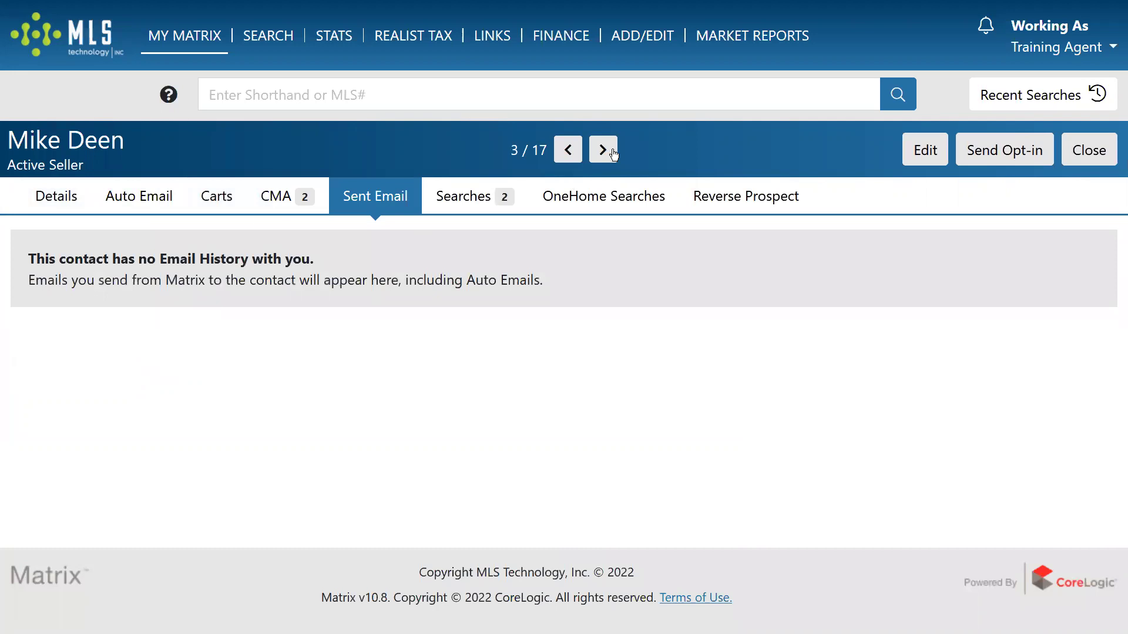
Advance to buyer contact 5 of 17 and view its Searches and OneHome Searches.
left_click(604, 151)
left_click(603, 150)
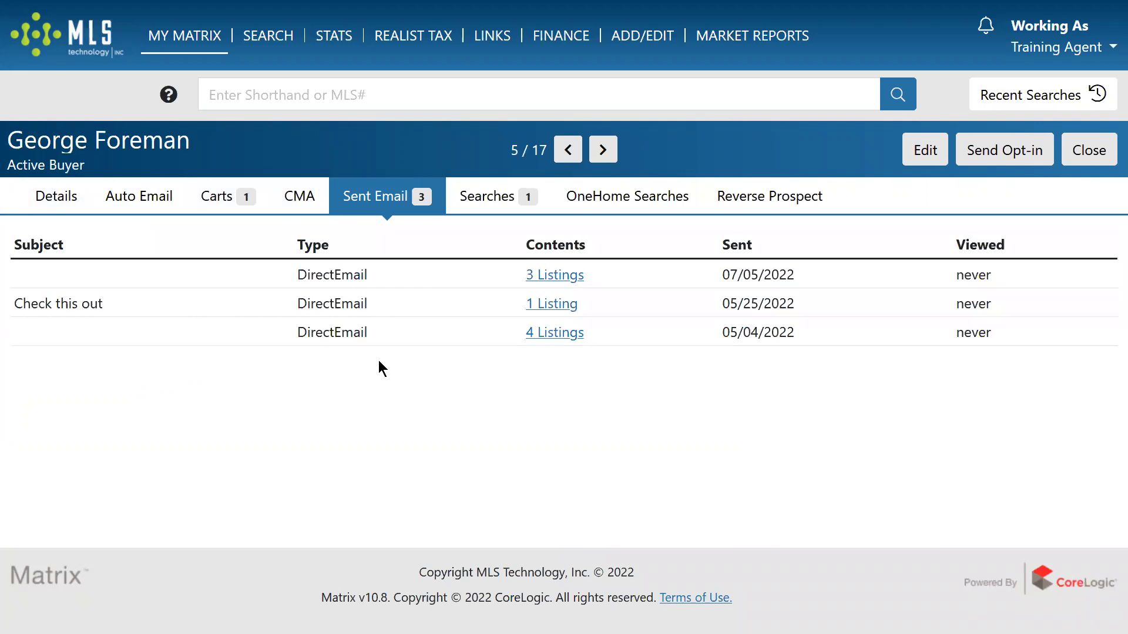
left_click(472, 198)
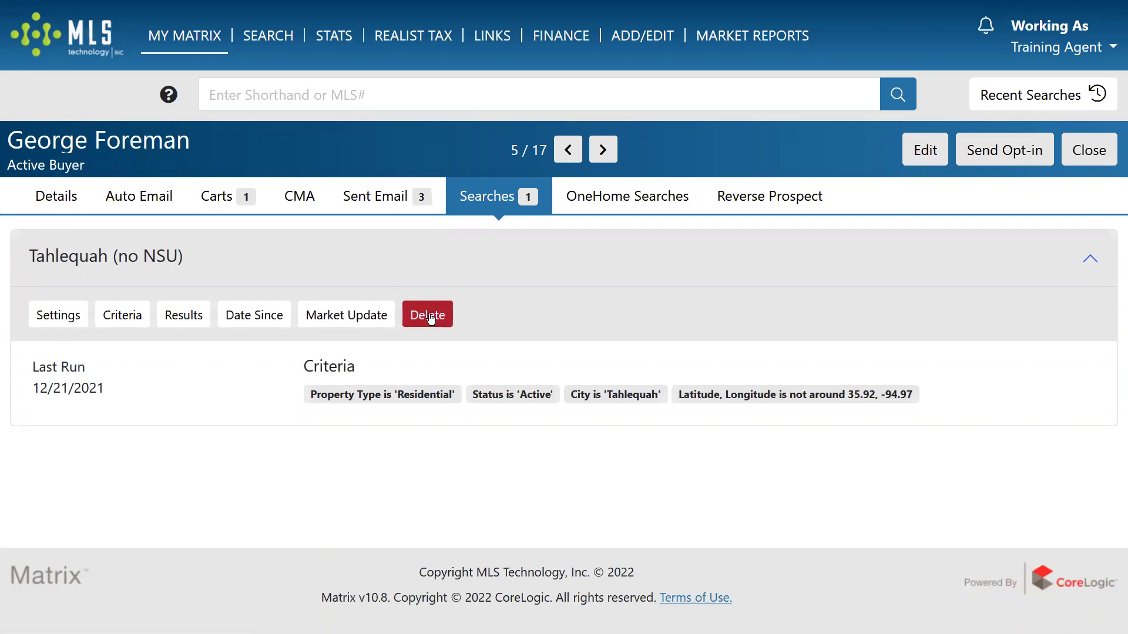
left_click(636, 205)
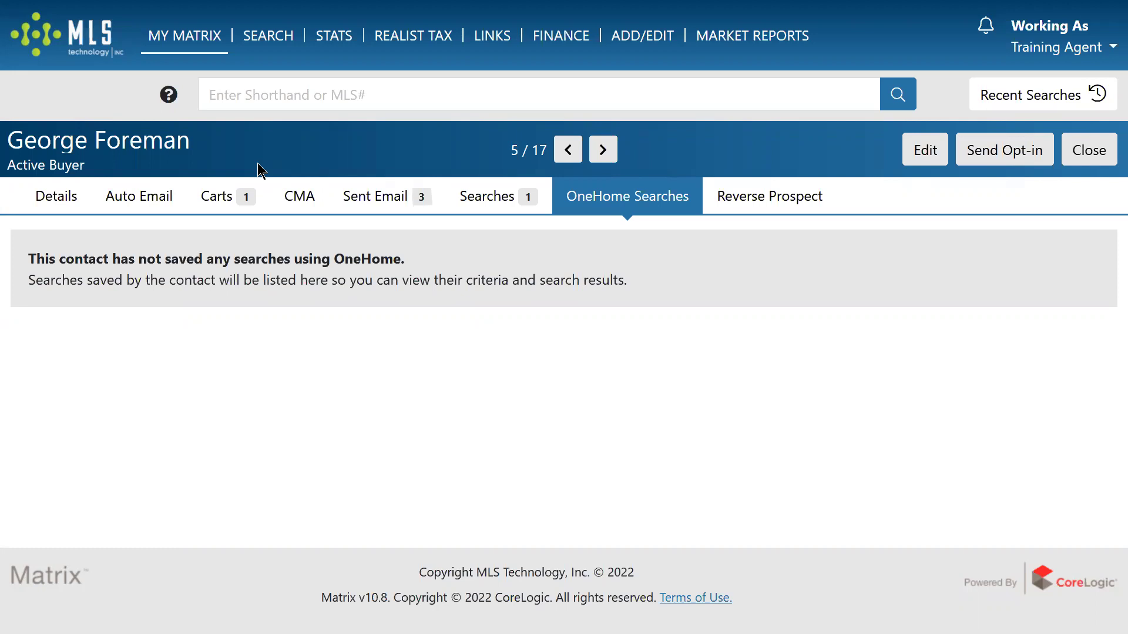
Show contact 5's empty Reverse Prospect tab, then select and deselect the contact name.
left_click(735, 198)
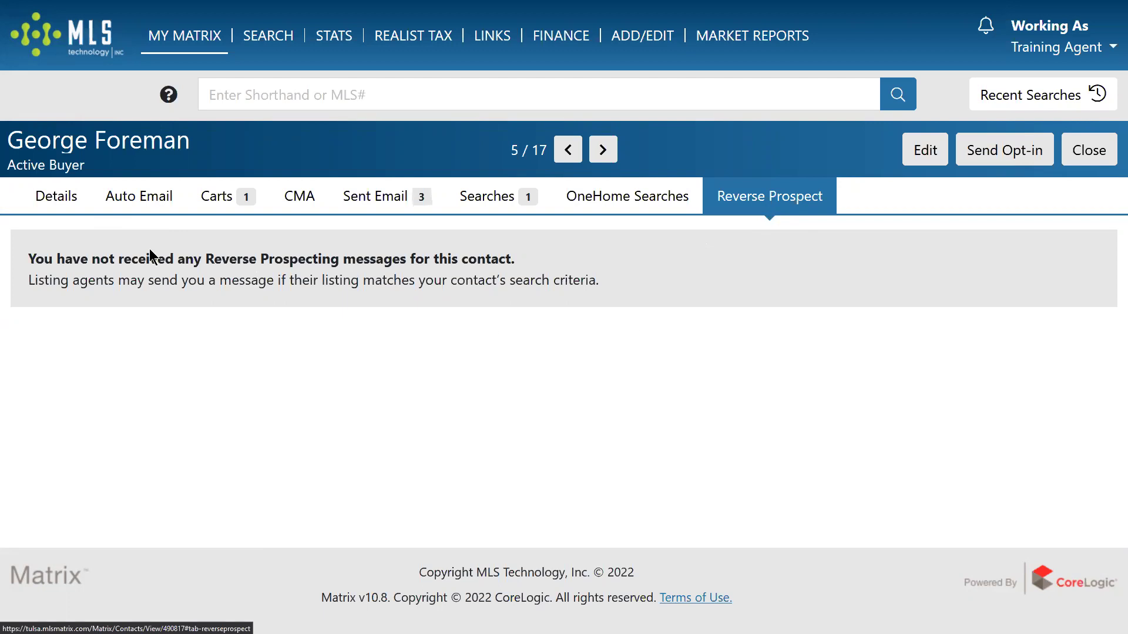
left_click_drag(129, 141, 187, 140)
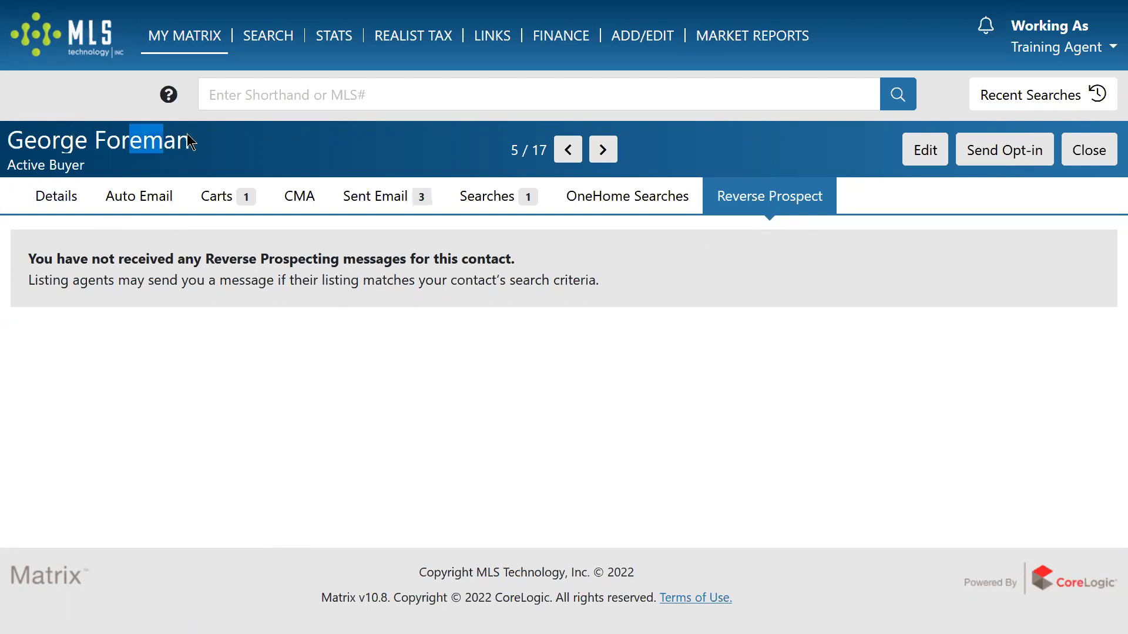
left_click(239, 134)
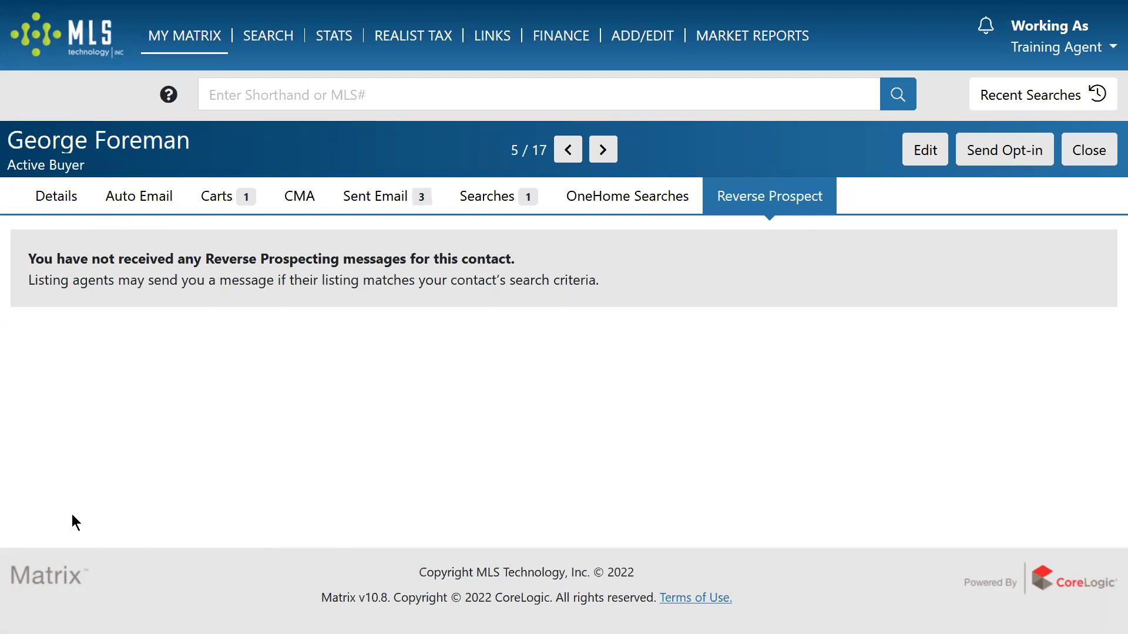